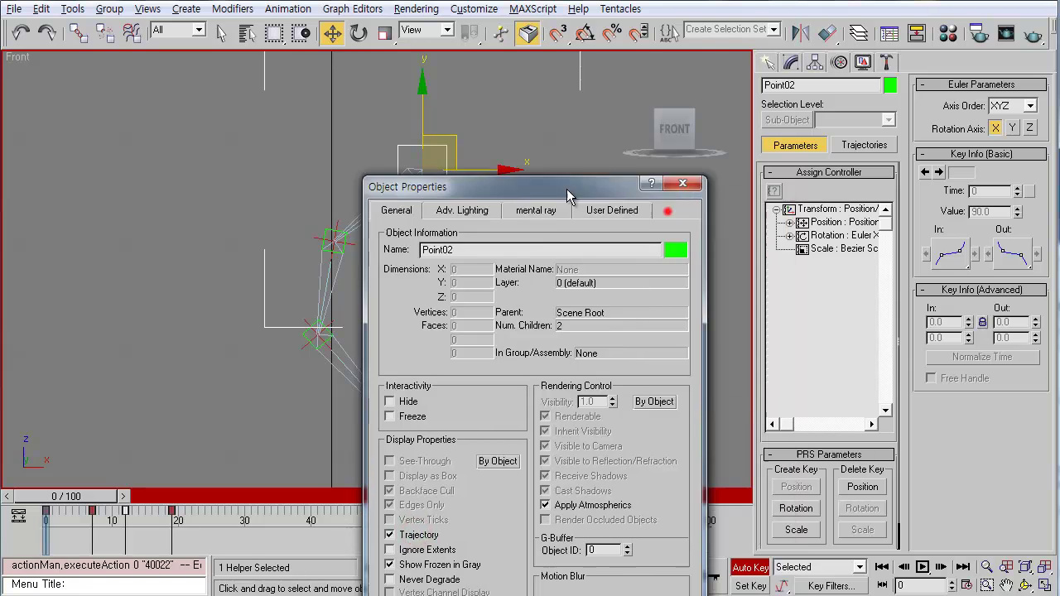
Apply the trajectory display to the Point02 helper in its object properties.
{"action": "left_click", "coordinate": [323, 542]}
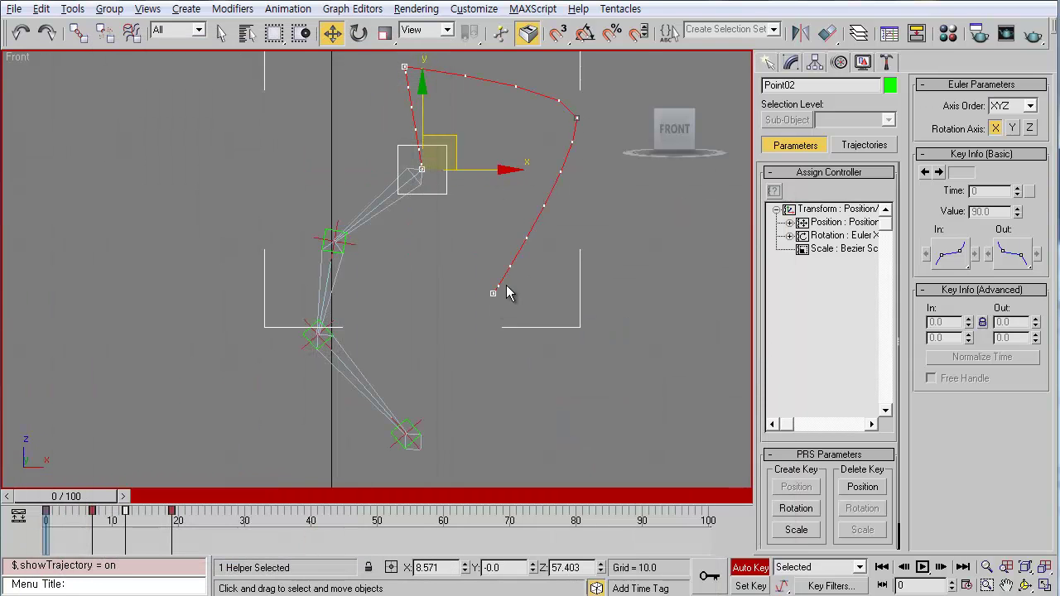
Inspect the controllers assigned to the bones in the chain and to the red helper points at their joints.
{"action": "left_click", "coordinate": [377, 217]}
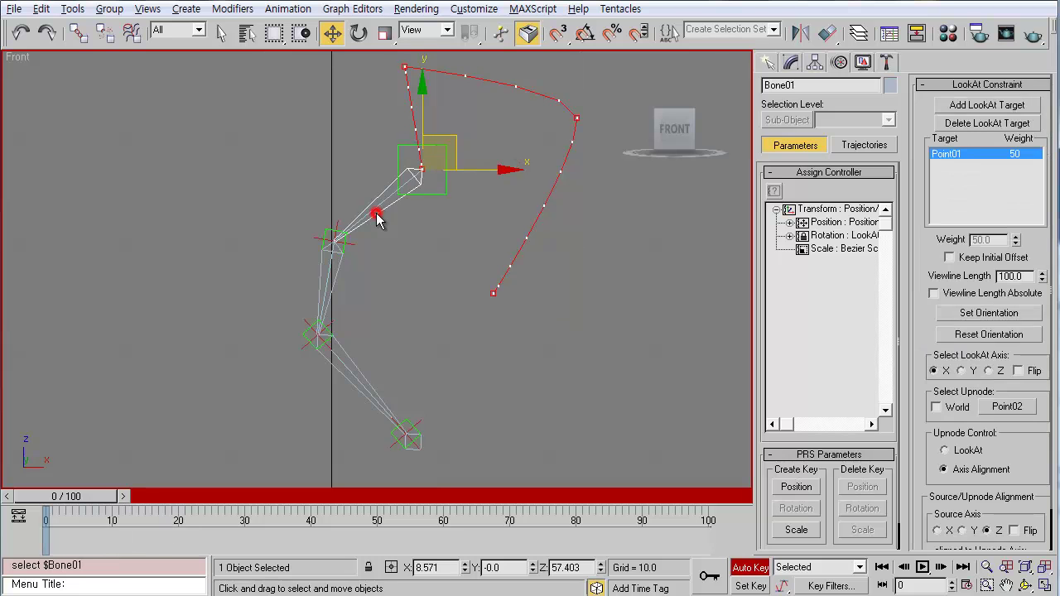
{"action": "left_click", "coordinate": [341, 281]}
{"action": "left_click", "coordinate": [359, 370]}
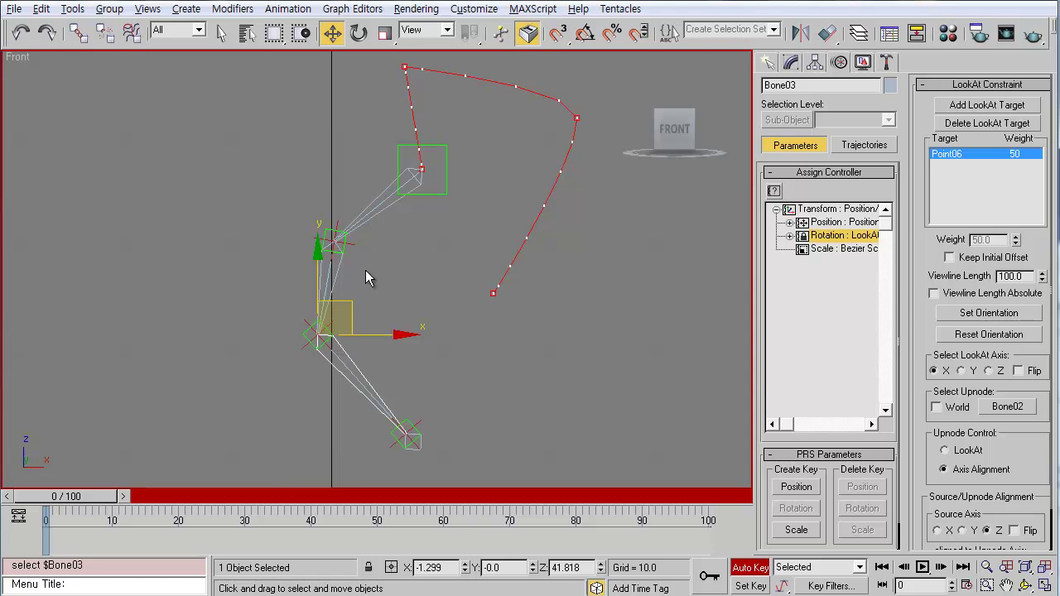
{"action": "left_click", "coordinate": [357, 423]}
{"action": "left_click", "coordinate": [303, 348]}
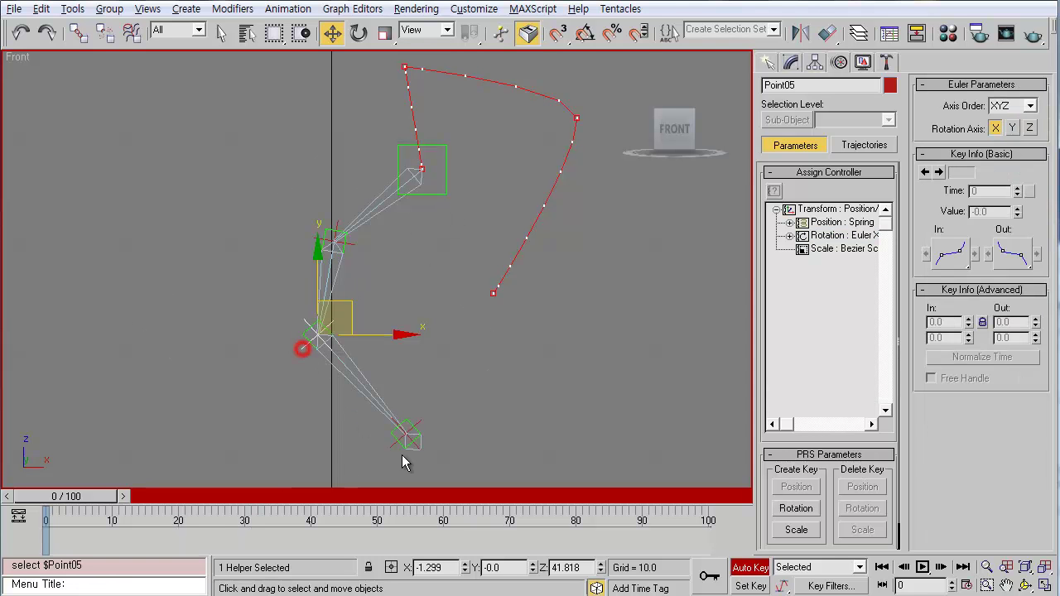
{"action": "left_click", "coordinate": [396, 443]}
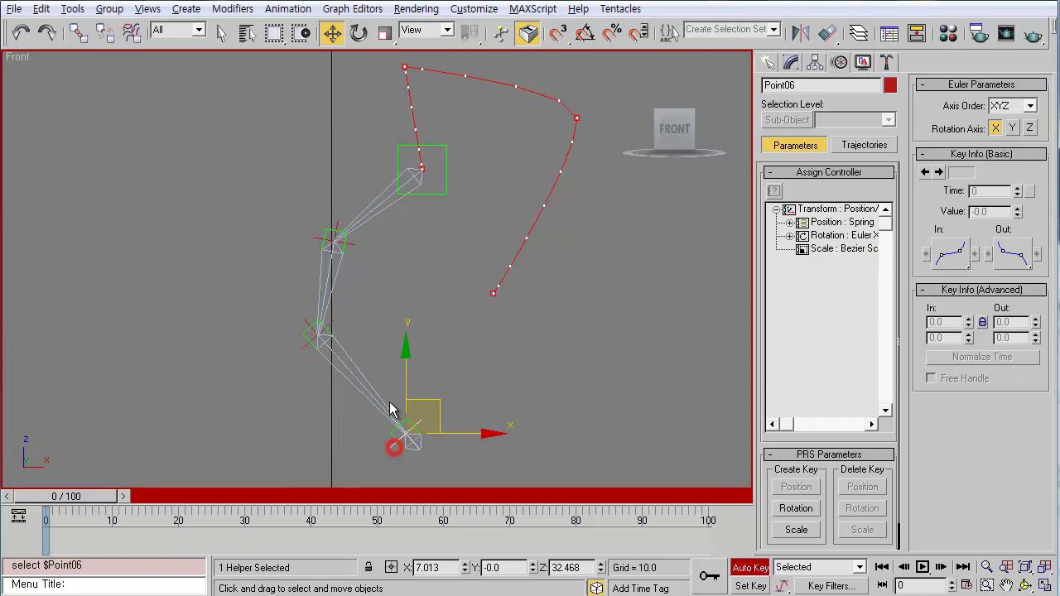
{"action": "left_click", "coordinate": [370, 219]}
{"action": "left_click", "coordinate": [336, 222]}
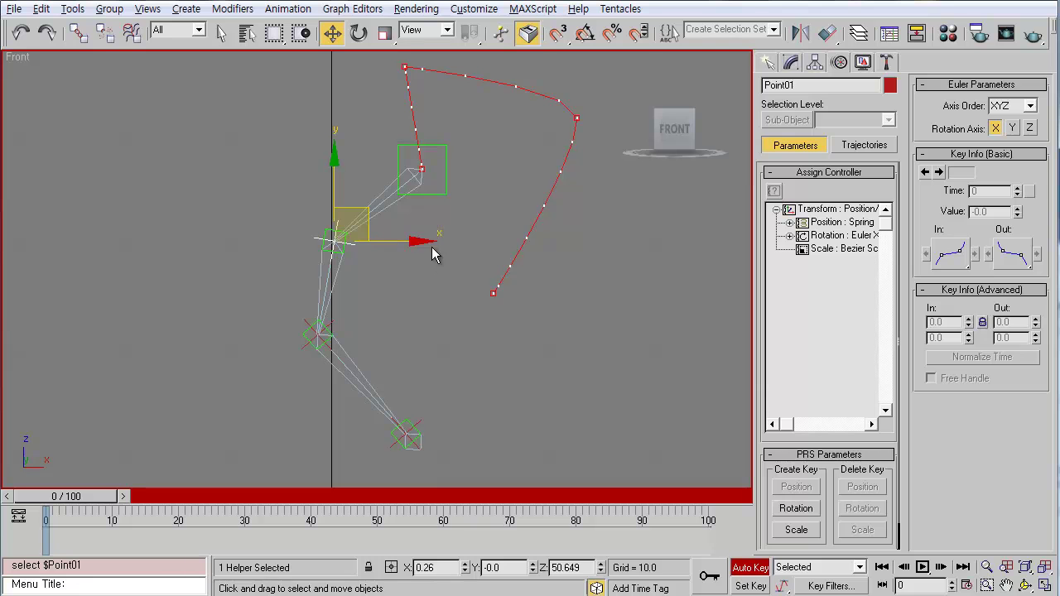
{"action": "left_click", "coordinate": [490, 282]}
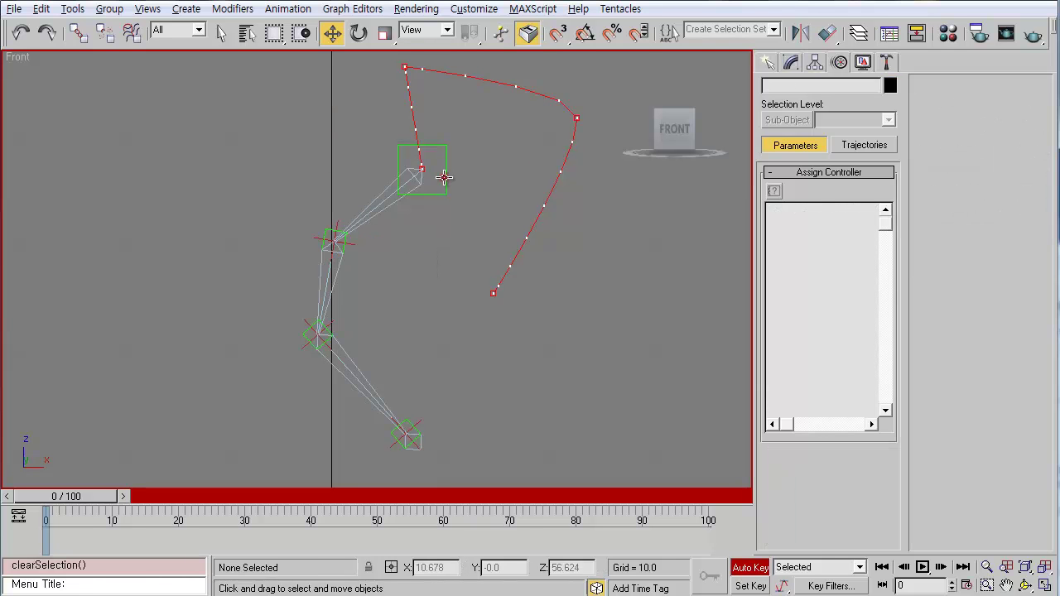
Examine the Point02 helper's animation keys and its motion trajectory in the Front view.
{"action": "left_click", "coordinate": [432, 165]}
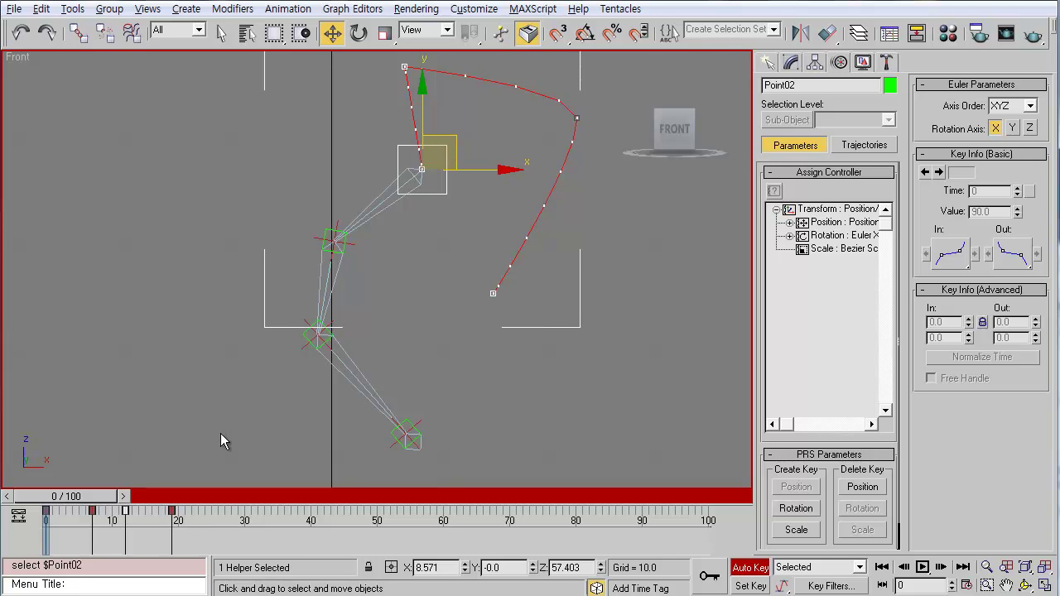
{"action": "left_click_drag", "start_coordinate": [203, 515], "coordinate": [58, 516]}
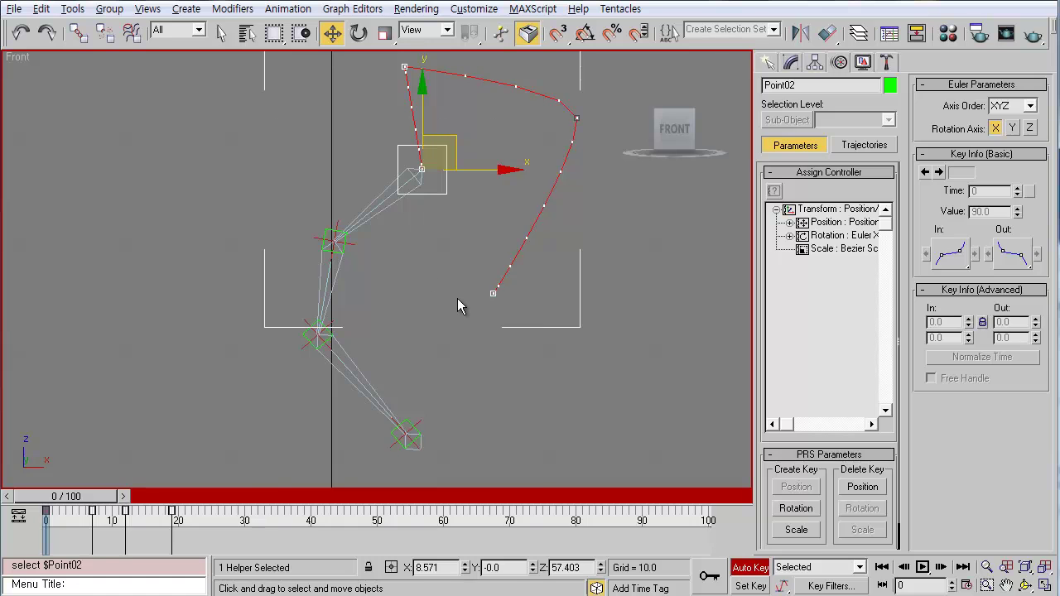
{"action": "left_click_drag", "start_coordinate": [457, 298], "coordinate": [270, 465]}
{"action": "left_click", "coordinate": [284, 437]}
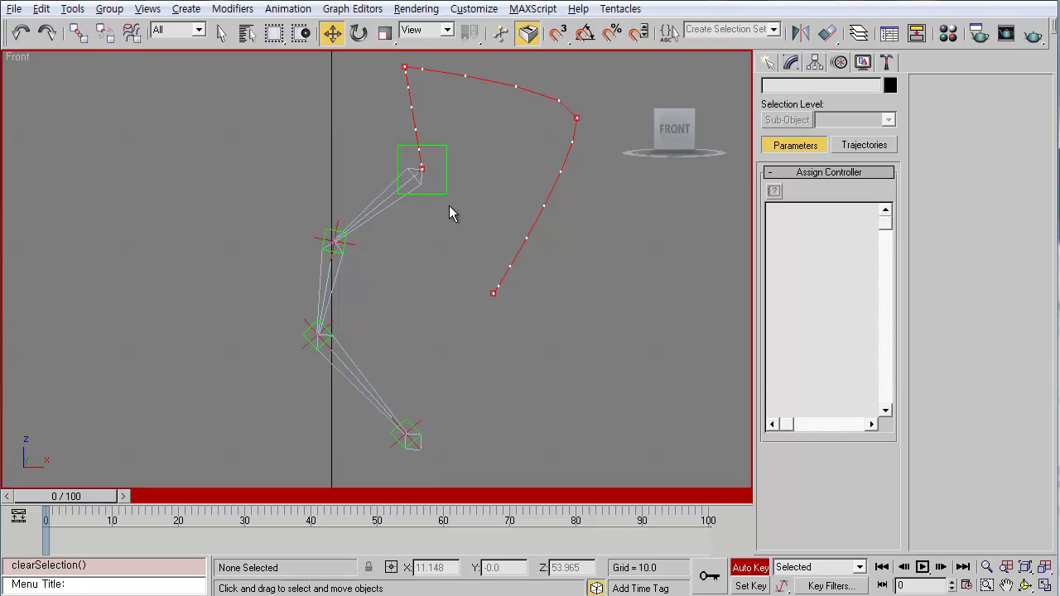
Scrub the animation to frame 14 and back to frame 1 to check how the chain follows the helpers.
{"action": "left_click", "coordinate": [548, 464]}
{"action": "left_click_drag", "start_coordinate": [96, 497], "coordinate": [186, 485]}
{"action": "key", "text": "w"}
{"action": "left_click", "coordinate": [390, 288]}
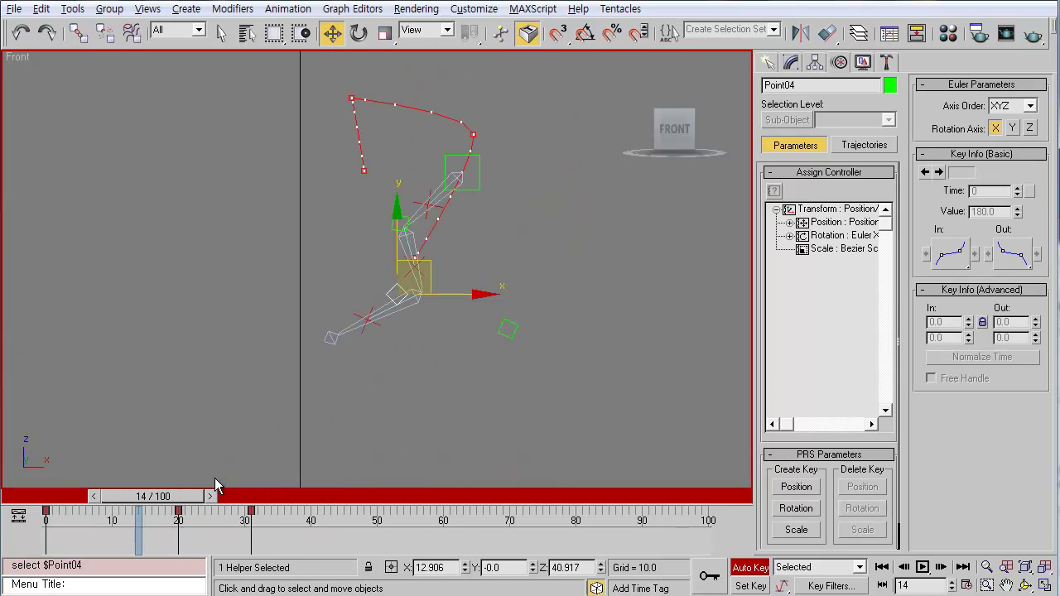
{"action": "left_click_drag", "start_coordinate": [188, 495], "coordinate": [107, 495]}
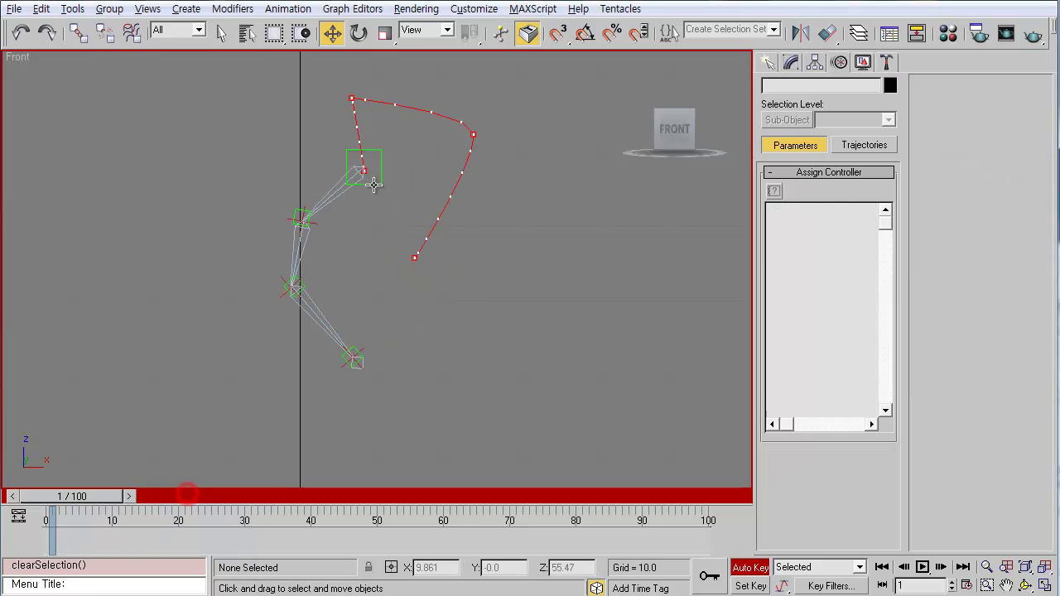
Compare the controllers of the green helper points with those of the red helper points along the bone chain at frame 1.
{"action": "left_click", "coordinate": [364, 172]}
{"action": "left_click", "coordinate": [302, 217]}
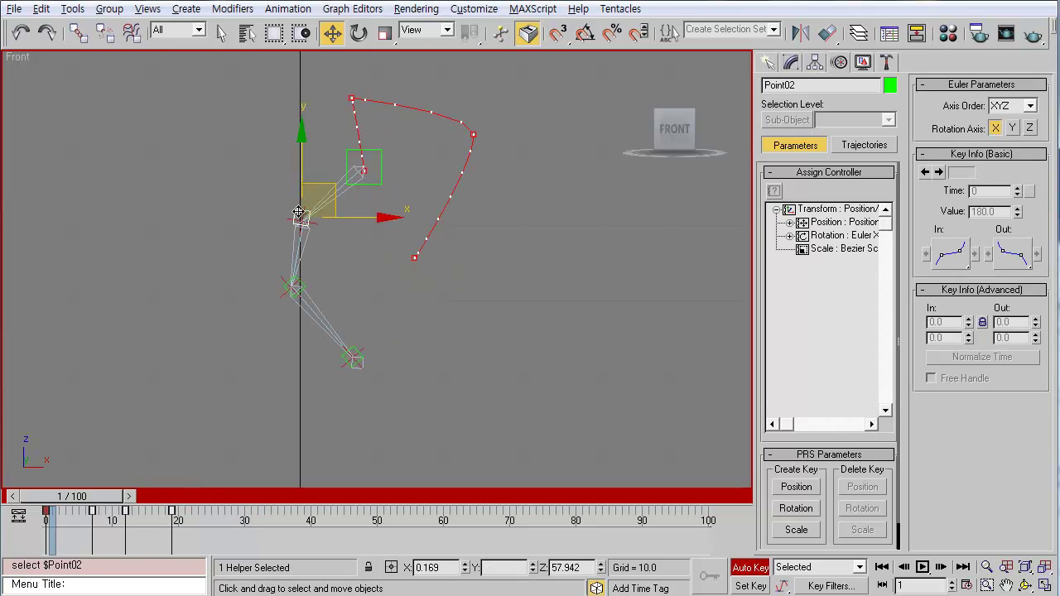
{"action": "left_click", "coordinate": [297, 284]}
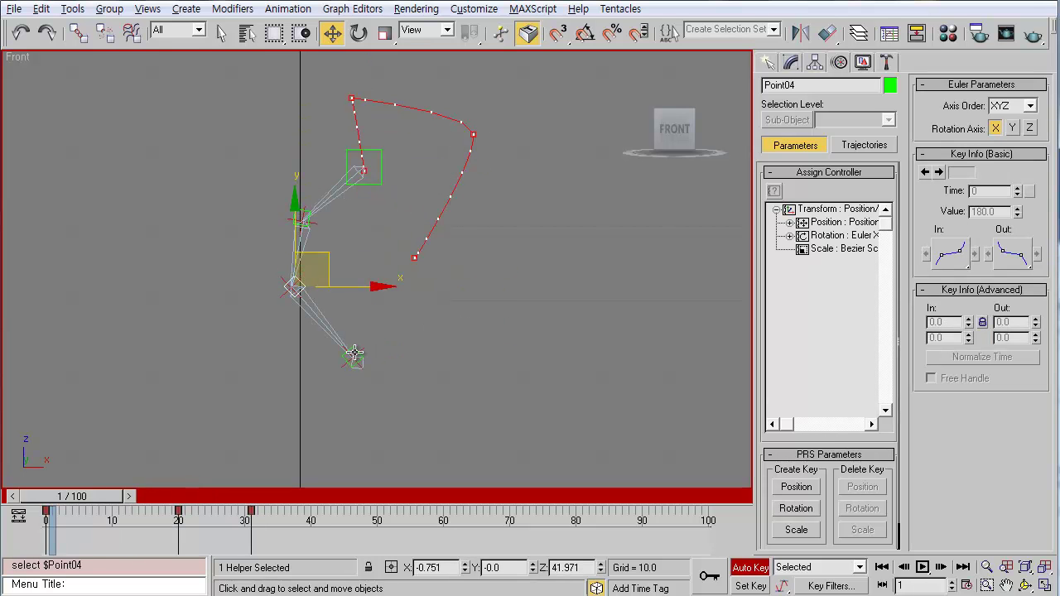
{"action": "left_click", "coordinate": [354, 358]}
{"action": "left_click", "coordinate": [288, 222]}
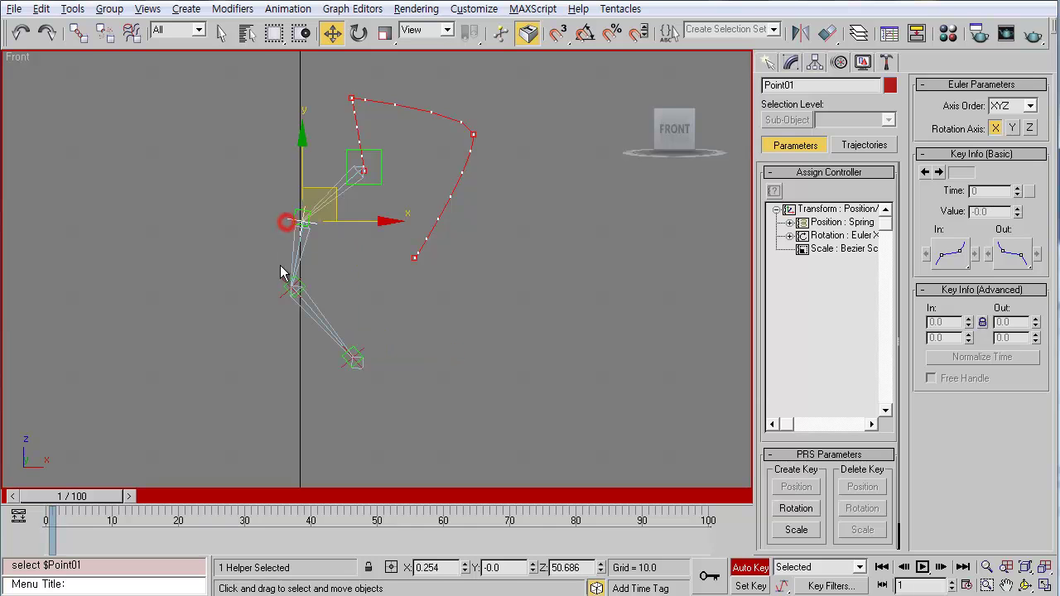
{"action": "left_click", "coordinate": [278, 295]}
{"action": "left_click", "coordinate": [283, 292]}
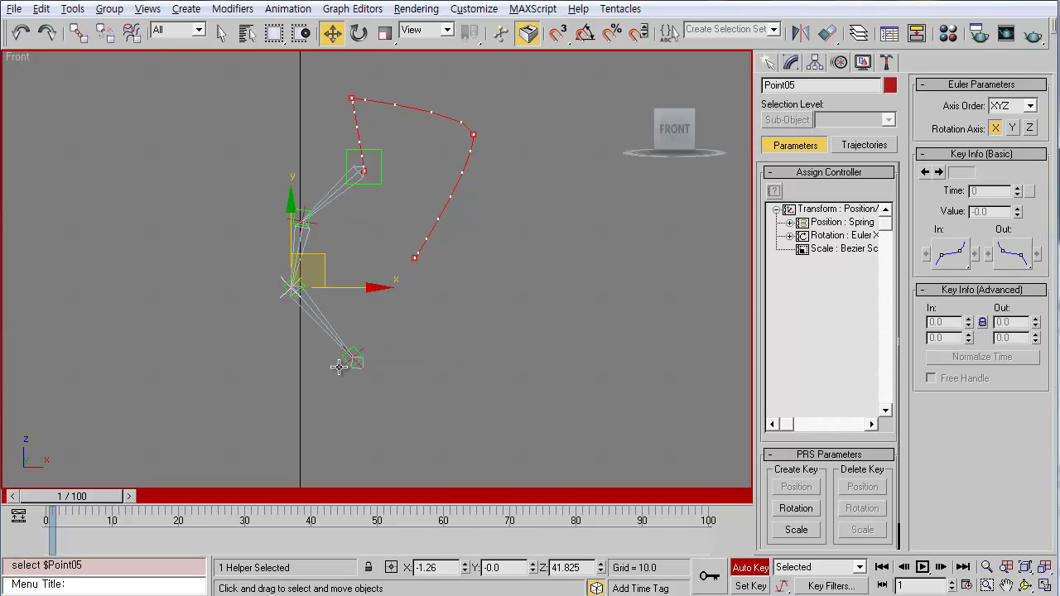
{"action": "left_click", "coordinate": [344, 362]}
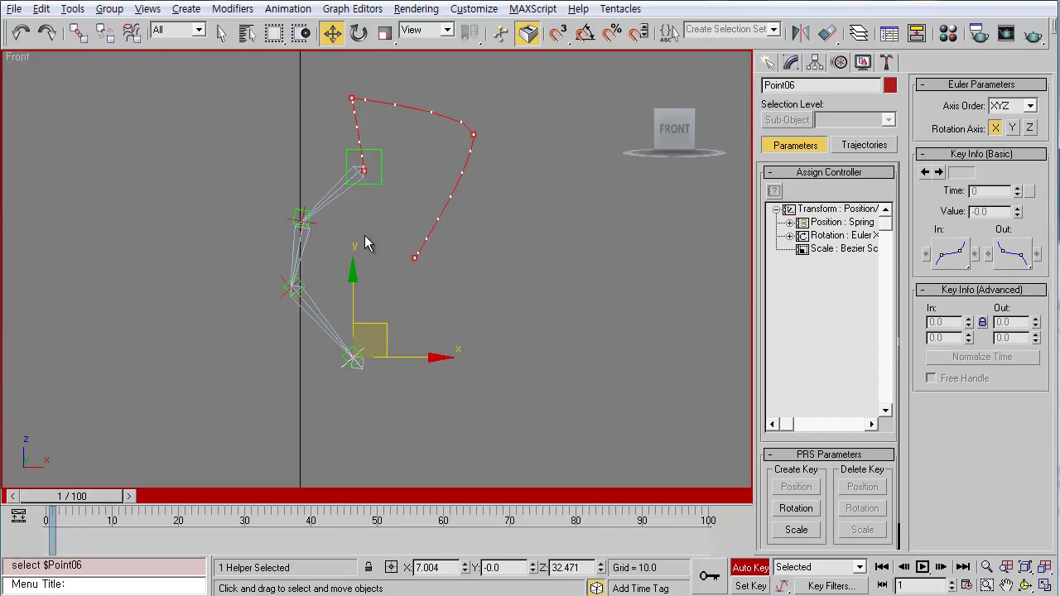
{"action": "left_click", "coordinate": [367, 242]}
{"action": "left_click", "coordinate": [373, 177]}
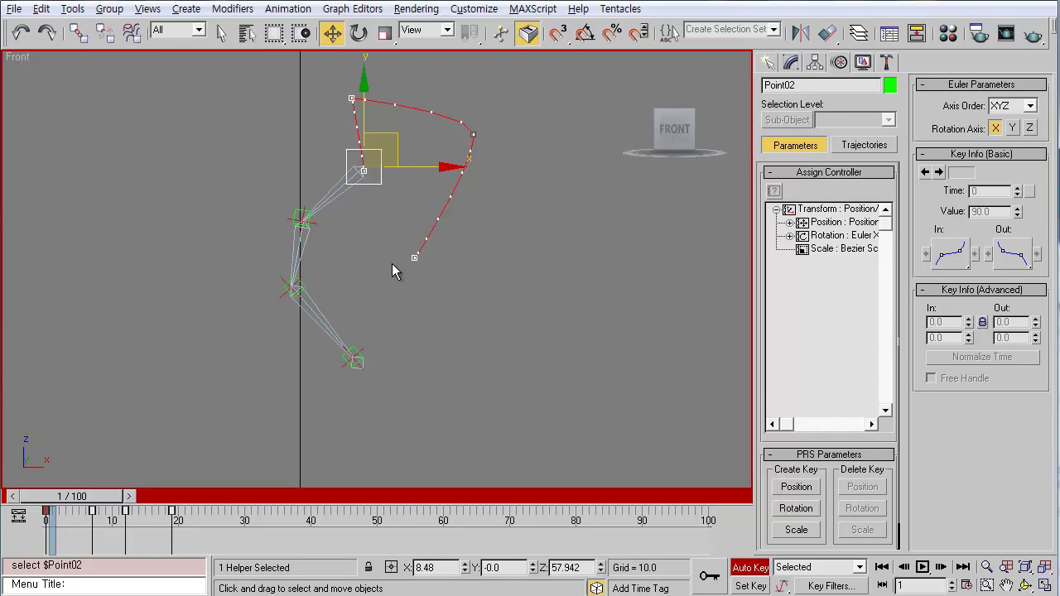
{"action": "left_click", "coordinate": [297, 213]}
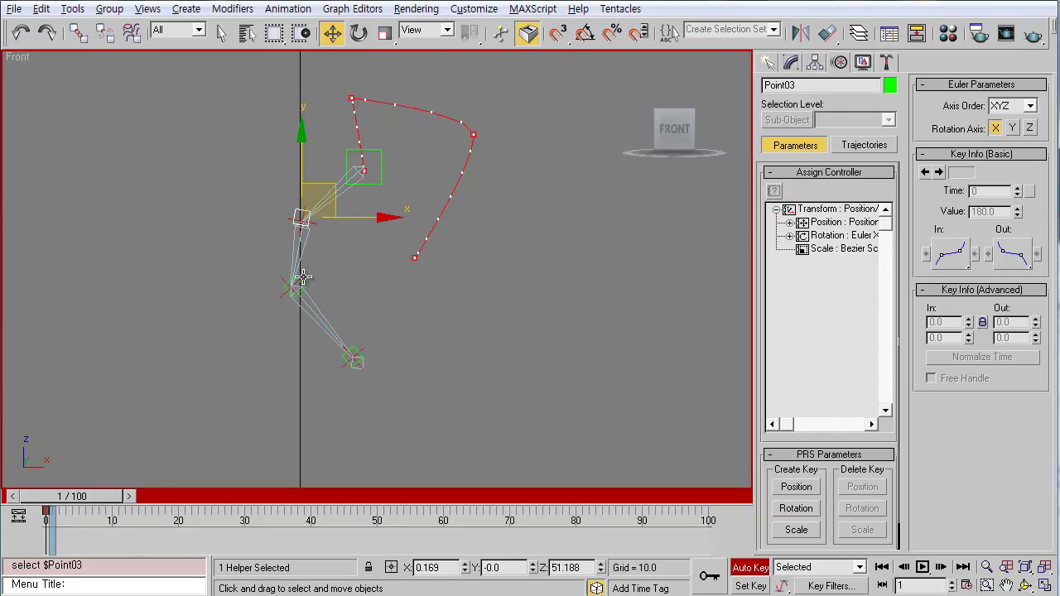
{"action": "left_click", "coordinate": [299, 285]}
Delete all animation keys of the Point07, Point04 and Point03 helpers.
{"action": "left_click", "coordinate": [352, 357]}
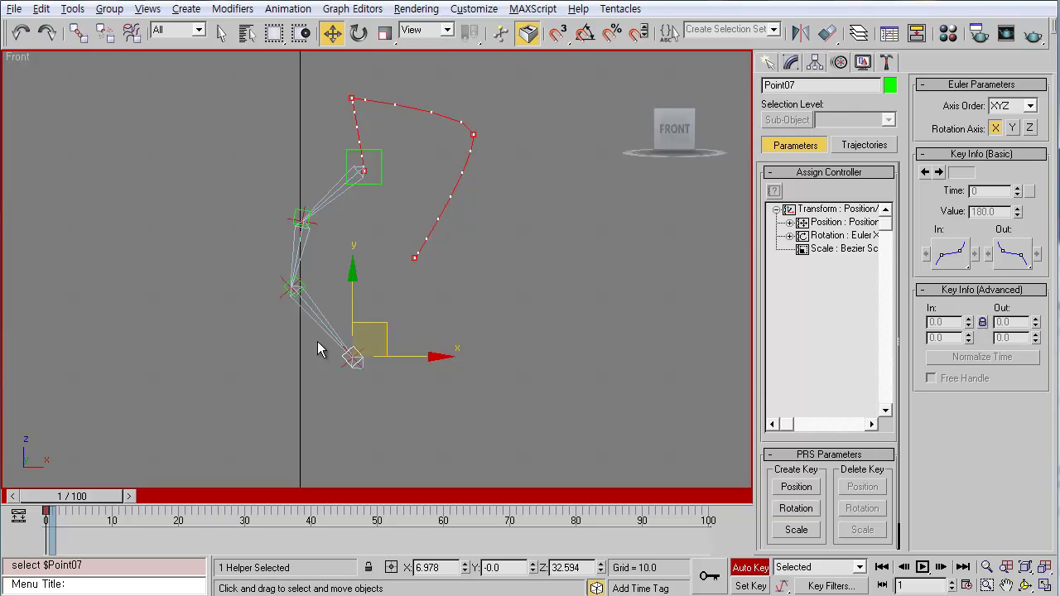
{"action": "left_click", "coordinate": [294, 286], "text": "ctrl"}
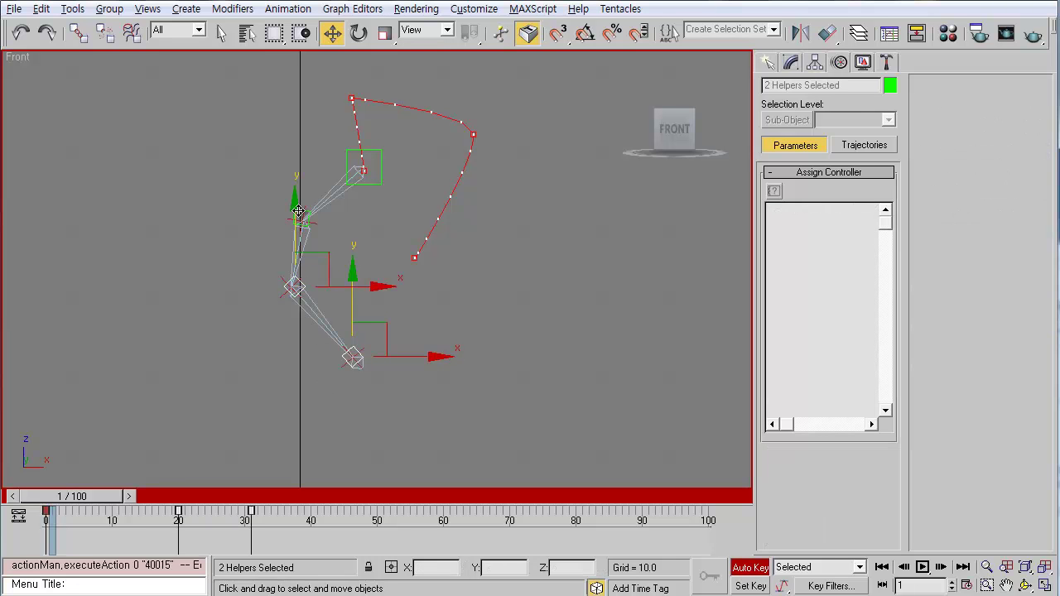
{"action": "left_click", "coordinate": [300, 216], "text": "ctrl"}
{"action": "left_click_drag", "start_coordinate": [275, 512], "coordinate": [3, 516]}
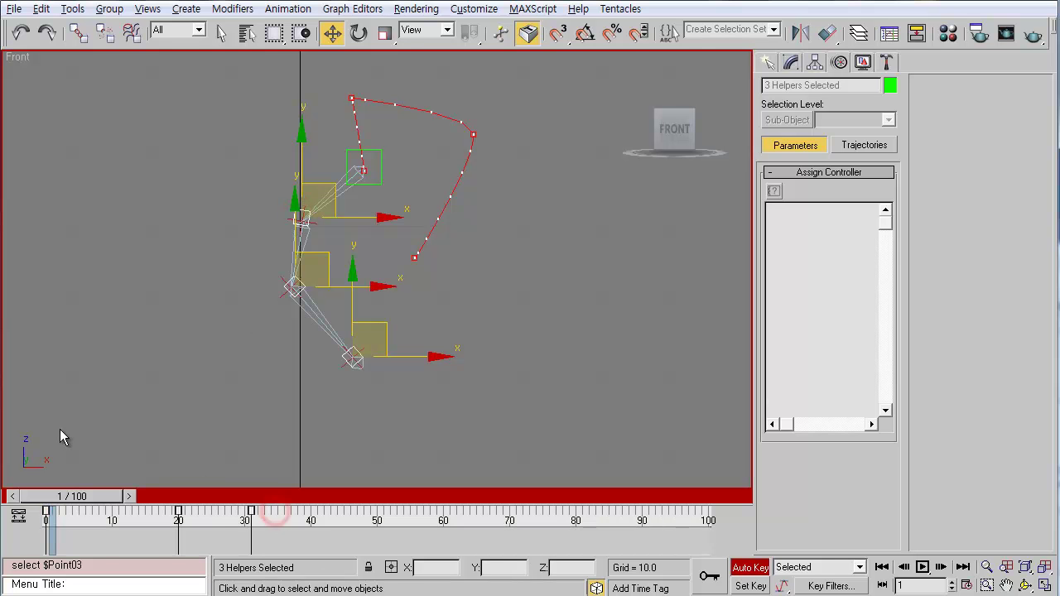
{"action": "key", "text": "Delete"}
Create a position key for the Point04 helper at frame 22 with Auto Key active.
{"action": "left_click_drag", "start_coordinate": [87, 500], "coordinate": [222, 483]}
{"action": "key", "text": "w"}
{"action": "middle_click_drag", "start_coordinate": [331, 378], "coordinate": [343, 355]}
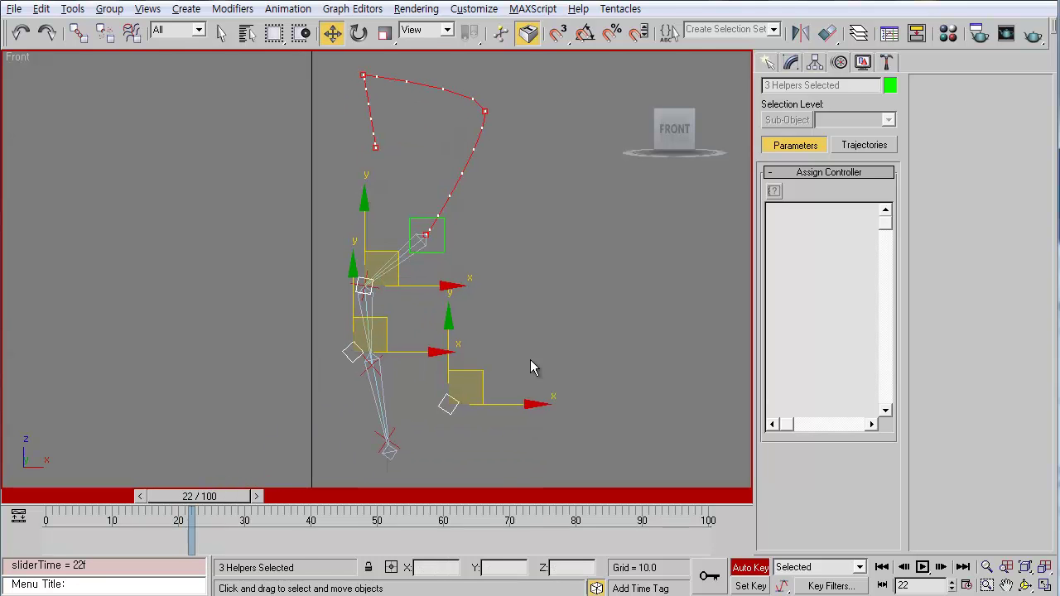
{"action": "left_click", "coordinate": [553, 311]}
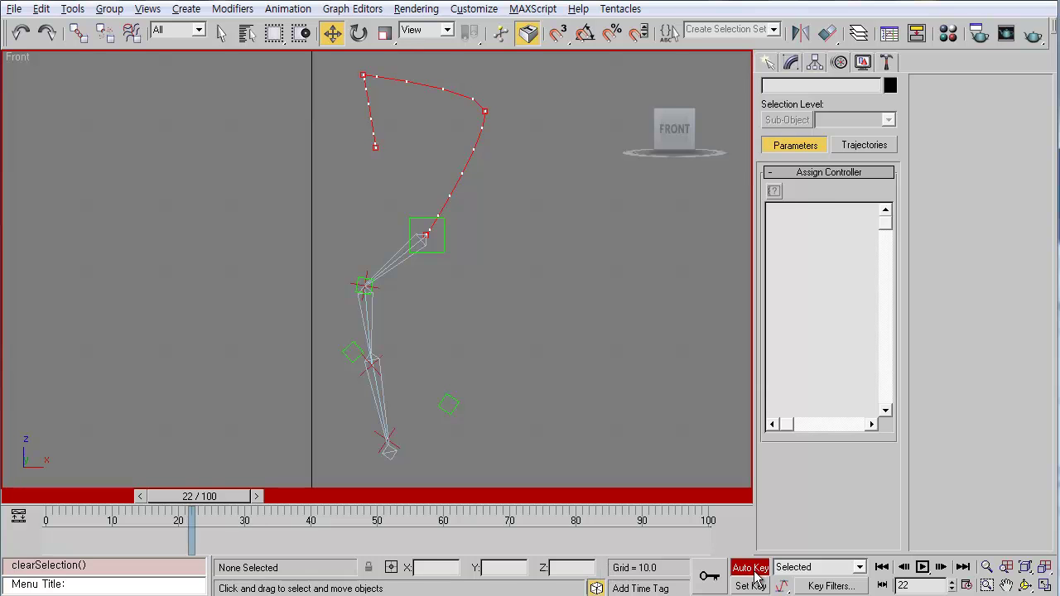
{"action": "left_click", "coordinate": [348, 349]}
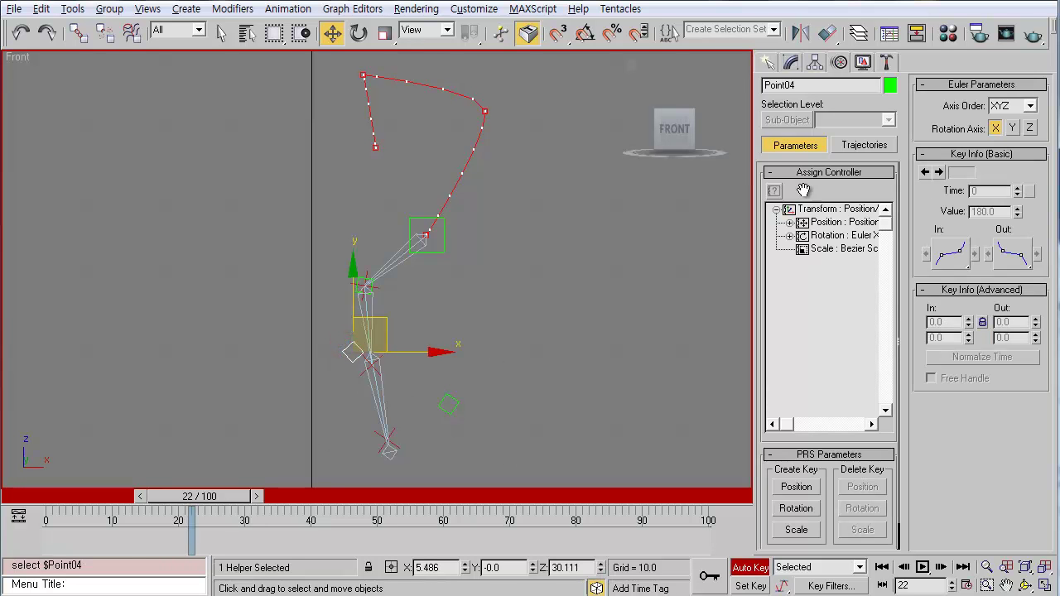
{"action": "left_click", "coordinate": [796, 487]}
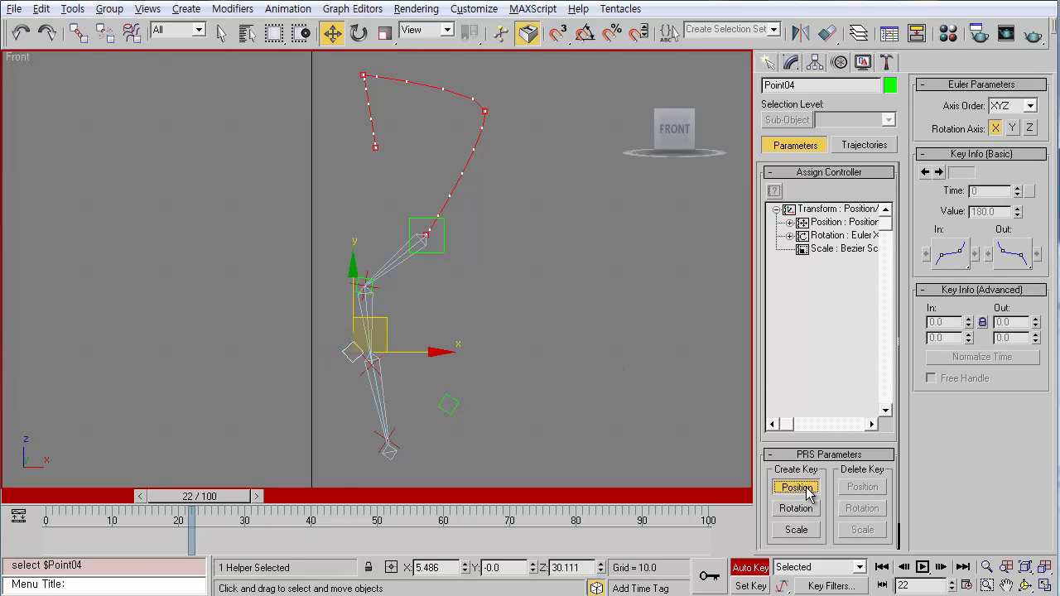
Key the Point04 helper at frame 36, moved up and left to about X -1.85, Z 36.2.
{"action": "left_click_drag", "start_coordinate": [208, 497], "coordinate": [297, 507]}
{"action": "key", "text": "w"}
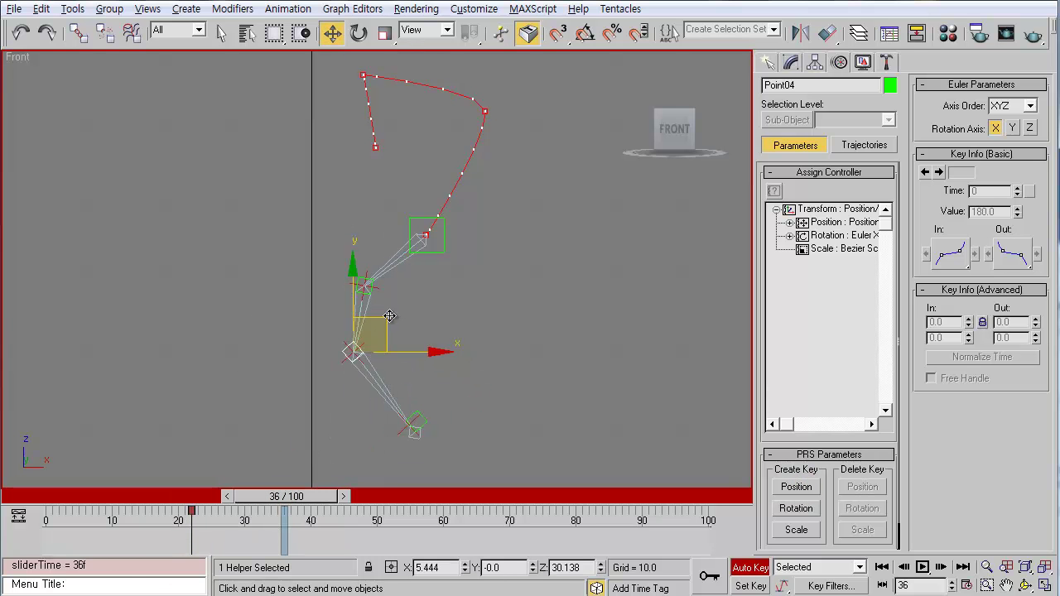
{"action": "left_click_drag", "start_coordinate": [386, 315], "coordinate": [339, 284]}
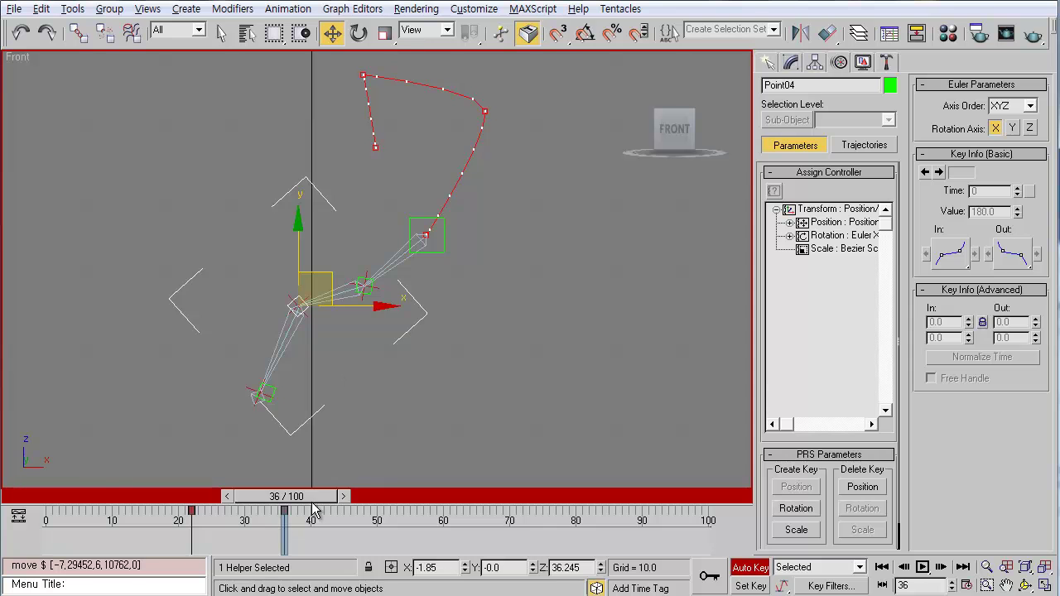
Advance the animation to frame 48 and hold the current scene state.
{"action": "left_click_drag", "start_coordinate": [316, 498], "coordinate": [393, 514]}
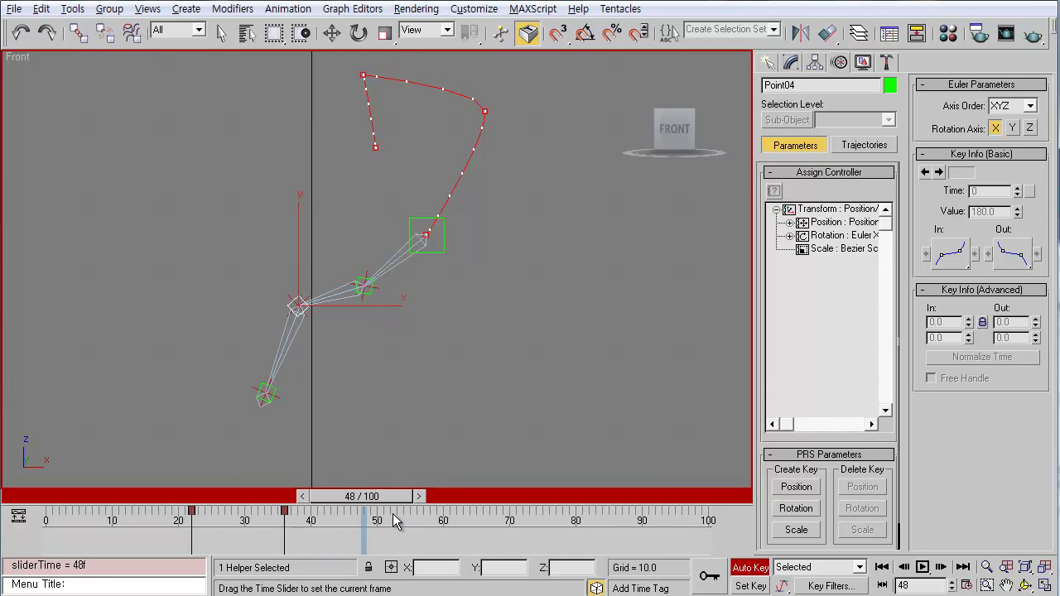
{"action": "key", "text": "w"}
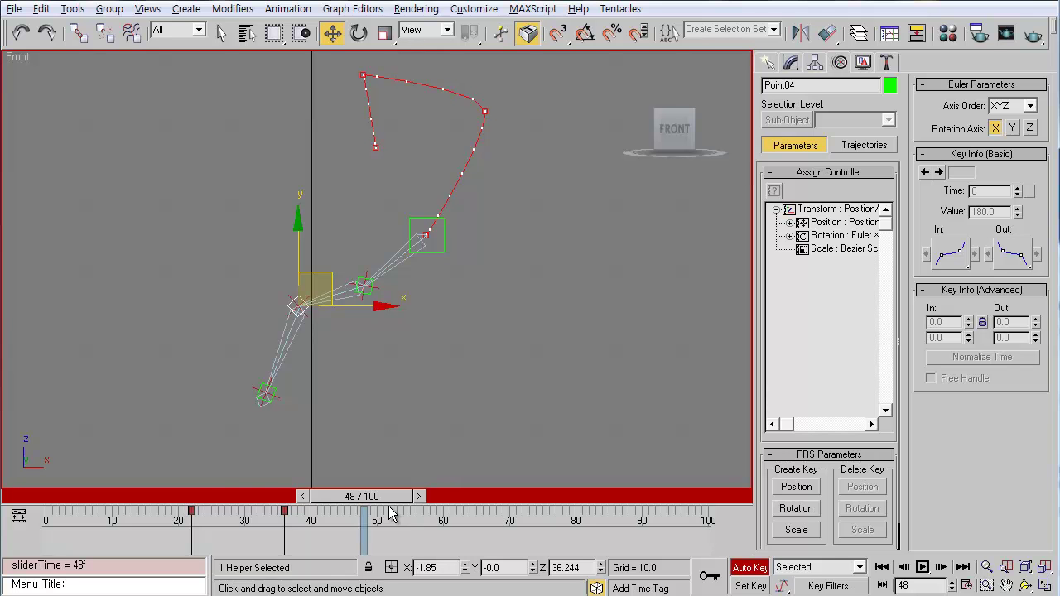
{"action": "left_click", "coordinate": [14, 9]}
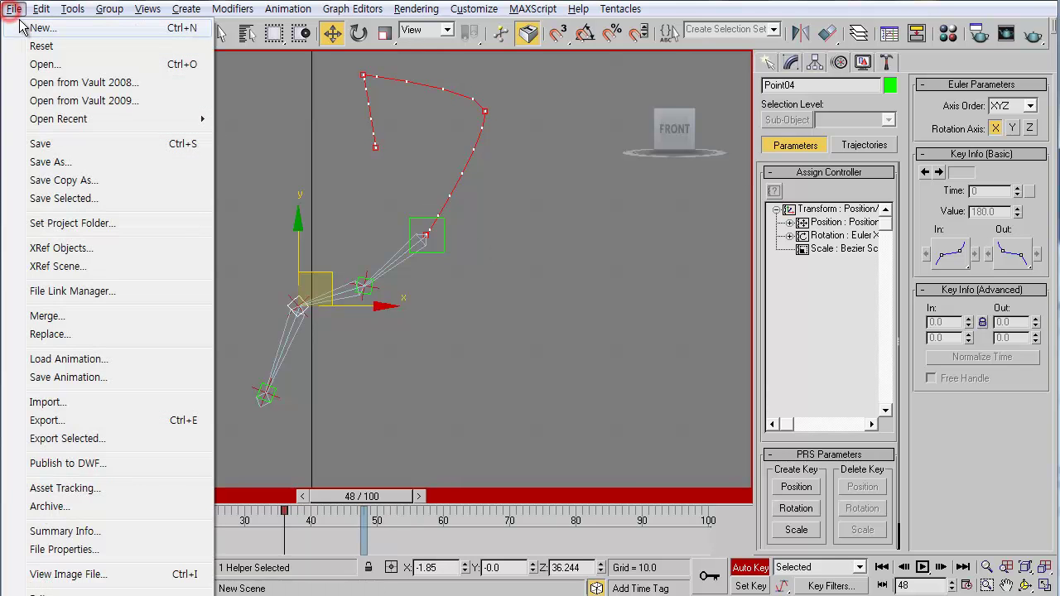
{"action": "left_click", "coordinate": [66, 72]}
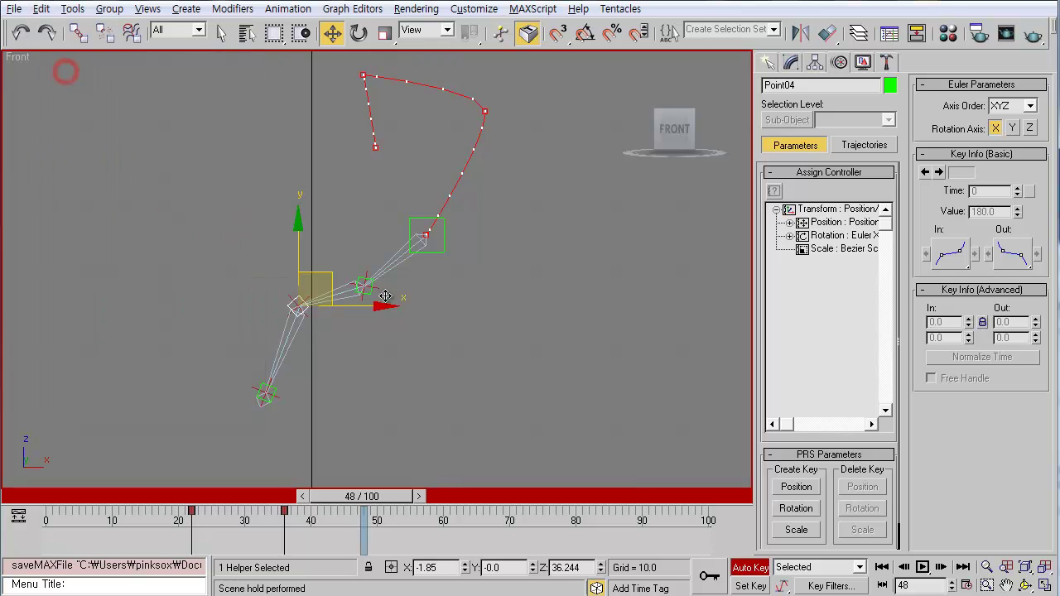
Turn off Auto Key and reset to an empty scene with the Perspective view maximized.
{"action": "left_click", "coordinate": [751, 567]}
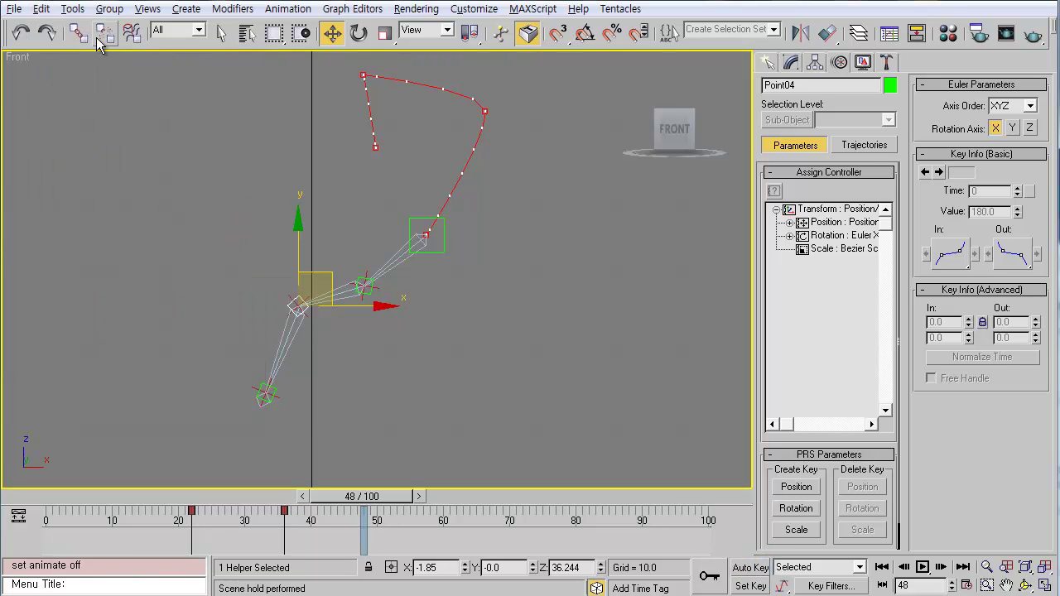
{"action": "left_click", "coordinate": [14, 9]}
{"action": "left_click", "coordinate": [38, 33]}
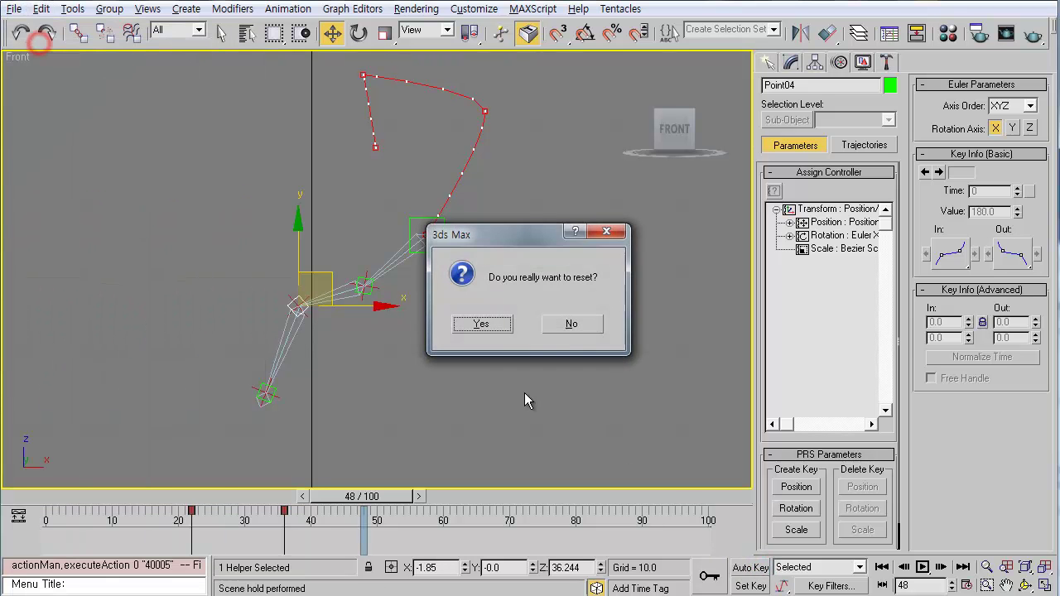
{"action": "left_click", "coordinate": [482, 324]}
{"action": "key", "text": "alt+w"}
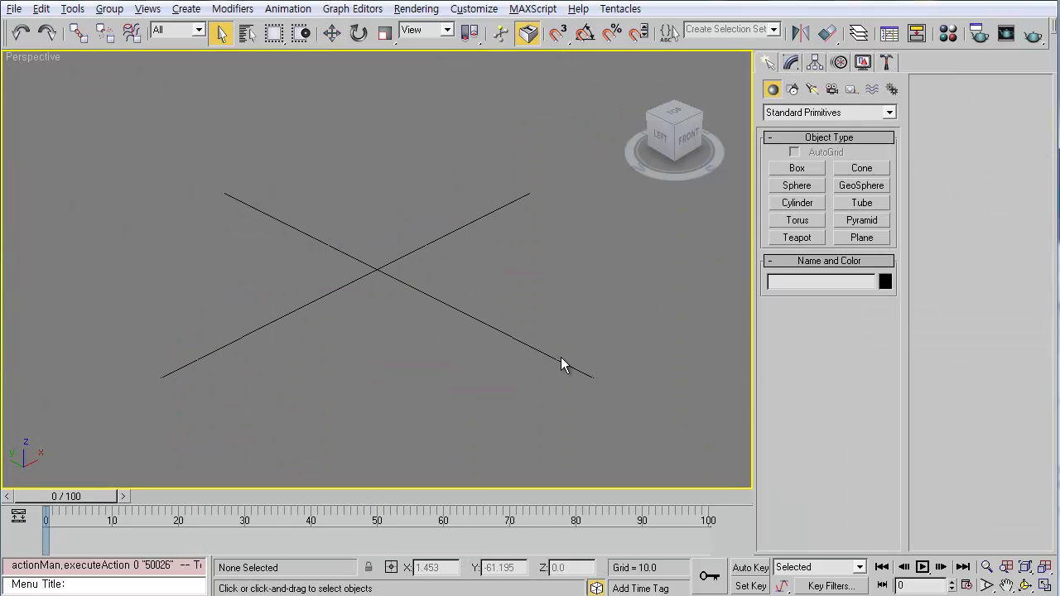
Create a teapot with a radius of about 9.7 near the origin of the Perspective view.
{"action": "left_click", "coordinate": [800, 238]}
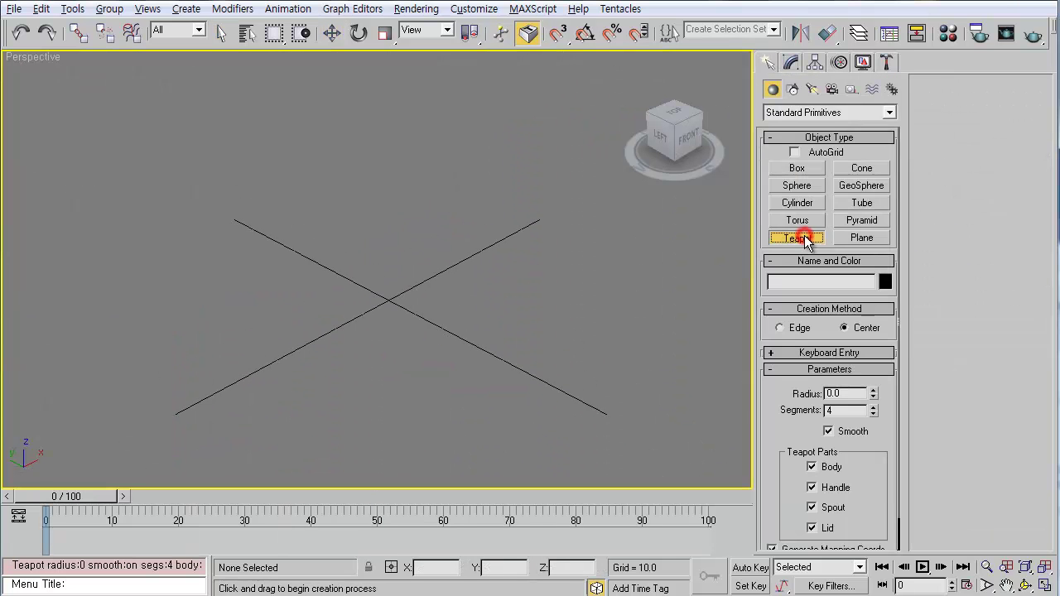
{"action": "left_click_drag", "start_coordinate": [398, 301], "coordinate": [449, 303]}
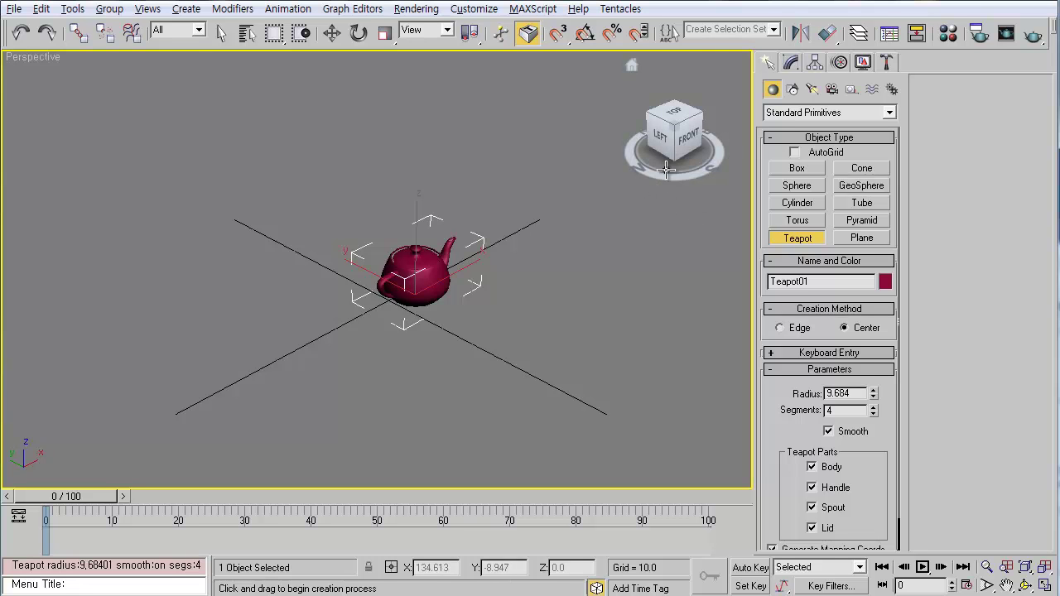
Show the teapot's motion parameters and examine its controllers, expanding the Position track into its X, Y and Z tracks.
{"action": "left_click", "coordinate": [792, 64]}
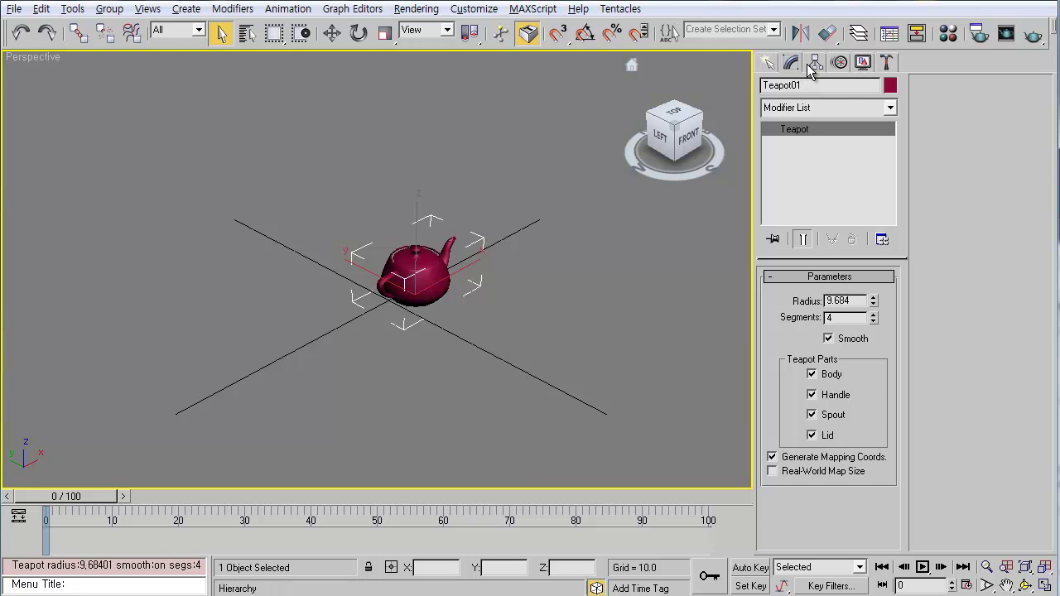
{"action": "left_click", "coordinate": [813, 66]}
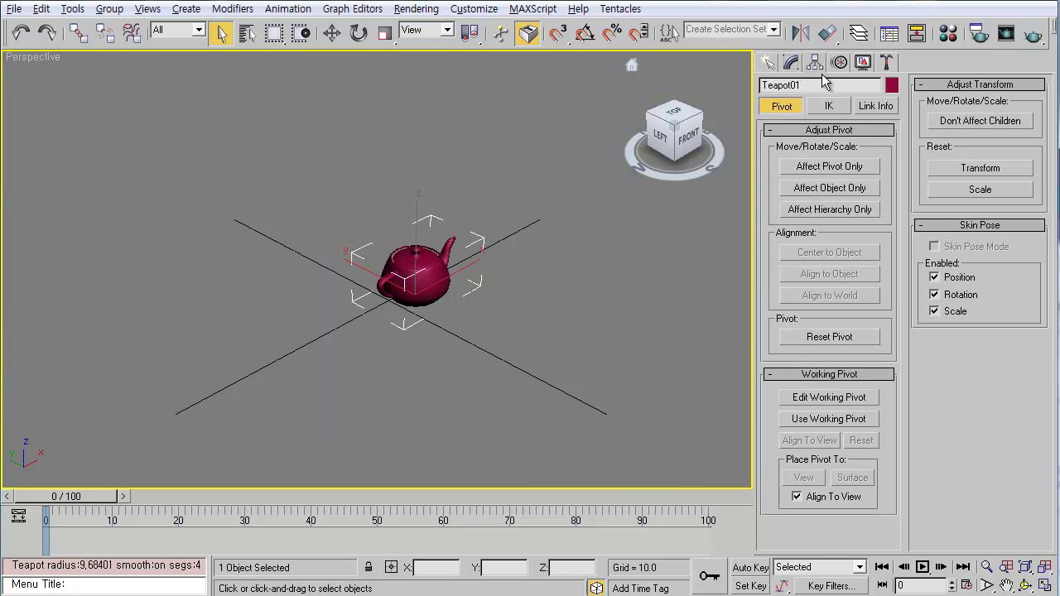
{"action": "left_click", "coordinate": [840, 64]}
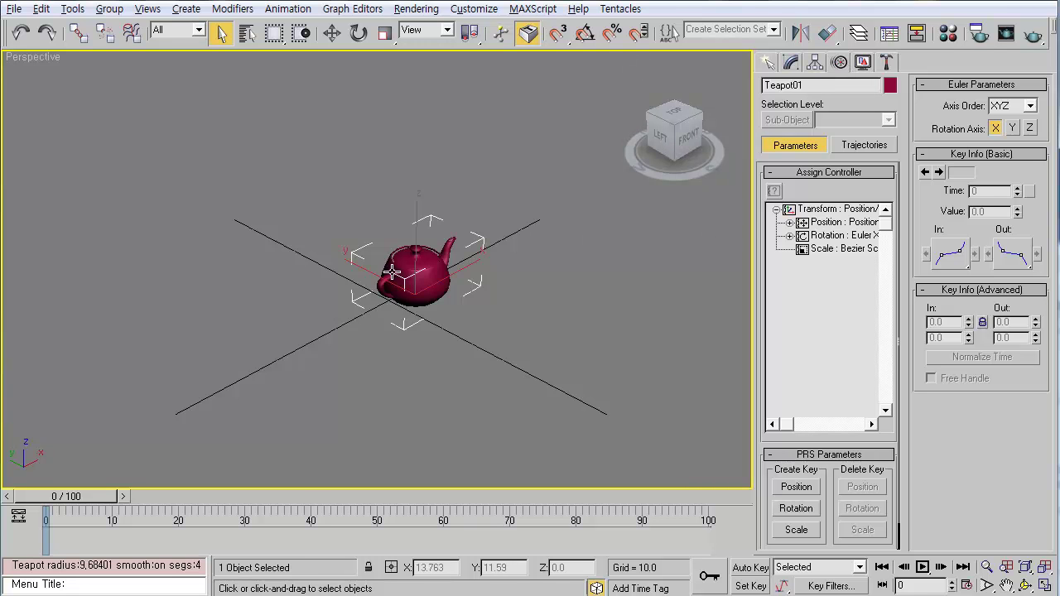
{"action": "mouse_move", "coordinate": [392, 274]}
{"action": "middle_mouse_down", "text": "alt"}
{"action": "mouse_move", "coordinate": [393, 288]}
{"action": "mouse_move", "coordinate": [406, 285]}
{"action": "middle_mouse_up", "text": "alt"}
{"action": "left_click", "coordinate": [841, 224]}
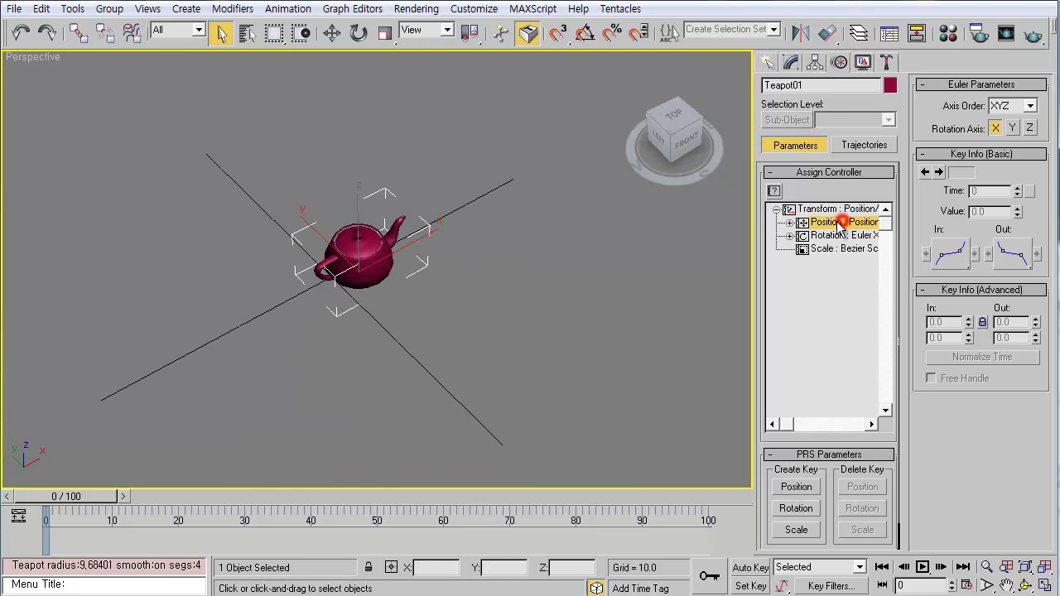
{"action": "scroll", "coordinate": [449, 260], "scroll_direction": "up", "scroll_amount": 3}
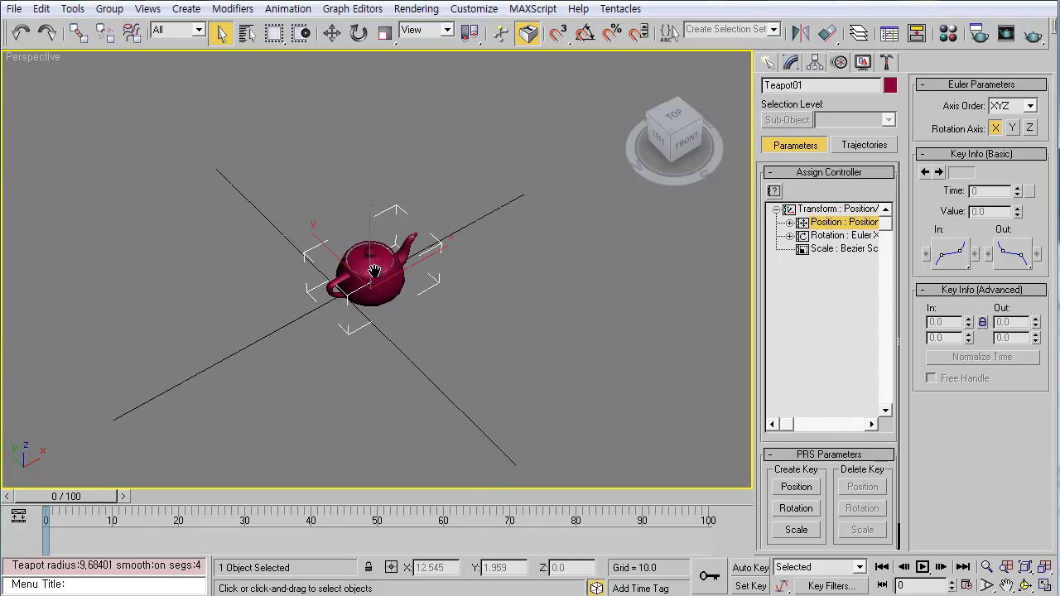
{"action": "left_click", "coordinate": [790, 223]}
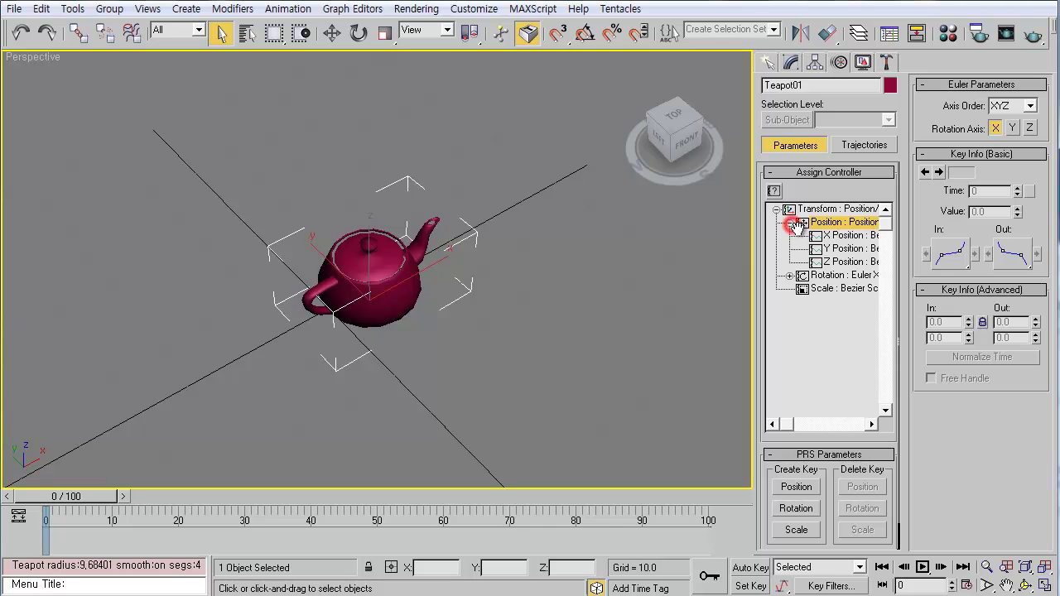
{"action": "left_click", "coordinate": [800, 424]}
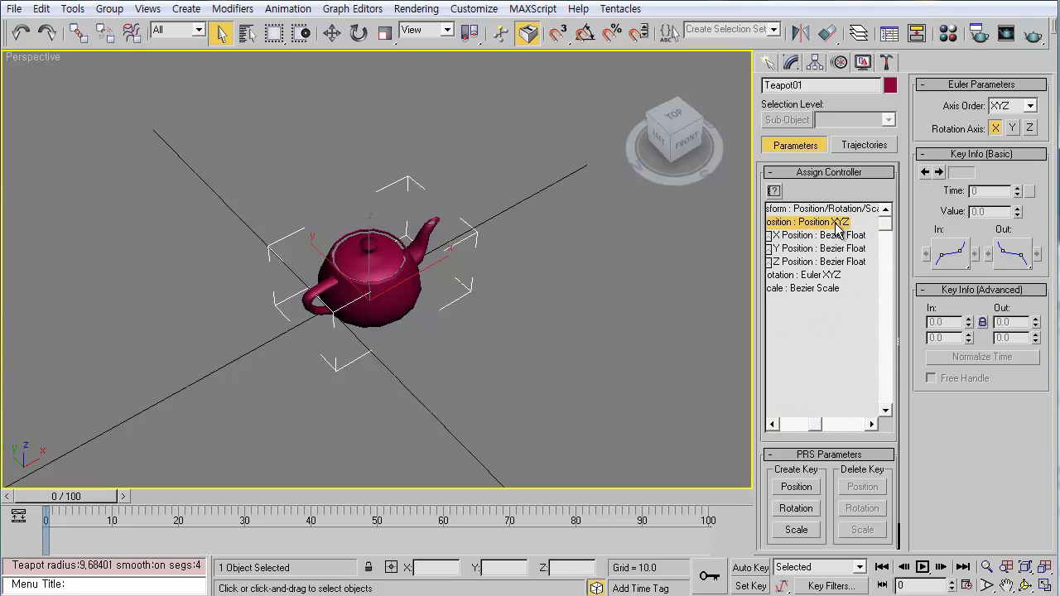
{"action": "left_click_drag", "start_coordinate": [824, 424], "coordinate": [789, 427]}
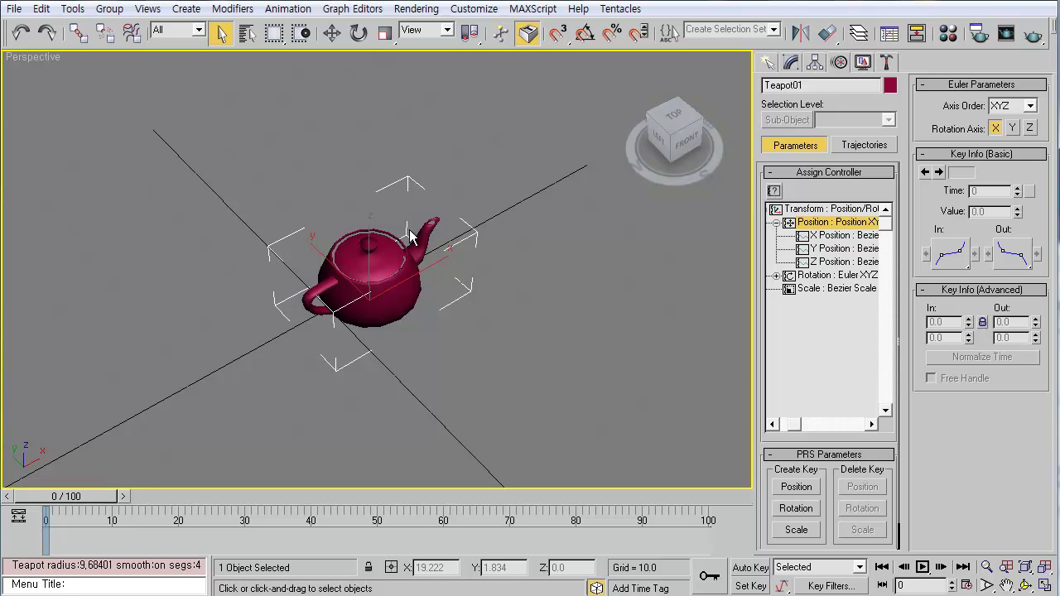
Open the Dope Sheet for the selected teapot.
{"action": "left_click", "coordinate": [373, 8]}
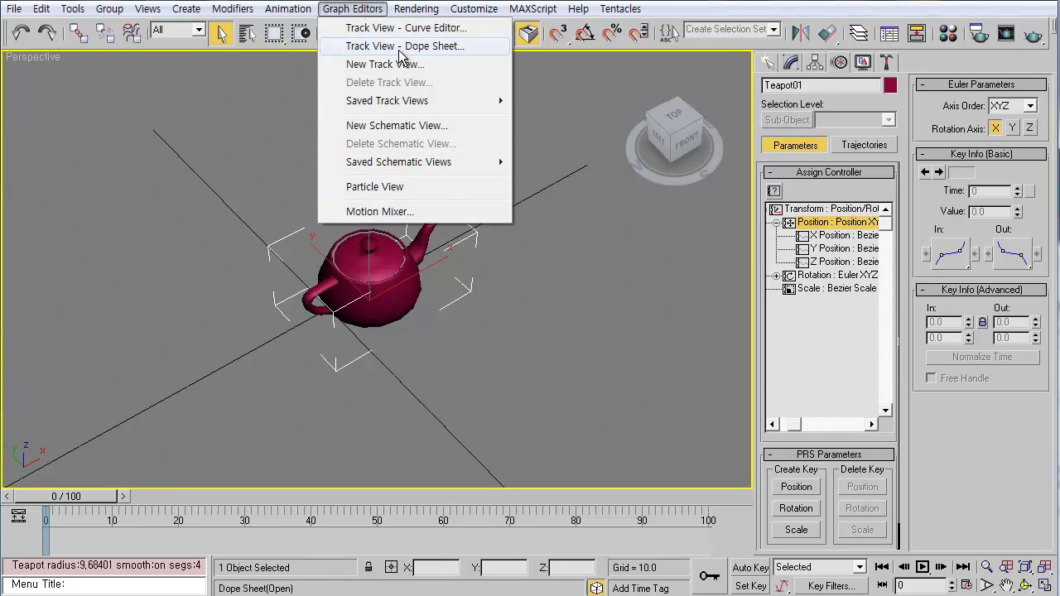
{"action": "key", "text": "Escape"}
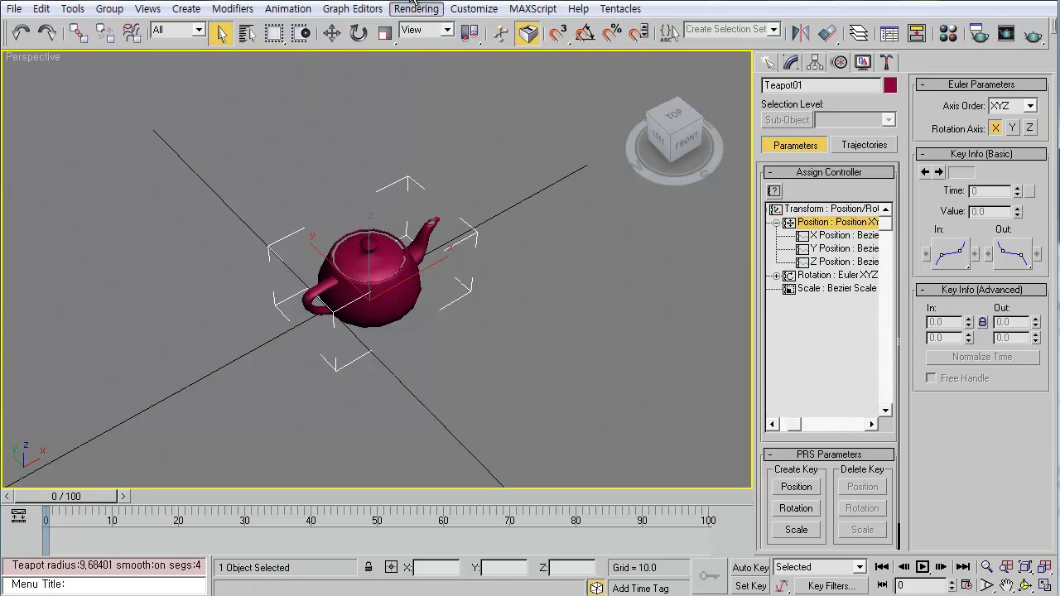
{"action": "right_click", "coordinate": [387, 290]}
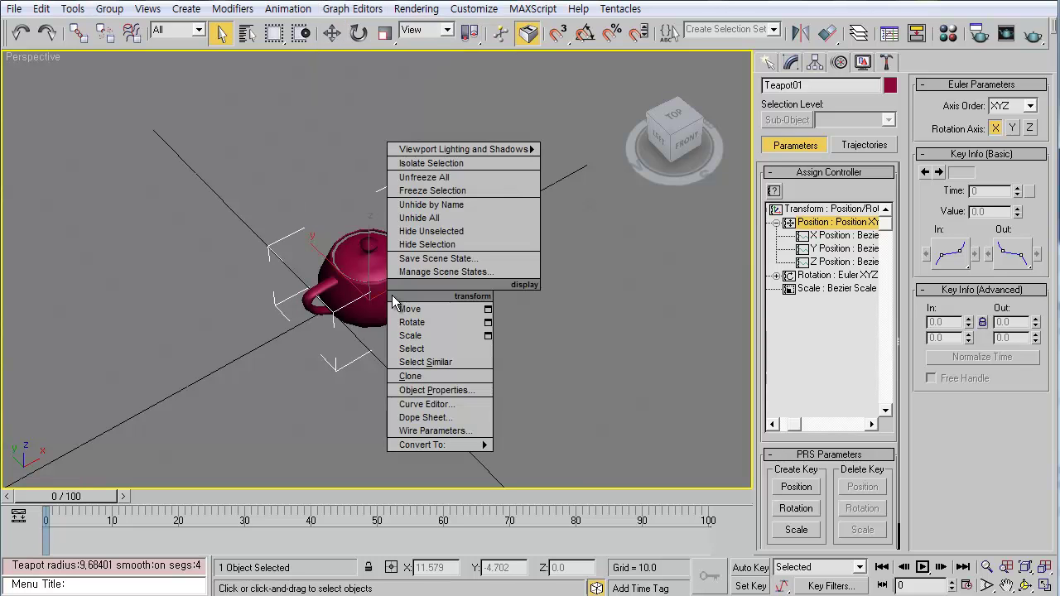
{"action": "left_click", "coordinate": [424, 418]}
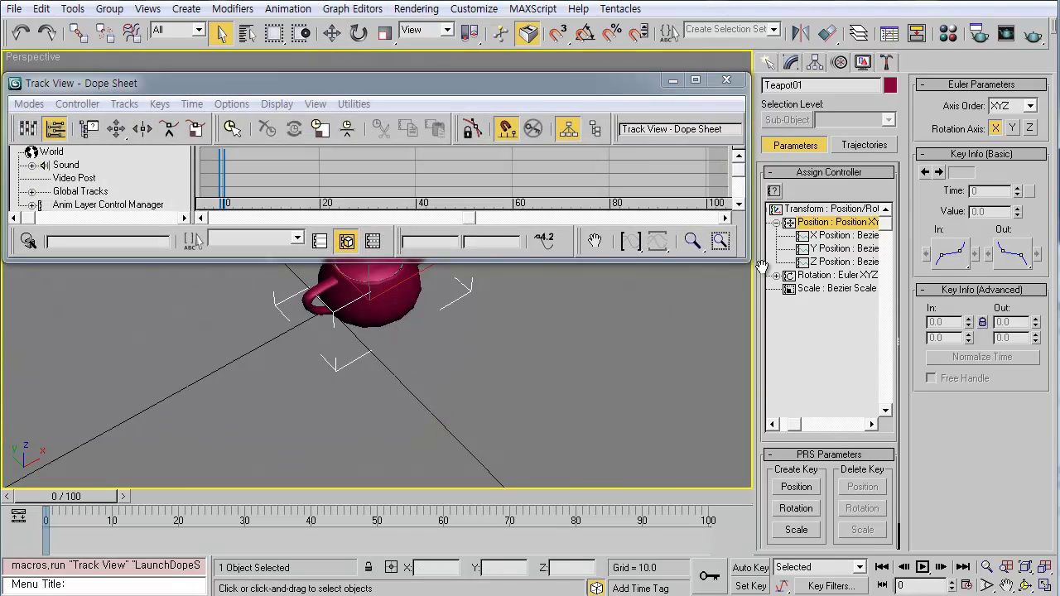
Resize the Dope Sheet into a tall, narrow window beside the teapot and widen its track list.
{"action": "left_click_drag", "start_coordinate": [750, 262], "coordinate": [750, 428]}
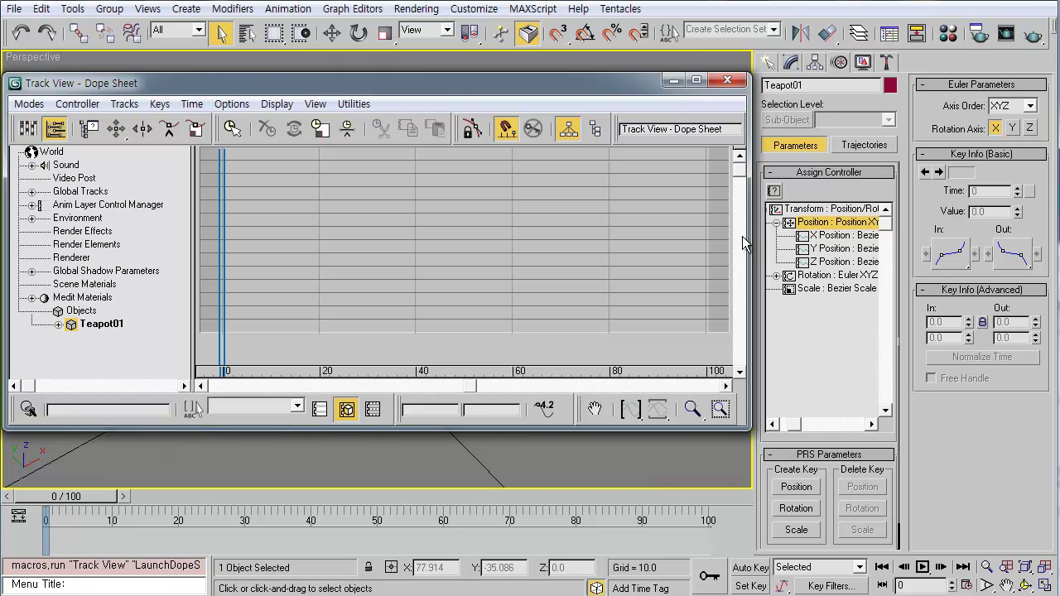
{"action": "mouse_move", "coordinate": [748, 239]}
{"action": "left_mouse_down"}
{"action": "mouse_move", "coordinate": [204, 253]}
{"action": "mouse_move", "coordinate": [229, 256]}
{"action": "mouse_move", "coordinate": [219, 266]}
{"action": "left_mouse_up"}
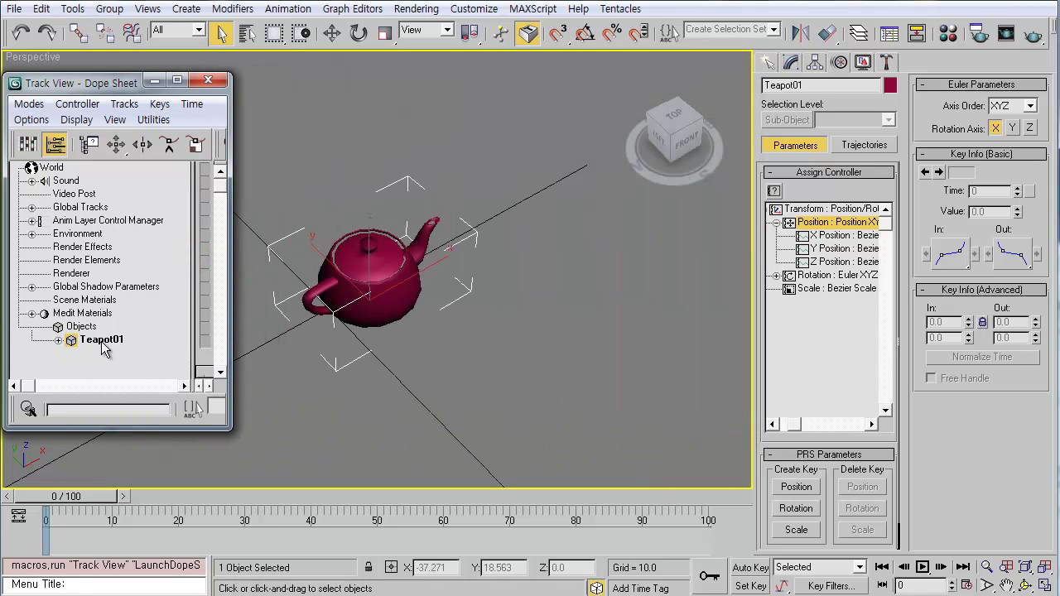
{"action": "mouse_move", "coordinate": [194, 354]}
{"action": "left_mouse_down"}
{"action": "mouse_move", "coordinate": [214, 354]}
{"action": "mouse_move", "coordinate": [198, 352]}
{"action": "left_mouse_up"}
{"action": "left_click_drag", "start_coordinate": [232, 430], "coordinate": [315, 492]}
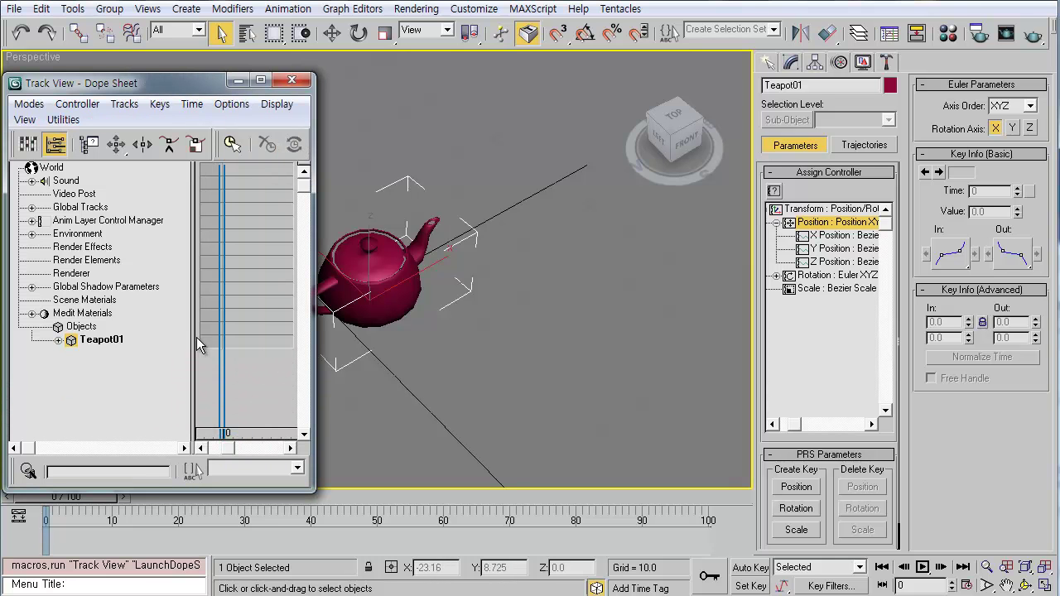
{"action": "left_click_drag", "start_coordinate": [195, 335], "coordinate": [275, 335]}
{"action": "left_click", "coordinate": [122, 369]}
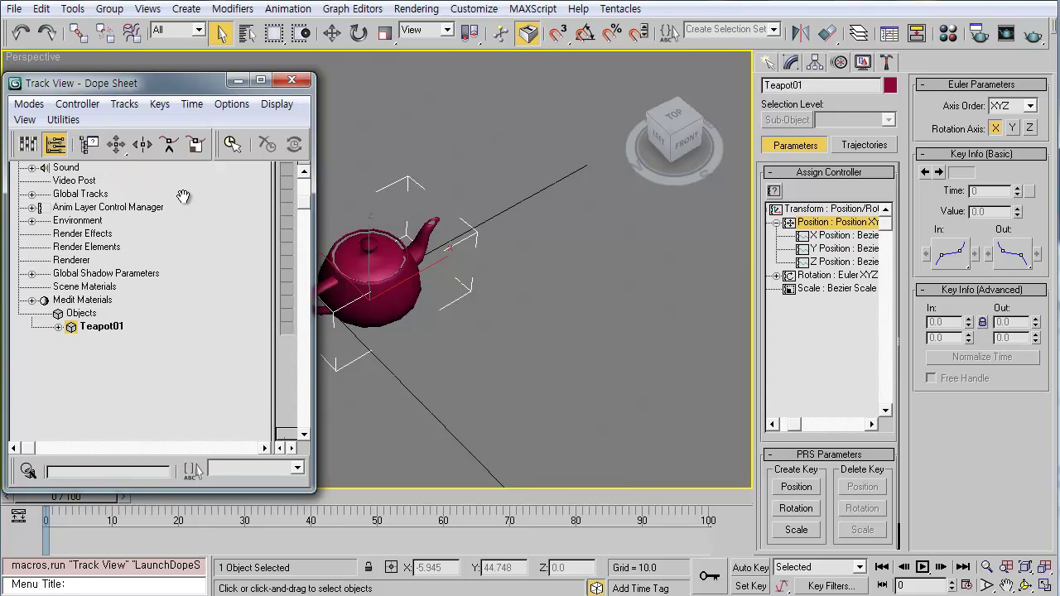
Enable the Controller Types filter so the Dope Sheet shows each track's controller.
{"action": "left_click", "coordinate": [90, 144]}
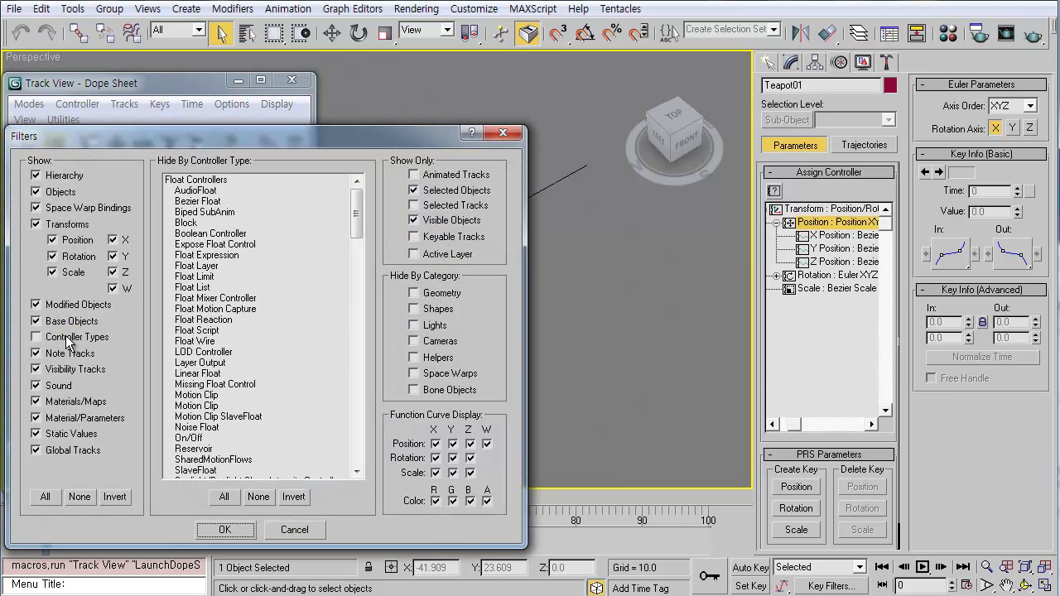
{"action": "left_click", "coordinate": [70, 340]}
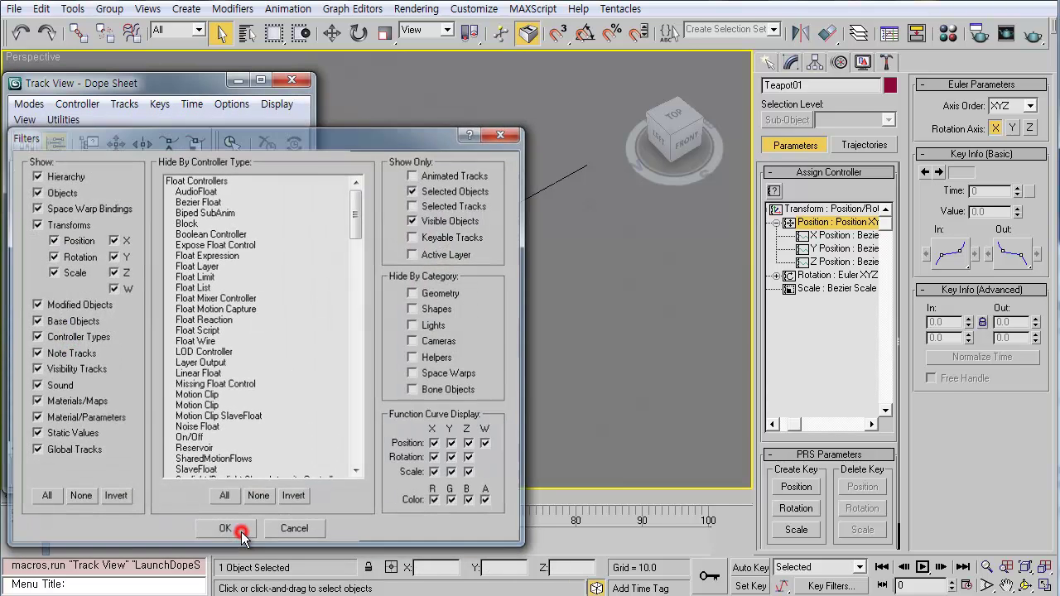
{"action": "left_click", "coordinate": [225, 530]}
Expand the teapot's Transform and Position tracks in the Dope Sheet and examine the controllers assigned to them.
{"action": "left_click", "coordinate": [59, 331]}
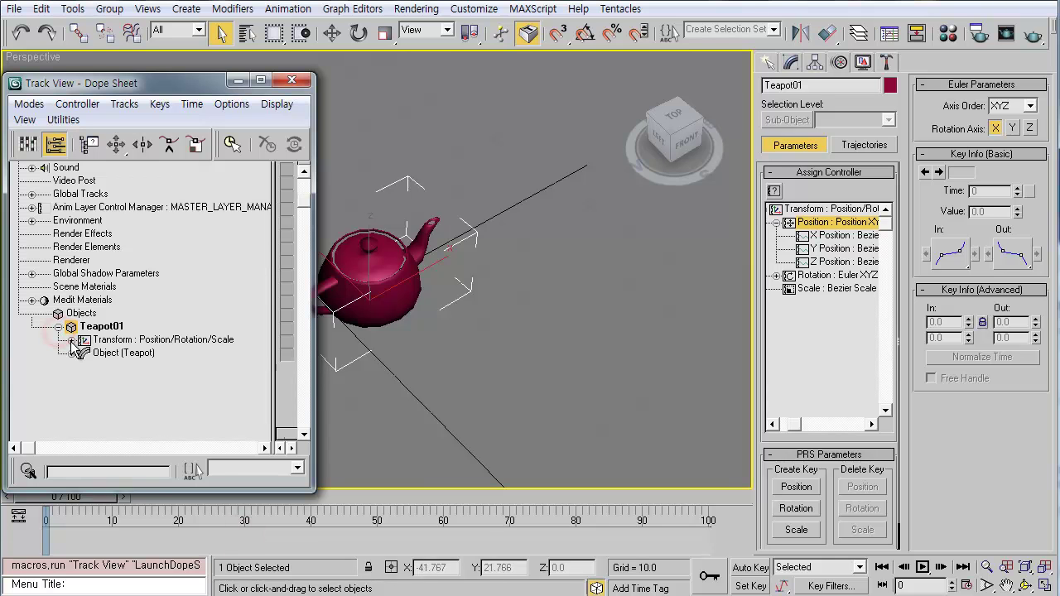
{"action": "left_click", "coordinate": [71, 339]}
{"action": "left_click", "coordinate": [137, 354]}
{"action": "left_click", "coordinate": [137, 366]}
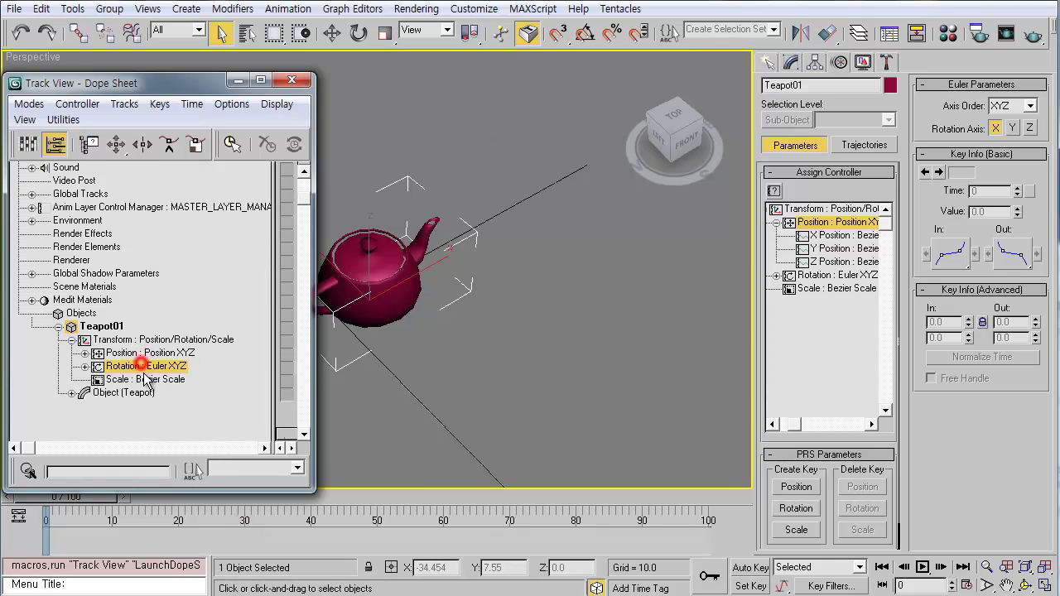
{"action": "left_click", "coordinate": [139, 380]}
{"action": "left_click", "coordinate": [145, 355]}
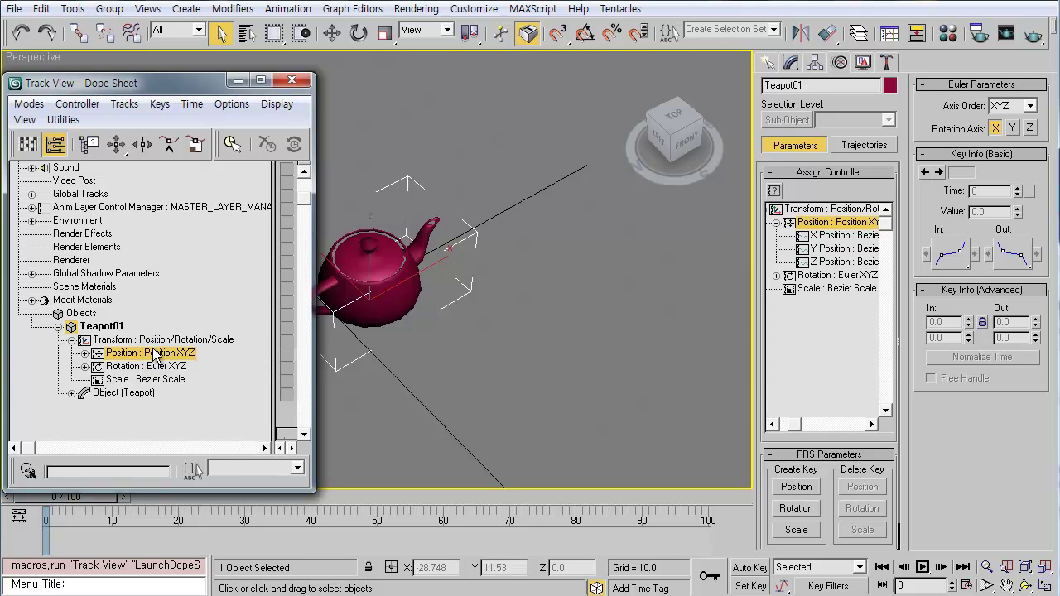
{"action": "left_click", "coordinate": [86, 354]}
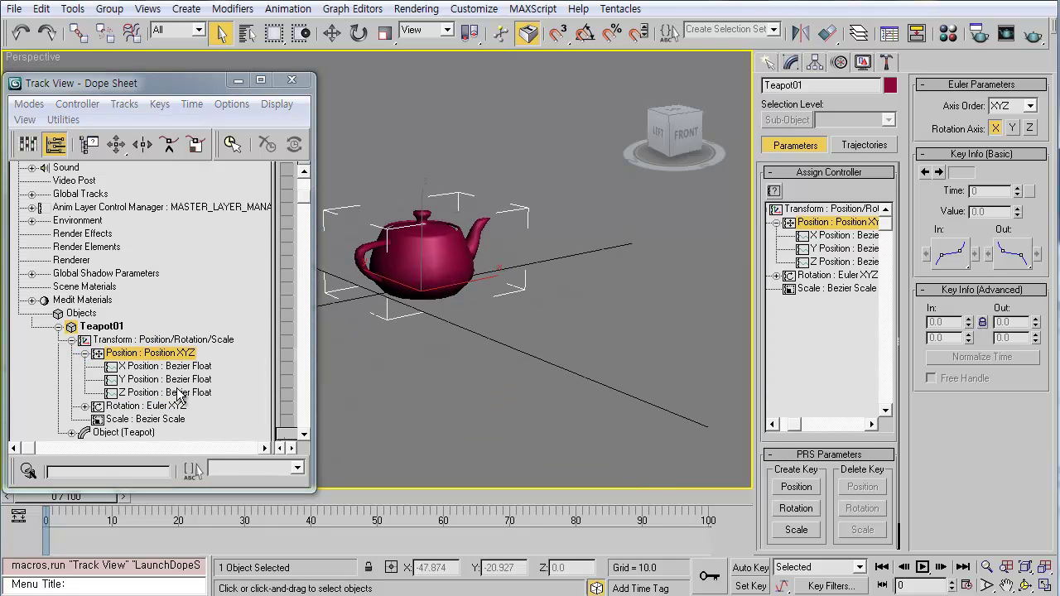
{"action": "left_click", "coordinate": [200, 367]}
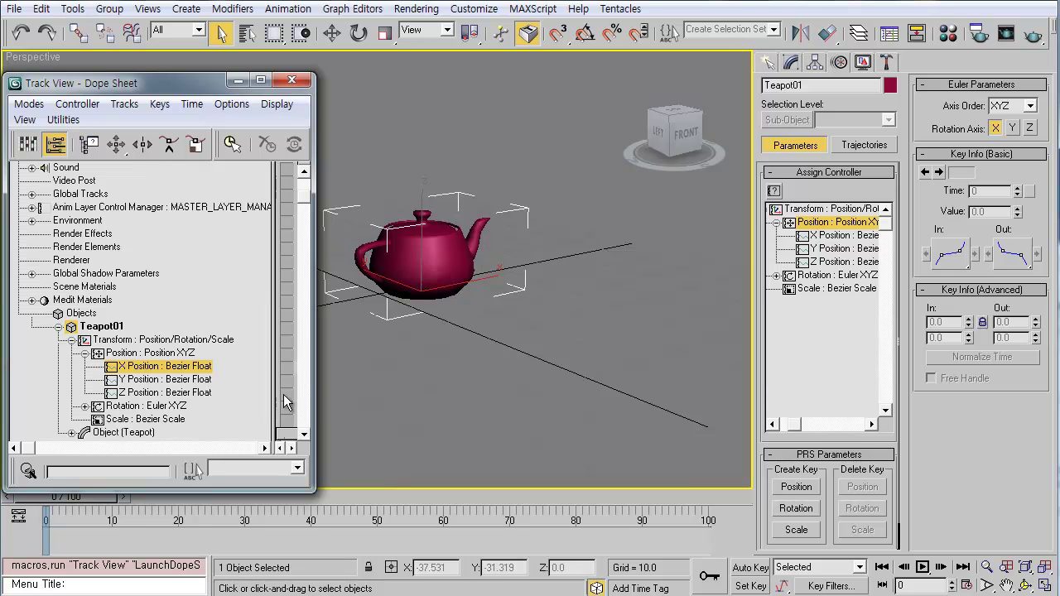
With Auto Key active, key the teapot at frame 20, moved up and along X to about X 35.1, Z 24.5.
{"action": "middle_click_drag", "start_coordinate": [407, 328], "coordinate": [389, 340], "text": "alt"}
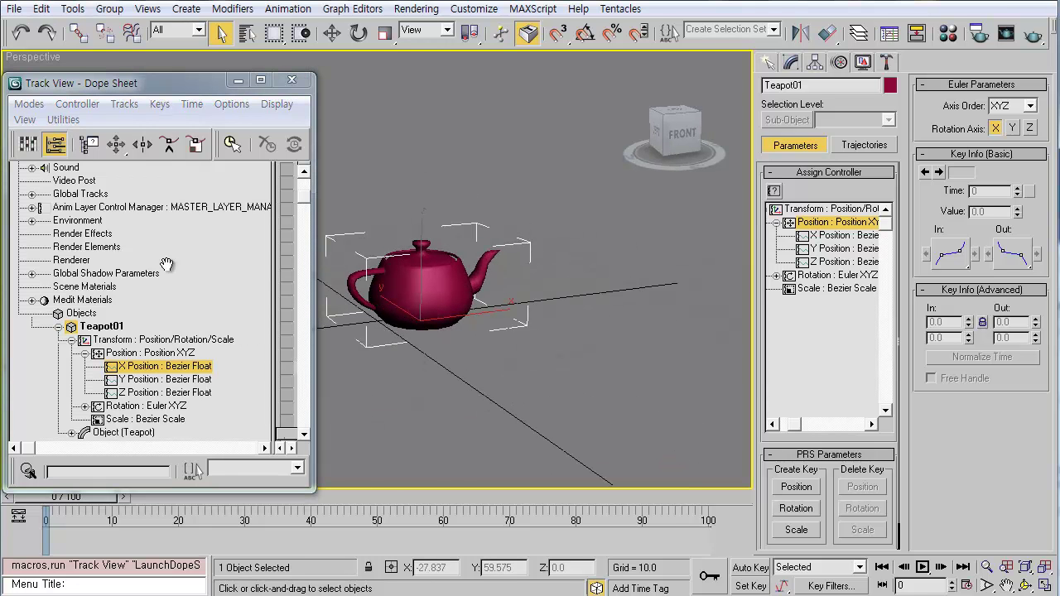
{"action": "left_click_drag", "start_coordinate": [152, 82], "coordinate": [152, 58]}
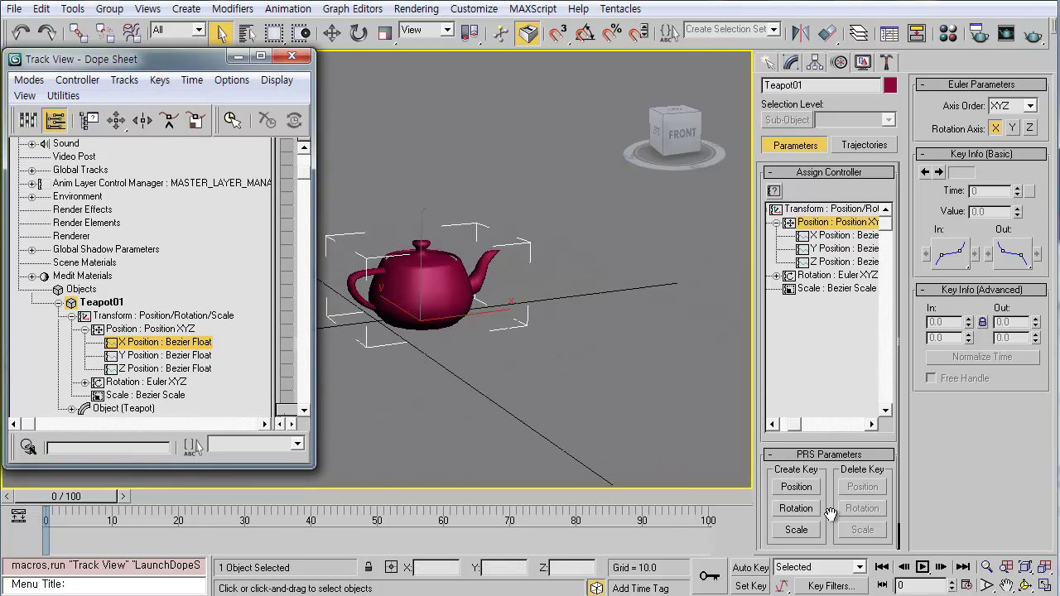
{"action": "left_click", "coordinate": [751, 567]}
{"action": "left_click_drag", "start_coordinate": [60, 501], "coordinate": [182, 501]}
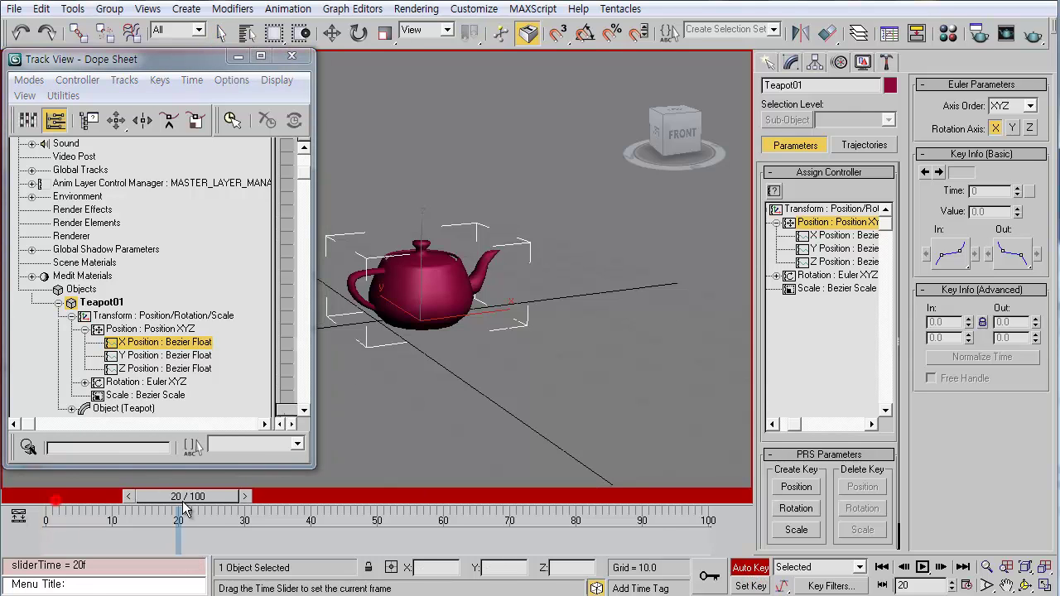
{"action": "middle_click_drag", "start_coordinate": [421, 328], "coordinate": [378, 347], "text": "alt"}
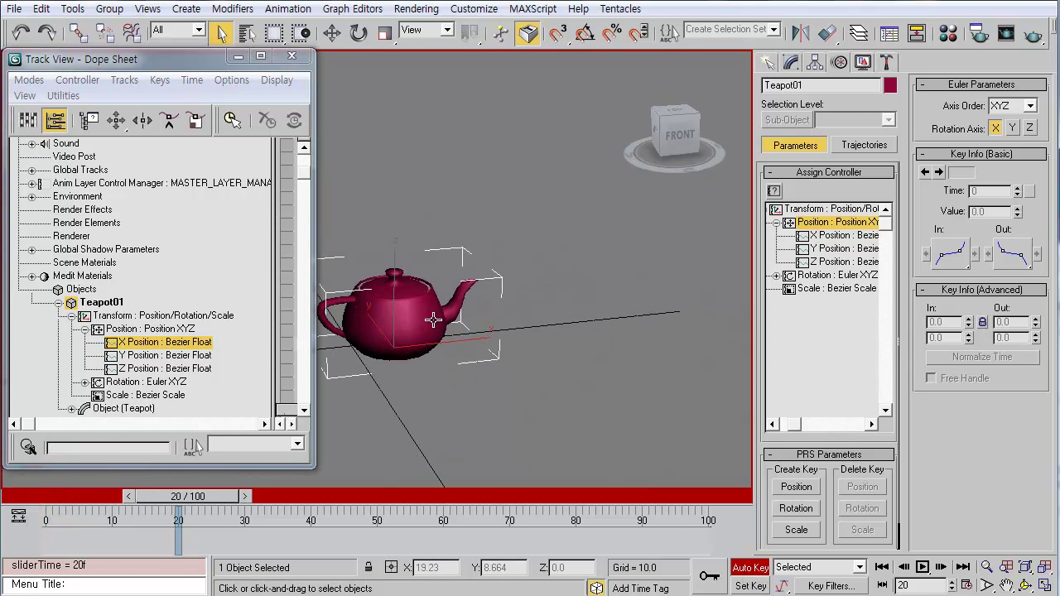
{"action": "key", "text": "w"}
{"action": "left_click_drag", "start_coordinate": [427, 317], "coordinate": [571, 180]}
{"action": "middle_click_drag", "start_coordinate": [511, 307], "coordinate": [490, 338]}
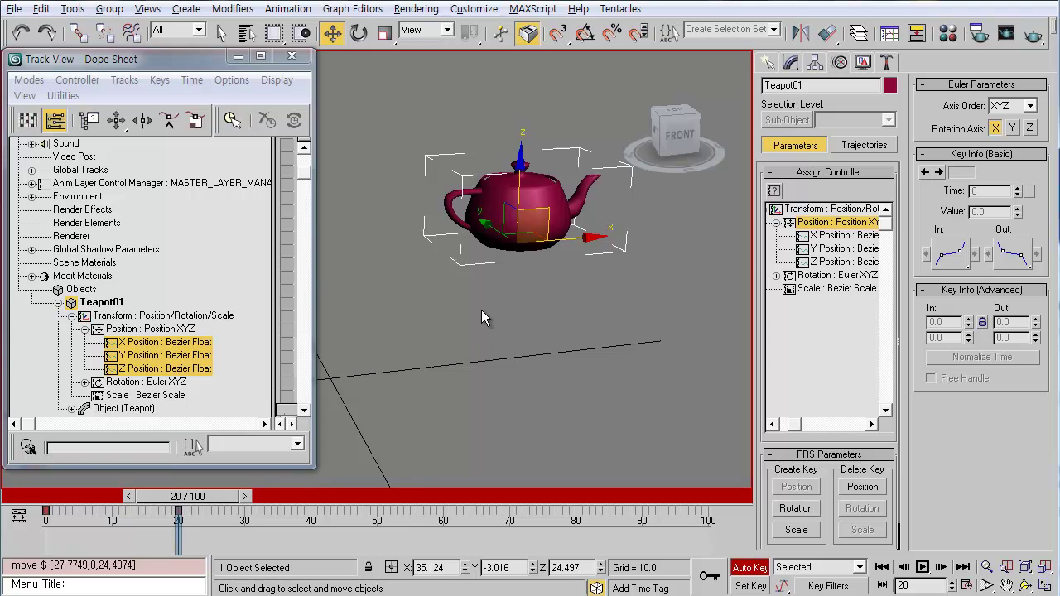
Turn on the Trajectory display in the teapot's object properties.
{"action": "key", "text": "alt+Return"}
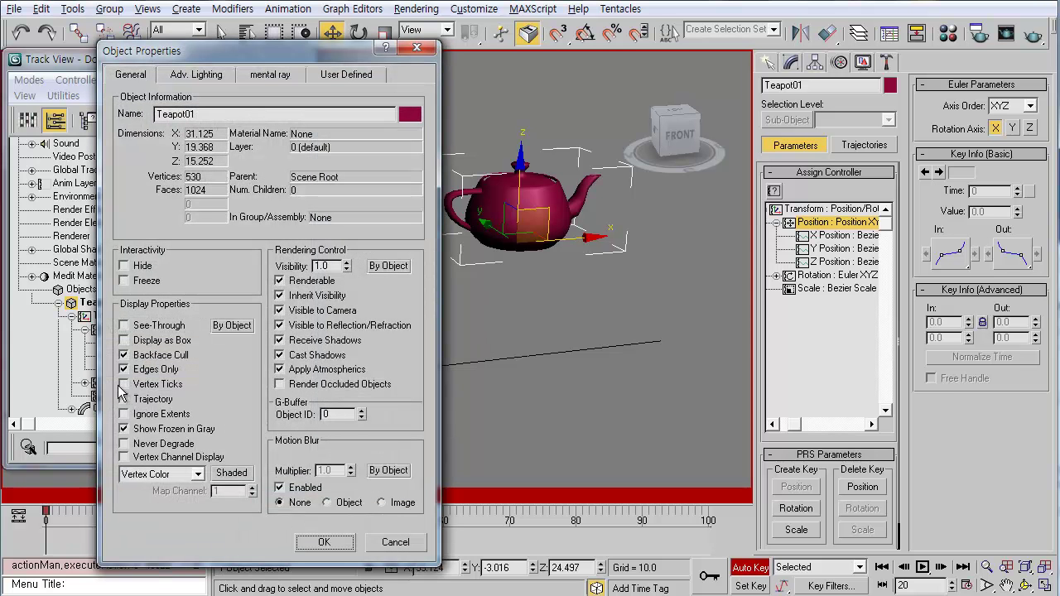
{"action": "left_click", "coordinate": [416, 47]}
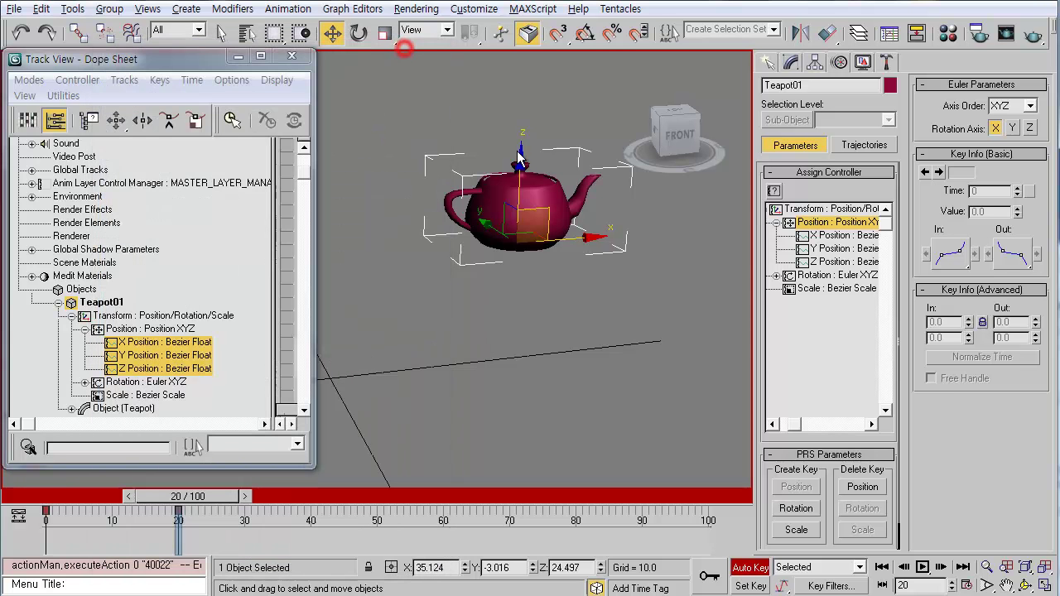
{"action": "right_click", "coordinate": [515, 204]}
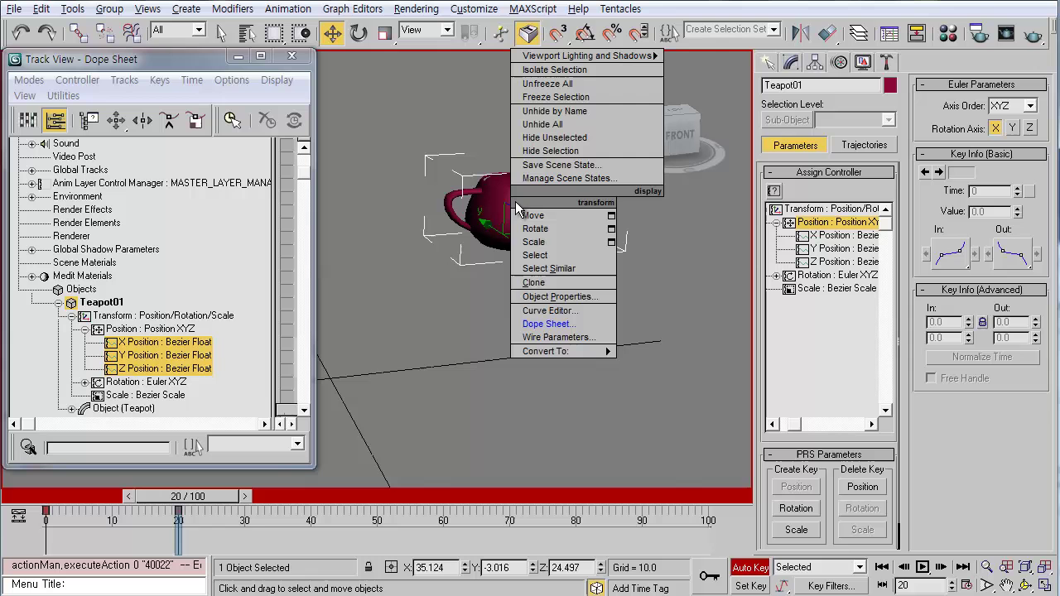
{"action": "left_click", "coordinate": [565, 298]}
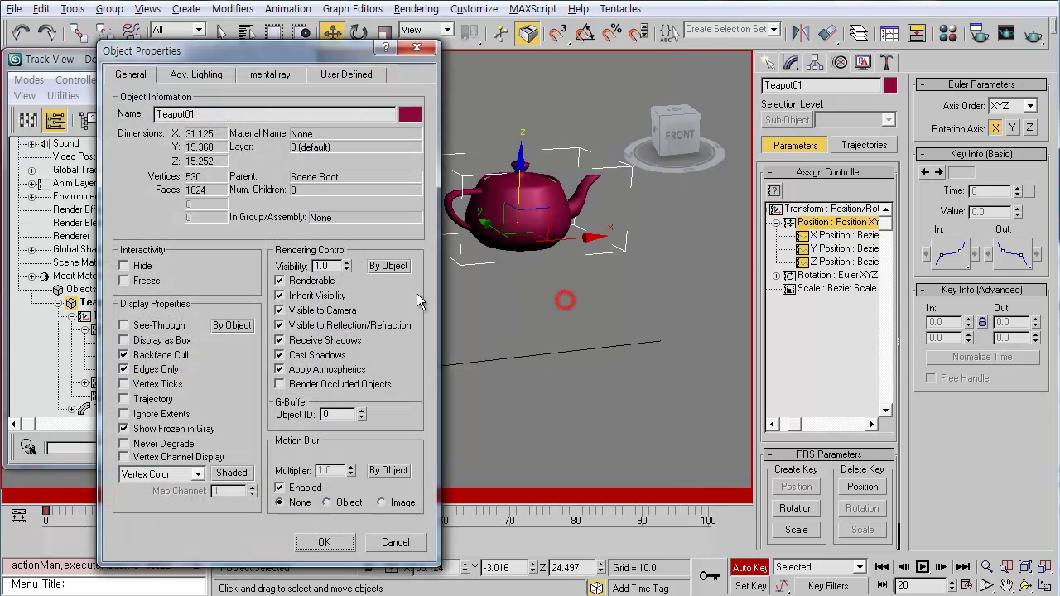
{"action": "left_click", "coordinate": [149, 399]}
{"action": "left_click", "coordinate": [324, 542]}
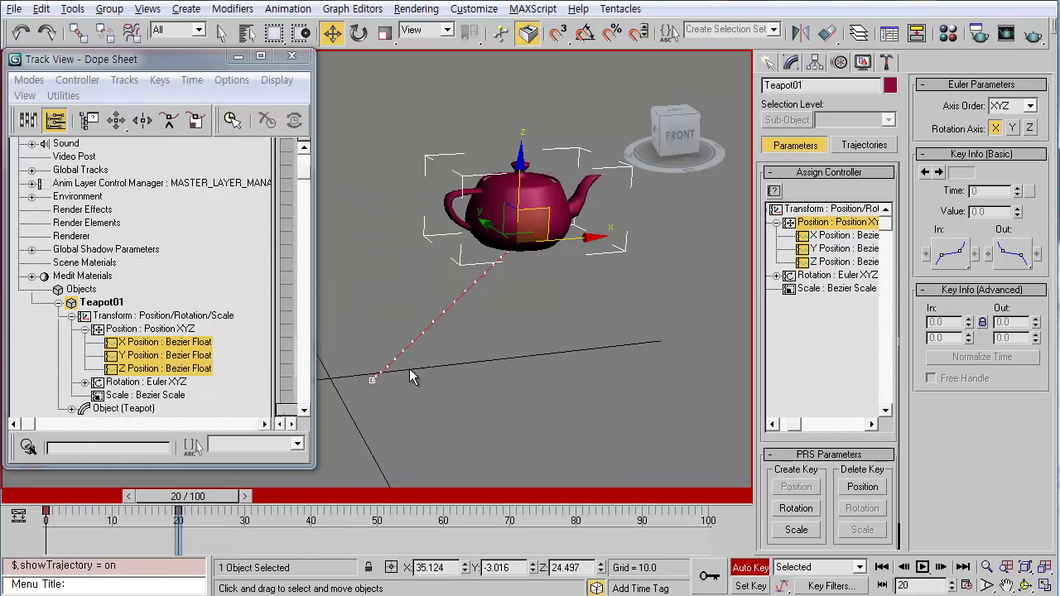
Key the teapot at frame 52, moved down and farther along X to about X 60.8, Z -3.85.
{"action": "mouse_move", "coordinate": [506, 313]}
{"action": "middle_mouse_down"}
{"action": "mouse_move", "coordinate": [455, 303]}
{"action": "mouse_move", "coordinate": [497, 324]}
{"action": "middle_mouse_up"}
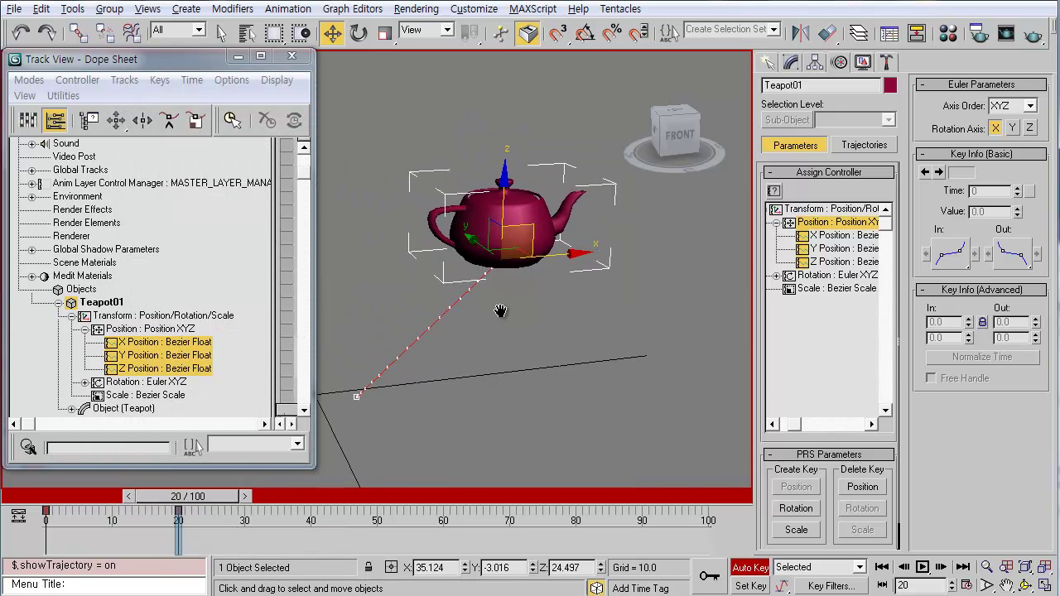
{"action": "left_click_drag", "start_coordinate": [228, 507], "coordinate": [426, 507]}
{"action": "left_click_drag", "start_coordinate": [531, 223], "coordinate": [645, 350]}
{"action": "middle_click_drag", "start_coordinate": [615, 377], "coordinate": [543, 314]}
{"action": "mouse_move", "coordinate": [543, 313]}
{"action": "middle_mouse_down", "text": "alt"}
{"action": "mouse_move", "coordinate": [522, 300]}
{"action": "mouse_move", "coordinate": [542, 332]}
{"action": "middle_mouse_up", "text": "alt"}
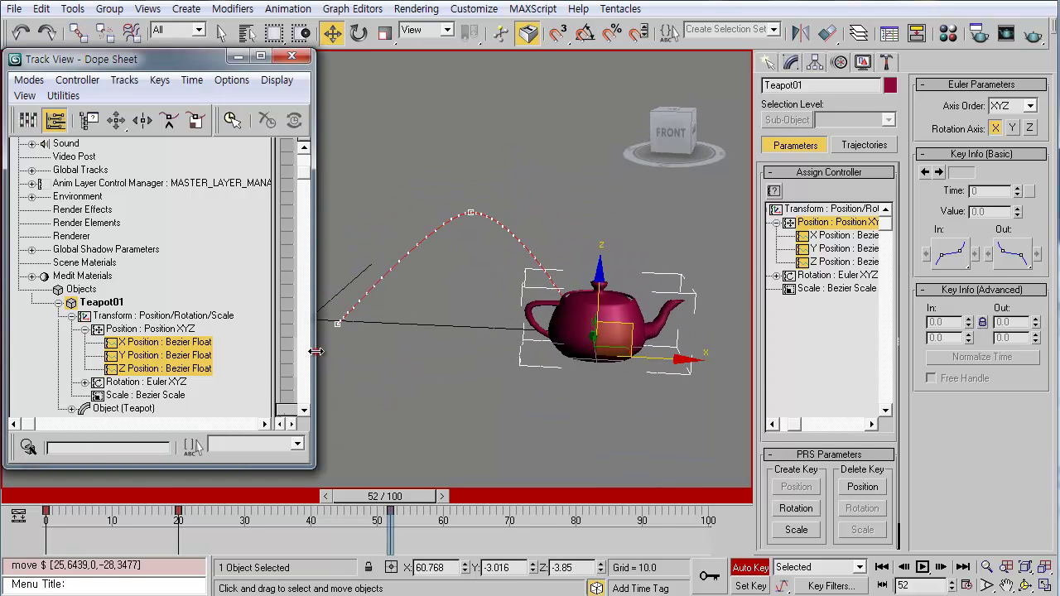
Widen the Dope Sheet and its key area to show the teapot's range bars, and select the Position track.
{"action": "left_click_drag", "start_coordinate": [315, 354], "coordinate": [447, 352]}
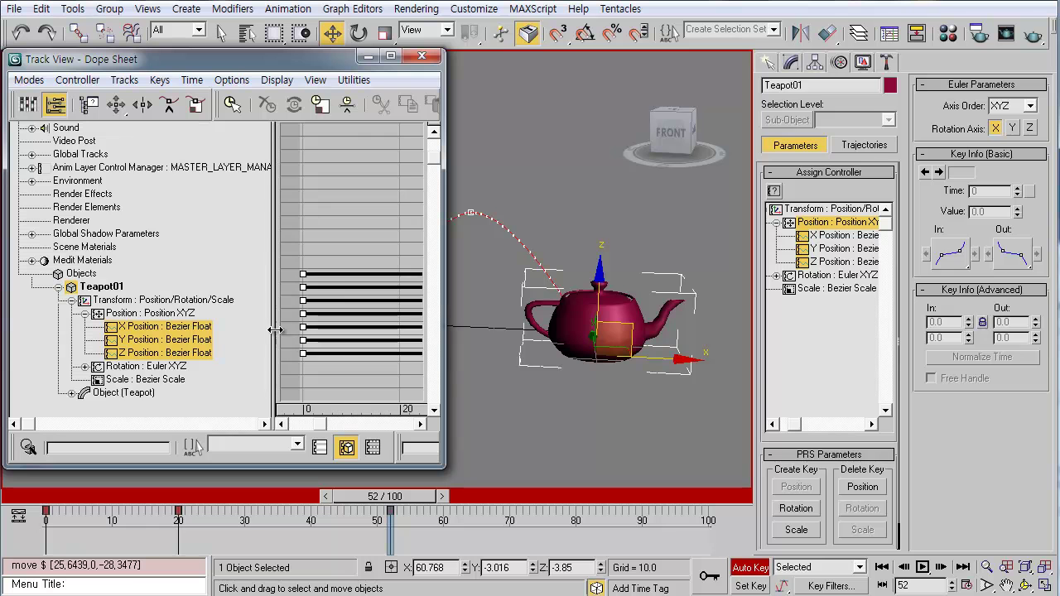
{"action": "left_click_drag", "start_coordinate": [276, 331], "coordinate": [231, 328]}
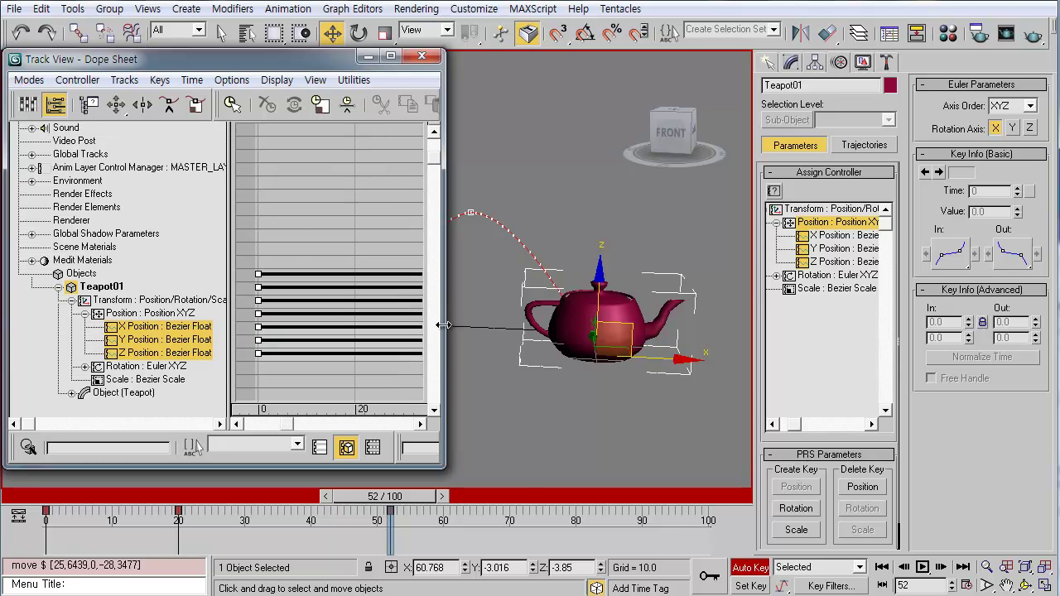
{"action": "left_click_drag", "start_coordinate": [444, 325], "coordinate": [562, 325]}
{"action": "left_click", "coordinate": [203, 340]}
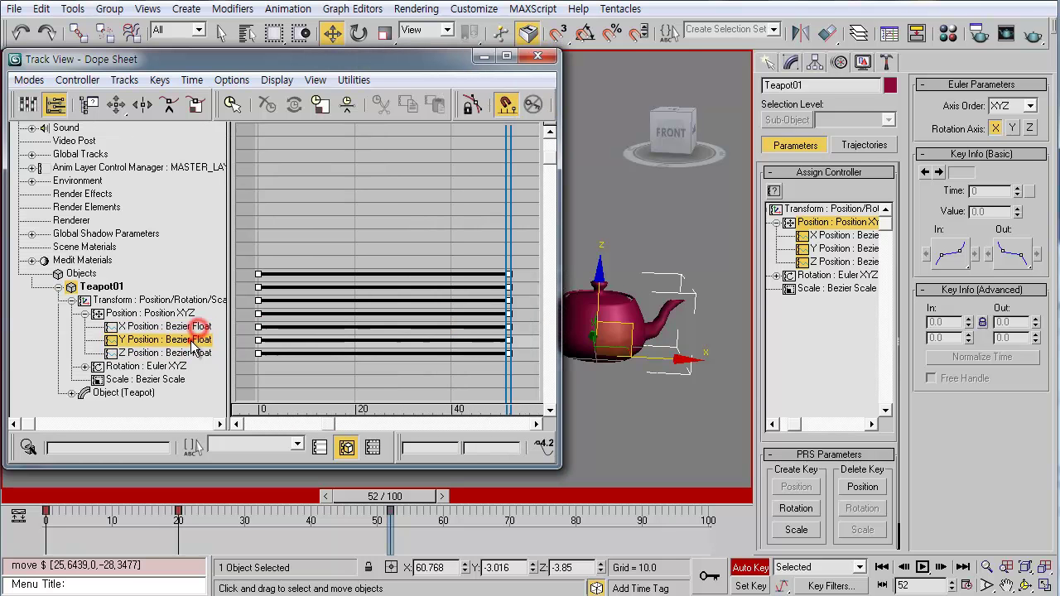
{"action": "left_click", "coordinate": [203, 353]}
{"action": "left_click", "coordinate": [170, 313]}
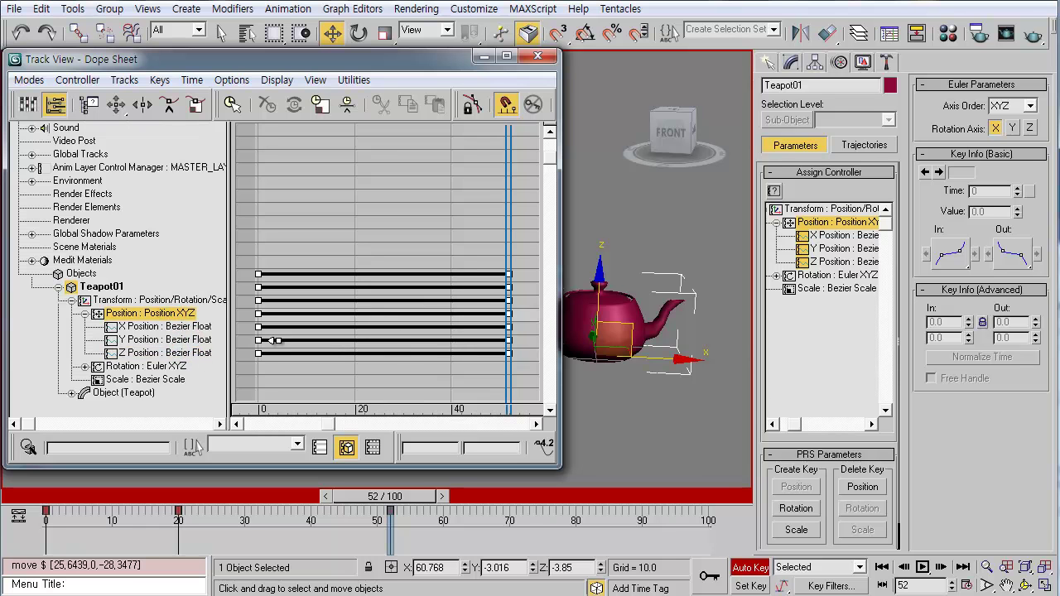
{"action": "middle_click_drag", "start_coordinate": [405, 368], "coordinate": [414, 300]}
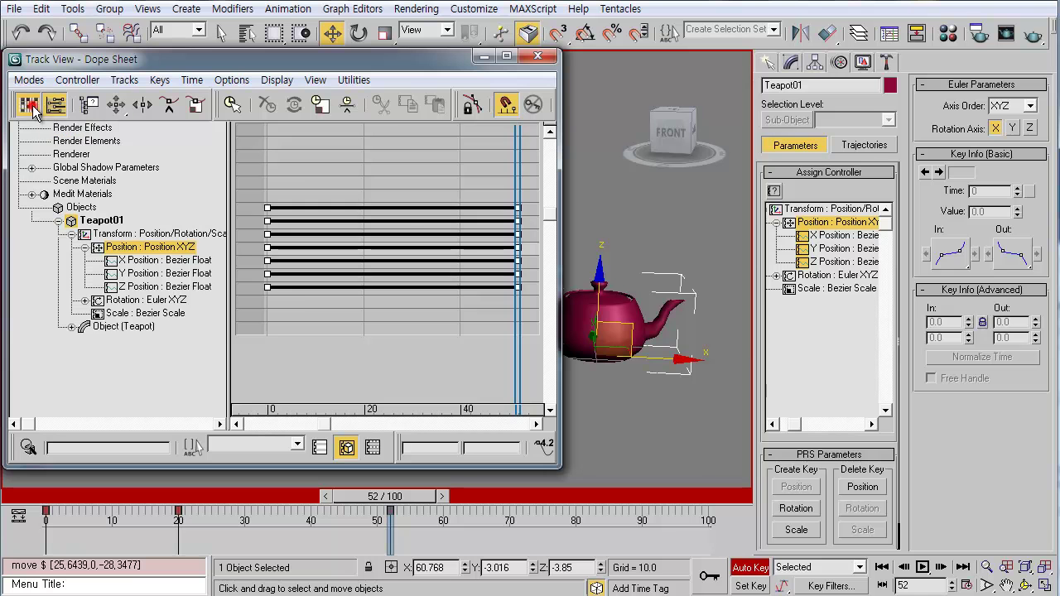
Display the tracks as individual keys with Edit Keys, and switch the Track View to the Curve Editor.
{"action": "left_click", "coordinate": [33, 106]}
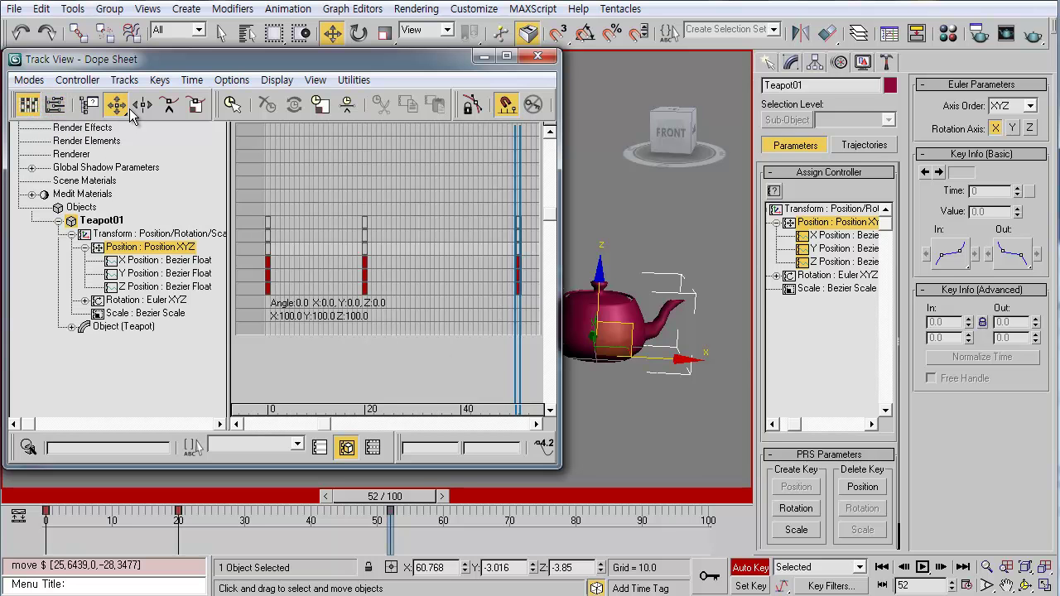
{"action": "left_click", "coordinate": [29, 79]}
{"action": "left_click", "coordinate": [42, 96]}
{"action": "mouse_move", "coordinate": [432, 285]}
{"action": "middle_mouse_down"}
{"action": "mouse_move", "coordinate": [517, 288]}
{"action": "mouse_move", "coordinate": [439, 303]}
{"action": "middle_mouse_up"}
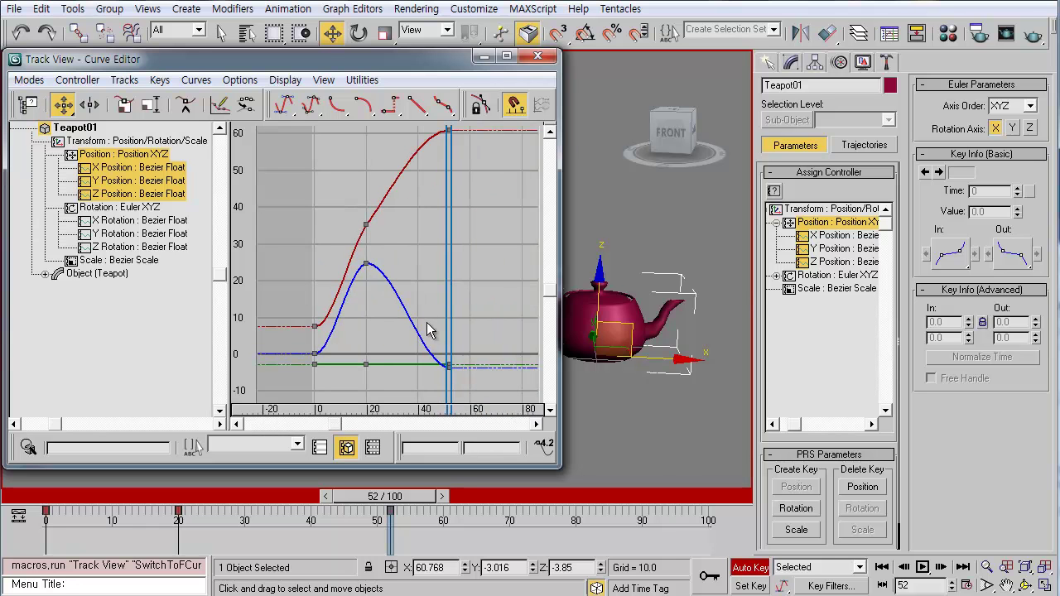
Adjust the Bezier tangent handles of the frame 20 keys on the X Position and Z Position curves.
{"action": "left_click_drag", "start_coordinate": [390, 246], "coordinate": [398, 184]}
{"action": "middle_click_drag", "start_coordinate": [644, 324], "coordinate": [625, 338], "text": "alt"}
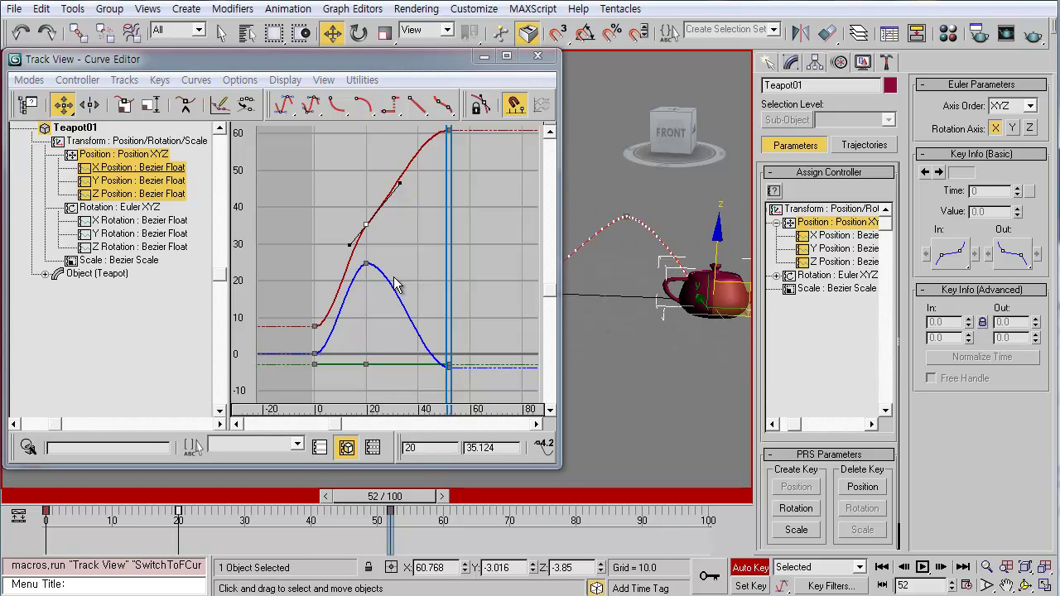
{"action": "left_click_drag", "start_coordinate": [397, 268], "coordinate": [413, 243]}
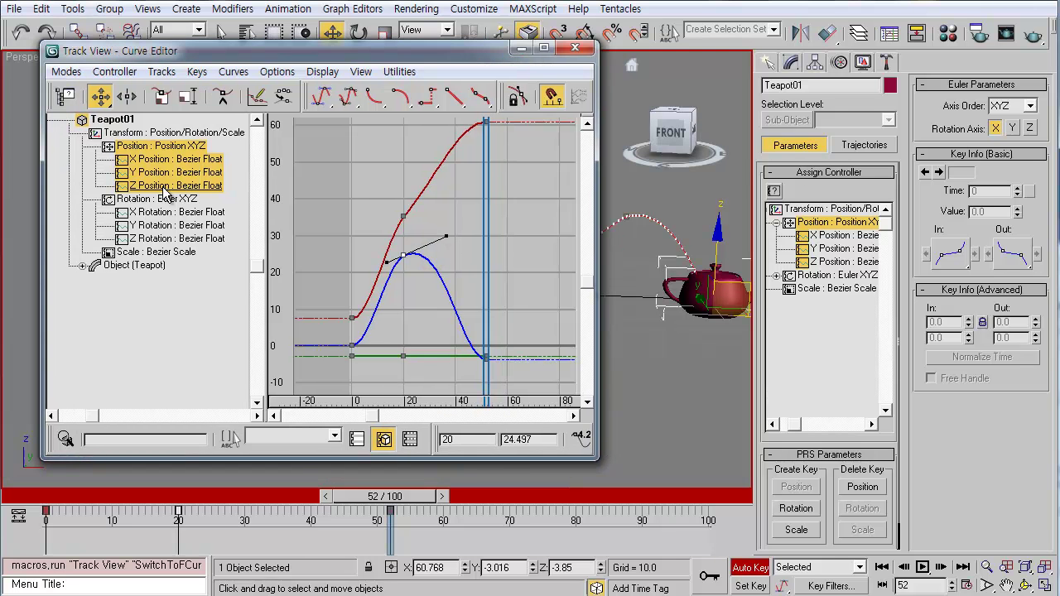
Select the teapot's Position XYZ track, and rearrange the Curve Editor and command panel to leave the trajectory in view.
{"action": "left_click", "coordinate": [162, 160]}
{"action": "left_click", "coordinate": [166, 146]}
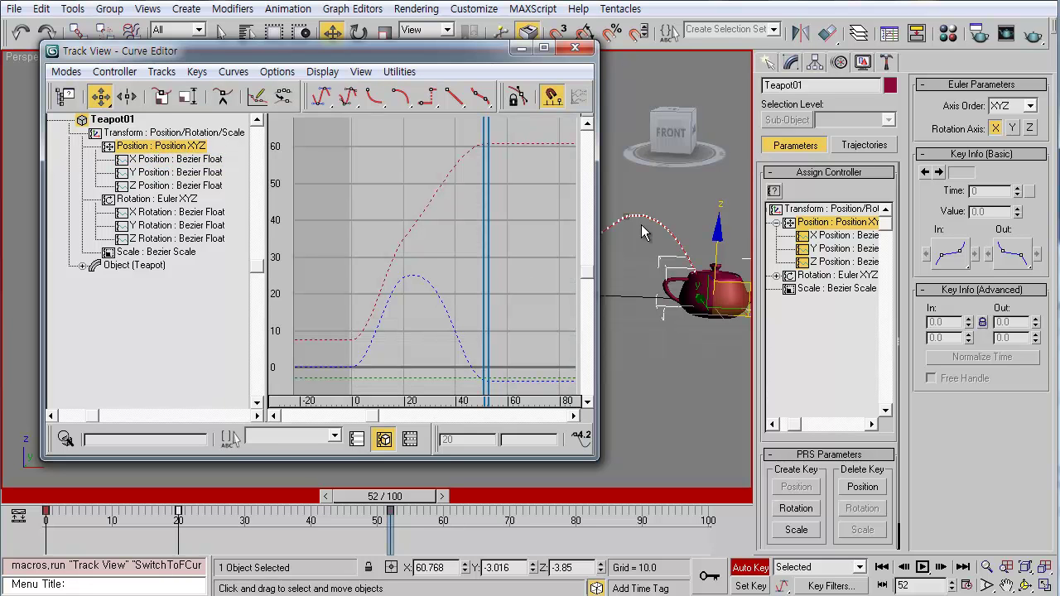
{"action": "left_click", "coordinate": [477, 55]}
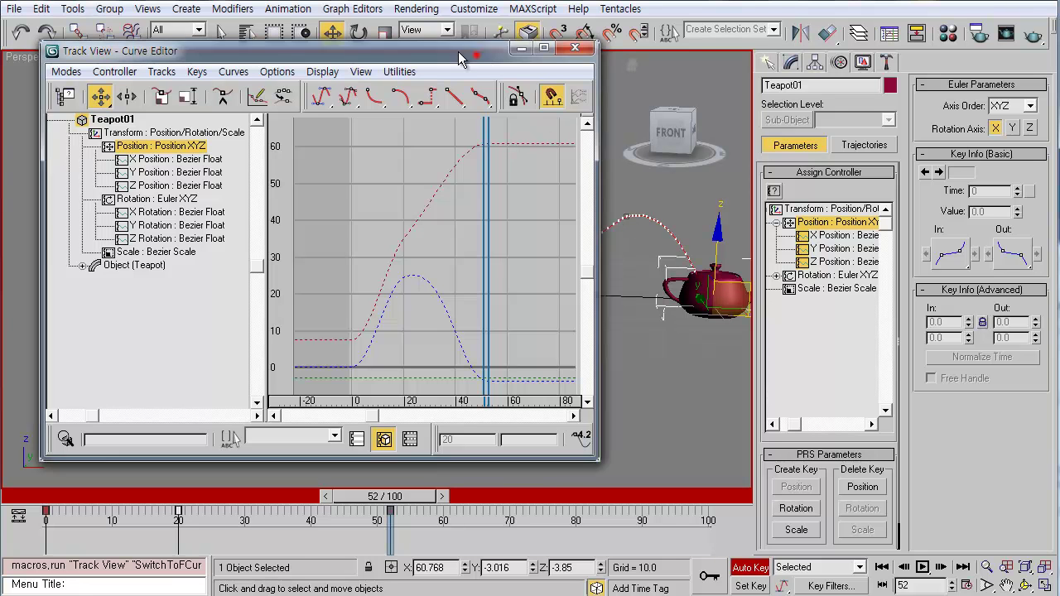
{"action": "left_click_drag", "start_coordinate": [462, 58], "coordinate": [409, 58]}
{"action": "left_click", "coordinate": [756, 222]}
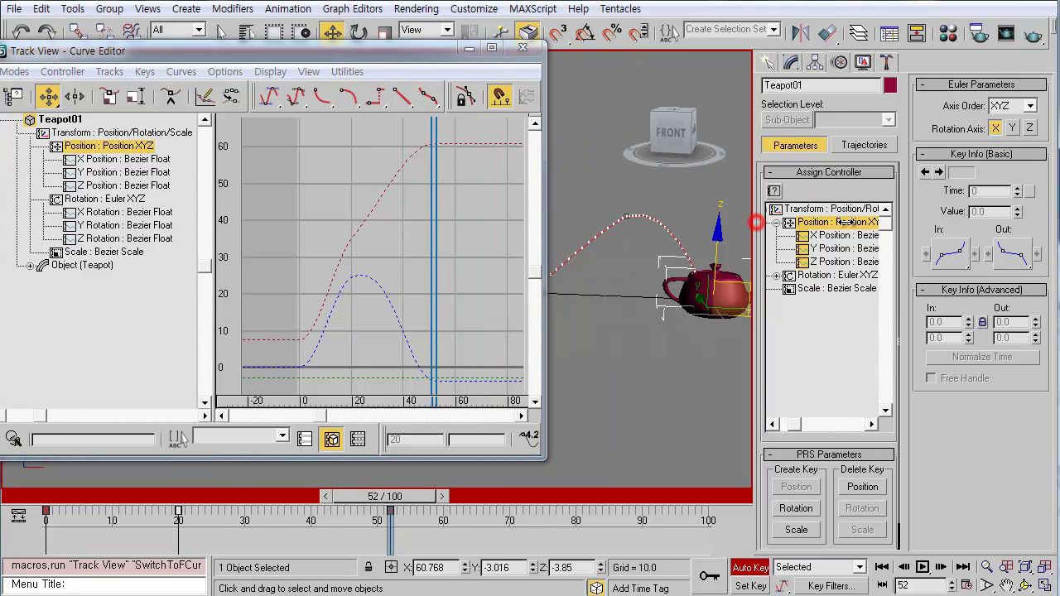
{"action": "left_click_drag", "start_coordinate": [841, 222], "coordinate": [911, 224]}
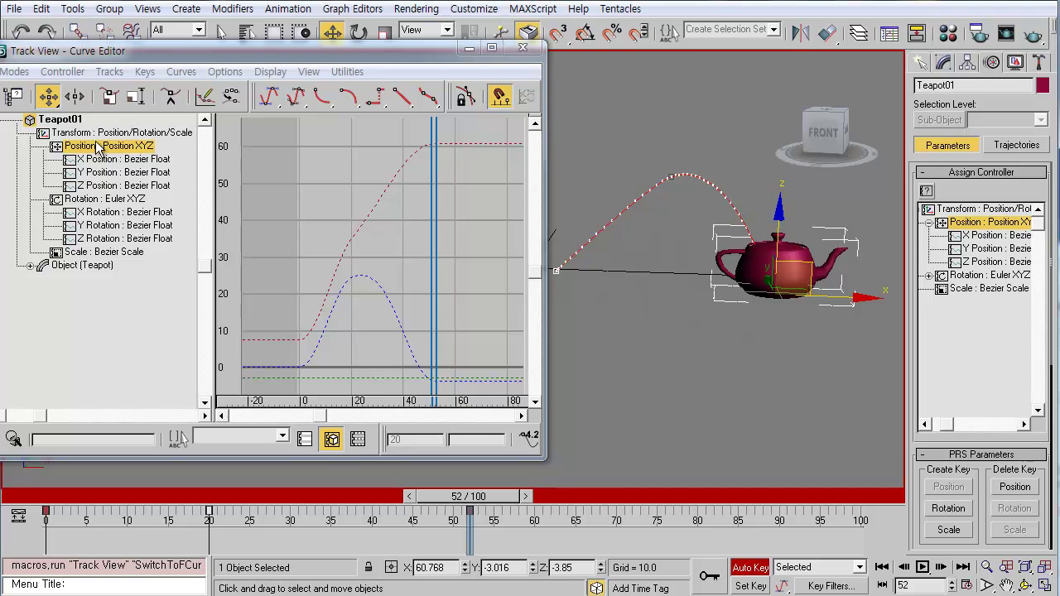
{"action": "left_click", "coordinate": [166, 51]}
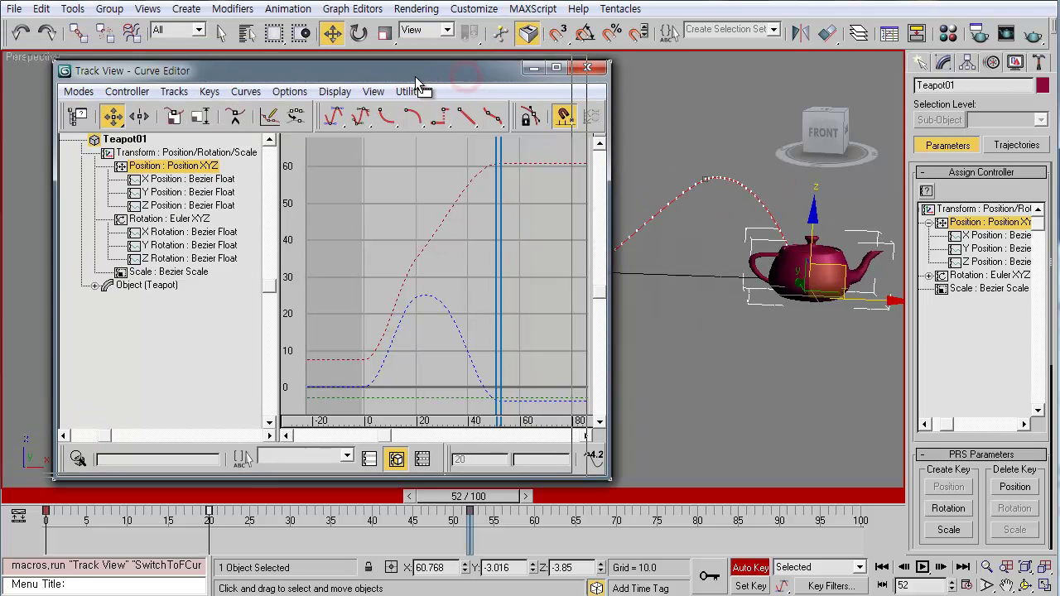
{"action": "left_click", "coordinate": [39, 109]}
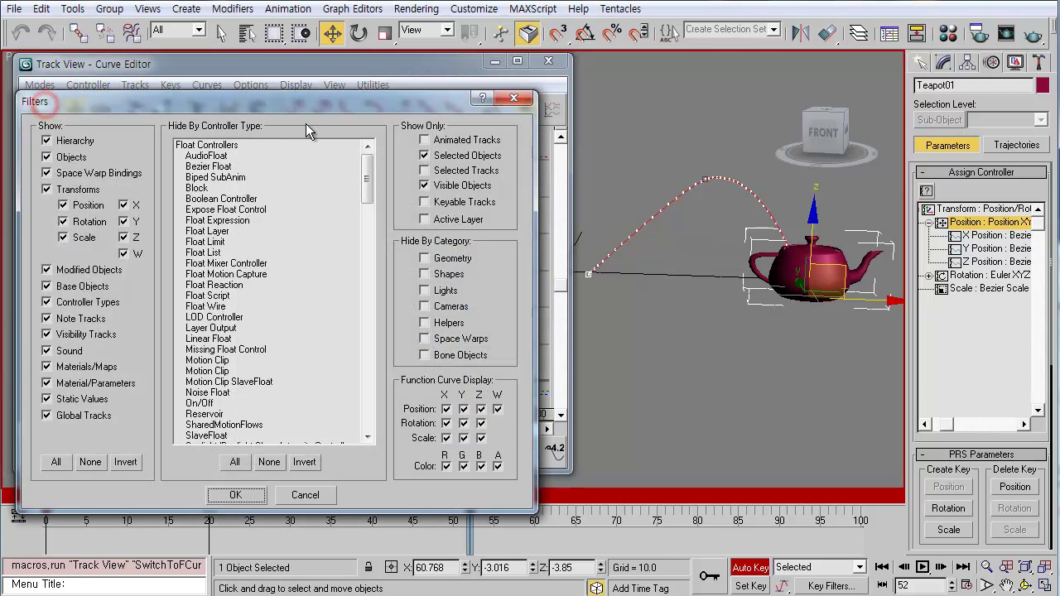
{"action": "left_click", "coordinate": [512, 94]}
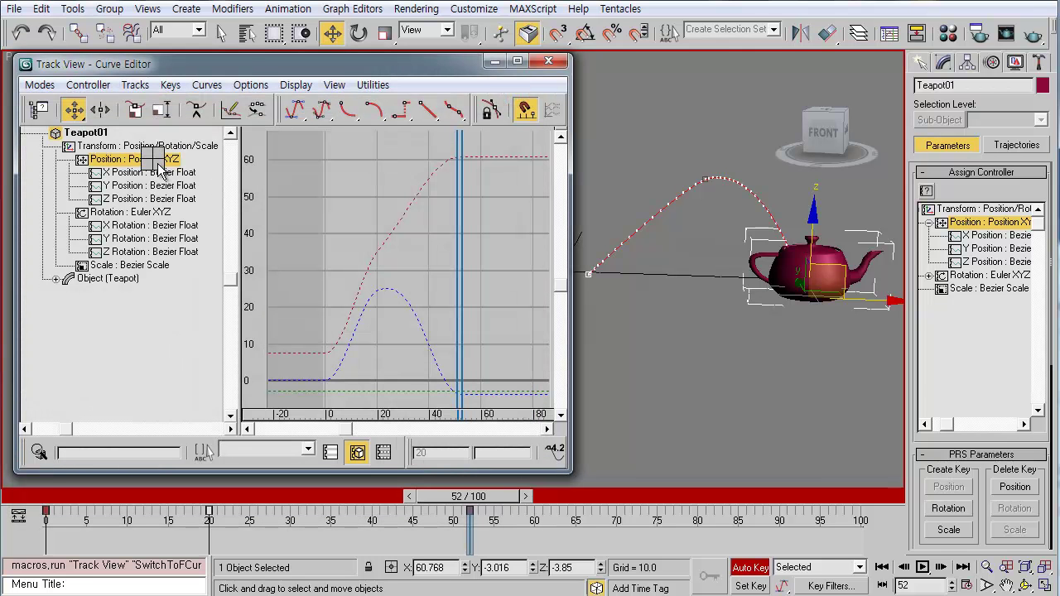
{"action": "right_click", "coordinate": [154, 159]}
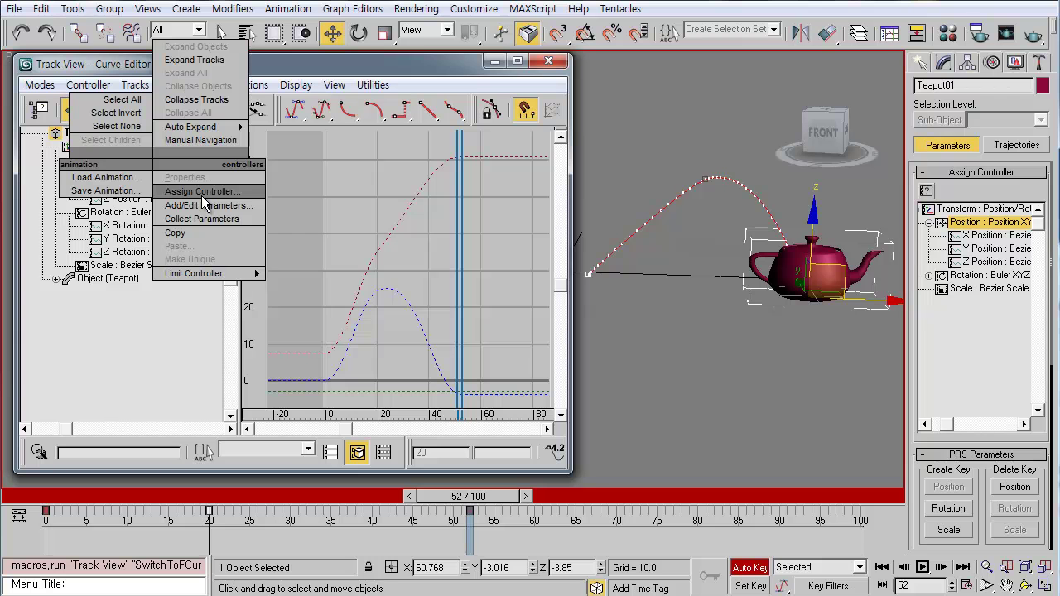
{"action": "left_click", "coordinate": [97, 65]}
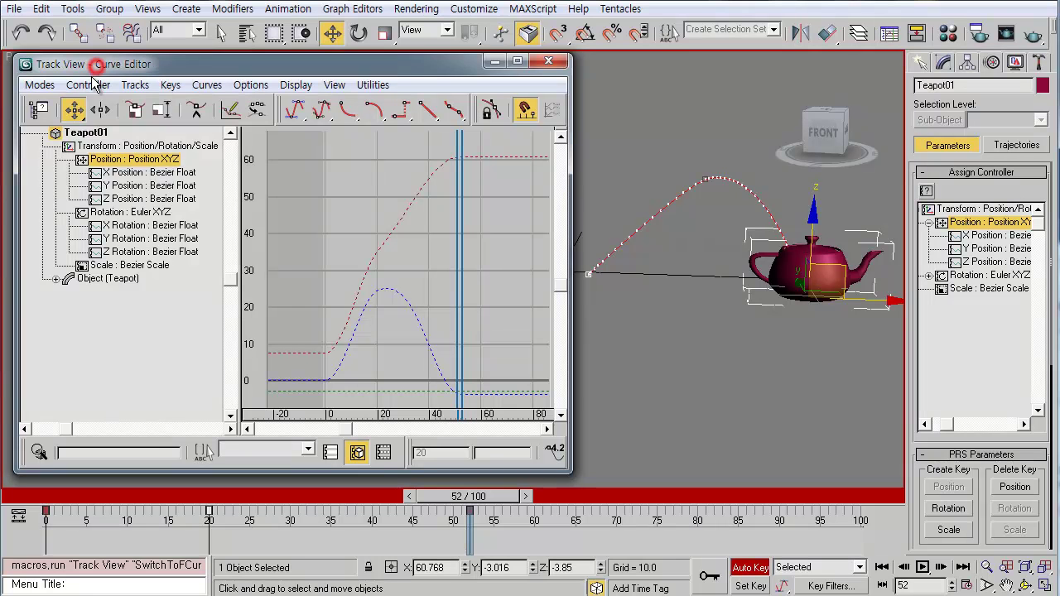
Assign a TCB Position controller to the teapot's Position track.
{"action": "left_click", "coordinate": [89, 84]}
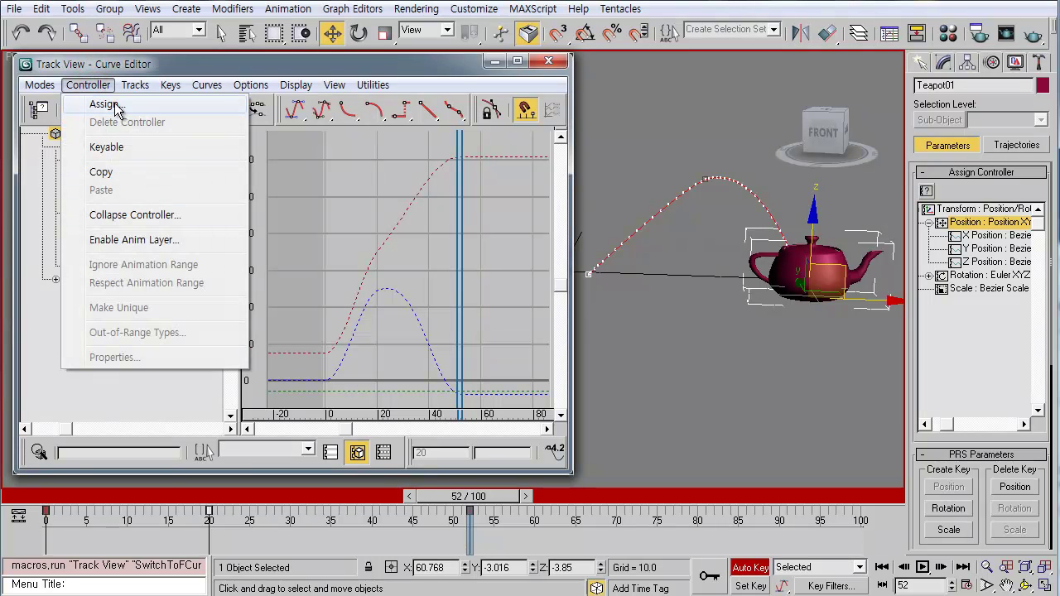
{"action": "left_click", "coordinate": [106, 105]}
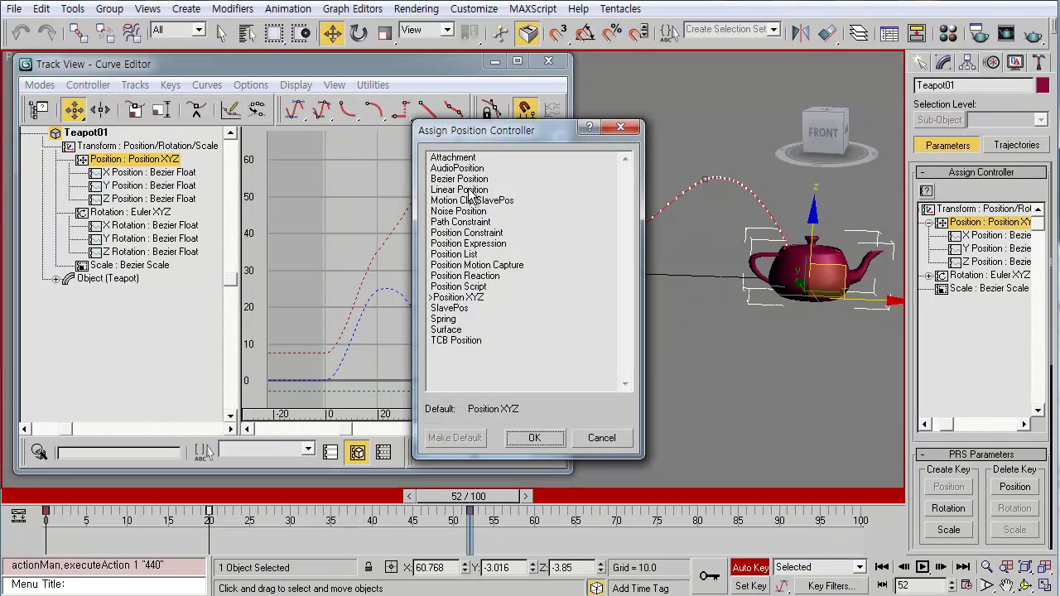
{"action": "left_click_drag", "start_coordinate": [489, 136], "coordinate": [309, 99]}
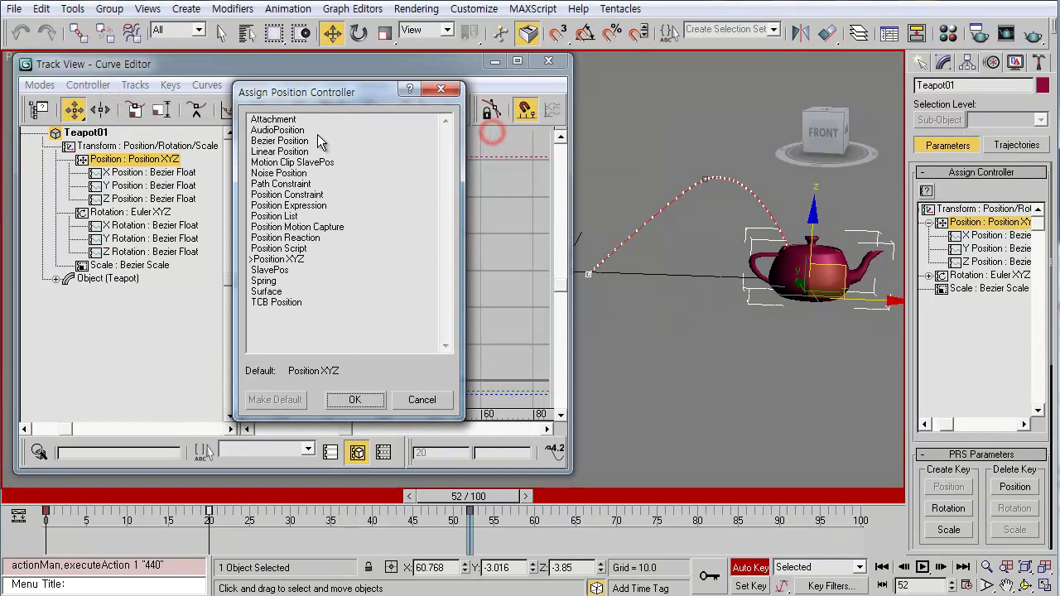
{"action": "left_click", "coordinate": [281, 303]}
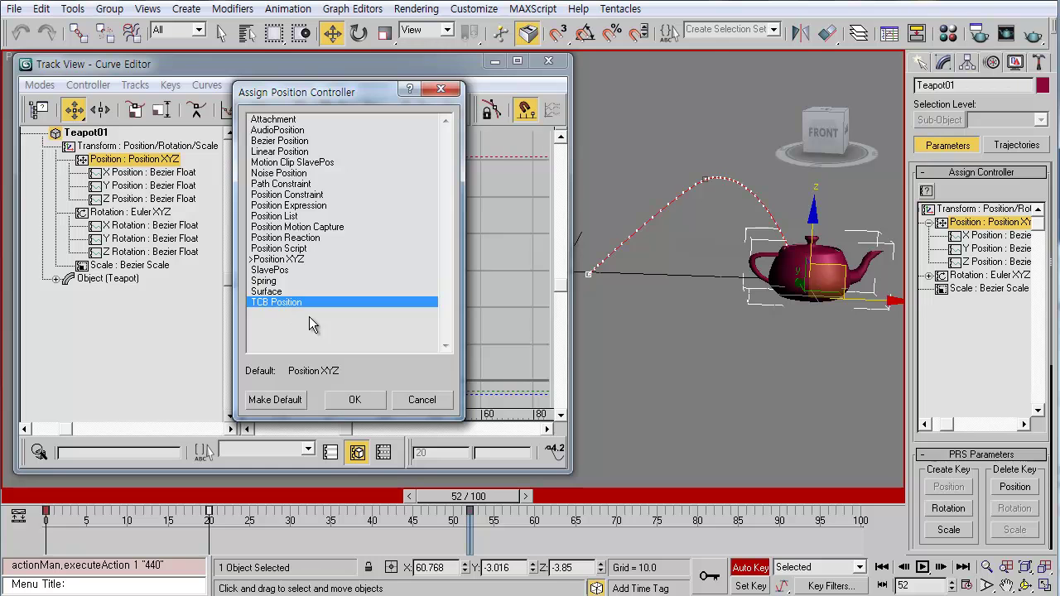
{"action": "left_click", "coordinate": [346, 401]}
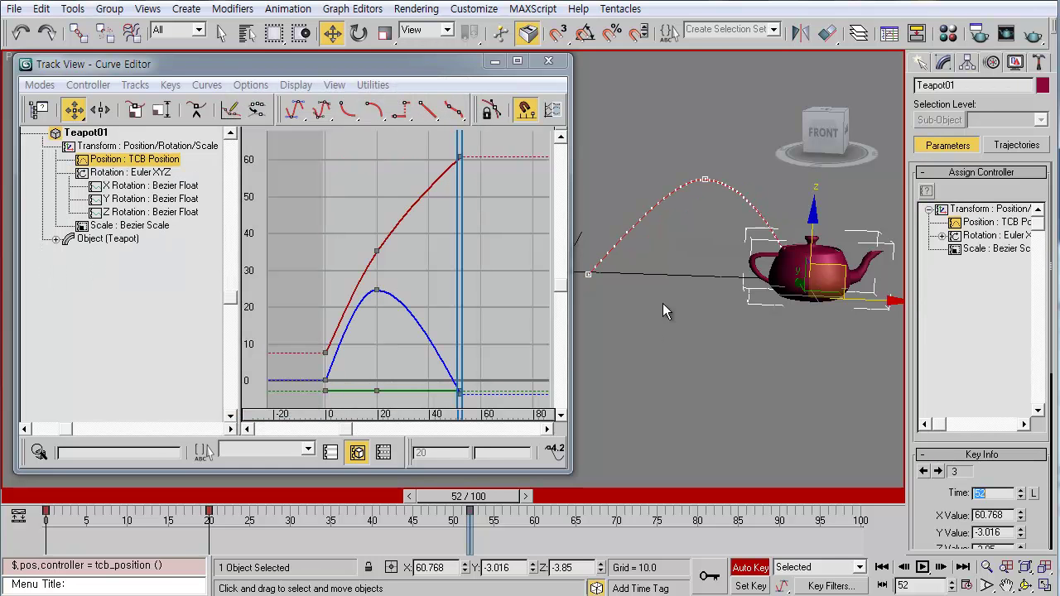
Set the frame 52 position key's Tension to 26.4, and try Continuity 28.2 before undoing the continuity change.
{"action": "left_click", "coordinate": [409, 314]}
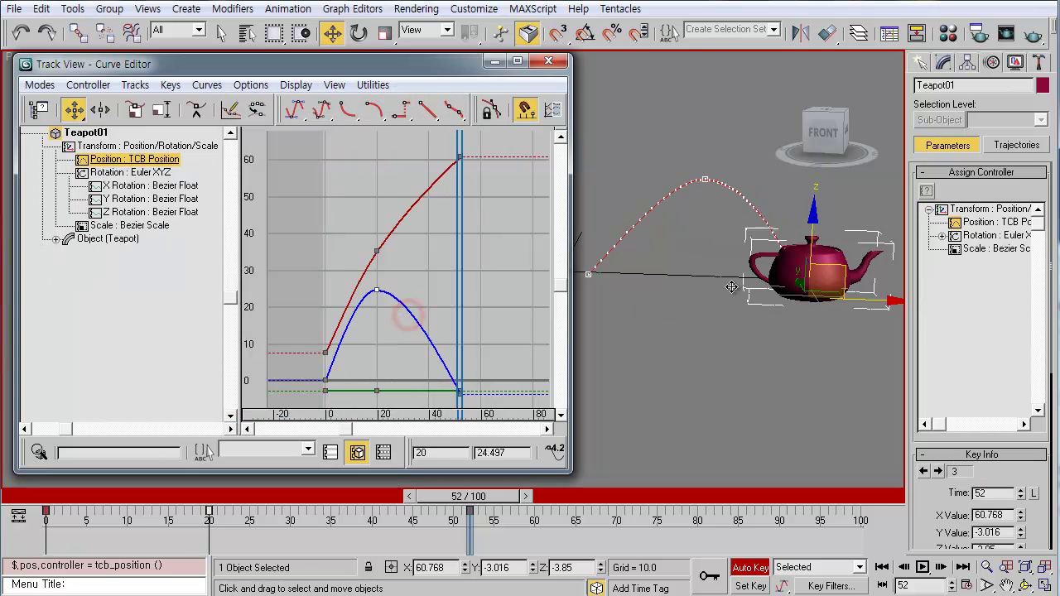
{"action": "scroll", "coordinate": [928, 501], "scroll_direction": "down", "scroll_amount": 4}
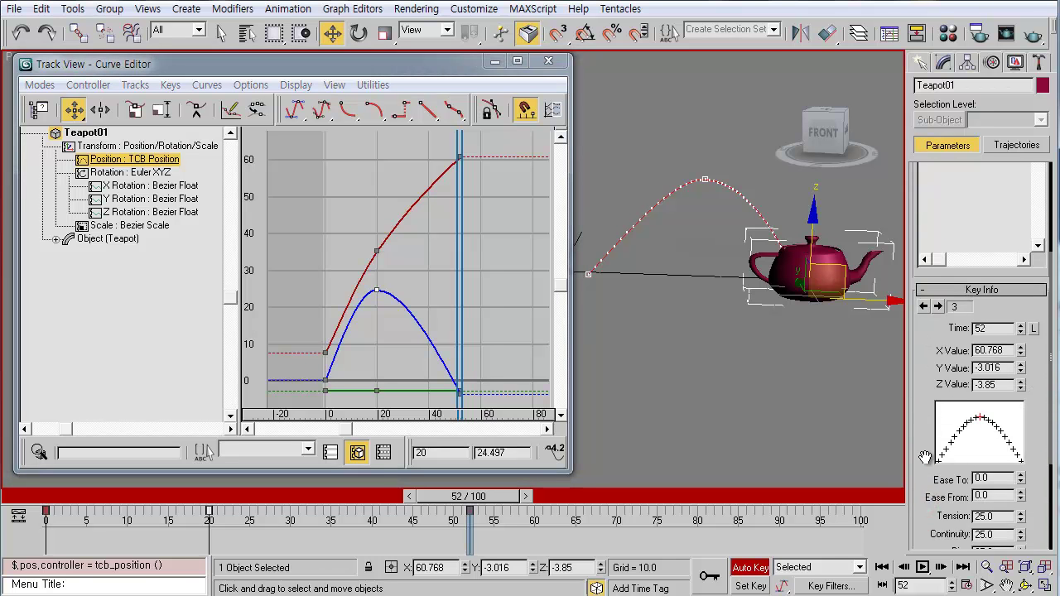
{"action": "scroll", "coordinate": [926, 495], "scroll_direction": "down", "scroll_amount": 2}
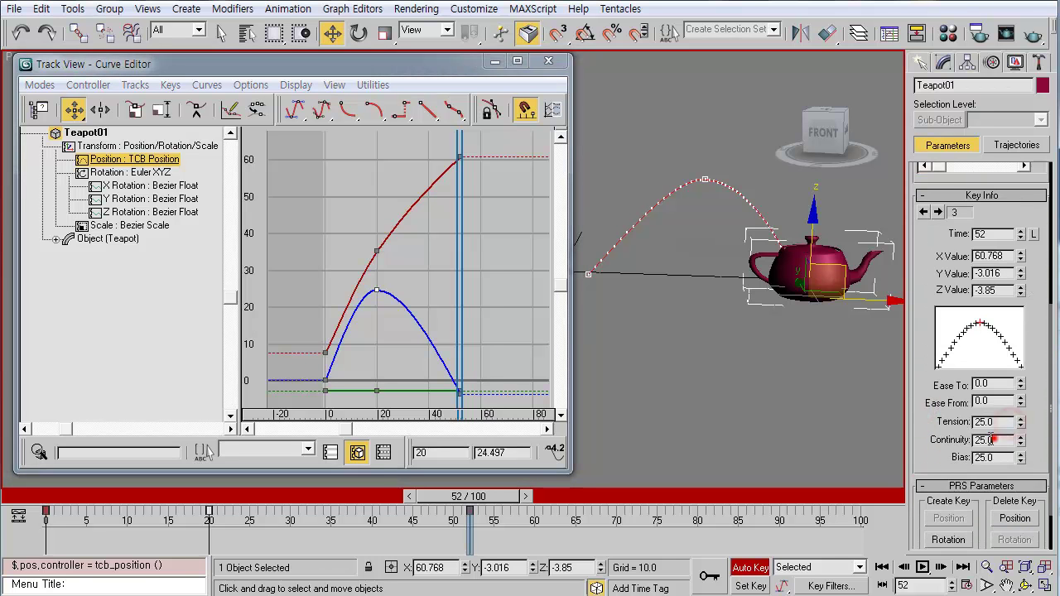
{"action": "double_click", "coordinate": [990, 439]}
{"action": "double_click", "coordinate": [990, 457]}
{"action": "mouse_move", "coordinate": [1023, 424]}
{"action": "left_mouse_down"}
{"action": "mouse_move", "coordinate": [1022, 411]}
{"action": "mouse_move", "coordinate": [1022, 437]}
{"action": "mouse_move", "coordinate": [1024, 428]}
{"action": "mouse_move", "coordinate": [1034, 442]}
{"action": "left_mouse_up"}
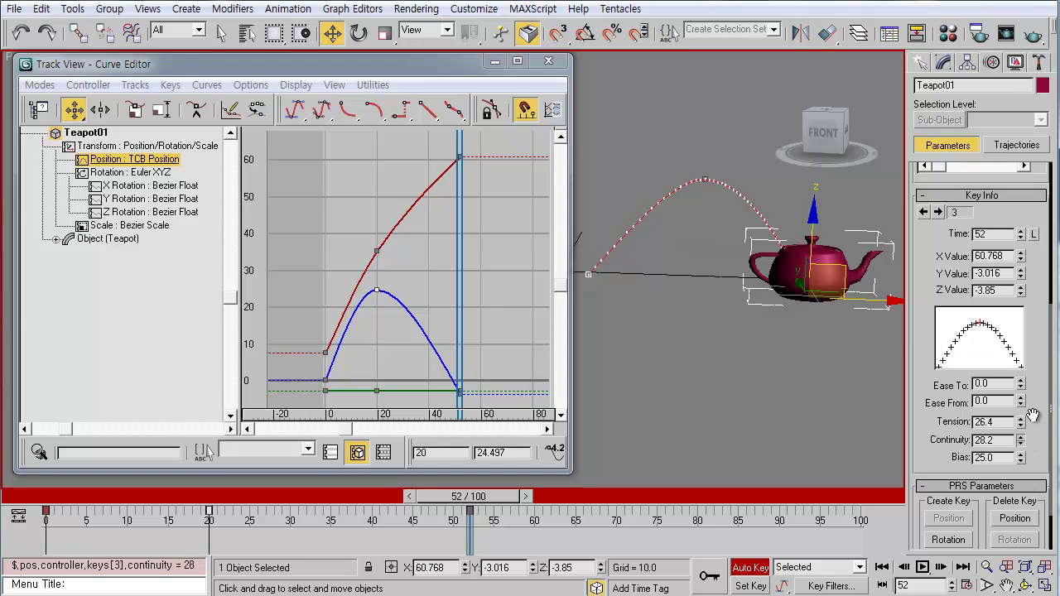
{"action": "key", "text": "ctrl+z"}
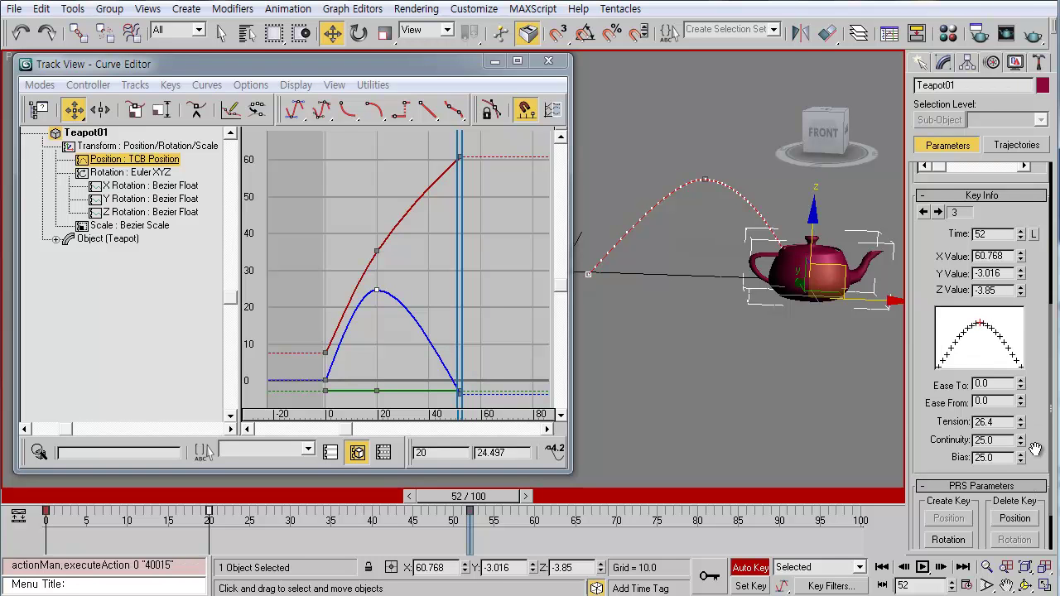
Set the frame 20 position key's Continuity to 31.2 and Bias to 25.9.
{"action": "scroll", "coordinate": [1035, 448], "scroll_direction": "down", "scroll_amount": 2}
{"action": "scroll", "coordinate": [921, 397], "scroll_direction": "up", "scroll_amount": 5}
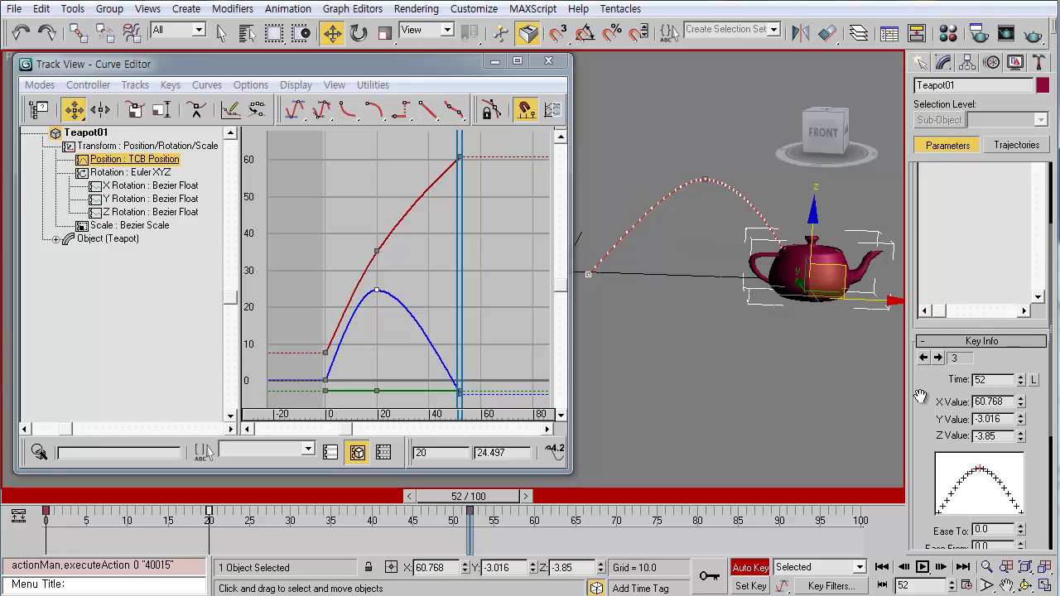
{"action": "scroll", "coordinate": [921, 397], "scroll_direction": "up", "scroll_amount": 2}
{"action": "scroll", "coordinate": [920, 397], "scroll_direction": "down", "scroll_amount": 8}
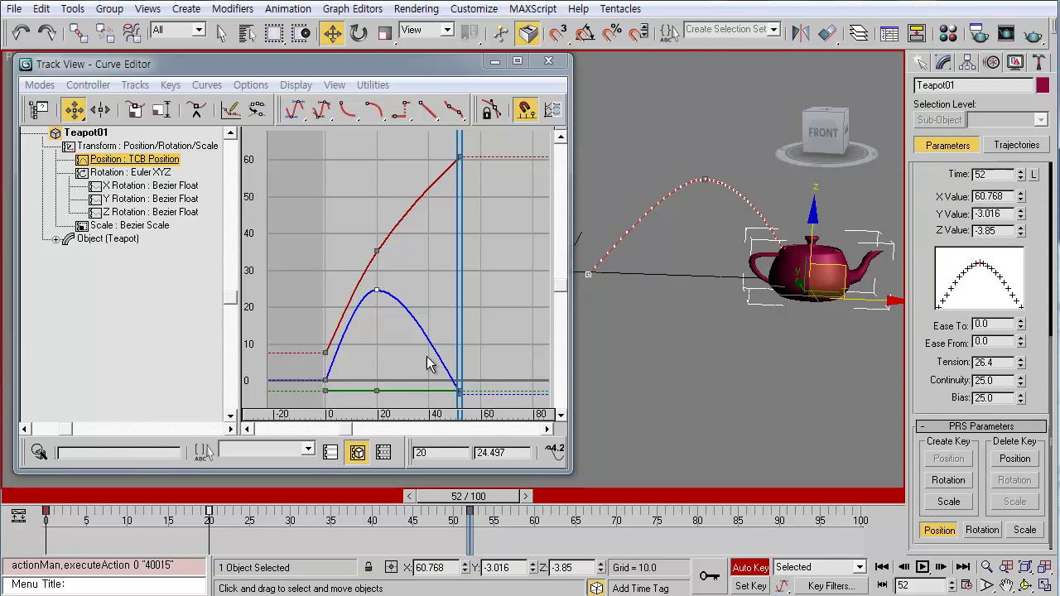
{"action": "left_click_drag", "start_coordinate": [462, 338], "coordinate": [376, 325]}
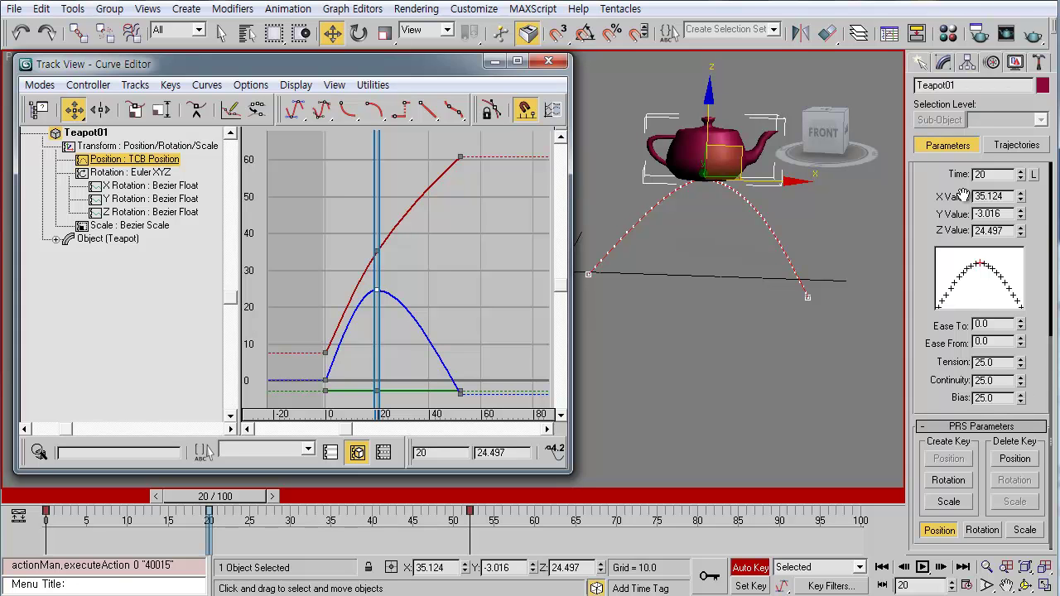
{"action": "scroll", "coordinate": [921, 191], "scroll_direction": "up", "scroll_amount": 3}
{"action": "left_click", "coordinate": [923, 253]}
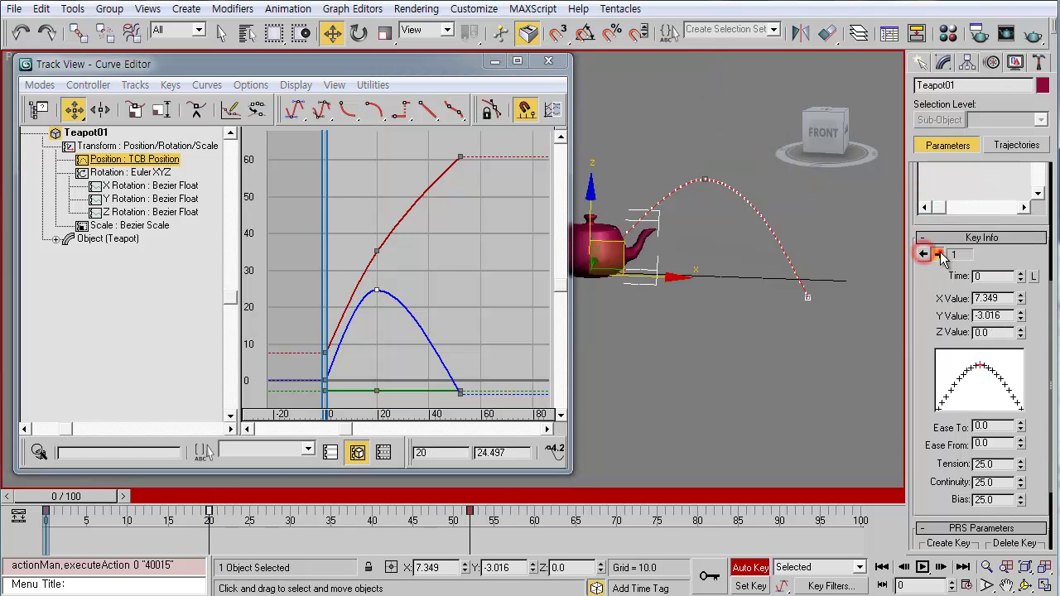
{"action": "left_click", "coordinate": [939, 253]}
{"action": "left_click_drag", "start_coordinate": [1021, 484], "coordinate": [1024, 490]}
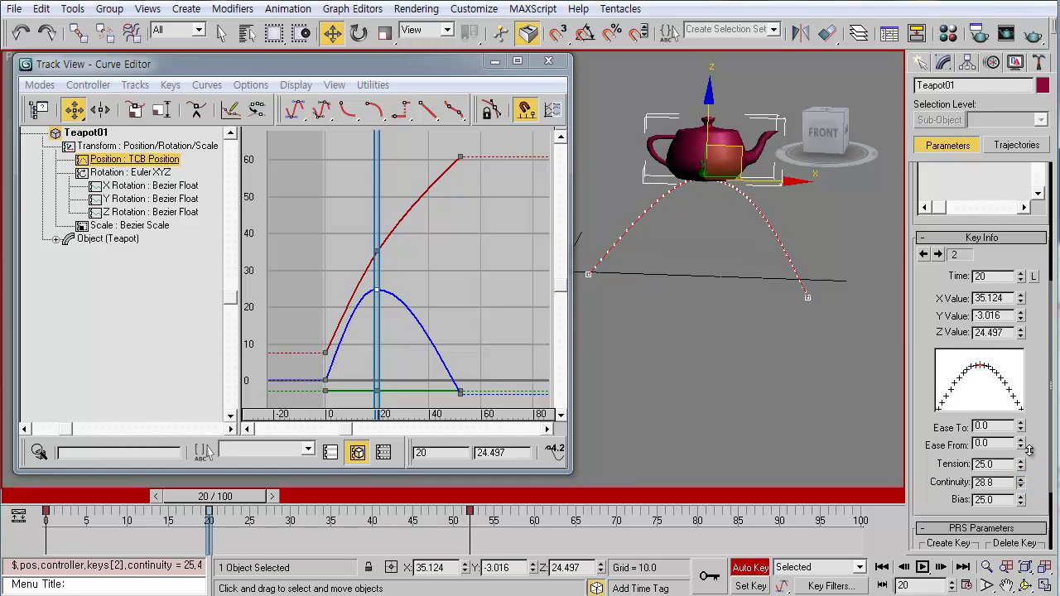
{"action": "left_click_drag", "start_coordinate": [1029, 448], "coordinate": [1026, 485]}
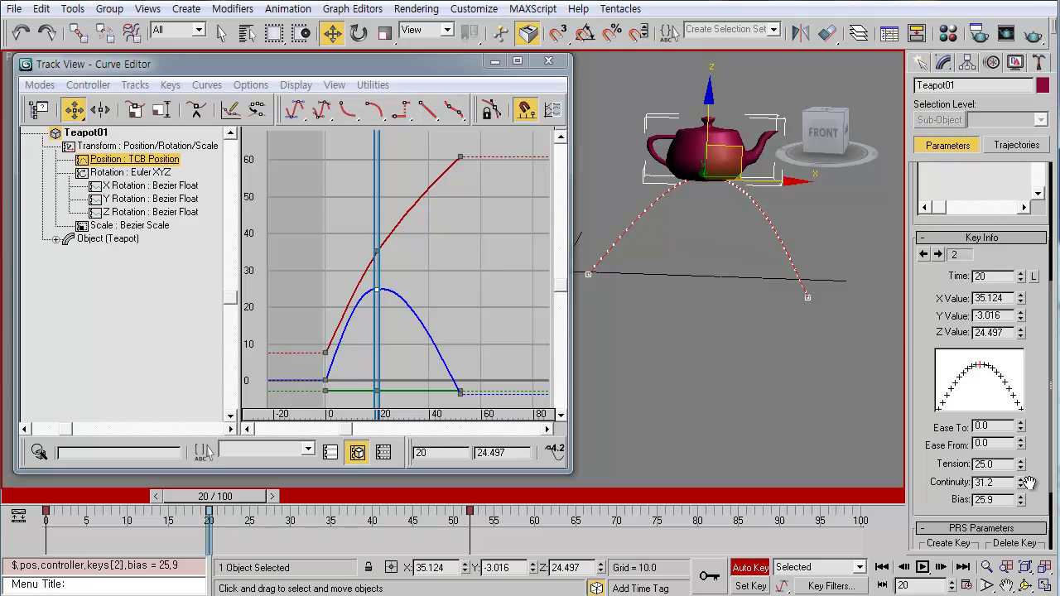
Reset the teapot's Position track by assigning a Position XYZ controller and reassigning TCB Position.
{"action": "left_click", "coordinate": [88, 85]}
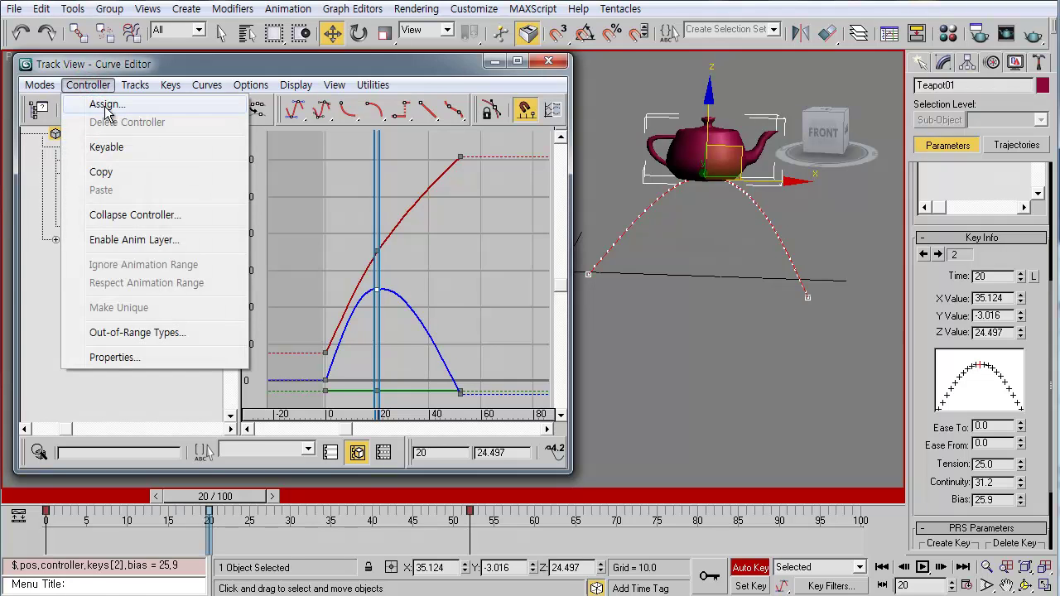
{"action": "left_click", "coordinate": [106, 103]}
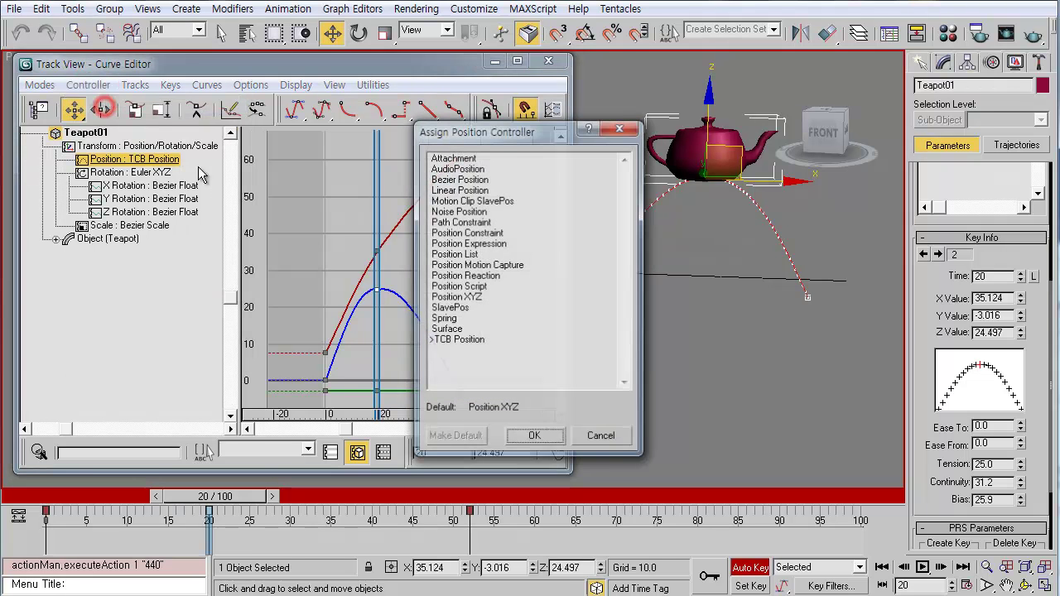
{"action": "left_click", "coordinate": [454, 300]}
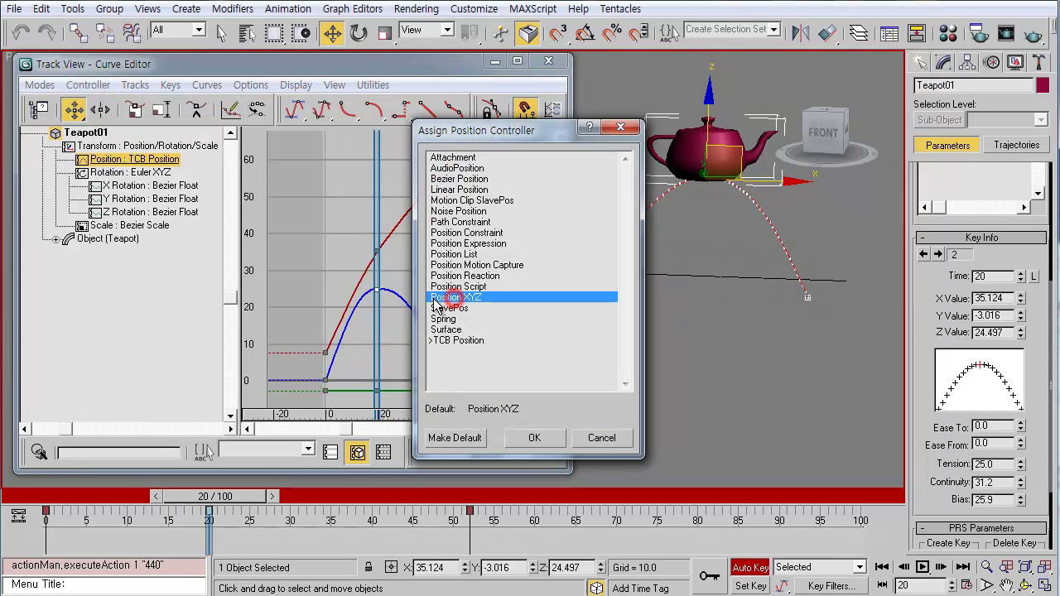
{"action": "left_click", "coordinate": [532, 440]}
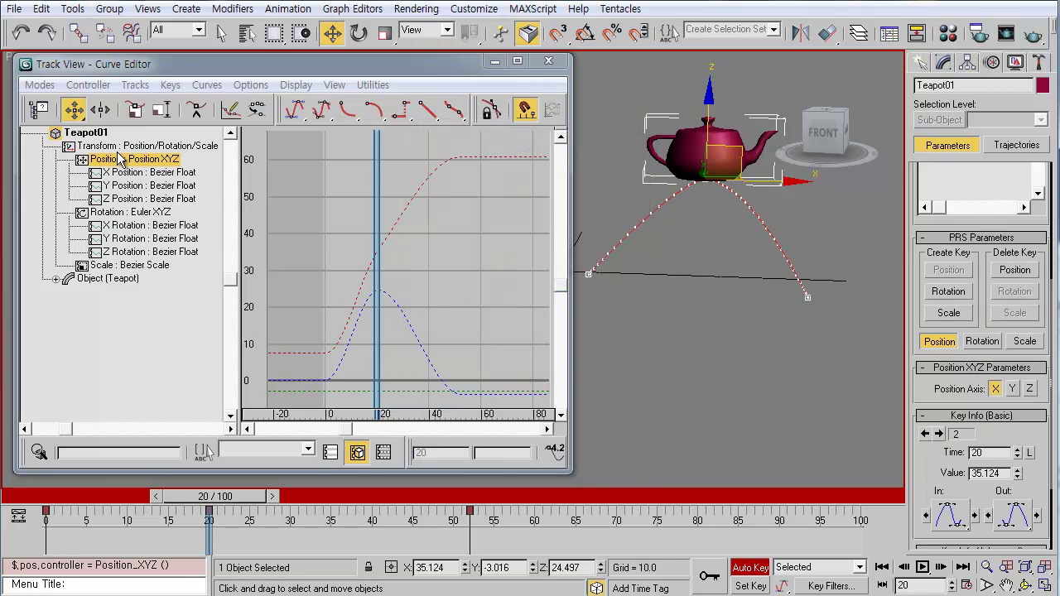
{"action": "left_click", "coordinate": [87, 85]}
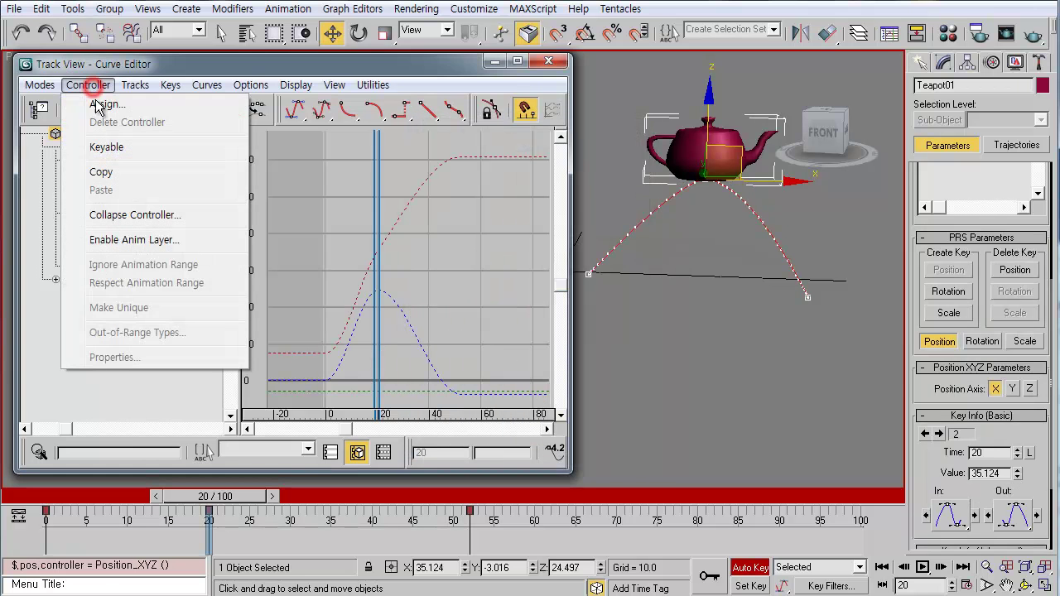
{"action": "left_click", "coordinate": [101, 104]}
{"action": "left_click", "coordinate": [460, 341]}
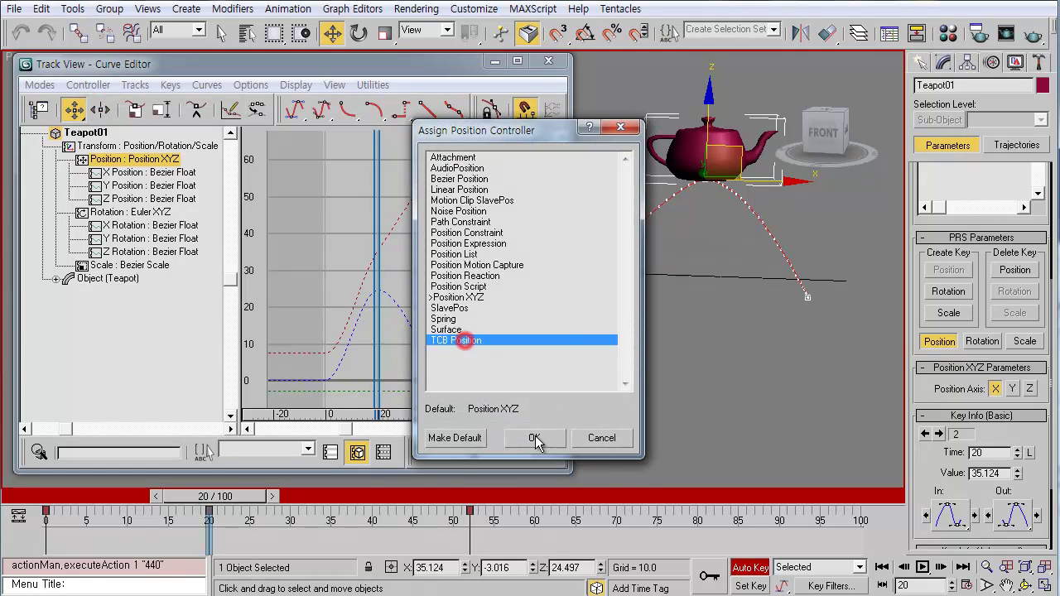
{"action": "left_click", "coordinate": [535, 438]}
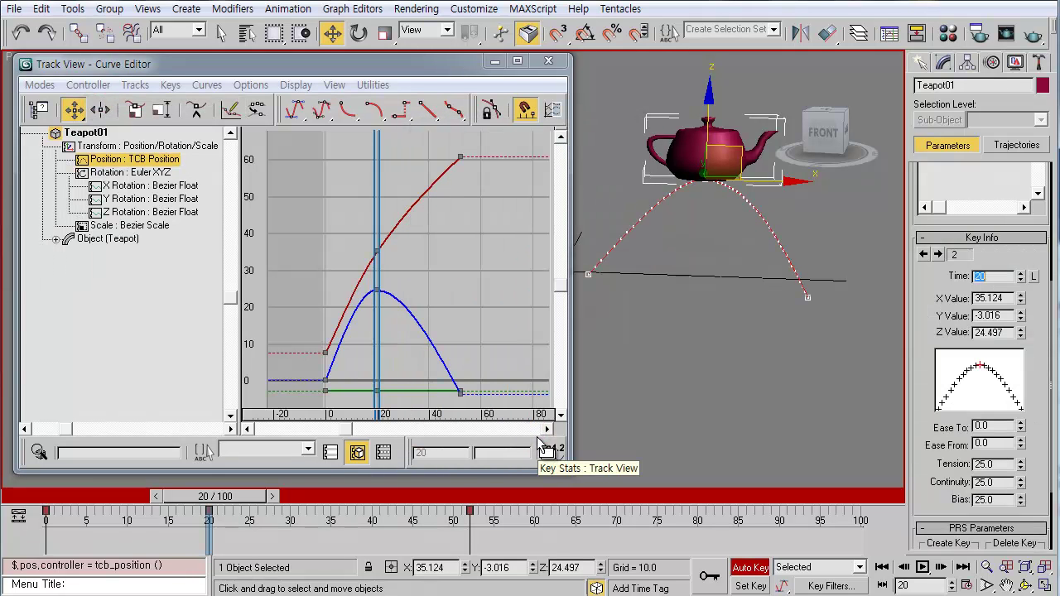
{"action": "middle_click_drag", "start_coordinate": [716, 196], "coordinate": [739, 239]}
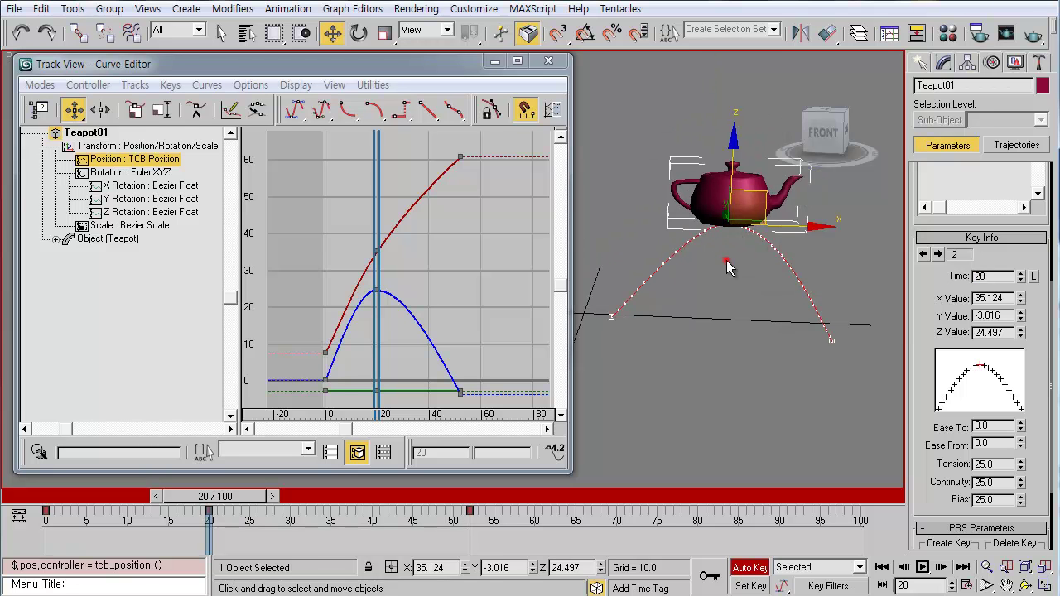
{"action": "left_click", "coordinate": [727, 263]}
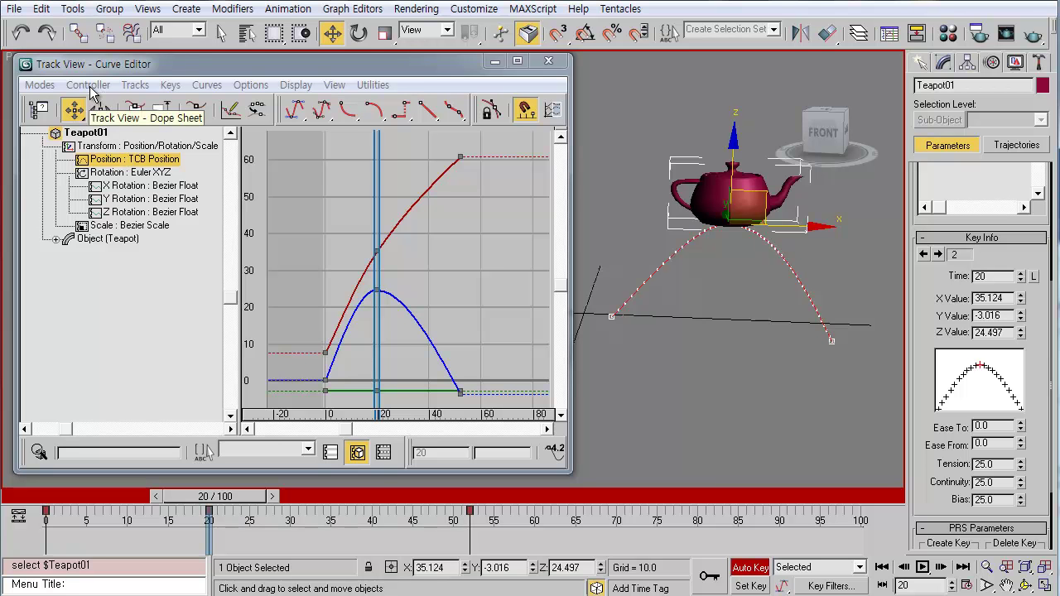
{"action": "left_click", "coordinate": [286, 519]}
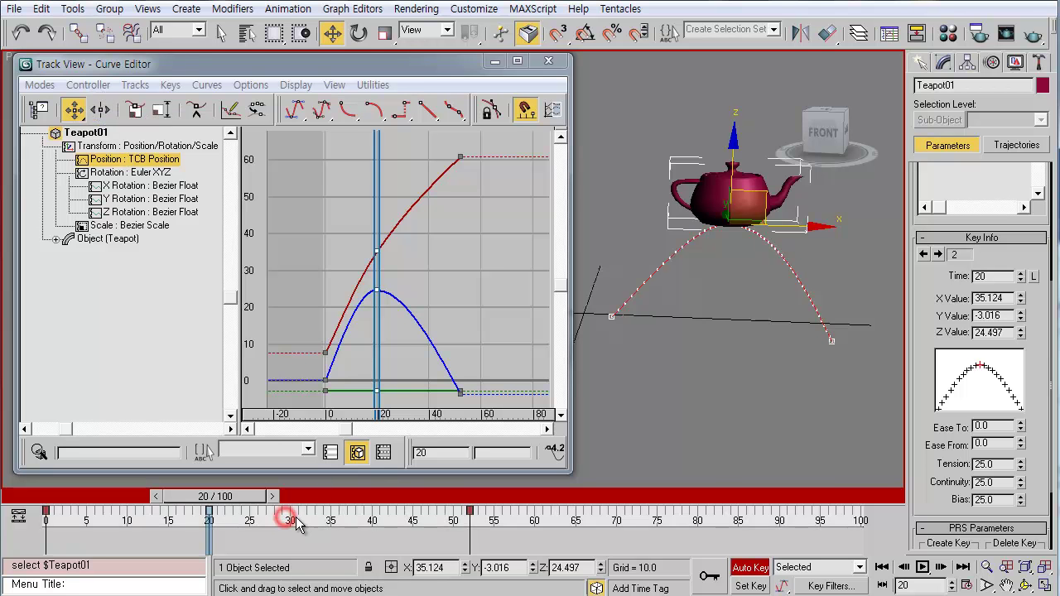
{"action": "left_click_drag", "start_coordinate": [353, 512], "coordinate": [701, 476]}
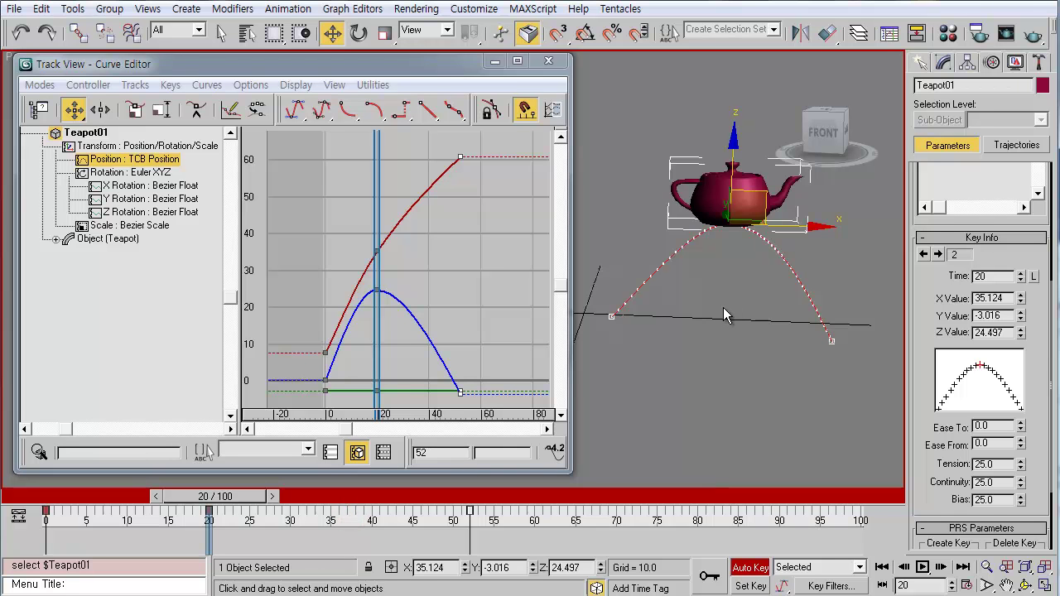
Create a Point helper beside the teapot at frame 20 and raise it about 34 units in Z.
{"action": "middle_click_drag", "start_coordinate": [791, 294], "coordinate": [659, 268], "text": "alt"}
{"action": "left_click", "coordinate": [920, 63]}
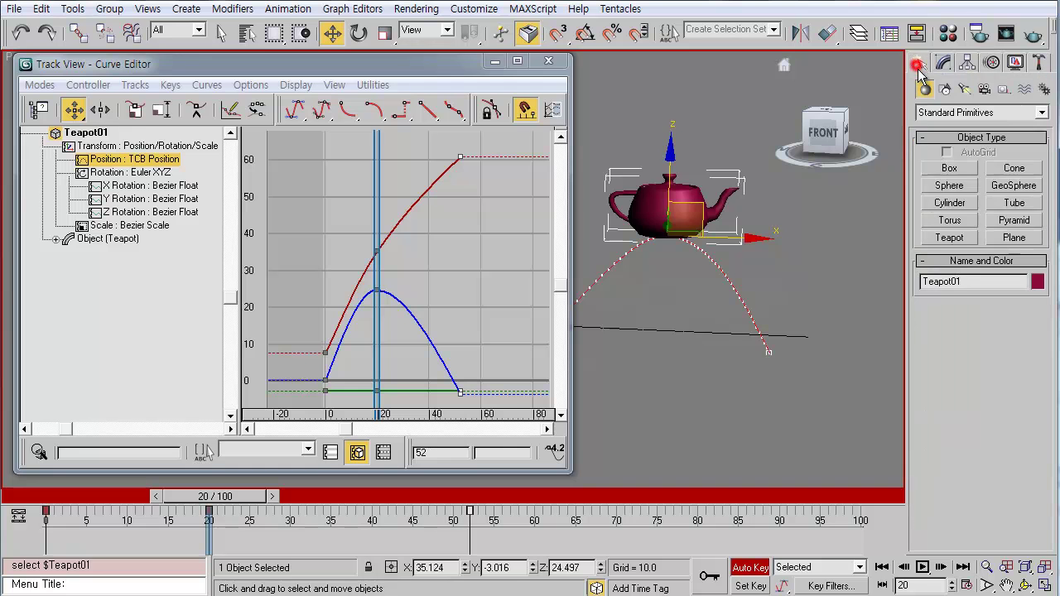
{"action": "left_click", "coordinate": [1005, 90]}
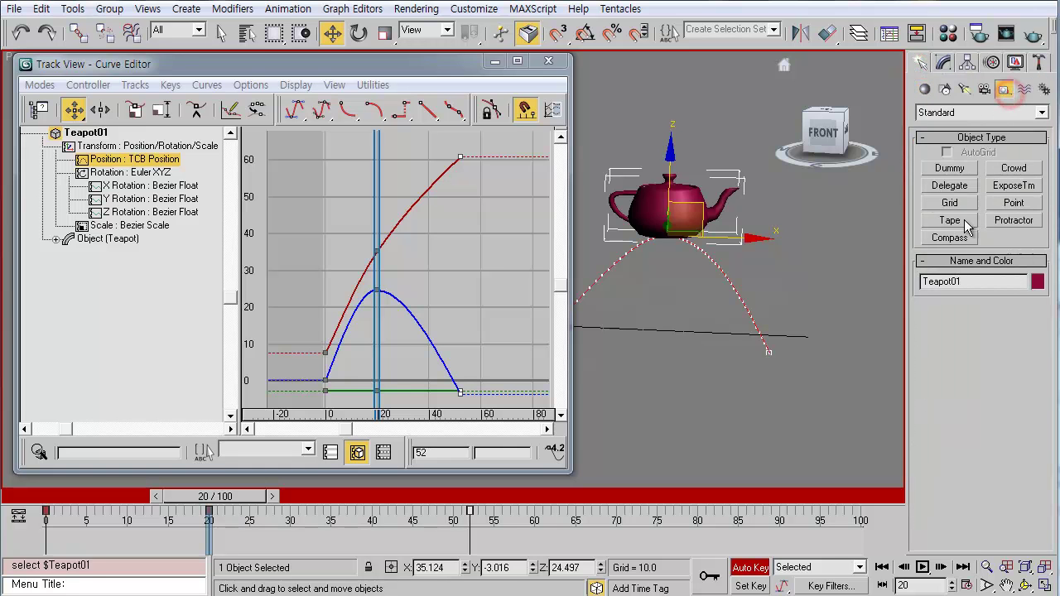
{"action": "left_click", "coordinate": [1015, 203]}
{"action": "mouse_move", "coordinate": [787, 332]}
{"action": "middle_mouse_down"}
{"action": "mouse_move", "coordinate": [819, 377]}
{"action": "mouse_move", "coordinate": [802, 362]}
{"action": "mouse_move", "coordinate": [783, 372]}
{"action": "mouse_move", "coordinate": [806, 333]}
{"action": "middle_mouse_up"}
{"action": "left_click", "coordinate": [830, 385]}
{"action": "key", "text": "w"}
{"action": "left_click_drag", "start_coordinate": [813, 300], "coordinate": [812, 248]}
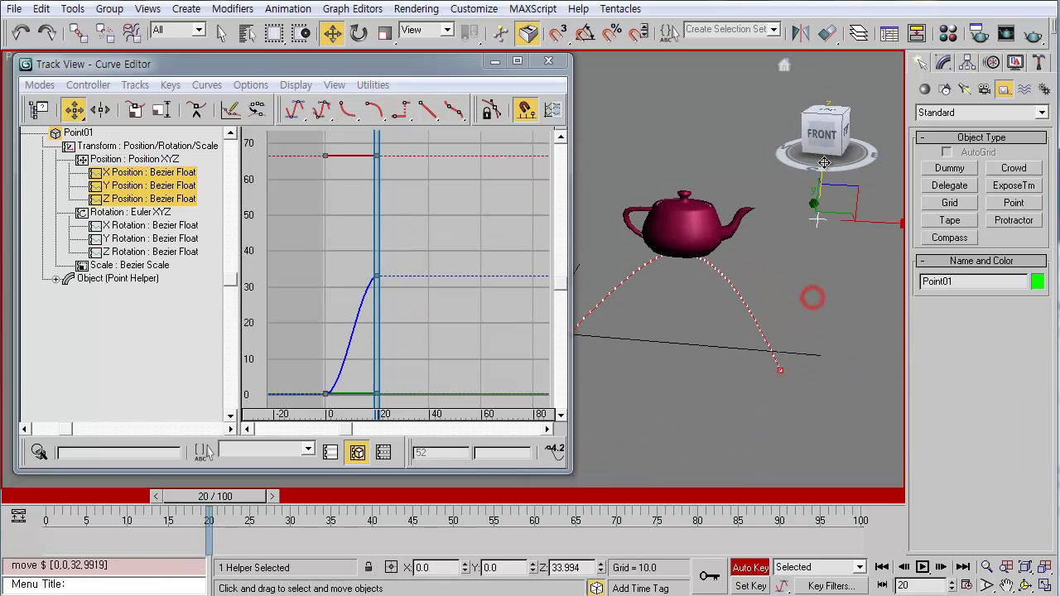
{"action": "middle_click_drag", "start_coordinate": [813, 248], "coordinate": [533, 182], "text": "alt"}
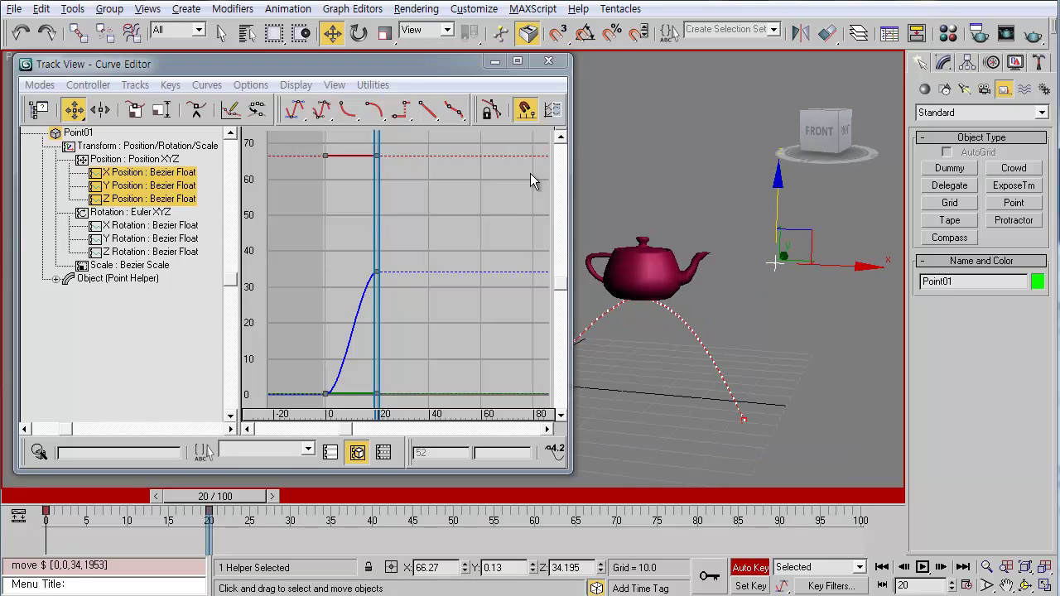
Delete the Point helper's keys at frames 0 and 20, and link the helper to the teapot as its parent.
{"action": "left_click", "coordinate": [78, 34]}
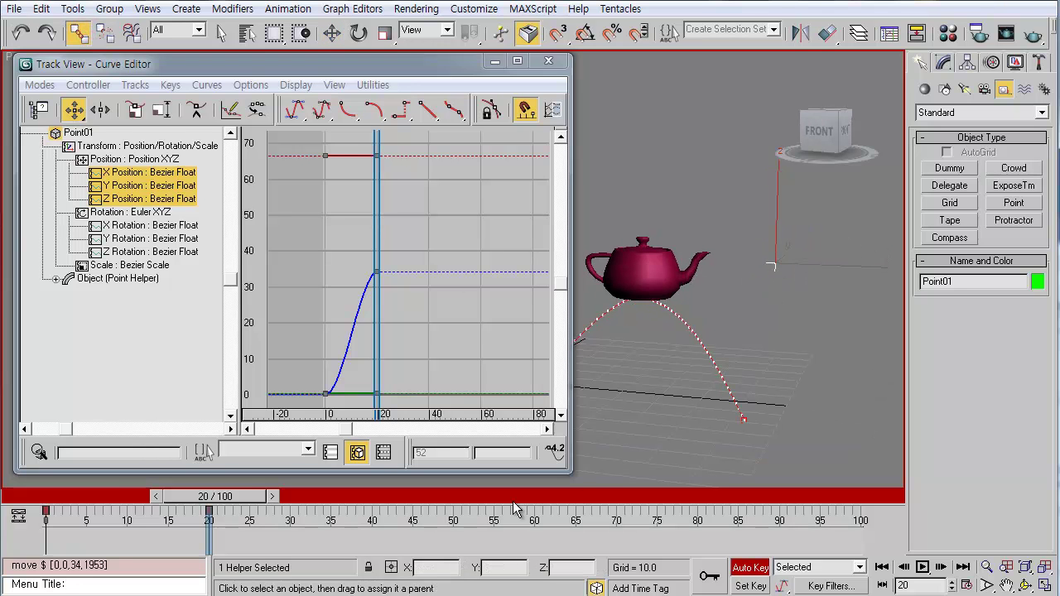
{"action": "left_click_drag", "start_coordinate": [269, 533], "coordinate": [31, 515]}
{"action": "key", "text": "Delete"}
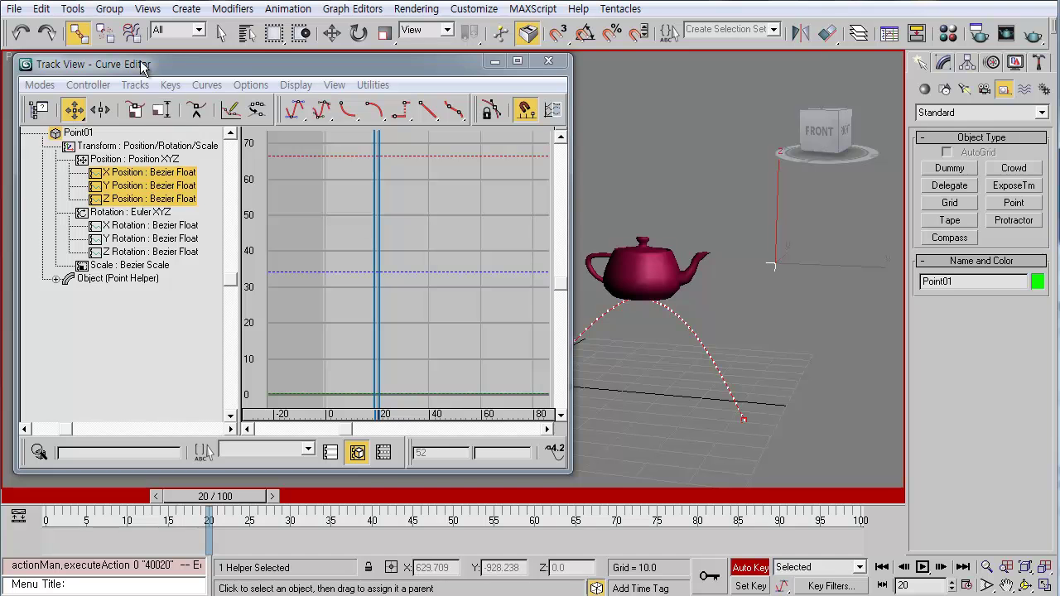
{"action": "left_click_drag", "start_coordinate": [774, 264], "coordinate": [660, 270]}
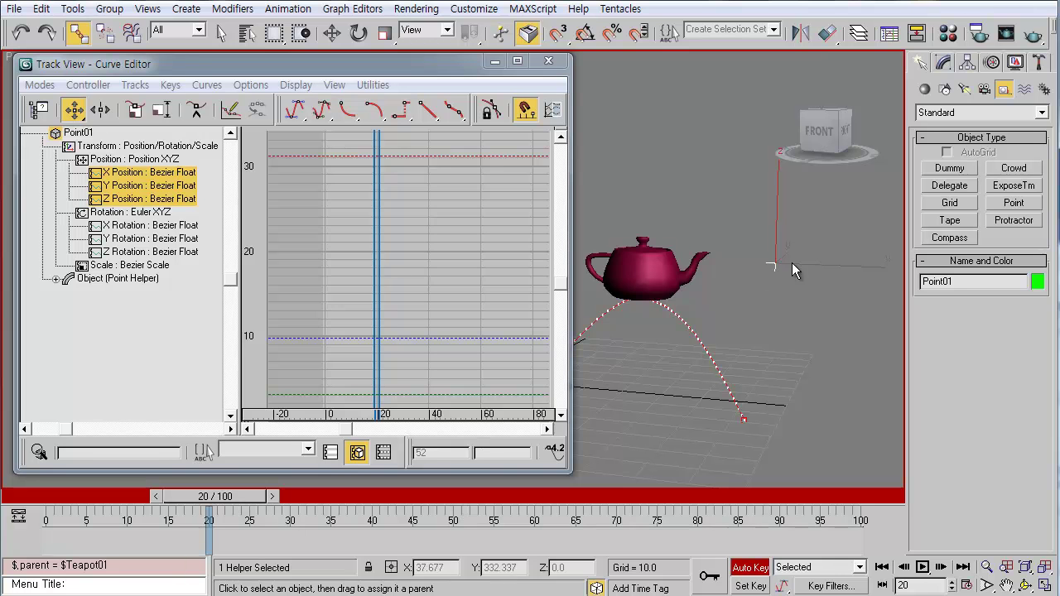
Go to frame 54 and turn off Auto Key, keeping the Point helper selected.
{"action": "left_click_drag", "start_coordinate": [222, 505], "coordinate": [501, 543]}
{"action": "left_click", "coordinate": [750, 569]}
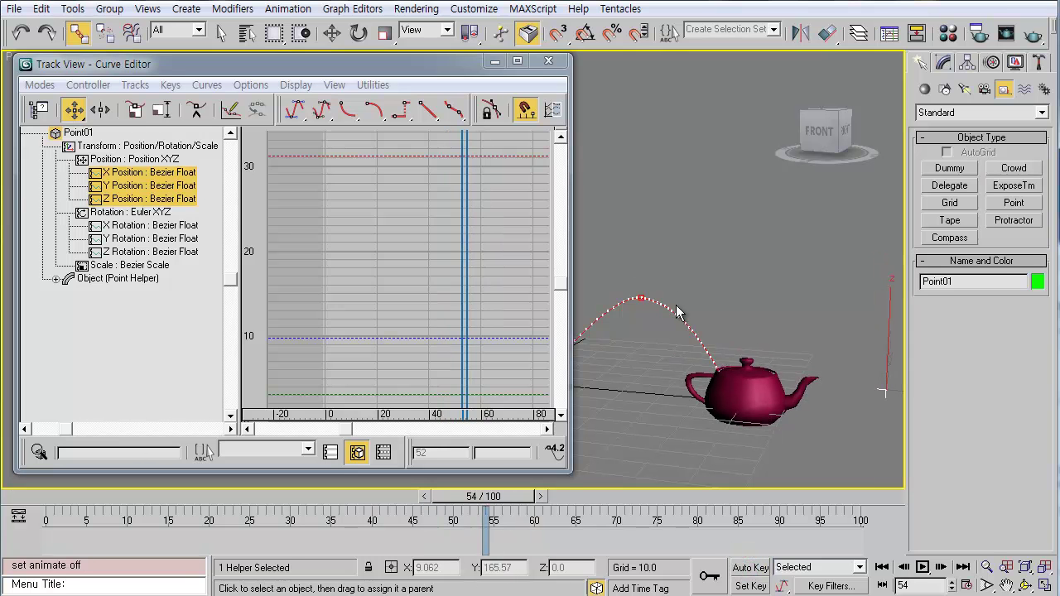
{"action": "left_click", "coordinate": [833, 381]}
{"action": "left_click", "coordinate": [893, 366]}
{"action": "middle_click_drag", "start_coordinate": [845, 406], "coordinate": [792, 334]}
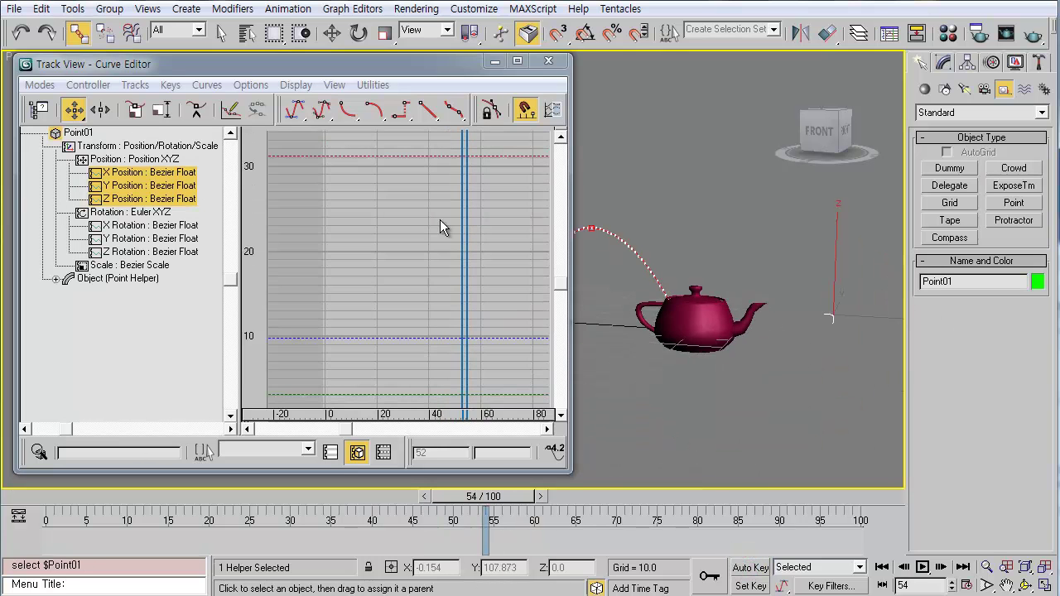
Assign a Spring controller to the Point helper's Position track.
{"action": "left_click", "coordinate": [131, 159]}
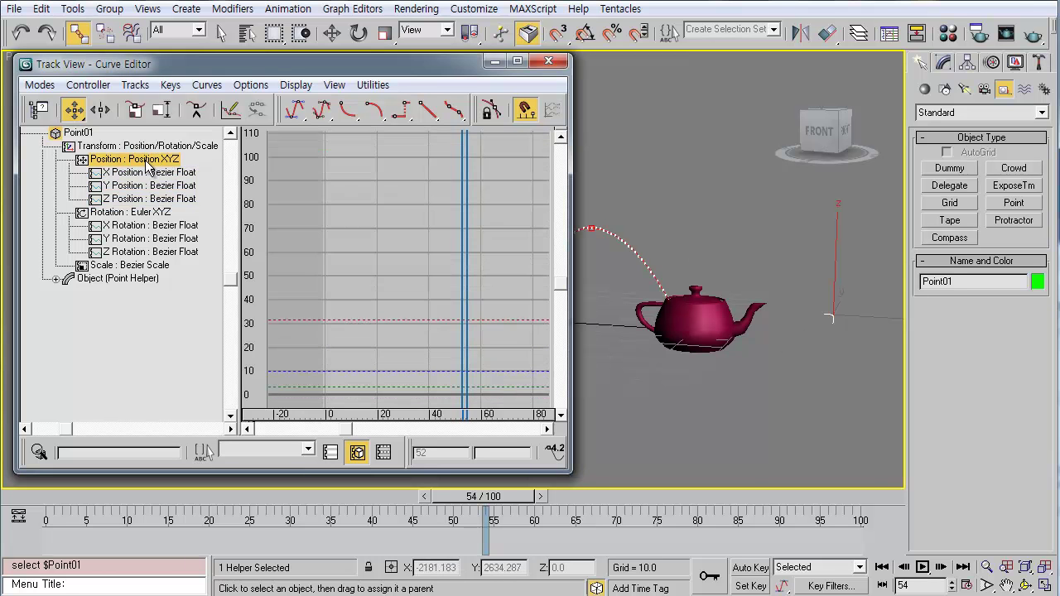
{"action": "left_click", "coordinate": [88, 84]}
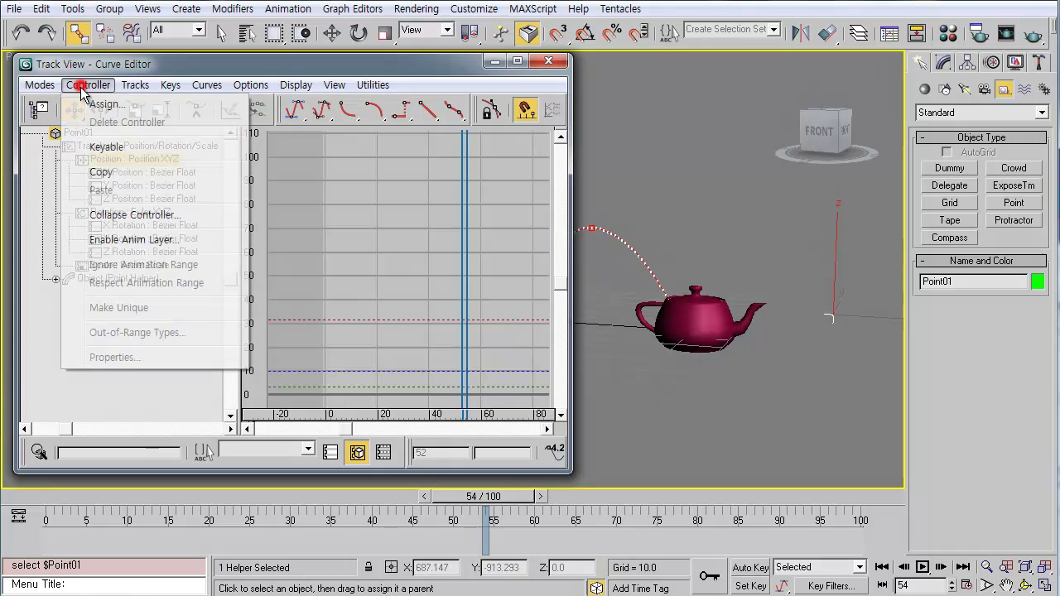
{"action": "left_click", "coordinate": [93, 102]}
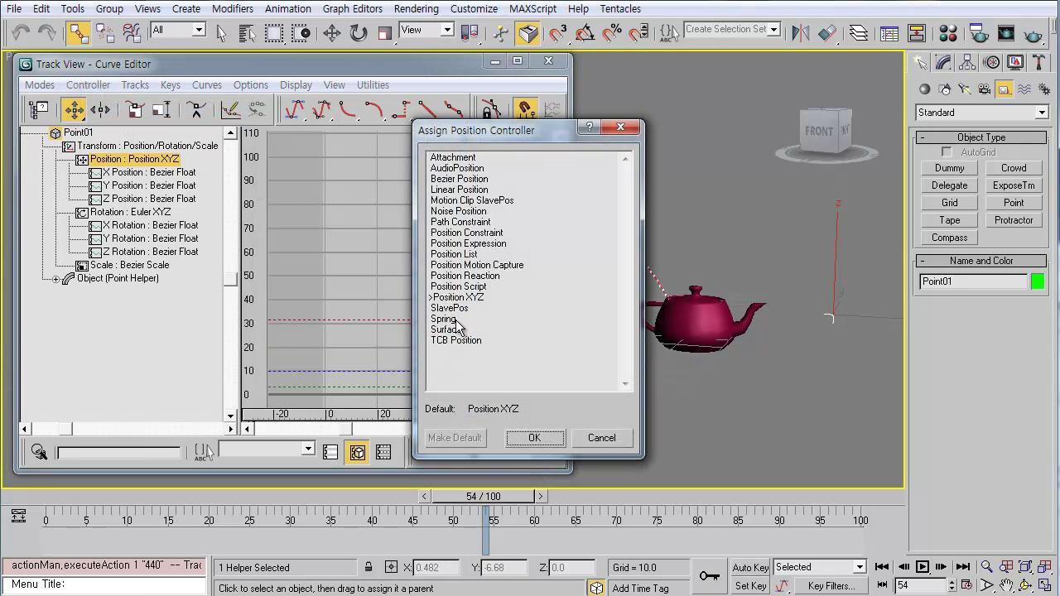
{"action": "left_click", "coordinate": [447, 322]}
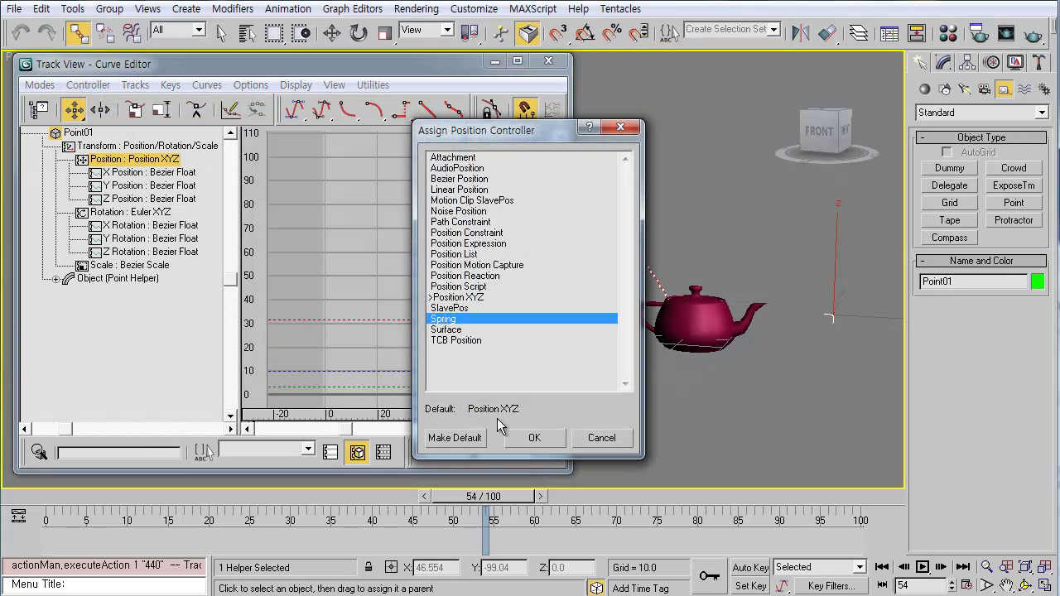
{"action": "left_click", "coordinate": [530, 438]}
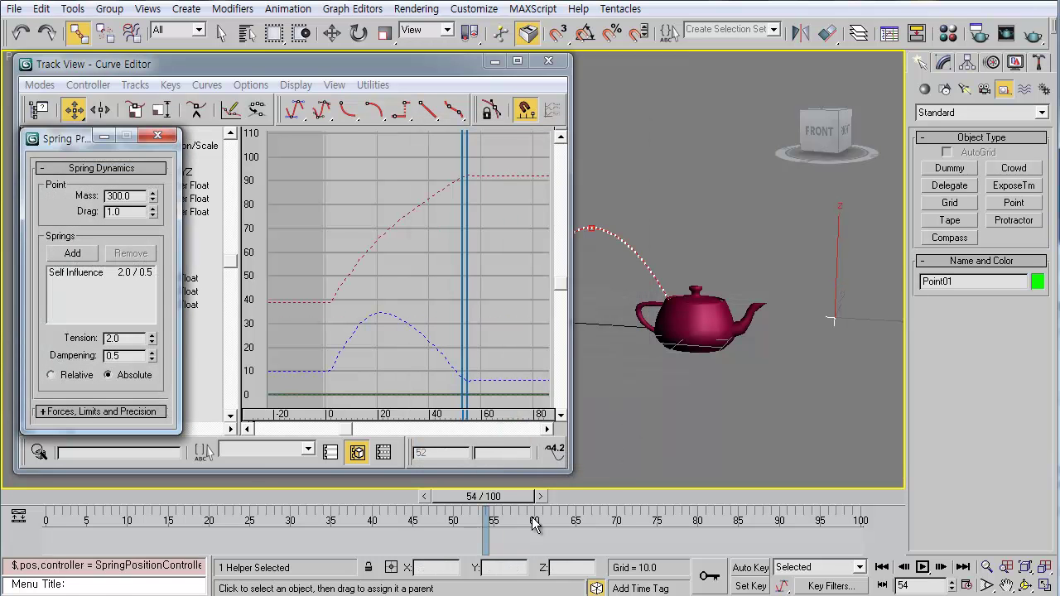
Select the helper's Spring position controller in its motion parameters at frame 62, and move the Spring properties dialog clear of the track list.
{"action": "left_click_drag", "start_coordinate": [501, 498], "coordinate": [564, 498]}
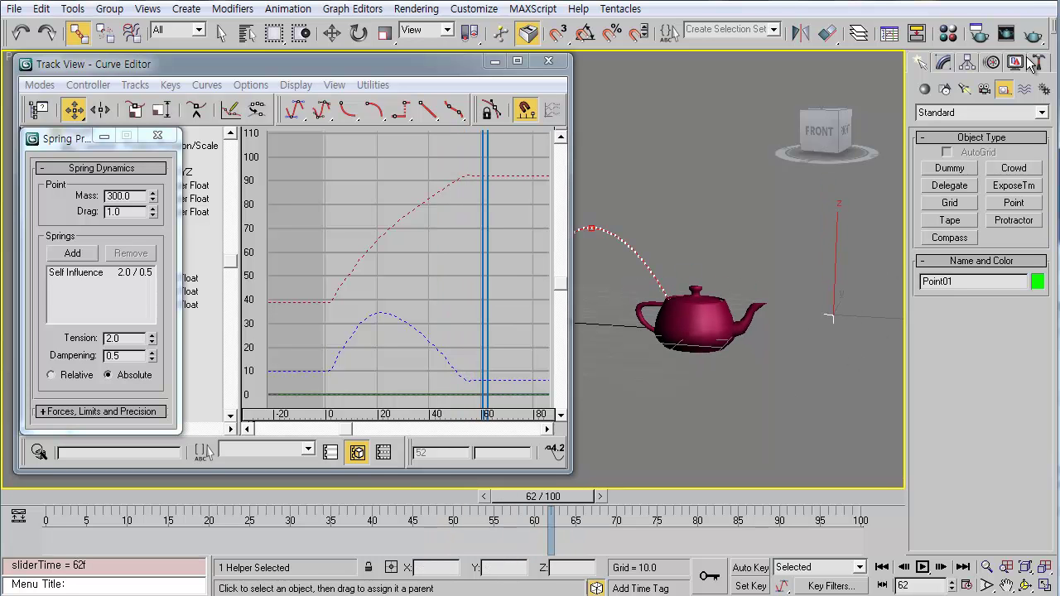
{"action": "left_click", "coordinate": [992, 62]}
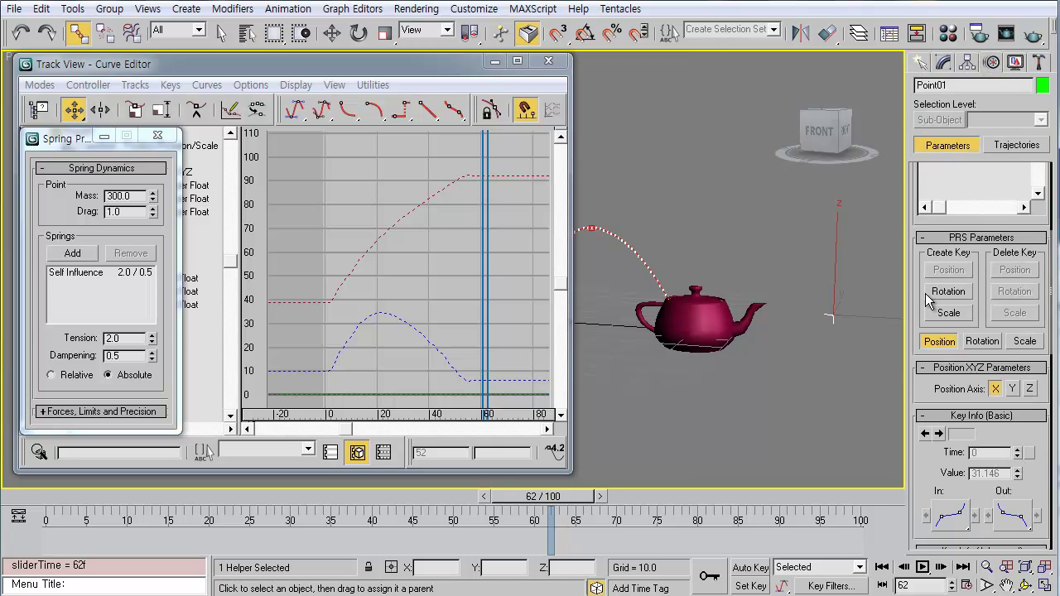
{"action": "scroll", "coordinate": [928, 302], "scroll_direction": "up", "scroll_amount": 5}
{"action": "left_click", "coordinate": [992, 222]}
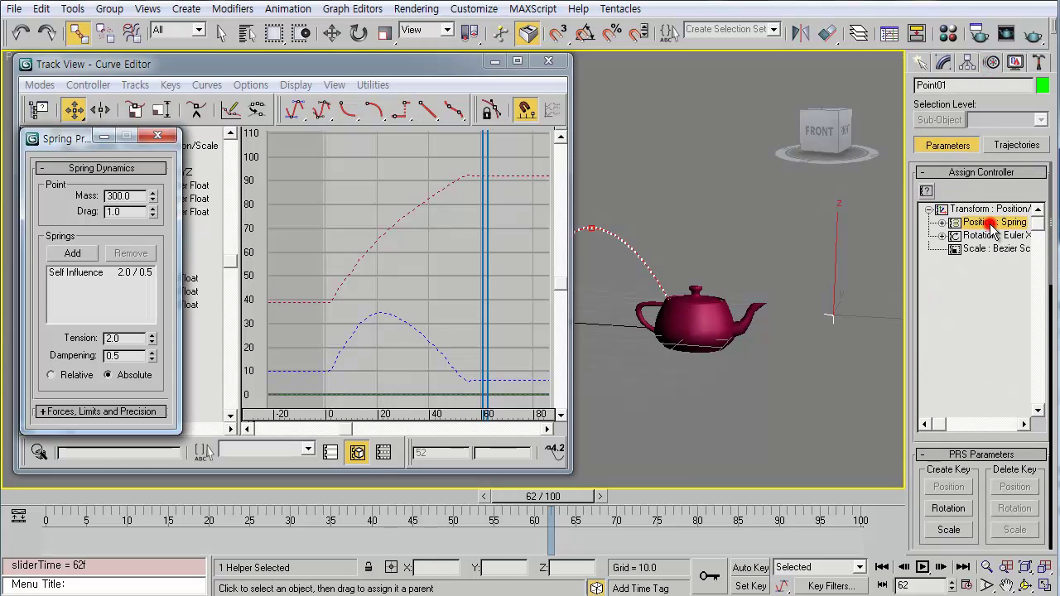
{"action": "left_click_drag", "start_coordinate": [83, 140], "coordinate": [522, 85]}
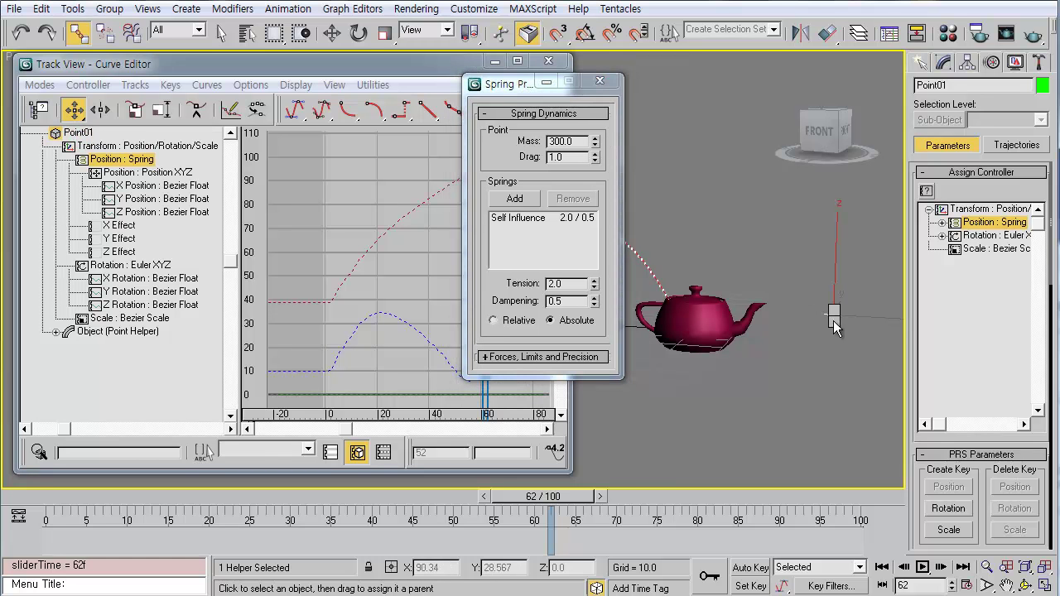
Turn on the Trajectory display in the Point helper's object properties.
{"action": "right_click", "coordinate": [829, 318]}
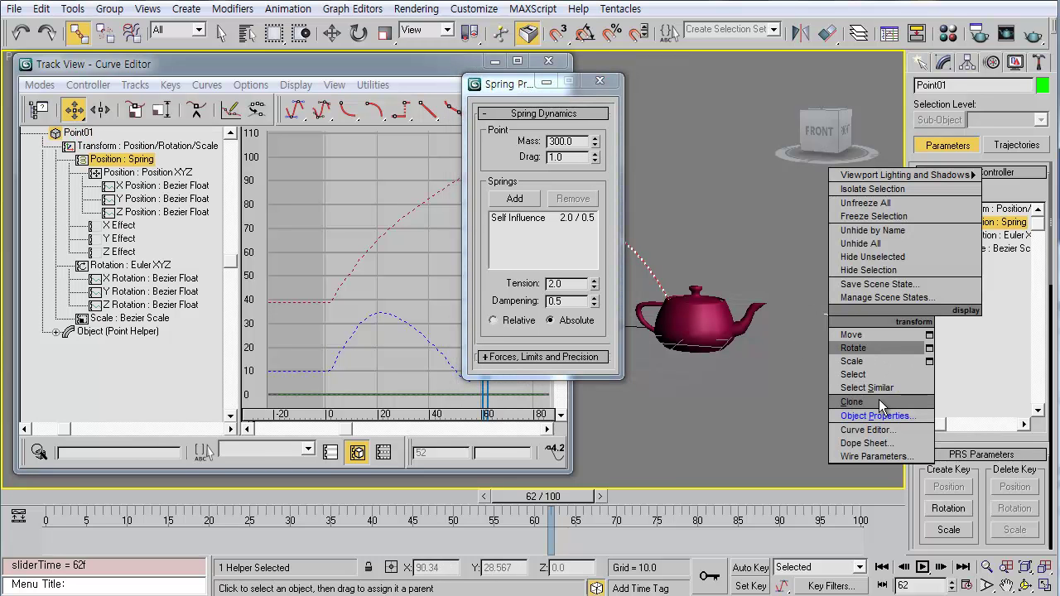
{"action": "left_click", "coordinate": [881, 416]}
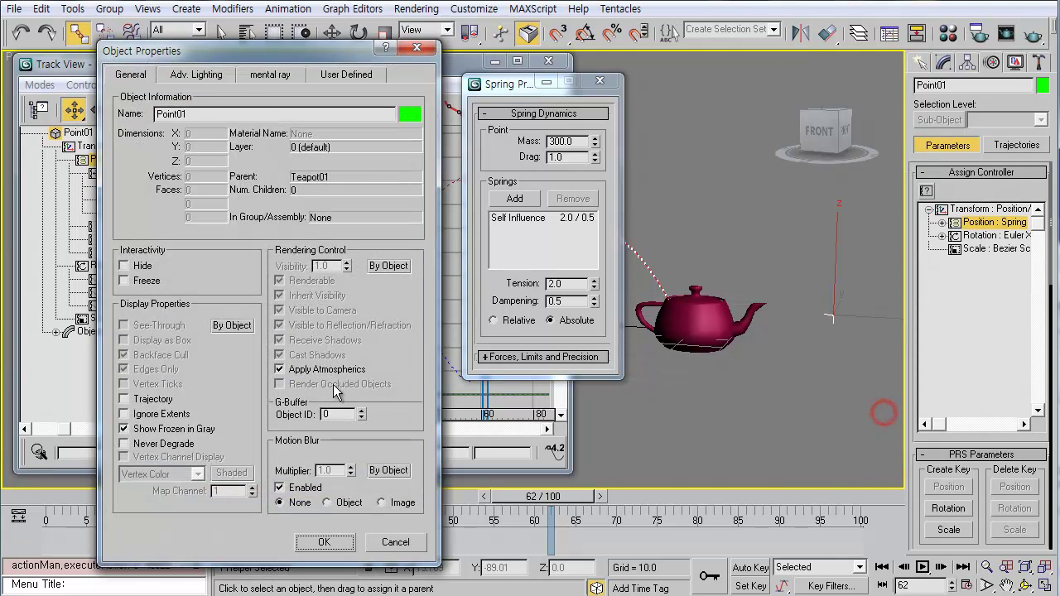
{"action": "left_click", "coordinate": [162, 402]}
{"action": "left_click", "coordinate": [332, 545]}
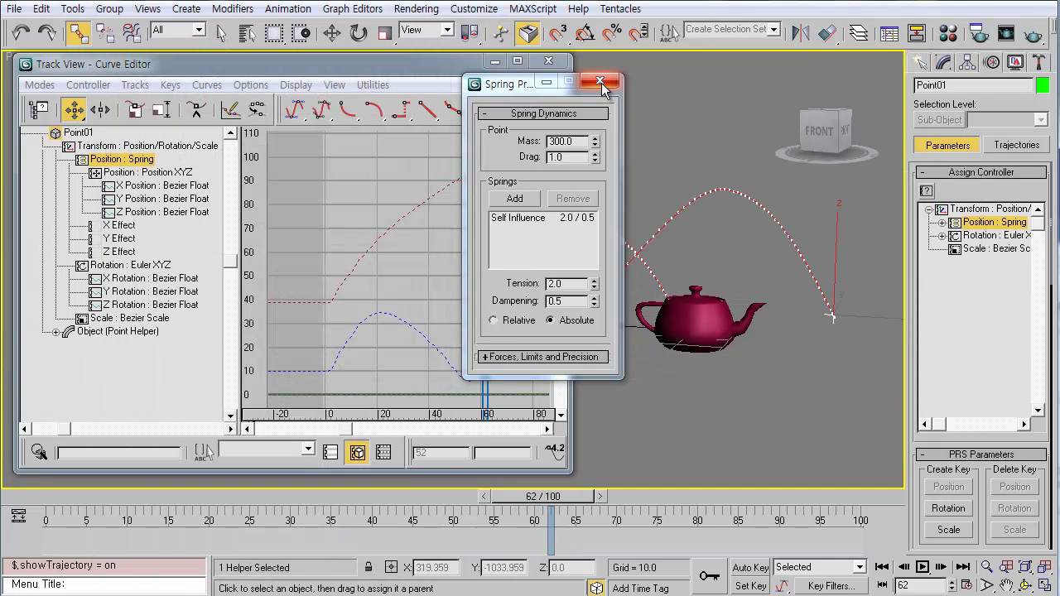
At frame 58, set the helper's spring Mass to 395, Drag to 0.8, and Self Influence to Tension 1.48 and Dampening -0.3.
{"action": "scroll", "coordinate": [774, 316], "scroll_direction": "up", "scroll_amount": 5}
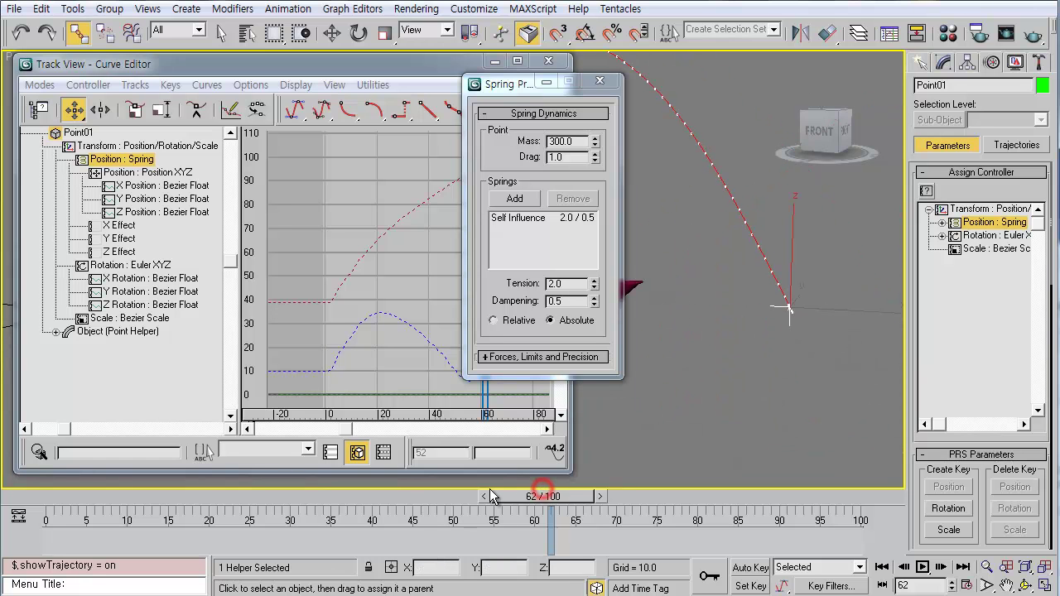
{"action": "left_click_drag", "start_coordinate": [539, 494], "coordinate": [490, 507]}
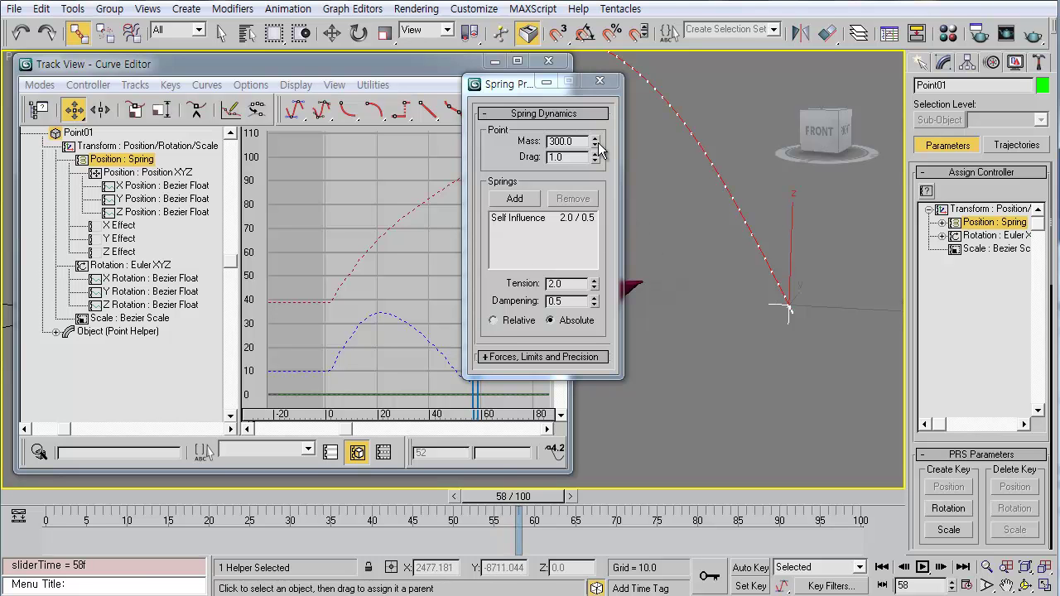
{"action": "left_click_drag", "start_coordinate": [595, 143], "coordinate": [595, 124]}
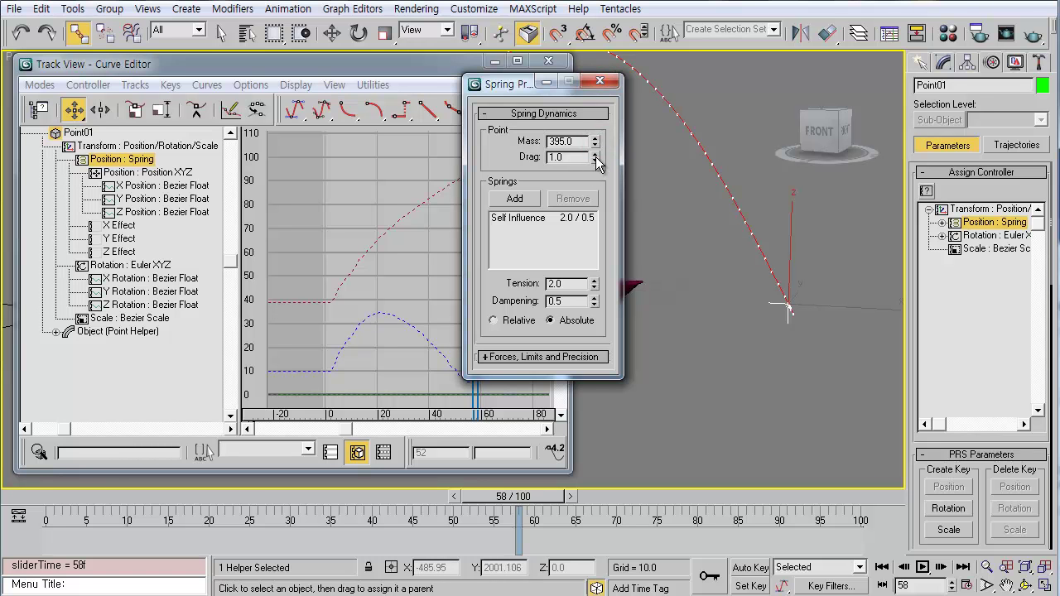
{"action": "mouse_move", "coordinate": [595, 156]}
{"action": "left_mouse_down"}
{"action": "mouse_move", "coordinate": [612, 260]}
{"action": "mouse_move", "coordinate": [609, 172]}
{"action": "left_mouse_up"}
{"action": "left_click", "coordinate": [534, 218]}
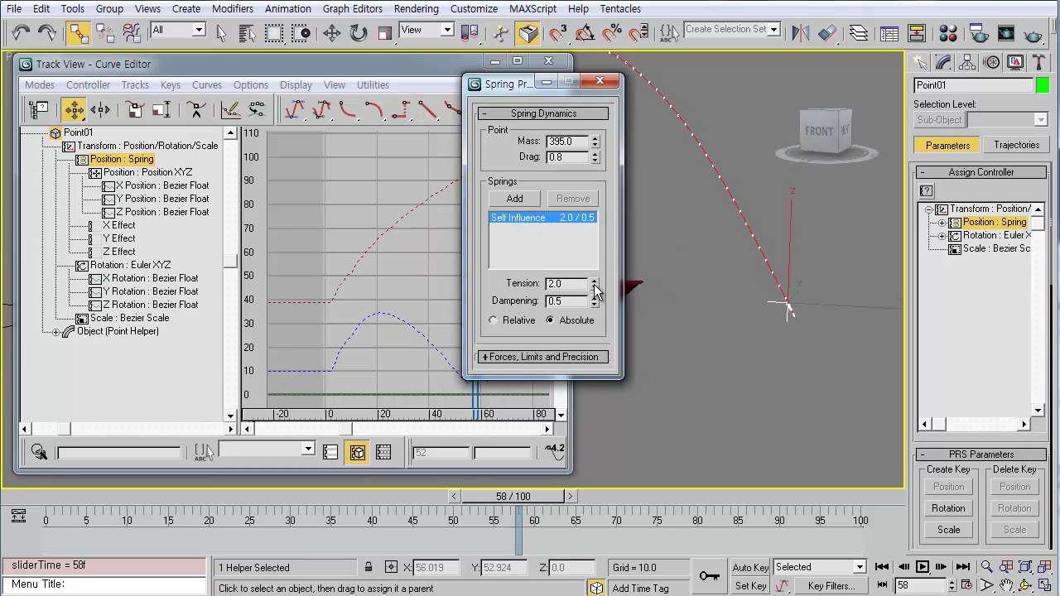
{"action": "left_click_drag", "start_coordinate": [594, 284], "coordinate": [599, 370]}
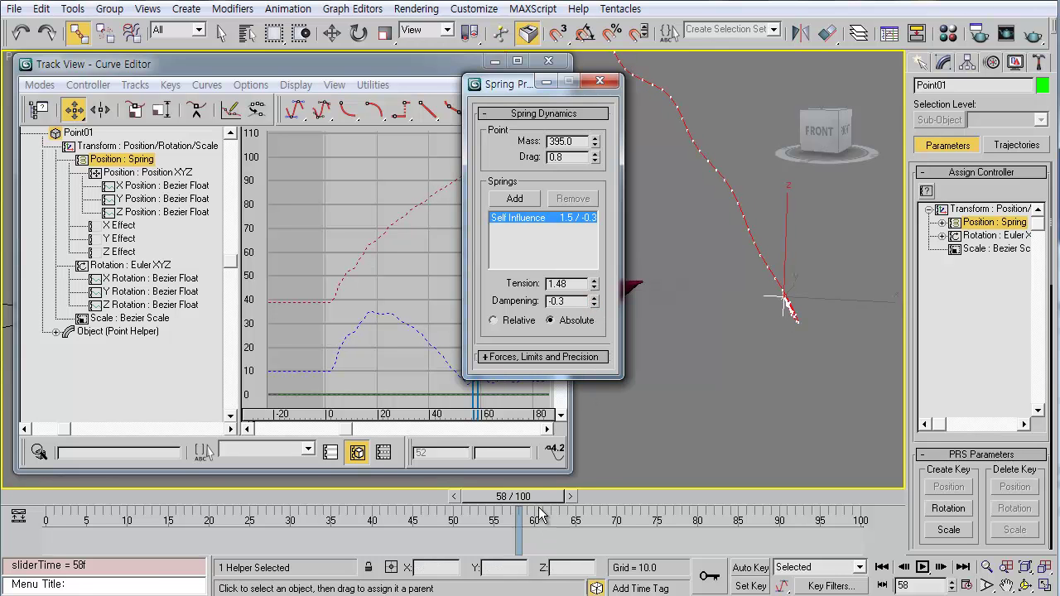
Scrub and step through the animation to examine how the Point helper springs along its trajectory behind the teapot.
{"action": "left_click_drag", "start_coordinate": [539, 496], "coordinate": [419, 495]}
{"action": "middle_click_drag", "start_coordinate": [706, 280], "coordinate": [738, 366]}
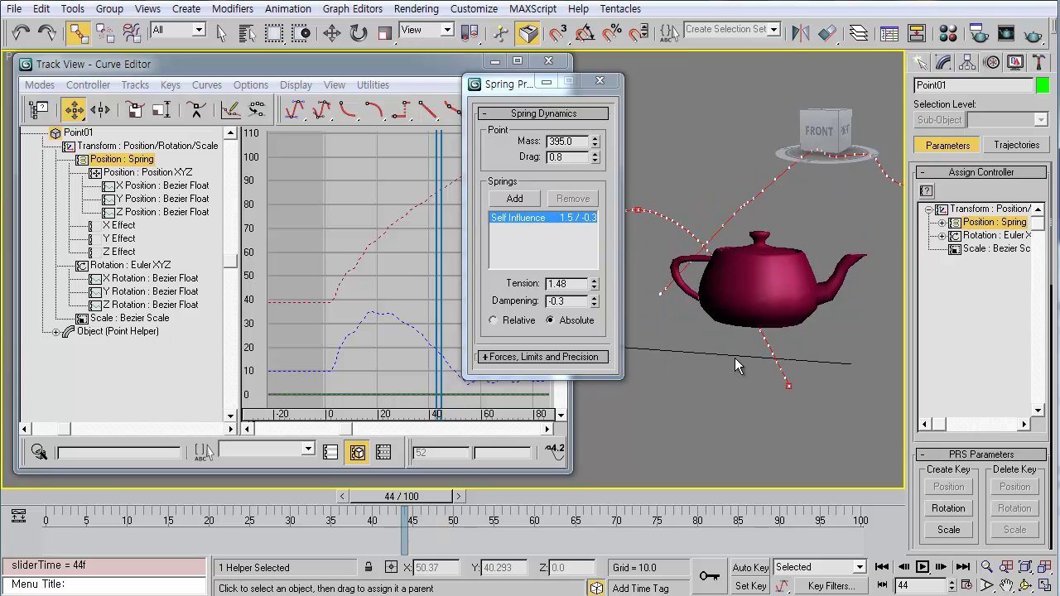
{"action": "left_click_drag", "start_coordinate": [410, 498], "coordinate": [66, 496]}
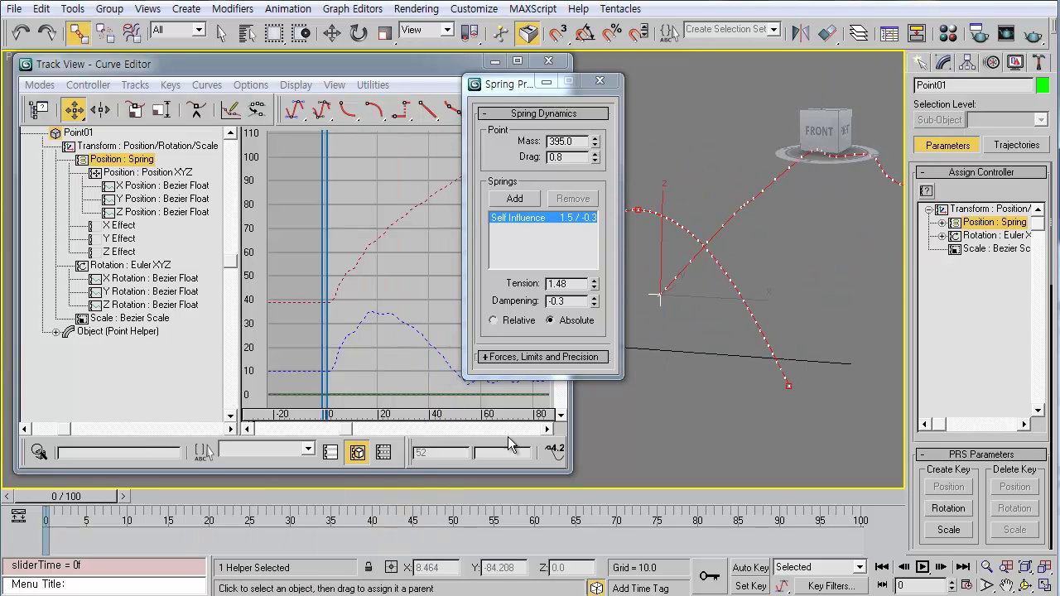
{"action": "middle_click_drag", "start_coordinate": [722, 368], "coordinate": [670, 407]}
{"action": "key", "text": "period"}
{"action": "key", "text": "period"}
{"action": "key", "text": "period"}
{"action": "key", "text": "period"}
{"action": "key", "text": "period"}
{"action": "key", "text": "period"}
{"action": "left_click_drag", "start_coordinate": [166, 496], "coordinate": [417, 574]}
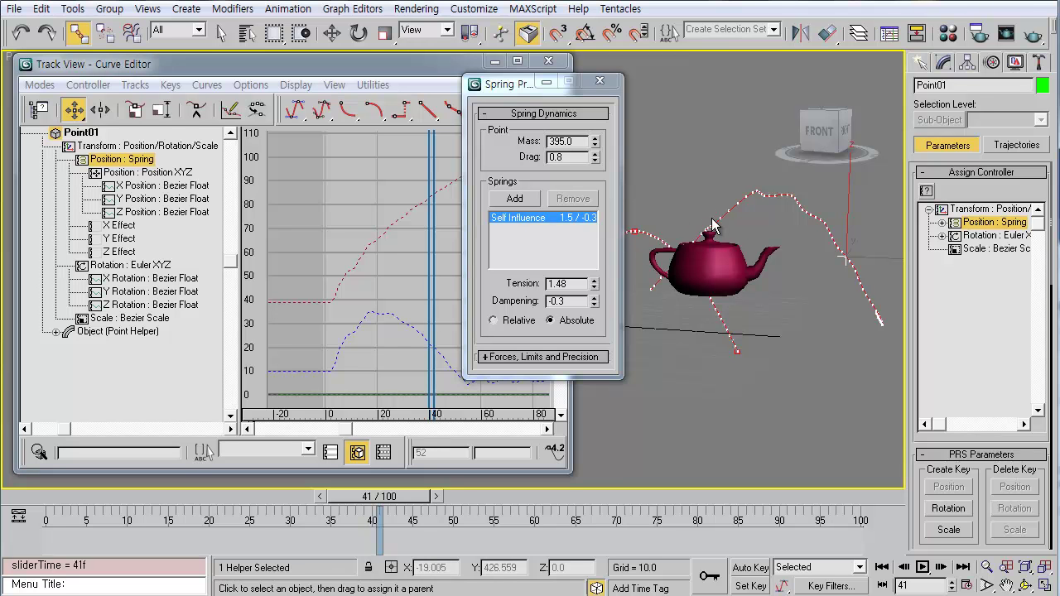
{"action": "middle_click_drag", "start_coordinate": [777, 239], "coordinate": [731, 226], "text": "alt"}
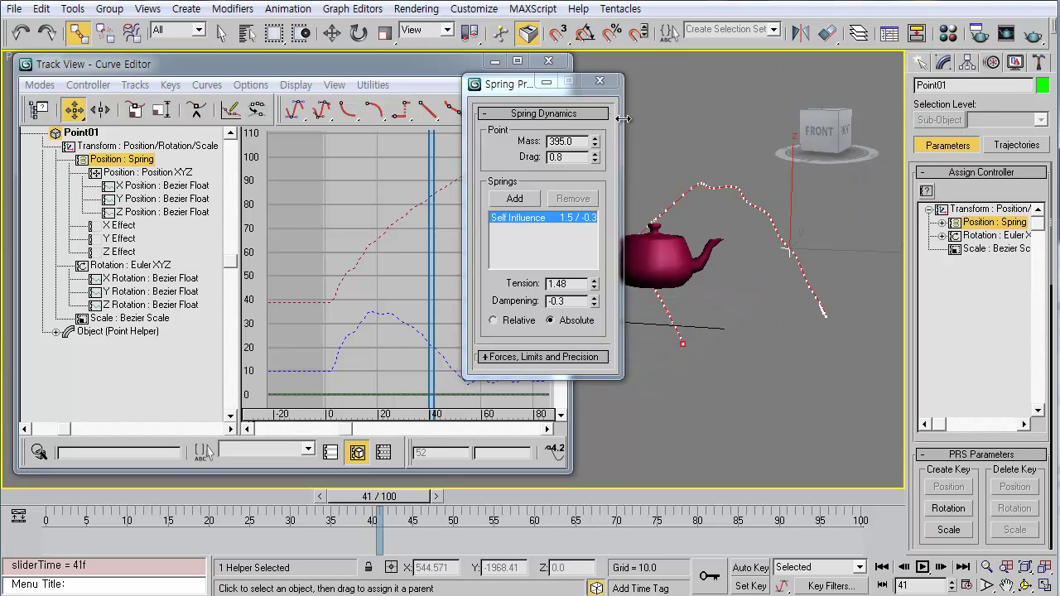
Close the Spring properties dialog and narrow the Curve Editor window to expose more of the viewport.
{"action": "left_click", "coordinate": [601, 83]}
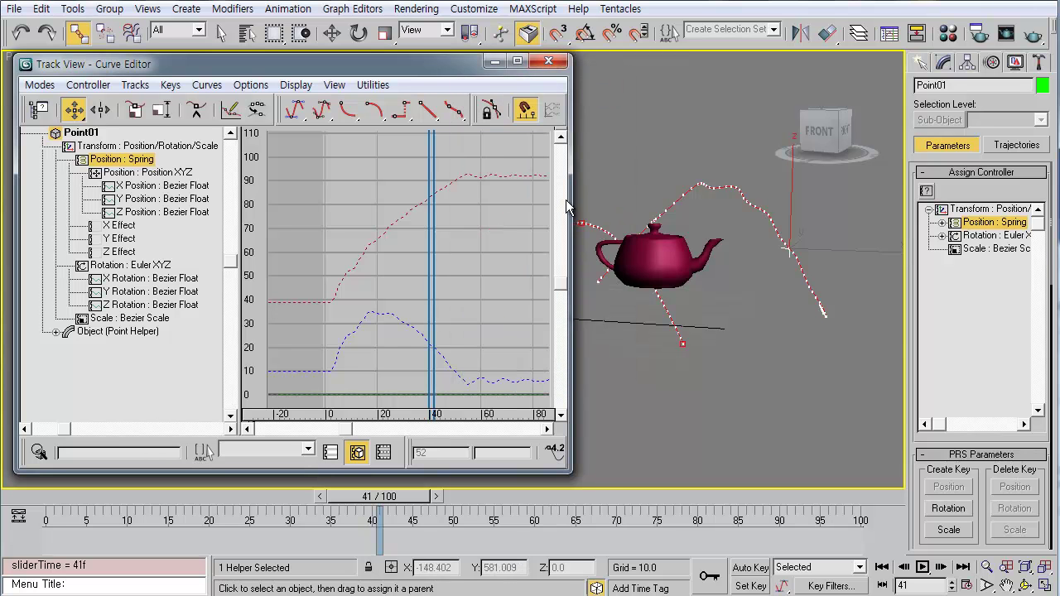
{"action": "left_click_drag", "start_coordinate": [572, 203], "coordinate": [261, 218]}
{"action": "middle_click_drag", "start_coordinate": [575, 263], "coordinate": [633, 310]}
{"action": "right_click", "coordinate": [634, 310]}
{"action": "left_click", "coordinate": [679, 390]}
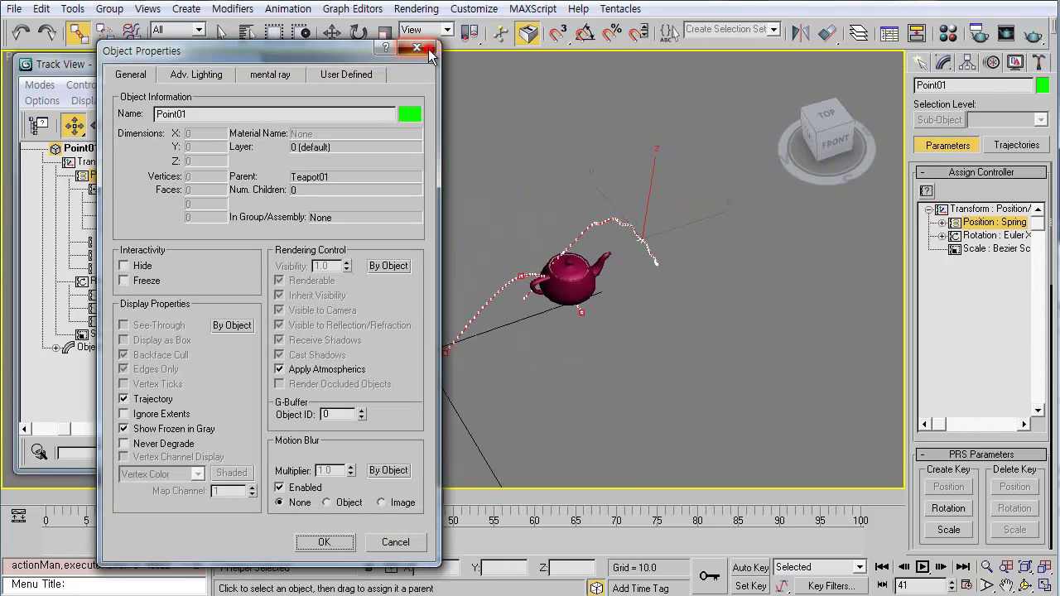
{"action": "left_click", "coordinate": [417, 48]}
Select the teapot and the Point helper together and delete both from the scene.
{"action": "left_click", "coordinate": [944, 63]}
{"action": "left_click_drag", "start_coordinate": [735, 408], "coordinate": [403, 179]}
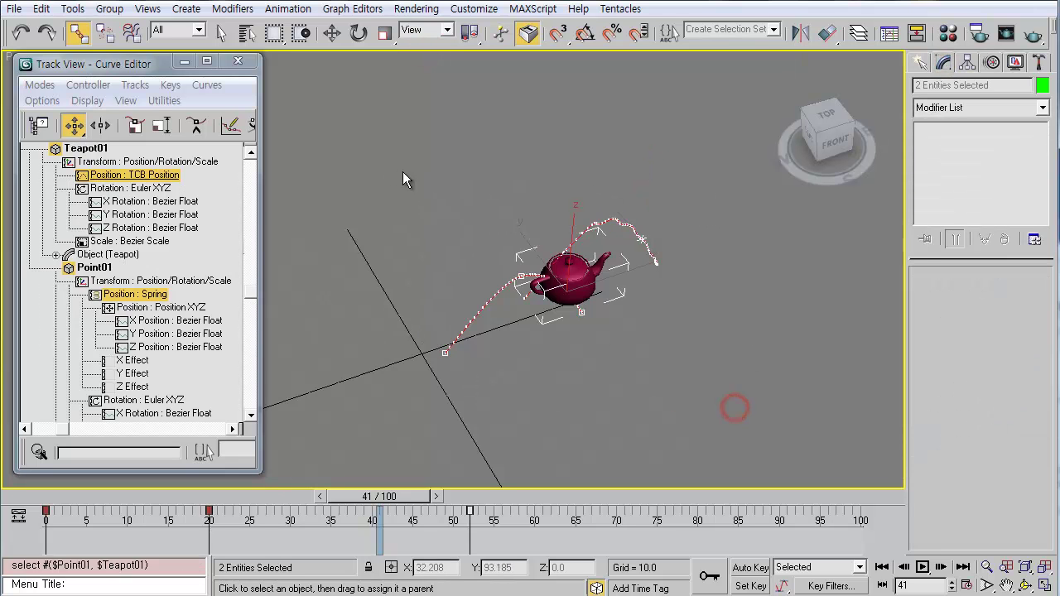
{"action": "key", "text": "Delete"}
Draw one short bone to the right of the grid centre with the Bones tool, ending it with a small end bone.
{"action": "middle_click_drag", "start_coordinate": [569, 239], "coordinate": [620, 186]}
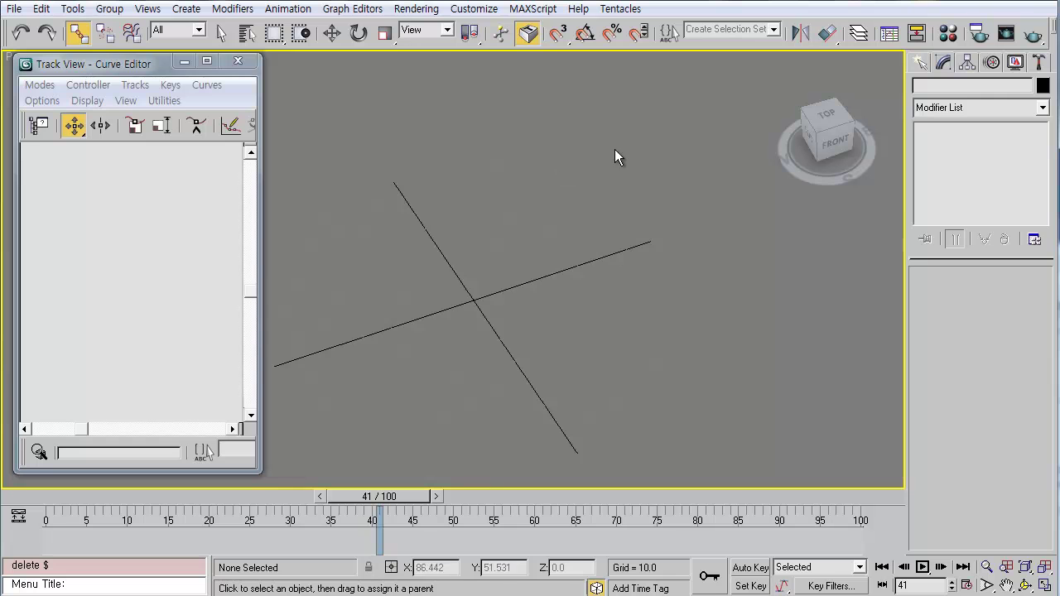
{"action": "left_click", "coordinate": [916, 62]}
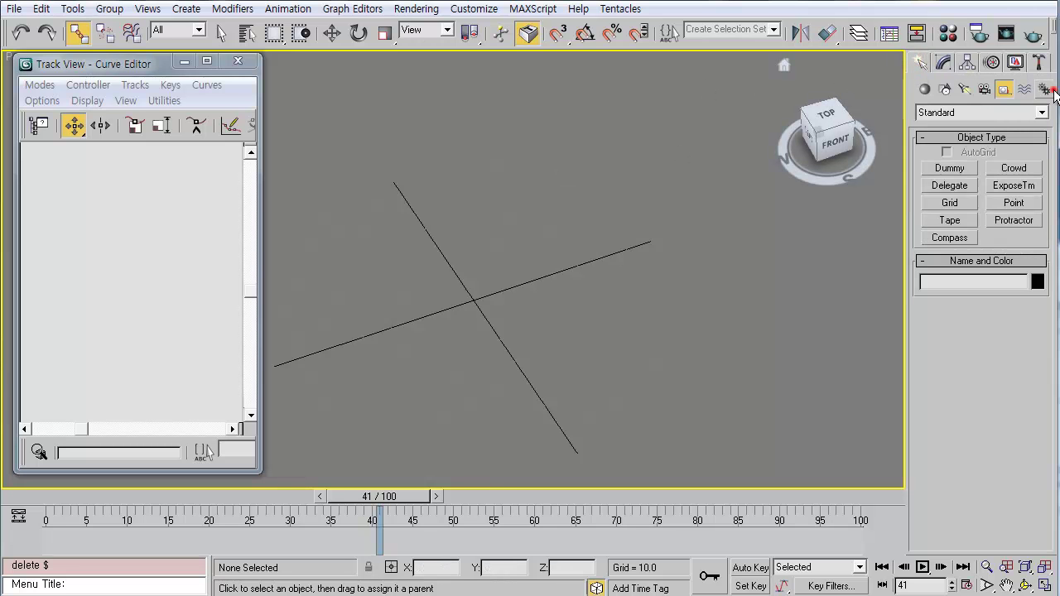
{"action": "left_click", "coordinate": [1046, 88]}
{"action": "left_click", "coordinate": [949, 168]}
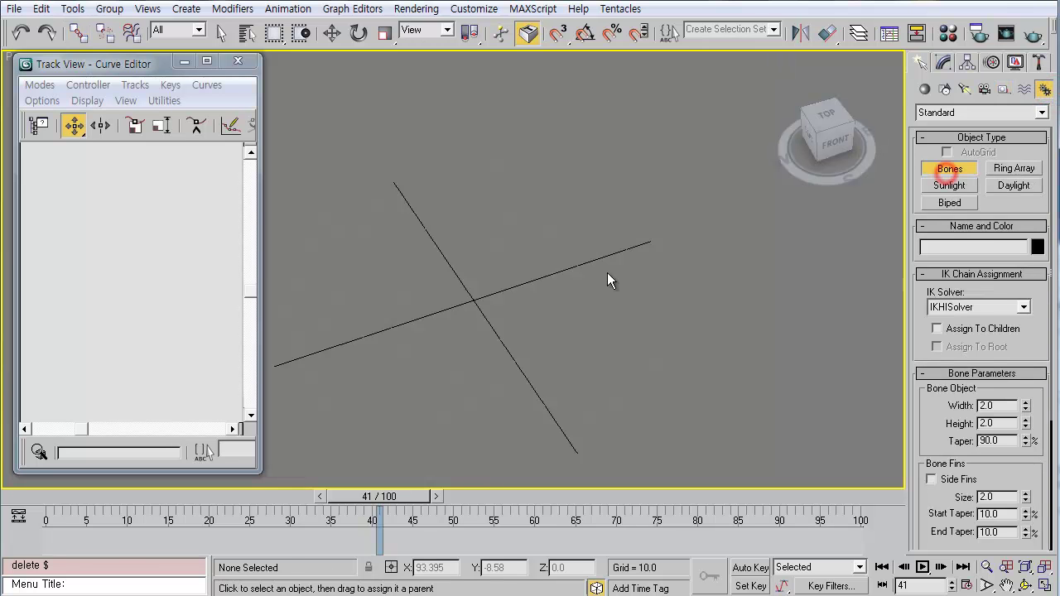
{"action": "left_click", "coordinate": [577, 281]}
{"action": "left_click", "coordinate": [553, 295]}
{"action": "right_click", "coordinate": [551, 298]}
{"action": "left_click", "coordinate": [540, 300]}
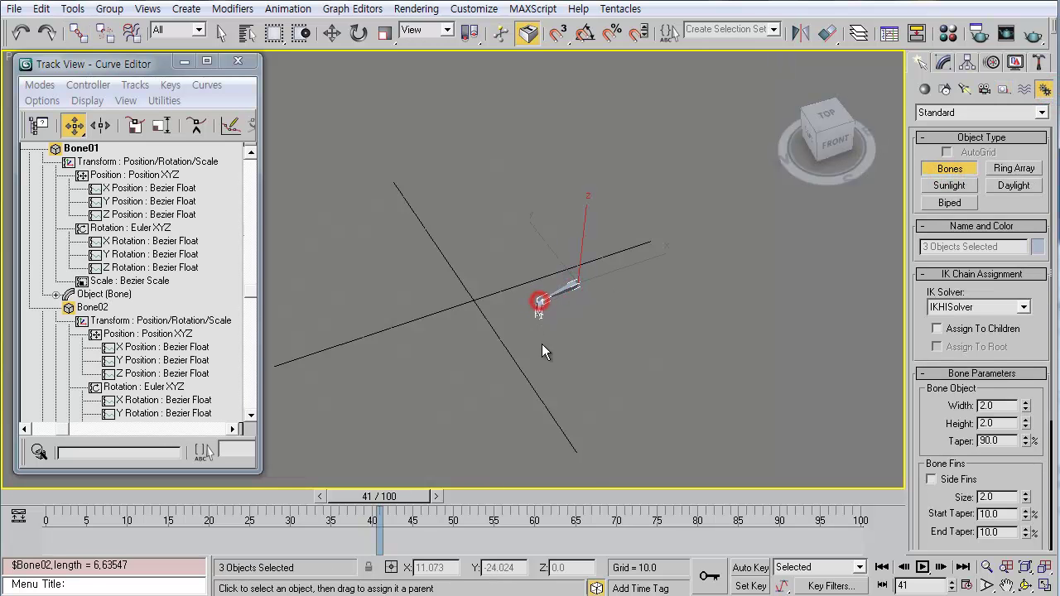
{"action": "right_click", "coordinate": [541, 344]}
{"action": "middle_click_drag", "start_coordinate": [558, 323], "coordinate": [542, 305]}
{"action": "scroll", "coordinate": [542, 305], "scroll_direction": "up", "scroll_amount": 5}
{"action": "scroll", "coordinate": [589, 314], "scroll_direction": "down", "scroll_amount": 2}
{"action": "middle_click_drag", "start_coordinate": [634, 314], "coordinate": [586, 308]}
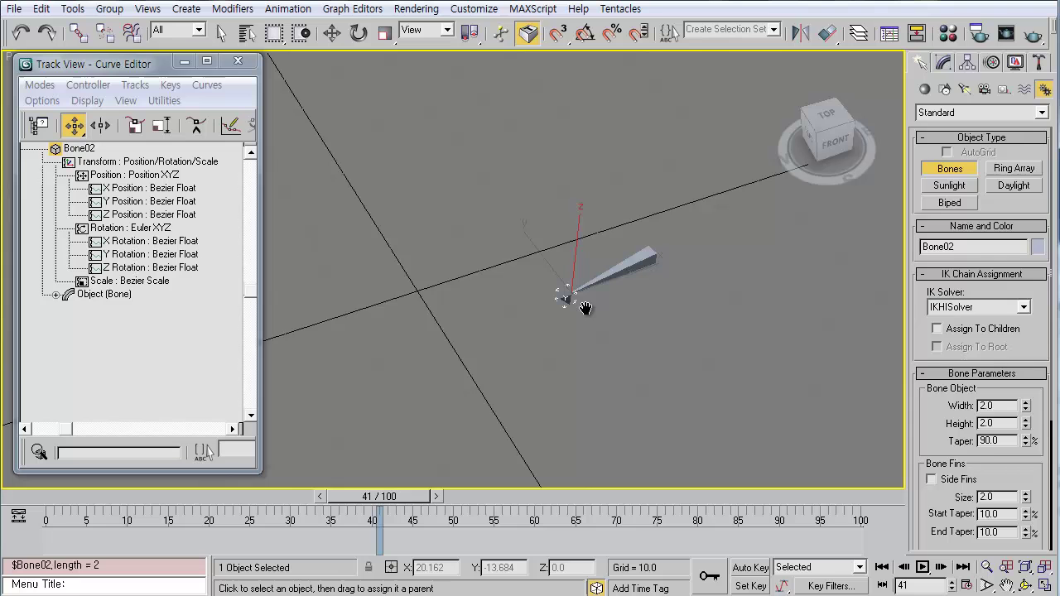
Select the larger bone, Bone01, and enable its Front Fin.
{"action": "left_click", "coordinate": [944, 64]}
{"action": "left_click", "coordinate": [678, 274]}
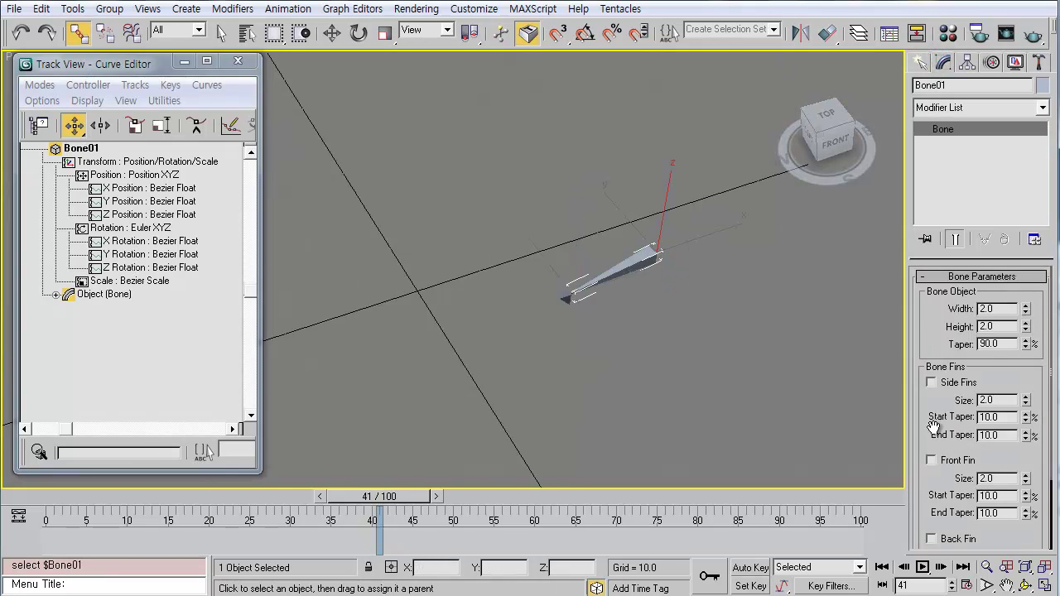
{"action": "scroll", "coordinate": [933, 426], "scroll_direction": "down", "scroll_amount": 3}
{"action": "left_click", "coordinate": [931, 390]}
{"action": "key", "text": "f"}
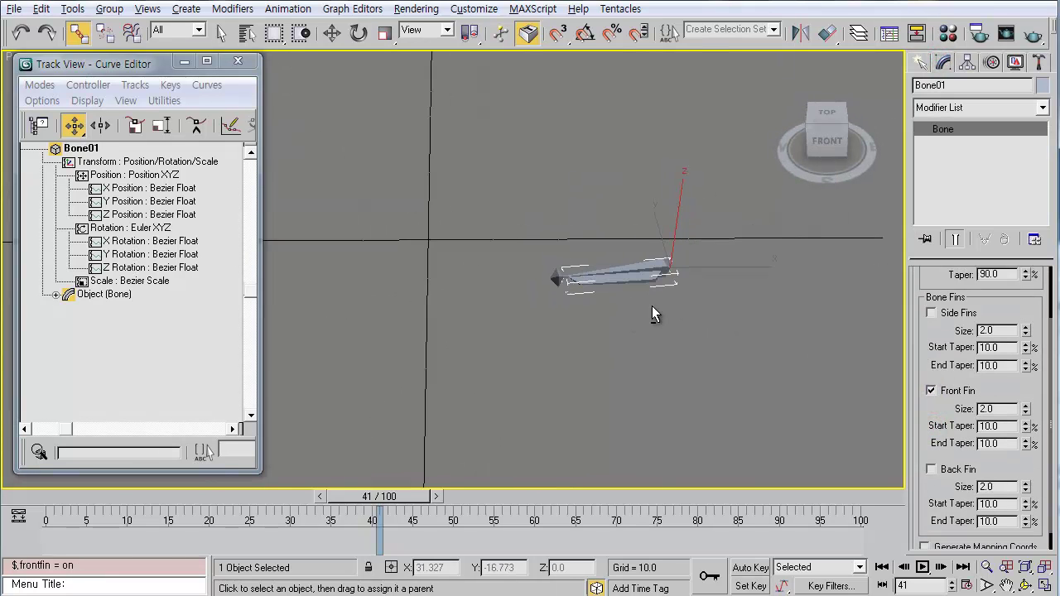
{"action": "middle_click_drag", "start_coordinate": [652, 313], "coordinate": [663, 286], "text": "alt"}
Rotate Bone01 about 9 degrees around its local X axis.
{"action": "key", "text": "e"}
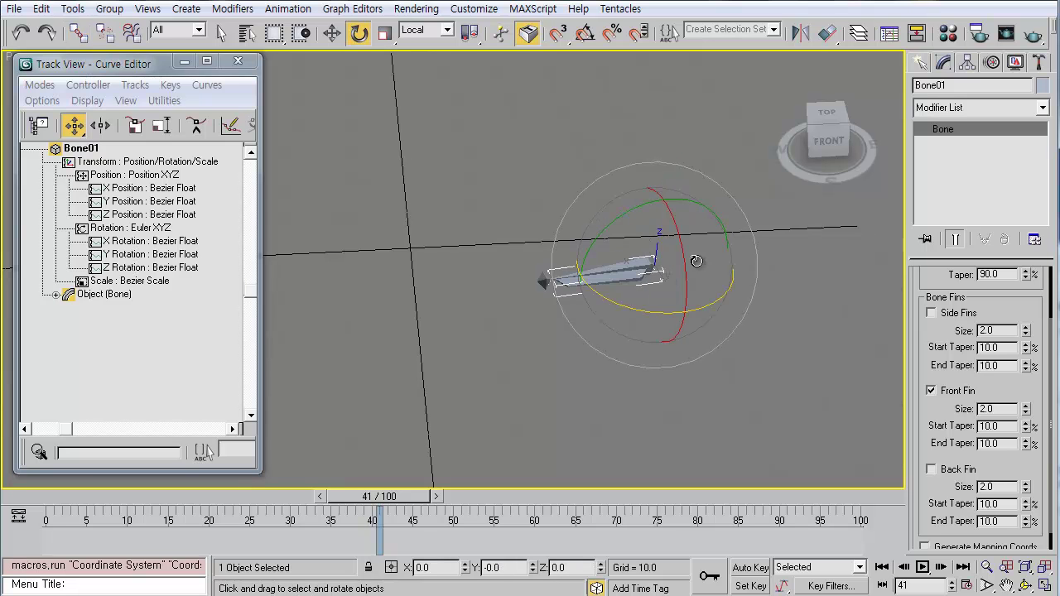
{"action": "left_click_drag", "start_coordinate": [697, 261], "coordinate": [703, 303]}
{"action": "middle_click_drag", "start_coordinate": [703, 303], "coordinate": [660, 303], "text": "alt"}
{"action": "mouse_move", "coordinate": [695, 284]}
{"action": "left_mouse_down"}
{"action": "mouse_move", "coordinate": [698, 275]}
{"action": "mouse_move", "coordinate": [677, 275]}
{"action": "left_mouse_up"}
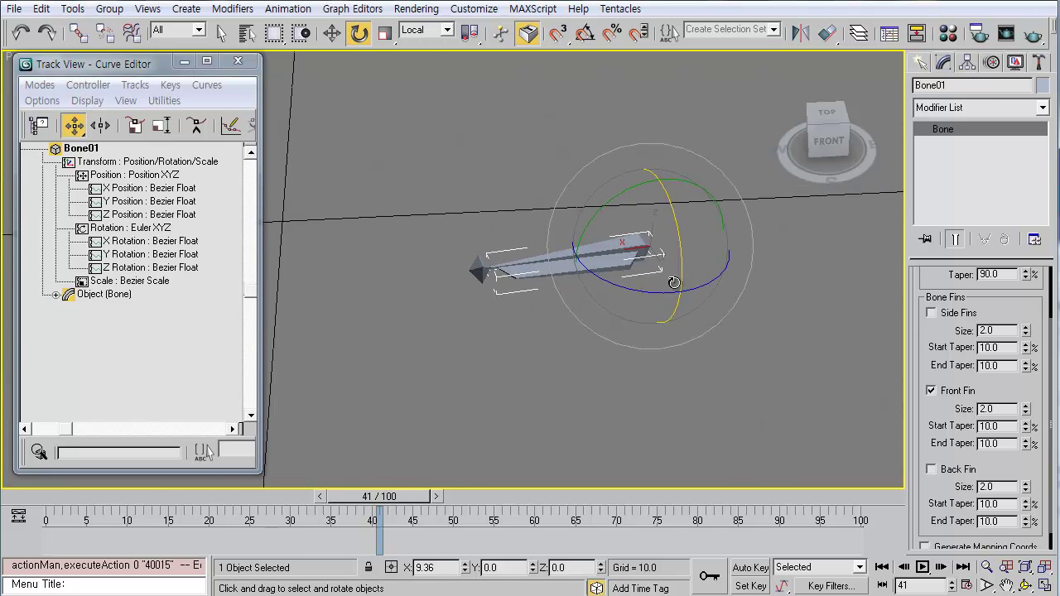
{"action": "middle_click_drag", "start_coordinate": [677, 274], "coordinate": [701, 265], "text": "alt"}
{"action": "left_click", "coordinate": [703, 340]}
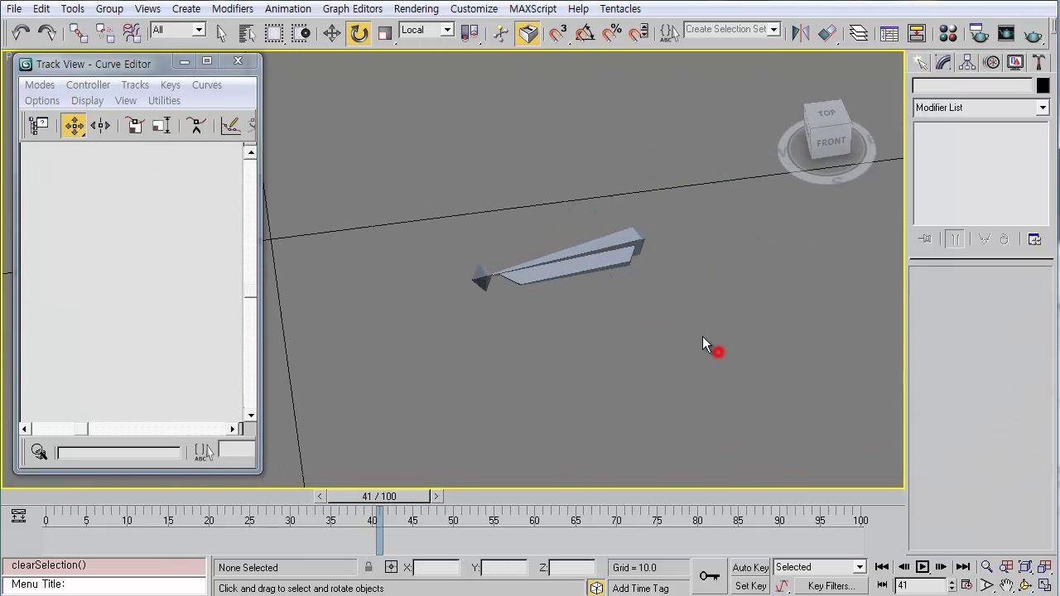
{"action": "left_click", "coordinate": [627, 279]}
{"action": "middle_click_drag", "start_coordinate": [627, 279], "coordinate": [665, 246]}
{"action": "scroll", "coordinate": [665, 246], "scroll_direction": "down", "scroll_amount": 2}
{"action": "scroll", "coordinate": [663, 247], "scroll_direction": "up", "scroll_amount": 2}
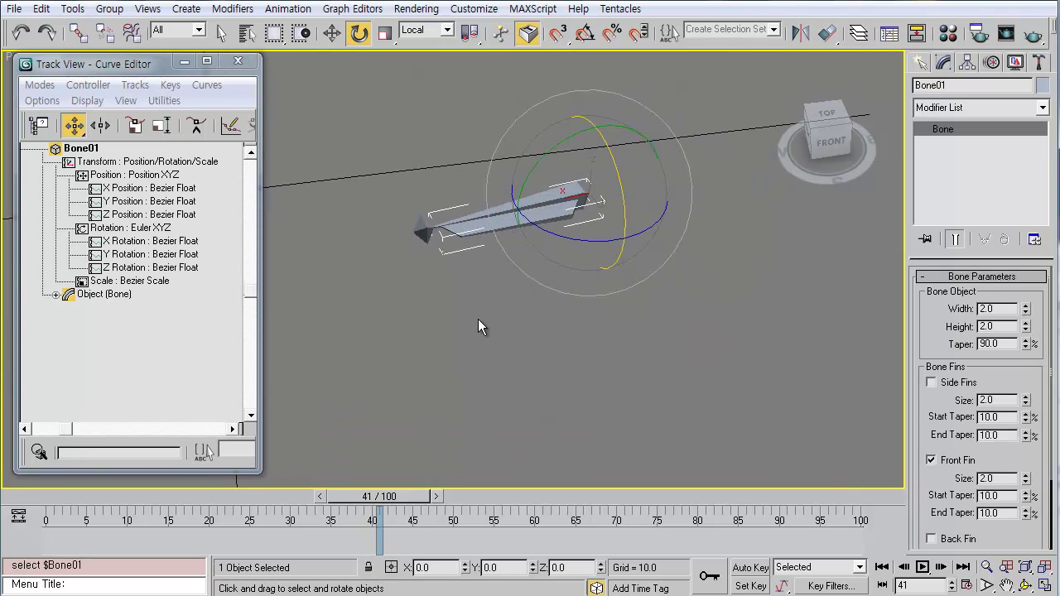
{"action": "middle_click_drag", "start_coordinate": [479, 319], "coordinate": [532, 336]}
{"action": "left_click", "coordinate": [639, 353]}
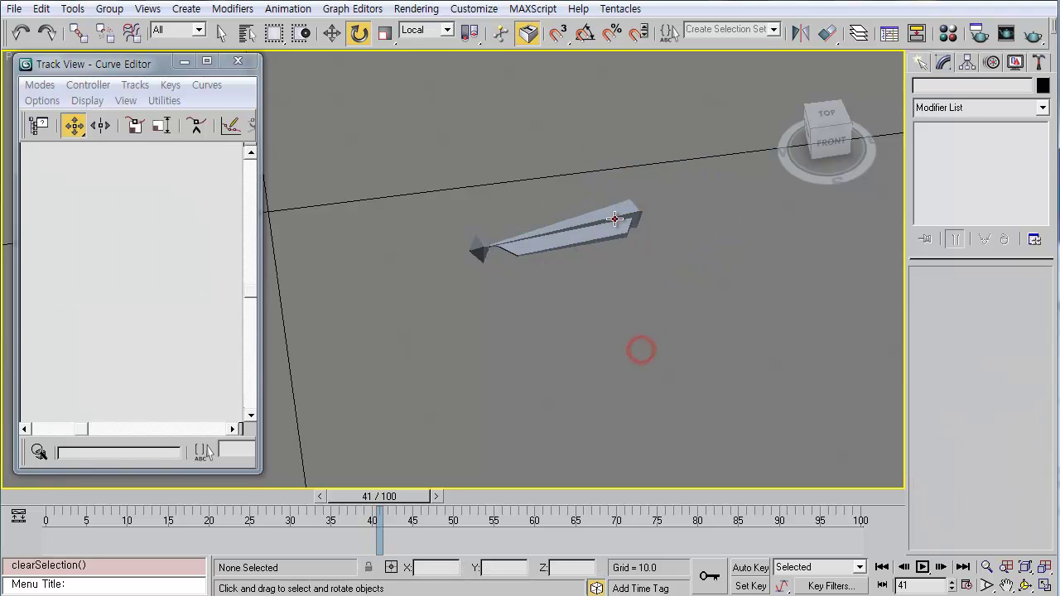
Try to animate Bone01's rotation at frame 41 with Auto Key, and turn Auto Key off.
{"action": "left_click", "coordinate": [621, 220]}
{"action": "left_click", "coordinate": [761, 568]}
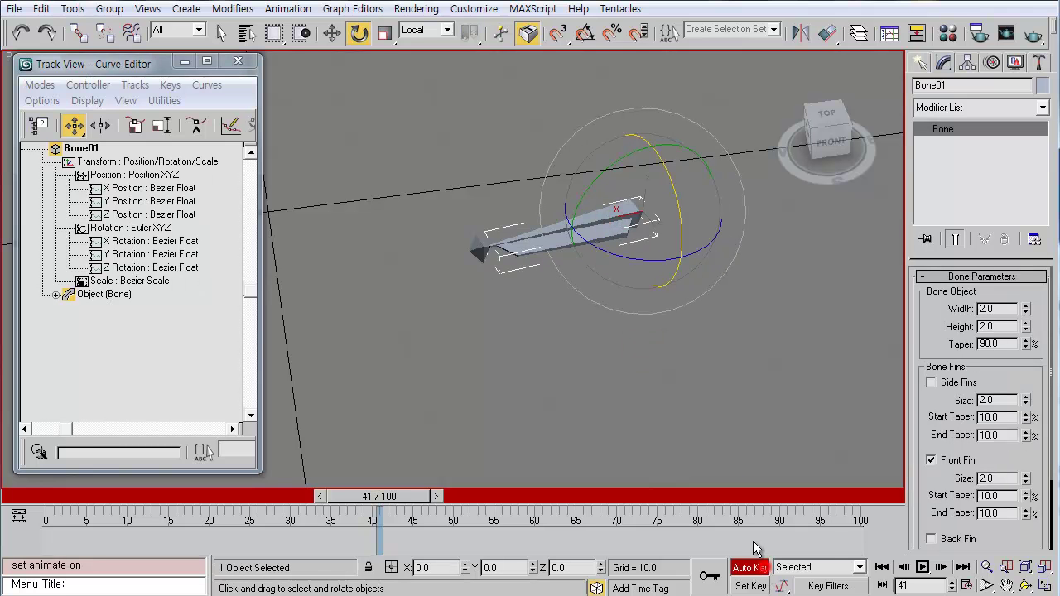
{"action": "key", "text": "e"}
{"action": "left_click_drag", "start_coordinate": [628, 223], "coordinate": [677, 182]}
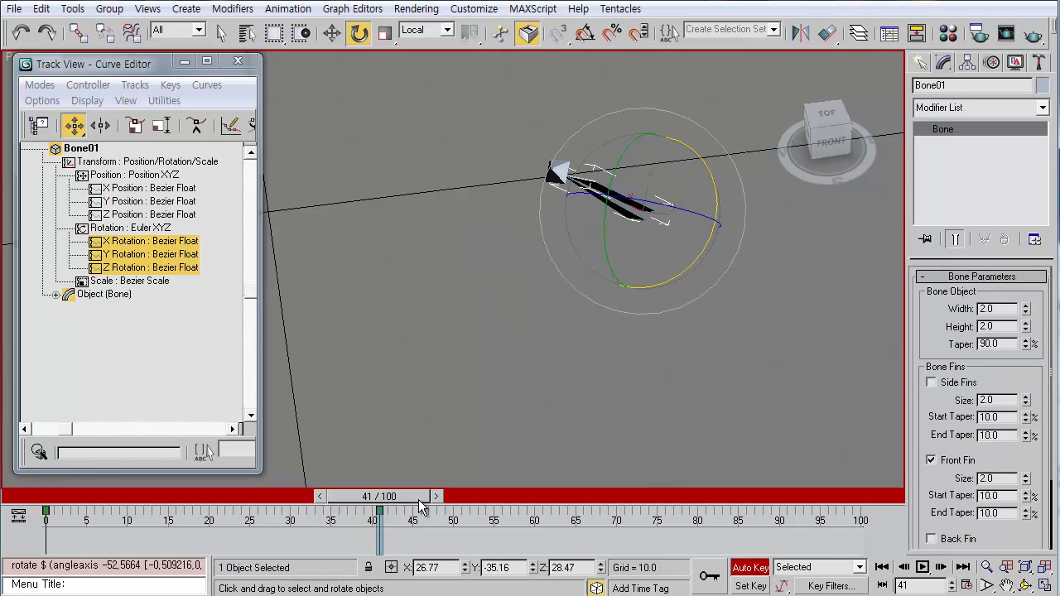
{"action": "left_click_drag", "start_coordinate": [418, 500], "coordinate": [112, 514]}
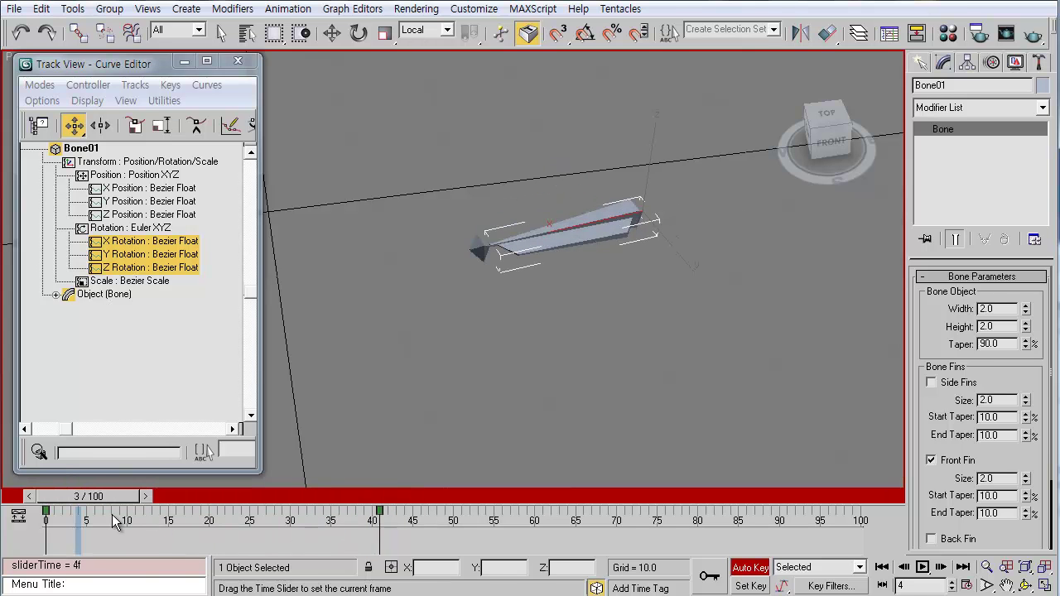
{"action": "key", "text": "e"}
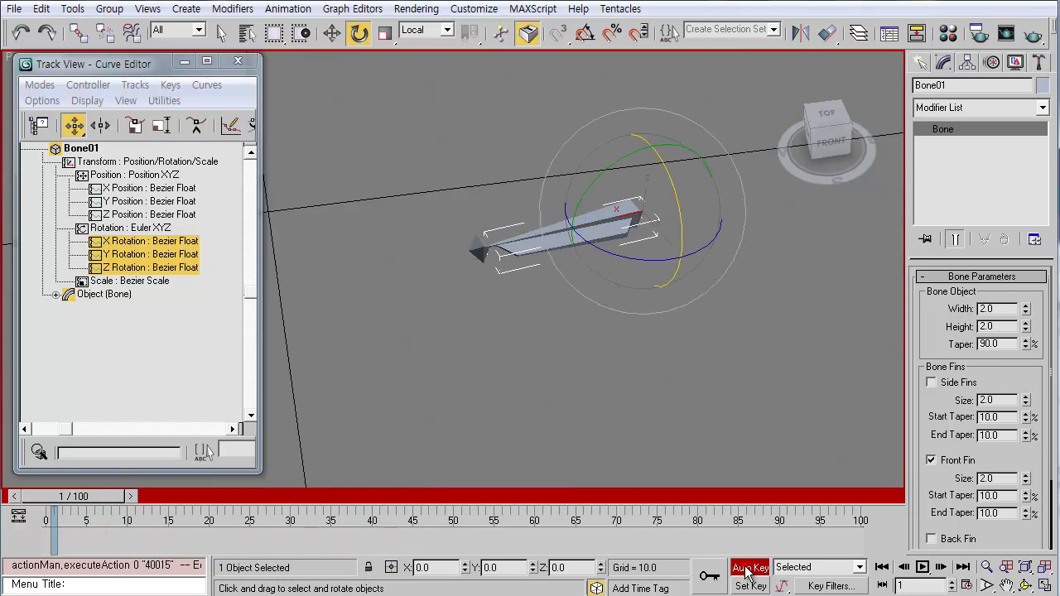
{"action": "left_click", "coordinate": [748, 568]}
At frame 0, add an HI Solver IK chain from Bone01 to the small end bone.
{"action": "left_click_drag", "start_coordinate": [104, 497], "coordinate": [96, 496]}
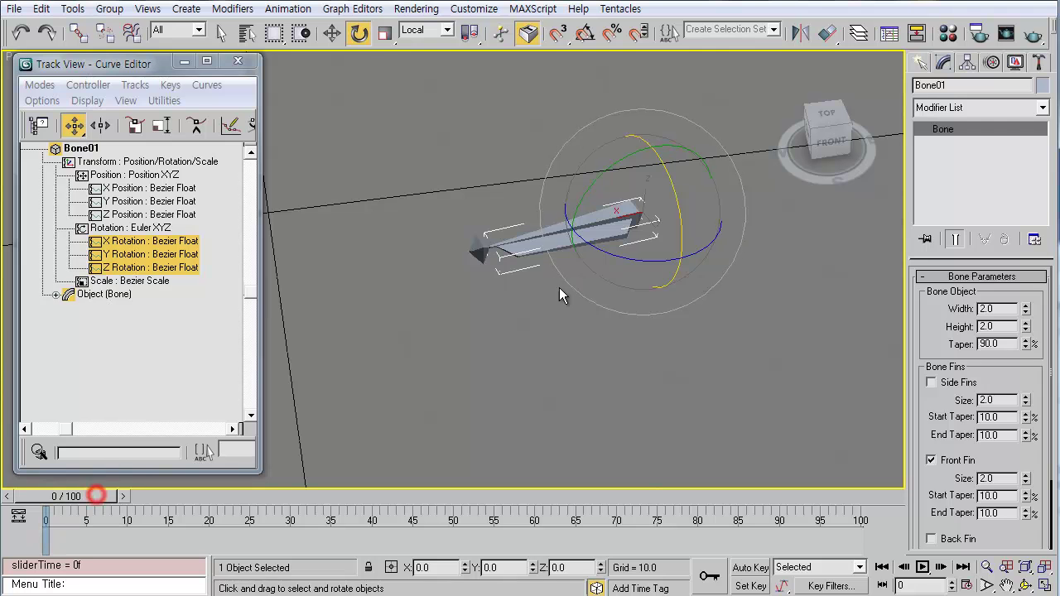
{"action": "left_click", "coordinate": [576, 363]}
{"action": "left_click", "coordinate": [602, 208]}
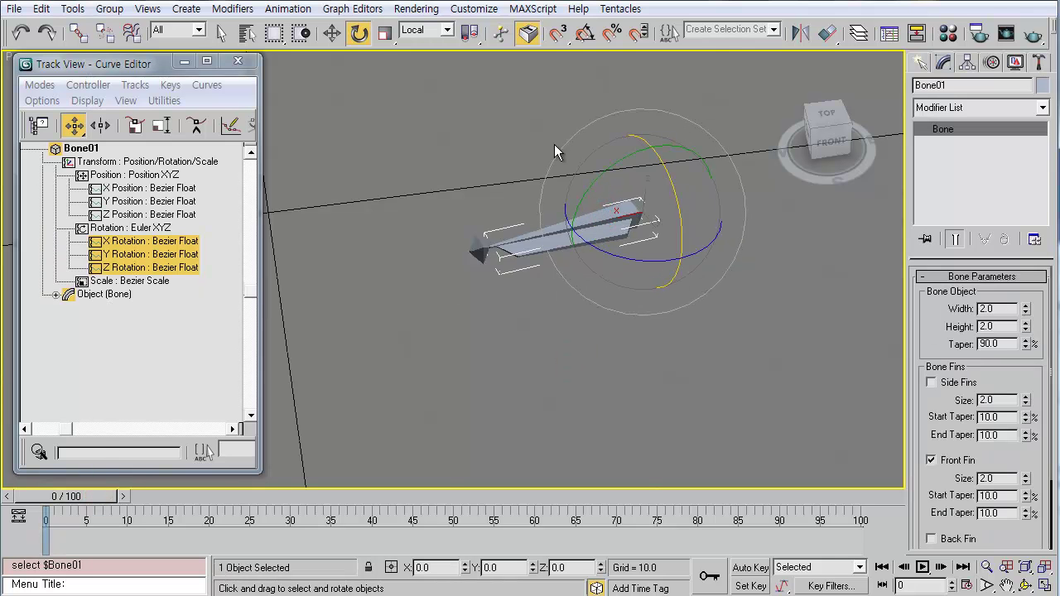
{"action": "left_click", "coordinate": [290, 9]}
{"action": "mouse_move", "coordinate": [315, 32]}
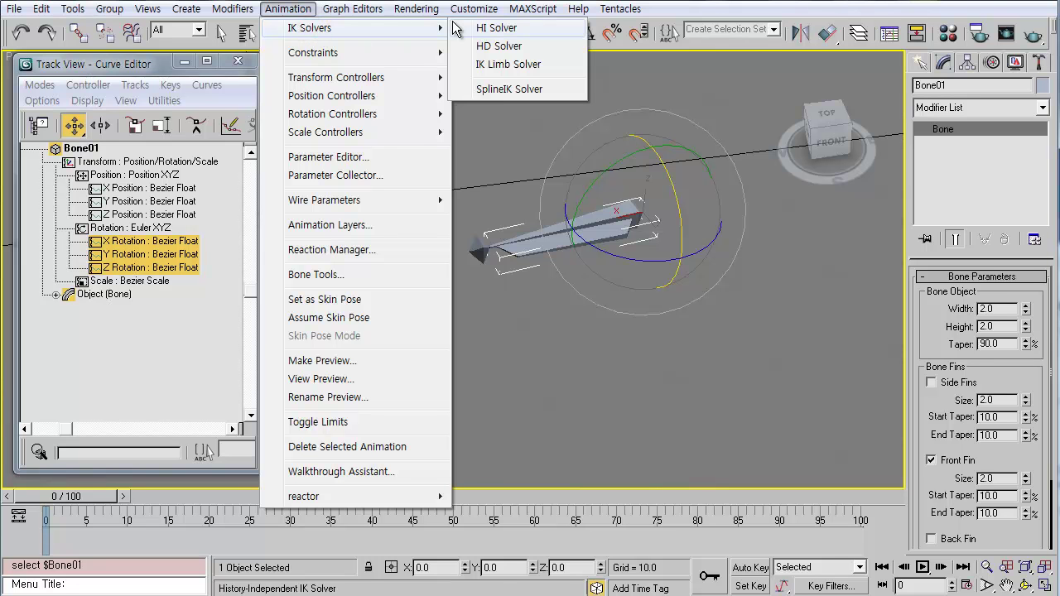
{"action": "left_click", "coordinate": [510, 30]}
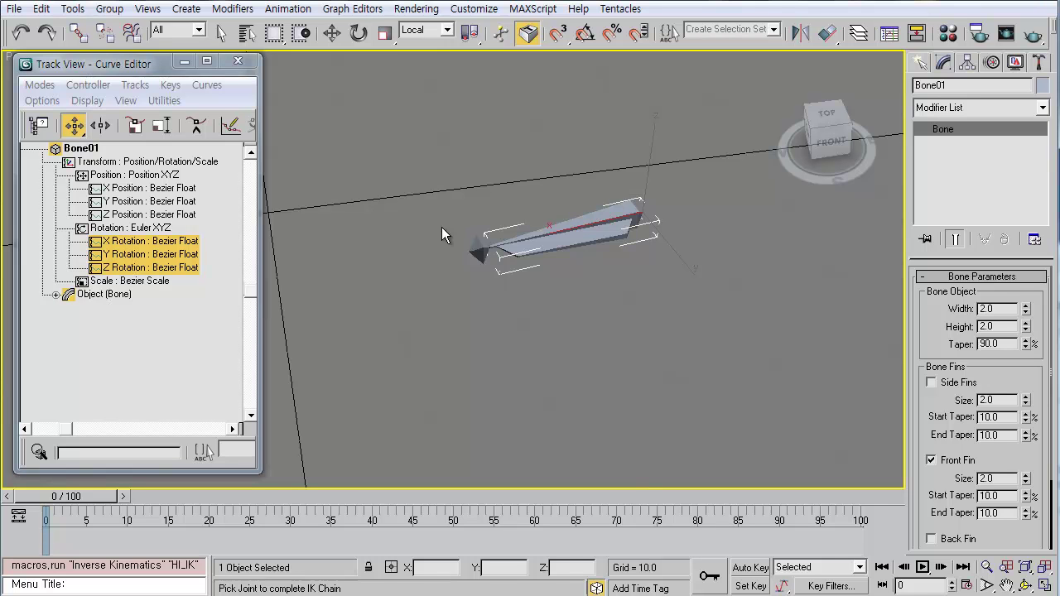
{"action": "left_click", "coordinate": [482, 247]}
Try moving the IK goal to test how Bone01 follows it, and undo the move.
{"action": "mouse_move", "coordinate": [584, 325]}
{"action": "middle_mouse_down", "text": "alt"}
{"action": "mouse_move", "coordinate": [564, 327]}
{"action": "mouse_move", "coordinate": [590, 329]}
{"action": "middle_mouse_up", "text": "alt"}
{"action": "left_click", "coordinate": [589, 329]}
{"action": "left_click", "coordinate": [630, 249]}
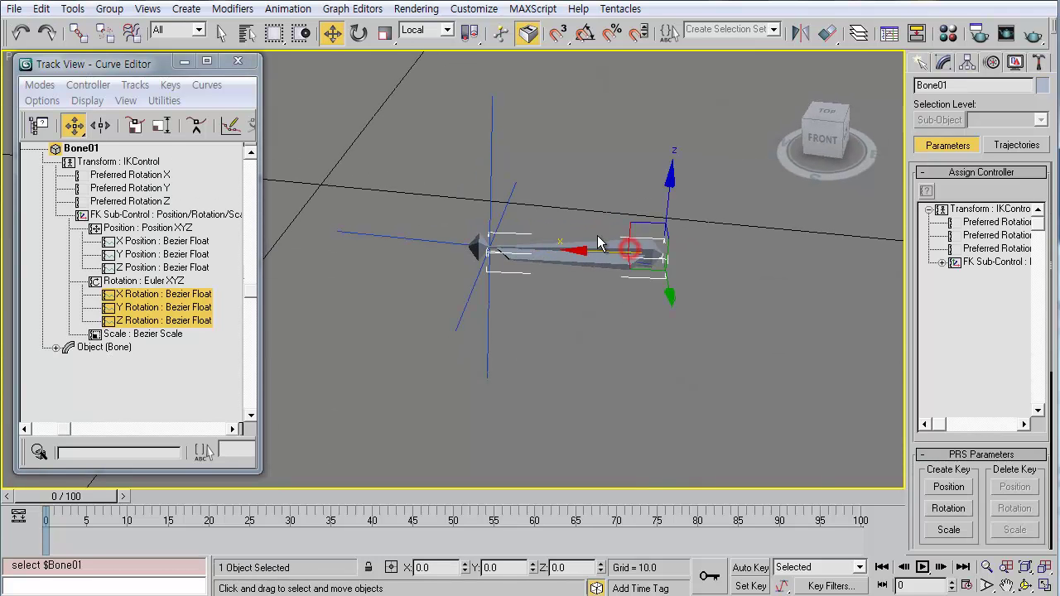
{"action": "left_click", "coordinate": [506, 199]}
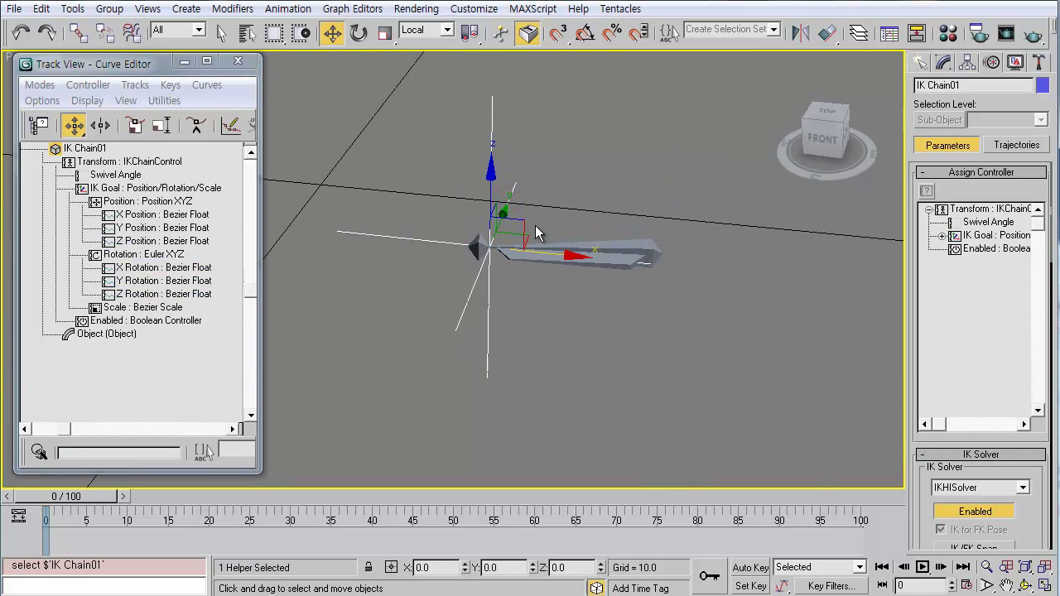
{"action": "mouse_move", "coordinate": [534, 227]}
{"action": "left_mouse_down"}
{"action": "mouse_move", "coordinate": [600, 119]}
{"action": "mouse_move", "coordinate": [501, 377]}
{"action": "mouse_move", "coordinate": [505, 247]}
{"action": "mouse_move", "coordinate": [435, 143]}
{"action": "mouse_move", "coordinate": [541, 100]}
{"action": "mouse_move", "coordinate": [497, 264]}
{"action": "mouse_move", "coordinate": [526, 141]}
{"action": "mouse_move", "coordinate": [516, 238]}
{"action": "left_mouse_up"}
{"action": "key", "text": "ctrl+z"}
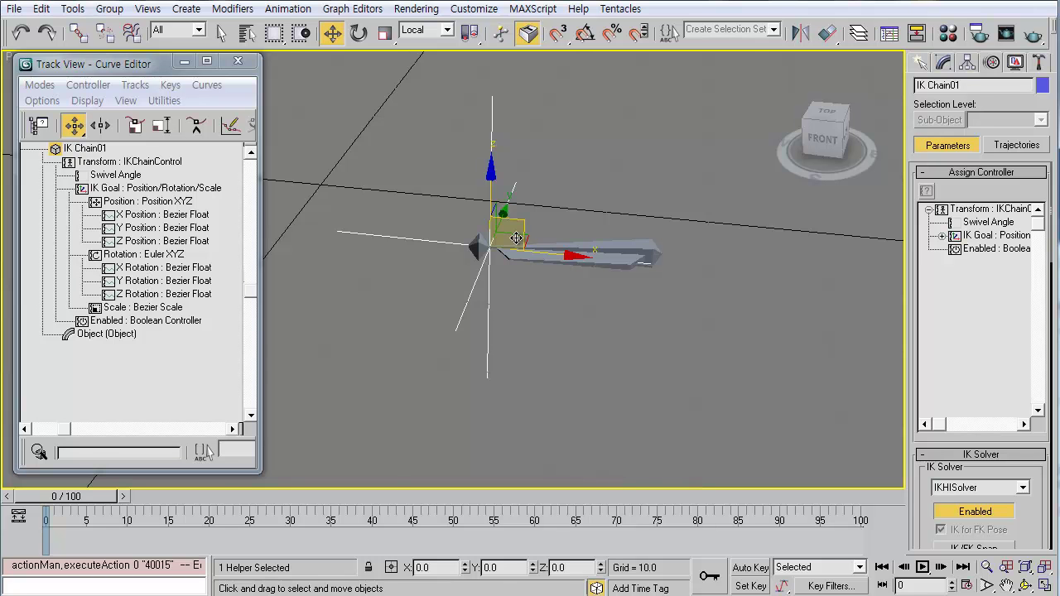
Create a Point helper in front of the bone, displayed as a Box without the Cross, with size 14.44.
{"action": "middle_click_drag", "start_coordinate": [538, 234], "coordinate": [595, 254], "text": "alt"}
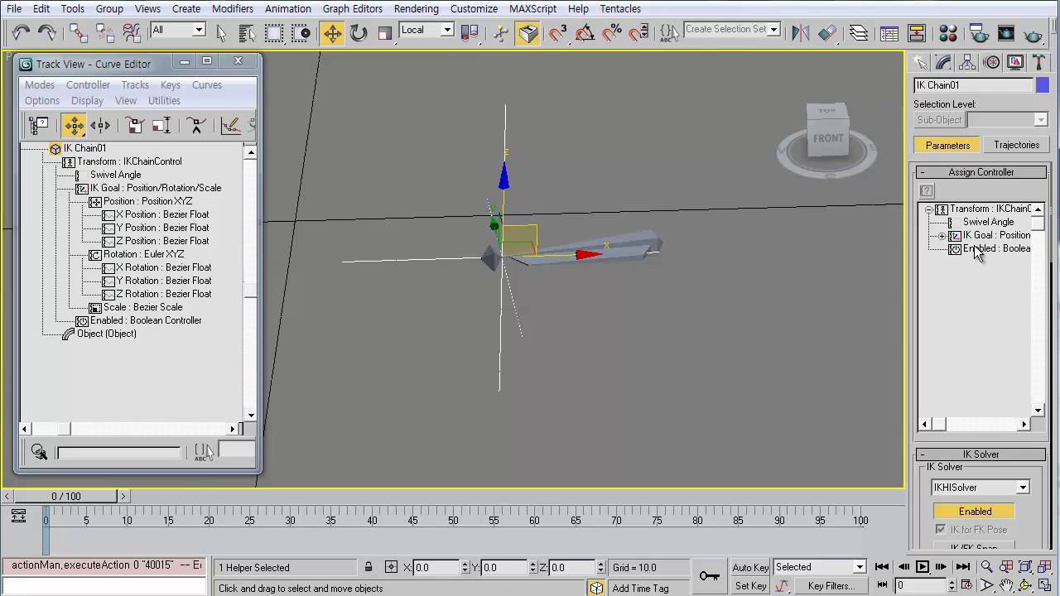
{"action": "left_click", "coordinate": [920, 63]}
{"action": "middle_click_drag", "start_coordinate": [668, 180], "coordinate": [625, 164]}
{"action": "left_click", "coordinate": [1003, 90]}
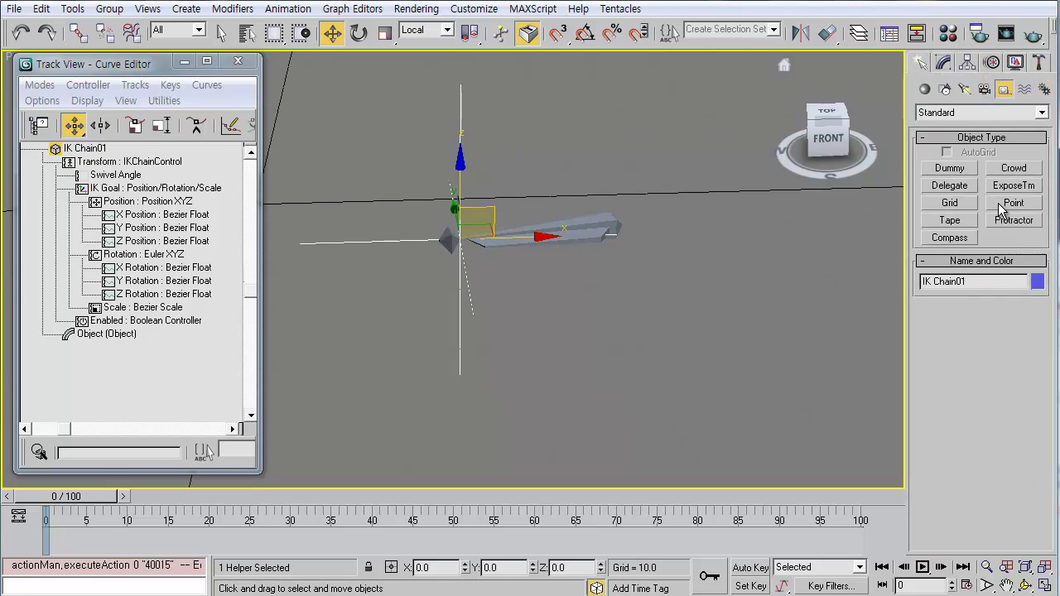
{"action": "left_click", "coordinate": [1013, 203]}
{"action": "left_click", "coordinate": [617, 328]}
{"action": "left_click", "coordinate": [949, 385]}
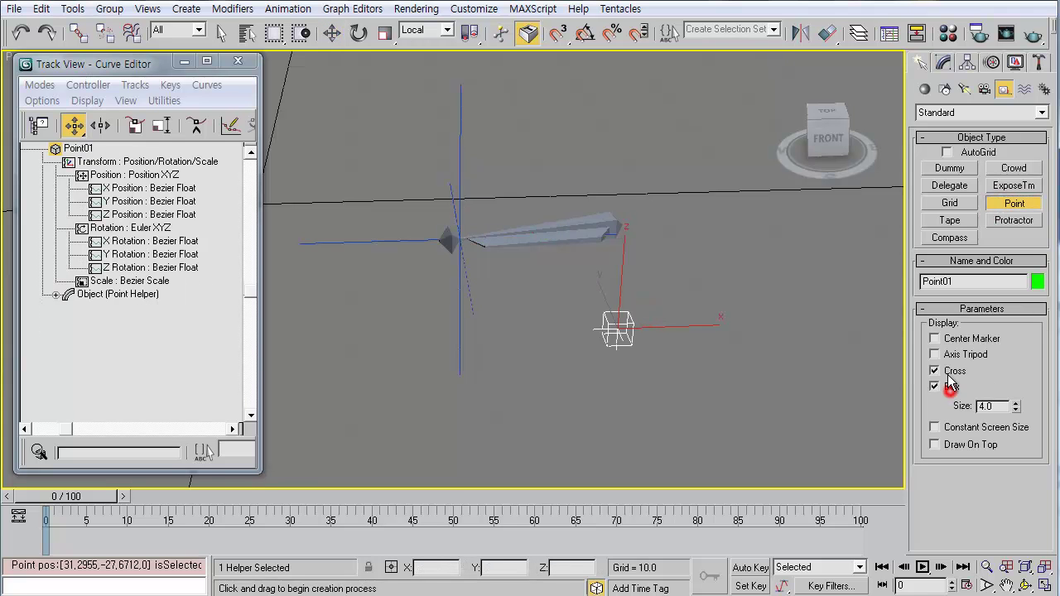
{"action": "left_click", "coordinate": [935, 371]}
{"action": "left_click_drag", "start_coordinate": [1015, 406], "coordinate": [1018, 398]}
{"action": "middle_click_drag", "start_coordinate": [530, 252], "coordinate": [539, 273]}
Align the point helper to IK Chain01 in X, Y and Z position, pivot to pivot, with matching orientation on all axes.
{"action": "key", "text": "alt+a"}
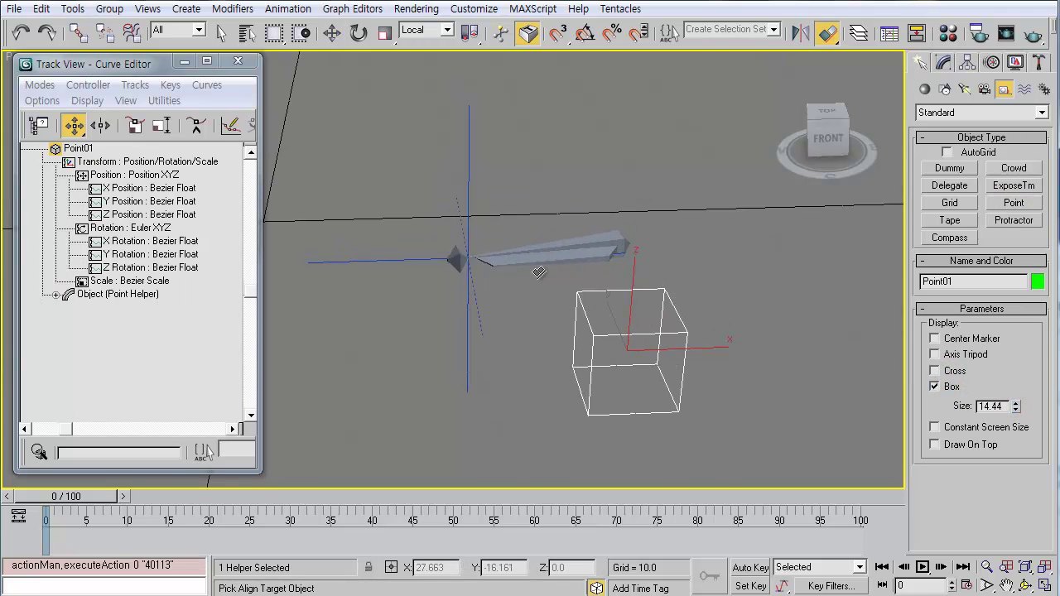
{"action": "left_click", "coordinate": [452, 260]}
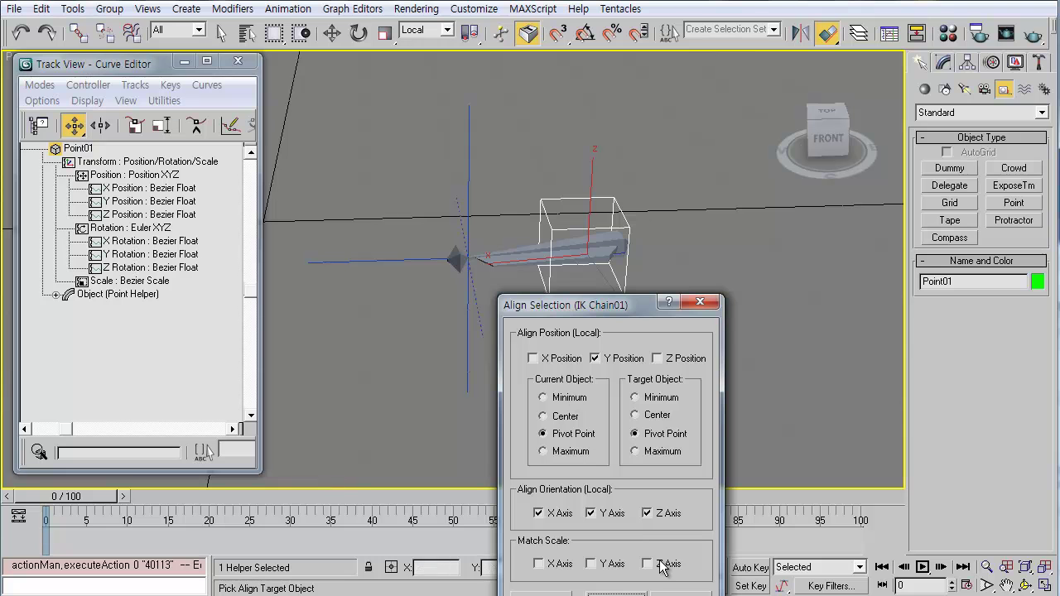
{"action": "left_click", "coordinate": [538, 359]}
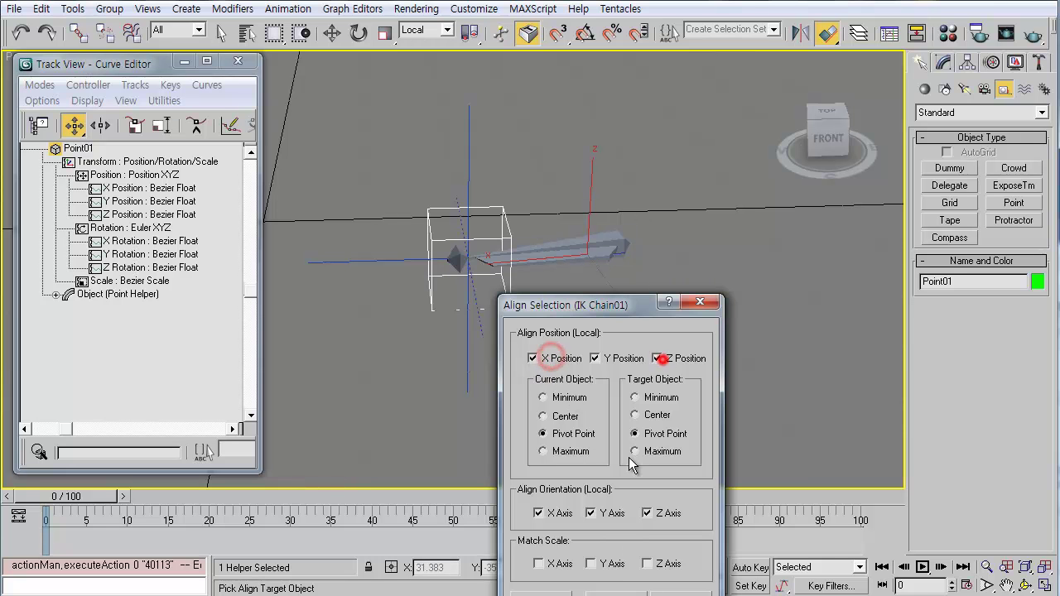
{"action": "left_click", "coordinate": [659, 358]}
{"action": "key", "text": "Return"}
Link IK Chain01 to the Point01 helper as its parent.
{"action": "middle_click_drag", "start_coordinate": [652, 267], "coordinate": [607, 294], "text": "alt"}
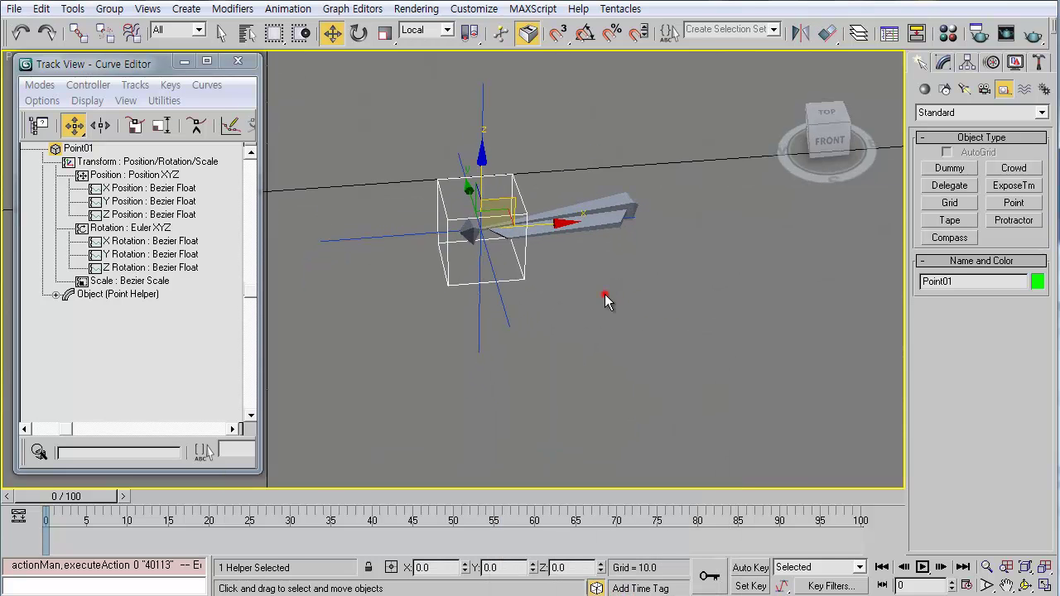
{"action": "left_click", "coordinate": [605, 295]}
{"action": "left_click", "coordinate": [516, 259]}
{"action": "left_click", "coordinate": [463, 132]}
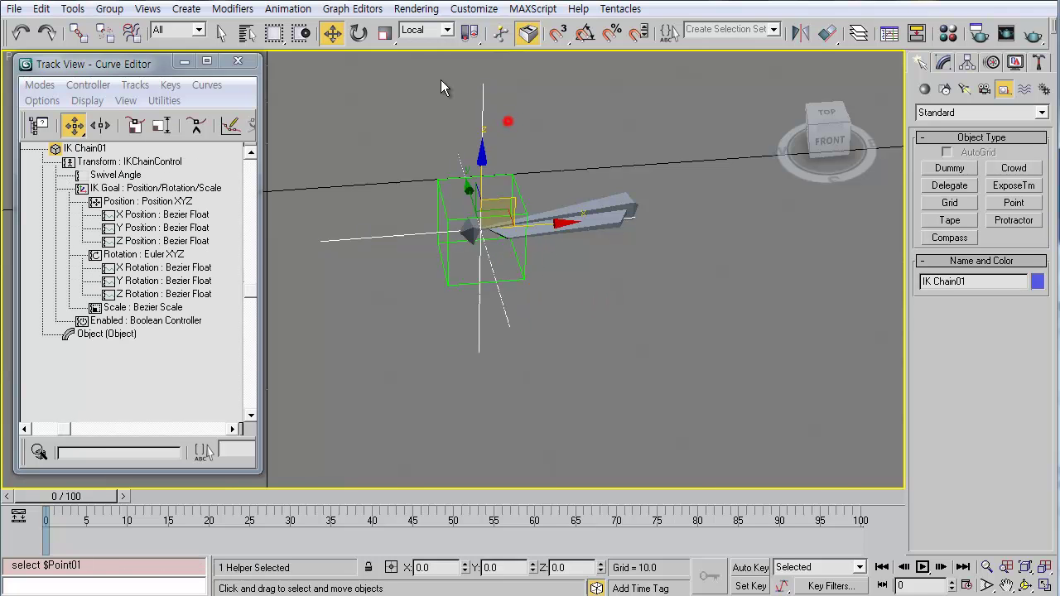
{"action": "left_click", "coordinate": [620, 198], "text": "ctrl"}
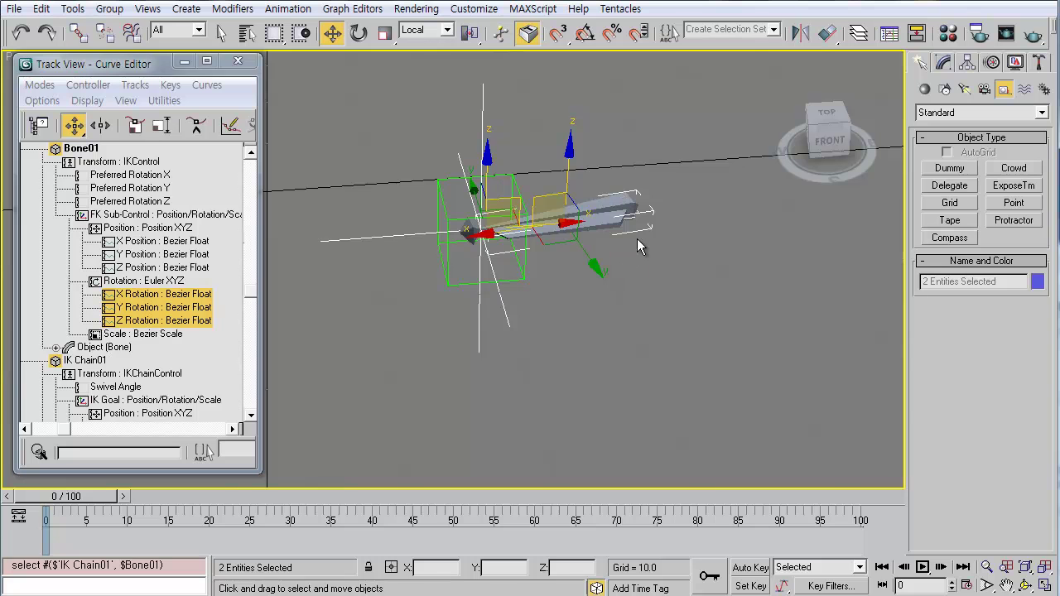
{"action": "left_click", "coordinate": [606, 296]}
{"action": "left_click", "coordinate": [517, 191]}
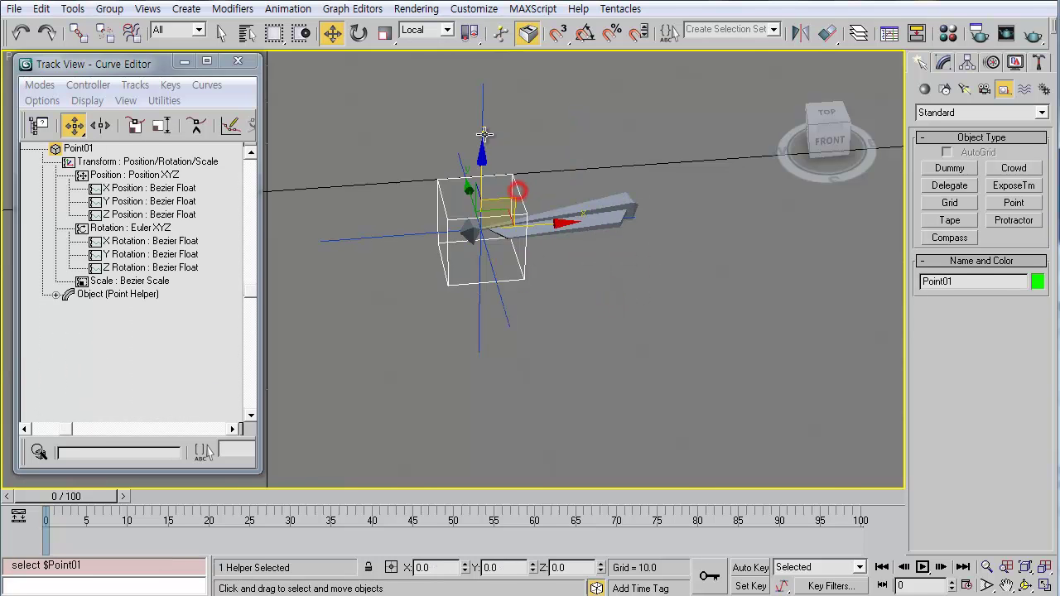
{"action": "left_click", "coordinate": [483, 125]}
{"action": "key", "text": "h"}
{"action": "left_click_drag", "start_coordinate": [483, 120], "coordinate": [496, 240]}
Try moving the point helper to test its link with the IK chain, and undo the move.
{"action": "left_click", "coordinate": [542, 293]}
{"action": "left_click", "coordinate": [526, 276]}
{"action": "key", "text": "w"}
{"action": "key", "text": "ctrl+z"}
{"action": "middle_click_drag", "start_coordinate": [501, 280], "coordinate": [504, 229], "text": "alt"}
{"action": "left_click_drag", "start_coordinate": [505, 230], "coordinate": [502, 251]}
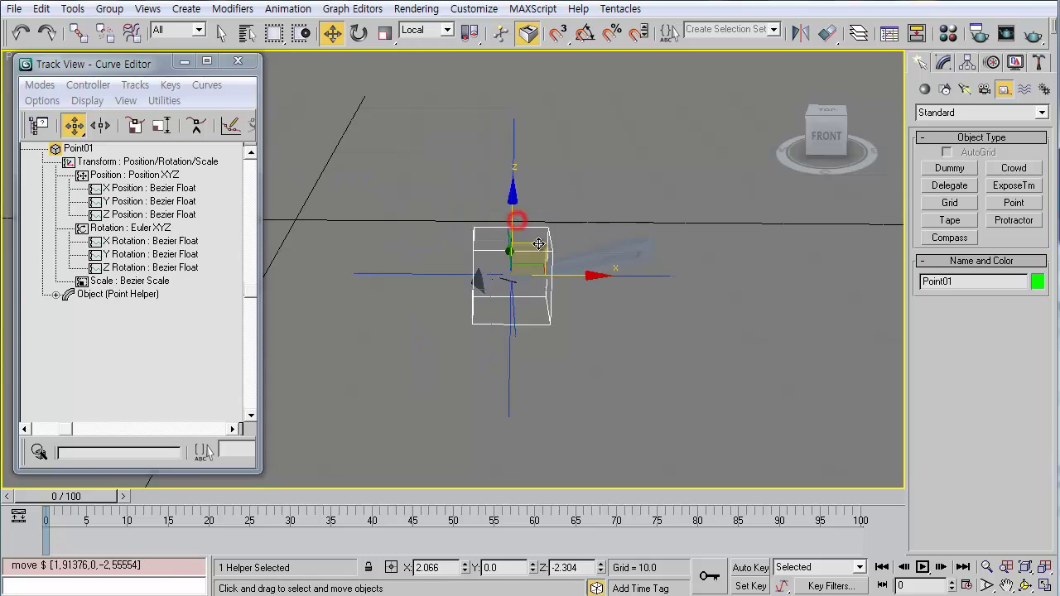
{"action": "key", "text": "ctrl+z"}
Turn on Auto Key and raise the point helper about 8 units along Z at frame 12.
{"action": "left_click", "coordinate": [750, 569]}
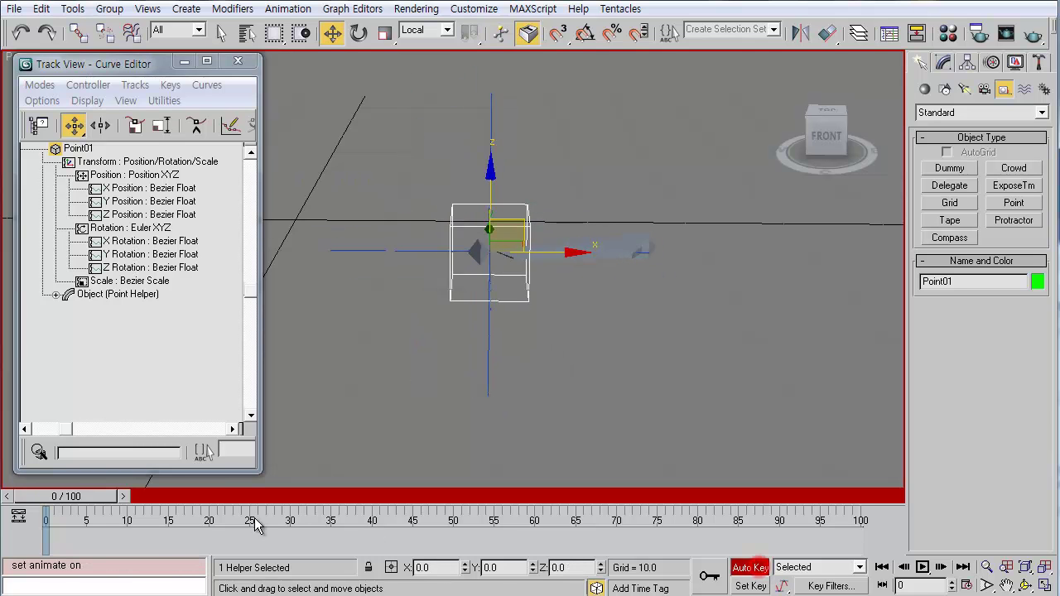
{"action": "left_click_drag", "start_coordinate": [71, 496], "coordinate": [163, 497]}
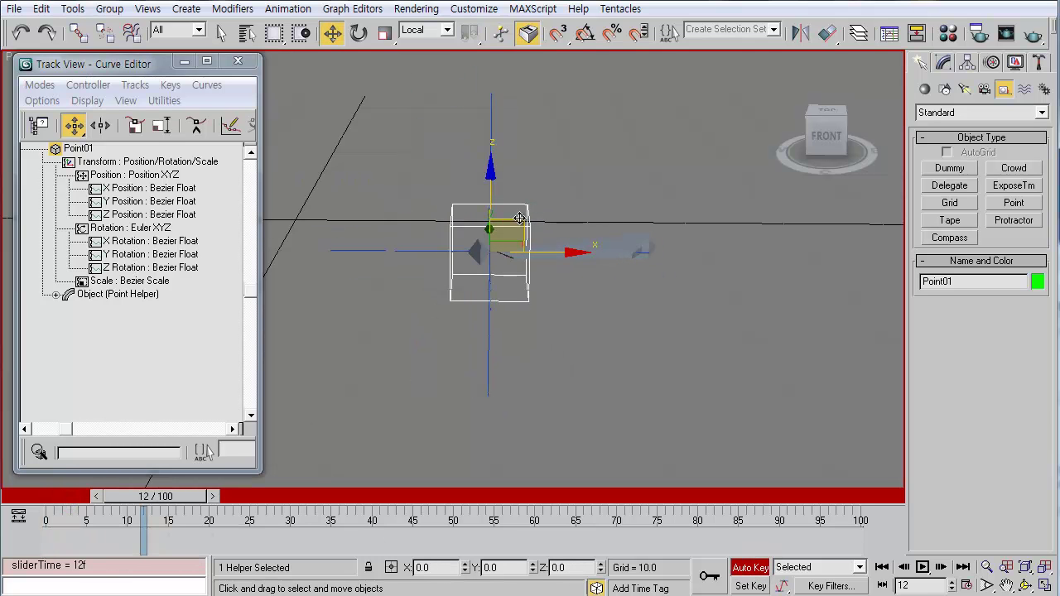
{"action": "left_click_drag", "start_coordinate": [520, 218], "coordinate": [522, 144]}
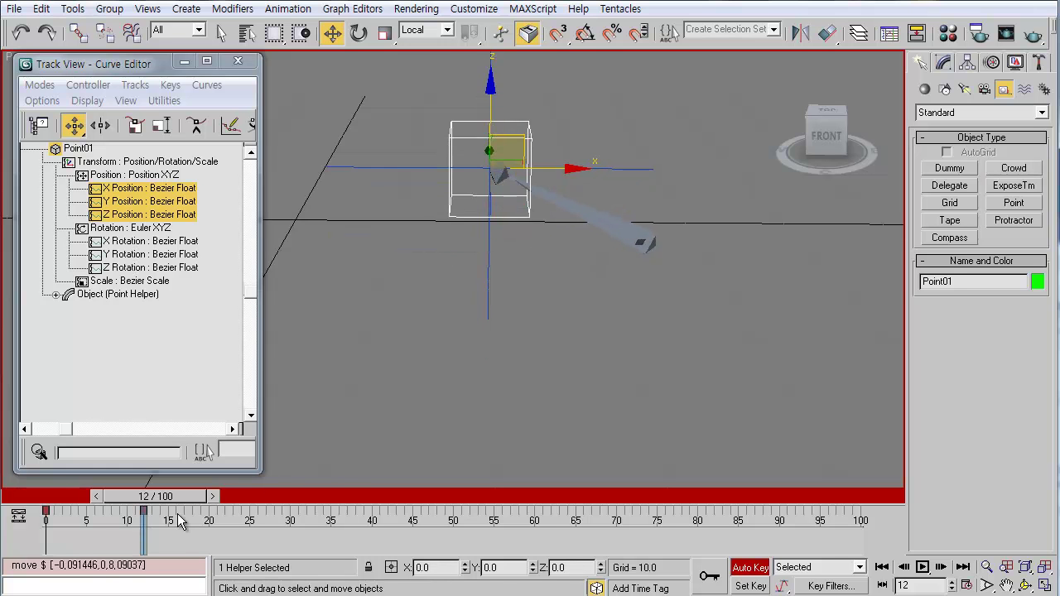
Lower the point helper about 15 units along Z at frame 21, and copy its first key to frame 28.
{"action": "left_click_drag", "start_coordinate": [170, 496], "coordinate": [236, 496]}
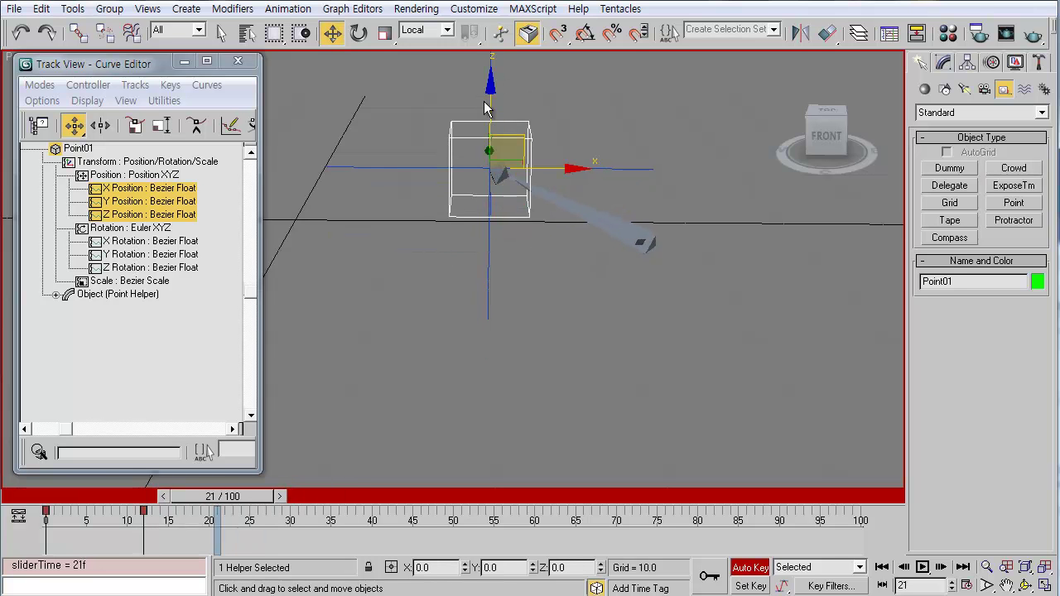
{"action": "left_click_drag", "start_coordinate": [488, 108], "coordinate": [488, 258]}
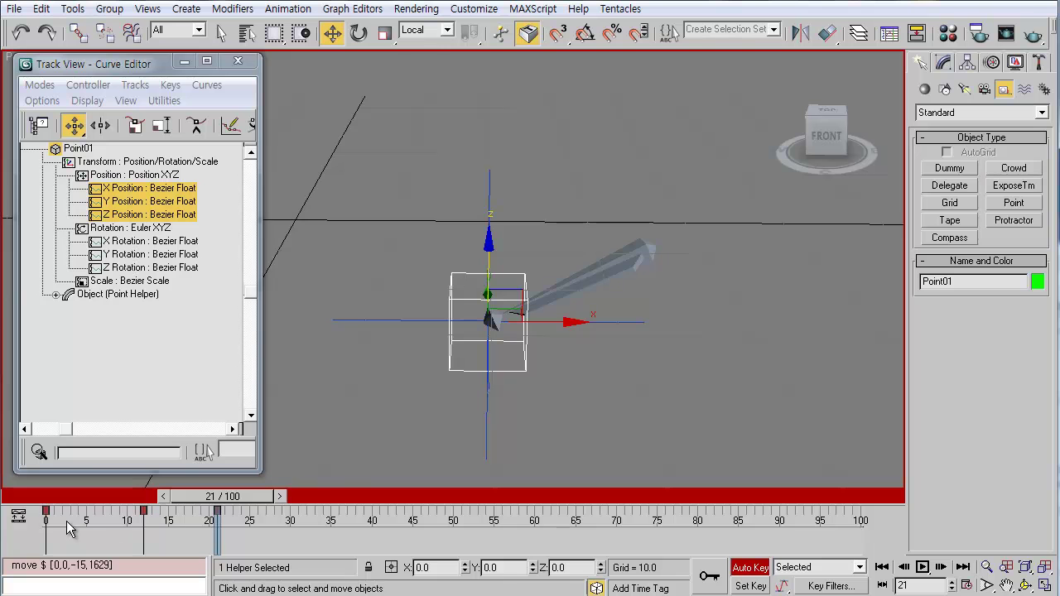
{"action": "left_click_drag", "start_coordinate": [22, 520], "coordinate": [274, 512]}
{"action": "left_click_drag", "start_coordinate": [268, 497], "coordinate": [250, 512]}
{"action": "key", "text": "w"}
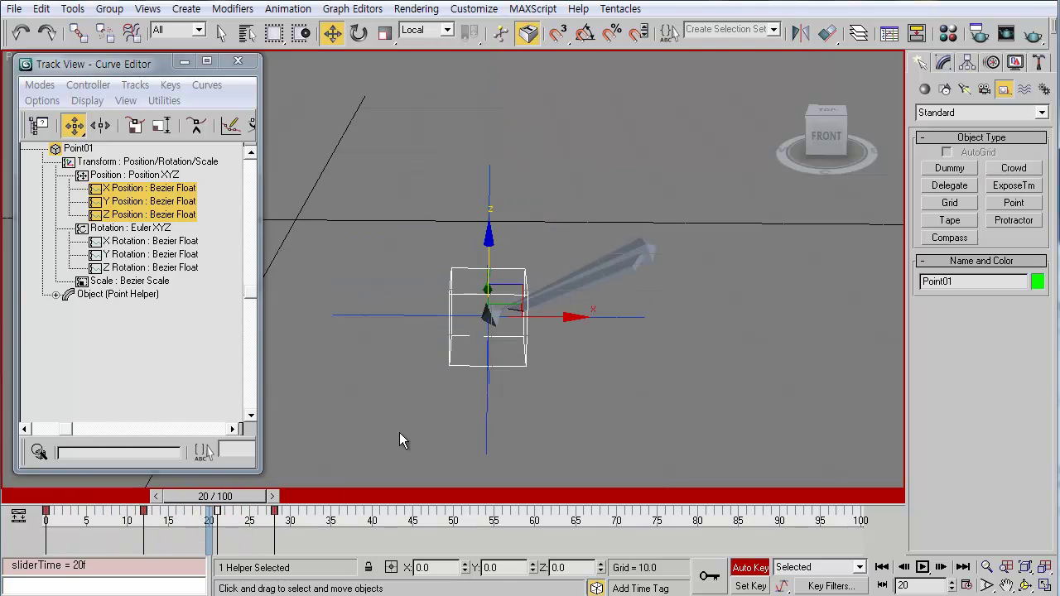
Review the helper, bone and IK chain by selecting each in turn, with edged faces shown in the viewport.
{"action": "left_click", "coordinate": [560, 392]}
{"action": "left_click", "coordinate": [520, 353]}
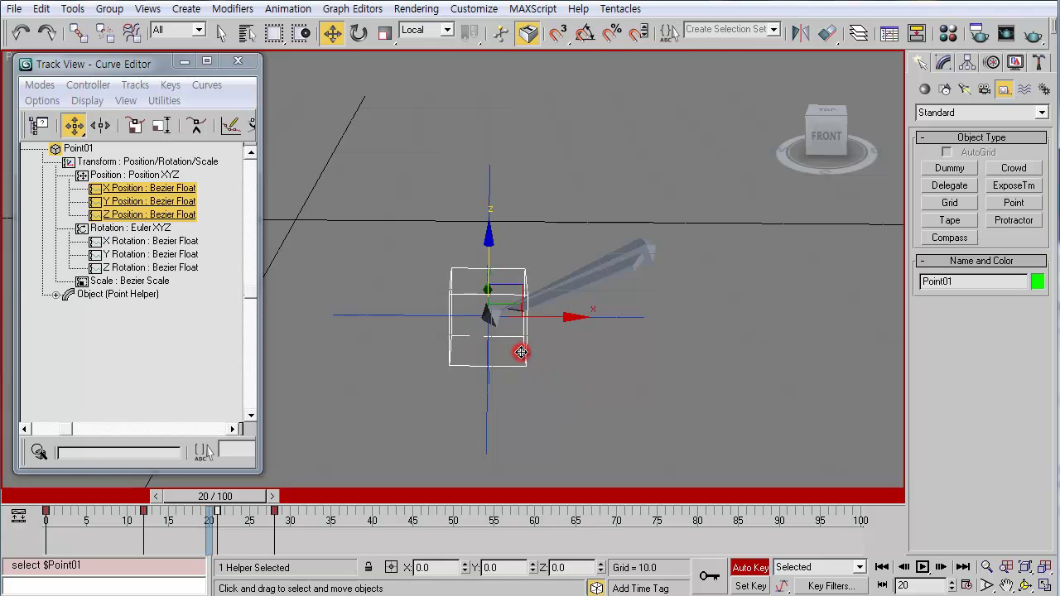
{"action": "left_click", "coordinate": [622, 256]}
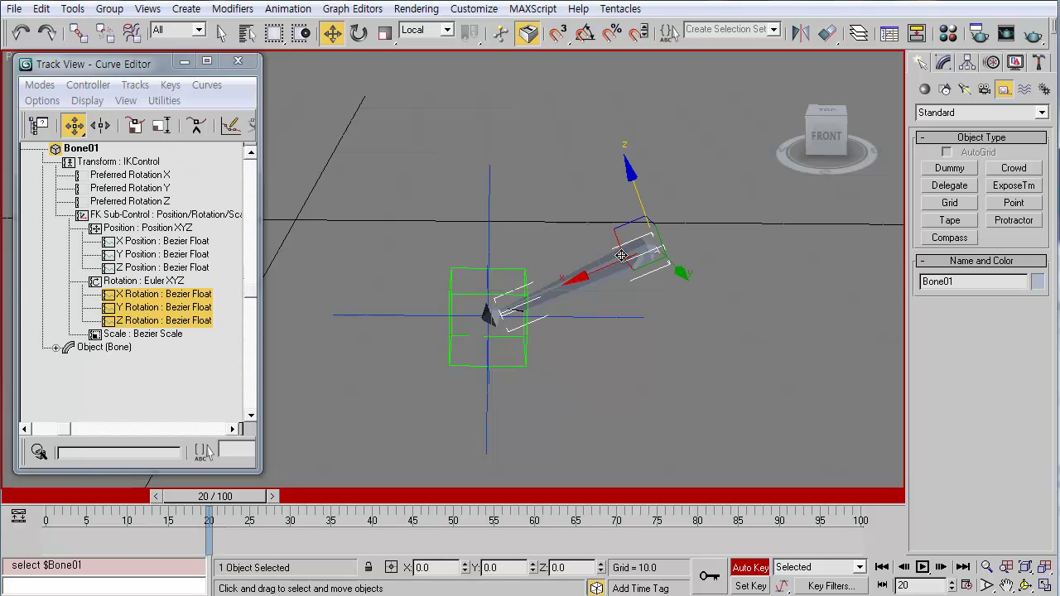
{"action": "left_click", "coordinate": [672, 308]}
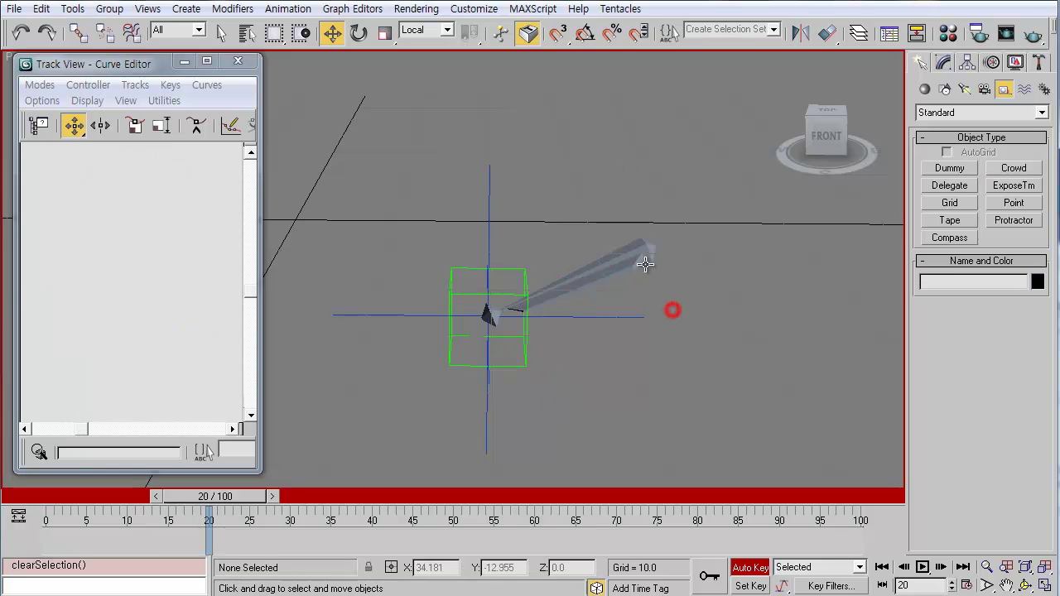
{"action": "left_click", "coordinate": [635, 246]}
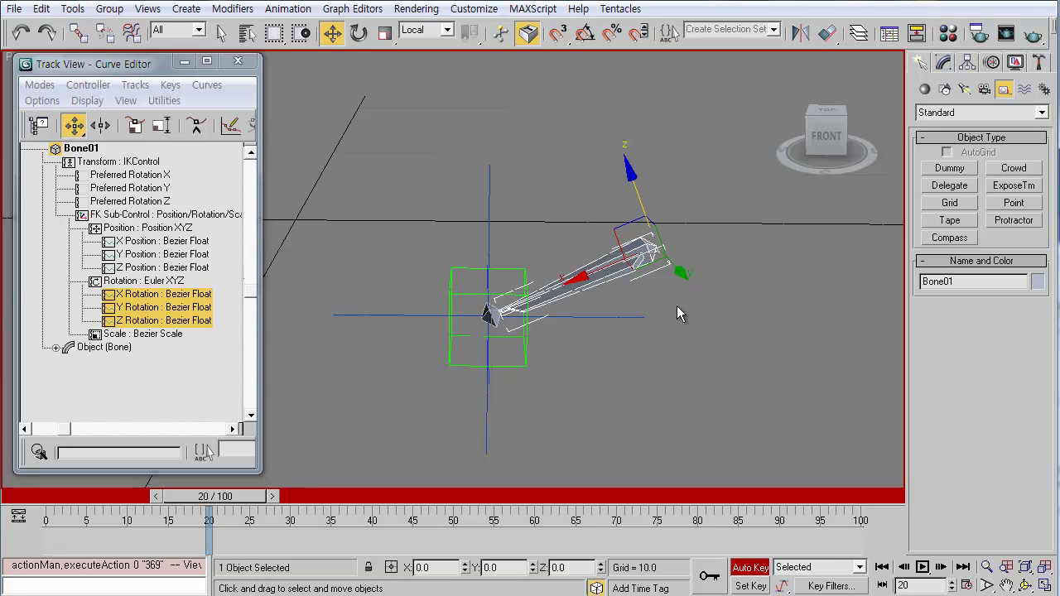
{"action": "left_click", "coordinate": [570, 359]}
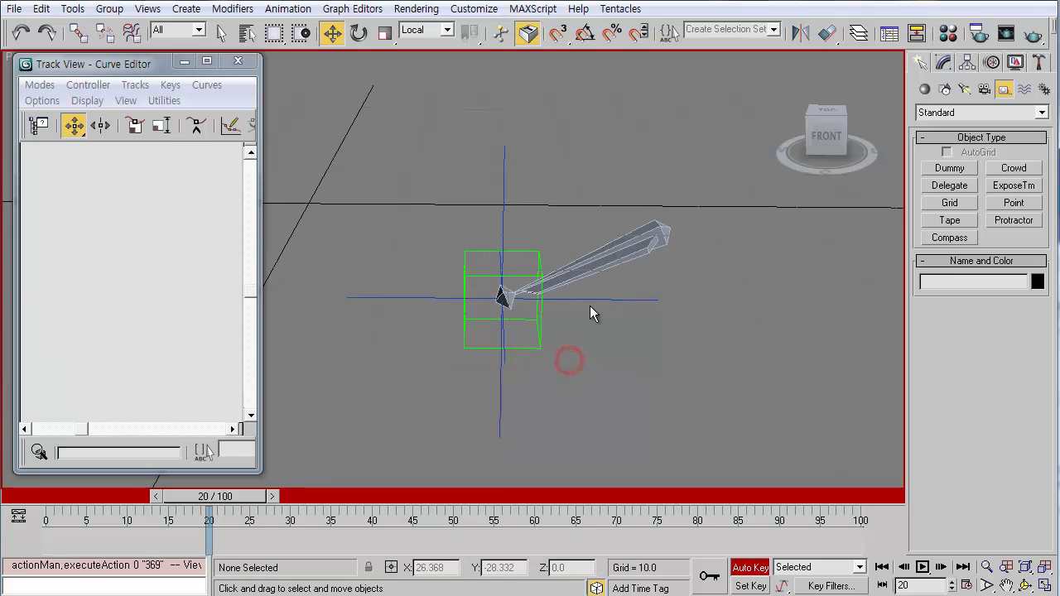
{"action": "left_click", "coordinate": [540, 340]}
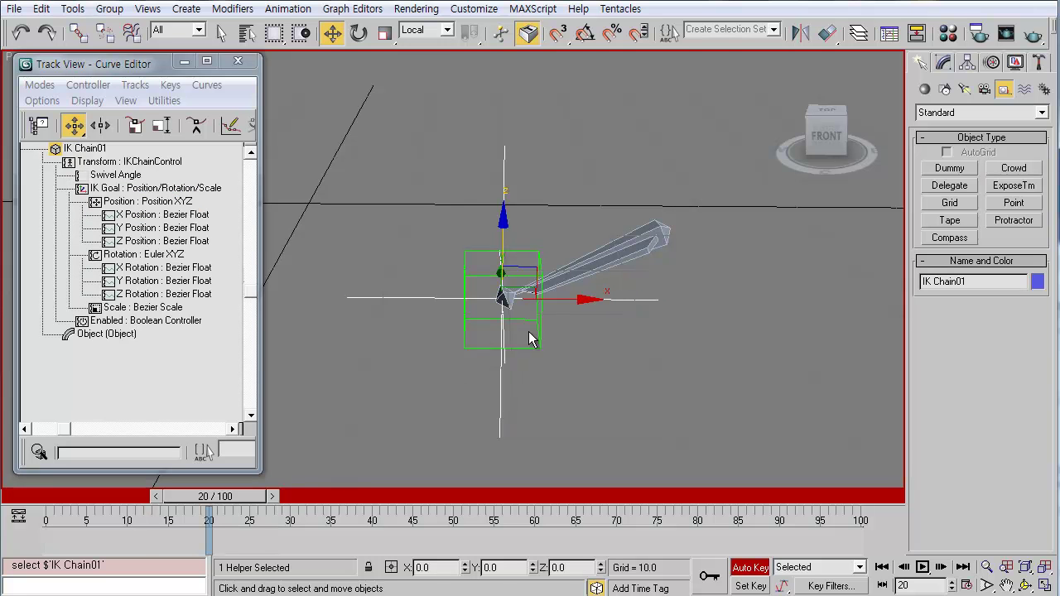
Delete the point helper's keys at frames 21 and 28.
{"action": "left_click", "coordinate": [472, 349]}
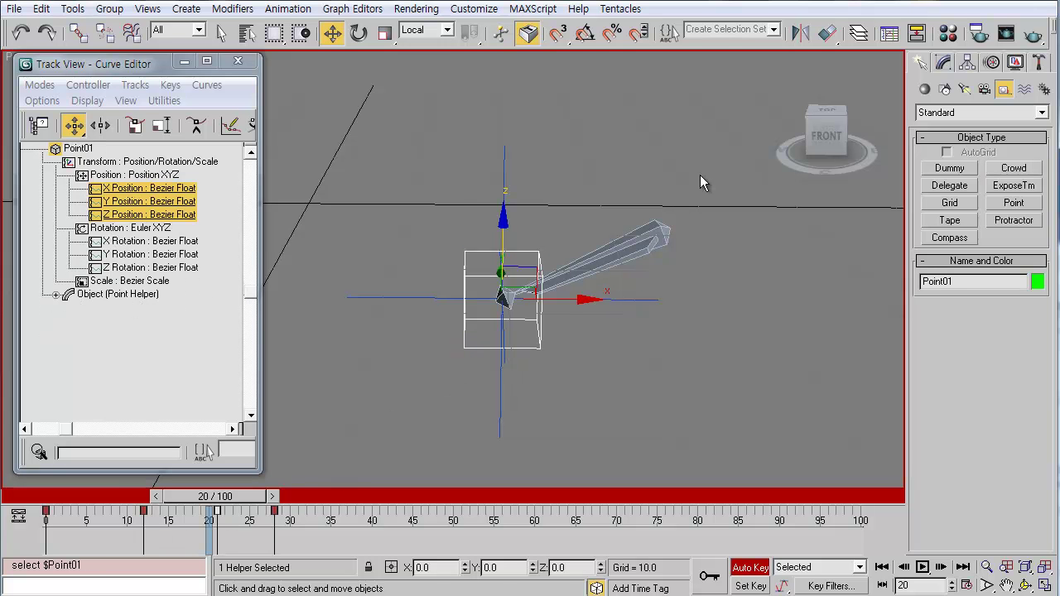
{"action": "left_click", "coordinate": [943, 63]}
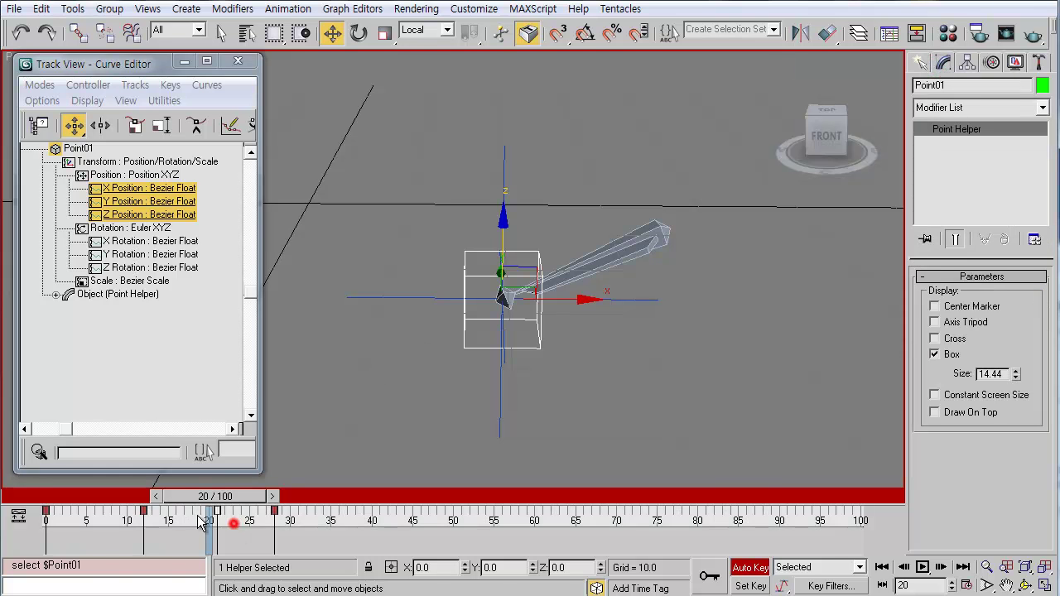
{"action": "key", "text": "Delete"}
{"action": "left_click_drag", "start_coordinate": [244, 506], "coordinate": [331, 501]}
{"action": "key", "text": "Delete"}
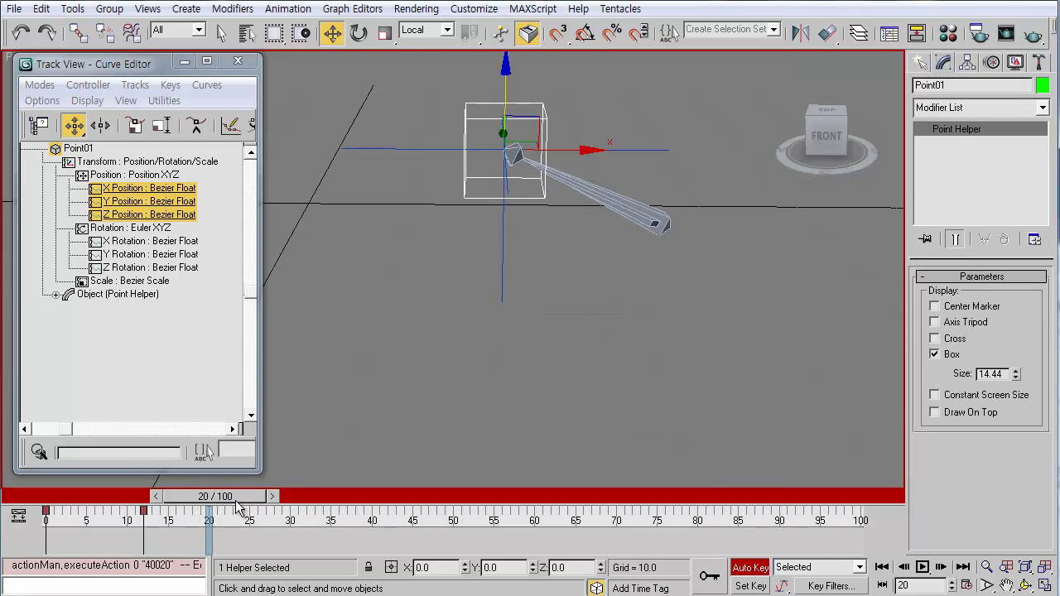
{"action": "mouse_move", "coordinate": [236, 501]}
{"action": "left_mouse_down"}
{"action": "mouse_move", "coordinate": [72, 502]}
{"action": "mouse_move", "coordinate": [235, 501]}
{"action": "left_mouse_up"}
Copy the point helper's frame 0 key to frame 16, and turn Auto Key off.
{"action": "left_click_drag", "start_coordinate": [71, 509], "coordinate": [220, 523]}
{"action": "key", "text": "w"}
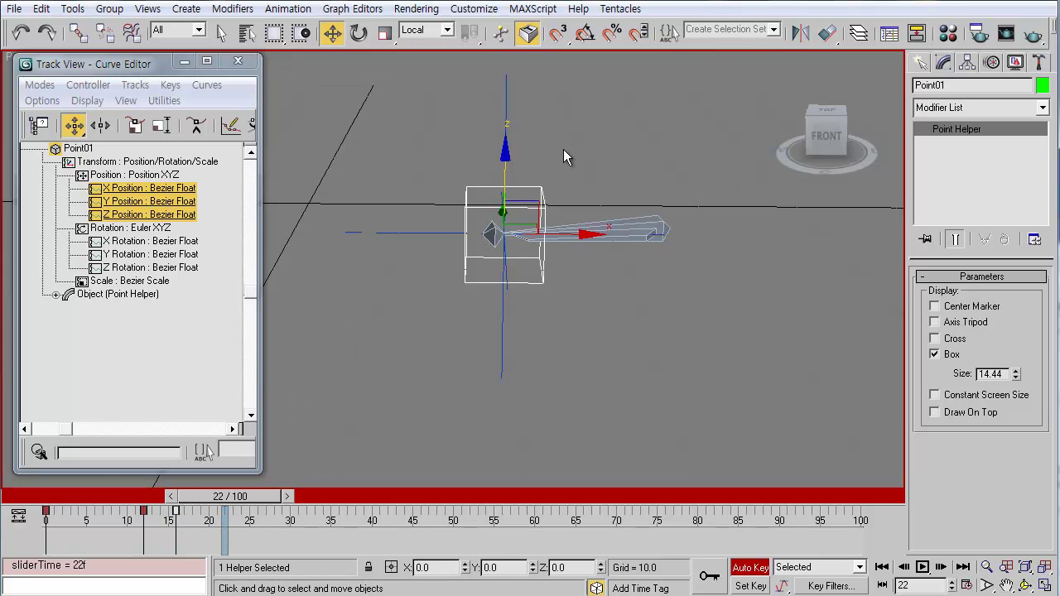
{"action": "left_click", "coordinate": [742, 570]}
Assign a Spring controller to the position track of the IK chain's goal.
{"action": "left_click", "coordinate": [538, 115]}
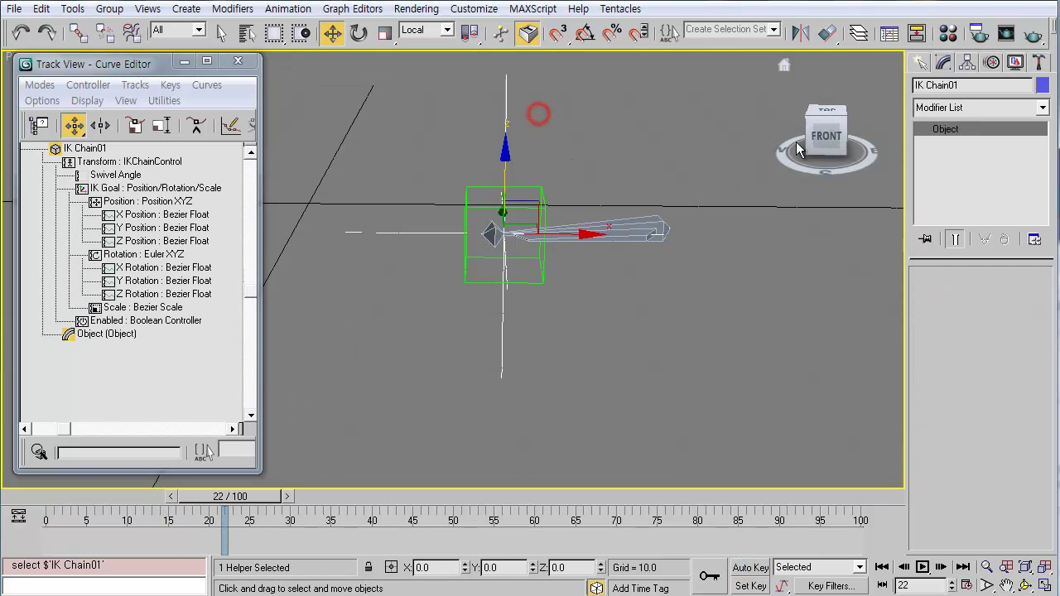
{"action": "left_click", "coordinate": [991, 63]}
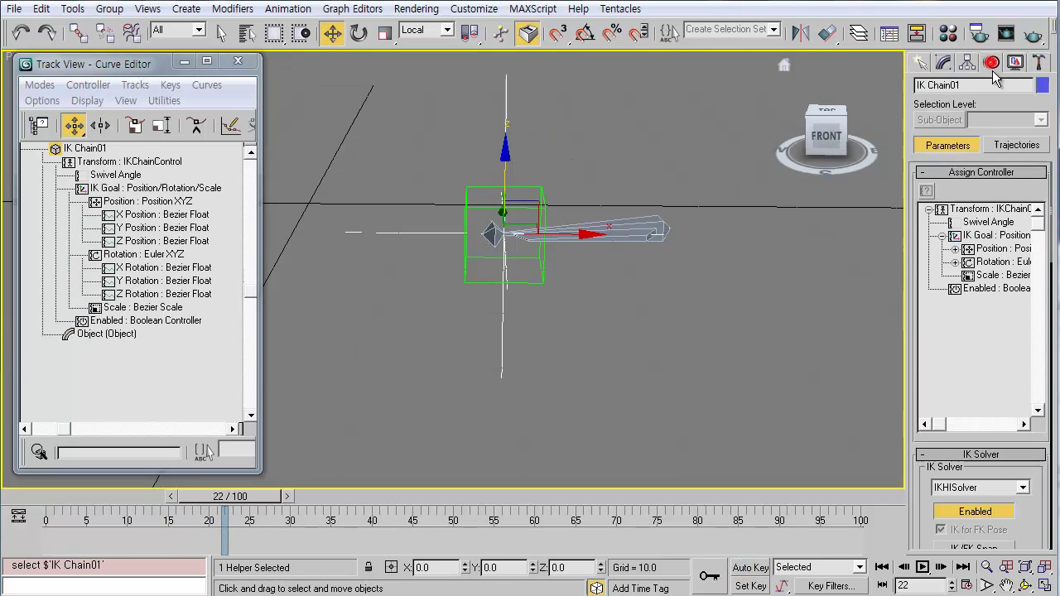
{"action": "left_click", "coordinate": [988, 248]}
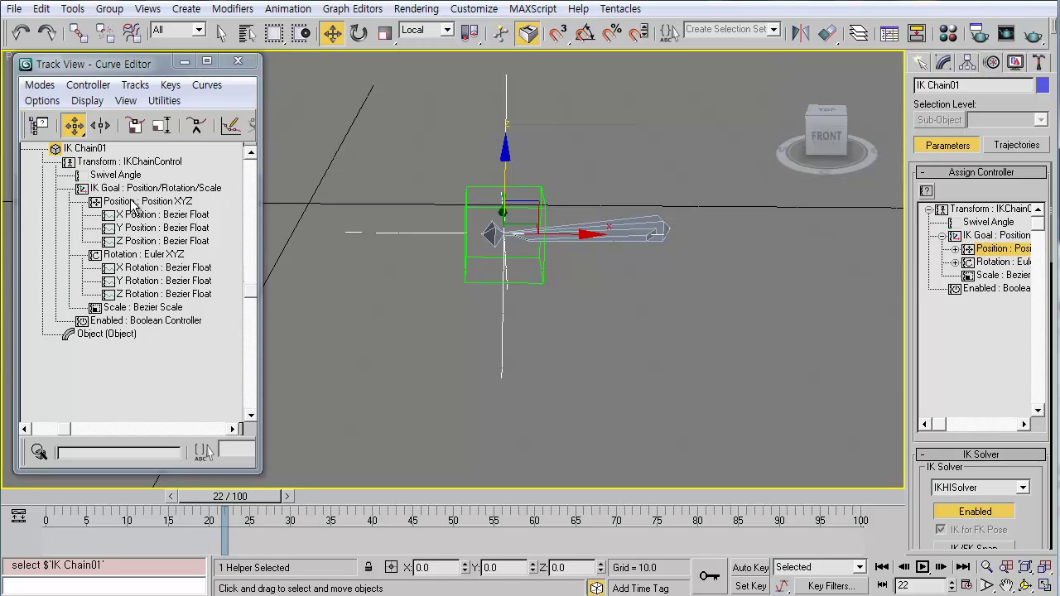
{"action": "left_click", "coordinate": [133, 201]}
{"action": "left_click", "coordinate": [554, 120]}
{"action": "left_click", "coordinate": [544, 104]}
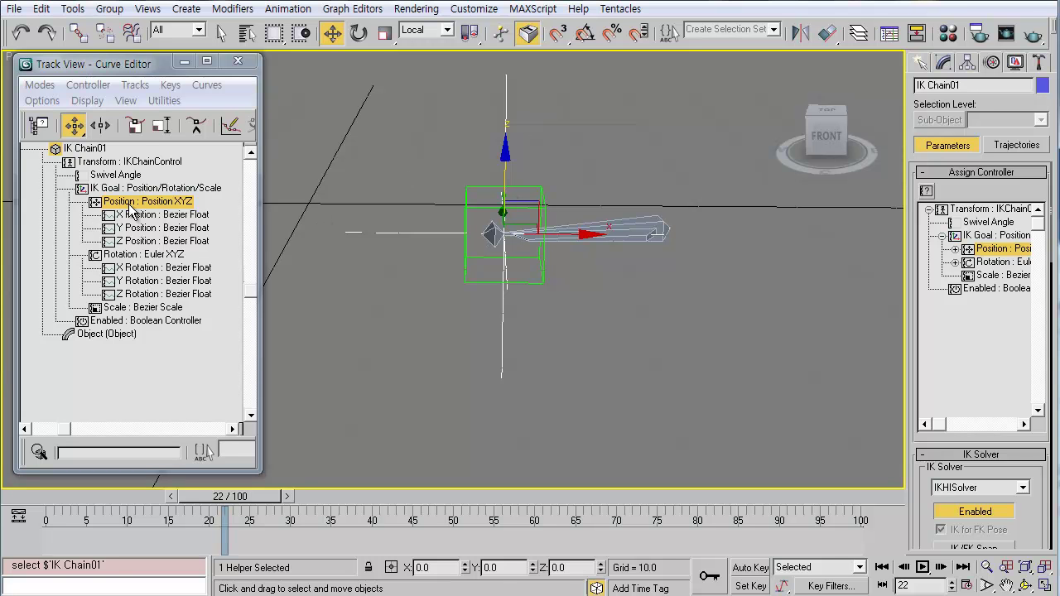
{"action": "left_click", "coordinate": [88, 84]}
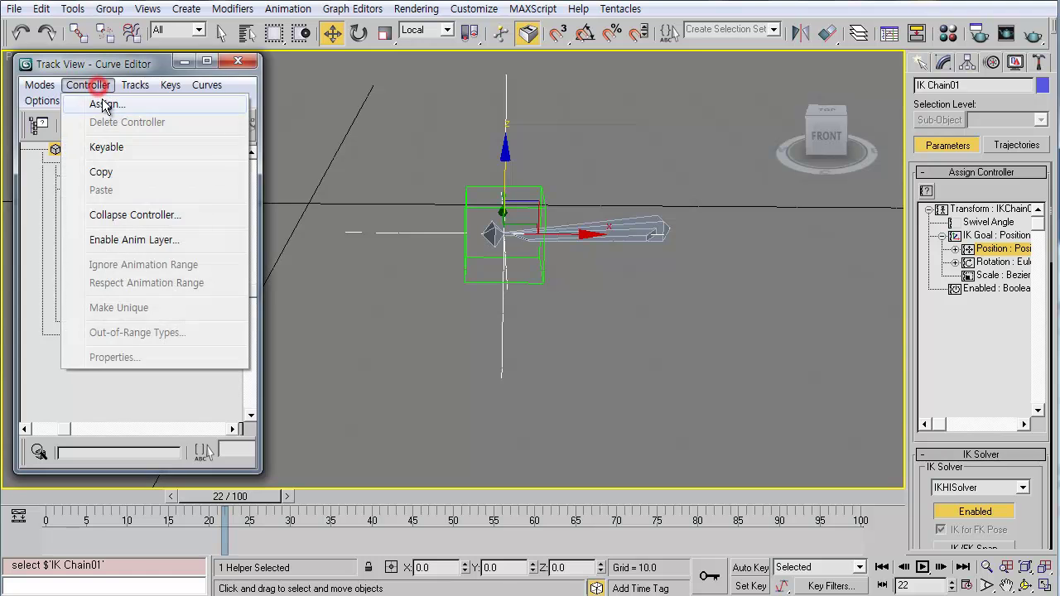
{"action": "left_click", "coordinate": [101, 103]}
{"action": "double_click", "coordinate": [443, 319]}
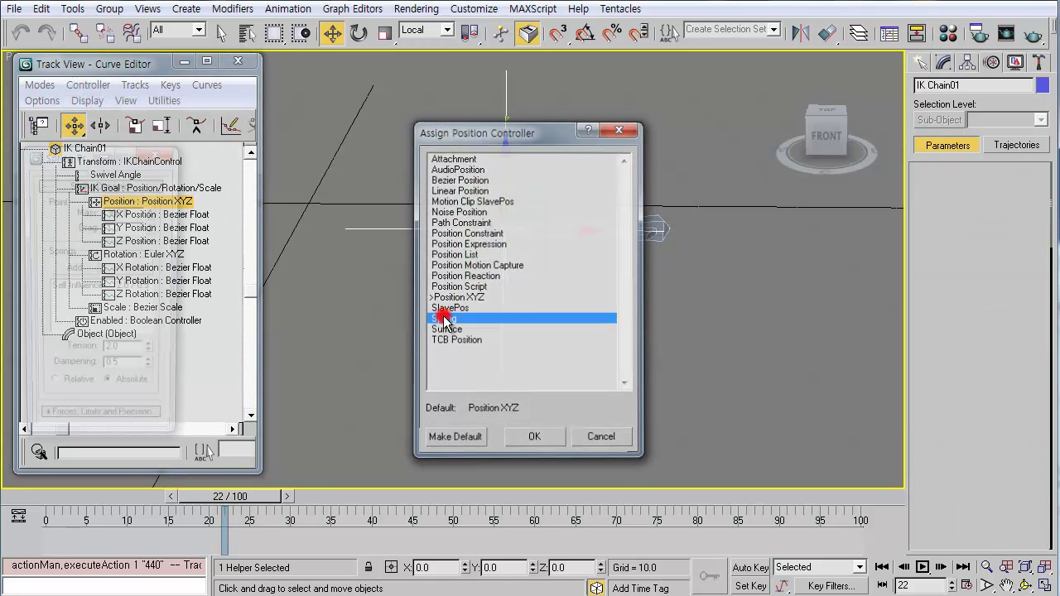
Set the spring's mass to 389 and drag to 0.51, and its Self Influence to tension 2.4 and dampening 0.28.
{"action": "left_click_drag", "start_coordinate": [232, 497], "coordinate": [224, 518]}
{"action": "key", "text": "w"}
{"action": "left_click_drag", "start_coordinate": [153, 212], "coordinate": [152, 238]}
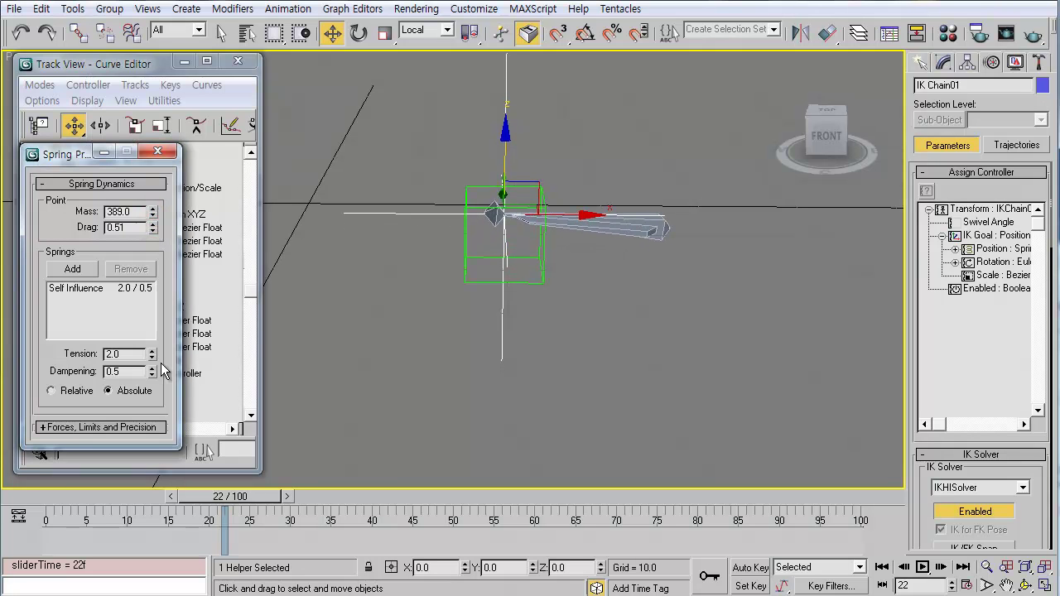
{"action": "left_click", "coordinate": [99, 291]}
{"action": "left_click_drag", "start_coordinate": [151, 356], "coordinate": [154, 323]}
{"action": "left_click_drag", "start_coordinate": [153, 374], "coordinate": [163, 404]}
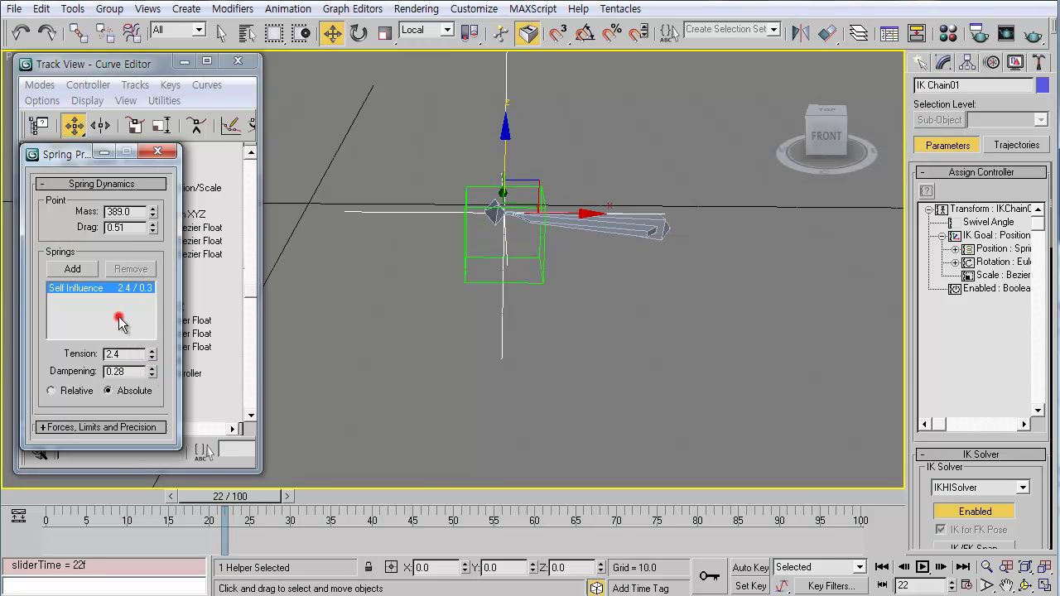
Reselect the Self Influence spring and scrub the animation to frame 40 to preview the bone's springy motion.
{"action": "left_click", "coordinate": [93, 290]}
{"action": "left_click", "coordinate": [107, 303]}
{"action": "left_click", "coordinate": [95, 290]}
{"action": "left_click_drag", "start_coordinate": [223, 497], "coordinate": [366, 497]}
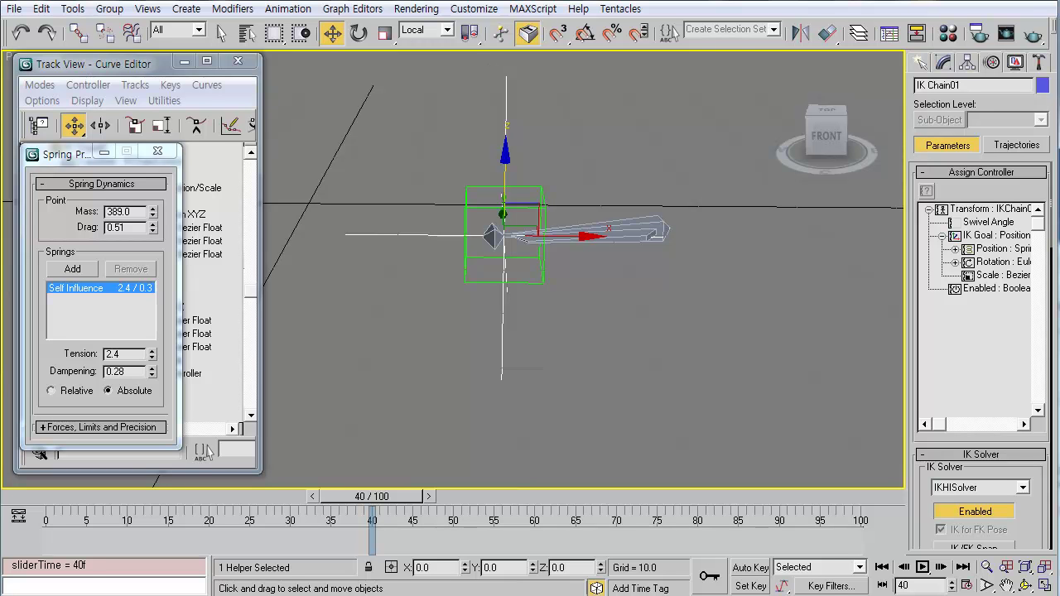
Examine how the bone and the IK chain relate by selecting each in turn, ending on the bone with the Rotate tool.
{"action": "left_click", "coordinate": [744, 390]}
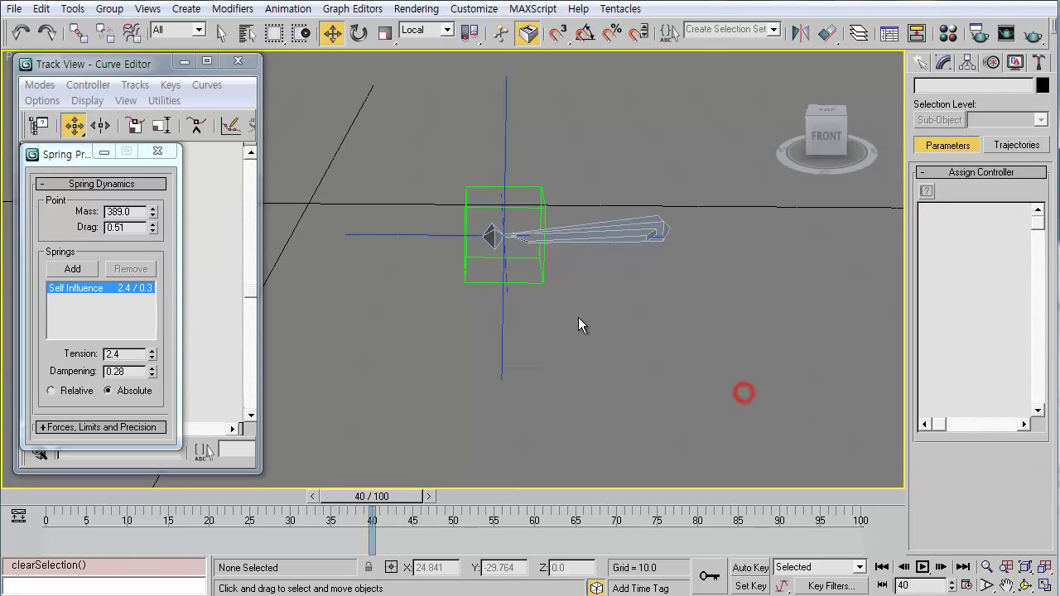
{"action": "left_click", "coordinate": [574, 228]}
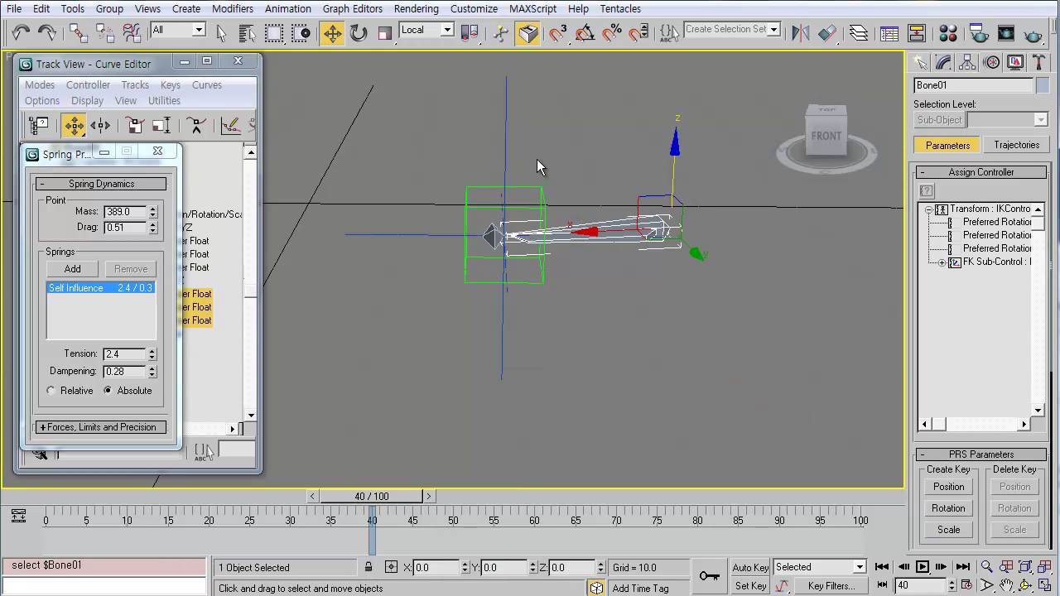
{"action": "left_click", "coordinate": [541, 160]}
{"action": "left_click", "coordinate": [642, 221]}
{"action": "left_click", "coordinate": [675, 278]}
{"action": "left_click", "coordinate": [667, 232]}
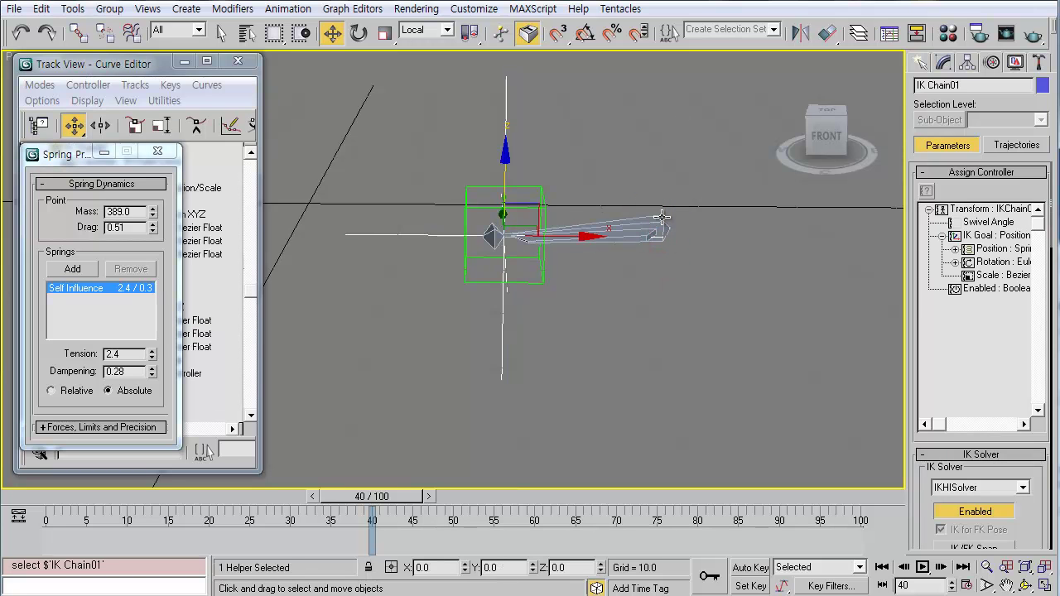
{"action": "left_click", "coordinate": [657, 221]}
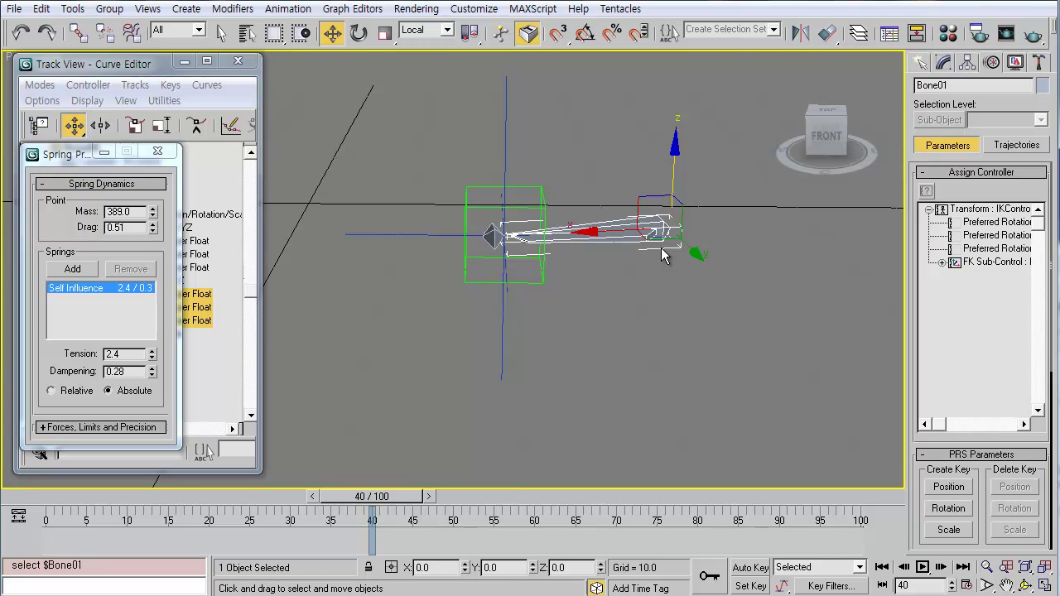
{"action": "left_click", "coordinate": [757, 280]}
{"action": "left_click", "coordinate": [654, 230]}
{"action": "key", "text": "e"}
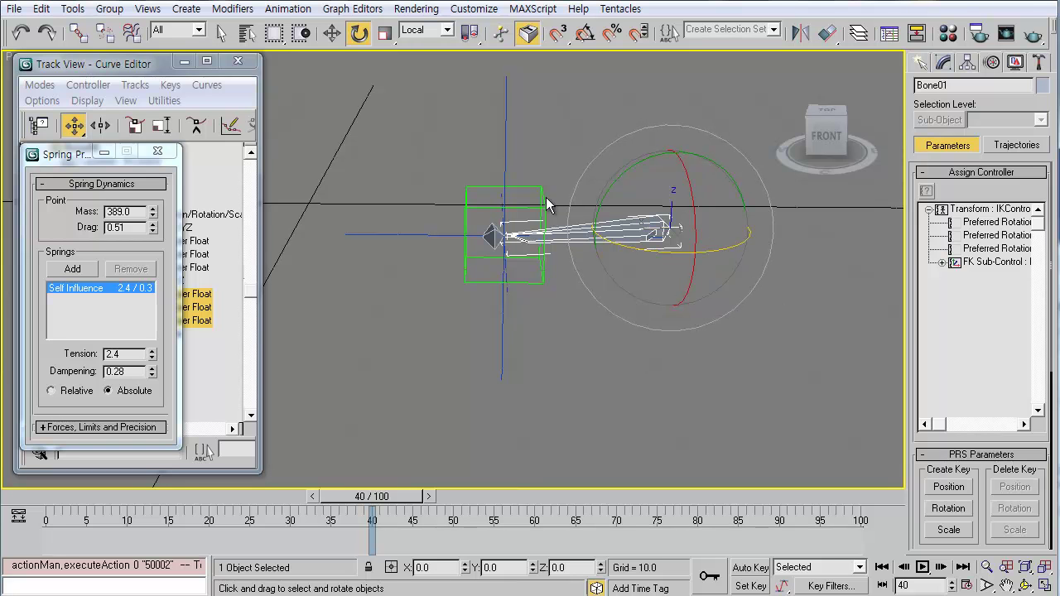
Try changing the IK chain's swivel angle in its IK Solver properties, and undo the change.
{"action": "left_click", "coordinate": [542, 87]}
{"action": "scroll", "coordinate": [926, 507], "scroll_direction": "down", "scroll_amount": 5}
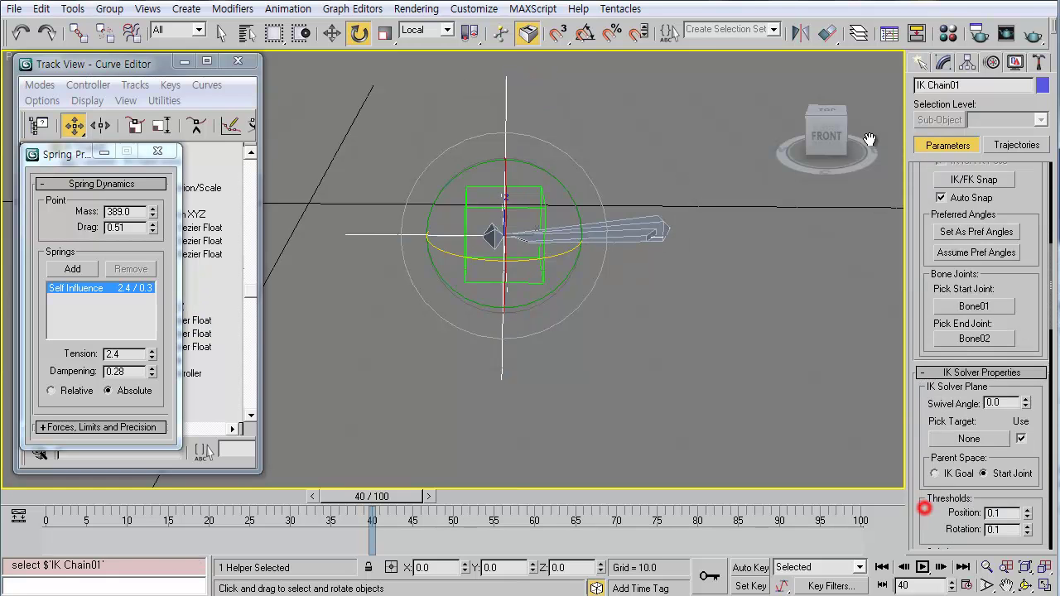
{"action": "left_click_drag", "start_coordinate": [925, 392], "coordinate": [933, 240]}
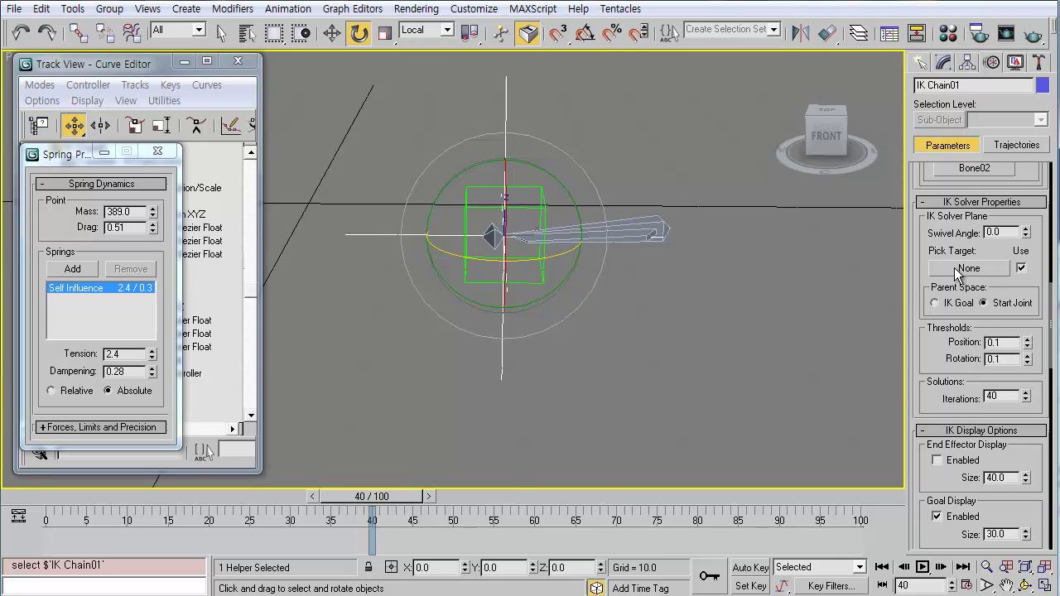
{"action": "mouse_move", "coordinate": [1026, 234]}
{"action": "left_mouse_down"}
{"action": "mouse_move", "coordinate": [1025, 188]}
{"action": "mouse_move", "coordinate": [1020, 220]}
{"action": "mouse_move", "coordinate": [1031, 218]}
{"action": "left_mouse_up"}
{"action": "key", "text": "ctrl+z"}
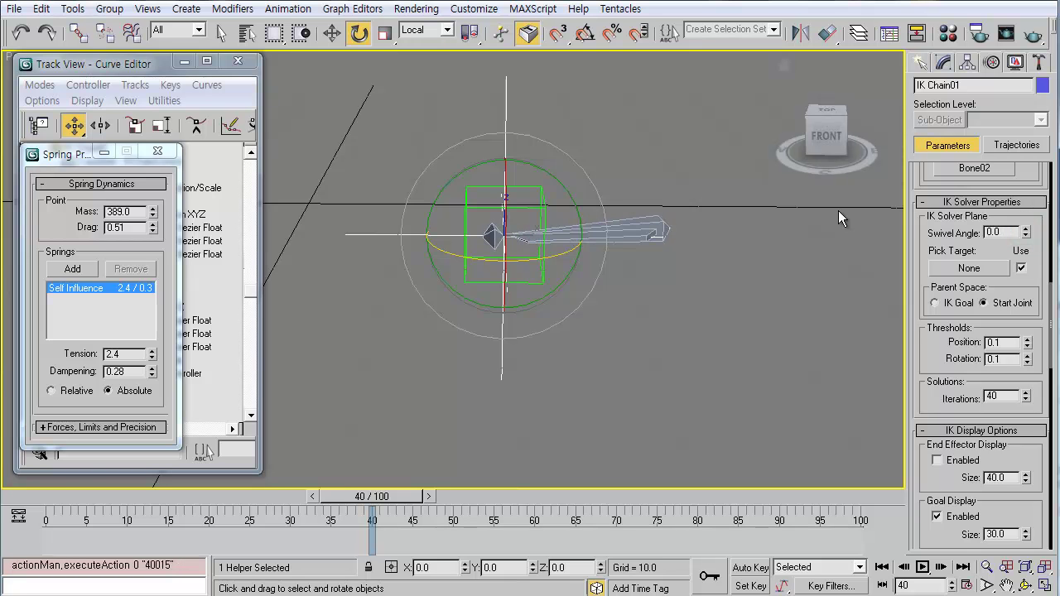
Delete the whole rig: the point helper, the bones and the IK chain.
{"action": "middle_click_drag", "start_coordinate": [597, 253], "coordinate": [569, 267]}
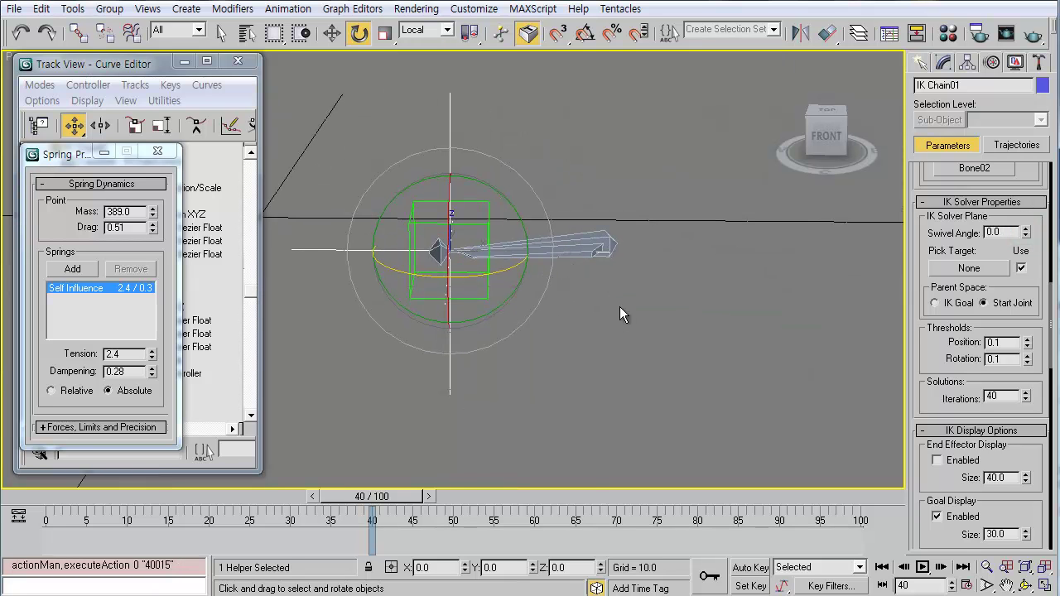
{"action": "left_click_drag", "start_coordinate": [645, 354], "coordinate": [367, 72]}
{"action": "key", "text": "Delete"}
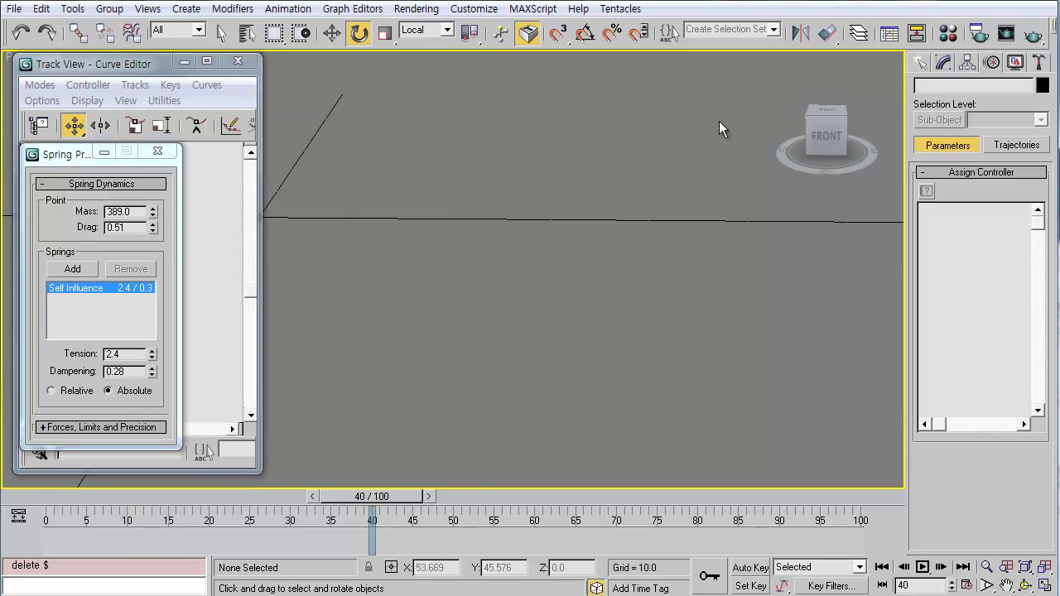
Draw a single new bone about 14.5 units long along the horizontal grid axis, finished with an end bone.
{"action": "left_click", "coordinate": [923, 64]}
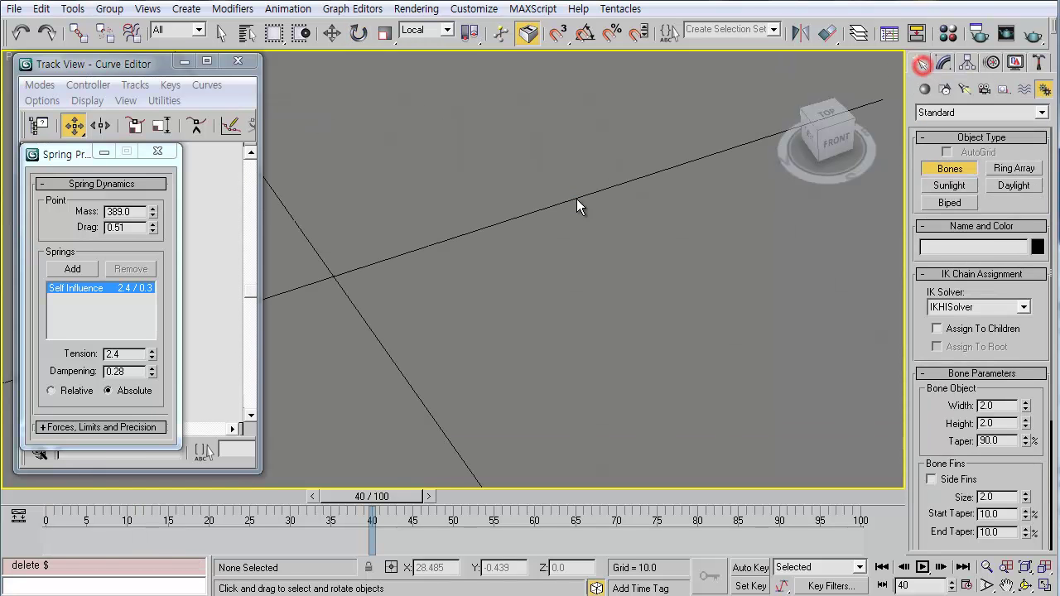
{"action": "left_click", "coordinate": [576, 199]}
{"action": "left_click", "coordinate": [455, 247]}
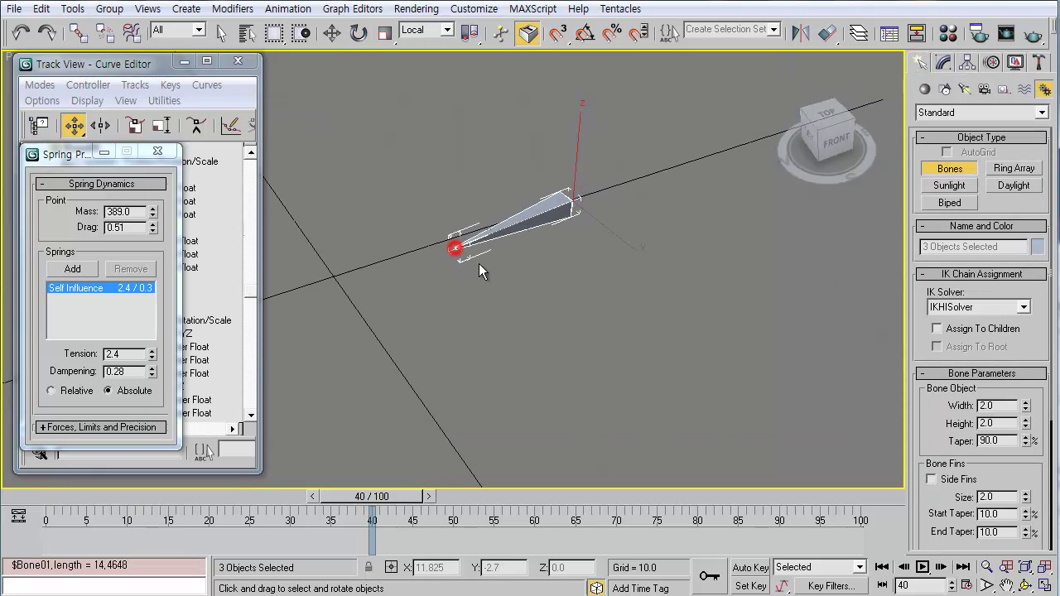
{"action": "right_click", "coordinate": [479, 265]}
Turn on the front fin for the main bone.
{"action": "left_click", "coordinate": [948, 65]}
{"action": "left_click_drag", "start_coordinate": [592, 276], "coordinate": [534, 207]}
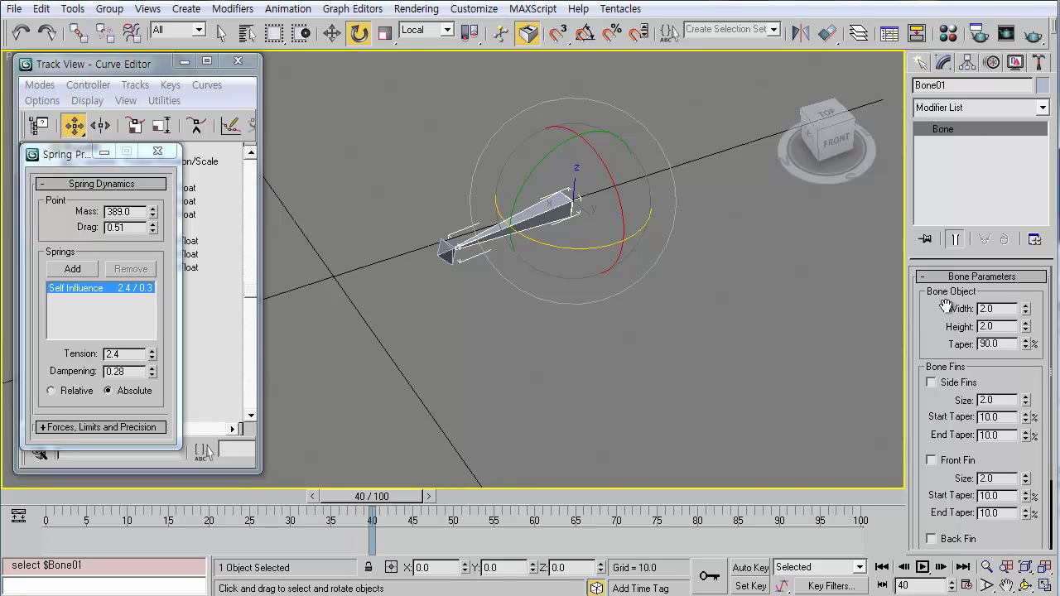
{"action": "scroll", "coordinate": [936, 315], "scroll_direction": "down", "scroll_amount": 2}
{"action": "left_click", "coordinate": [933, 383]}
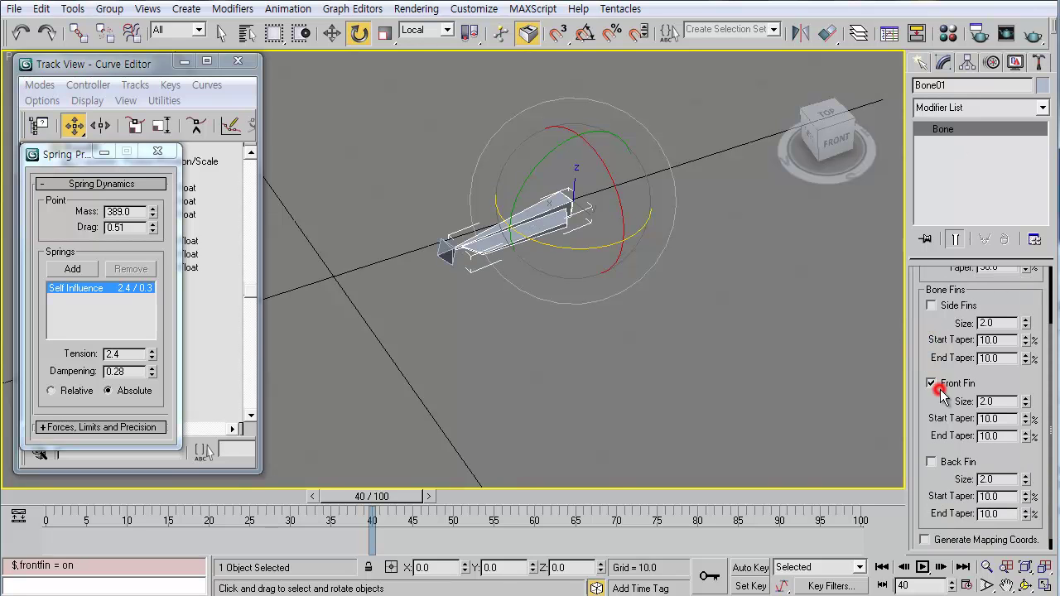
Try rotating the finned bone about its local X axis, and undo the rotation.
{"action": "middle_click_drag", "start_coordinate": [553, 226], "coordinate": [580, 207], "text": "alt"}
{"action": "left_click_drag", "start_coordinate": [630, 192], "coordinate": [687, 240]}
{"action": "middle_click_drag", "start_coordinate": [415, 280], "coordinate": [425, 258]}
Close the Spring properties window and review the end bone and the finned bone by selecting each.
{"action": "left_click", "coordinate": [158, 151]}
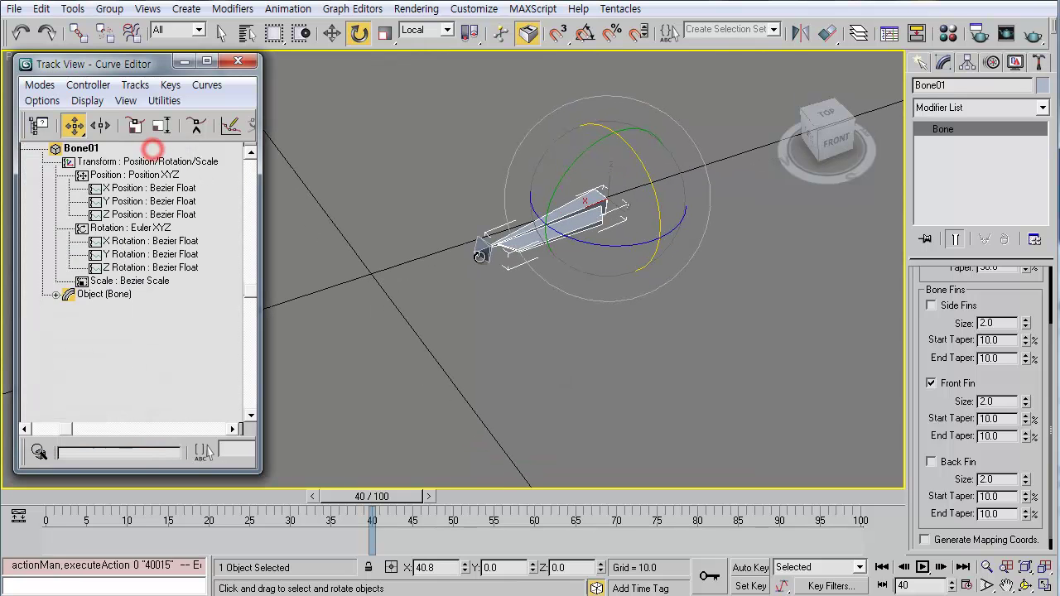
{"action": "middle_click_drag", "start_coordinate": [539, 262], "coordinate": [571, 241]}
{"action": "left_click", "coordinate": [920, 63]}
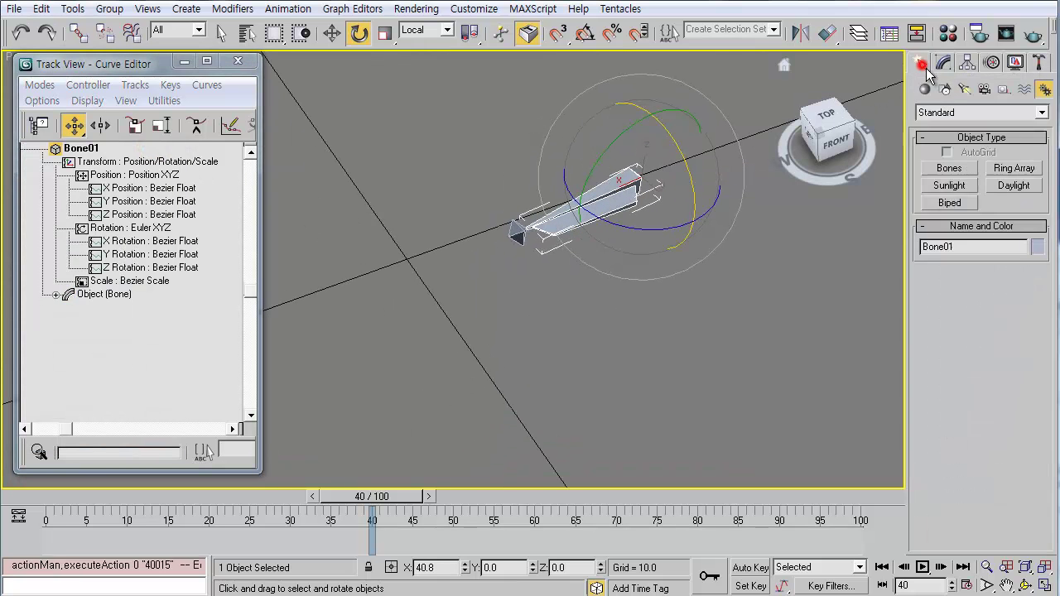
{"action": "left_click", "coordinate": [515, 237]}
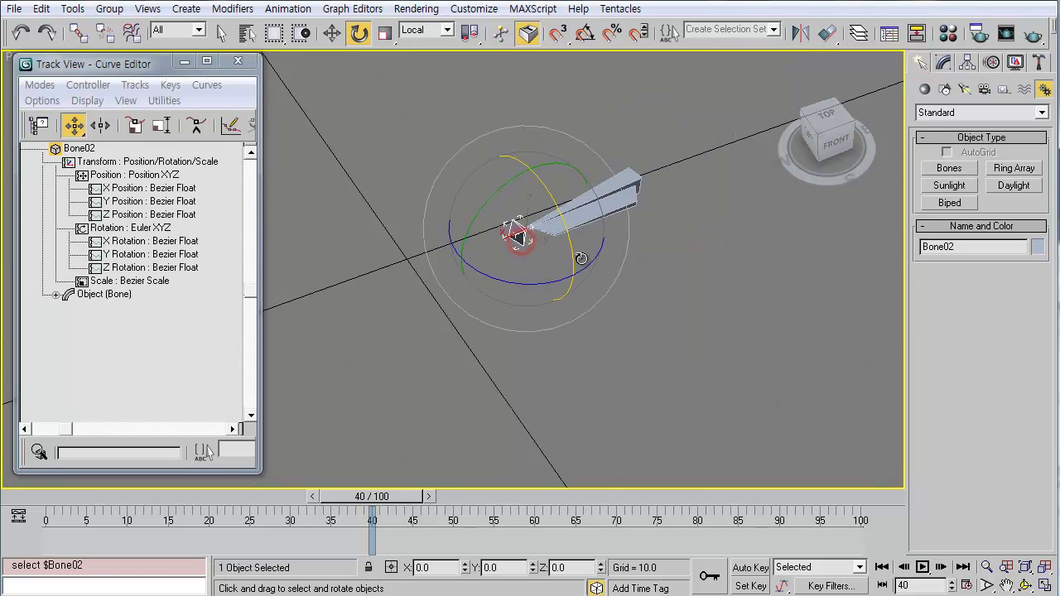
{"action": "left_click", "coordinate": [673, 249]}
{"action": "left_click", "coordinate": [510, 232]}
{"action": "middle_click_drag", "start_coordinate": [609, 218], "coordinate": [599, 222]}
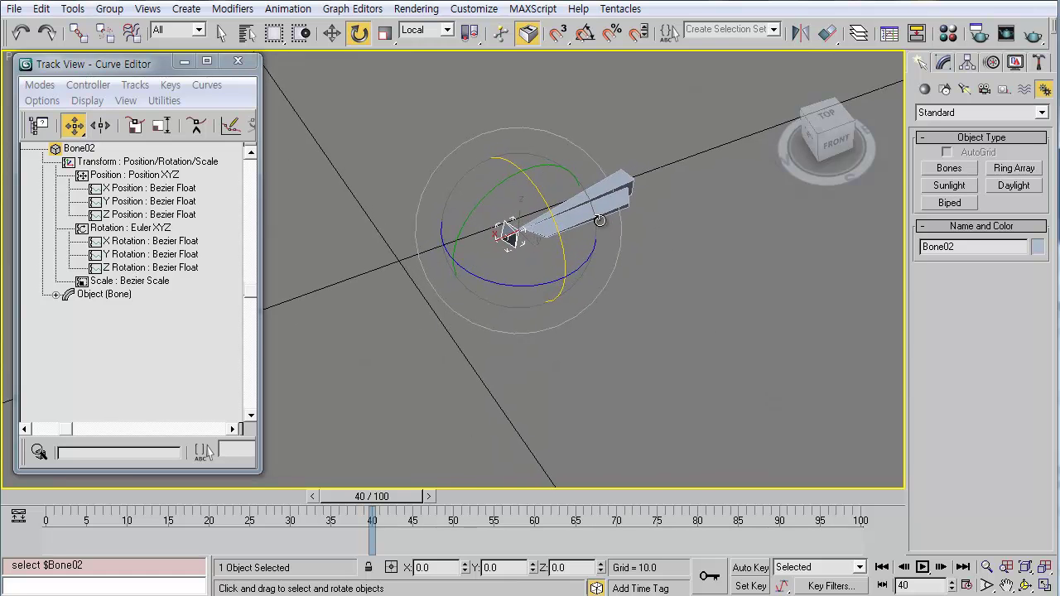
{"action": "left_click", "coordinate": [602, 224]}
{"action": "left_click", "coordinate": [602, 201]}
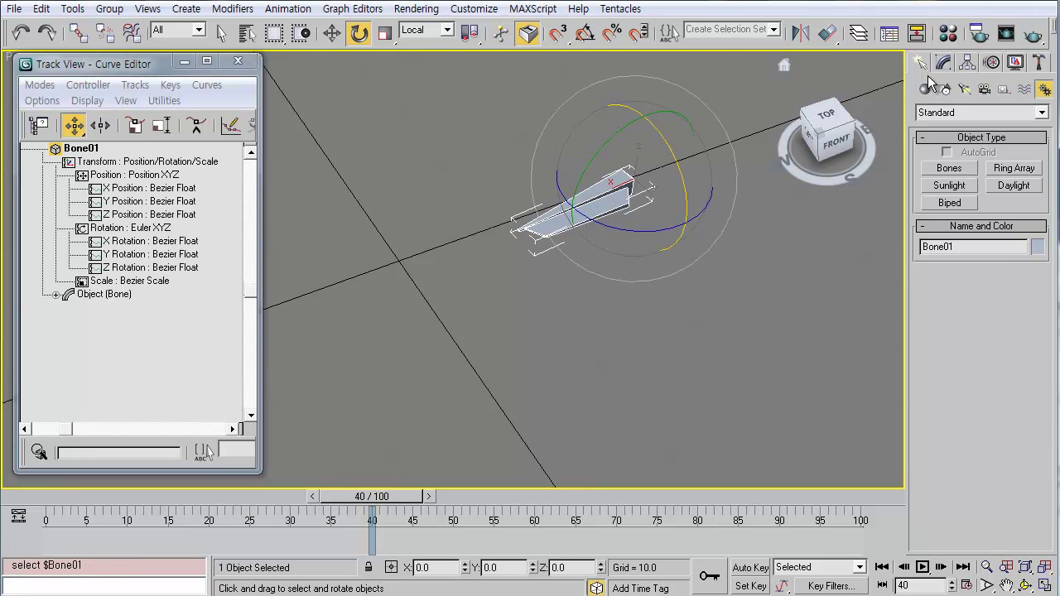
Create a point helper near the bone's tip, displayed as a cross instead of a box, with size 7.364.
{"action": "left_click", "coordinate": [1003, 89]}
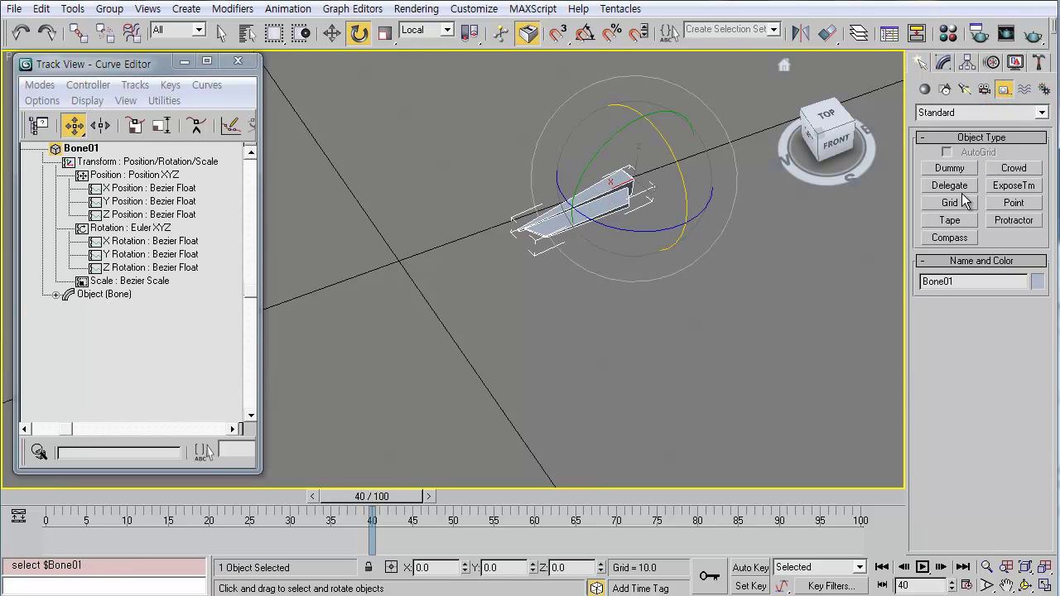
{"action": "left_click", "coordinate": [1014, 203]}
{"action": "left_click", "coordinate": [481, 251]}
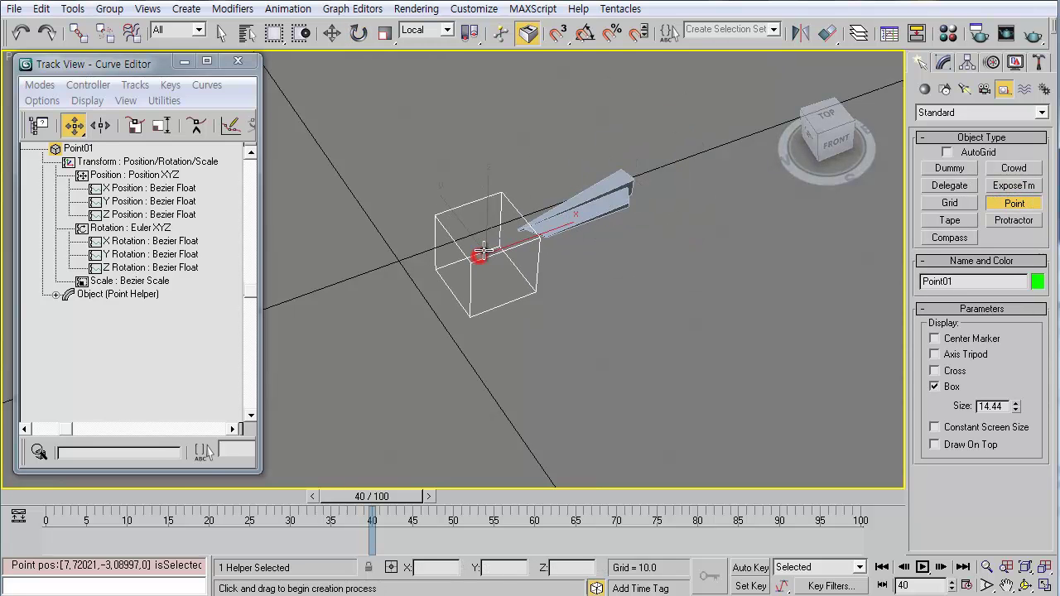
{"action": "left_click", "coordinate": [948, 371]}
{"action": "left_click", "coordinate": [950, 386]}
{"action": "middle_click_drag", "start_coordinate": [572, 313], "coordinate": [526, 301], "text": "alt"}
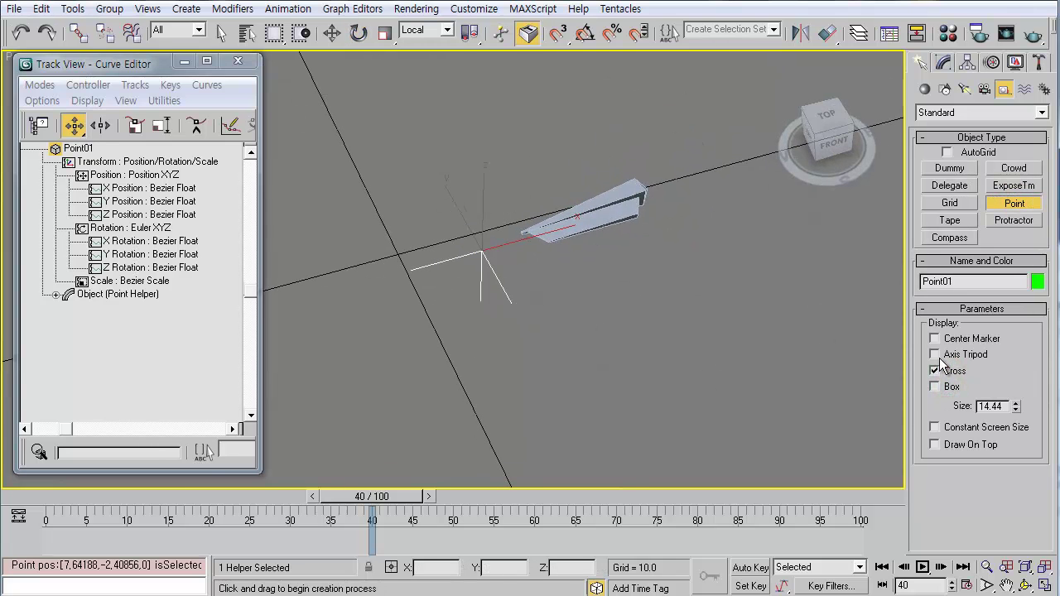
{"action": "left_click_drag", "start_coordinate": [1017, 404], "coordinate": [1020, 455]}
Align the point helper to Bone01, pivot to pivot in X, Y and Z position and with all three orientation axes.
{"action": "middle_click_drag", "start_coordinate": [678, 302], "coordinate": [609, 234], "text": "alt"}
{"action": "key", "text": "alt+a"}
{"action": "left_click", "coordinate": [609, 233]}
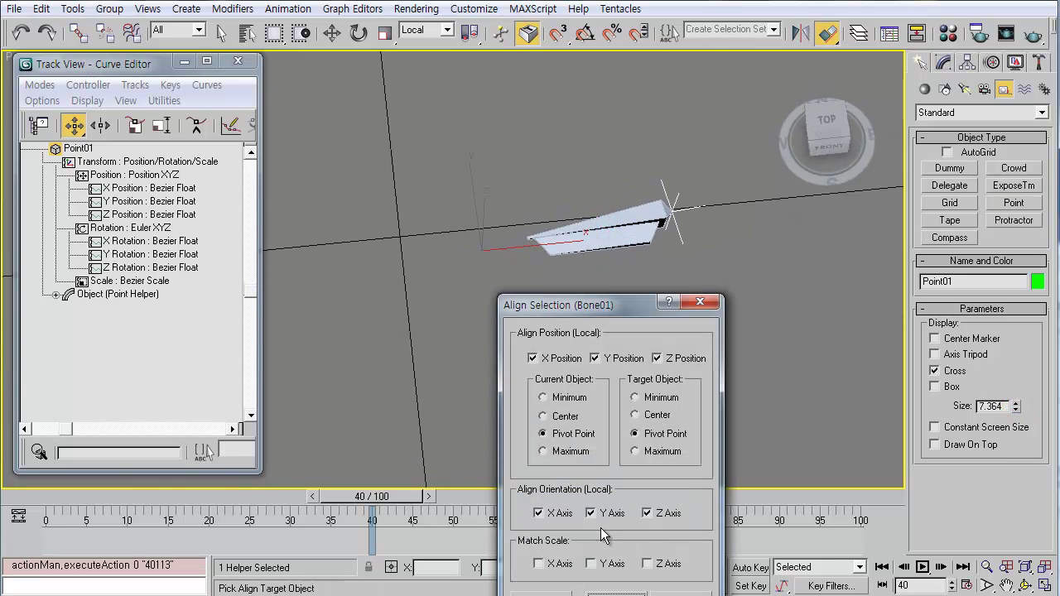
{"action": "left_click_drag", "start_coordinate": [608, 303], "coordinate": [362, 139]}
{"action": "left_click", "coordinate": [386, 439]}
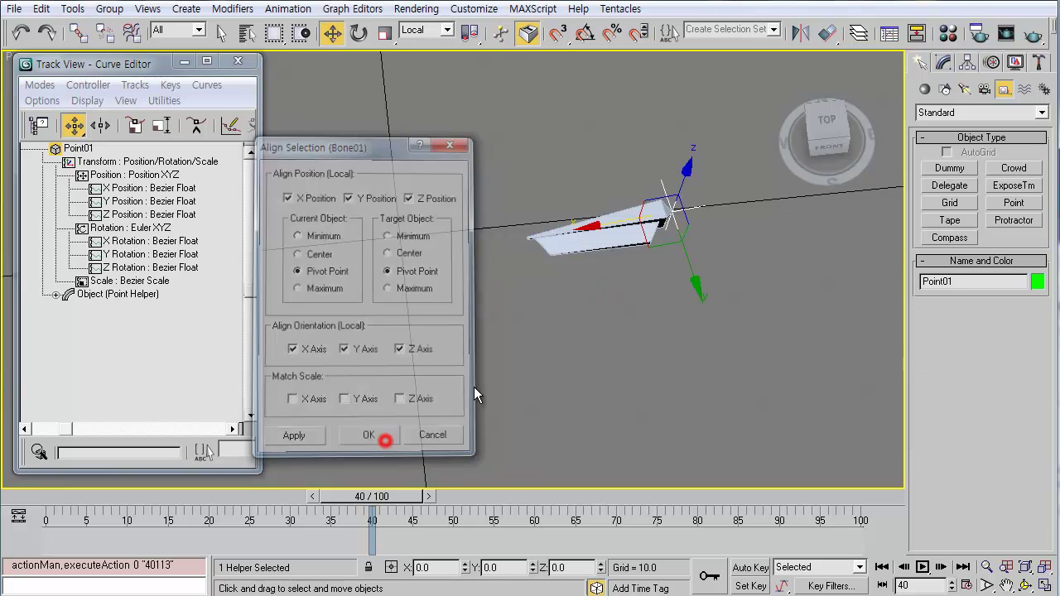
Move the point helper about 14.87 units along its local X axis to the bone's tip.
{"action": "left_click", "coordinate": [427, 30]}
{"action": "left_click", "coordinate": [427, 30]}
{"action": "left_click_drag", "start_coordinate": [607, 222], "coordinate": [461, 253]}
{"action": "mouse_move", "coordinate": [553, 248]}
{"action": "middle_mouse_down", "text": "alt"}
{"action": "mouse_move", "coordinate": [494, 249]}
{"action": "mouse_move", "coordinate": [552, 242]}
{"action": "middle_mouse_up", "text": "alt"}
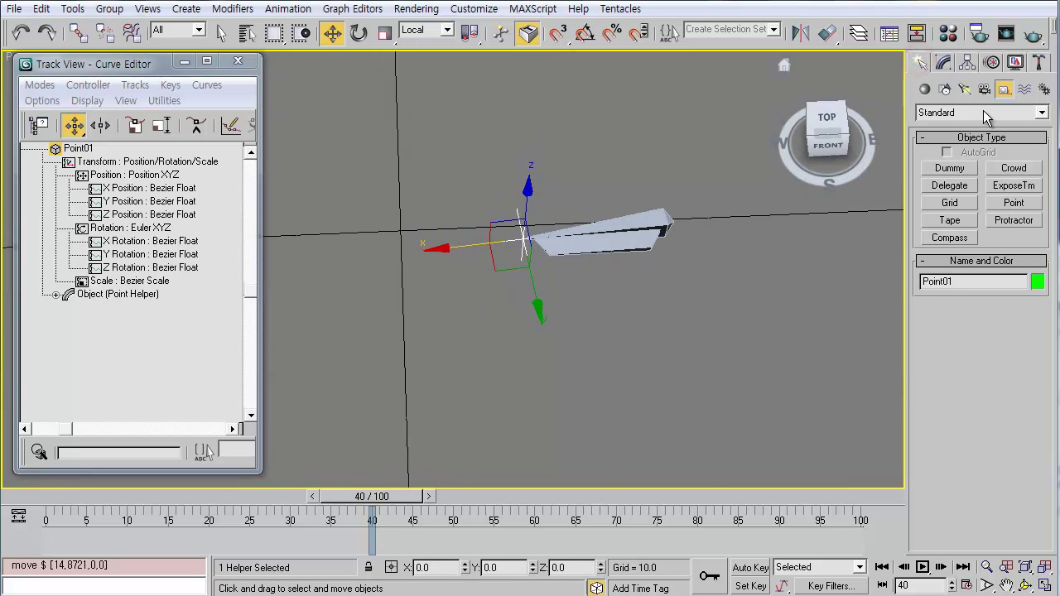
Clone the point helper and align the copy to Bone01, pivot to pivot in X, Y and Z position and all three orientation axes.
{"action": "left_click_drag", "start_coordinate": [469, 240], "coordinate": [656, 245], "text": "shift"}
{"action": "left_click", "coordinate": [536, 364]}
{"action": "key", "text": "alt+a"}
{"action": "left_click", "coordinate": [618, 232]}
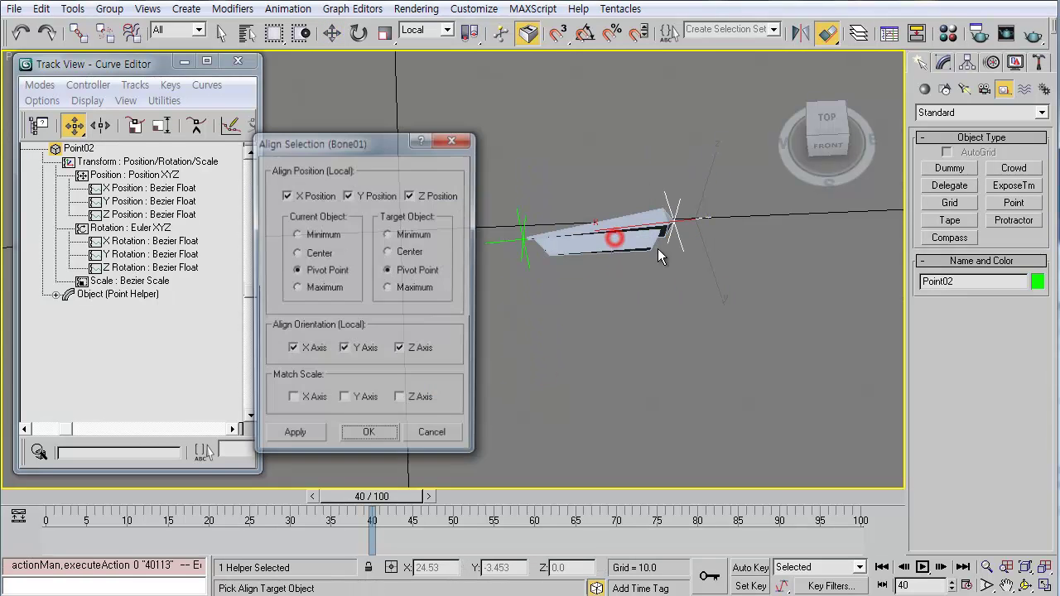
{"action": "left_click", "coordinate": [382, 429]}
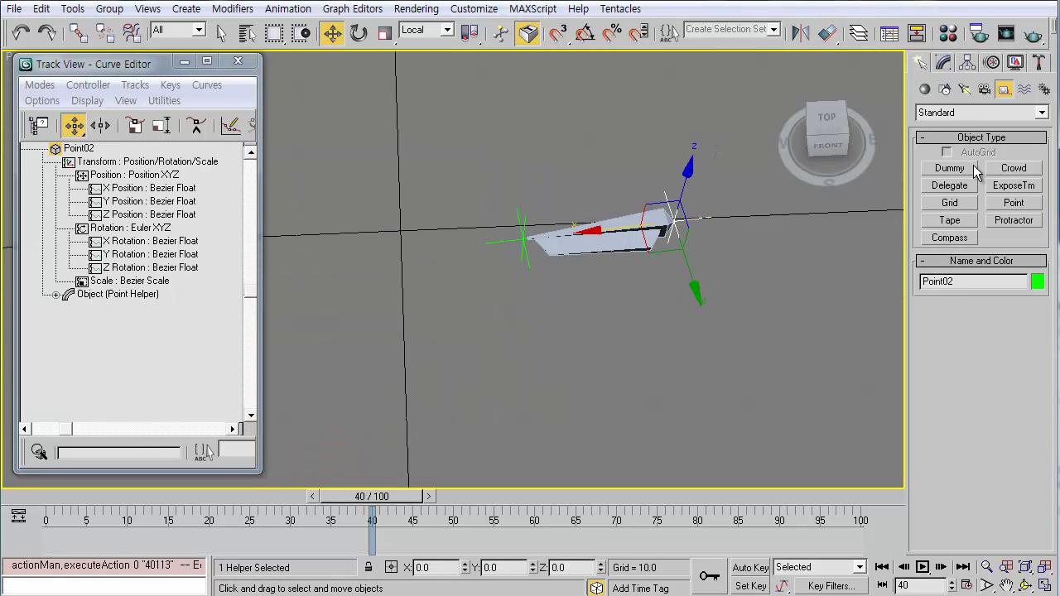
Display the new point helper at the bone's base as a box instead of a cross, with size 11.783.
{"action": "left_click", "coordinate": [943, 64]}
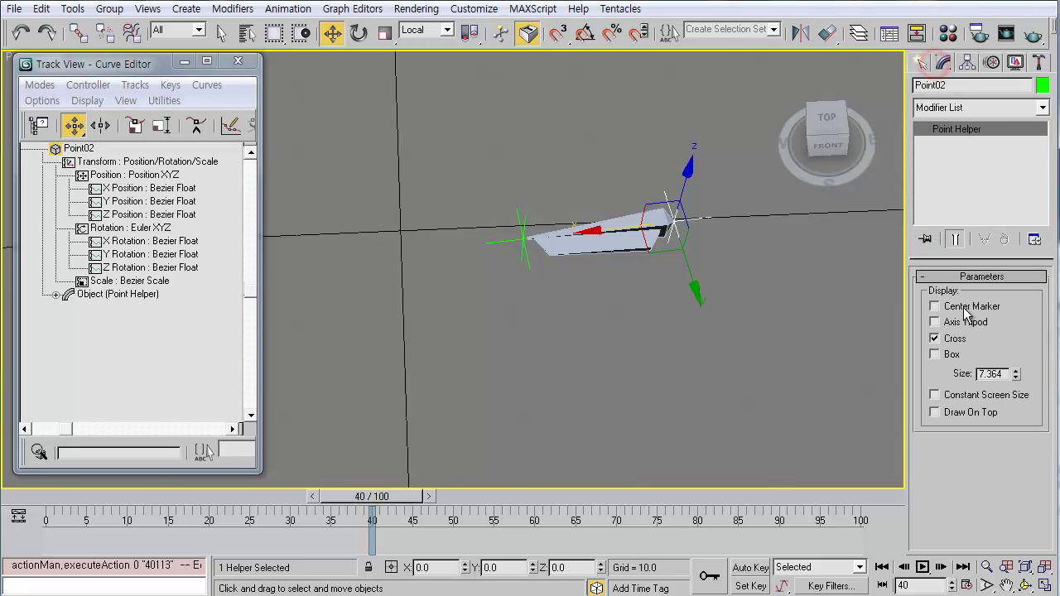
{"action": "left_click", "coordinate": [953, 339]}
{"action": "left_click", "coordinate": [944, 363]}
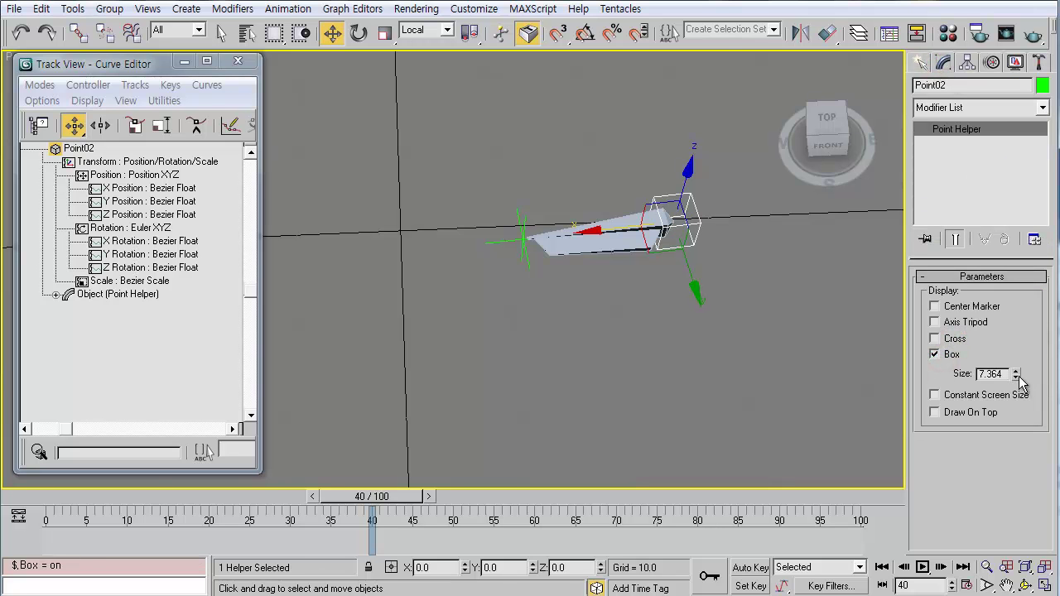
{"action": "left_click_drag", "start_coordinate": [1017, 375], "coordinate": [1019, 361]}
Link the bone and the cross point helper at its tip to the box point helper as their parent.
{"action": "middle_click_drag", "start_coordinate": [671, 281], "coordinate": [621, 267], "text": "alt"}
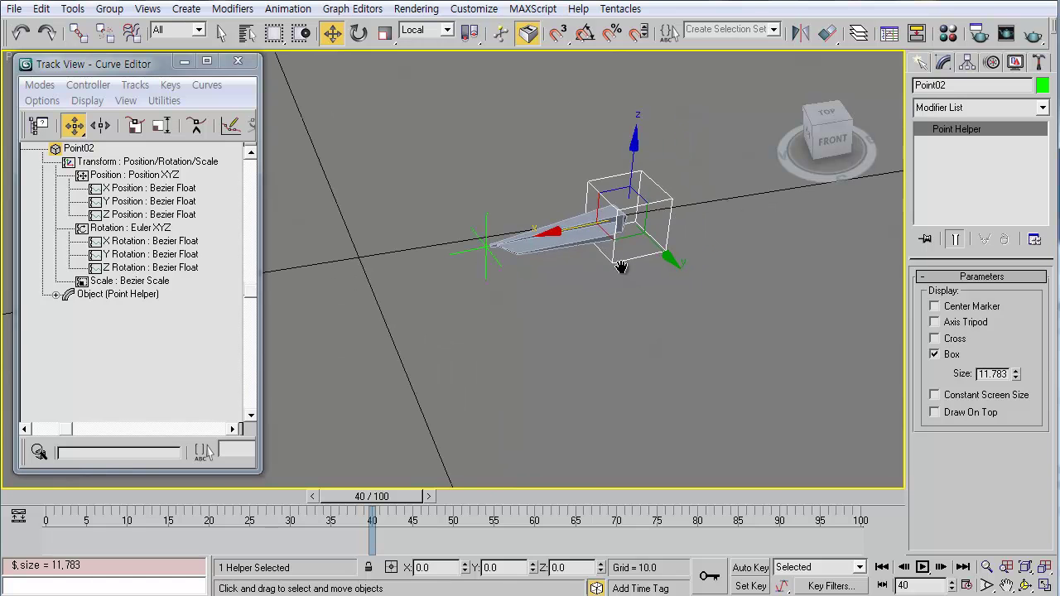
{"action": "left_click", "coordinate": [561, 310]}
{"action": "key", "text": "h"}
{"action": "left_click_drag", "start_coordinate": [561, 245], "coordinate": [658, 190]}
{"action": "left_click_drag", "start_coordinate": [487, 236], "coordinate": [650, 175]}
{"action": "left_click", "coordinate": [679, 296]}
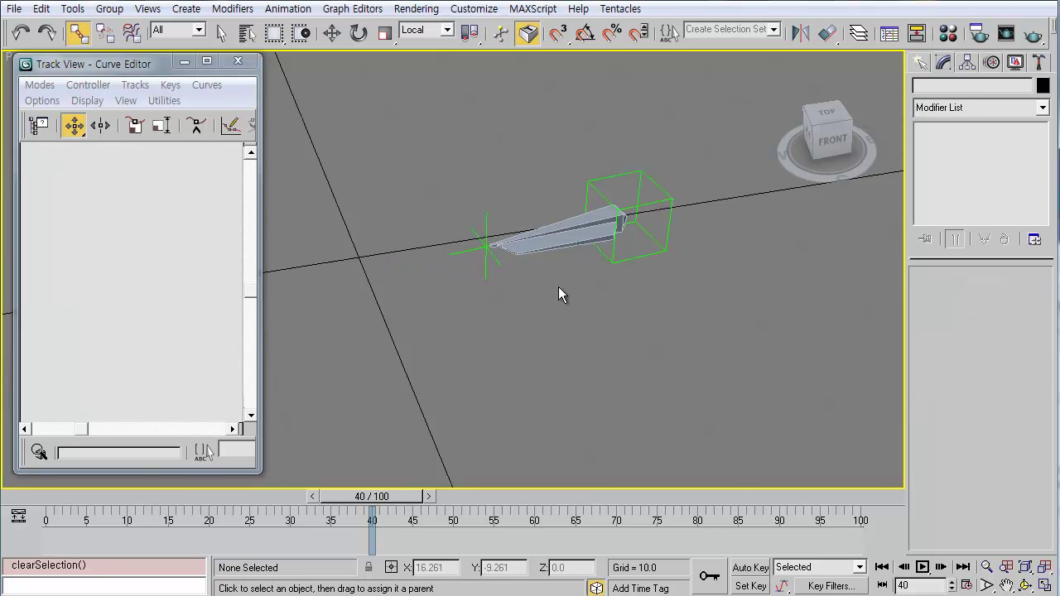
{"action": "left_click_drag", "start_coordinate": [542, 304], "coordinate": [427, 229]}
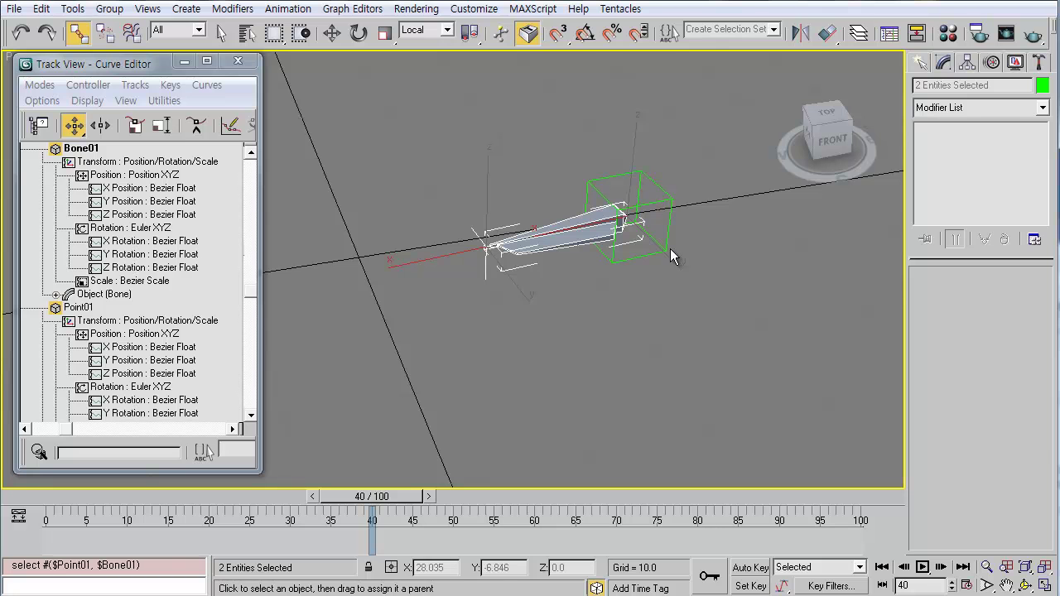
{"action": "left_click", "coordinate": [666, 326]}
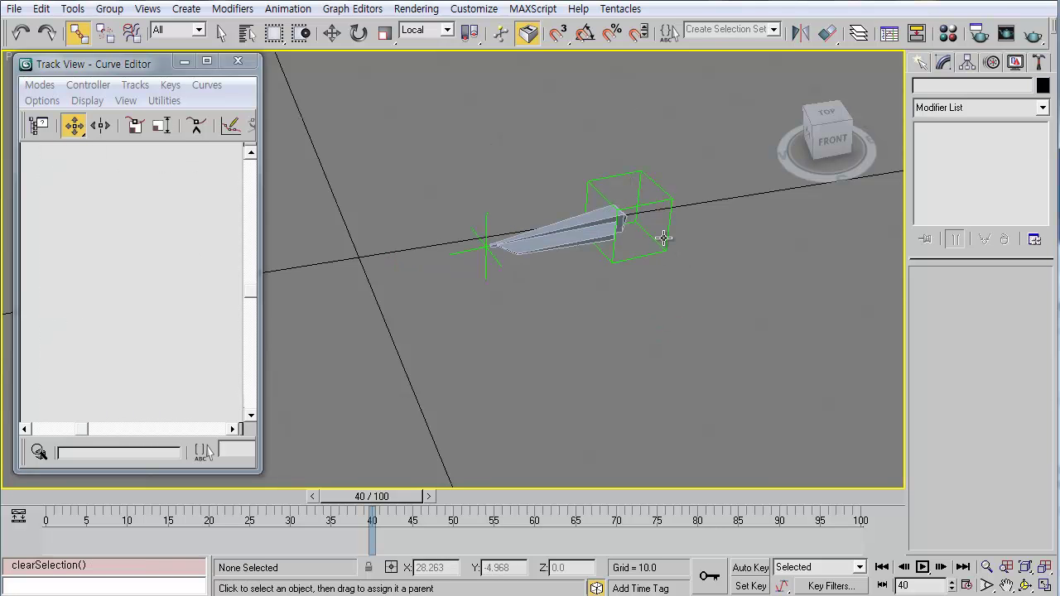
With Auto Key on, move the box helper at frame 5 about 6.5 units along local X and 6.8 along local Z.
{"action": "left_click", "coordinate": [664, 239]}
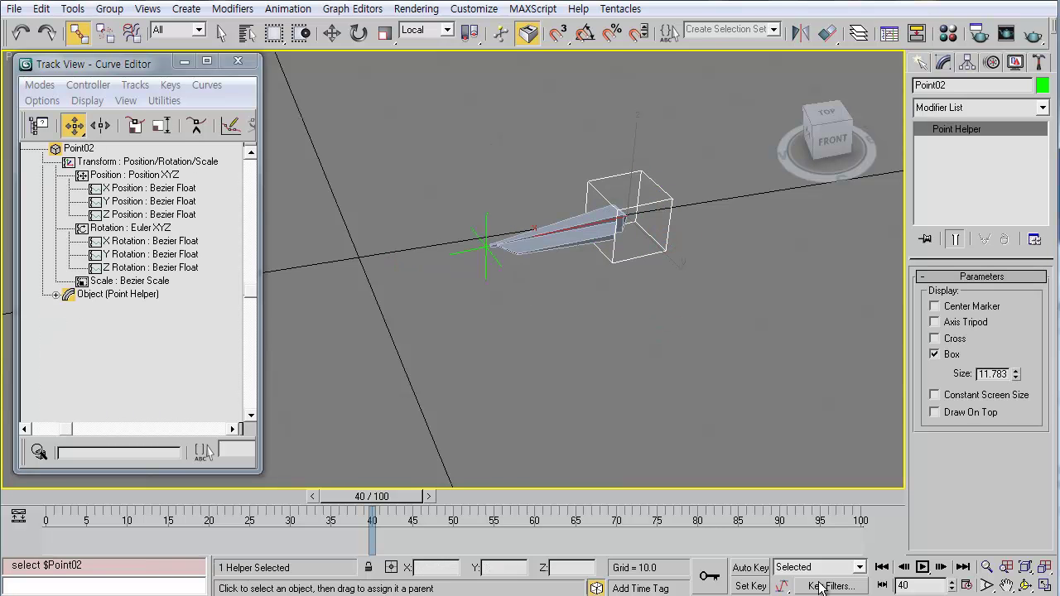
{"action": "left_click", "coordinate": [751, 569]}
{"action": "left_click_drag", "start_coordinate": [372, 497], "coordinate": [103, 497]}
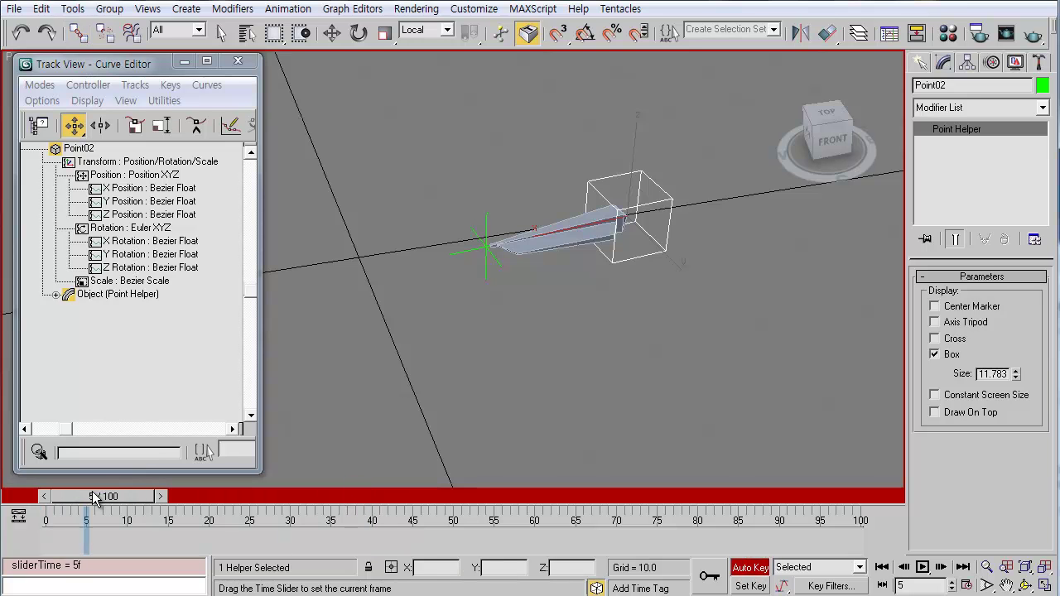
{"action": "middle_click_drag", "start_coordinate": [663, 348], "coordinate": [688, 281], "text": "alt"}
{"action": "key", "text": "w"}
{"action": "left_click_drag", "start_coordinate": [620, 204], "coordinate": [554, 146]}
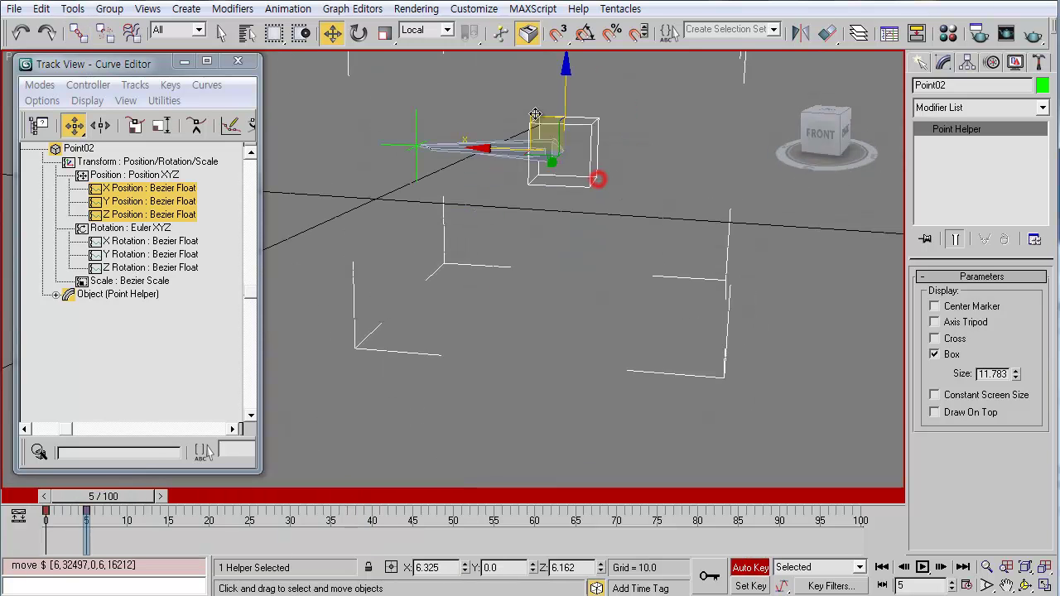
{"action": "middle_click_drag", "start_coordinate": [345, 428], "coordinate": [359, 455], "text": "alt"}
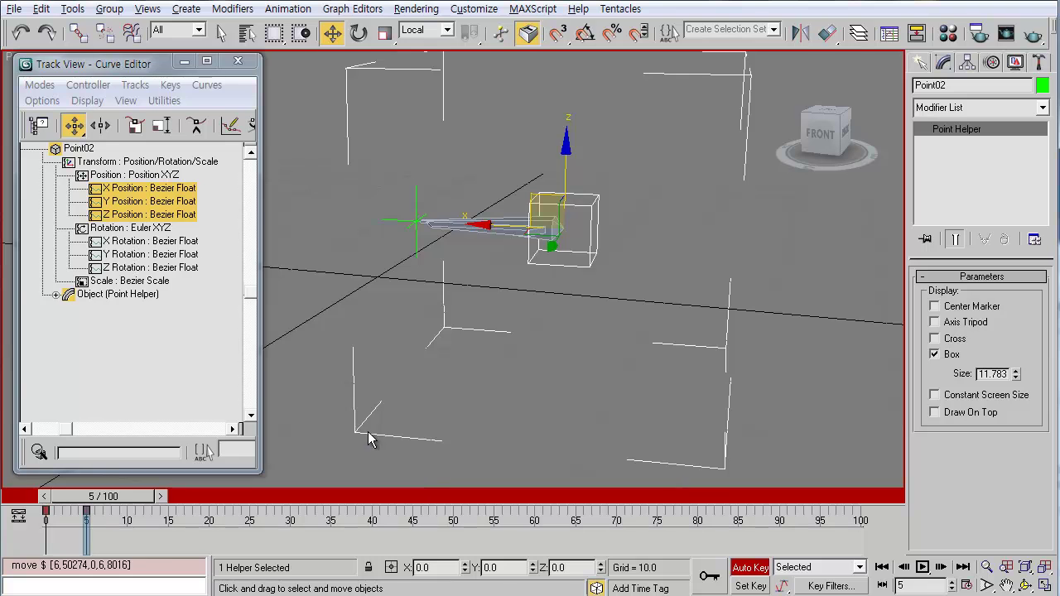
Turn on the Trajectory display in the box helper's object properties.
{"action": "key", "text": "alt+enter"}
{"action": "left_click", "coordinate": [124, 400]}
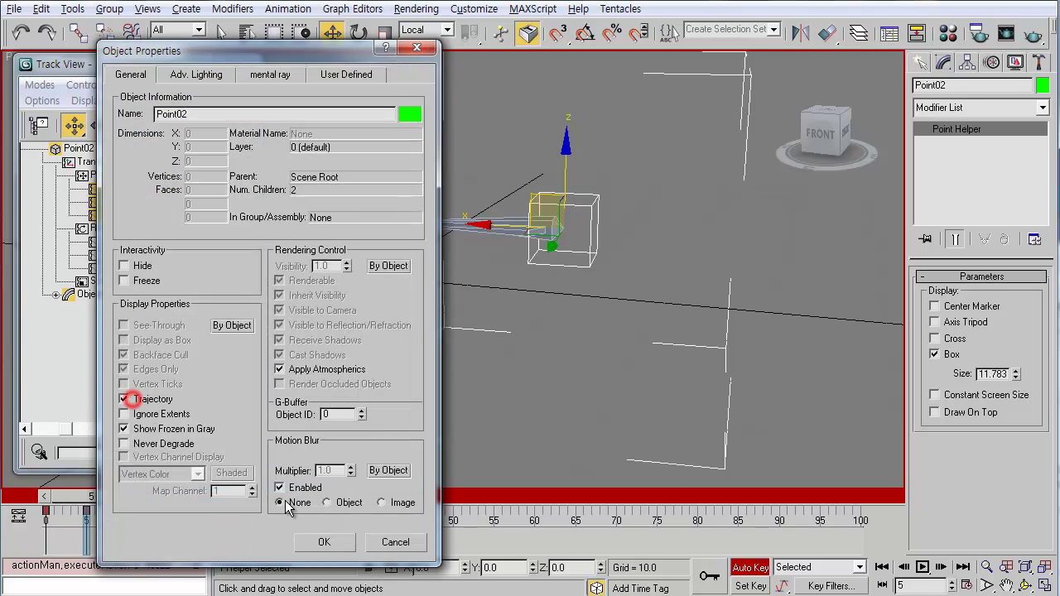
{"action": "left_click", "coordinate": [323, 543]}
At frame 12, key the box helper farther up and toward the side opposite the bone's tip.
{"action": "left_click_drag", "start_coordinate": [137, 495], "coordinate": [194, 495]}
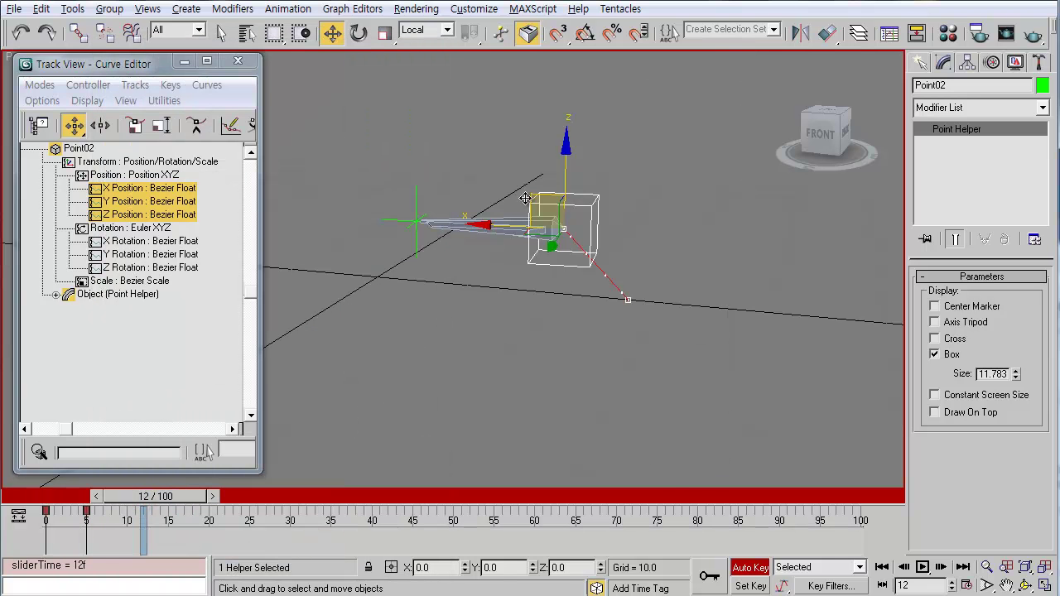
{"action": "left_click_drag", "start_coordinate": [531, 197], "coordinate": [639, 158]}
{"action": "left_click_drag", "start_coordinate": [162, 497], "coordinate": [195, 497]}
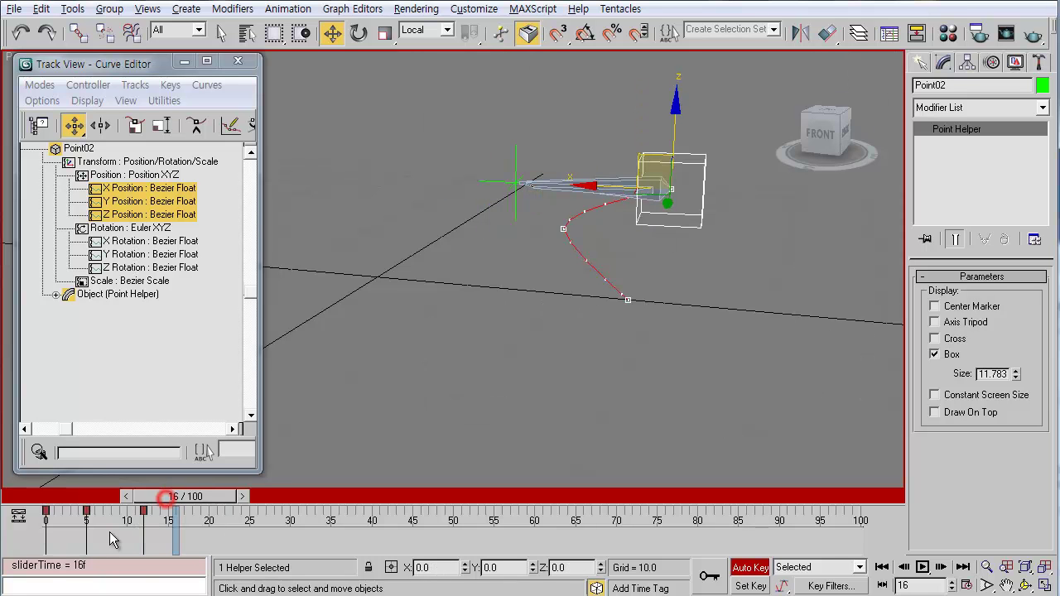
Copy the box helper's frame 0 key to frame 19 to close its motion loop, and end Auto Key recording.
{"action": "left_click_drag", "start_coordinate": [45, 511], "coordinate": [230, 496], "text": "shift"}
{"action": "left_click_drag", "start_coordinate": [176, 503], "coordinate": [56, 503]}
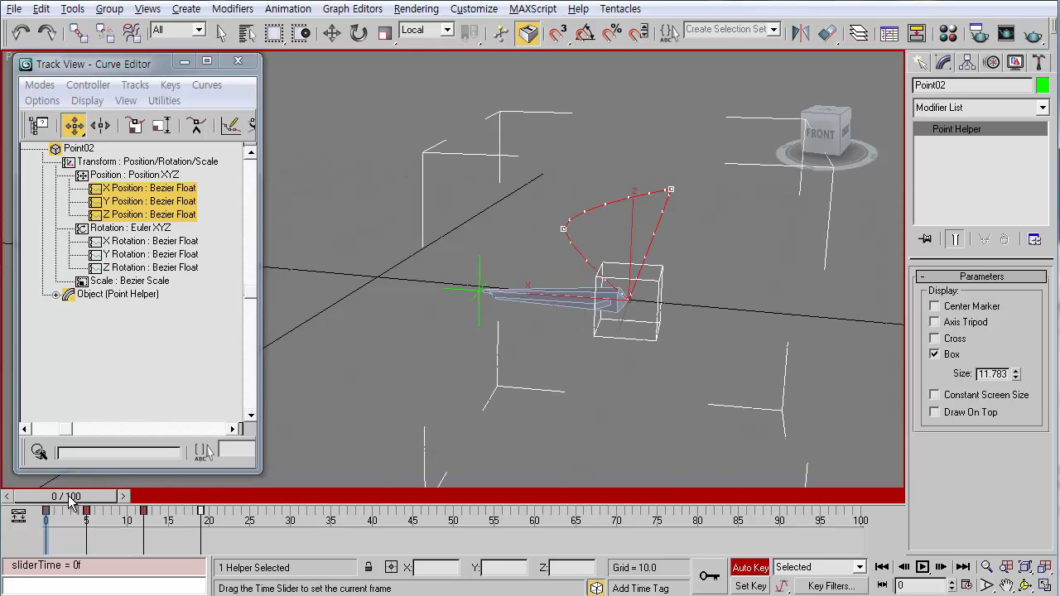
{"action": "key", "text": "w"}
{"action": "left_click", "coordinate": [737, 571]}
{"action": "left_click", "coordinate": [581, 366]}
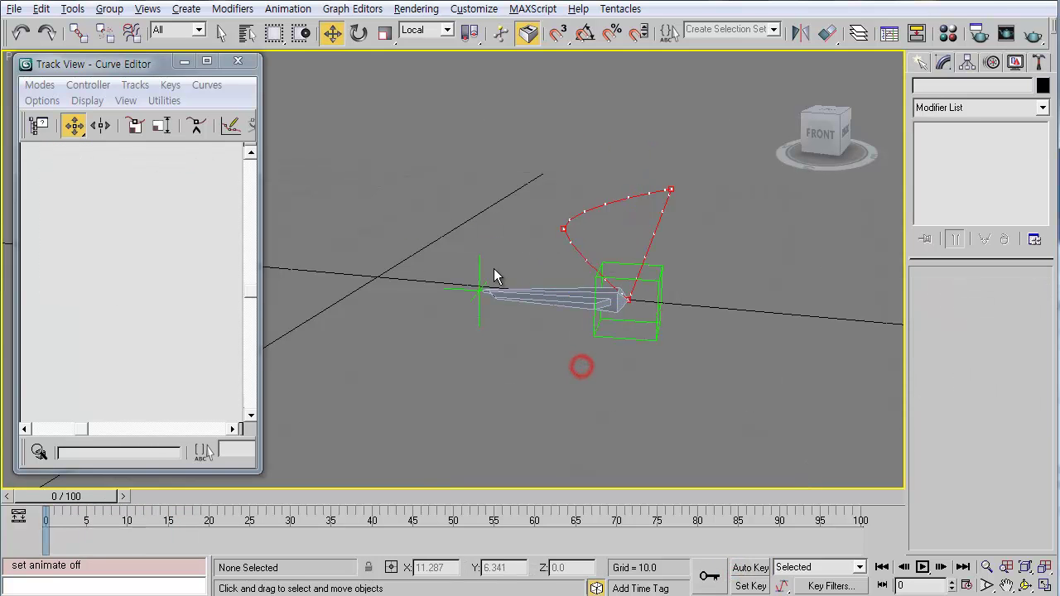
Review the controllers assignable to the Position track of the cross helper Point01, closing the list without assigning one.
{"action": "left_click", "coordinate": [481, 265]}
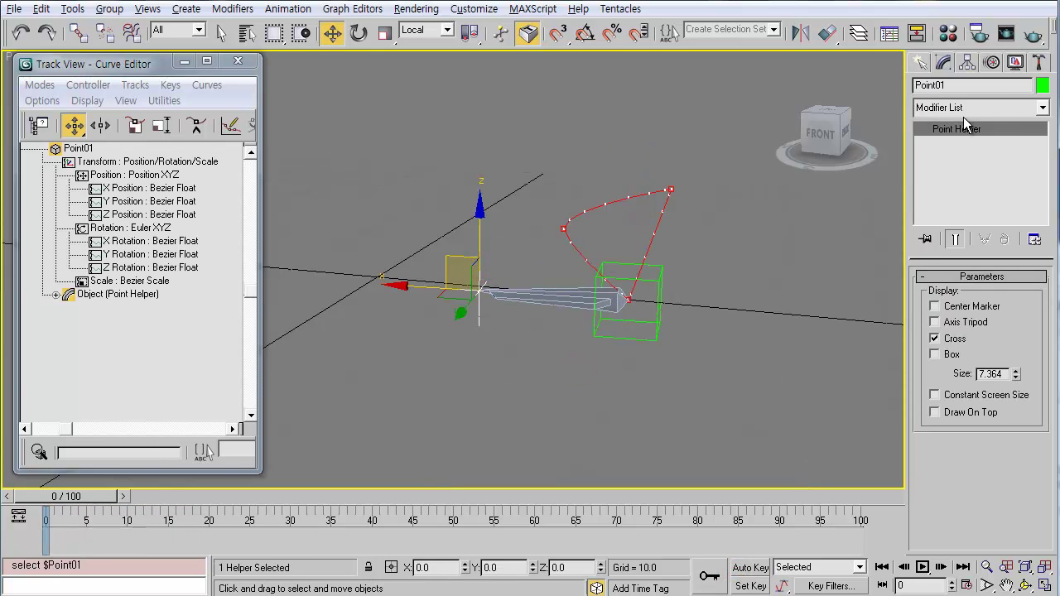
{"action": "left_click", "coordinate": [992, 63]}
{"action": "left_click", "coordinate": [986, 236]}
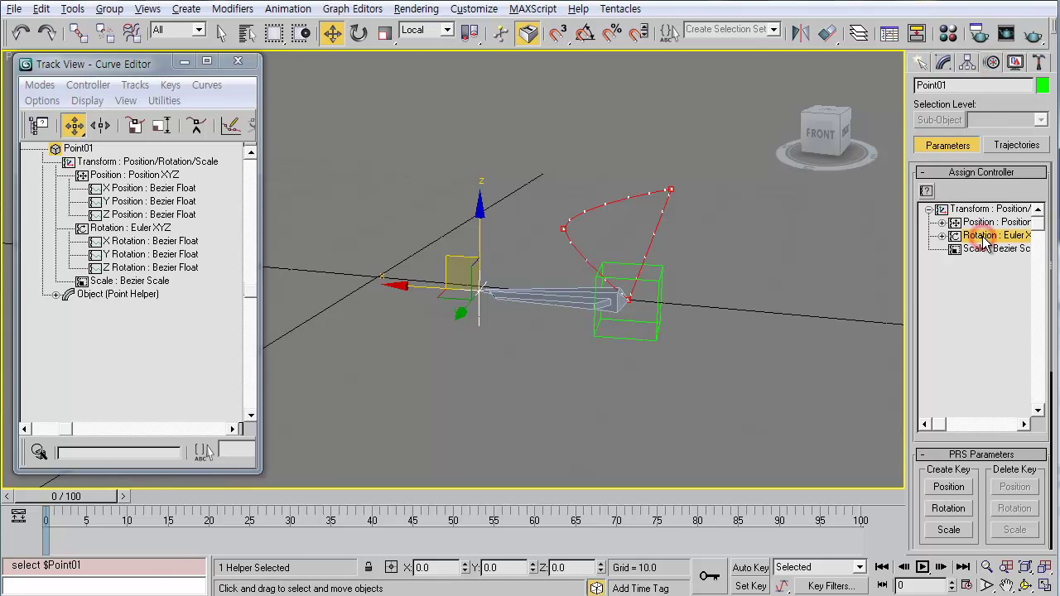
{"action": "left_click", "coordinate": [993, 222]}
{"action": "left_click", "coordinate": [927, 191]}
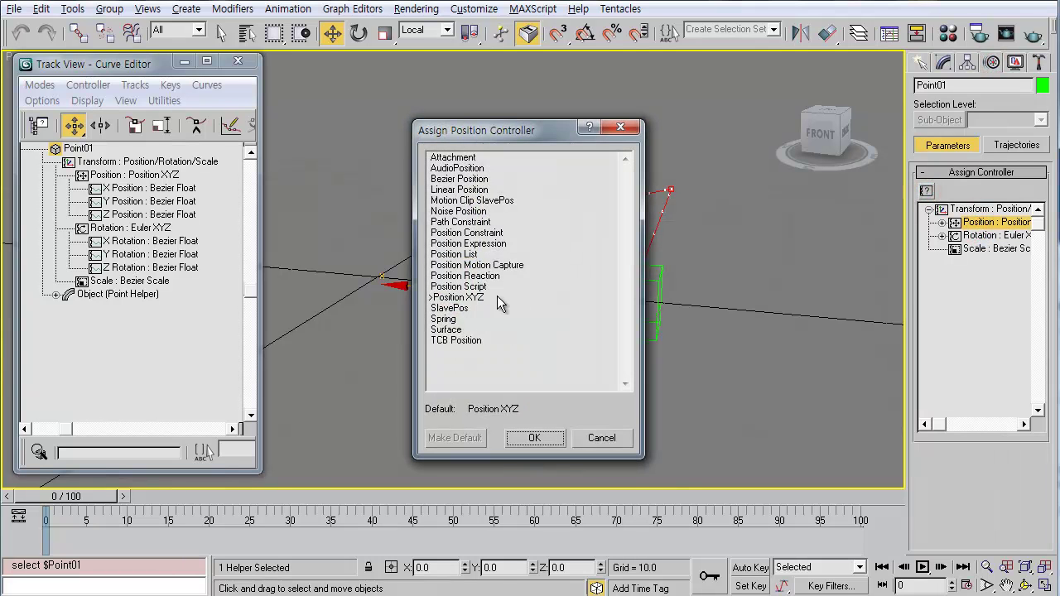
{"action": "double_click", "coordinate": [568, 293]}
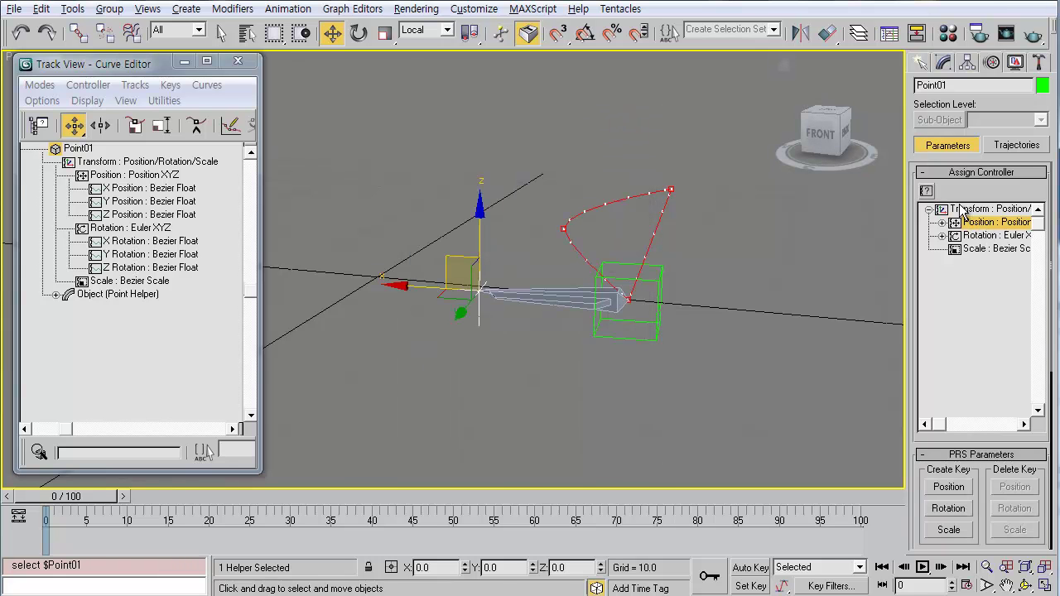
{"action": "left_click", "coordinate": [927, 191]}
{"action": "left_click", "coordinate": [635, 124]}
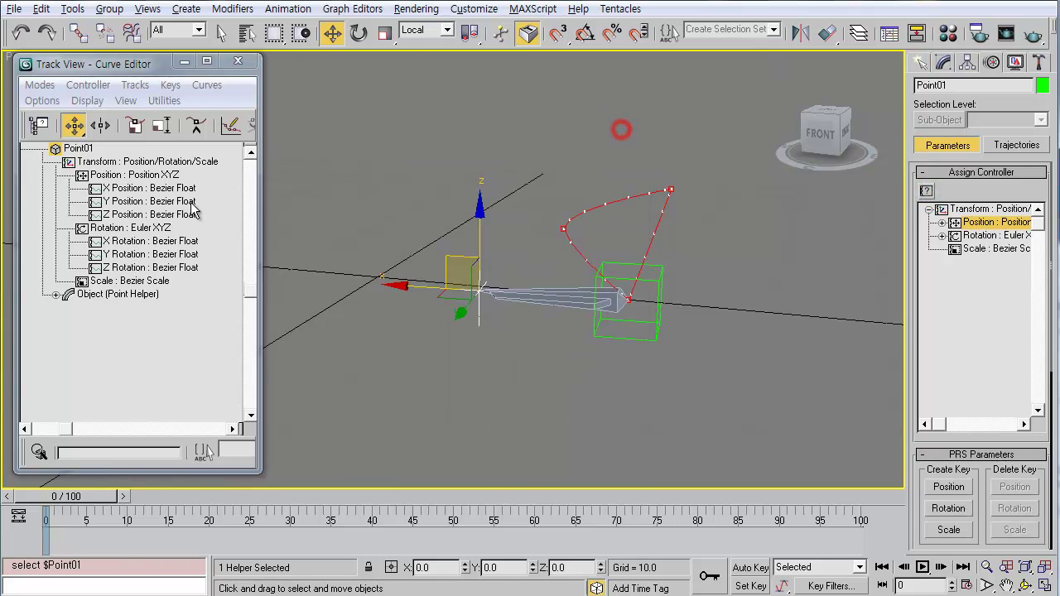
Show the controller assignment commands for Point01's Position track in the Curve Editor without choosing any.
{"action": "left_click", "coordinate": [146, 175]}
{"action": "left_click", "coordinate": [88, 84]}
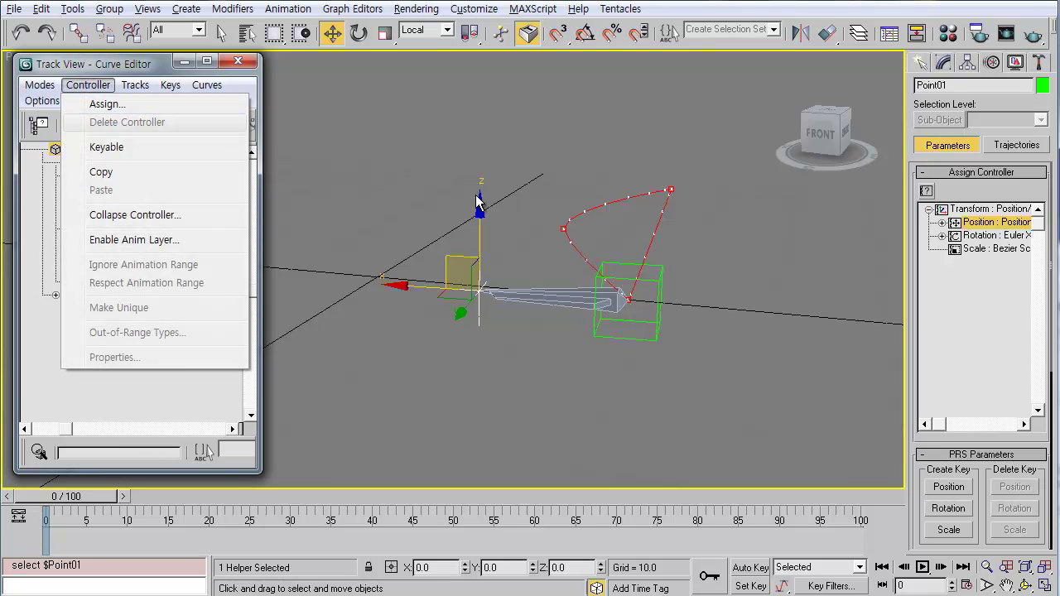
{"action": "left_click", "coordinate": [1003, 196]}
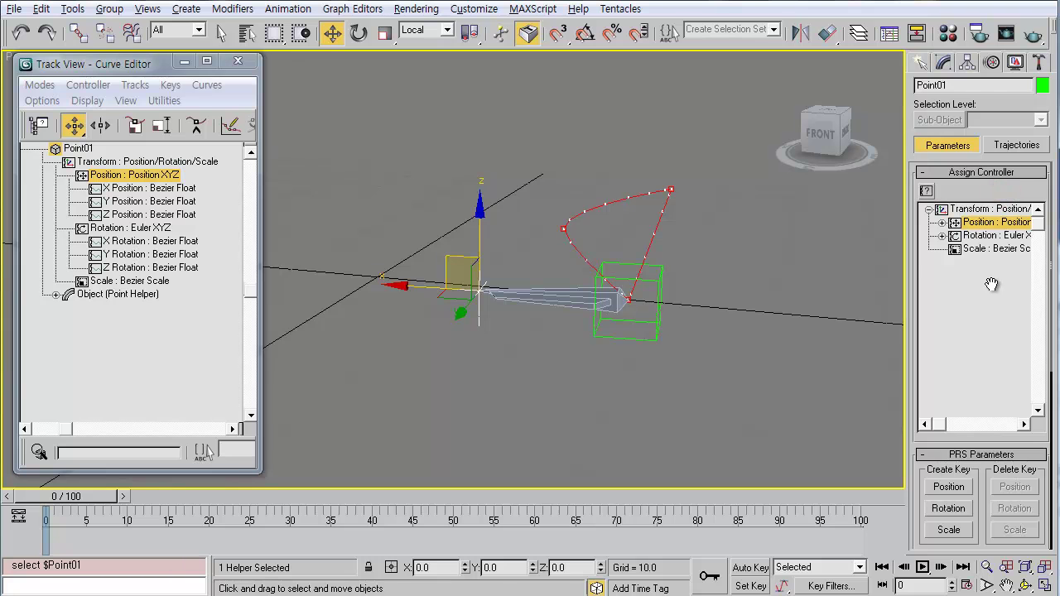
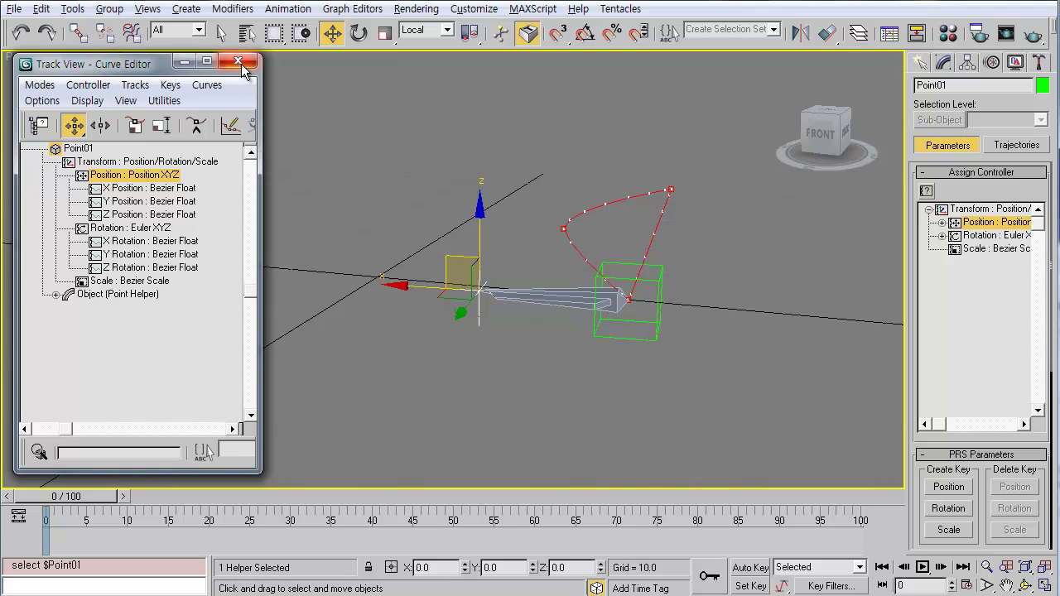
Replace the Curve Editor with the Dope Sheet, resize its window to a narrow, taller shape, and close it.
{"action": "left_click", "coordinate": [238, 62]}
{"action": "left_click", "coordinate": [352, 9]}
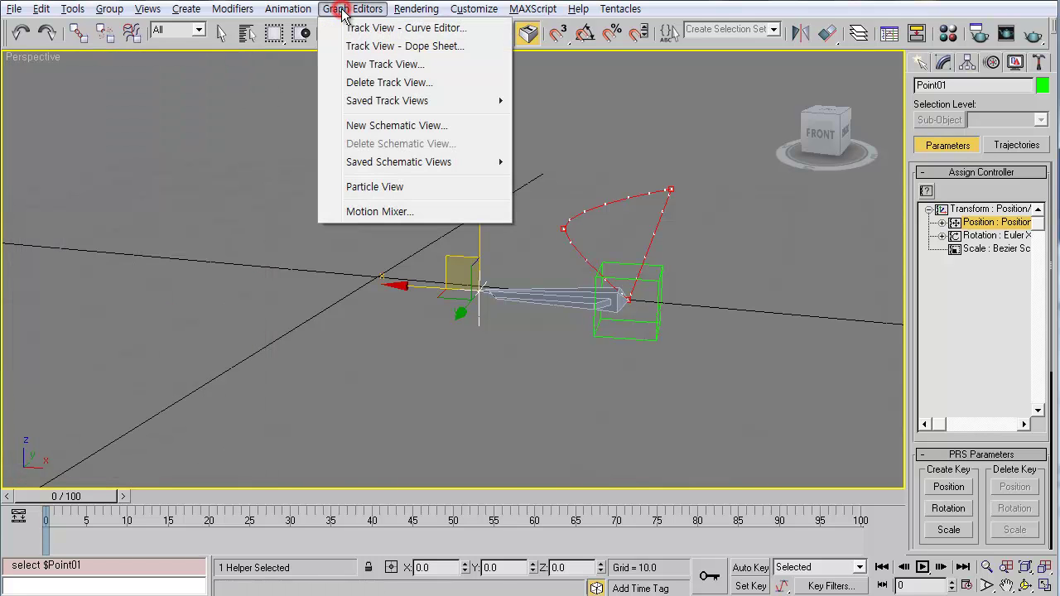
{"action": "left_click", "coordinate": [406, 47]}
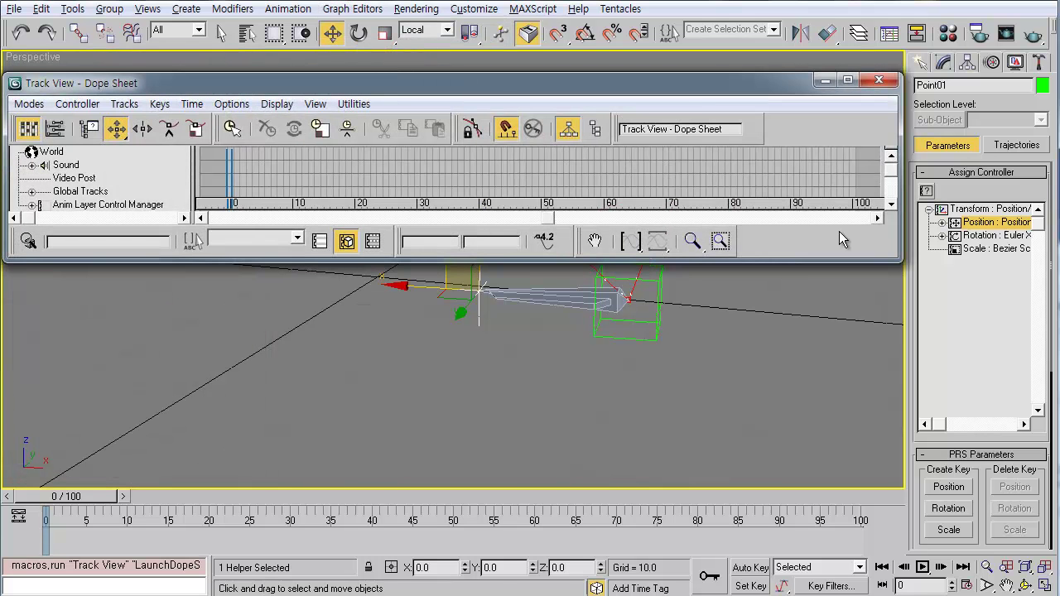
{"action": "left_click_drag", "start_coordinate": [899, 264], "coordinate": [263, 474]}
{"action": "left_click", "coordinate": [241, 79]}
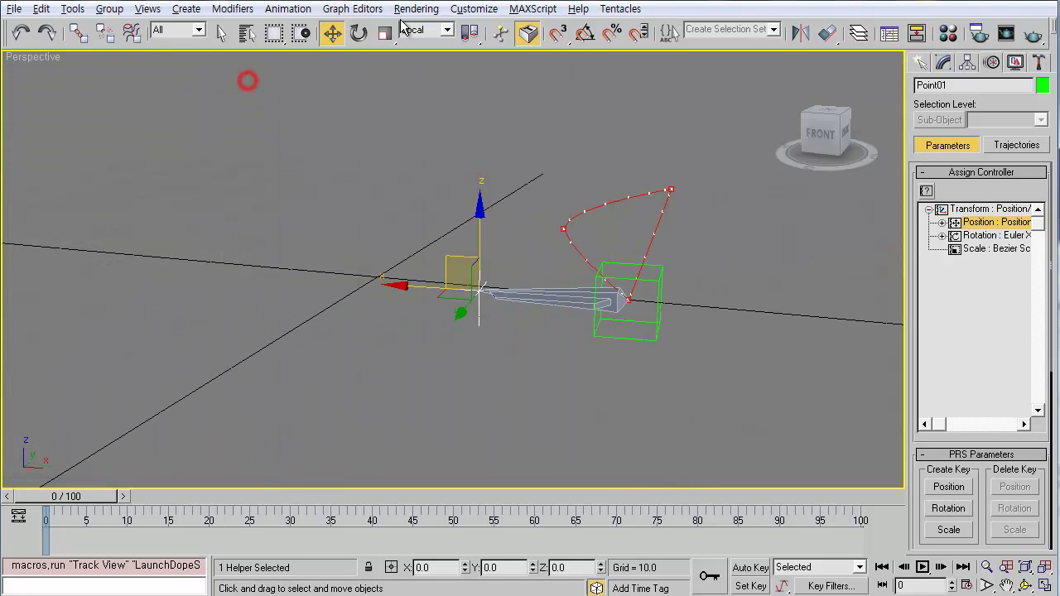
Reopen the Curve Editor from the saved track views and close it again.
{"action": "left_click", "coordinate": [352, 8]}
{"action": "mouse_move", "coordinate": [415, 102]}
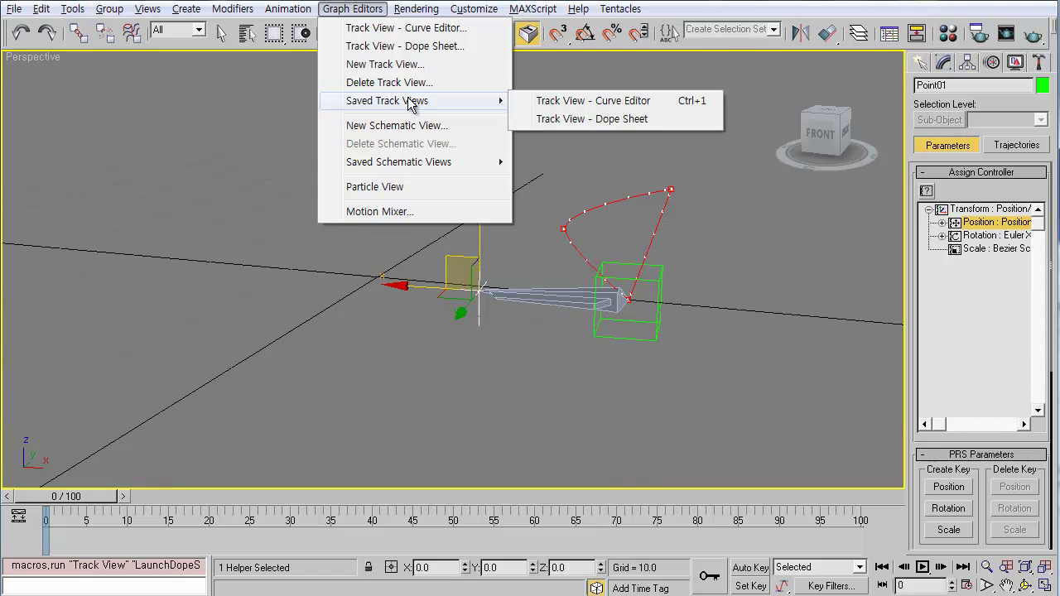
{"action": "left_click", "coordinate": [620, 106]}
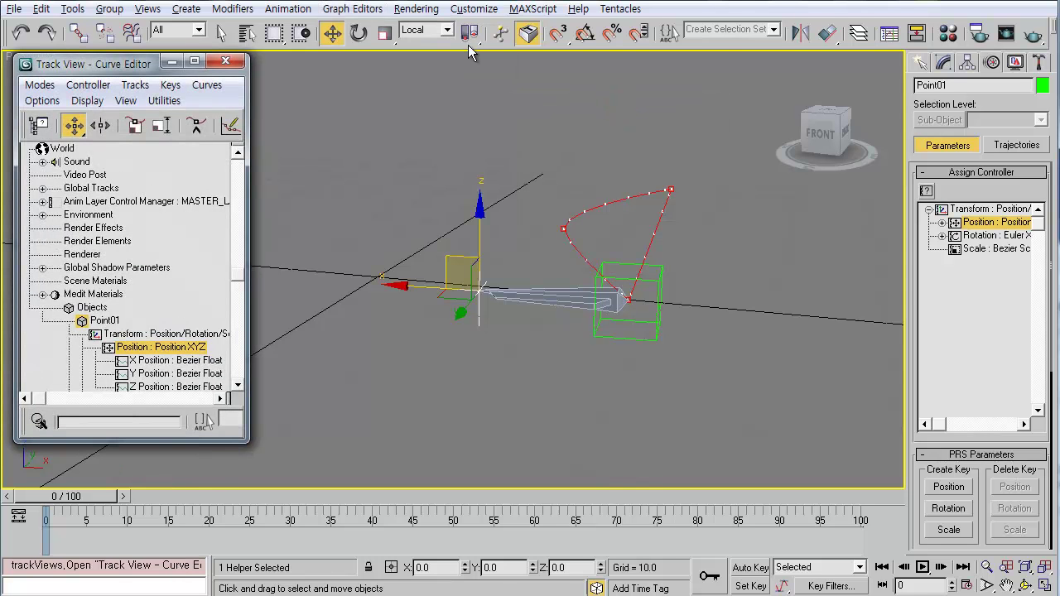
{"action": "left_click", "coordinate": [240, 61]}
Open the saved Dope Sheet and compare Point01's transform tracks there with its list of assigned controllers.
{"action": "left_click", "coordinate": [352, 9]}
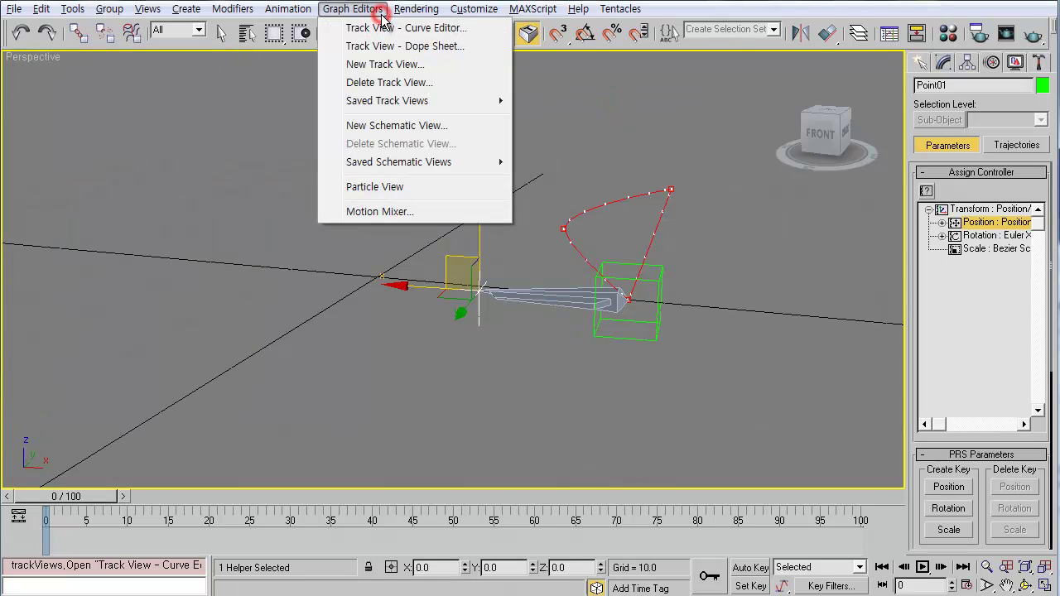
{"action": "left_click", "coordinate": [410, 101]}
{"action": "left_click", "coordinate": [576, 120]}
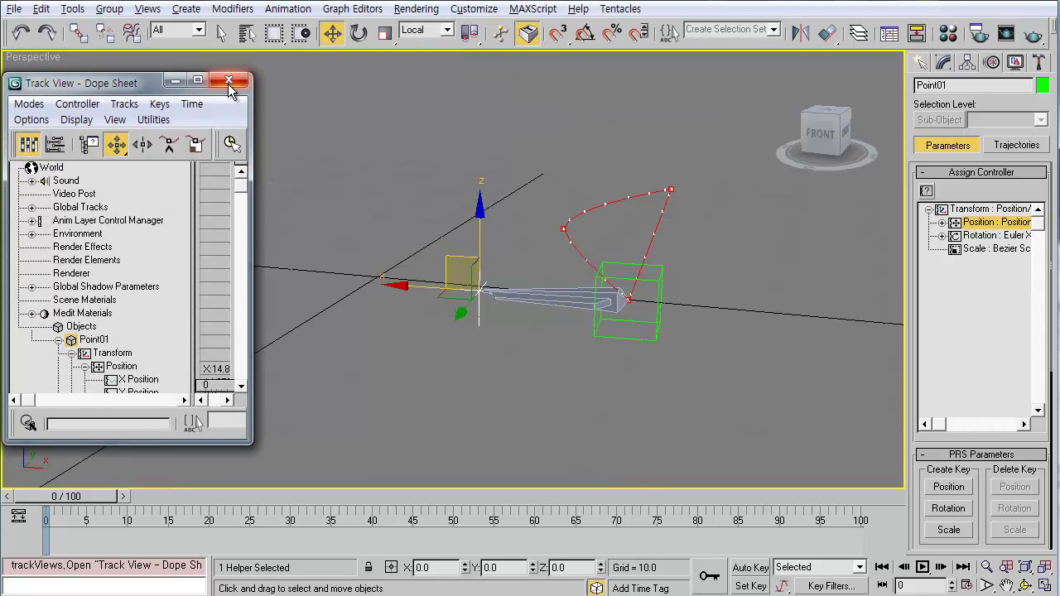
{"action": "left_click_drag", "start_coordinate": [190, 207], "coordinate": [205, 203]}
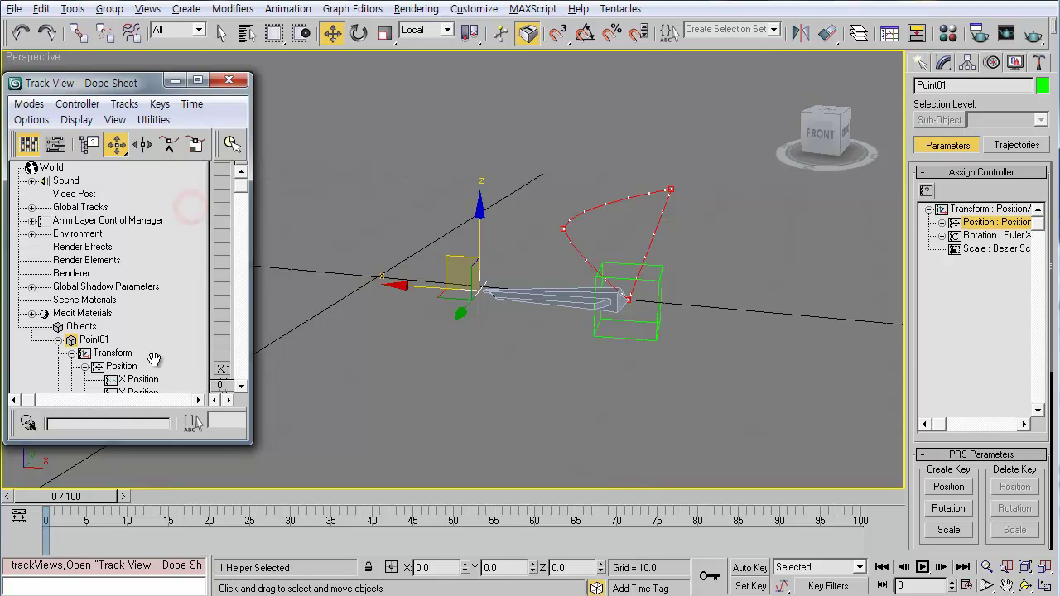
{"action": "left_click_drag", "start_coordinate": [157, 381], "coordinate": [171, 190]}
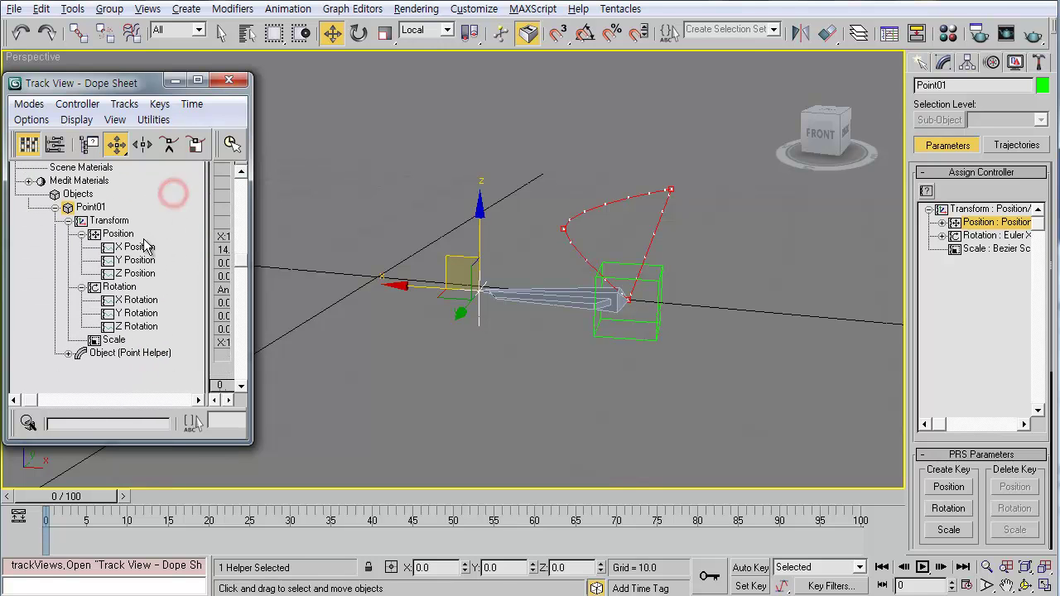
{"action": "left_click_drag", "start_coordinate": [988, 310], "coordinate": [959, 315]}
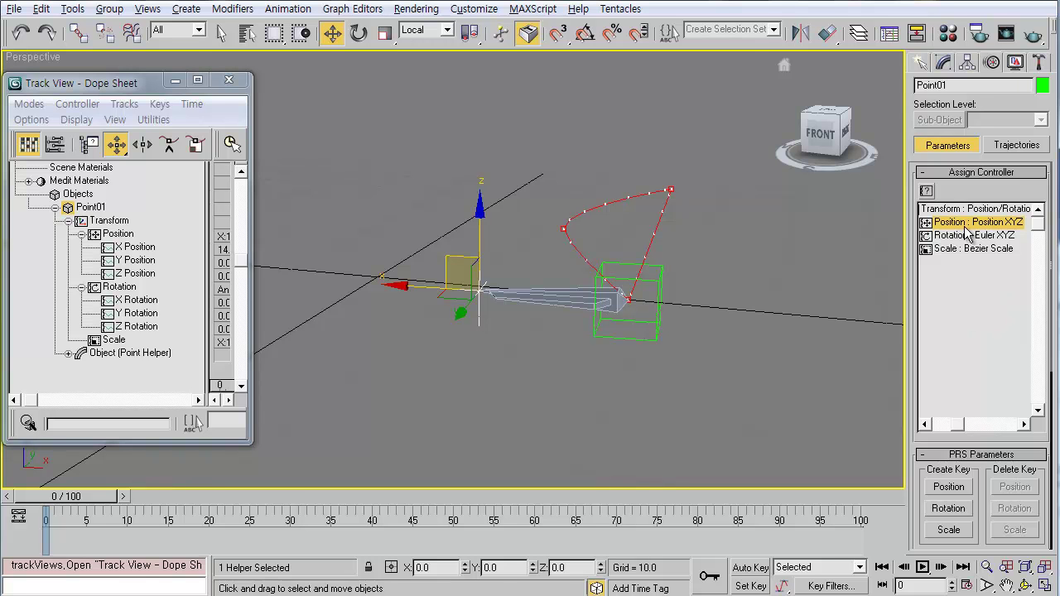
Turn on Controller Types in the Dope Sheet filters and adjust the track list so Point01's controller names can be read.
{"action": "left_click", "coordinate": [929, 224]}
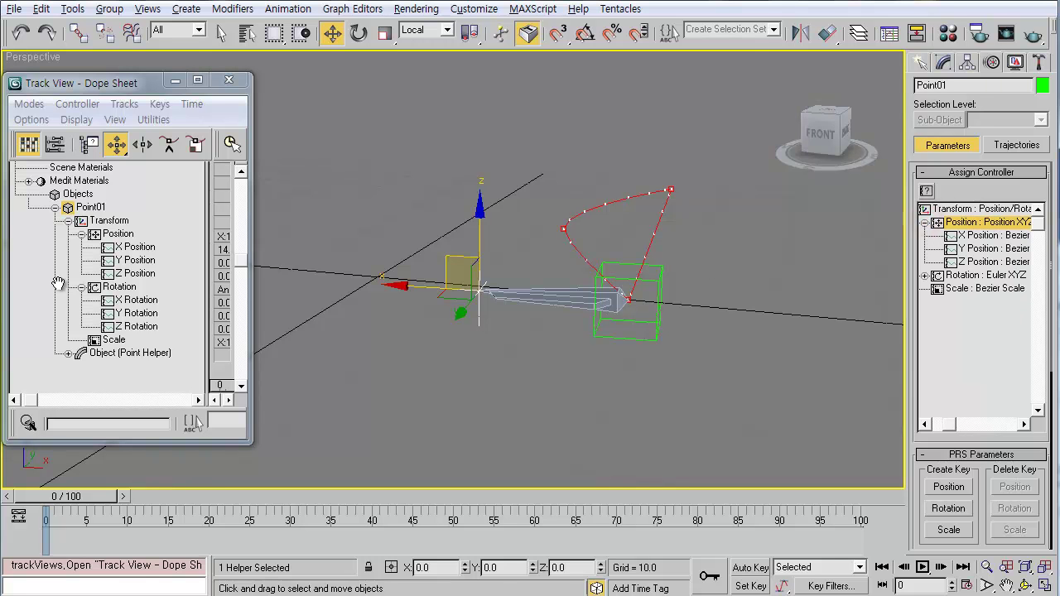
{"action": "left_click", "coordinate": [116, 235]}
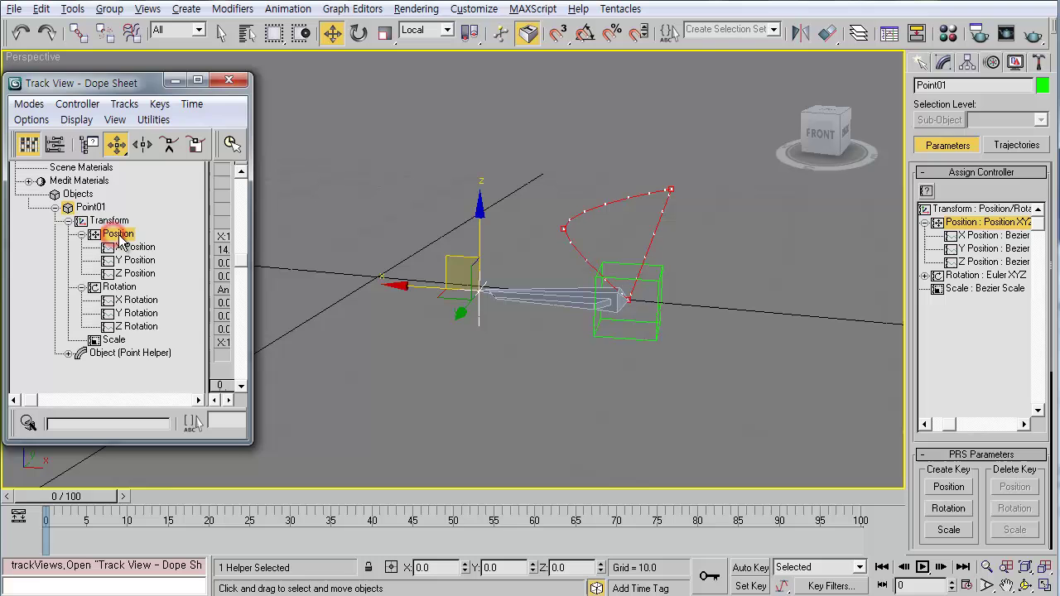
{"action": "left_click", "coordinate": [90, 147]}
{"action": "left_click_drag", "start_coordinate": [113, 142], "coordinate": [154, 115]}
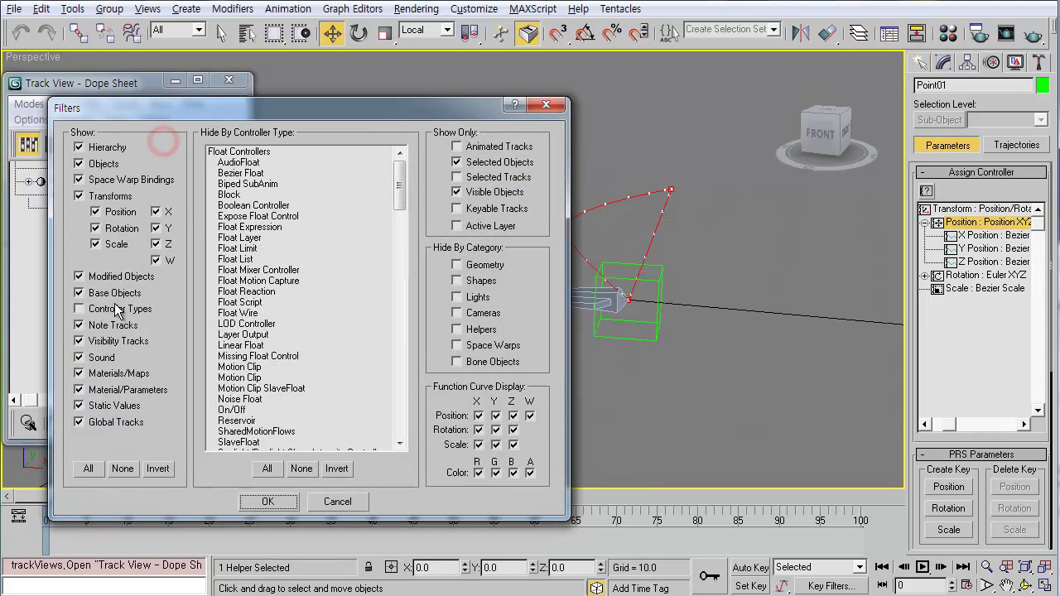
{"action": "left_click", "coordinate": [115, 310]}
{"action": "left_click", "coordinate": [274, 502]}
{"action": "left_click_drag", "start_coordinate": [135, 368], "coordinate": [109, 354]}
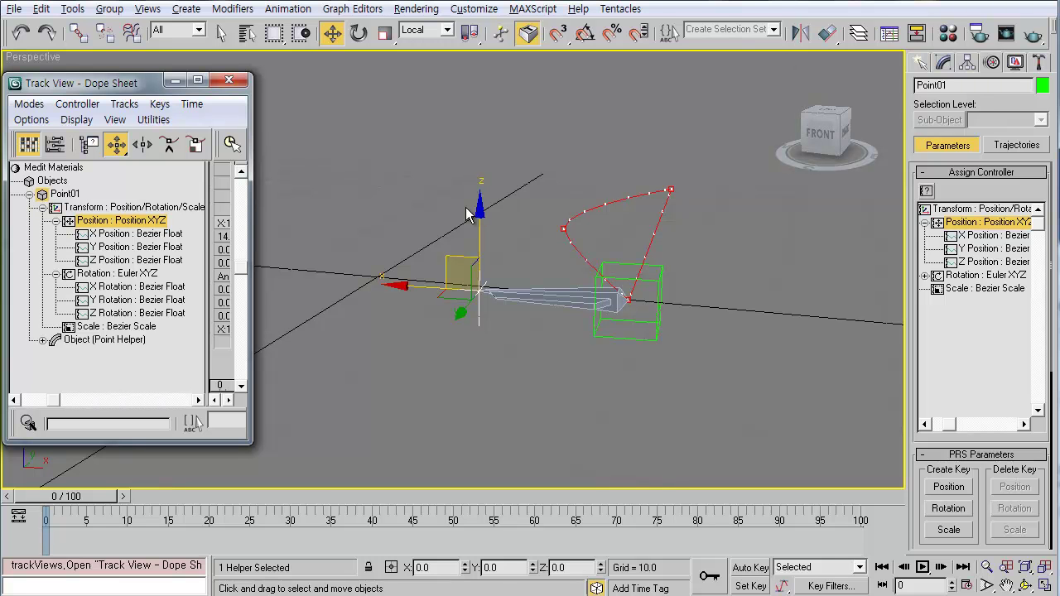
{"action": "left_click_drag", "start_coordinate": [209, 250], "coordinate": [226, 248]}
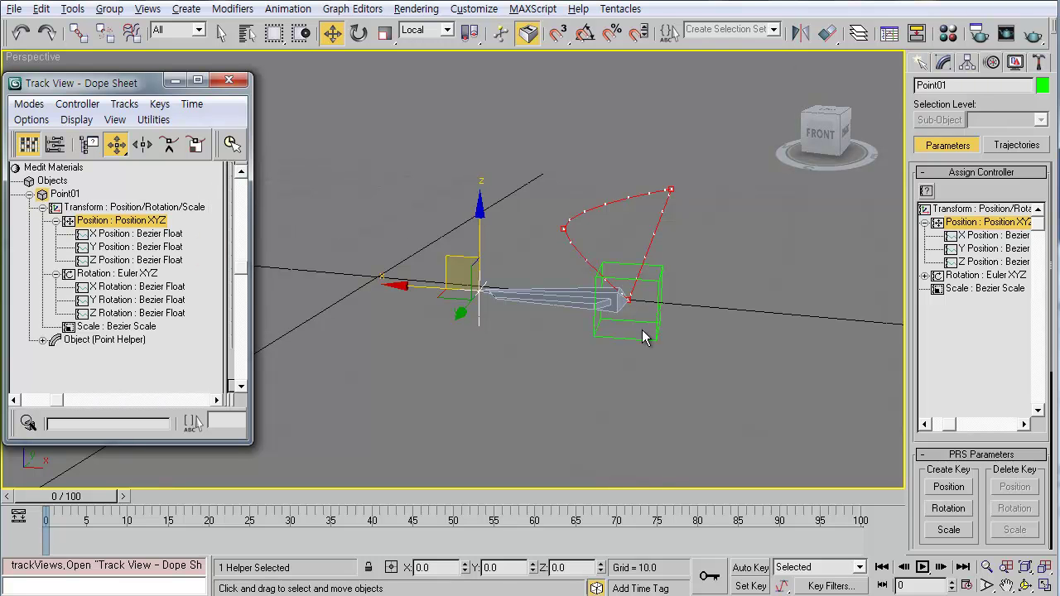
Assign the Spring controller to Point01's Position track and close its properties window.
{"action": "left_click", "coordinate": [77, 104]}
{"action": "left_click", "coordinate": [81, 119]}
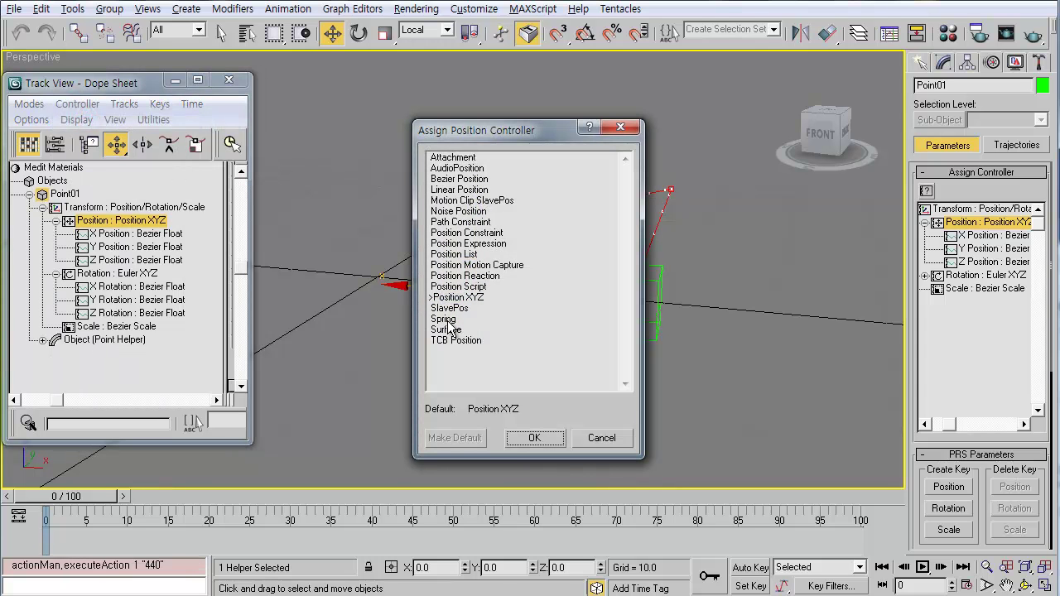
{"action": "left_click", "coordinate": [445, 319]}
{"action": "left_click", "coordinate": [534, 437]}
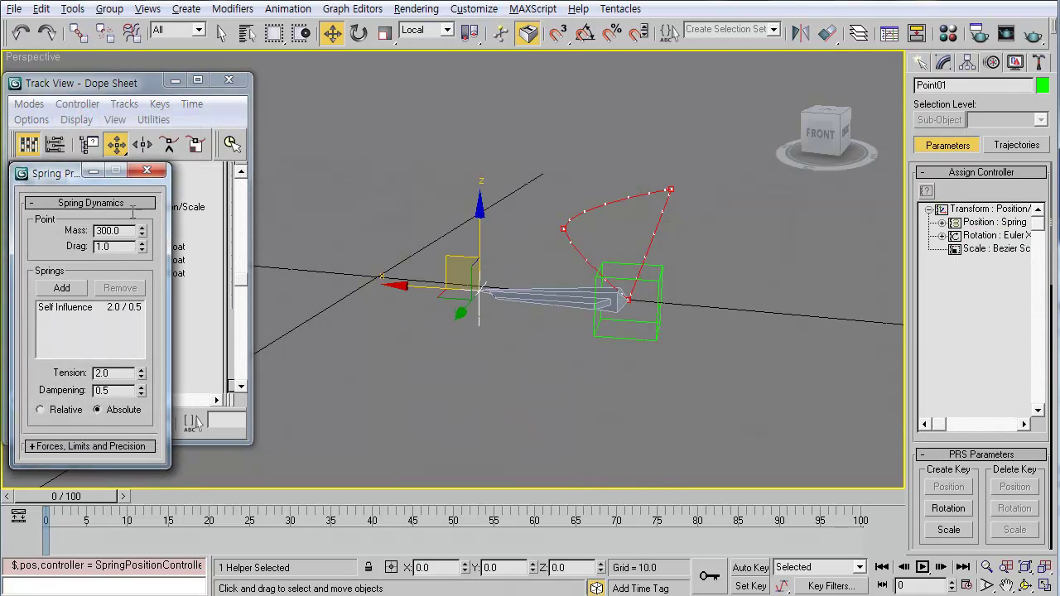
{"action": "left_click", "coordinate": [146, 169]}
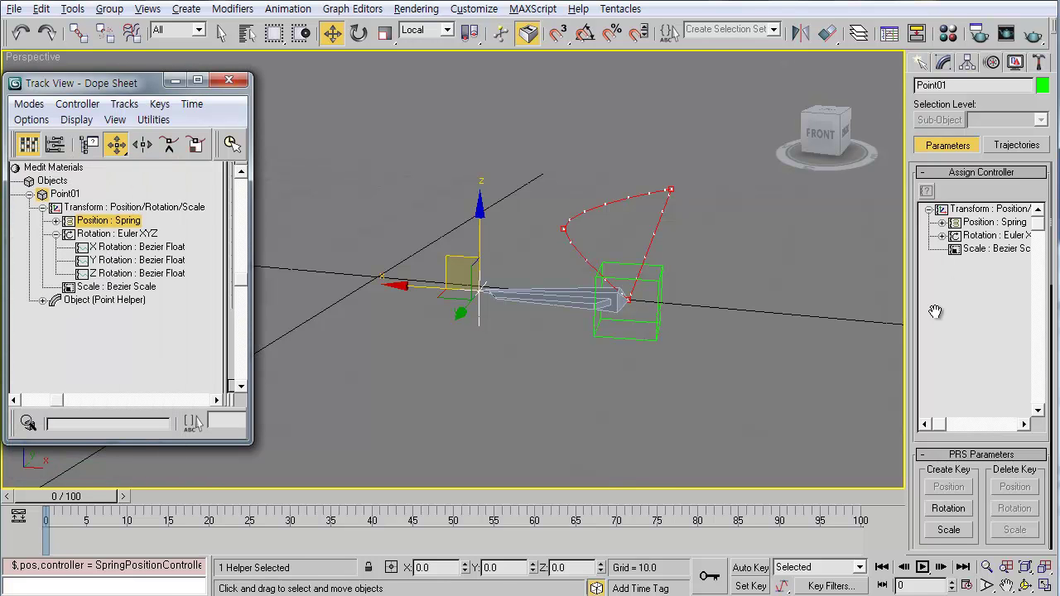
Scrub the animation to frame 19 and briefly view the Spring properties from the Dope Sheet's Position track.
{"action": "left_click_drag", "start_coordinate": [82, 501], "coordinate": [201, 528]}
{"action": "key", "text": "w"}
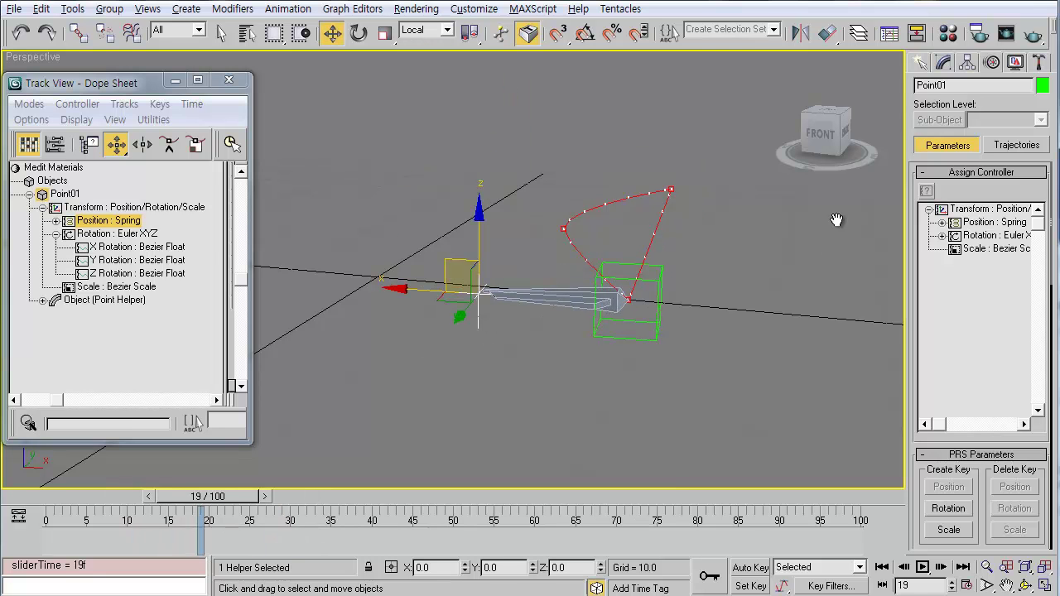
{"action": "double_click", "coordinate": [106, 222]}
{"action": "left_click", "coordinate": [147, 172]}
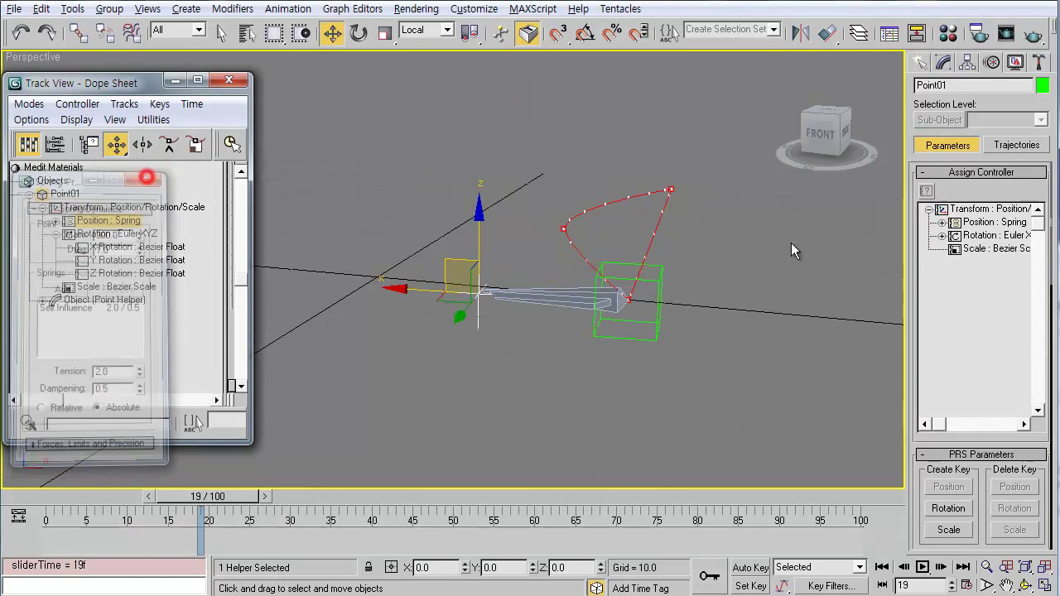
Expand the Spring controller in Point01's list of assigned controllers and view its properties from there.
{"action": "left_click", "coordinate": [942, 223]}
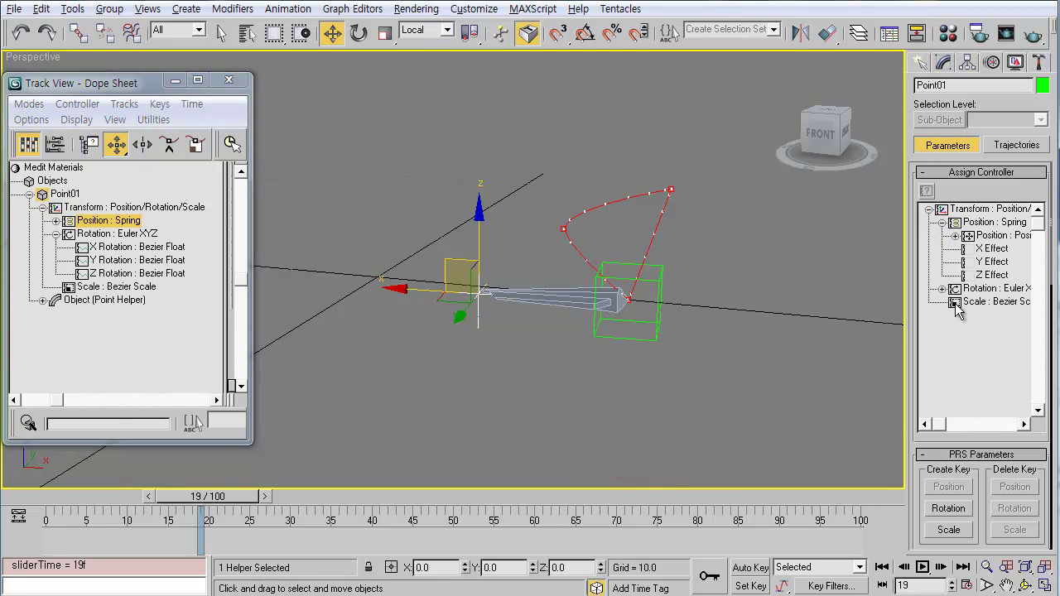
{"action": "left_click", "coordinate": [997, 239]}
{"action": "left_click_drag", "start_coordinate": [915, 429], "coordinate": [910, 253]}
{"action": "scroll", "coordinate": [920, 363], "scroll_direction": "up", "scroll_amount": 5}
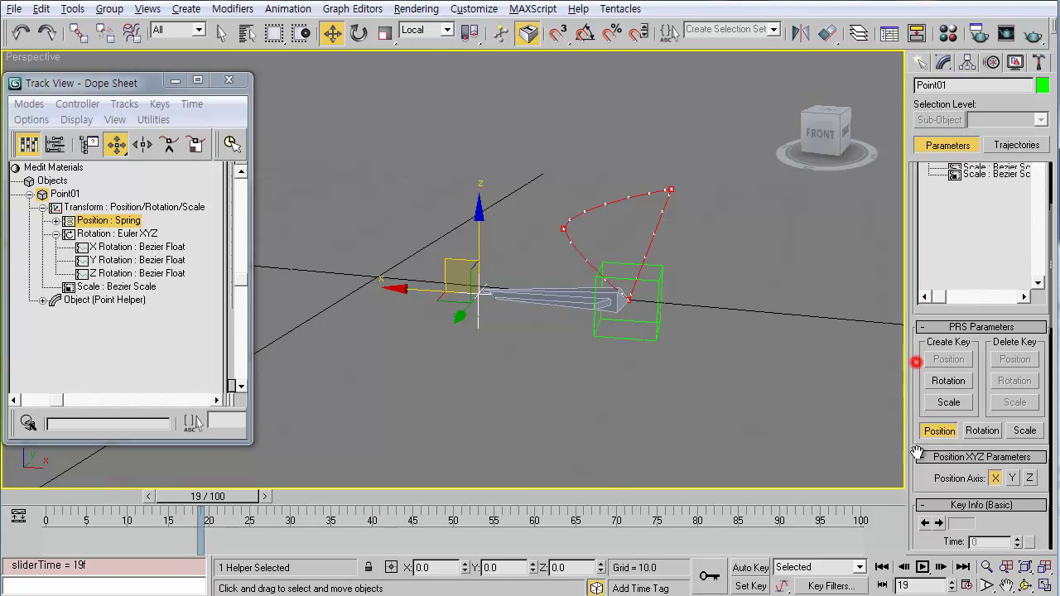
{"action": "left_click", "coordinate": [992, 193]}
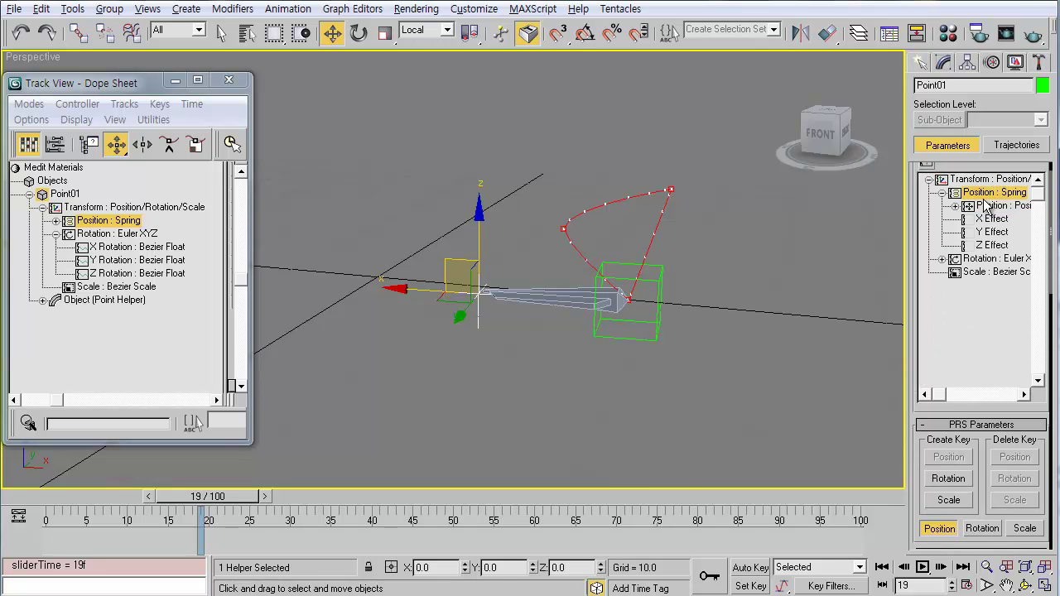
{"action": "double_click", "coordinate": [987, 193]}
{"action": "left_click", "coordinate": [1044, 183]}
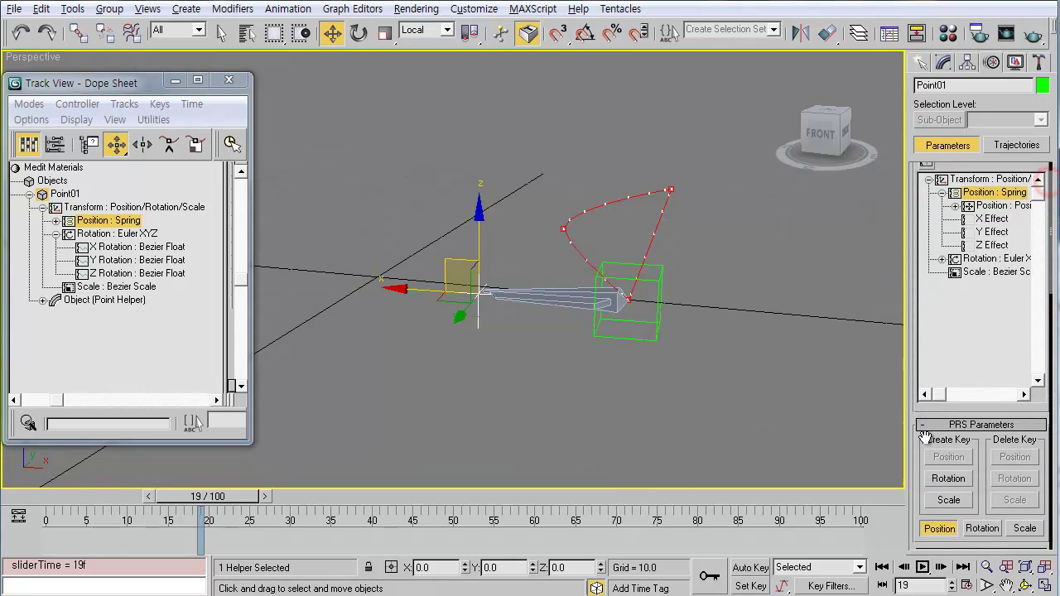
Widen the command panel to two columns and display Point01's position settings down to Spring Dynamics.
{"action": "left_click_drag", "start_coordinate": [915, 452], "coordinate": [888, 165]}
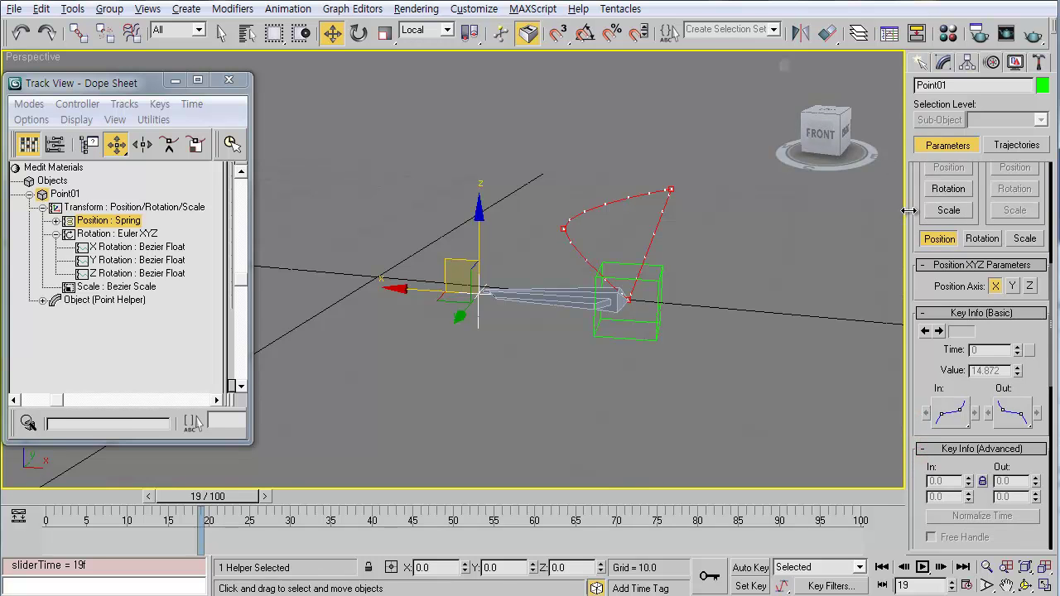
{"action": "left_click_drag", "start_coordinate": [906, 209], "coordinate": [754, 209]}
{"action": "left_click_drag", "start_coordinate": [923, 431], "coordinate": [922, 195]}
{"action": "left_click", "coordinate": [831, 531]}
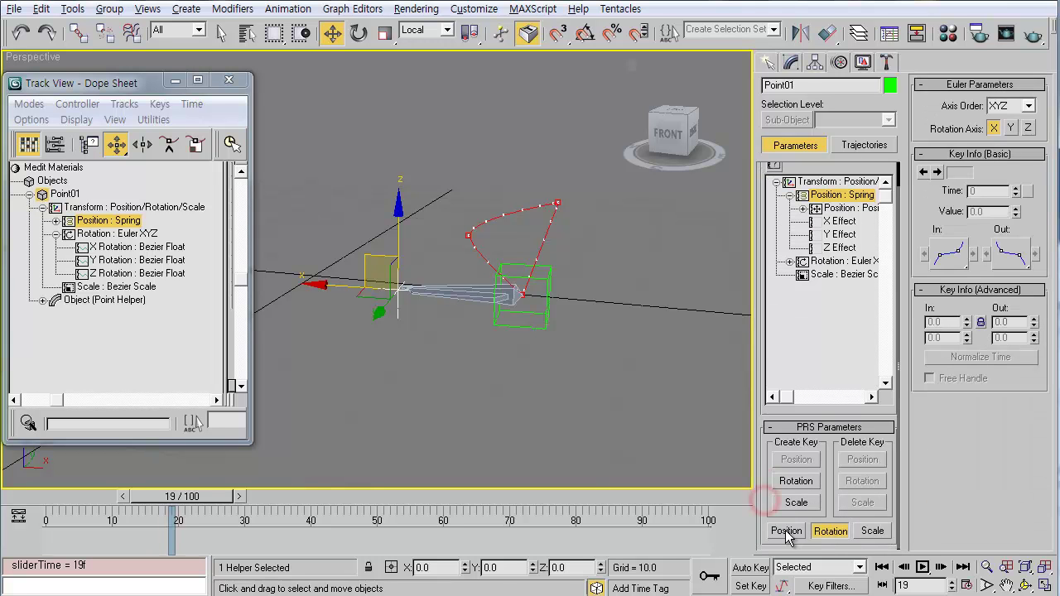
{"action": "left_click", "coordinate": [783, 530]}
{"action": "left_click_drag", "start_coordinate": [905, 451], "coordinate": [926, 302]}
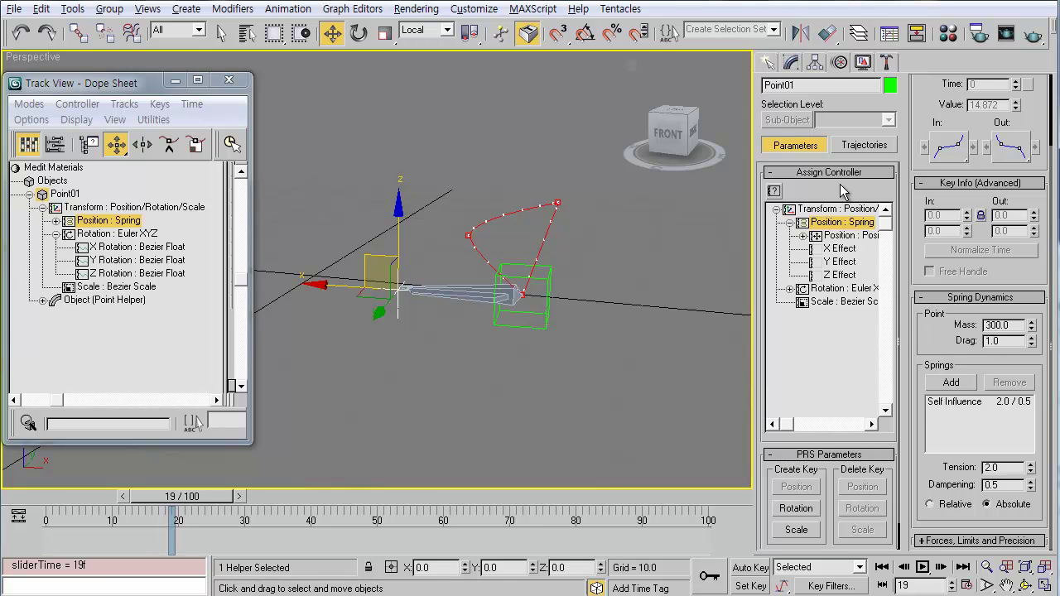
Compare the Spring properties window with the Spring Dynamics settings in the command panel and close the window.
{"action": "double_click", "coordinate": [837, 225]}
{"action": "left_click_drag", "start_coordinate": [832, 209], "coordinate": [689, 207]}
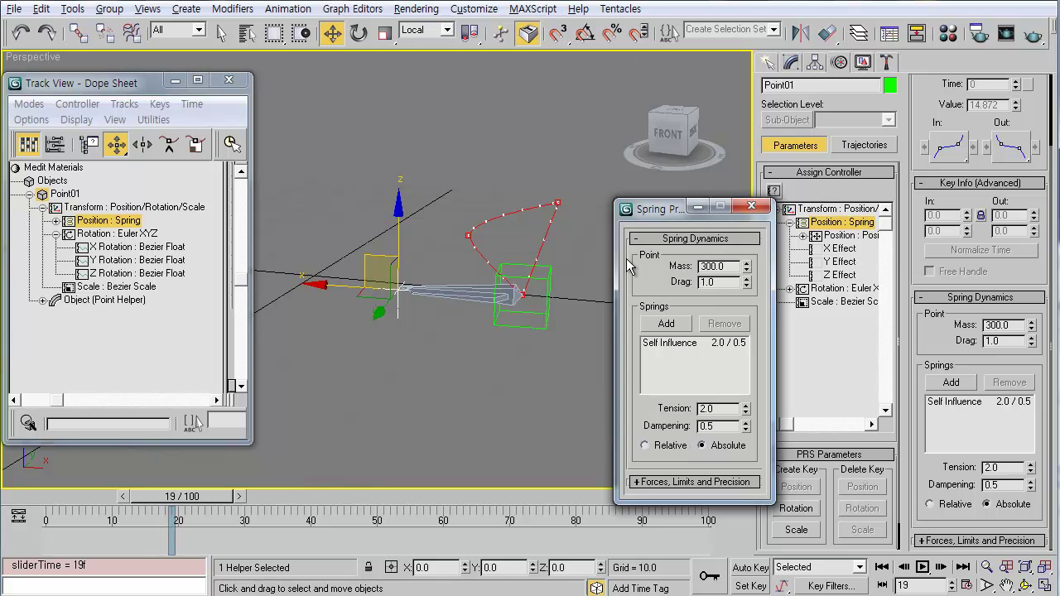
{"action": "left_click", "coordinate": [752, 209]}
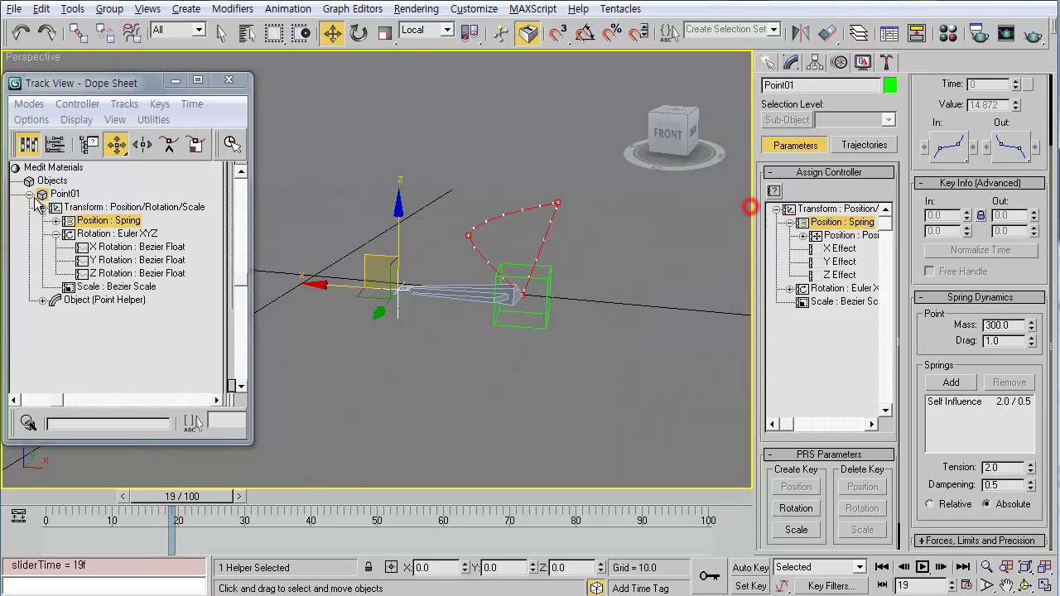
Open the Spring properties from the Dope Sheet, place the window clear of the helpers, and go to frame 21.
{"action": "double_click", "coordinate": [106, 221]}
{"action": "left_click_drag", "start_coordinate": [59, 182], "coordinate": [160, 177]}
{"action": "middle_click_drag", "start_coordinate": [411, 309], "coordinate": [472, 304]}
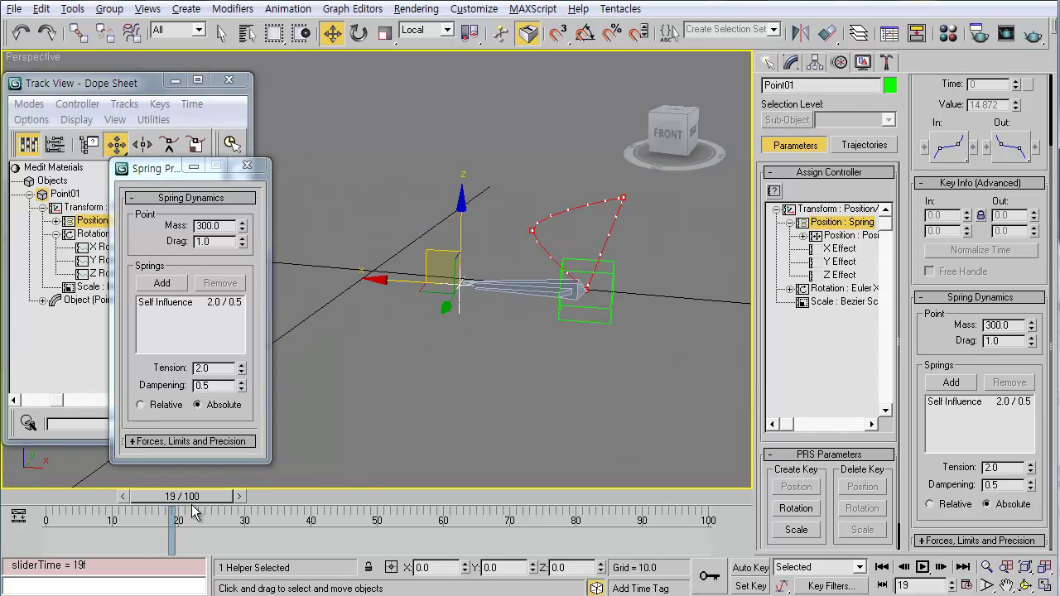
{"action": "mouse_move", "coordinate": [193, 501]}
{"action": "left_mouse_down"}
{"action": "mouse_move", "coordinate": [248, 497]}
{"action": "mouse_move", "coordinate": [170, 497]}
{"action": "mouse_move", "coordinate": [192, 497]}
{"action": "left_mouse_up"}
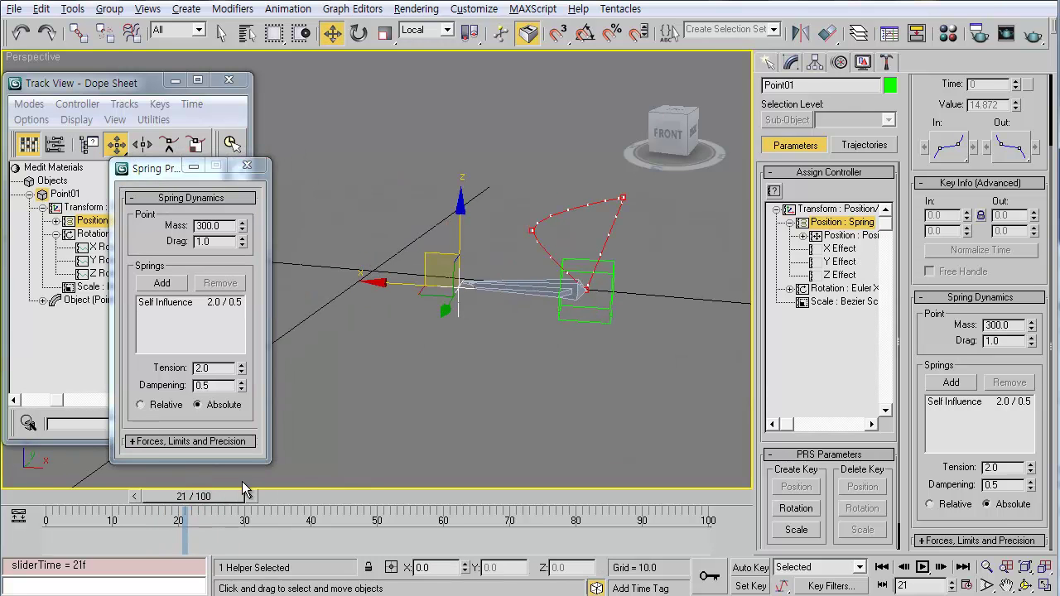
Turn on Trajectory display in Point01's object properties.
{"action": "right_click", "coordinate": [441, 297]}
{"action": "left_click", "coordinate": [483, 379]}
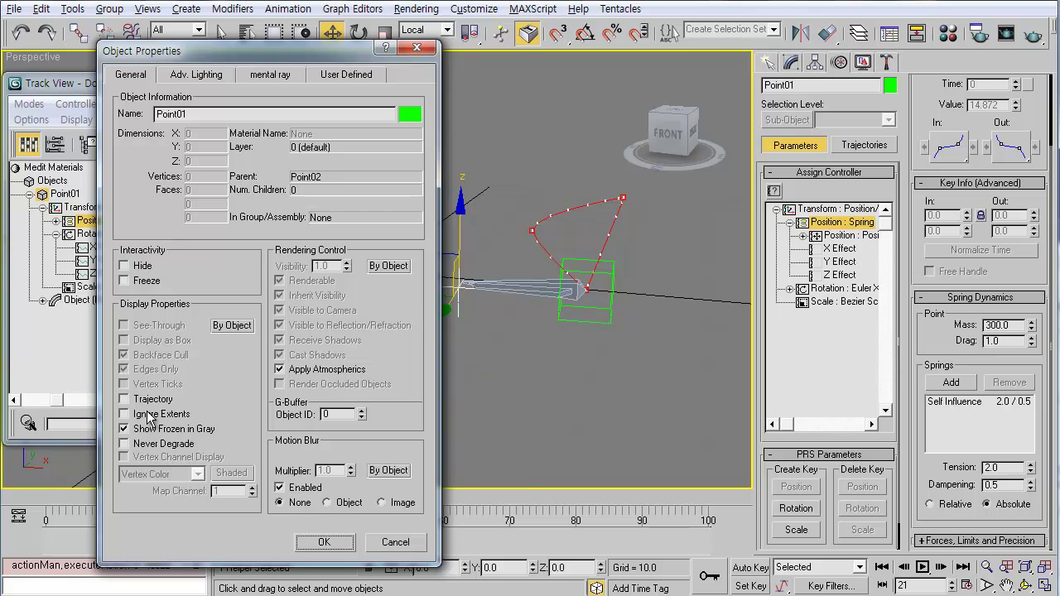
{"action": "left_click", "coordinate": [335, 540]}
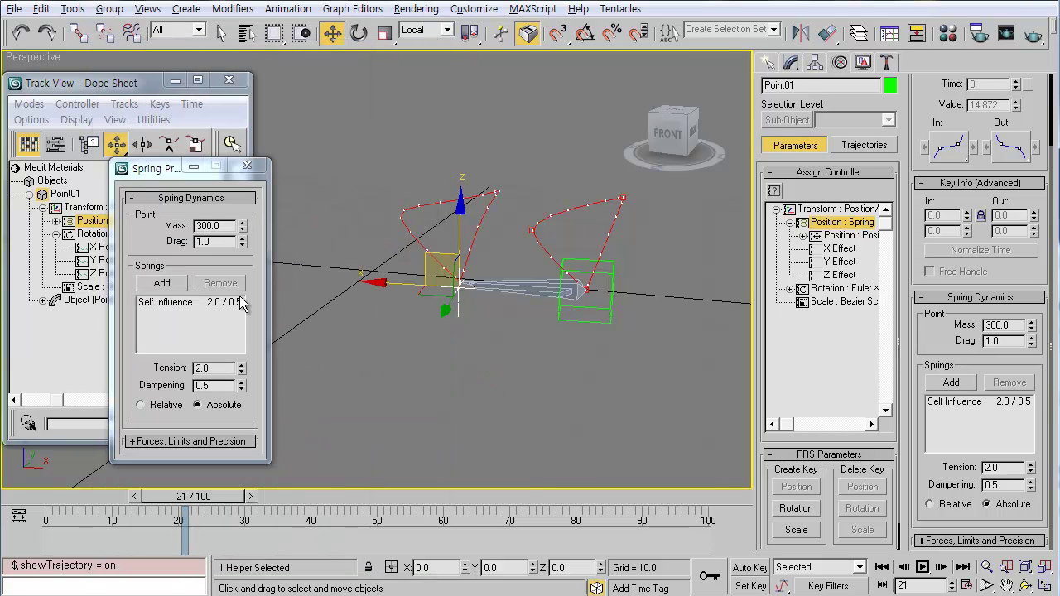
Set Point01's spring to Mass 340, Drag 0.45 and Tension 1.64, and select its Self Influence entry.
{"action": "left_click", "coordinate": [244, 224]}
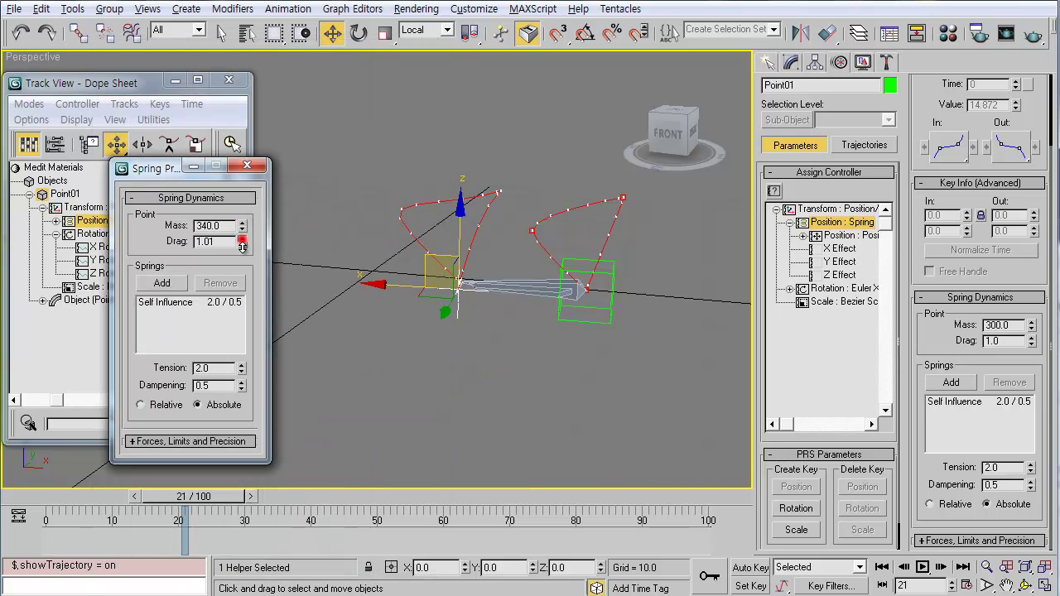
{"action": "left_click_drag", "start_coordinate": [243, 246], "coordinate": [243, 269]}
{"action": "left_click_drag", "start_coordinate": [240, 368], "coordinate": [246, 418]}
{"action": "left_click", "coordinate": [201, 303]}
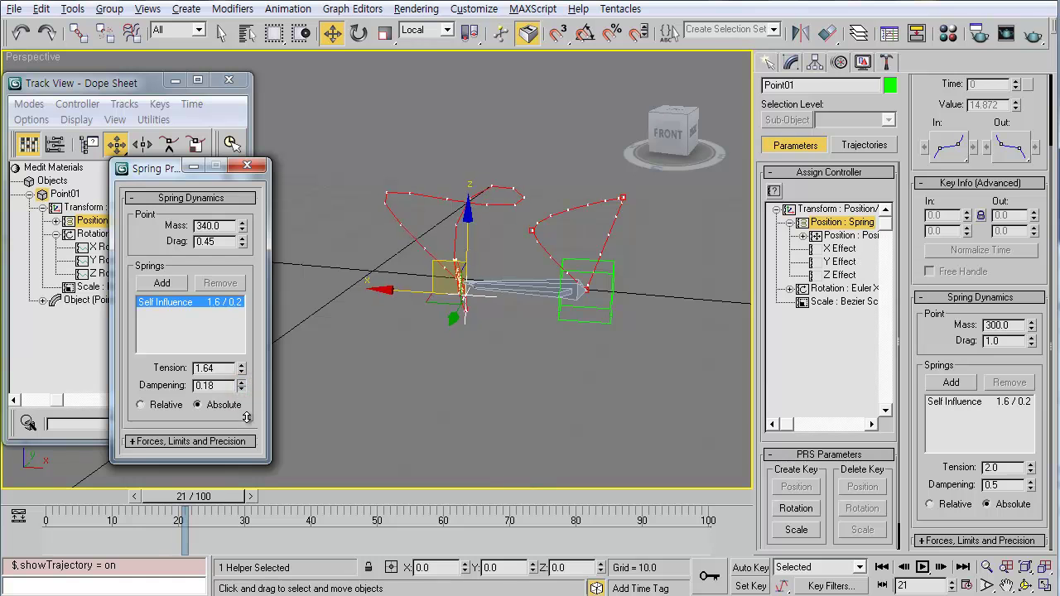
Set the spring's Dampening to 0.6 at frame 40 and close the Spring properties and Dope Sheet windows.
{"action": "left_click_drag", "start_coordinate": [234, 497], "coordinate": [362, 497]}
{"action": "key", "text": "w"}
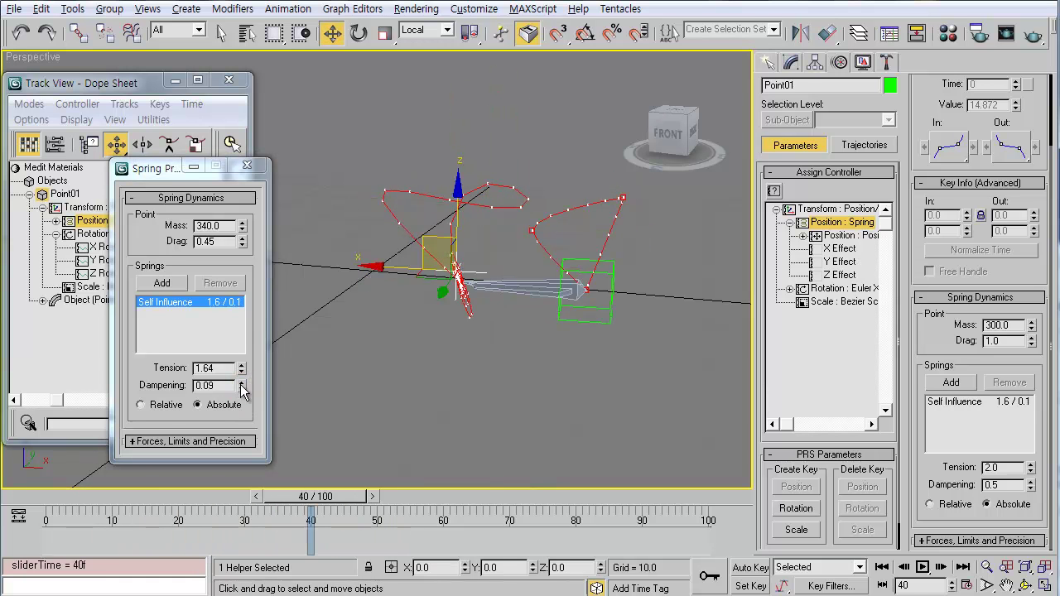
{"action": "left_click_drag", "start_coordinate": [243, 388], "coordinate": [253, 351]}
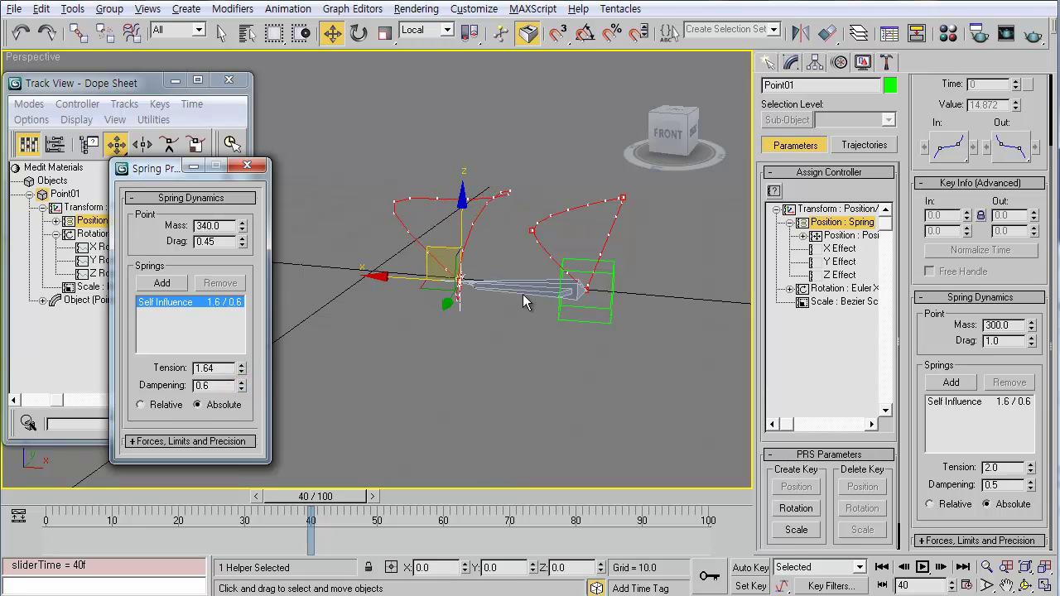
{"action": "left_click", "coordinate": [247, 166]}
{"action": "left_click", "coordinate": [229, 80]}
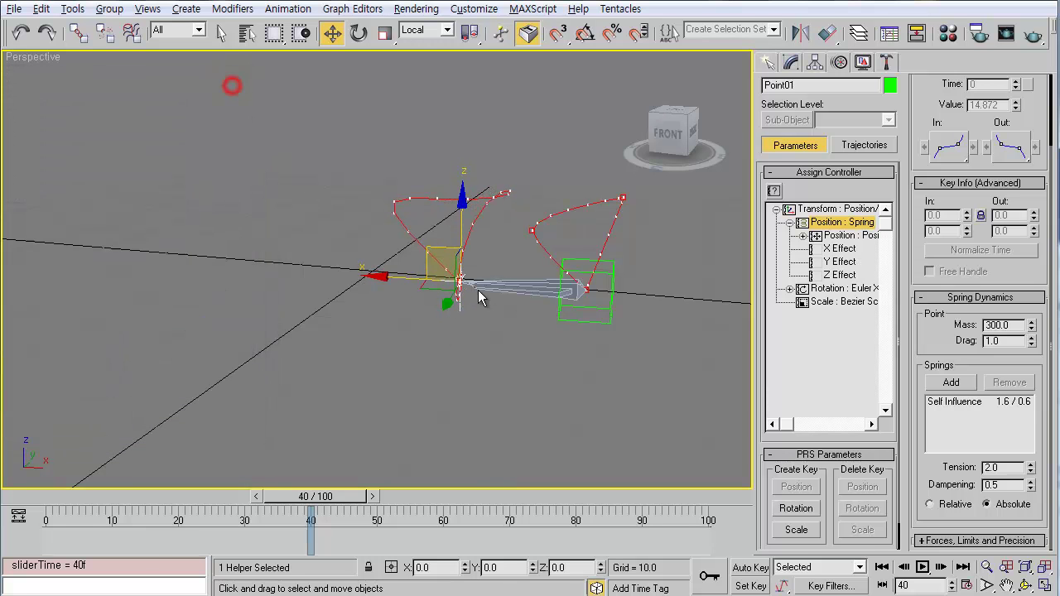
View the bone and both helper trajectories from a new angle and select Bone01.
{"action": "left_click", "coordinate": [568, 390]}
{"action": "left_click", "coordinate": [520, 288]}
{"action": "middle_click_drag", "start_coordinate": [550, 301], "coordinate": [473, 332], "text": "alt"}
{"action": "left_click", "coordinate": [369, 279]}
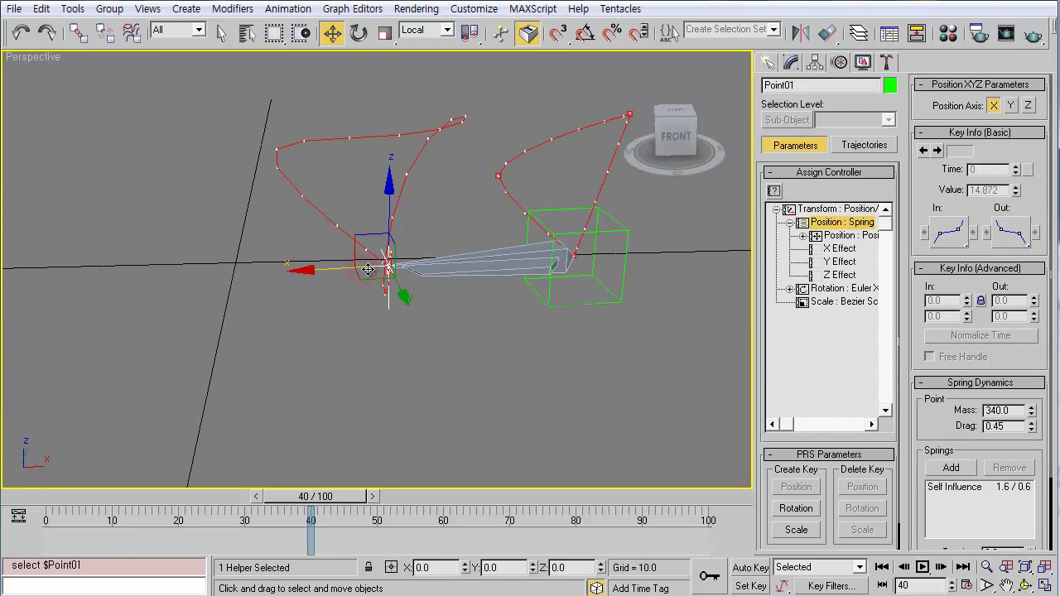
{"action": "middle_click_drag", "start_coordinate": [480, 286], "coordinate": [506, 281], "text": "alt"}
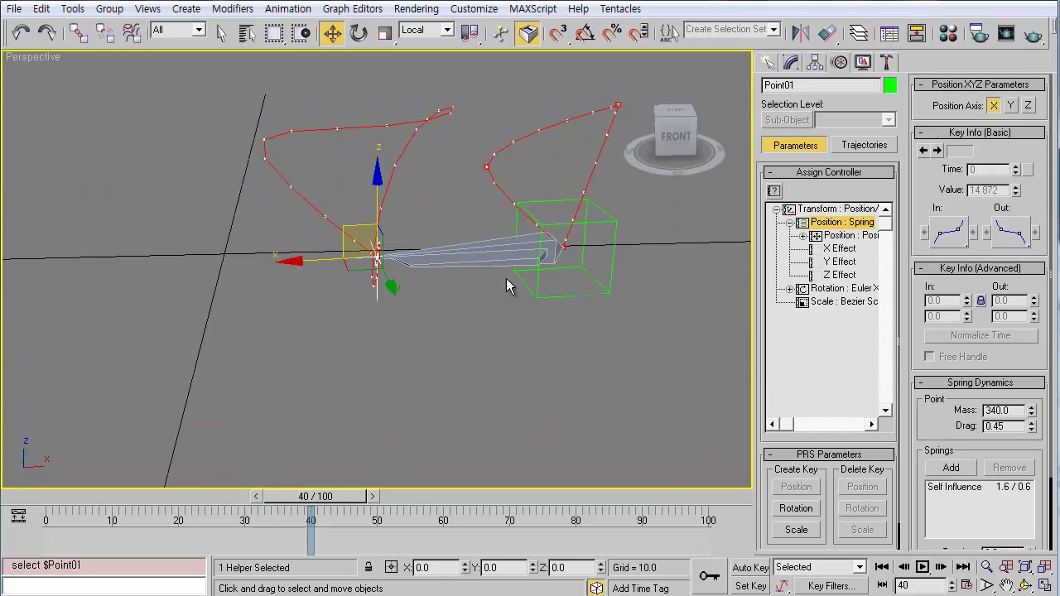
{"action": "left_click", "coordinate": [452, 324]}
{"action": "left_click", "coordinate": [448, 253]}
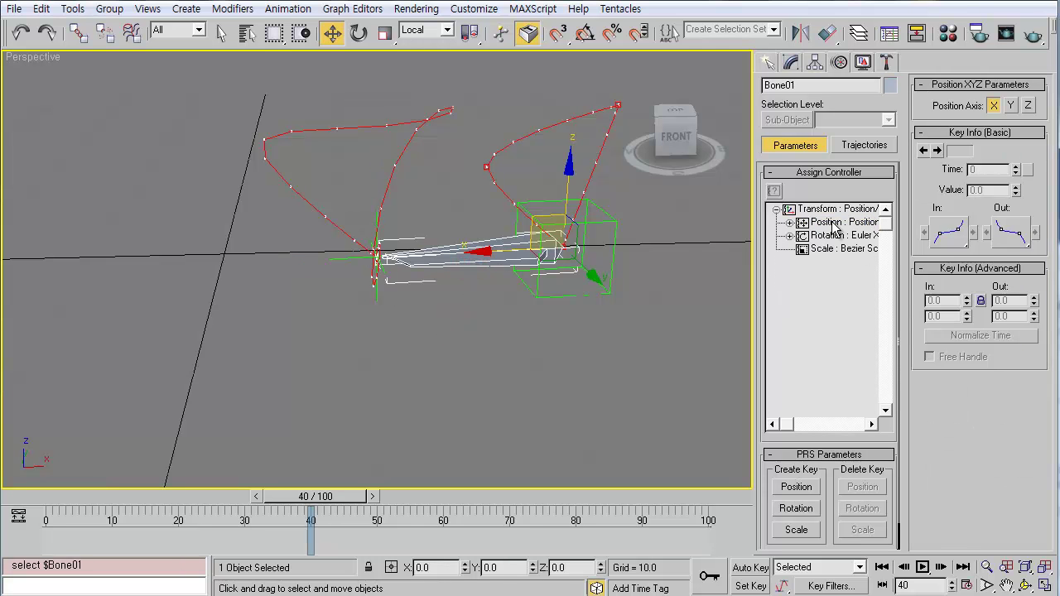
Try rotating Bone01 by hand and undo the rotation.
{"action": "key", "text": "e"}
{"action": "middle_click_drag", "start_coordinate": [448, 247], "coordinate": [509, 244], "text": "alt"}
{"action": "left_click_drag", "start_coordinate": [509, 243], "coordinate": [711, 240]}
{"action": "key", "text": "ctrl+z"}
Assign a LookAt Constraint to Bone01's rotation and add the tip helper Point01 as its LookAt target.
{"action": "left_click", "coordinate": [774, 191]}
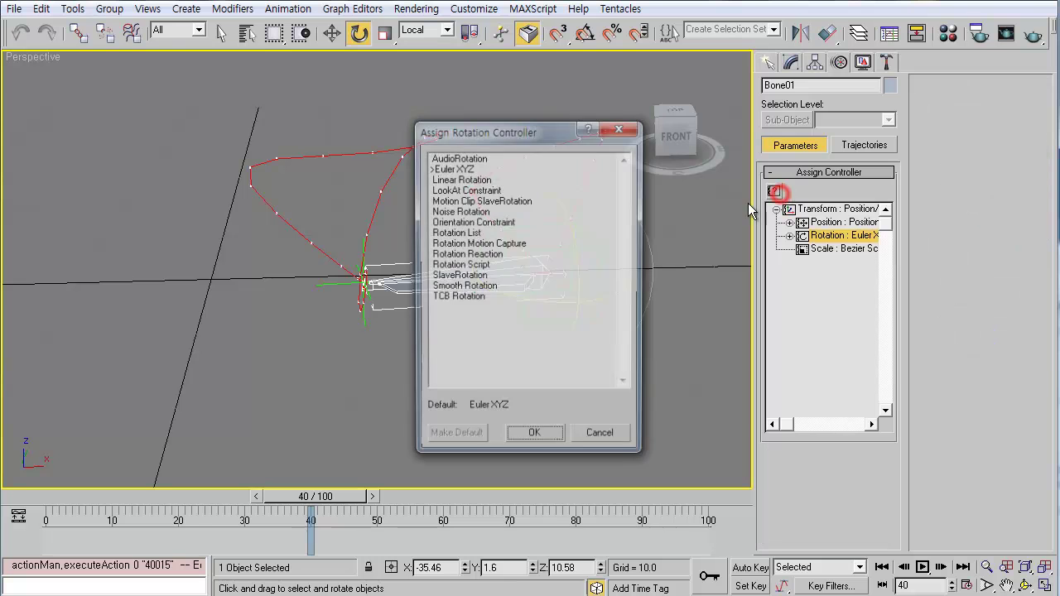
{"action": "left_click", "coordinate": [457, 189]}
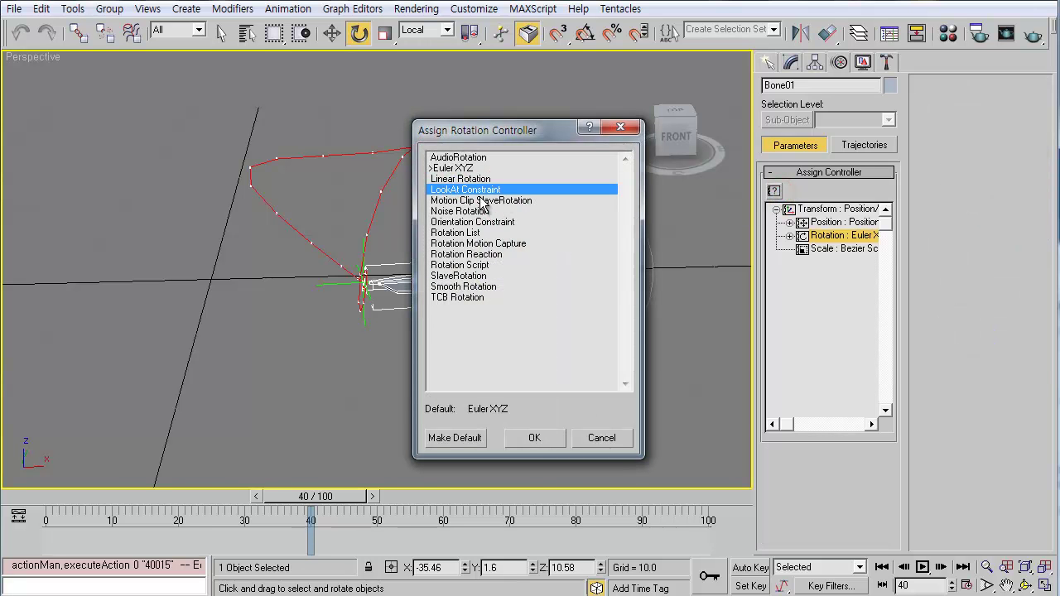
{"action": "left_click", "coordinate": [538, 438]}
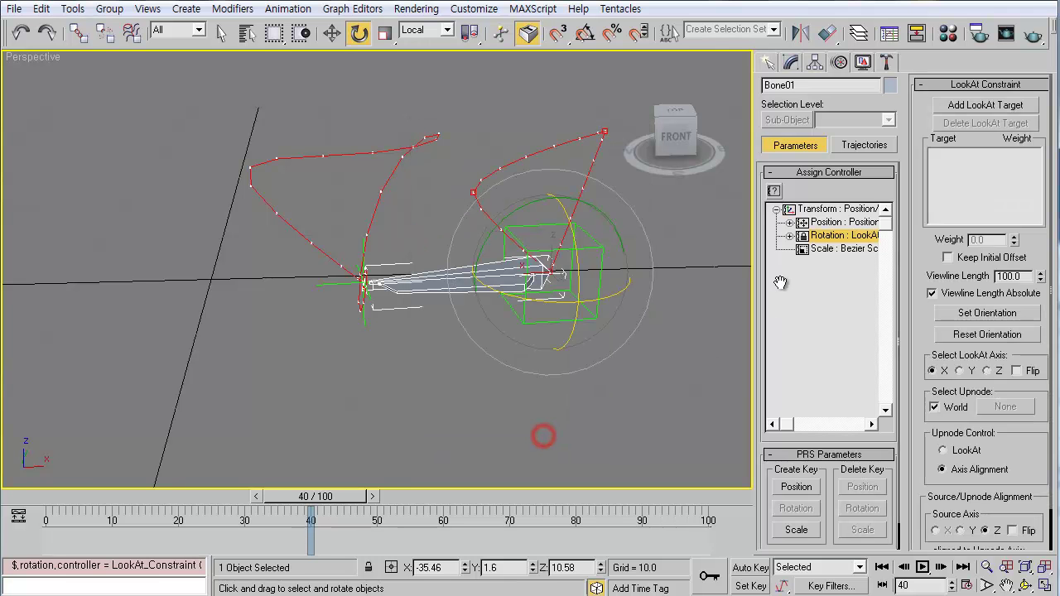
{"action": "left_click", "coordinate": [980, 106]}
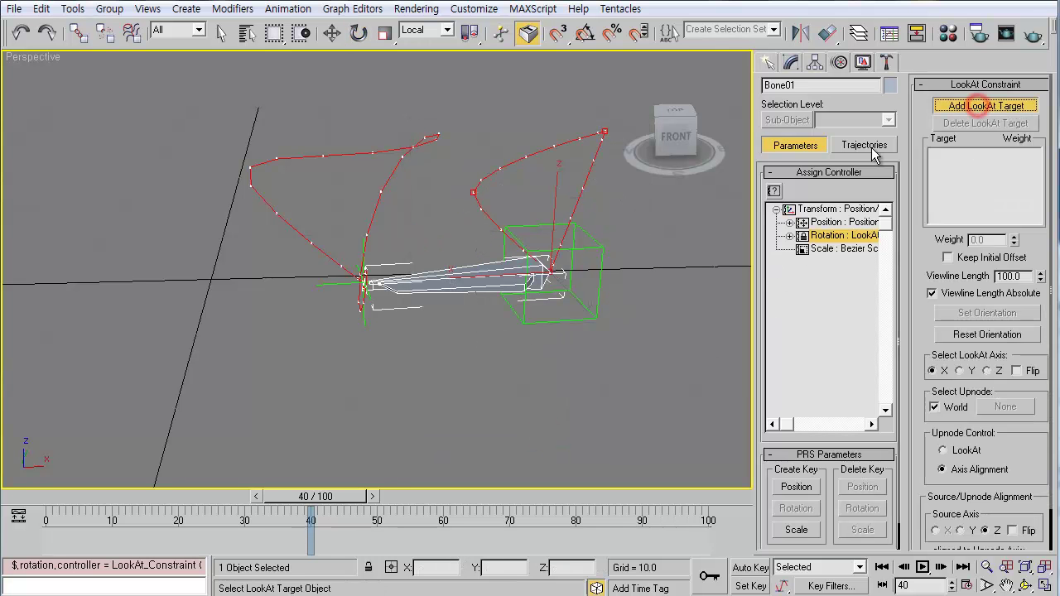
{"action": "left_click", "coordinate": [327, 288]}
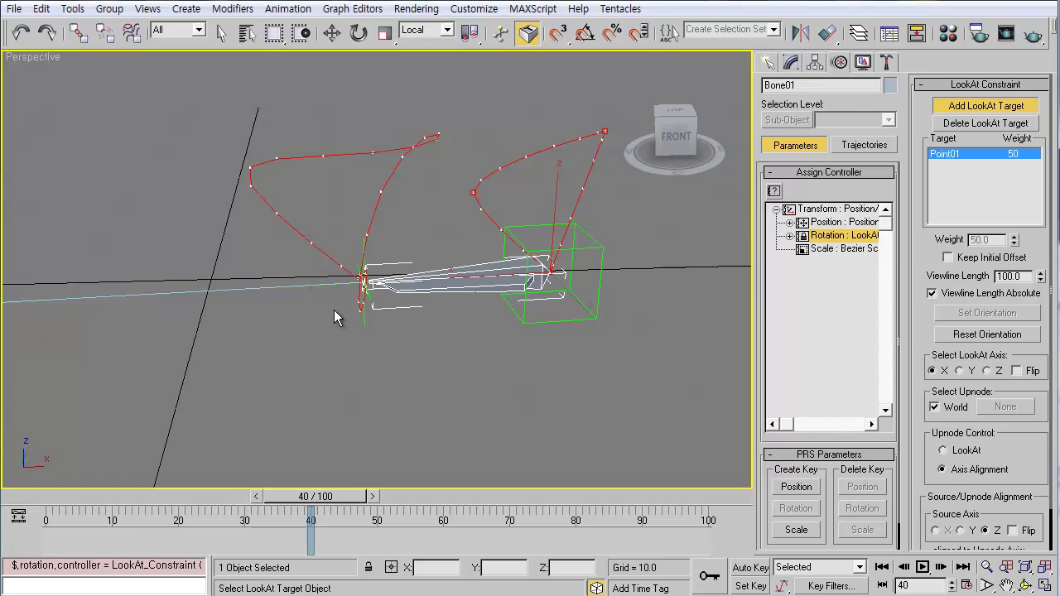
Go to frame 31 and replace the World upnode of Bone01's LookAt Constraint with the root helper Point02.
{"action": "middle_click_drag", "start_coordinate": [335, 317], "coordinate": [312, 390], "text": "alt"}
{"action": "left_click_drag", "start_coordinate": [314, 496], "coordinate": [284, 497]}
{"action": "key", "text": "e"}
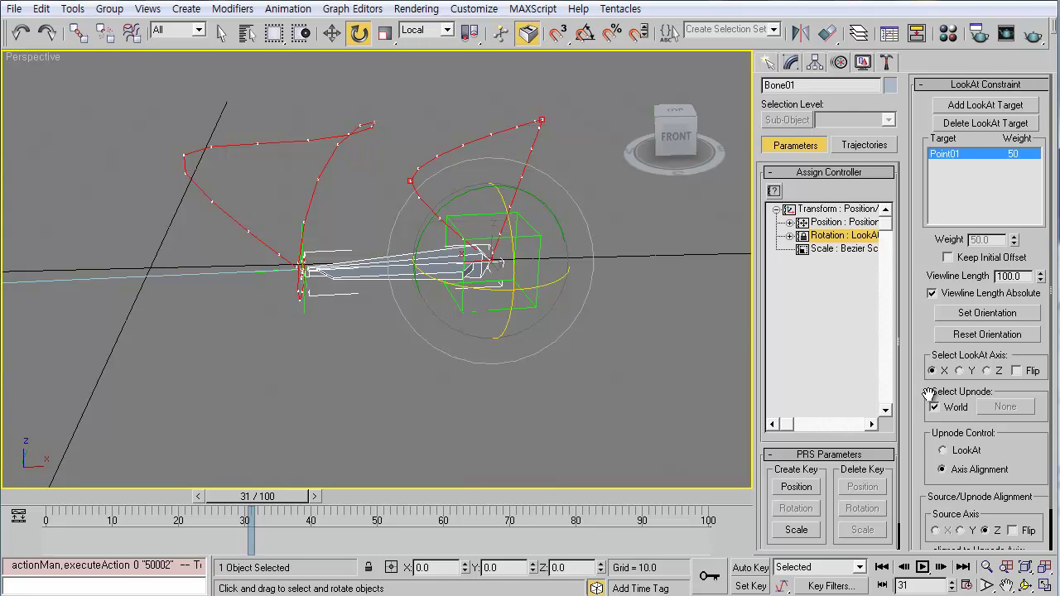
{"action": "scroll", "coordinate": [918, 398], "scroll_direction": "down", "scroll_amount": 2}
{"action": "left_click", "coordinate": [955, 364]}
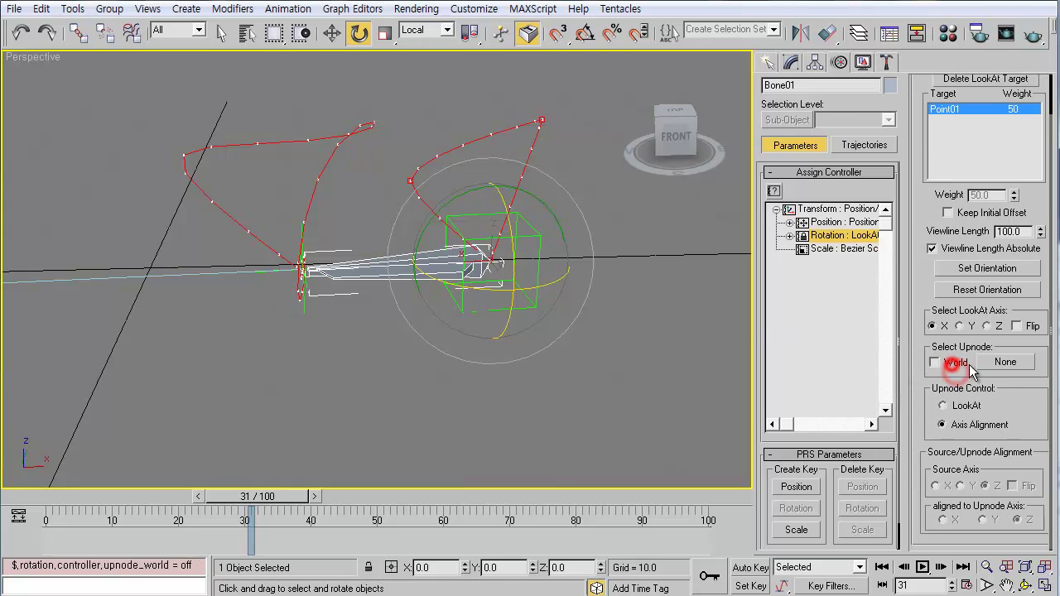
{"action": "left_click", "coordinate": [1005, 362]}
{"action": "left_click", "coordinate": [534, 239]}
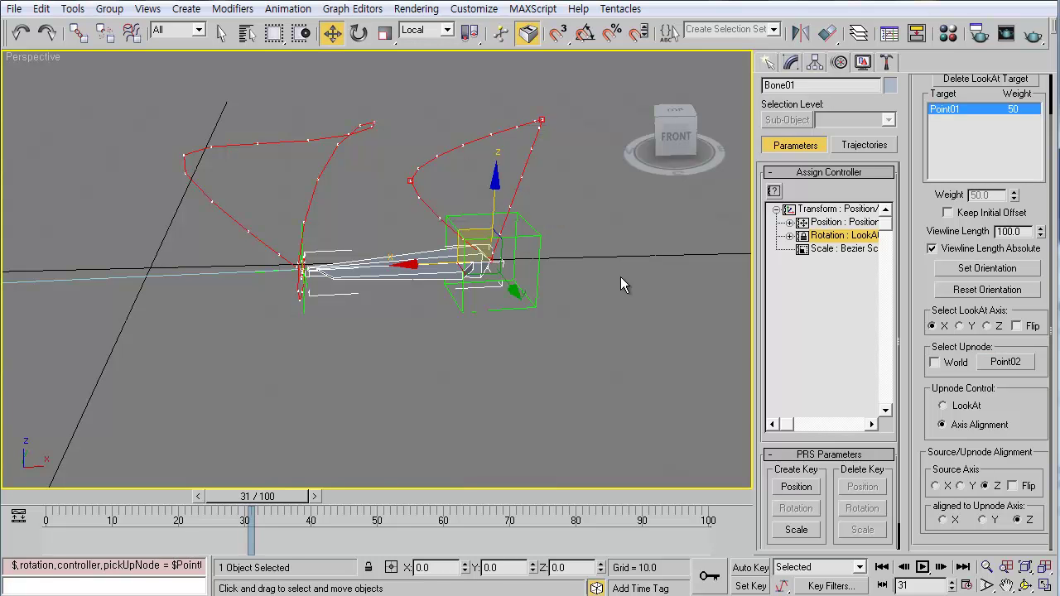
Try rotating Point02 to test the bone's upnode, undo the rotation and reselect Bone01.
{"action": "left_click", "coordinate": [619, 311]}
{"action": "left_click", "coordinate": [538, 239]}
{"action": "key", "text": "e"}
{"action": "left_click_drag", "start_coordinate": [528, 239], "coordinate": [563, 331]}
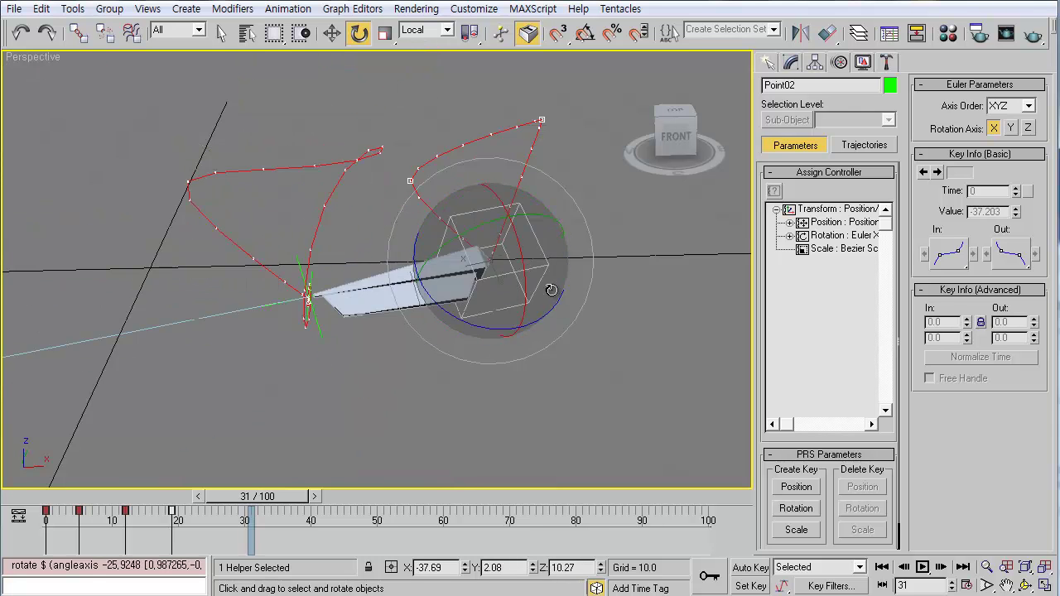
{"action": "key", "text": "ctrl+z"}
{"action": "middle_click_drag", "start_coordinate": [561, 348], "coordinate": [595, 358], "text": "alt"}
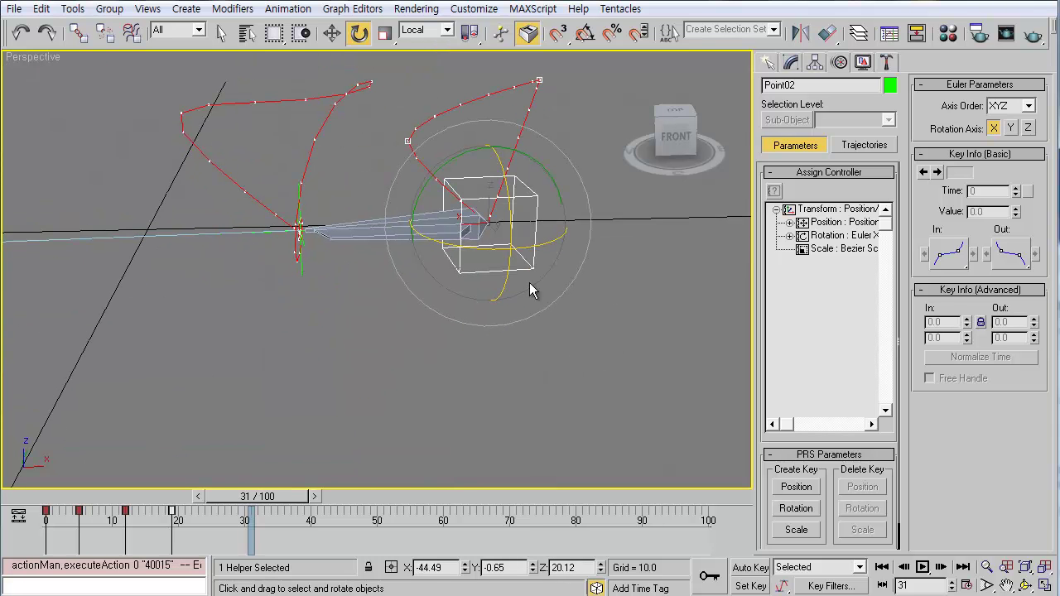
{"action": "left_click", "coordinate": [398, 248]}
{"action": "left_click", "coordinate": [393, 240]}
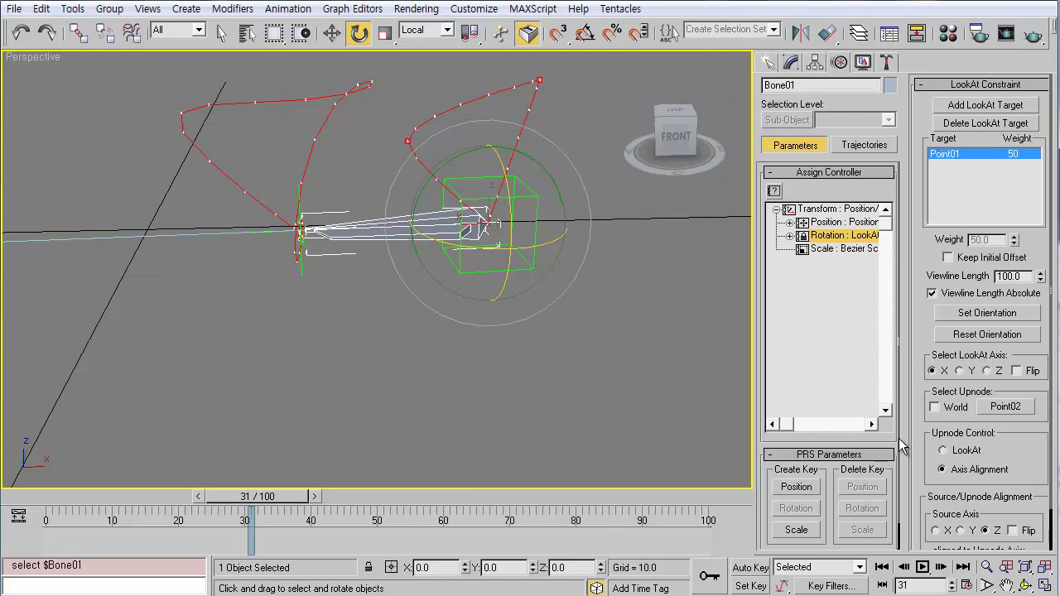
Examine how Bone01's LookAt source axis and upnode axis settings relate to the local axes of Bone01 and Point02.
{"action": "scroll", "coordinate": [911, 451], "scroll_direction": "down", "scroll_amount": 2}
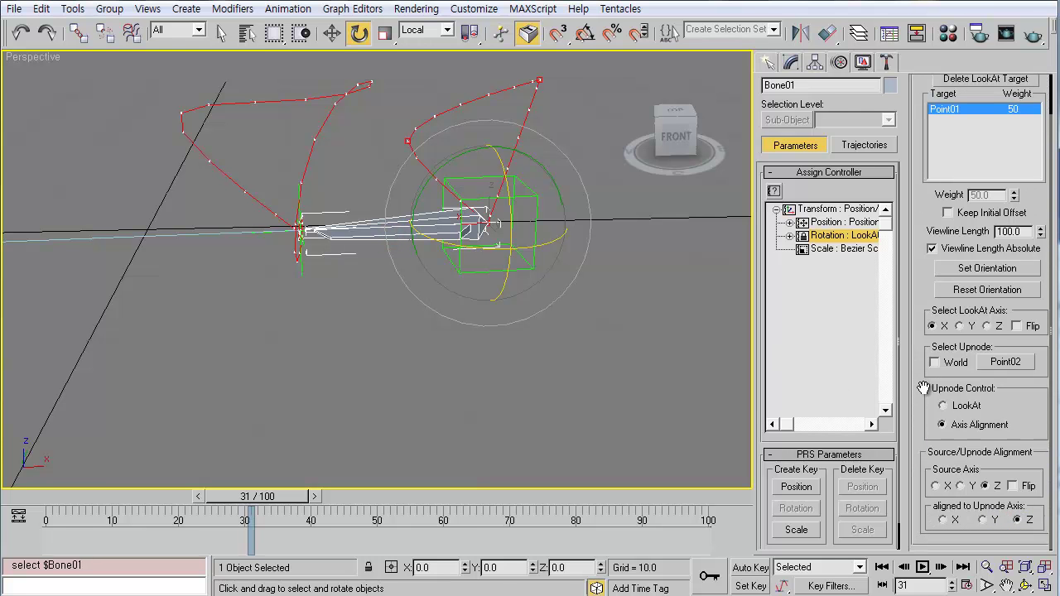
{"action": "middle_click_drag", "start_coordinate": [489, 331], "coordinate": [495, 255], "text": "alt"}
{"action": "key", "text": "w"}
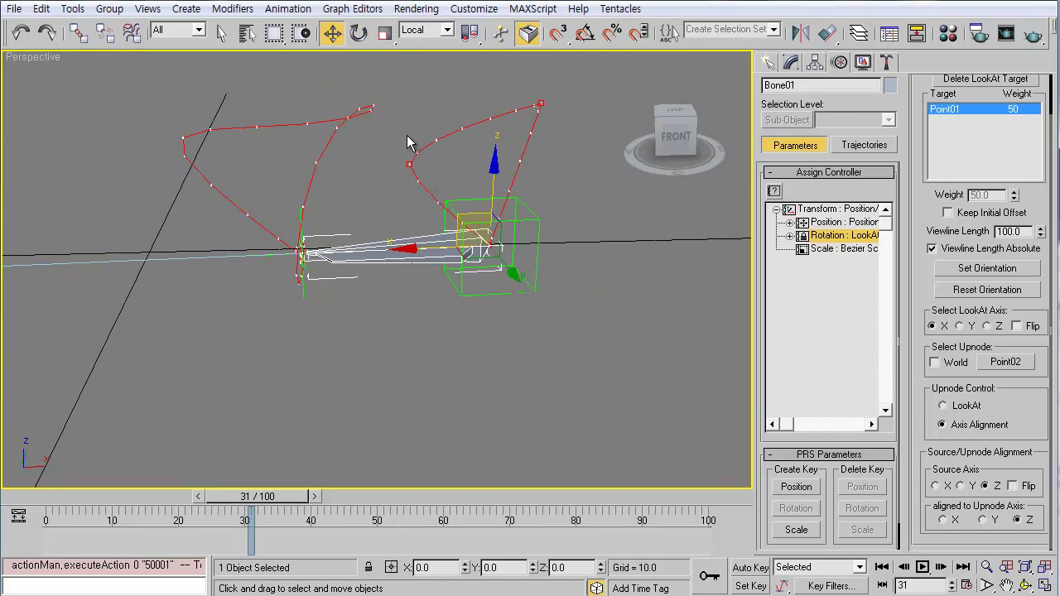
{"action": "left_click", "coordinate": [441, 33]}
{"action": "left_click", "coordinate": [414, 87]}
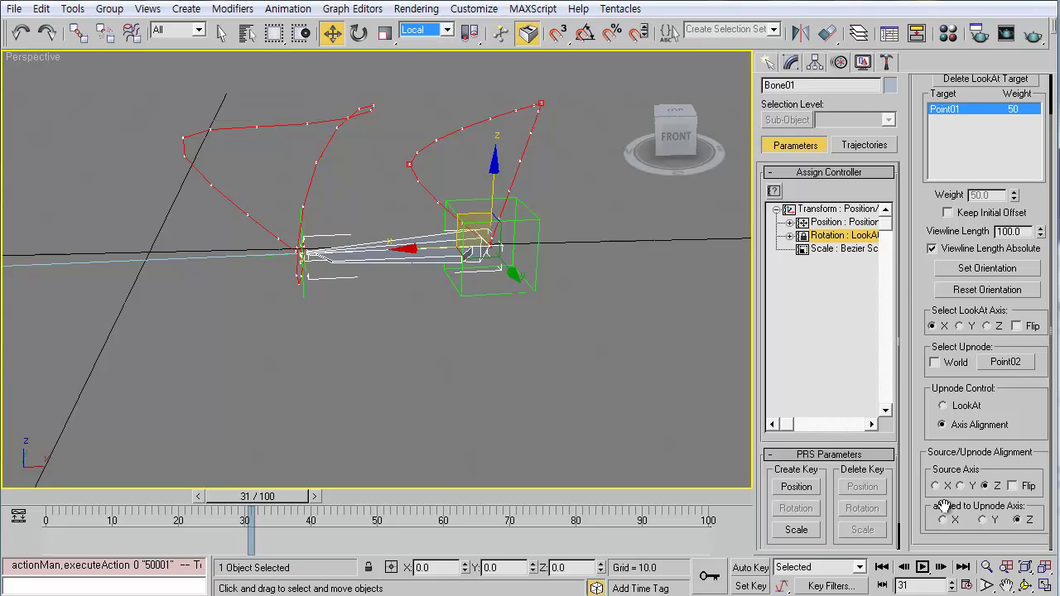
{"action": "left_click", "coordinate": [528, 217]}
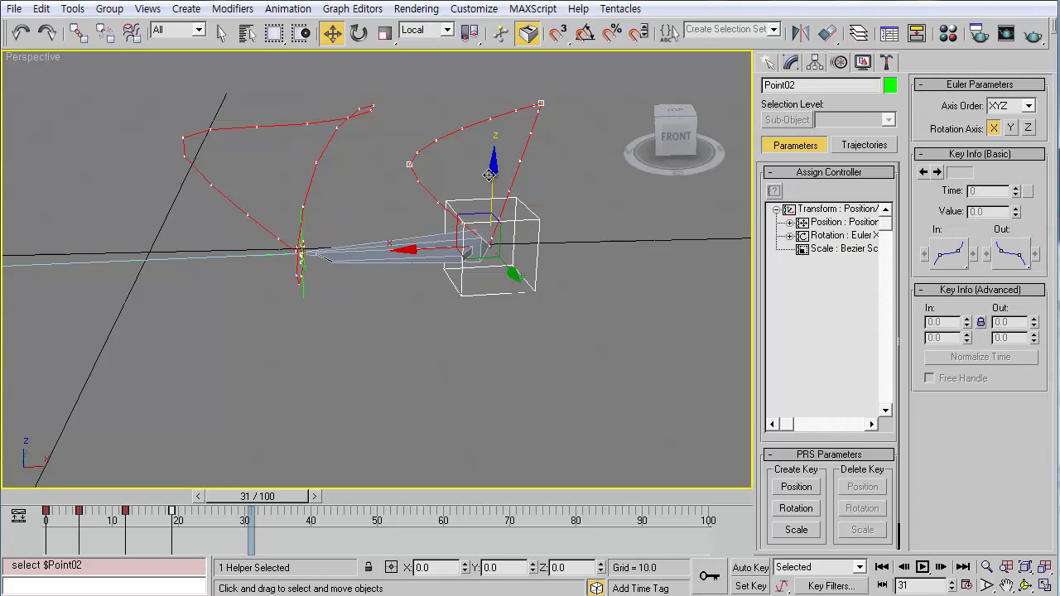
{"action": "left_click", "coordinate": [421, 238]}
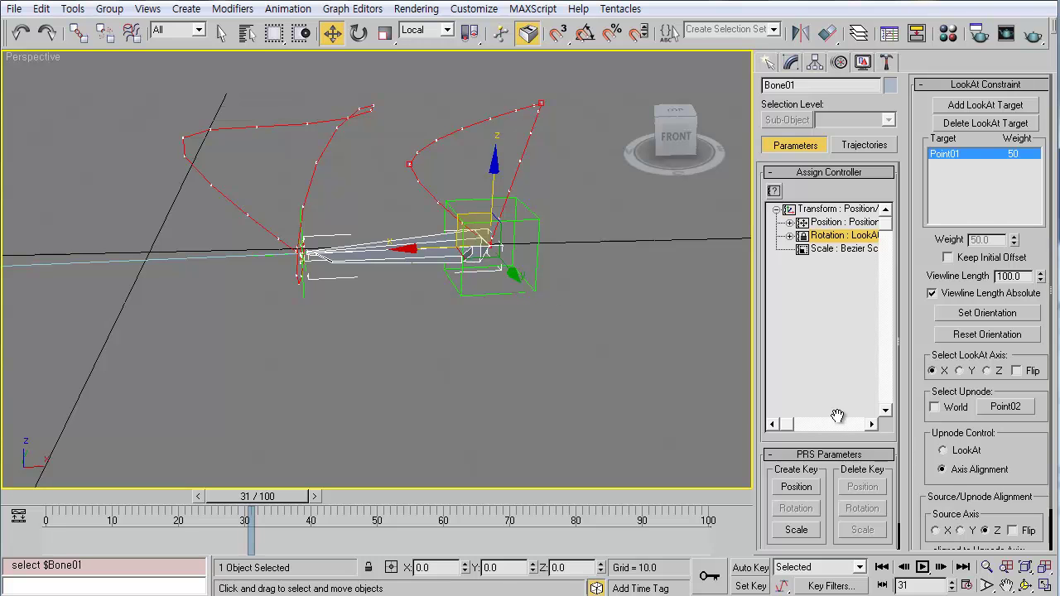
{"action": "left_click_drag", "start_coordinate": [1015, 510], "coordinate": [1010, 439]}
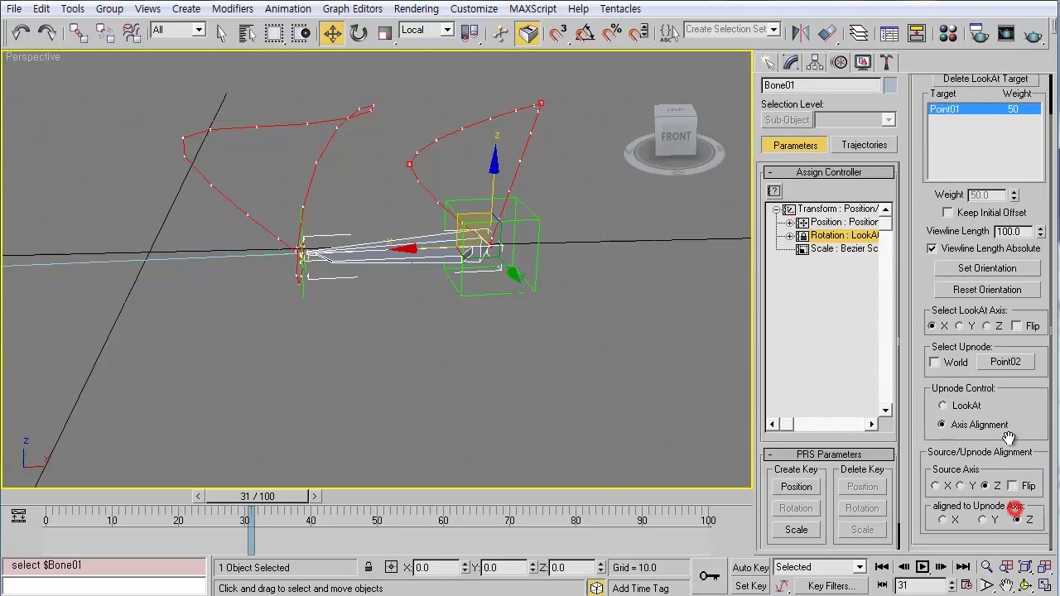
{"action": "left_click", "coordinate": [1017, 519]}
Compare the local transform gizmos of Bone01 and Point02, ending with both objects selected.
{"action": "left_click", "coordinate": [540, 324]}
{"action": "left_click", "coordinate": [507, 234]}
{"action": "key", "text": "e"}
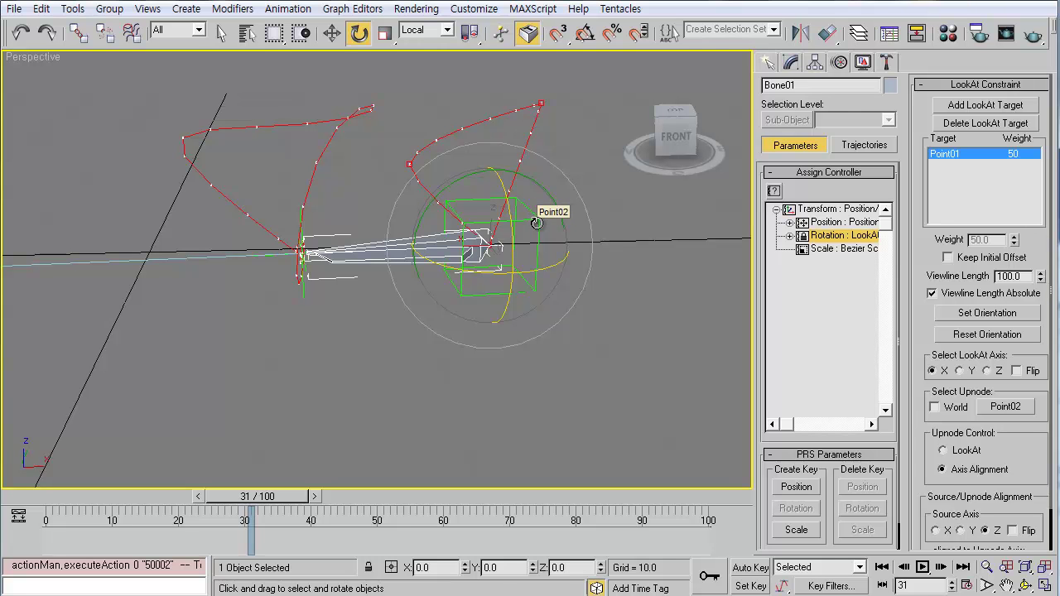
{"action": "left_click", "coordinate": [398, 301]}
{"action": "key", "text": "w"}
{"action": "left_click", "coordinate": [420, 259]}
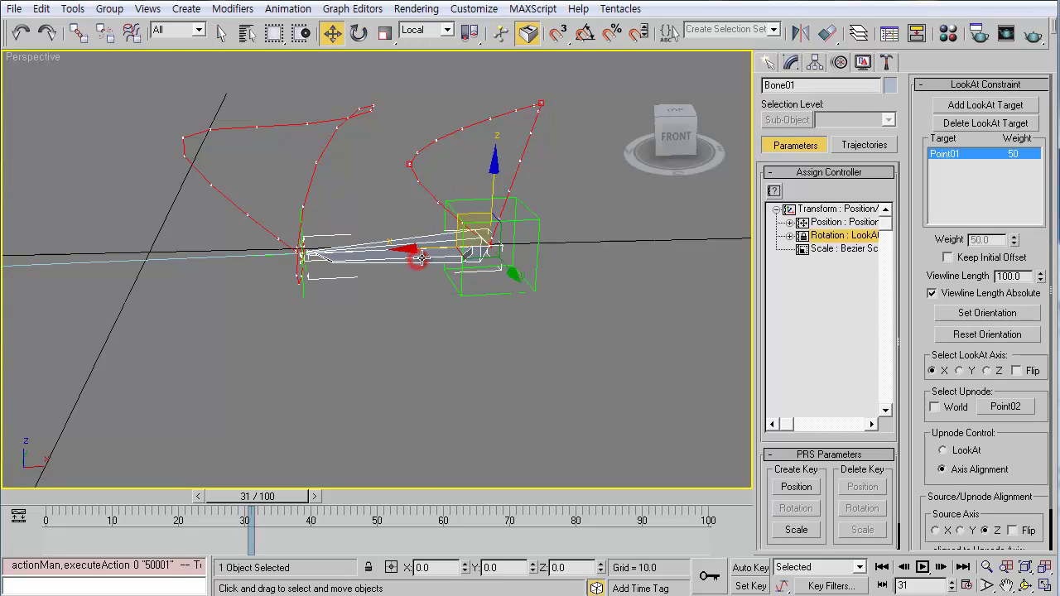
{"action": "left_click", "coordinate": [472, 213]}
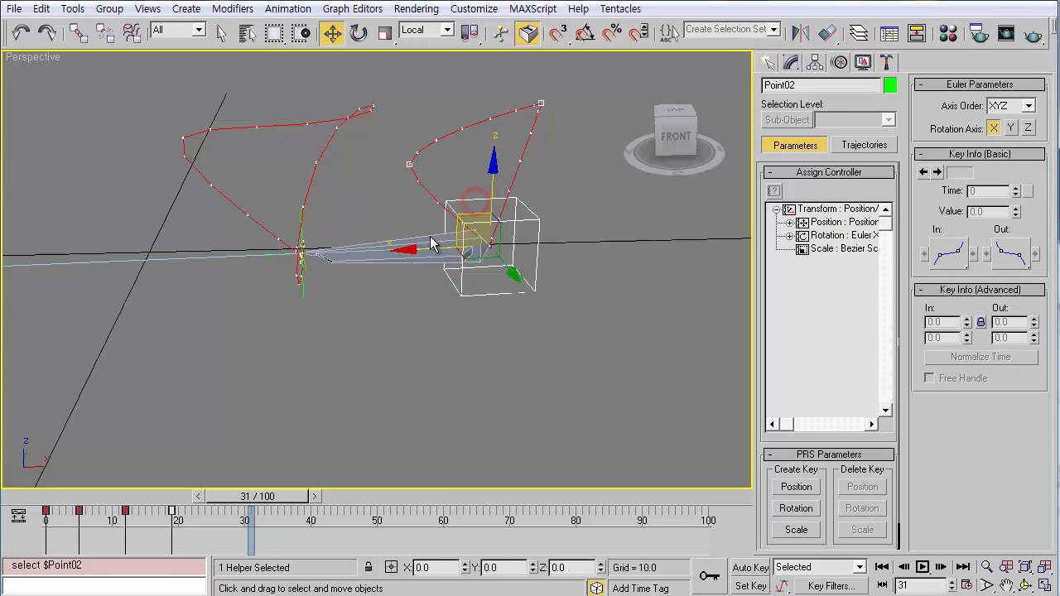
{"action": "left_click", "coordinate": [390, 252], "text": "ctrl"}
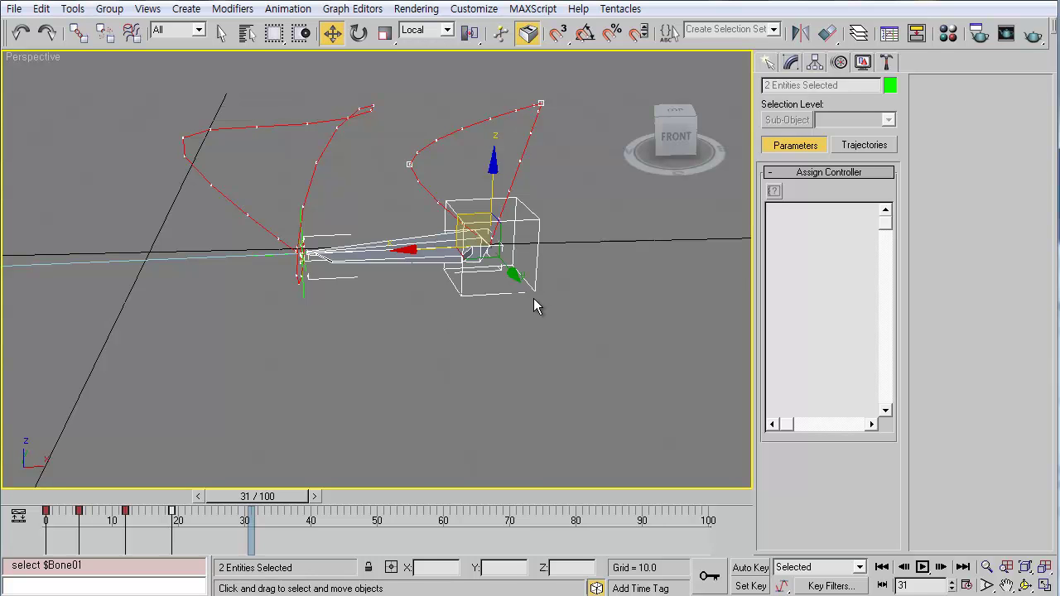
Turn off Viewline Length Absolute in Bone01's LookAt constraint.
{"action": "middle_click_drag", "start_coordinate": [534, 319], "coordinate": [564, 335], "text": "alt"}
{"action": "left_click", "coordinate": [251, 331]}
{"action": "mouse_move", "coordinate": [395, 277]}
{"action": "middle_mouse_down", "text": "alt"}
{"action": "mouse_move", "coordinate": [419, 274]}
{"action": "mouse_move", "coordinate": [400, 282]}
{"action": "middle_mouse_up", "text": "alt"}
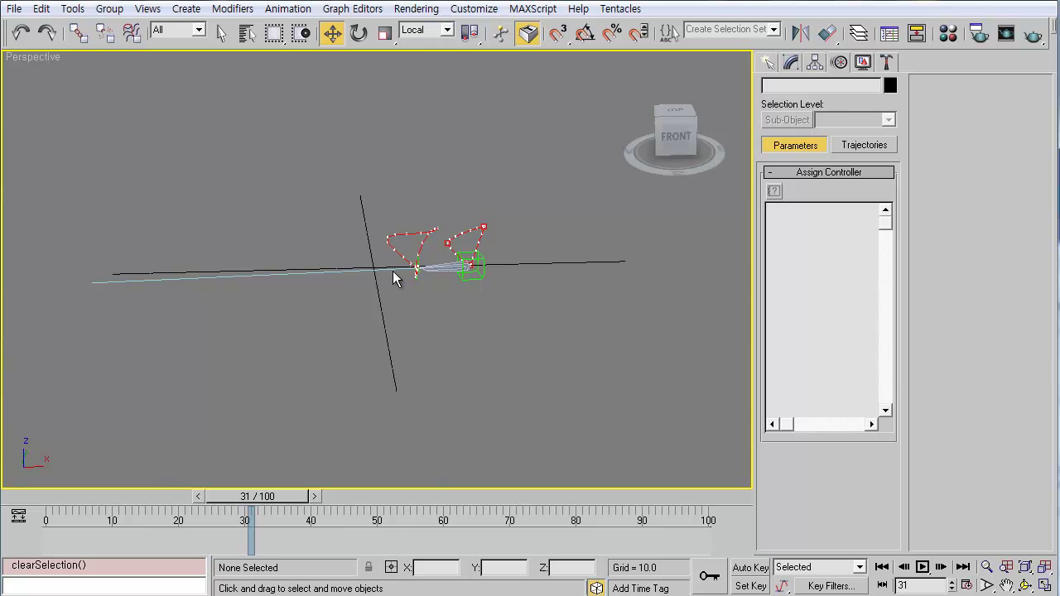
{"action": "scroll", "coordinate": [433, 268], "scroll_direction": "up", "scroll_amount": 3}
{"action": "left_click", "coordinate": [508, 271]}
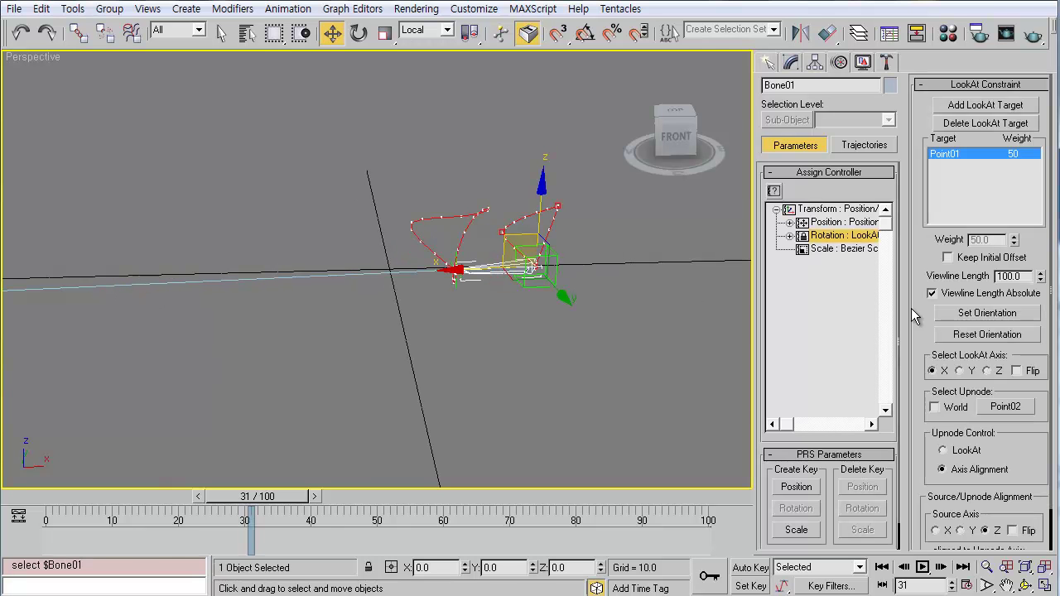
{"action": "left_click", "coordinate": [932, 293]}
{"action": "middle_click_drag", "start_coordinate": [476, 315], "coordinate": [440, 310], "text": "alt"}
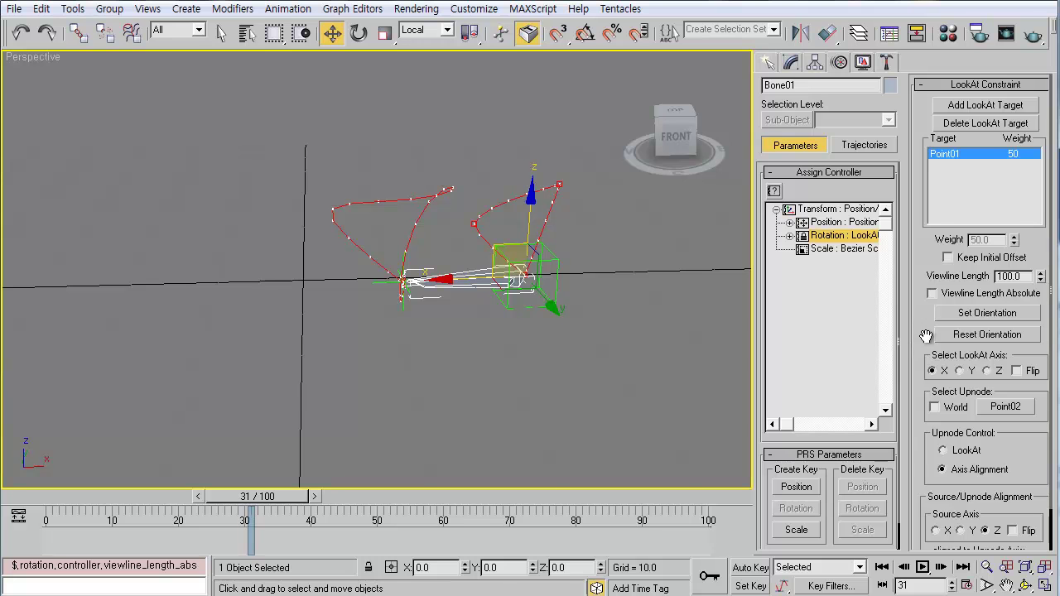
Return the animation timeline to frame 0 with the Move tool active.
{"action": "scroll", "coordinate": [926, 337], "scroll_direction": "down", "scroll_amount": 2}
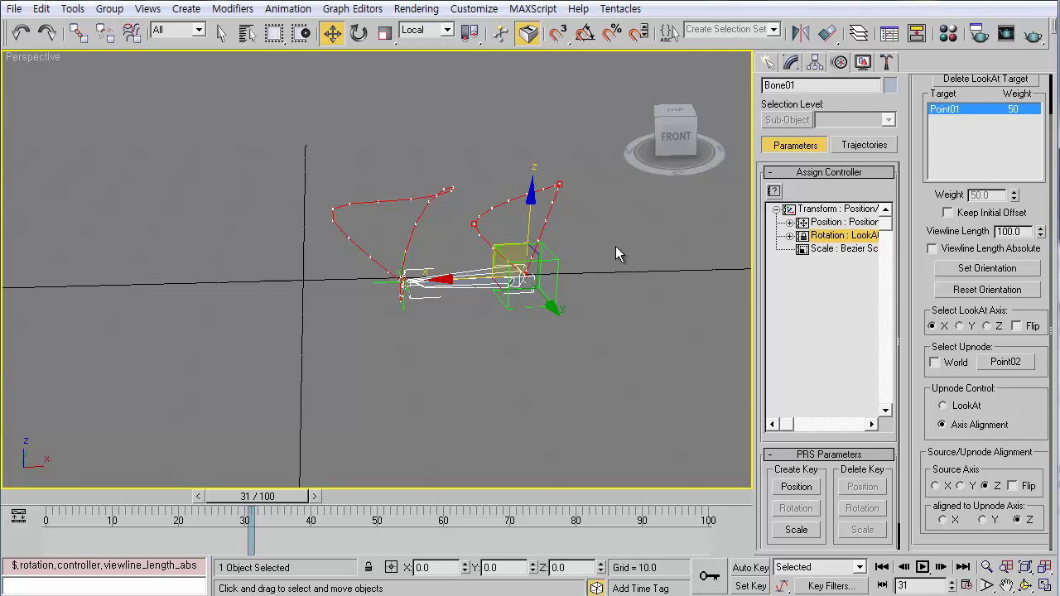
{"action": "left_click_drag", "start_coordinate": [257, 499], "coordinate": [61, 509]}
{"action": "key", "text": "w"}
{"action": "middle_click_drag", "start_coordinate": [521, 263], "coordinate": [464, 242]}
{"action": "scroll", "coordinate": [487, 285], "scroll_direction": "down", "scroll_amount": 4}
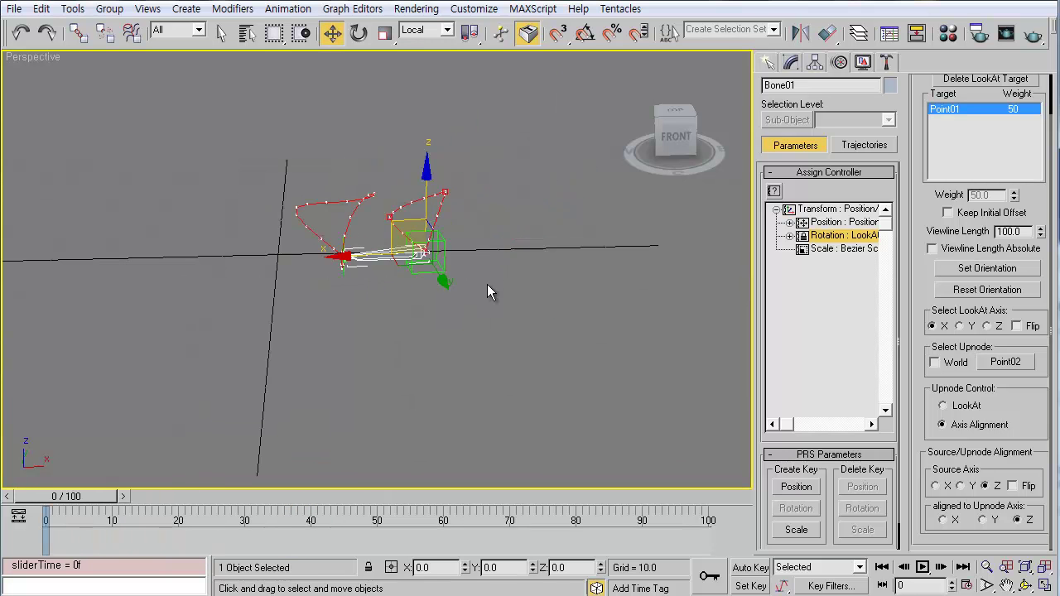
{"action": "middle_click_drag", "start_coordinate": [487, 290], "coordinate": [314, 348], "text": "alt"}
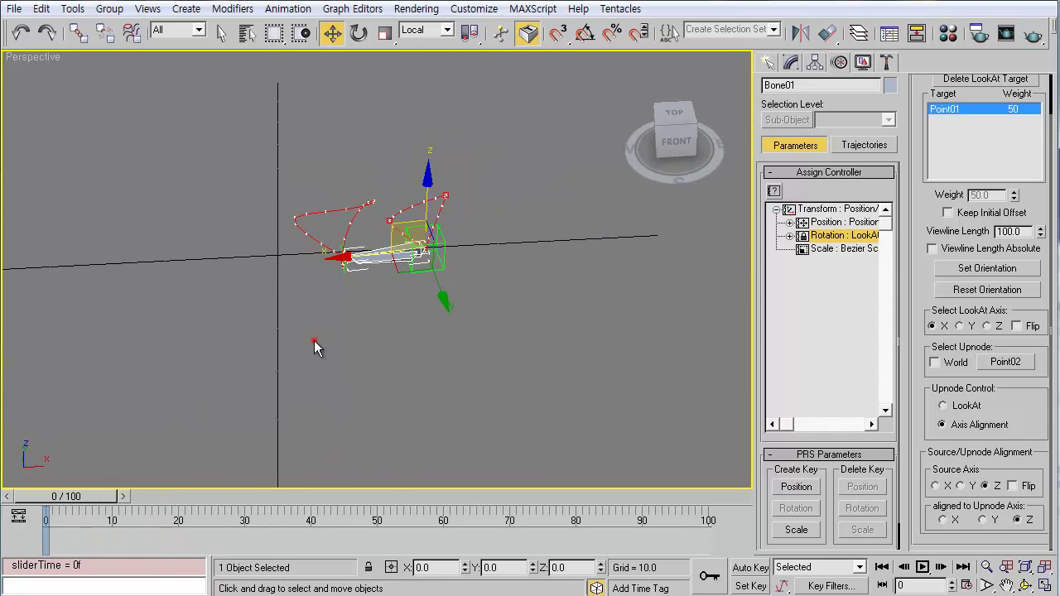
Delete Bone01 together with the Point01 helper, keeping the Point02 helper.
{"action": "left_click_drag", "start_coordinate": [313, 348], "coordinate": [545, 100]}
{"action": "left_click", "coordinate": [548, 279]}
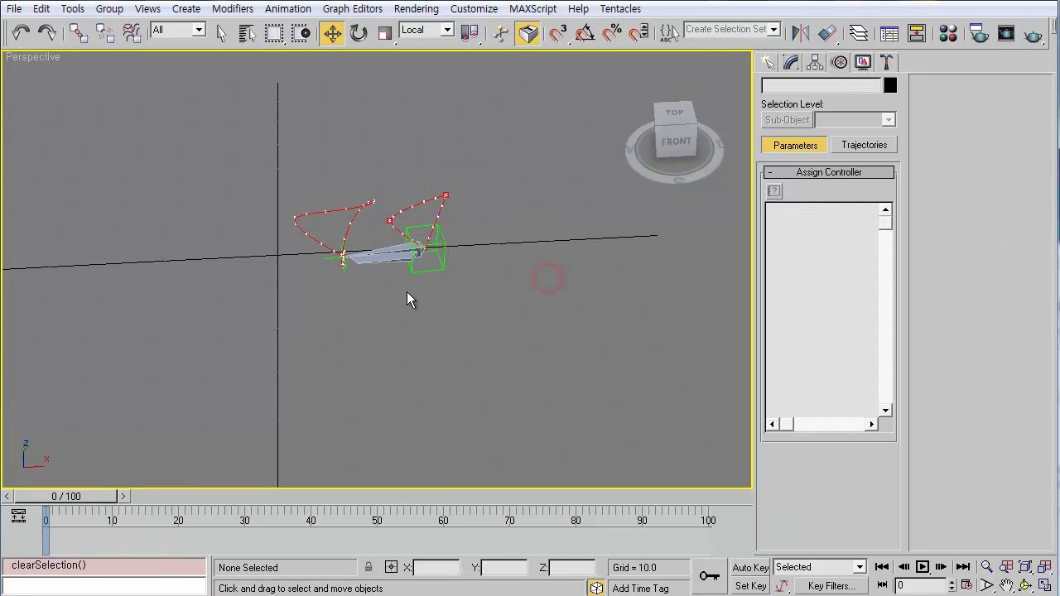
{"action": "left_click", "coordinate": [431, 263]}
{"action": "left_click_drag", "start_coordinate": [272, 326], "coordinate": [397, 262]}
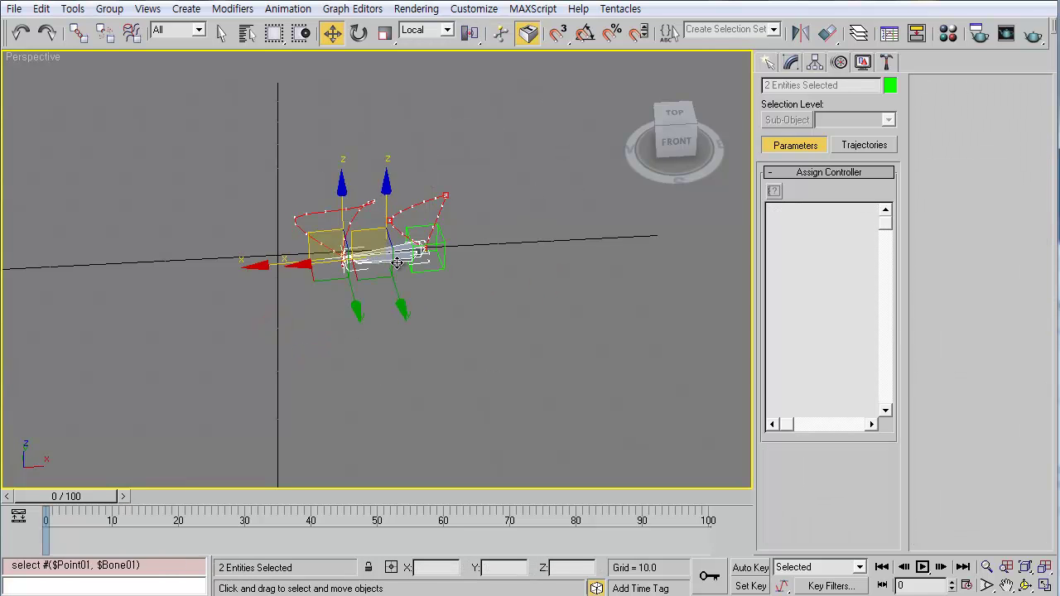
{"action": "key", "text": "Delete"}
Select the Point02 helper at frame 0 and show it close up in a maximized Front viewport with the grid hidden.
{"action": "left_click", "coordinate": [438, 253]}
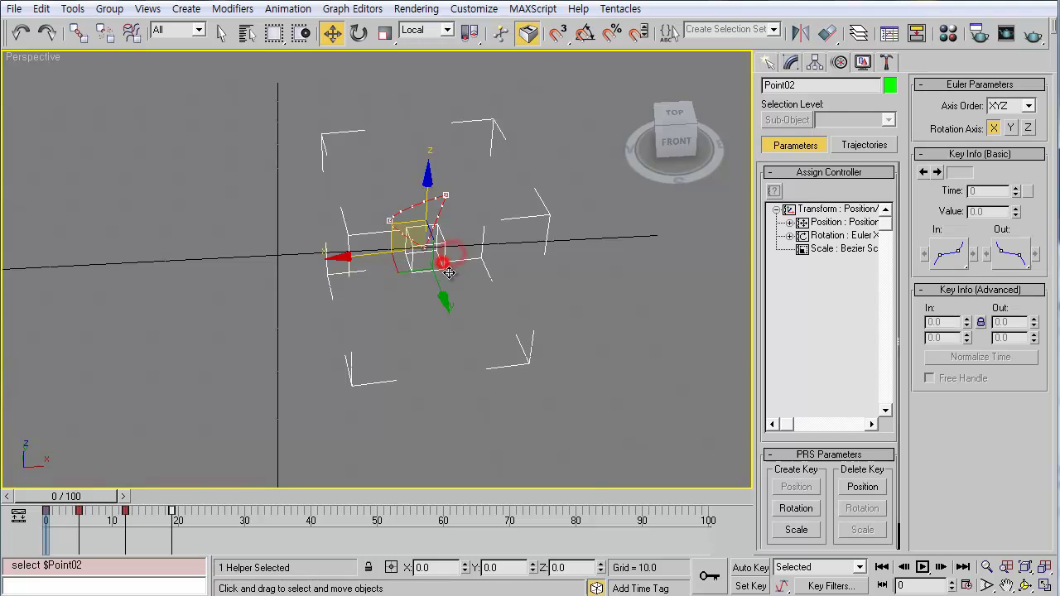
{"action": "left_click_drag", "start_coordinate": [82, 497], "coordinate": [22, 484]}
{"action": "key", "text": "w"}
{"action": "middle_click_drag", "start_coordinate": [450, 185], "coordinate": [541, 254], "text": "alt"}
{"action": "key", "text": "alt+w"}
{"action": "right_click", "coordinate": [578, 187]}
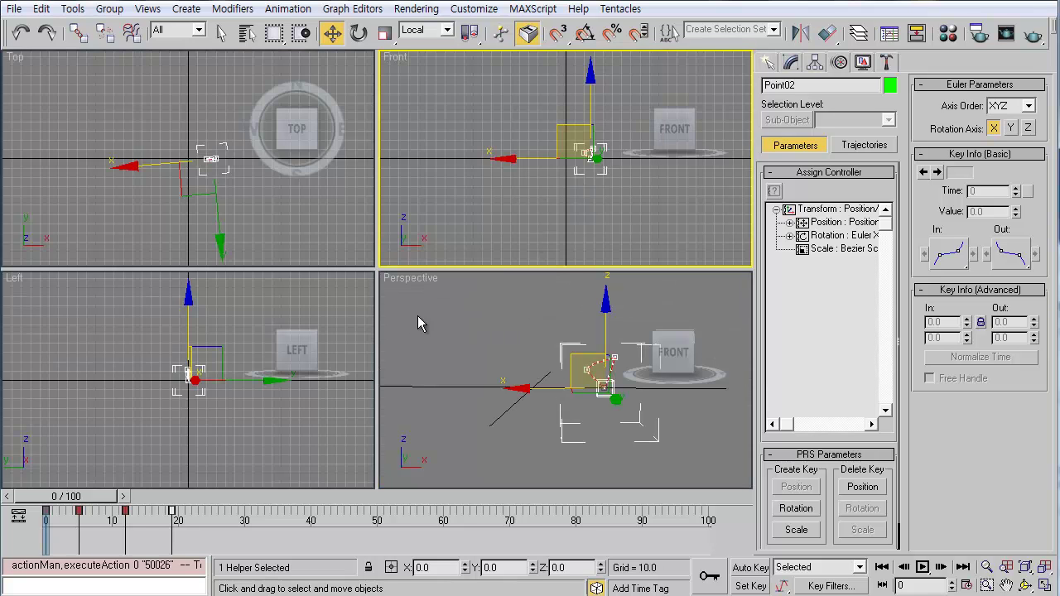
{"action": "key", "text": "alt+w"}
{"action": "scroll", "coordinate": [381, 339], "scroll_direction": "up", "scroll_amount": 5}
{"action": "key", "text": "g"}
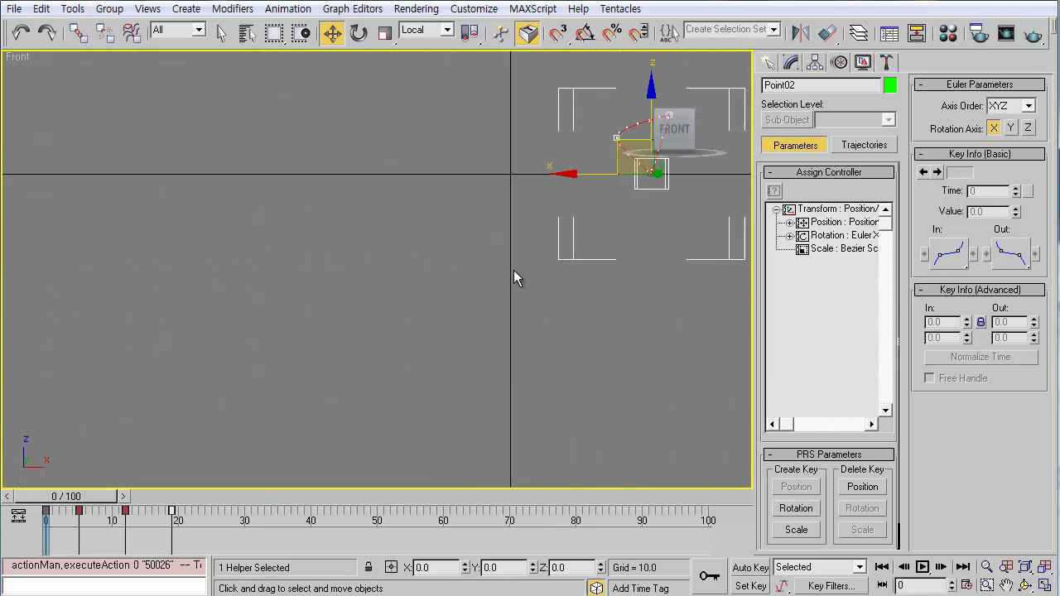
{"action": "scroll", "coordinate": [464, 306], "scroll_direction": "up", "scroll_amount": 3}
{"action": "middle_click_drag", "start_coordinate": [422, 343], "coordinate": [424, 293]}
{"action": "scroll", "coordinate": [489, 271], "scroll_direction": "up", "scroll_amount": 2}
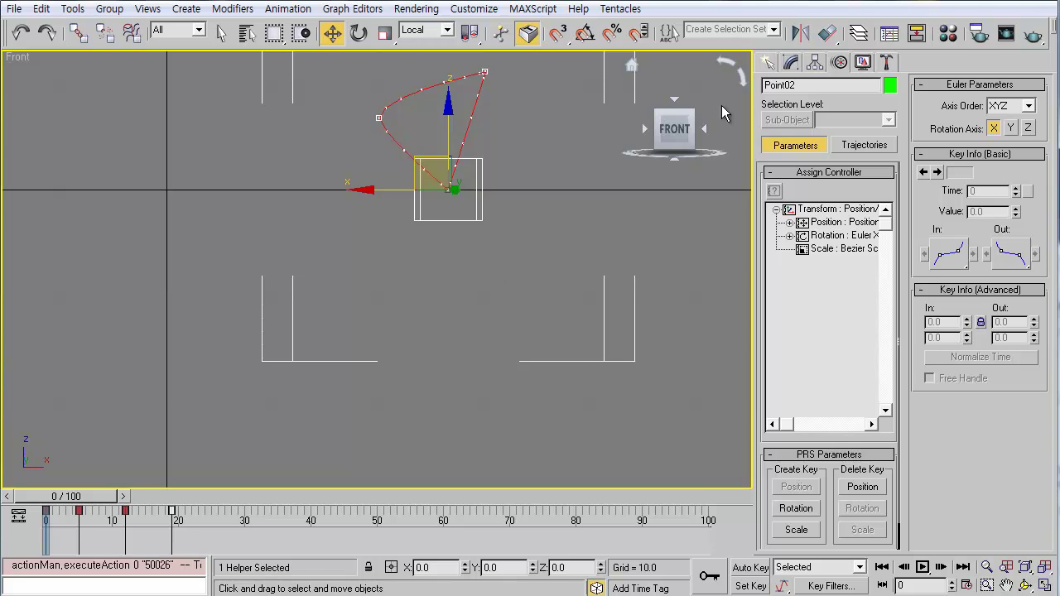
Draw a chain of four bones curving downward from the Point02 helper in the Front view, finished with a small end bone.
{"action": "left_click", "coordinate": [766, 65]}
{"action": "left_click_drag", "start_coordinate": [92, 496], "coordinate": [40, 489]}
{"action": "key", "text": "w"}
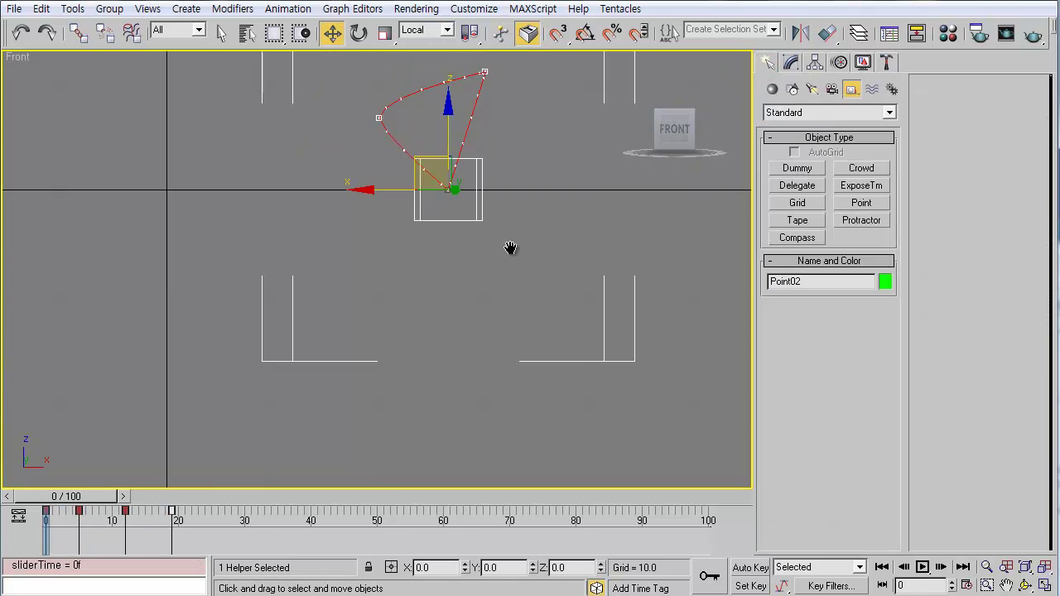
{"action": "middle_click_drag", "start_coordinate": [587, 225], "coordinate": [438, 224]}
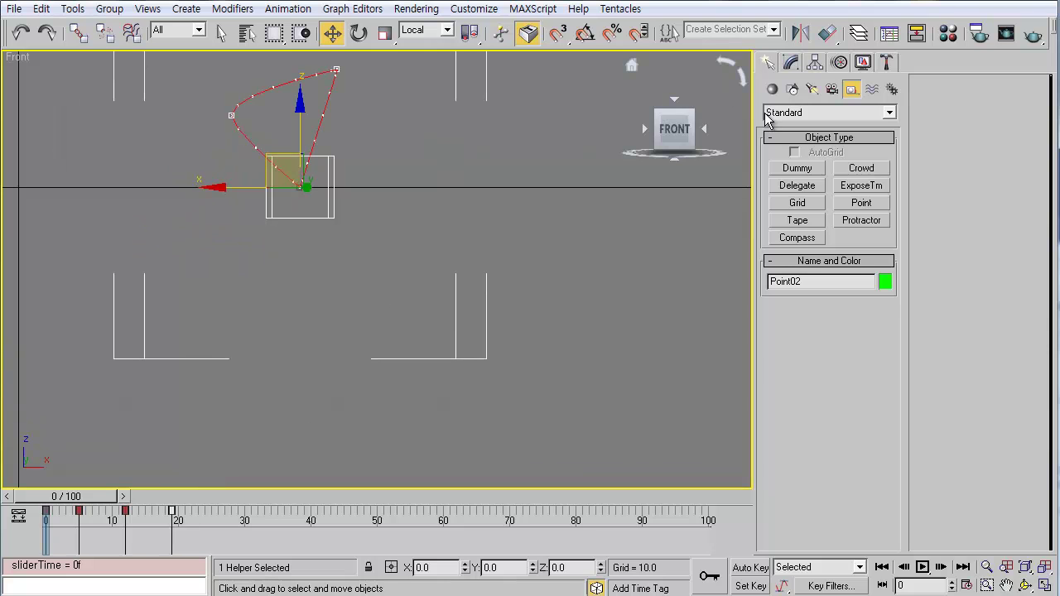
{"action": "left_click", "coordinate": [892, 91]}
{"action": "left_click", "coordinate": [797, 168]}
{"action": "middle_click_drag", "start_coordinate": [344, 243], "coordinate": [312, 241]}
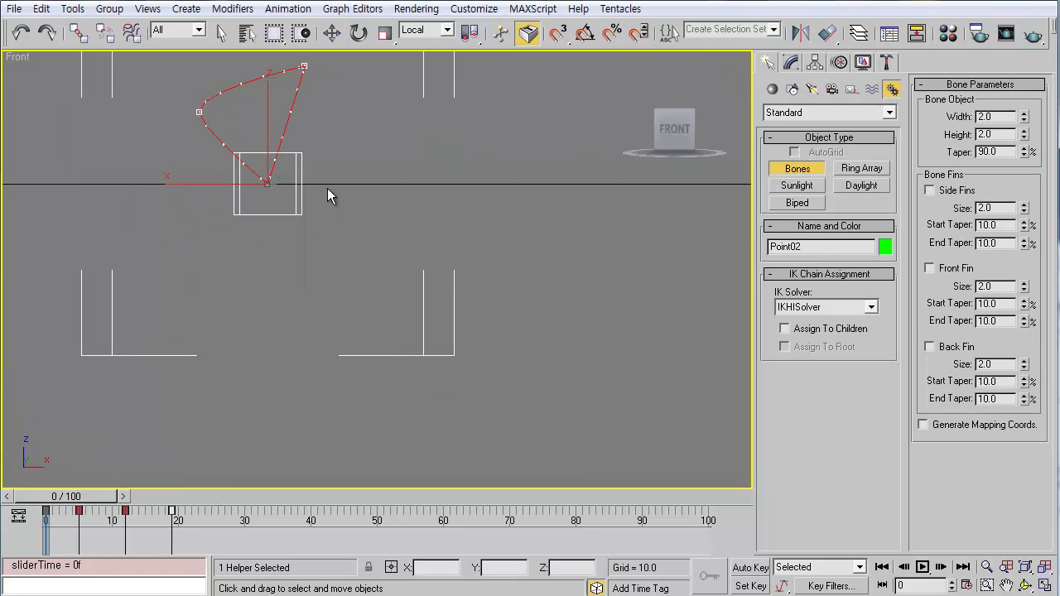
{"action": "left_click", "coordinate": [268, 183]}
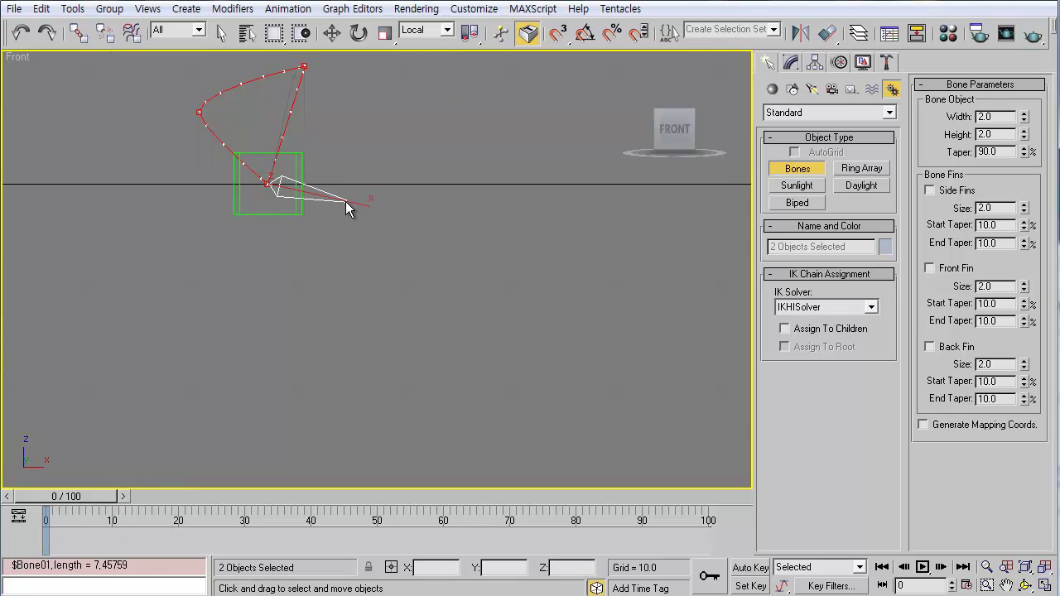
{"action": "left_click", "coordinate": [345, 202]}
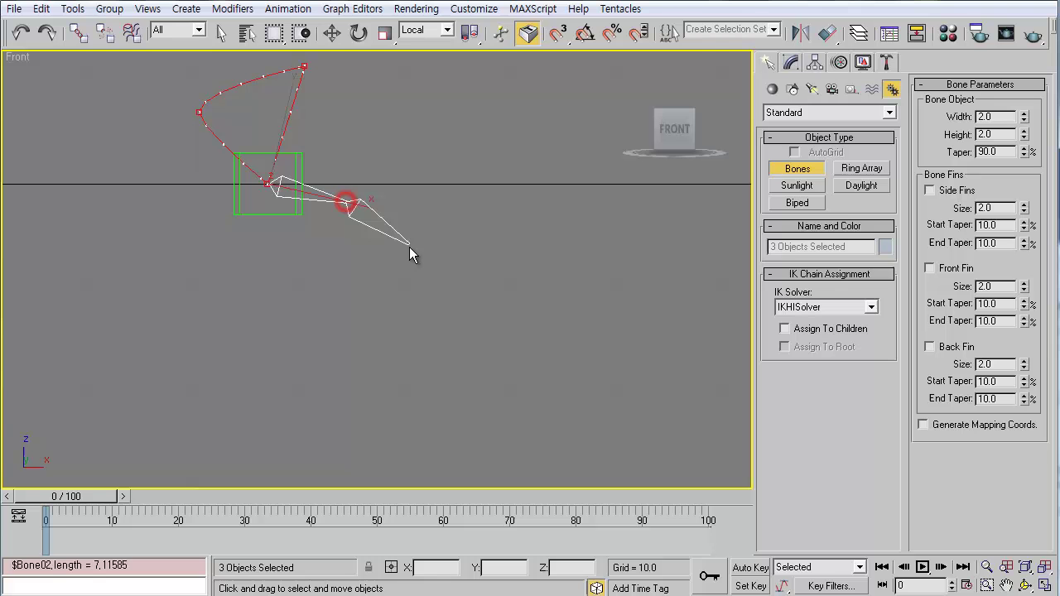
{"action": "left_click", "coordinate": [474, 304]}
{"action": "left_click", "coordinate": [511, 378]}
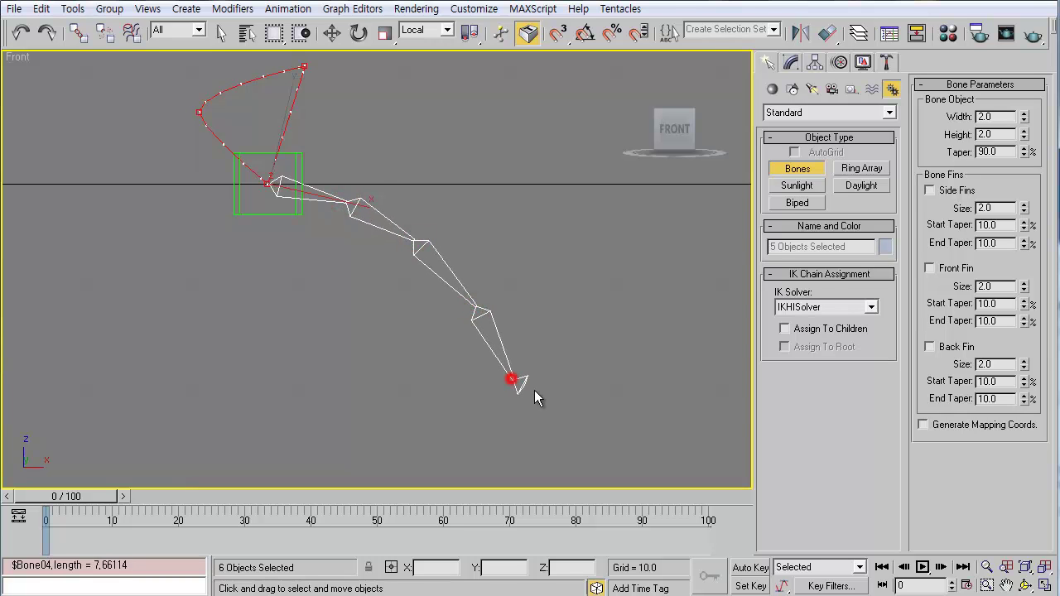
{"action": "right_click", "coordinate": [533, 388]}
{"action": "middle_click_drag", "start_coordinate": [506, 323], "coordinate": [515, 280]}
{"action": "middle_click_drag", "start_coordinate": [521, 213], "coordinate": [556, 232]}
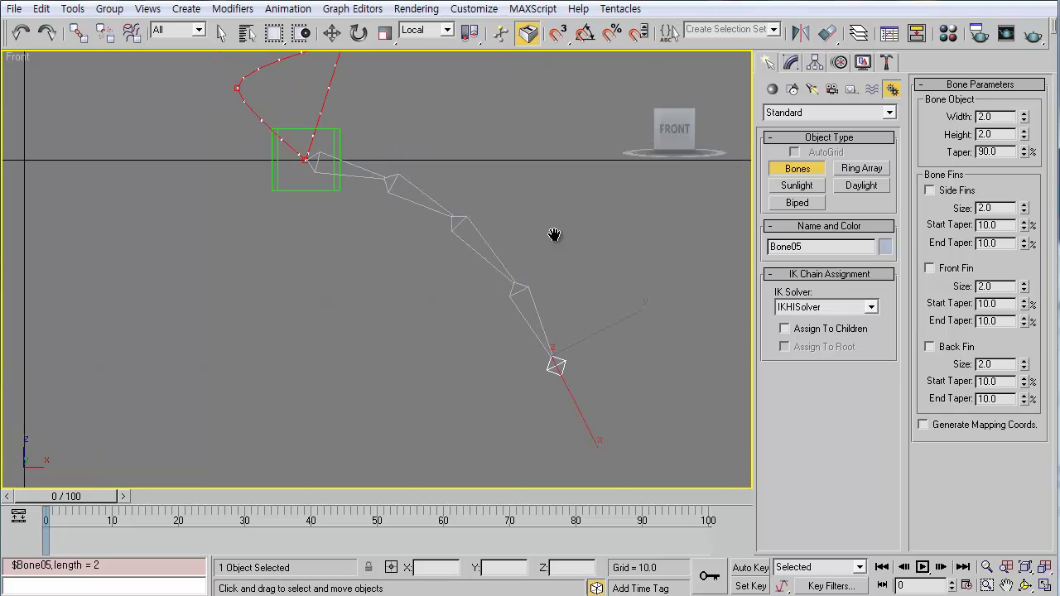
{"action": "middle_click_drag", "start_coordinate": [508, 203], "coordinate": [487, 175]}
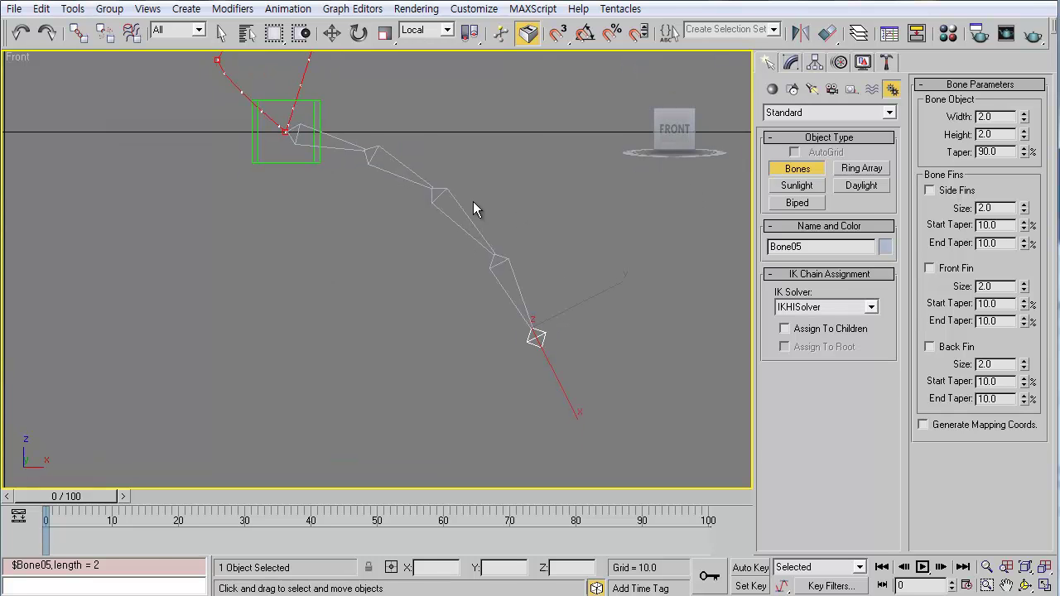
{"action": "key", "text": "q"}
Inspect the individual bones of the new chain by selecting them one after another down to Bone04.
{"action": "middle_click_drag", "start_coordinate": [371, 202], "coordinate": [423, 218]}
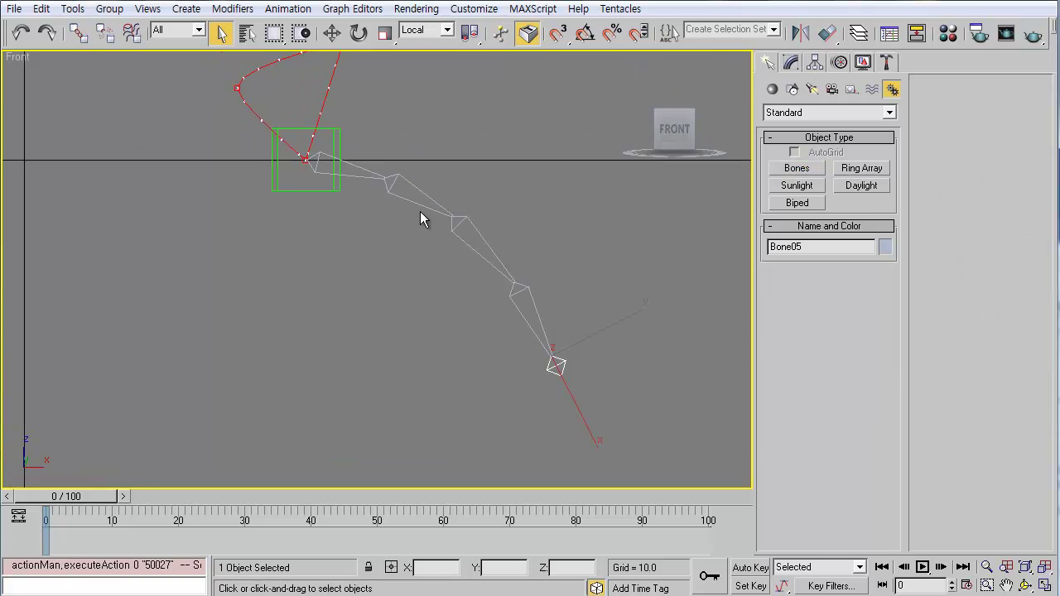
{"action": "left_click", "coordinate": [367, 170]}
{"action": "middle_click_drag", "start_coordinate": [374, 194], "coordinate": [411, 168]}
{"action": "left_click", "coordinate": [413, 175]}
{"action": "left_click", "coordinate": [489, 247]}
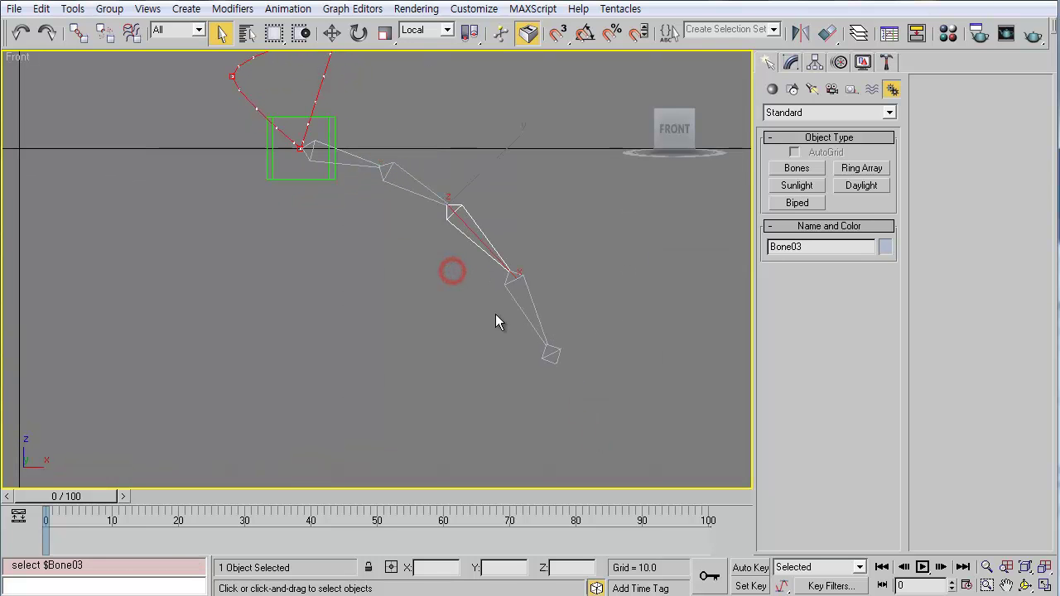
{"action": "left_click", "coordinate": [522, 308]}
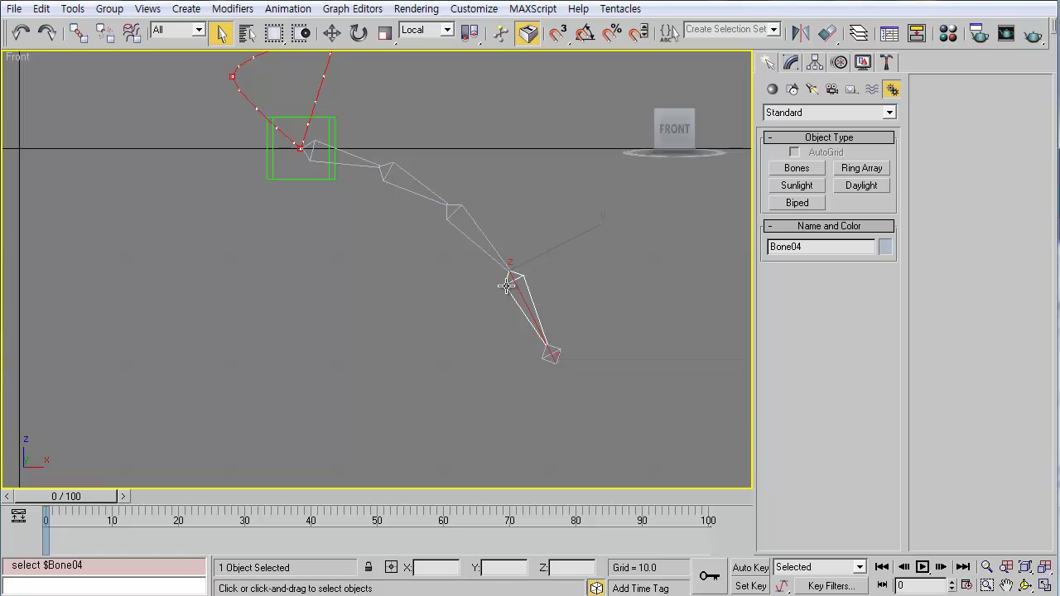
Try rotating Bone01, the first bone of the chain, in the Front view.
{"action": "left_click", "coordinate": [352, 158]}
{"action": "key", "text": "e"}
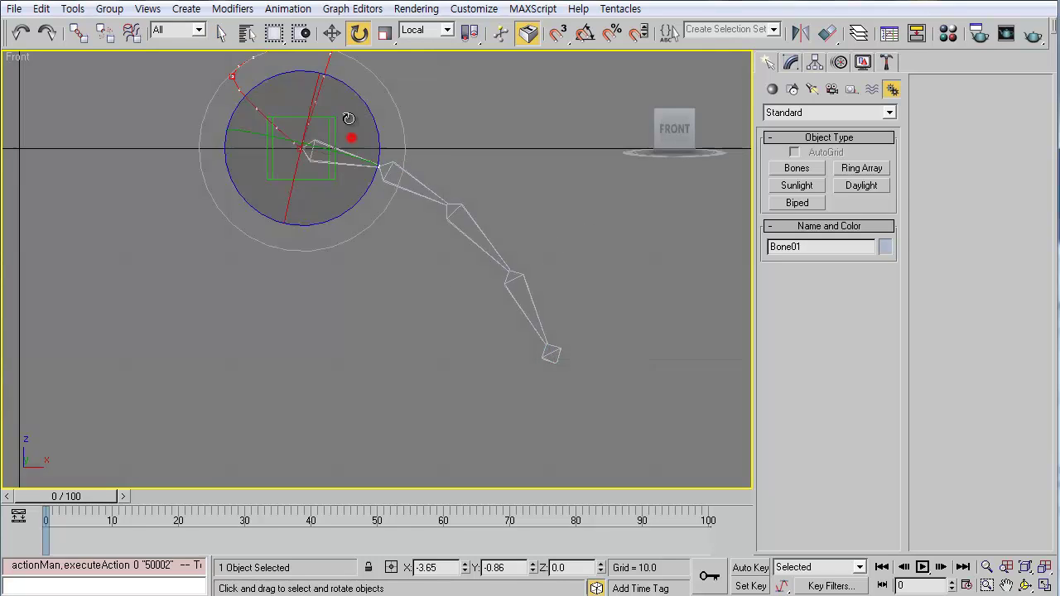
{"action": "left_click_drag", "start_coordinate": [348, 118], "coordinate": [355, 165]}
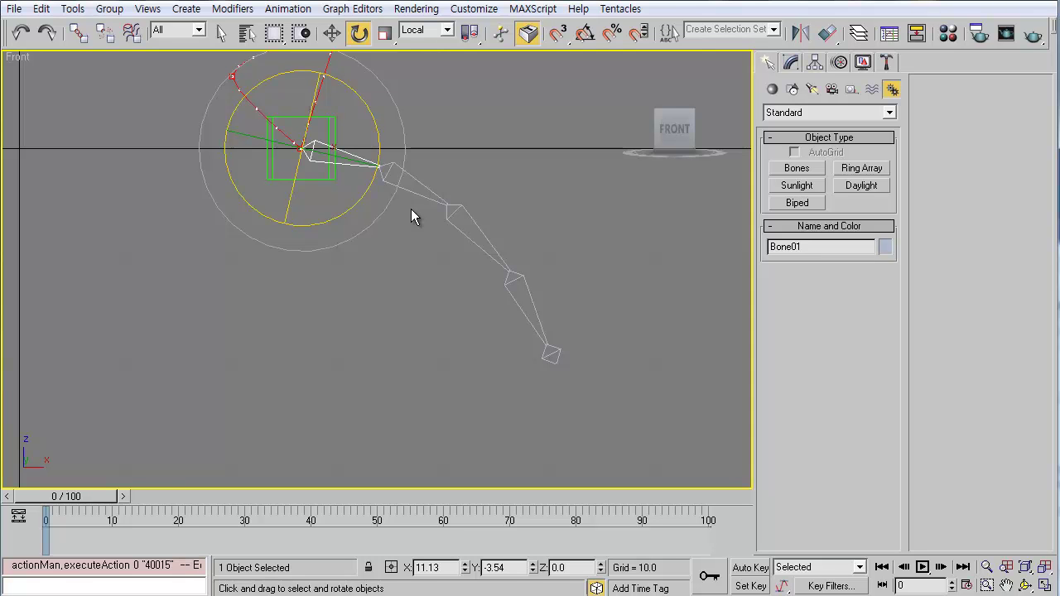
Show the bone chain in a maximized Perspective view, zoomed in and seen at an angle from above.
{"action": "key", "text": "alt+w"}
{"action": "right_click", "coordinate": [597, 374]}
{"action": "key", "text": "alt+w"}
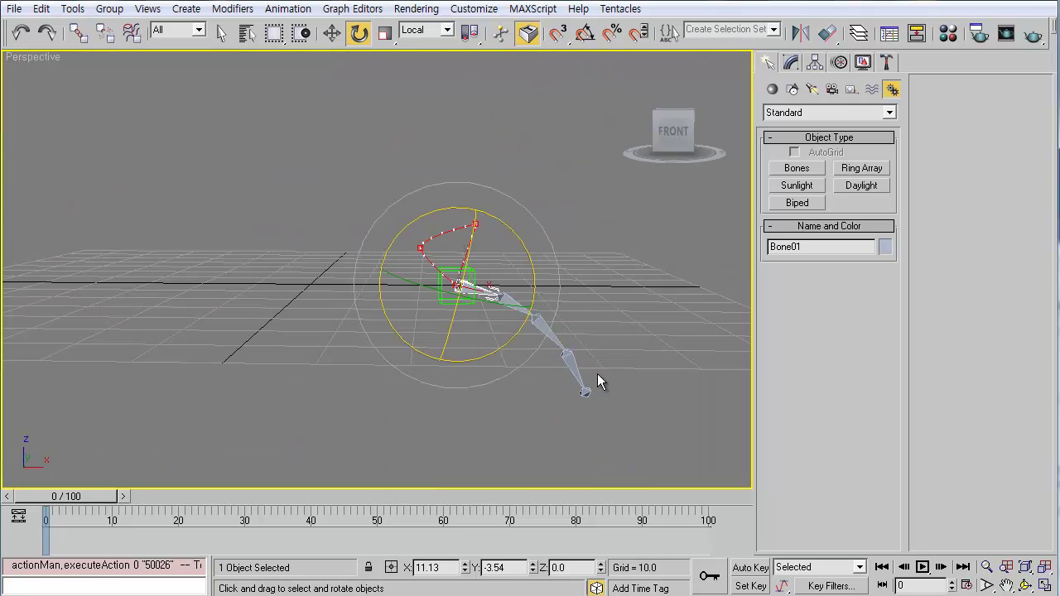
{"action": "middle_click_drag", "start_coordinate": [490, 227], "coordinate": [431, 259], "text": "alt"}
{"action": "scroll", "coordinate": [416, 215], "scroll_direction": "up", "scroll_amount": 3}
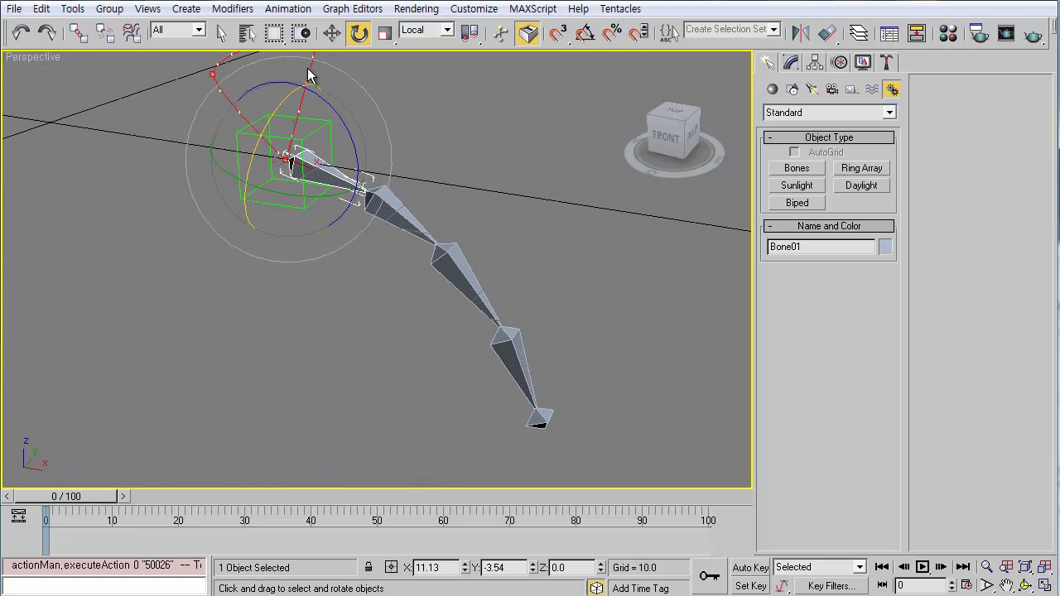
Try turning on the front fin for Bone01 alone.
{"action": "left_click", "coordinate": [287, 8]}
{"action": "left_click", "coordinate": [445, 213]}
{"action": "left_click", "coordinate": [332, 173]}
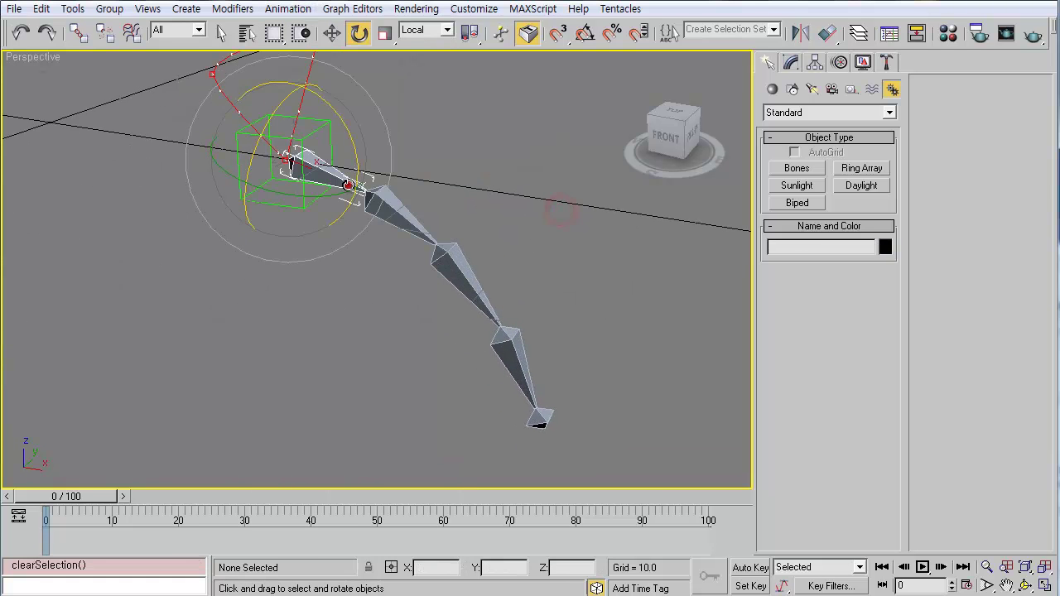
{"action": "left_click", "coordinate": [791, 61]}
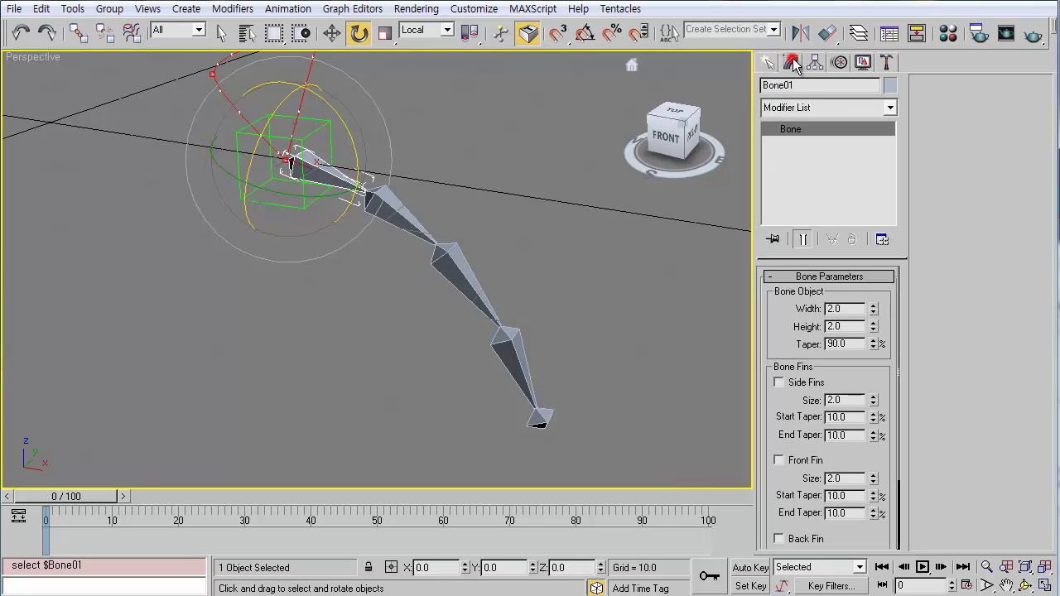
{"action": "left_click", "coordinate": [780, 460]}
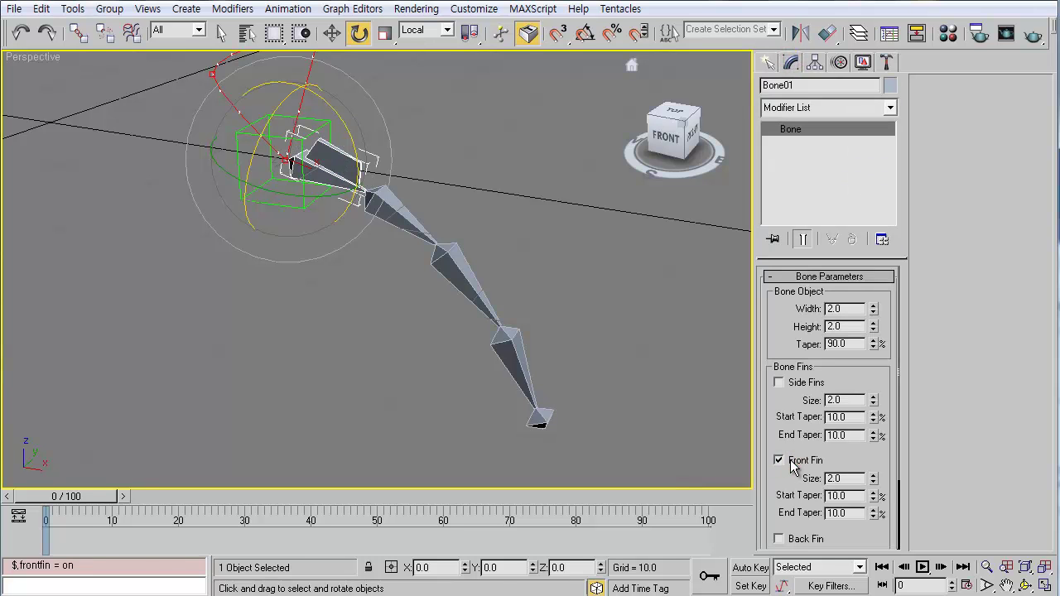
{"action": "key", "text": "ctrl+z"}
{"action": "left_click_drag", "start_coordinate": [501, 218], "coordinate": [502, 220]}
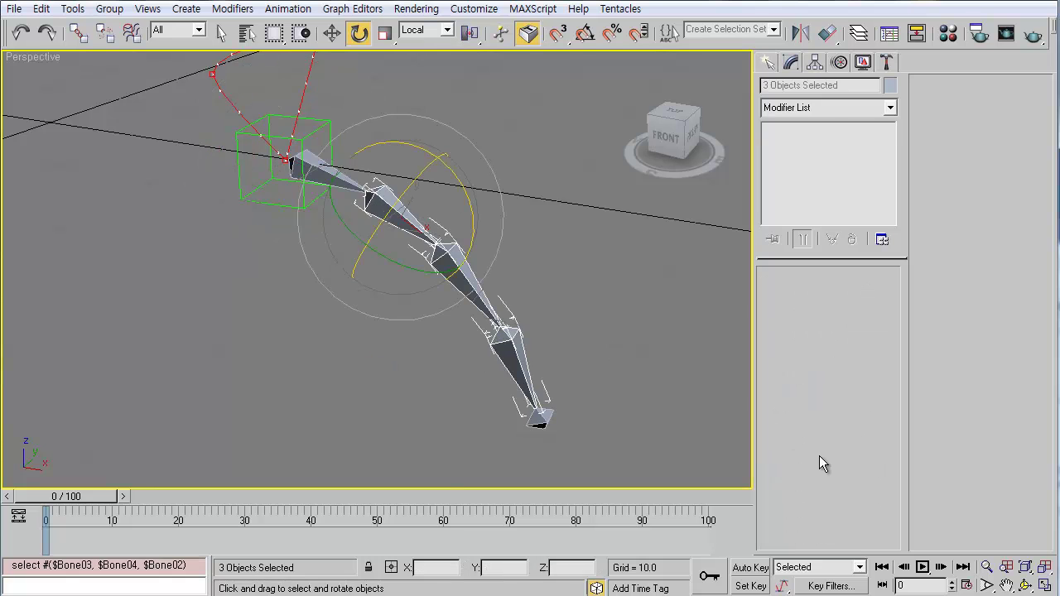
{"action": "left_click", "coordinate": [458, 94]}
Turn on Front Fin for the four bones of the chain together using Fin Adjustment Tools in Bone Tools.
{"action": "left_click", "coordinate": [288, 8]}
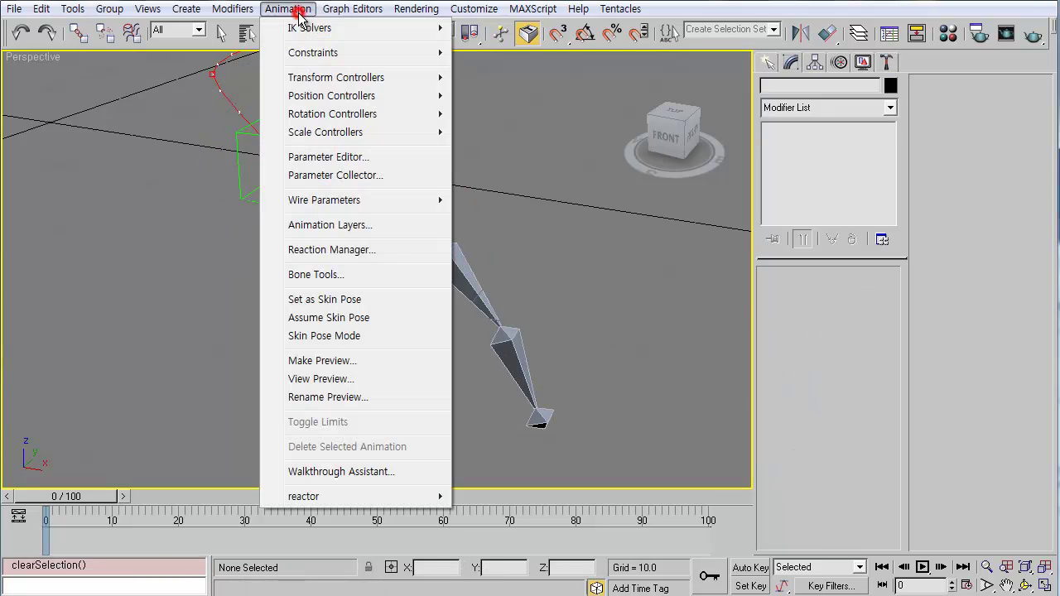
{"action": "left_click", "coordinate": [315, 274]}
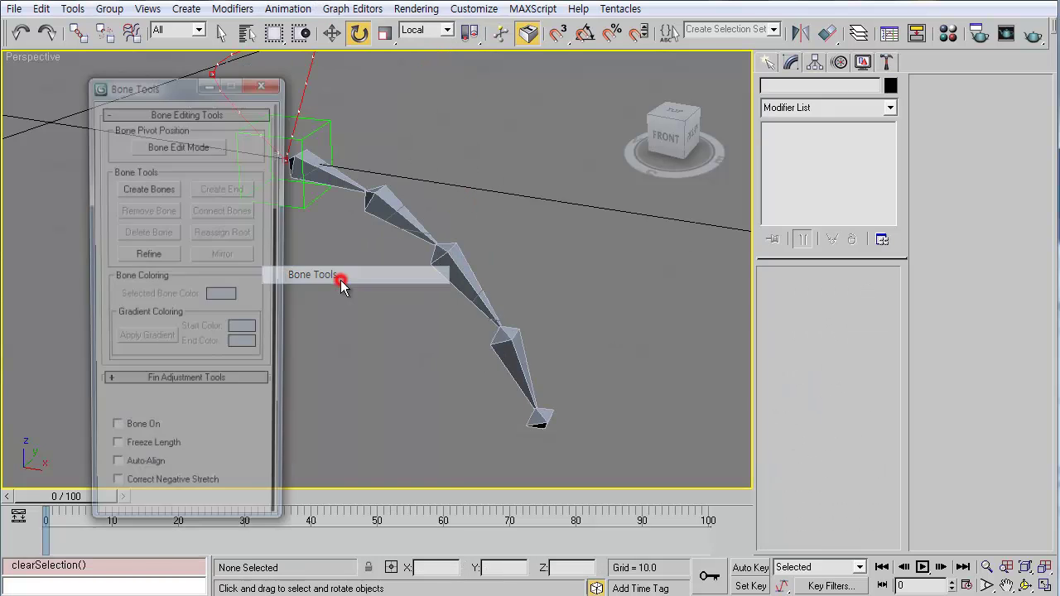
{"action": "left_click_drag", "start_coordinate": [166, 88], "coordinate": [92, 42]}
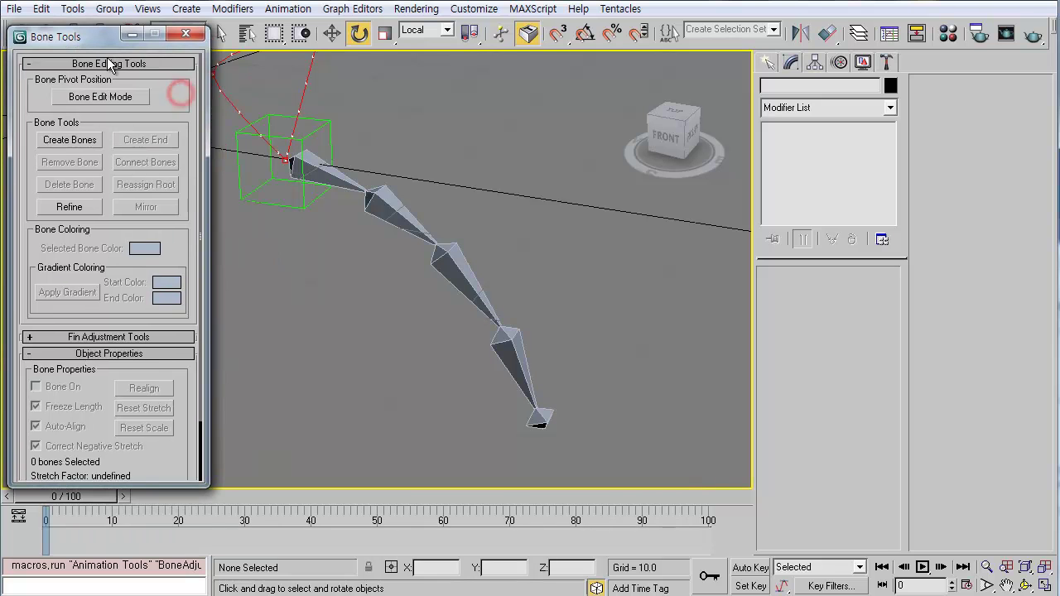
{"action": "left_click", "coordinate": [149, 338]}
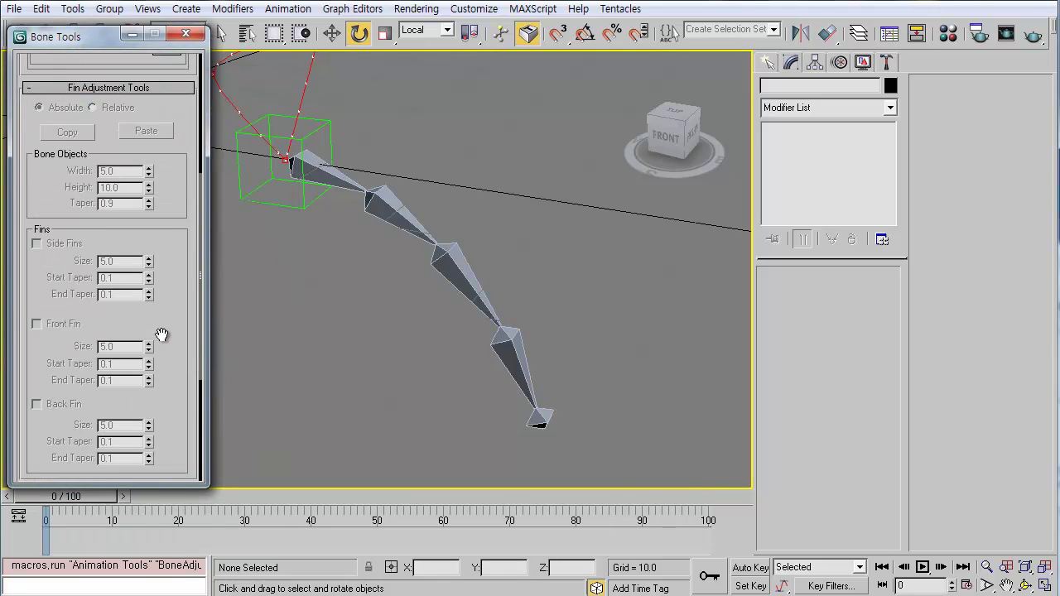
{"action": "middle_click_drag", "start_coordinate": [385, 344], "coordinate": [415, 290]}
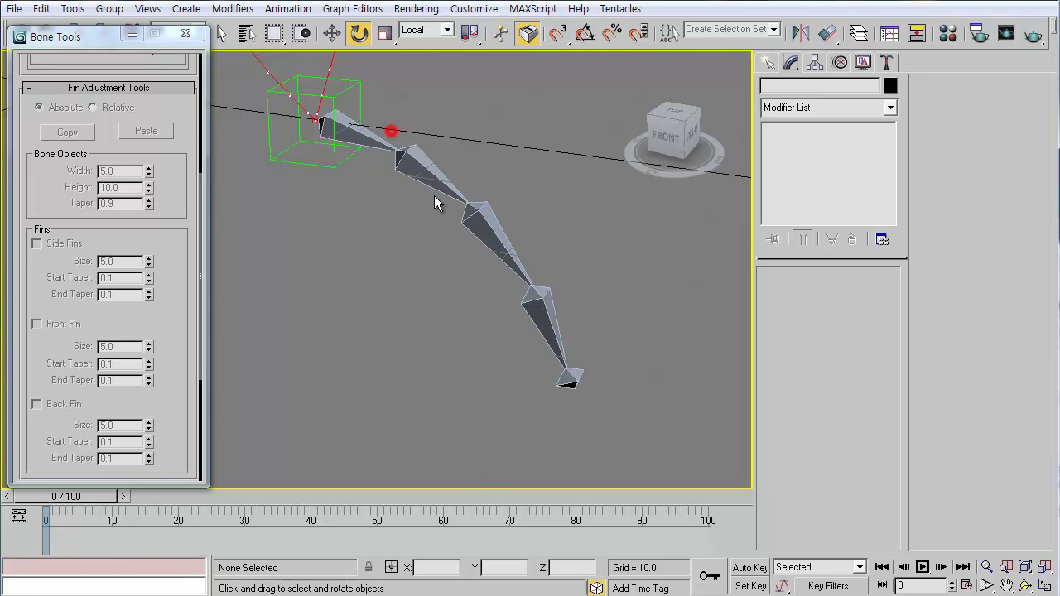
{"action": "left_click_drag", "start_coordinate": [390, 130], "coordinate": [540, 302]}
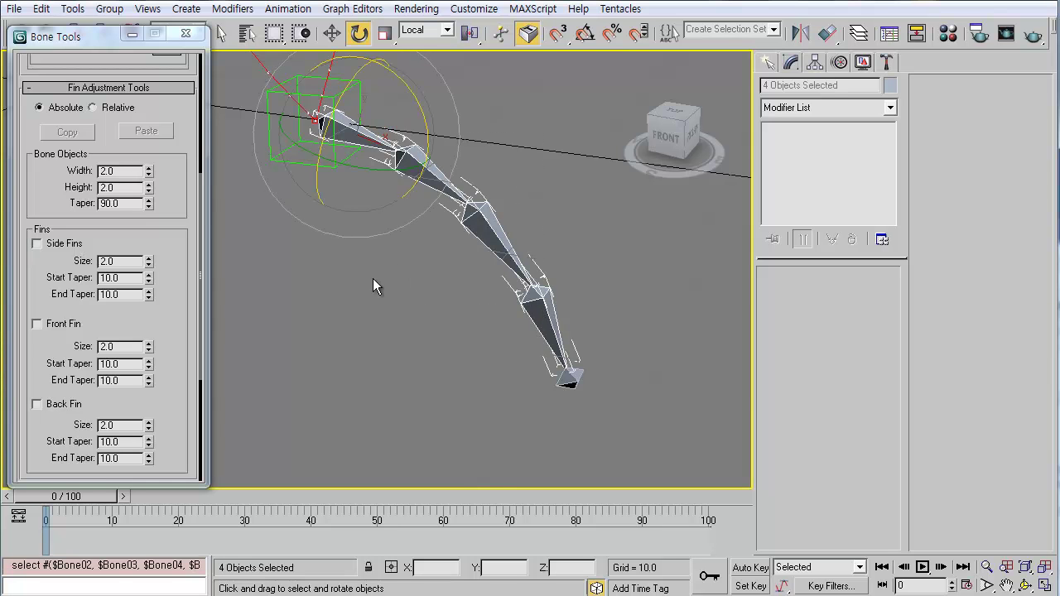
{"action": "left_click", "coordinate": [58, 324]}
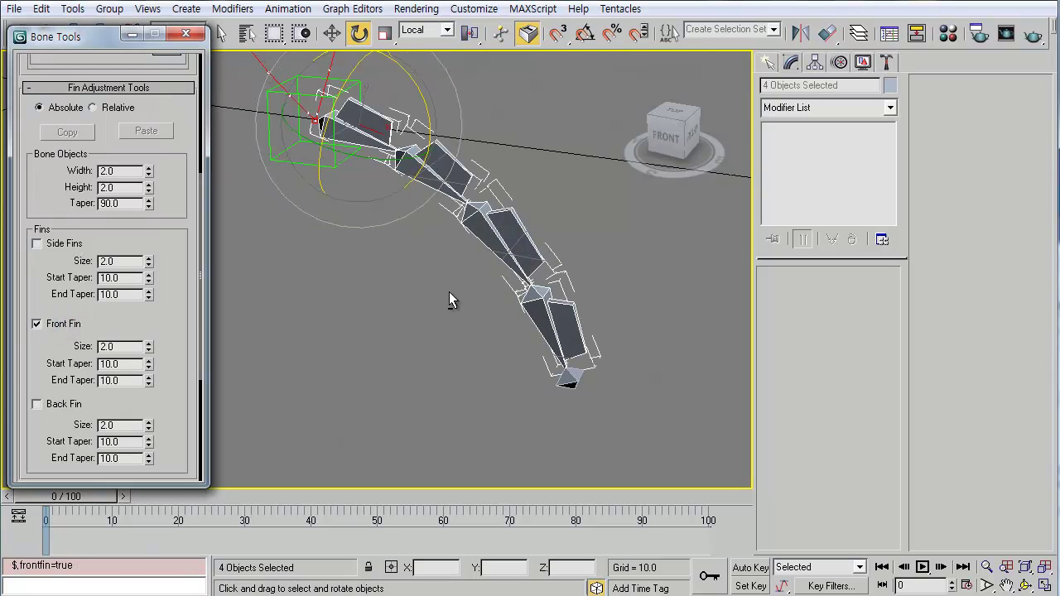
{"action": "middle_click_drag", "start_coordinate": [449, 300], "coordinate": [425, 263]}
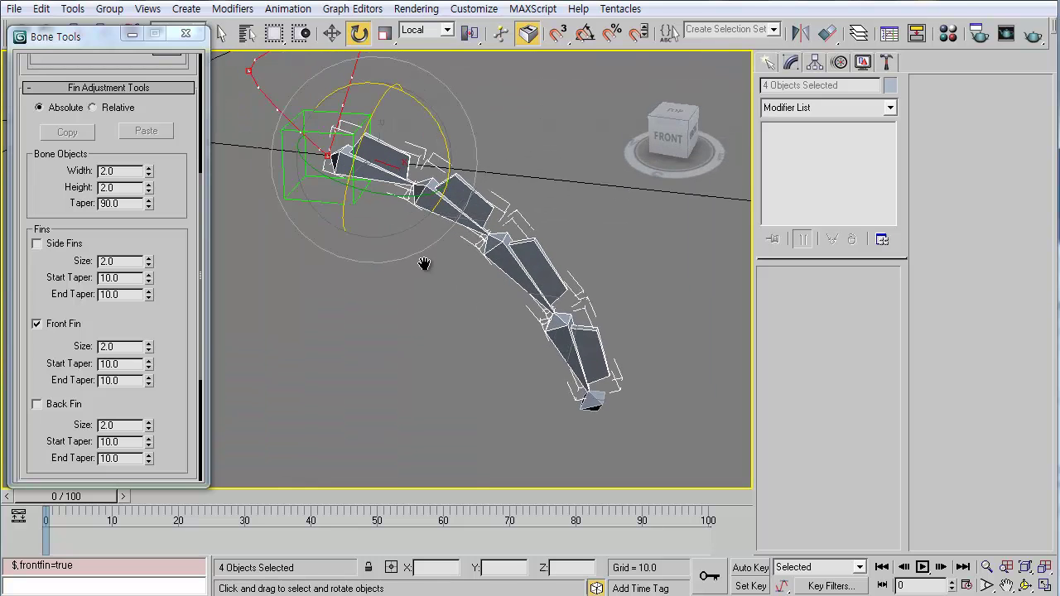
{"action": "middle_click_drag", "start_coordinate": [424, 263], "coordinate": [430, 263]}
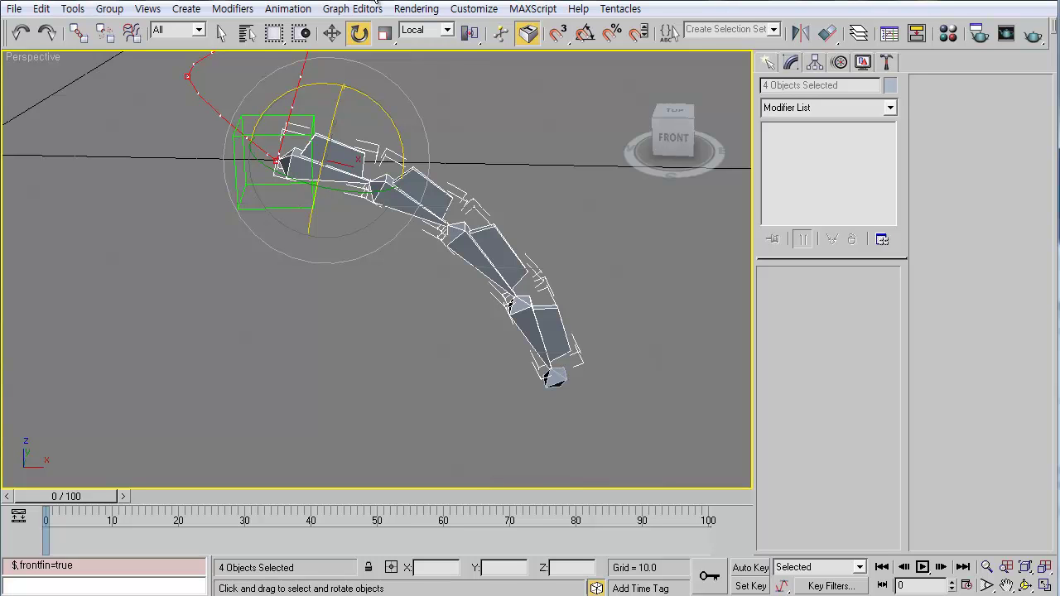
Hold the current scene state with the four finned bones.
{"action": "middle_click_drag", "start_coordinate": [426, 167], "coordinate": [334, 205]}
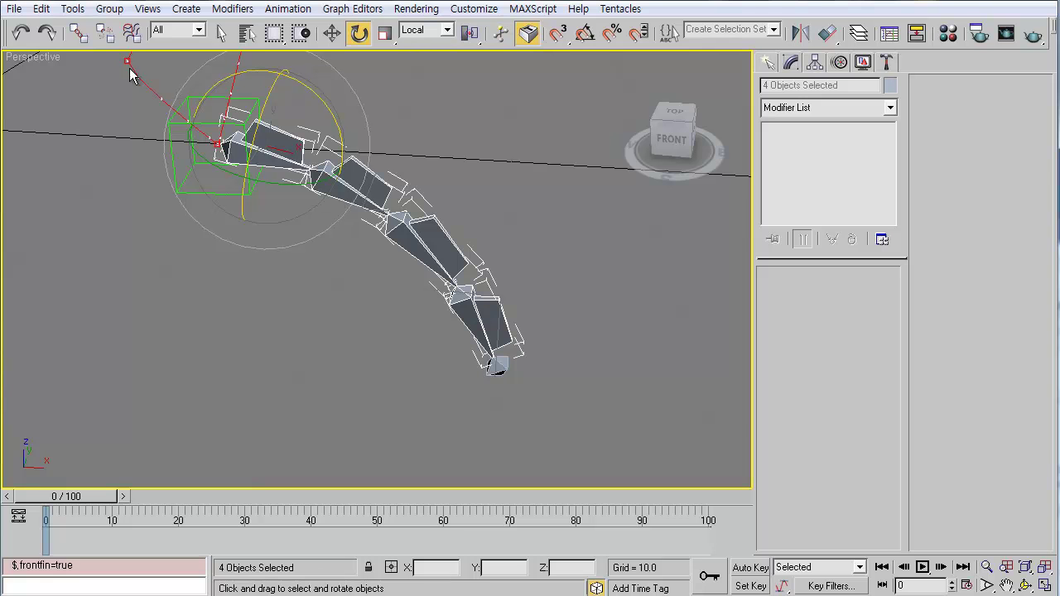
{"action": "left_click", "coordinate": [41, 9]}
{"action": "left_click", "coordinate": [66, 69]}
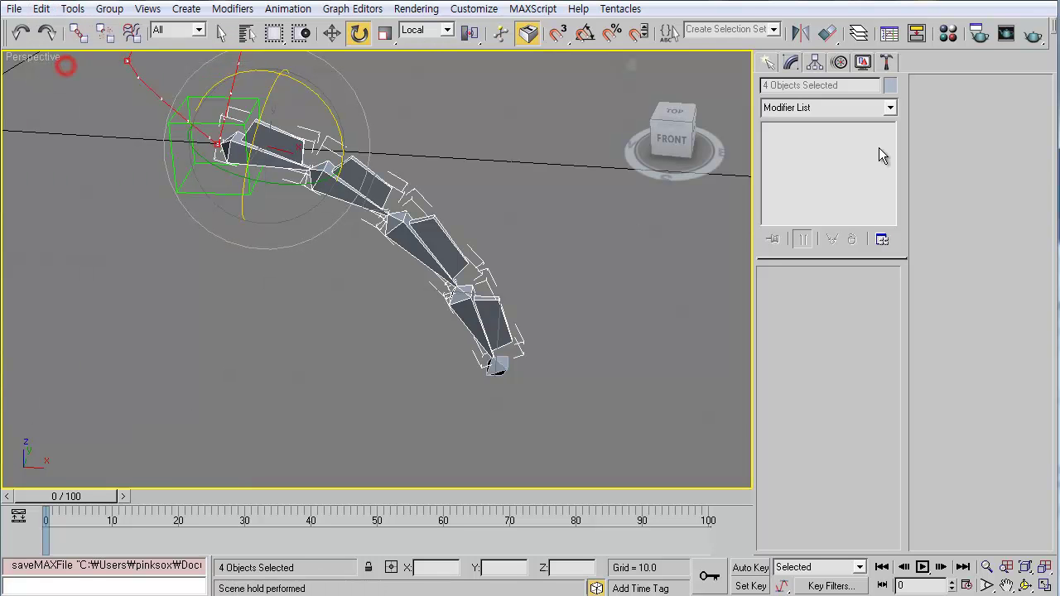
Create a Point helper with a cross display in the empty space below the bone chain.
{"action": "left_click", "coordinate": [768, 62]}
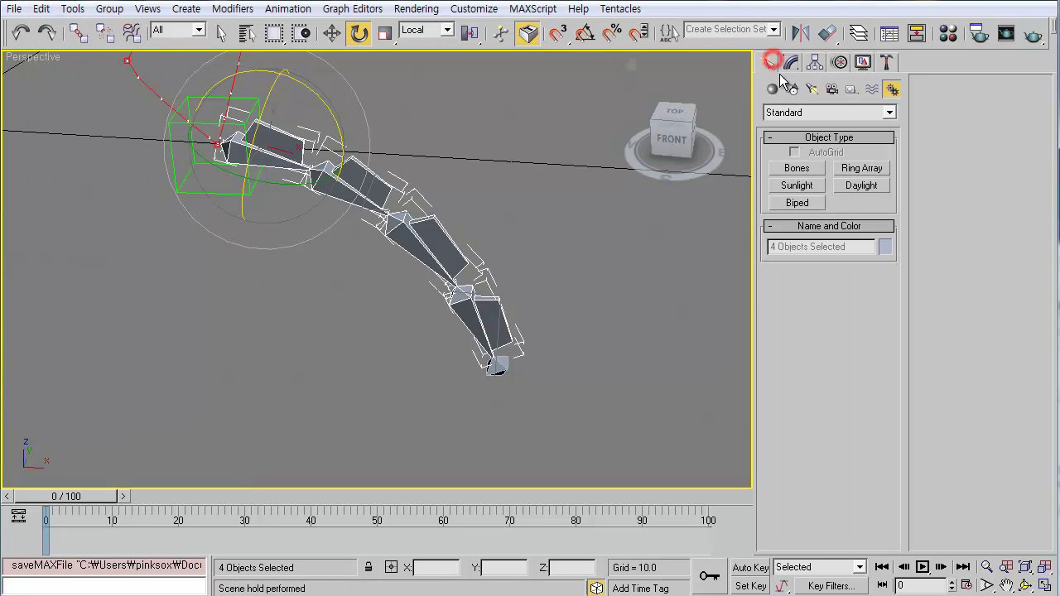
{"action": "left_click", "coordinate": [850, 90]}
{"action": "left_click", "coordinate": [855, 204]}
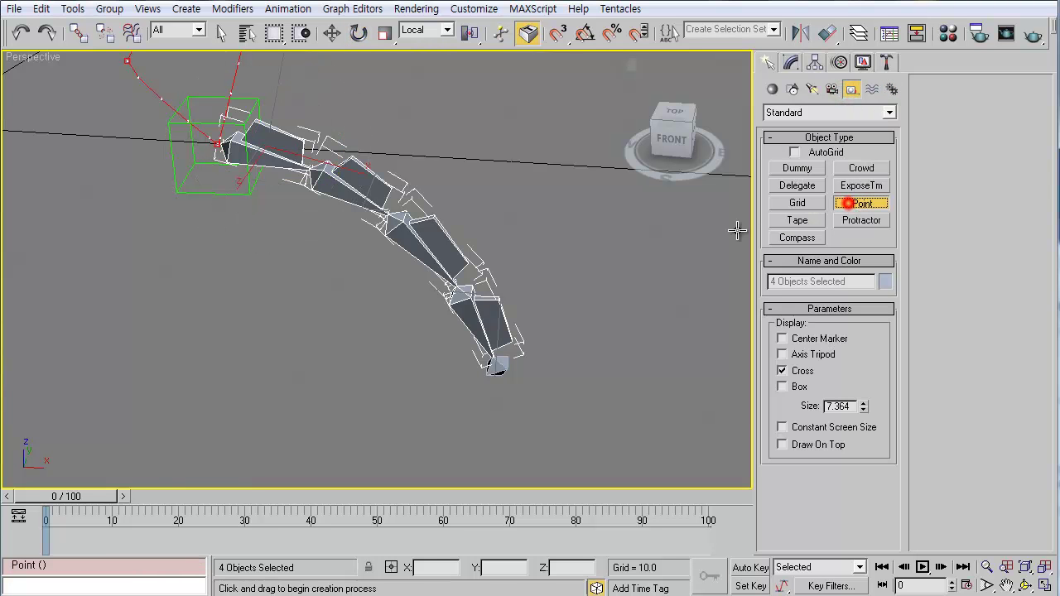
{"action": "middle_click_drag", "start_coordinate": [507, 318], "coordinate": [454, 293]}
{"action": "left_click_drag", "start_coordinate": [376, 349], "coordinate": [367, 357]}
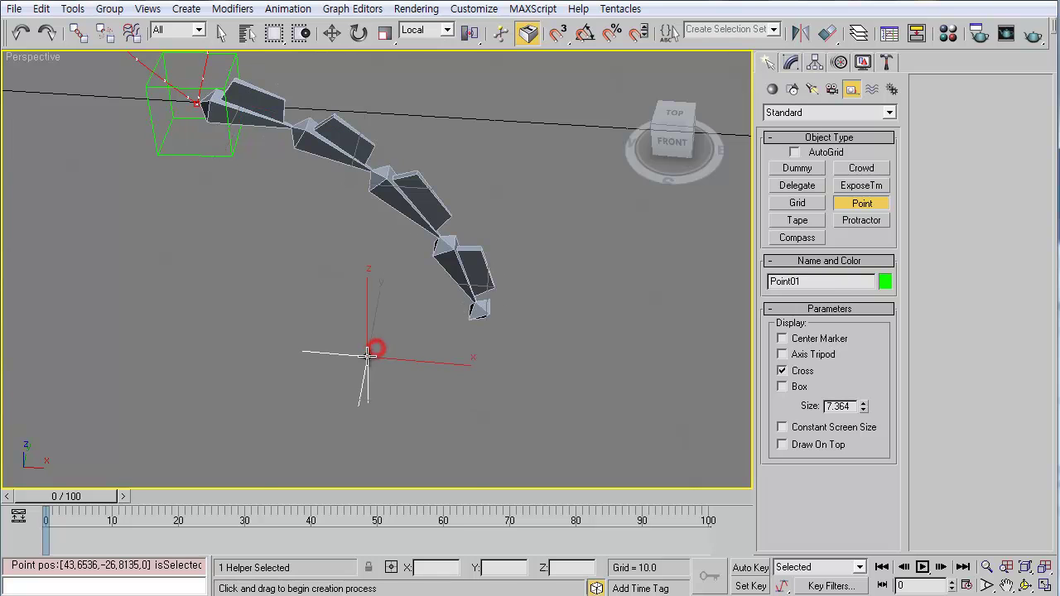
Change the new Point helper's object color to red and set its size to 4.
{"action": "left_click", "coordinate": [791, 62]}
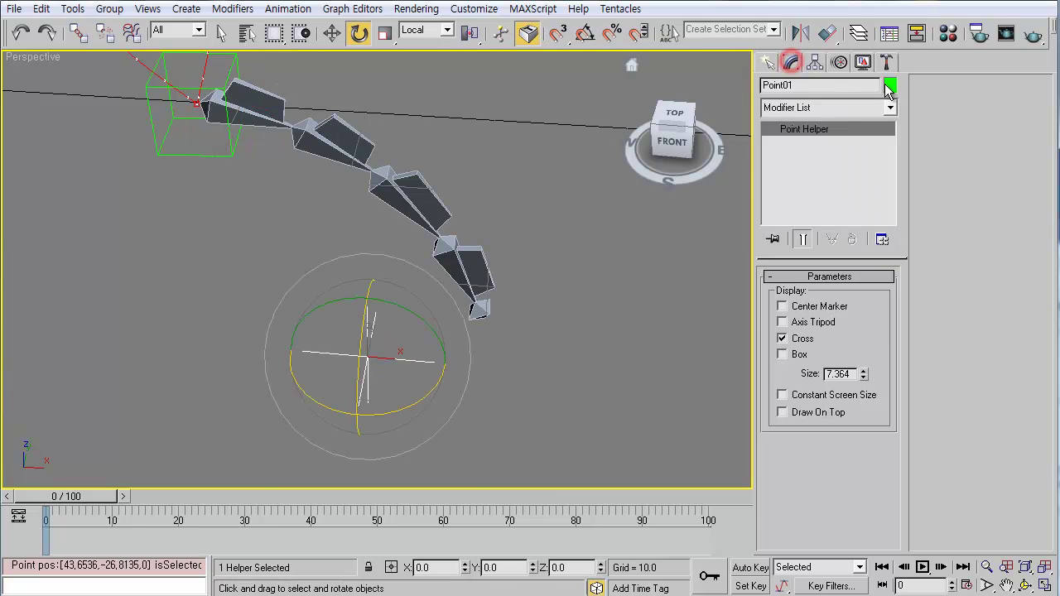
{"action": "left_click", "coordinate": [890, 84]}
{"action": "left_click", "coordinate": [398, 269]}
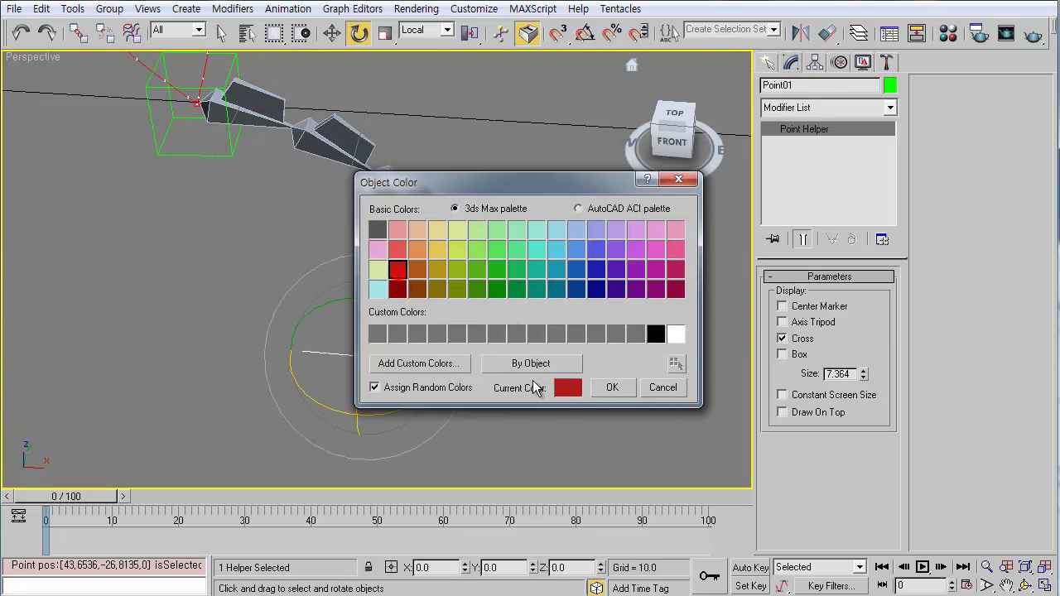
{"action": "left_click", "coordinate": [621, 387]}
{"action": "double_click", "coordinate": [841, 374]}
{"action": "type", "text": "4"}
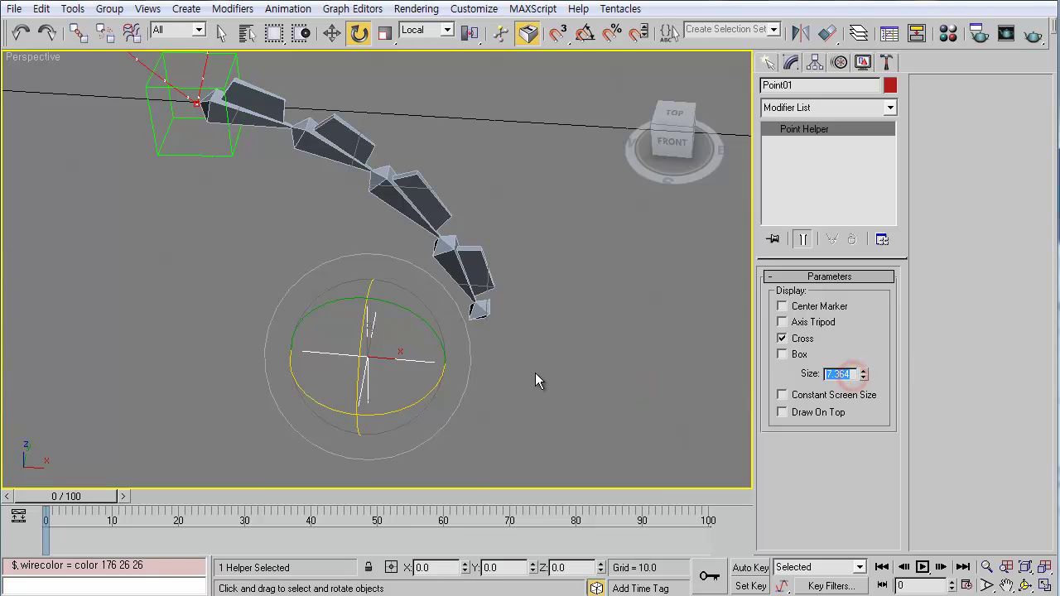
{"action": "key", "text": "Return"}
{"action": "middle_click_drag", "start_coordinate": [465, 427], "coordinate": [439, 379]}
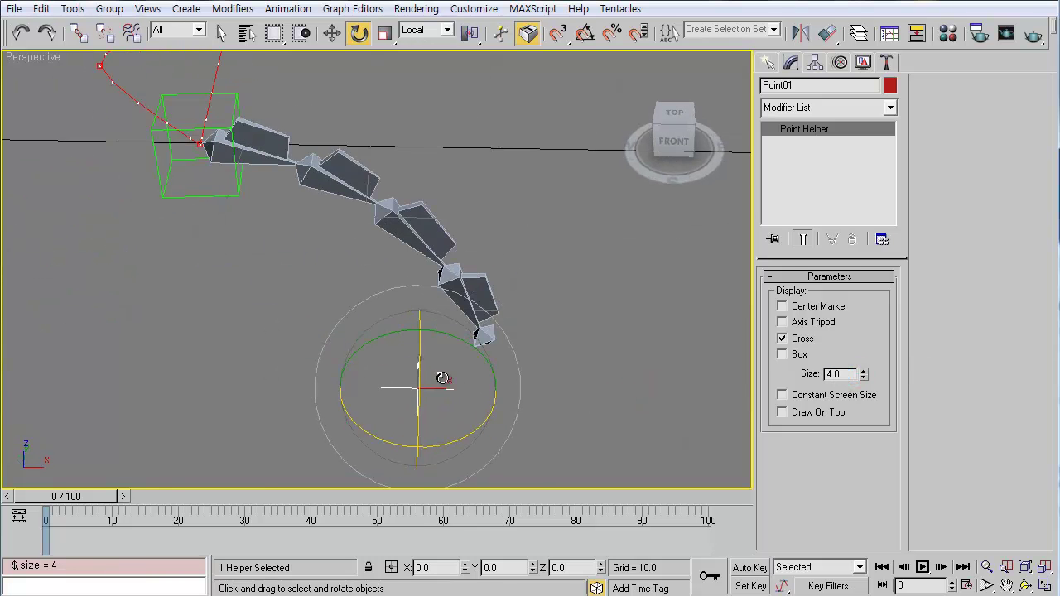
Align the Point01 helper to Bone02 in position and orientation.
{"action": "right_click", "coordinate": [437, 368]}
{"action": "left_click", "coordinate": [554, 1]}
{"action": "middle_click_drag", "start_coordinate": [382, 266], "coordinate": [376, 300], "text": "alt"}
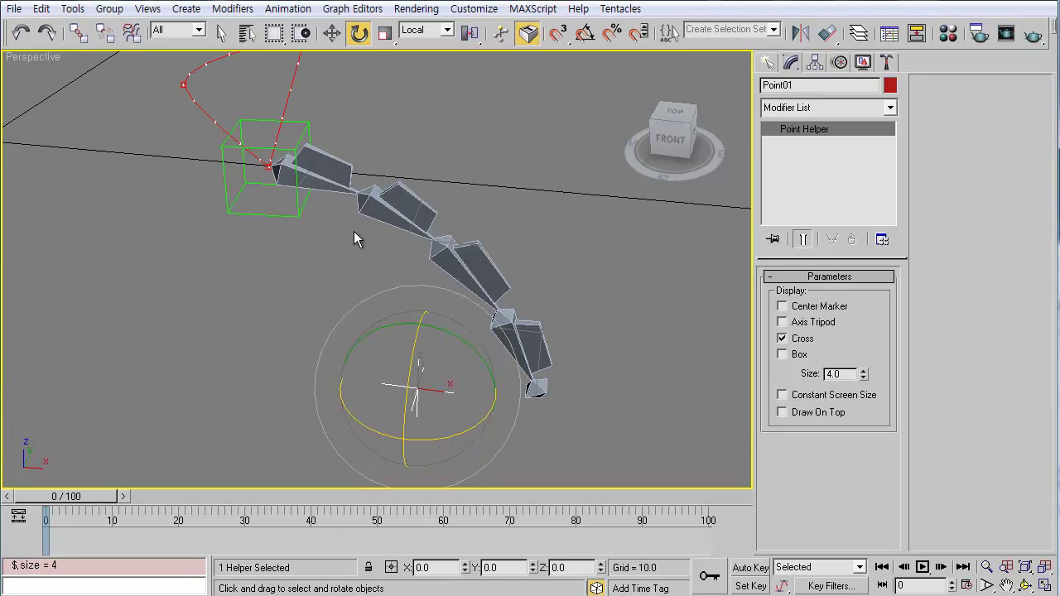
{"action": "key", "text": "alt+a"}
{"action": "left_click", "coordinate": [369, 207]}
{"action": "left_click", "coordinate": [370, 435]}
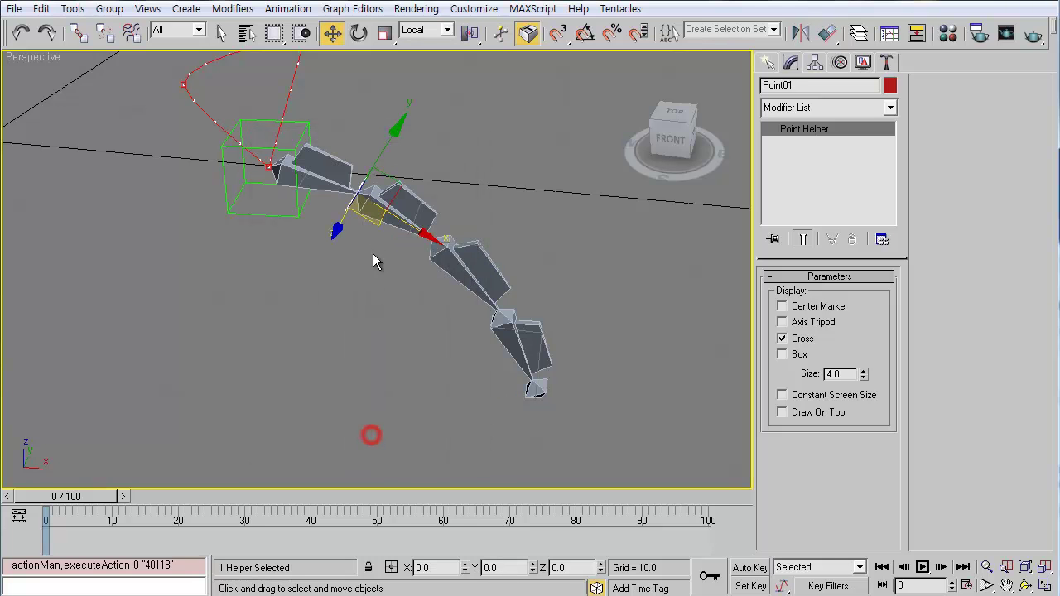
Check Bone01 beside the helper, then realign Point01 to Bone02, pivot to pivot, on all position and orientation axes.
{"action": "scroll", "coordinate": [389, 248], "scroll_direction": "up", "scroll_amount": 4}
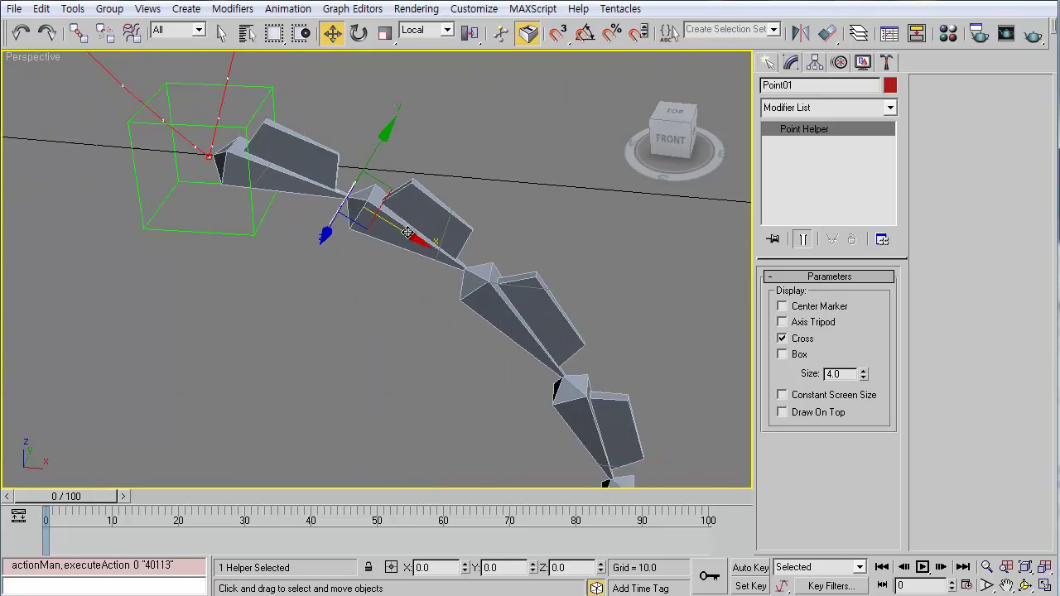
{"action": "scroll", "coordinate": [407, 233], "scroll_direction": "down", "scroll_amount": 2}
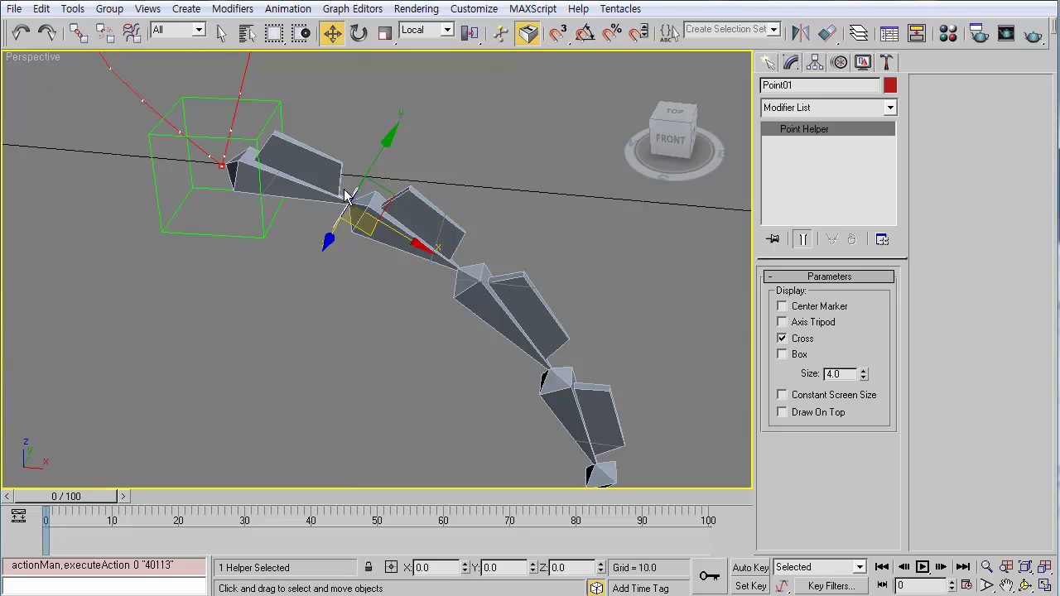
{"action": "left_click", "coordinate": [323, 170]}
{"action": "left_click", "coordinate": [339, 218]}
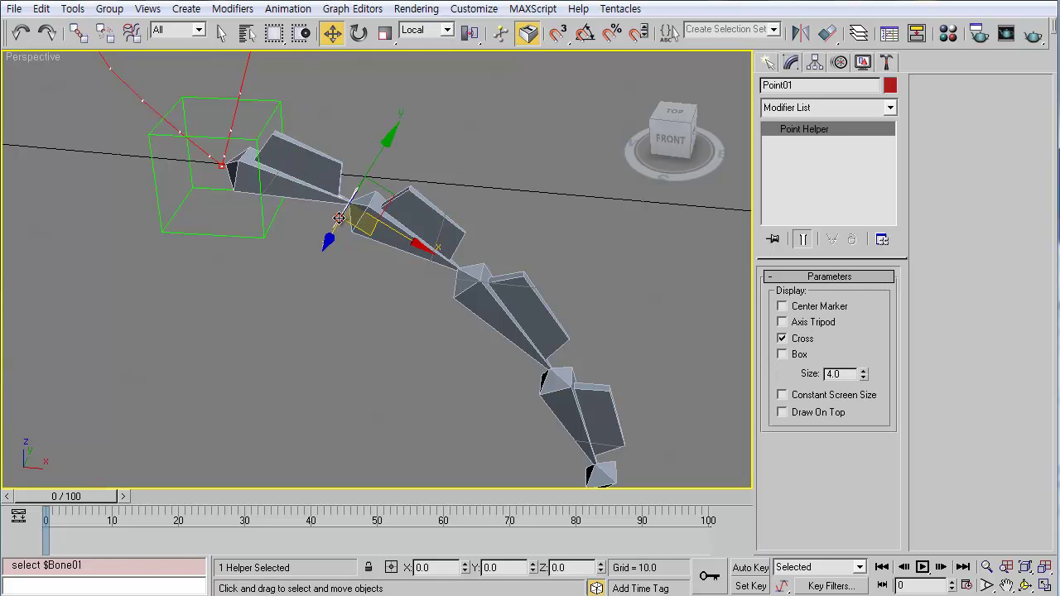
{"action": "key", "text": "e"}
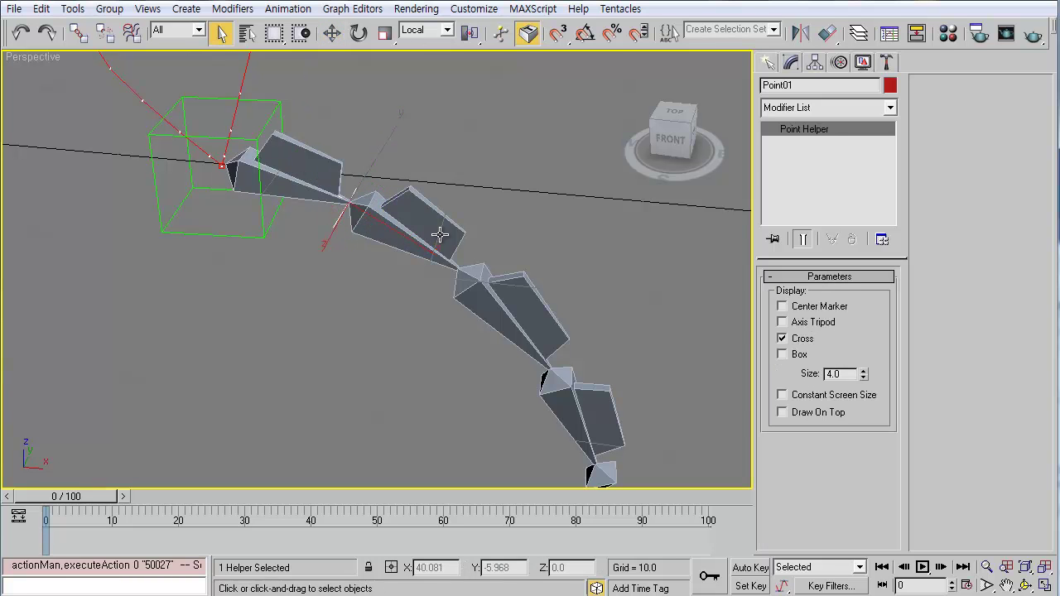
{"action": "key", "text": "alt+a"}
{"action": "left_click", "coordinate": [438, 239]}
{"action": "left_click", "coordinate": [396, 437]}
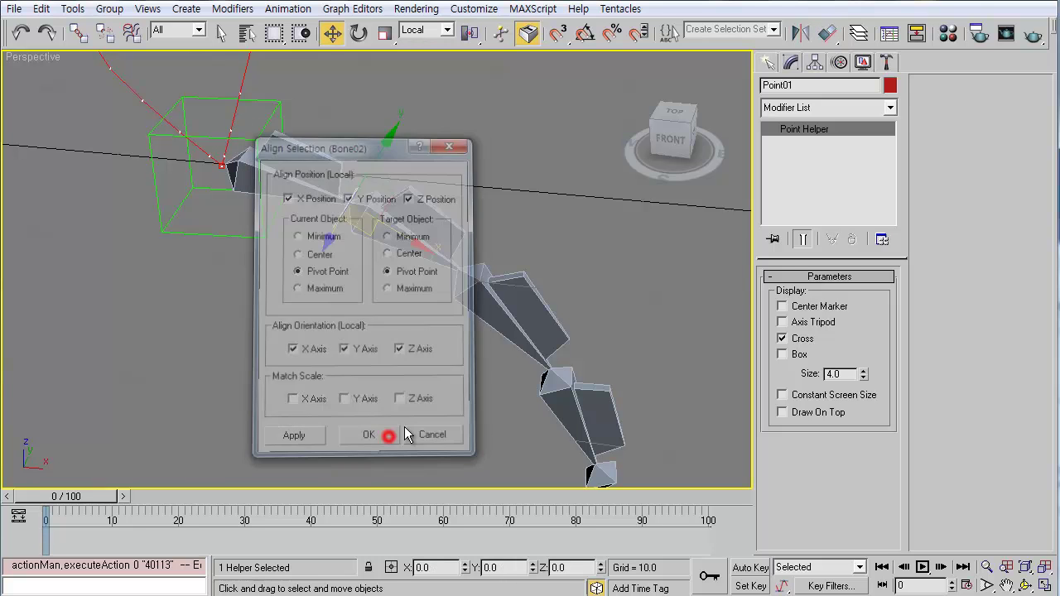
Align the Point01 helper to Bone03, the third bone of the chain.
{"action": "key", "text": "alt+a"}
{"action": "left_click", "coordinate": [498, 308]}
{"action": "left_click", "coordinate": [369, 436]}
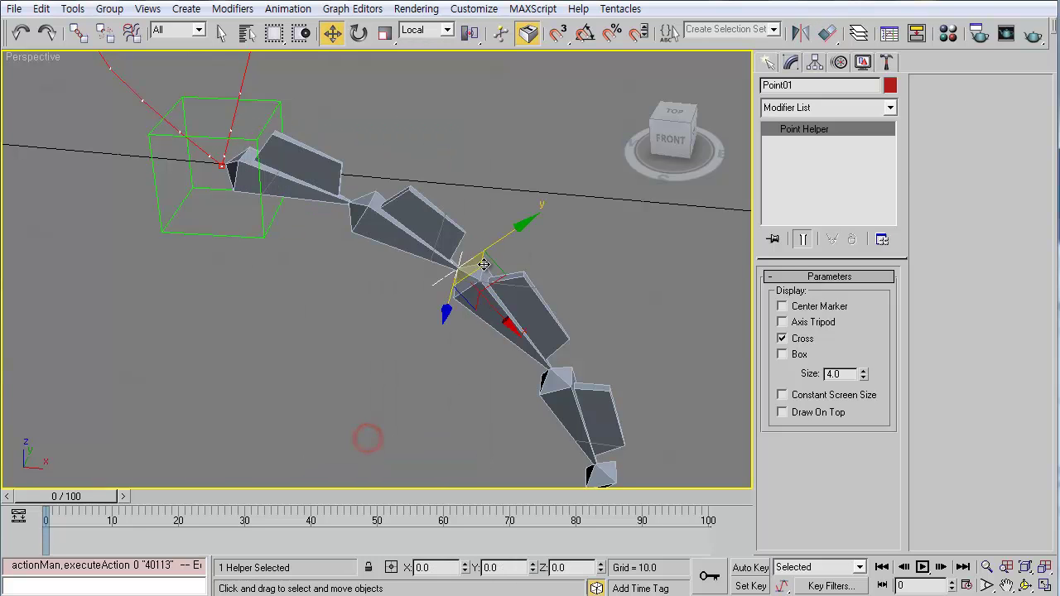
Link the Point01 helper at Bone03's base to Bone01 as its parent.
{"action": "mouse_move", "coordinate": [445, 304]}
{"action": "middle_mouse_down", "text": "alt"}
{"action": "mouse_move", "coordinate": [466, 284]}
{"action": "mouse_move", "coordinate": [460, 296]}
{"action": "middle_mouse_up", "text": "alt"}
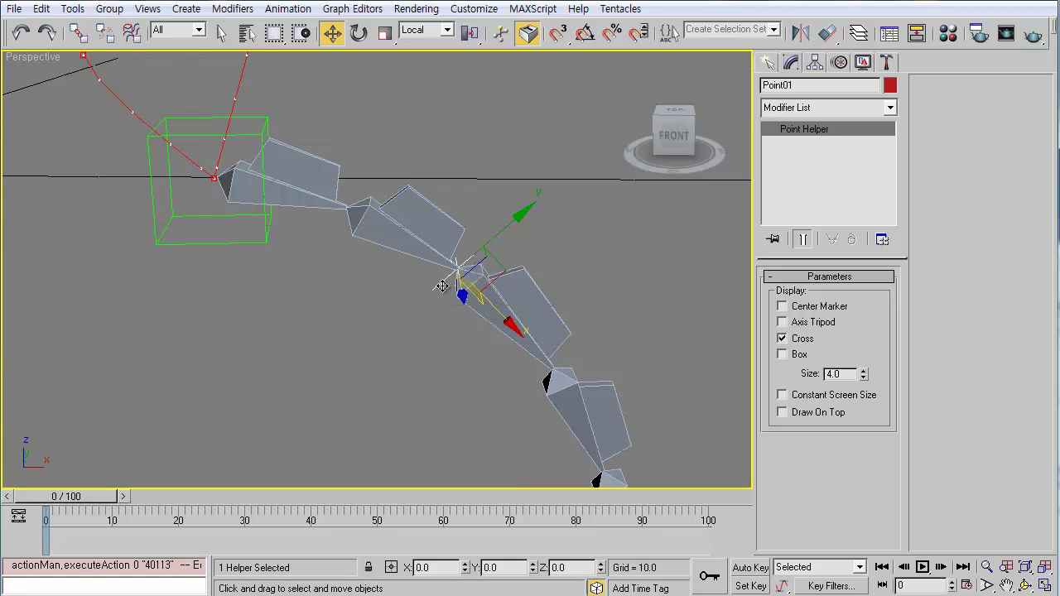
{"action": "key", "text": "alt+l"}
{"action": "left_click_drag", "start_coordinate": [441, 286], "coordinate": [319, 178]}
{"action": "left_click", "coordinate": [328, 212]}
{"action": "left_click", "coordinate": [444, 280]}
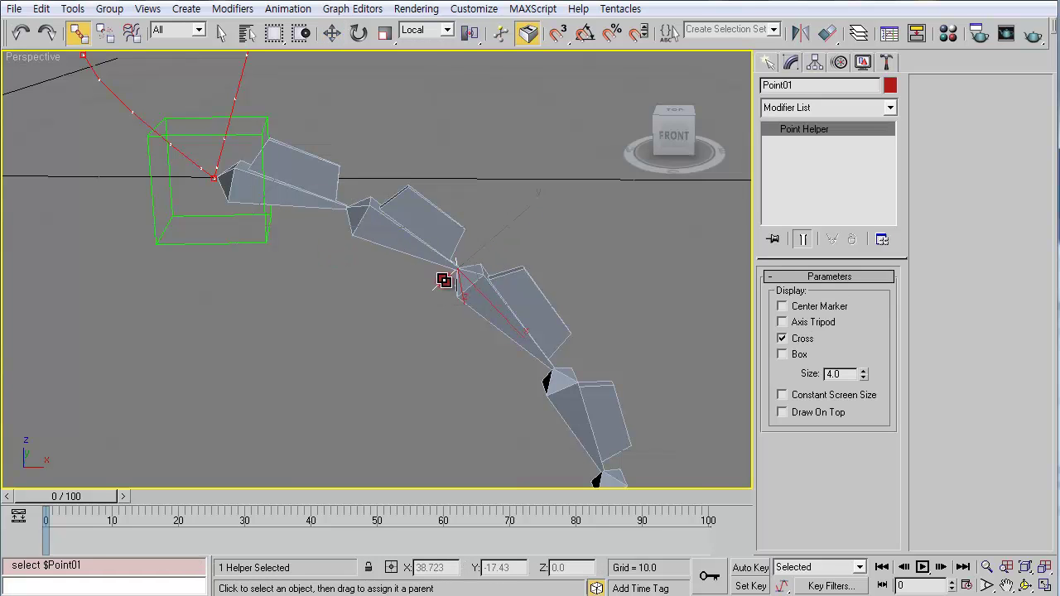
{"action": "left_click", "coordinate": [321, 183]}
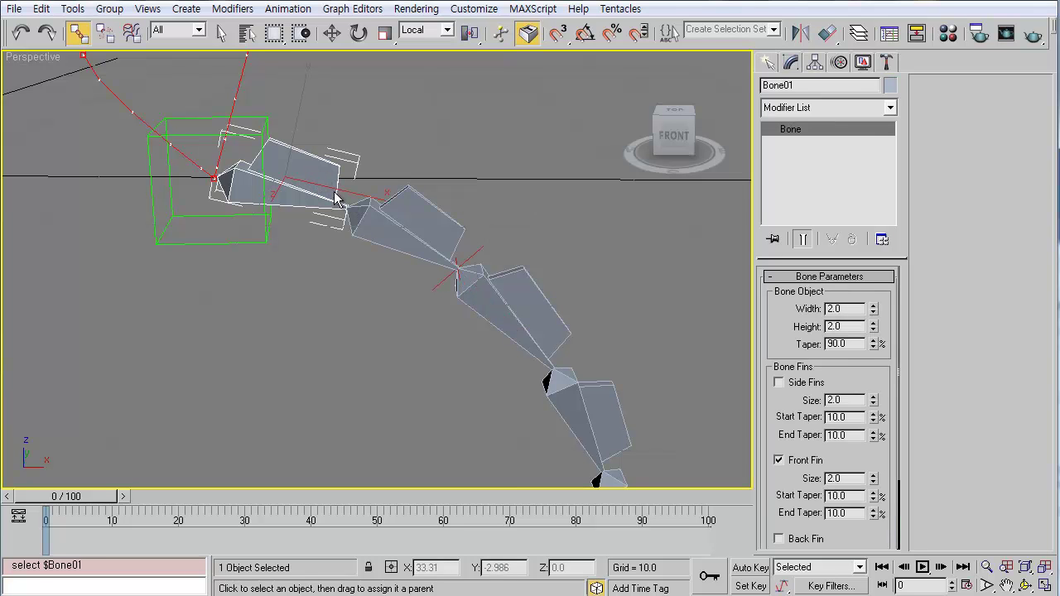
Link Bone01 to the Point02 box helper as its parent and scrub the animation to frame 22 to test the chain.
{"action": "left_click", "coordinate": [431, 212]}
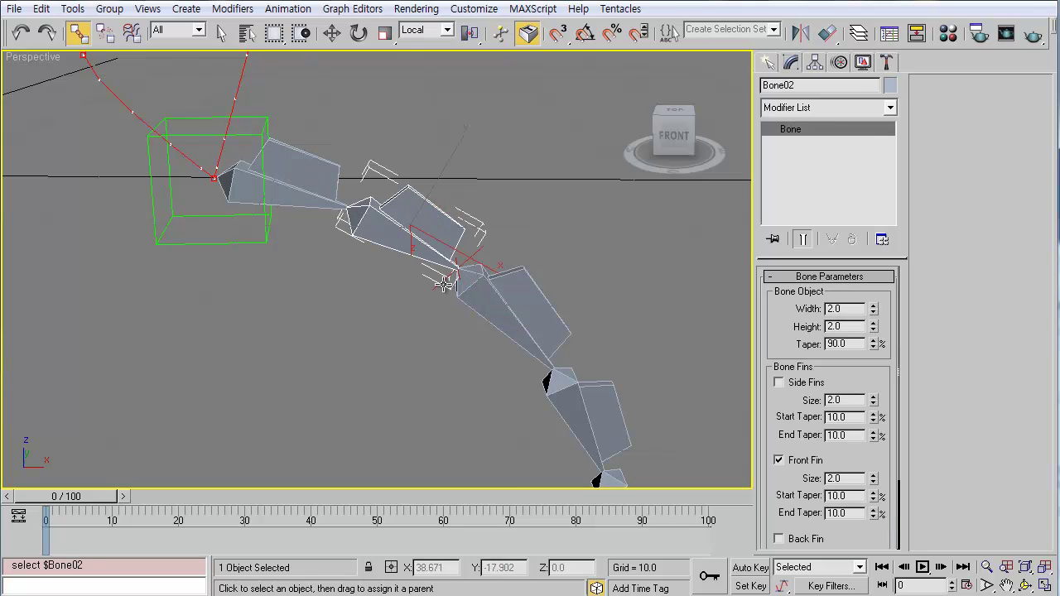
{"action": "left_click", "coordinate": [443, 284]}
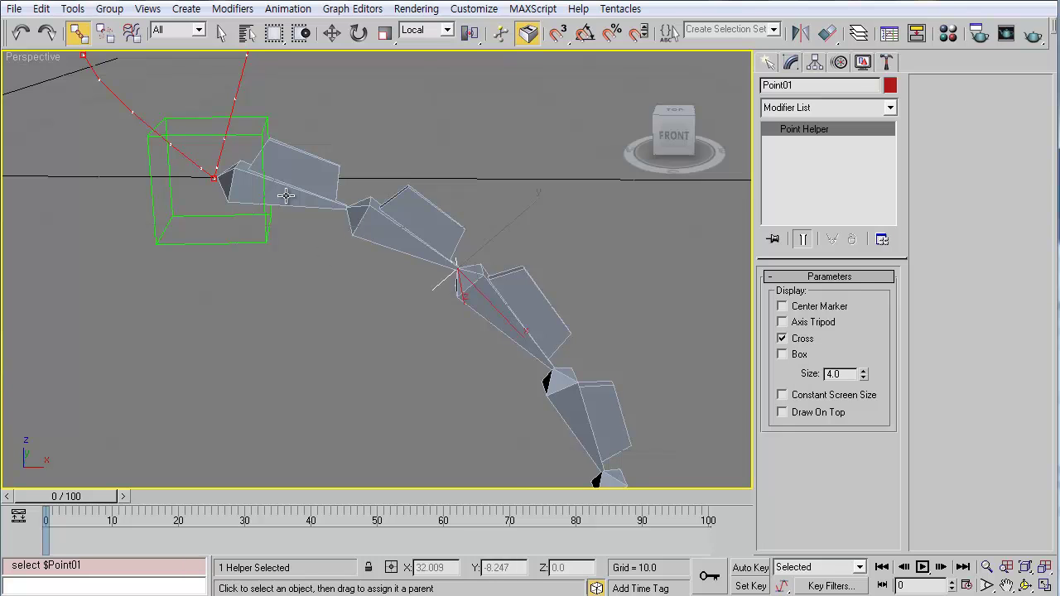
{"action": "left_click_drag", "start_coordinate": [308, 179], "coordinate": [265, 124]}
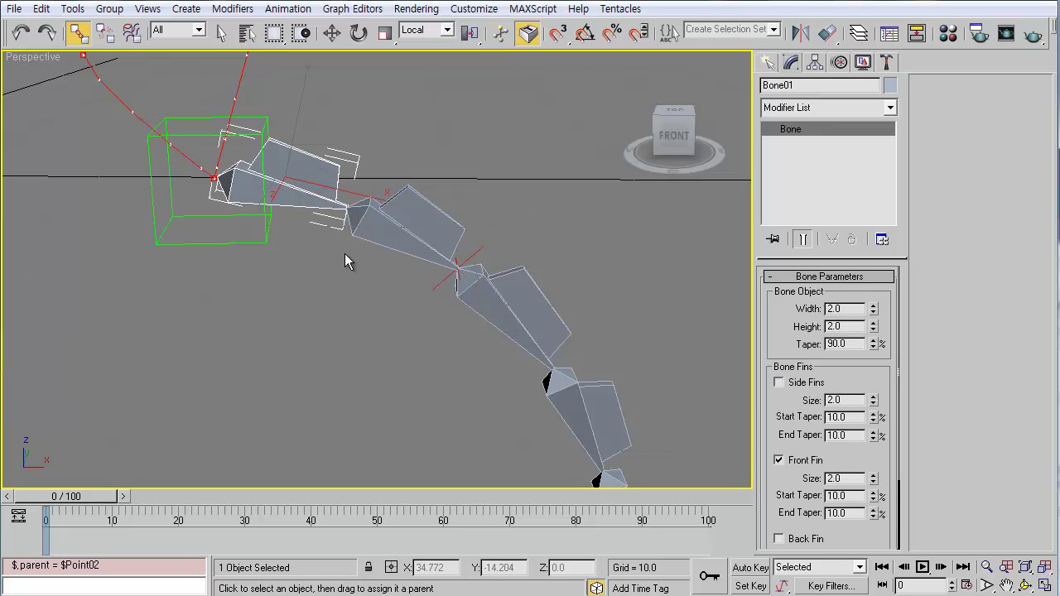
{"action": "mouse_move", "coordinate": [342, 279]}
{"action": "middle_mouse_down", "text": "alt"}
{"action": "mouse_move", "coordinate": [360, 274]}
{"action": "mouse_move", "coordinate": [334, 292]}
{"action": "middle_mouse_up", "text": "alt"}
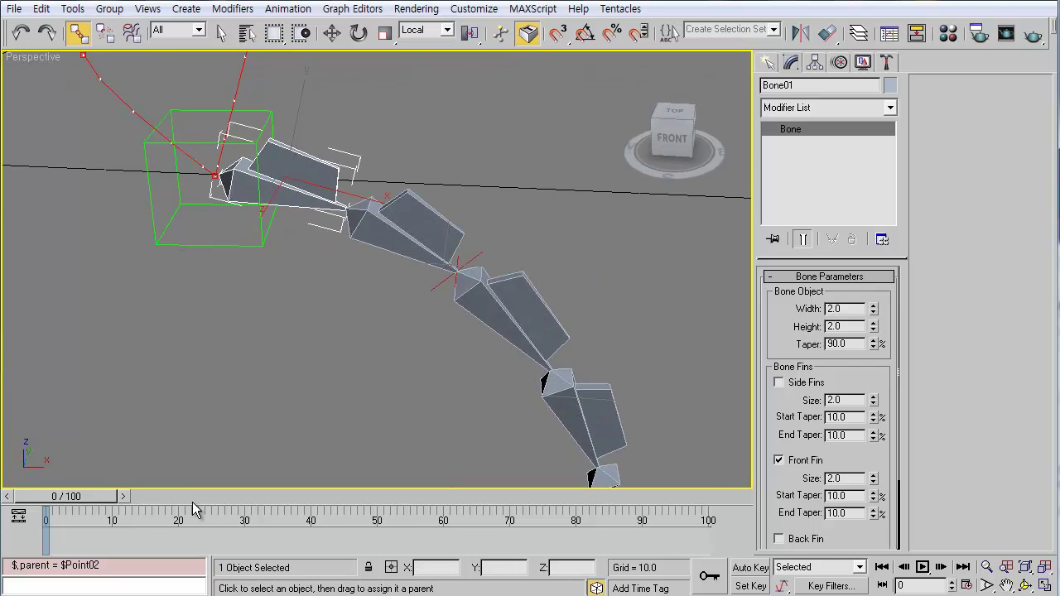
{"action": "left_click_drag", "start_coordinate": [101, 497], "coordinate": [242, 509]}
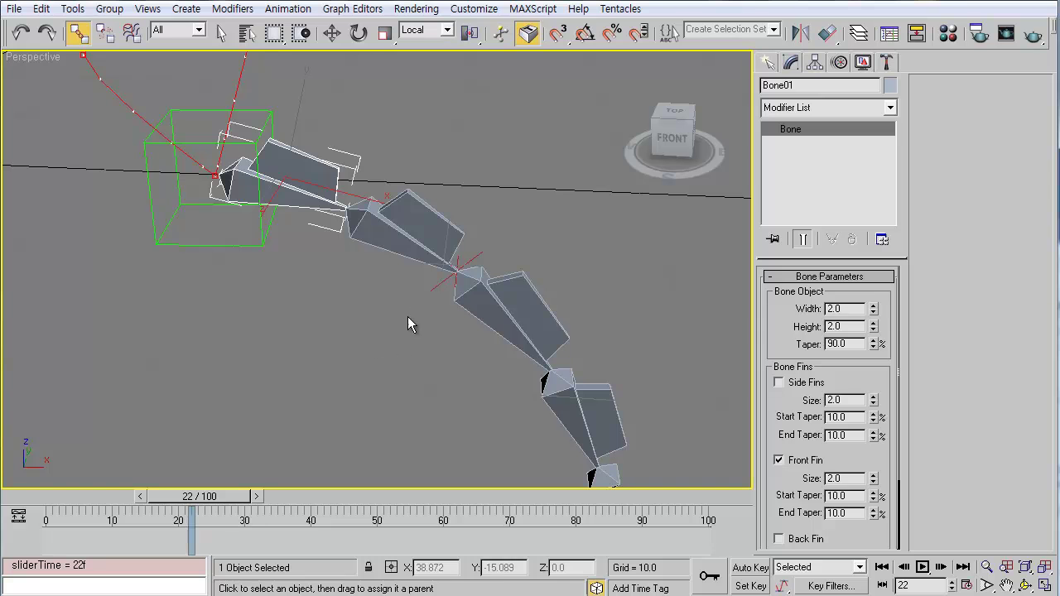
Assign a Spring controller to the position of the Point01 helper at Bone03's base.
{"action": "left_click", "coordinate": [433, 287]}
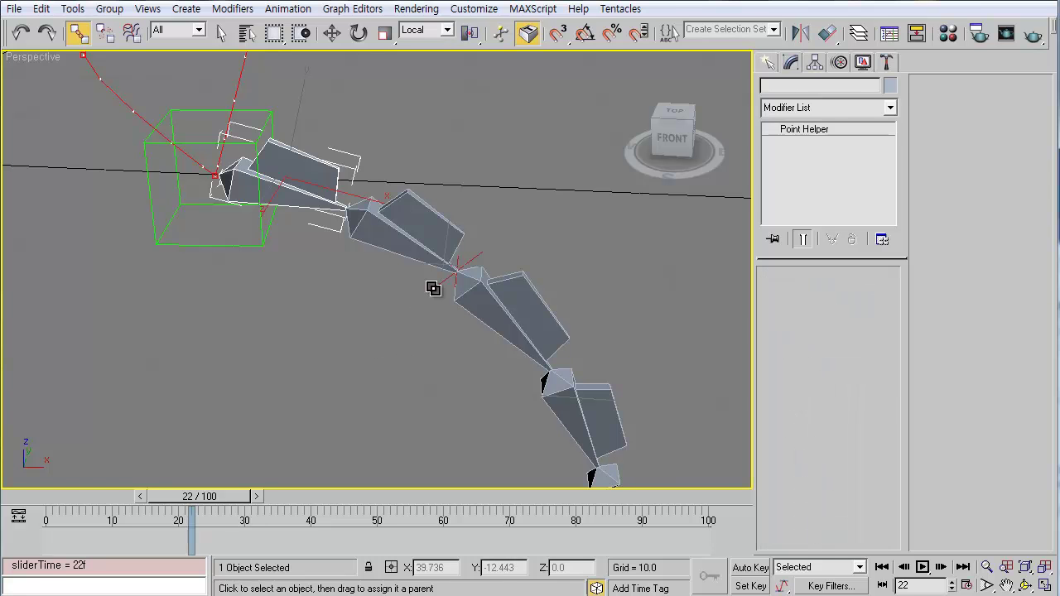
{"action": "left_click", "coordinate": [839, 62]}
{"action": "left_click", "coordinate": [844, 222]}
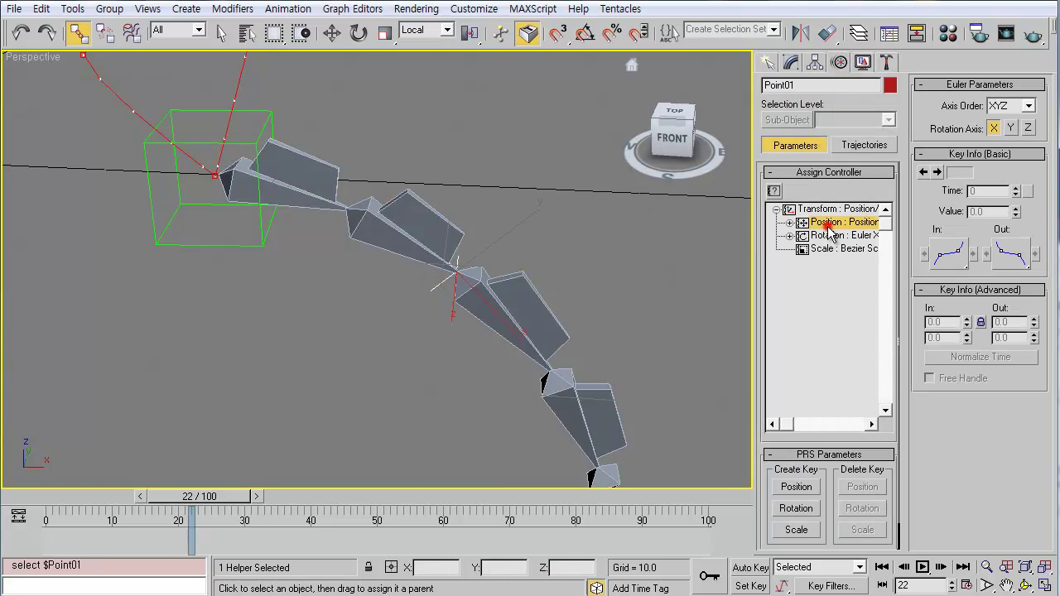
{"action": "left_click", "coordinate": [774, 191]}
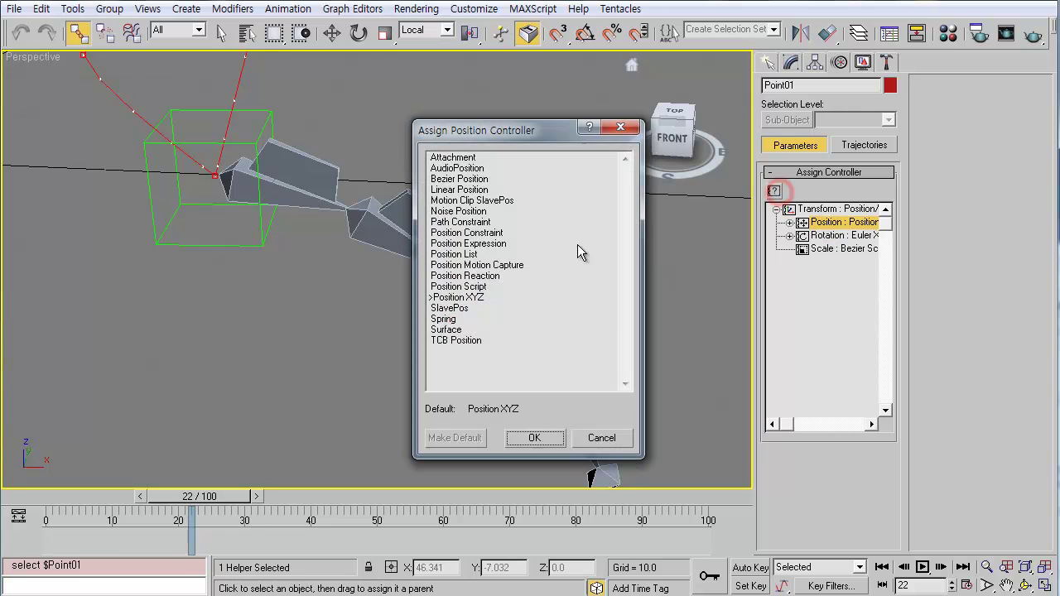
{"action": "double_click", "coordinate": [447, 318]}
Set Point01's spring to mass 315, drag 0.69, Self Influence tension 1.81 and dampening 0.44, and scrub the animation to test it.
{"action": "left_click_drag", "start_coordinate": [818, 215], "coordinate": [668, 51]}
{"action": "mouse_move", "coordinate": [190, 497]}
{"action": "left_mouse_down"}
{"action": "mouse_move", "coordinate": [165, 497]}
{"action": "mouse_move", "coordinate": [243, 497]}
{"action": "mouse_move", "coordinate": [152, 494]}
{"action": "mouse_move", "coordinate": [198, 497]}
{"action": "mouse_move", "coordinate": [184, 497]}
{"action": "left_mouse_up"}
{"action": "left_click_drag", "start_coordinate": [750, 112], "coordinate": [748, 96]}
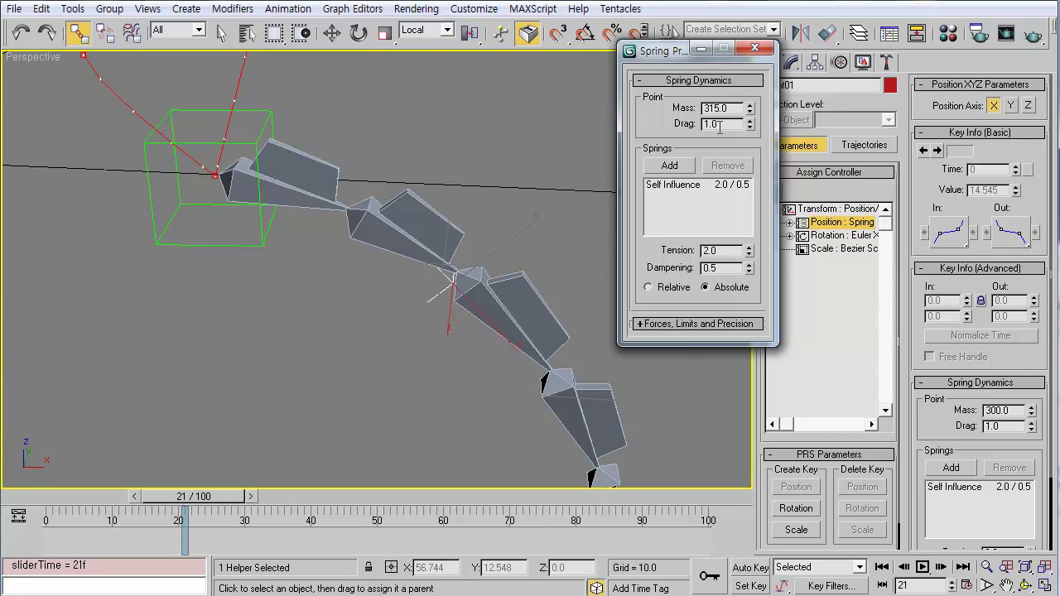
{"action": "mouse_move", "coordinate": [750, 125]}
{"action": "left_mouse_down"}
{"action": "mouse_move", "coordinate": [749, 134]}
{"action": "mouse_move", "coordinate": [751, 124]}
{"action": "left_mouse_up"}
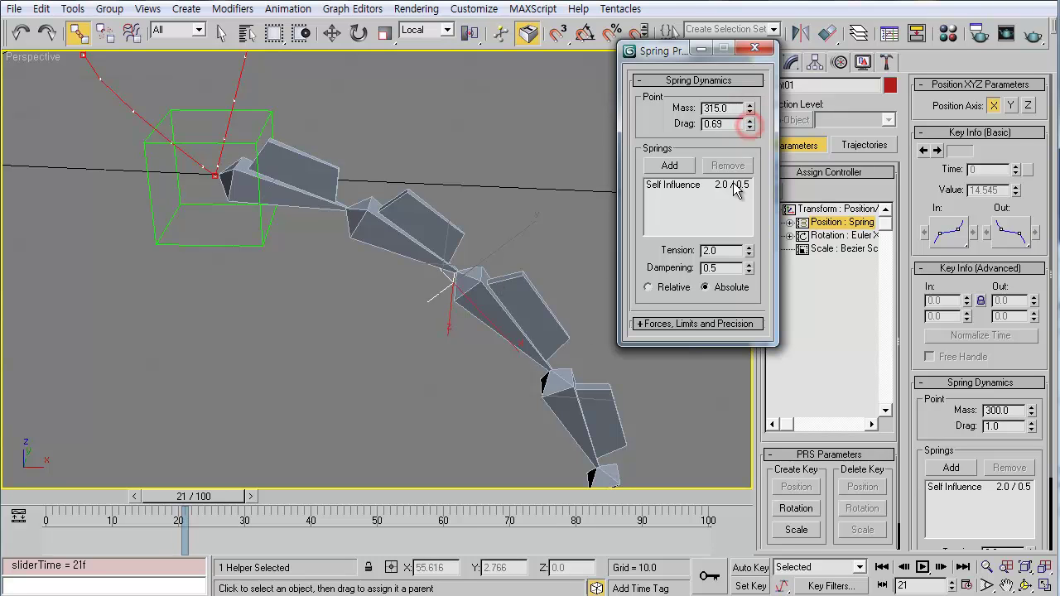
{"action": "left_click", "coordinate": [683, 184]}
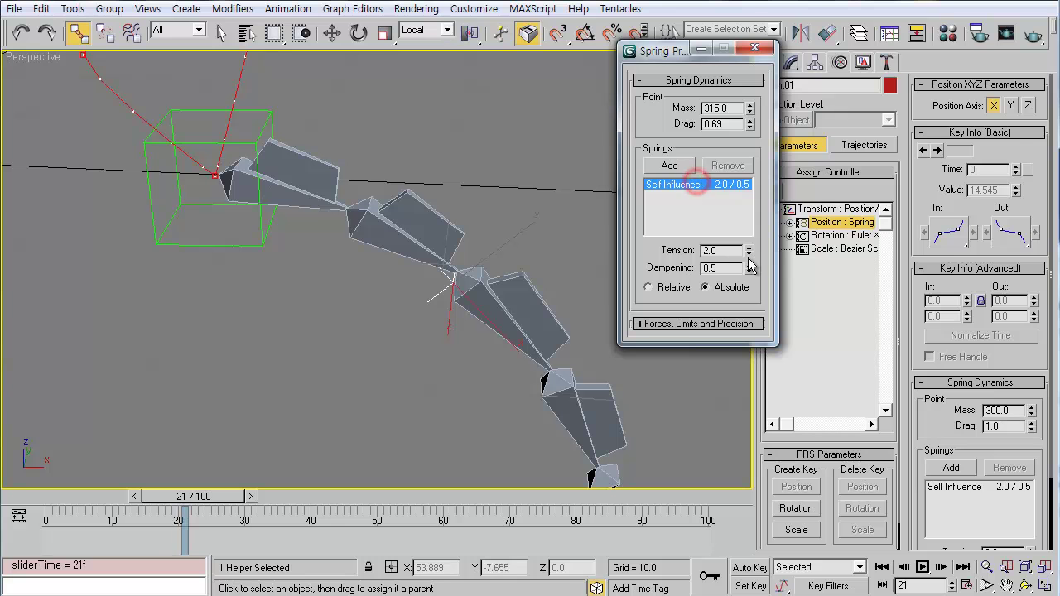
{"action": "left_click_drag", "start_coordinate": [748, 251], "coordinate": [749, 273]}
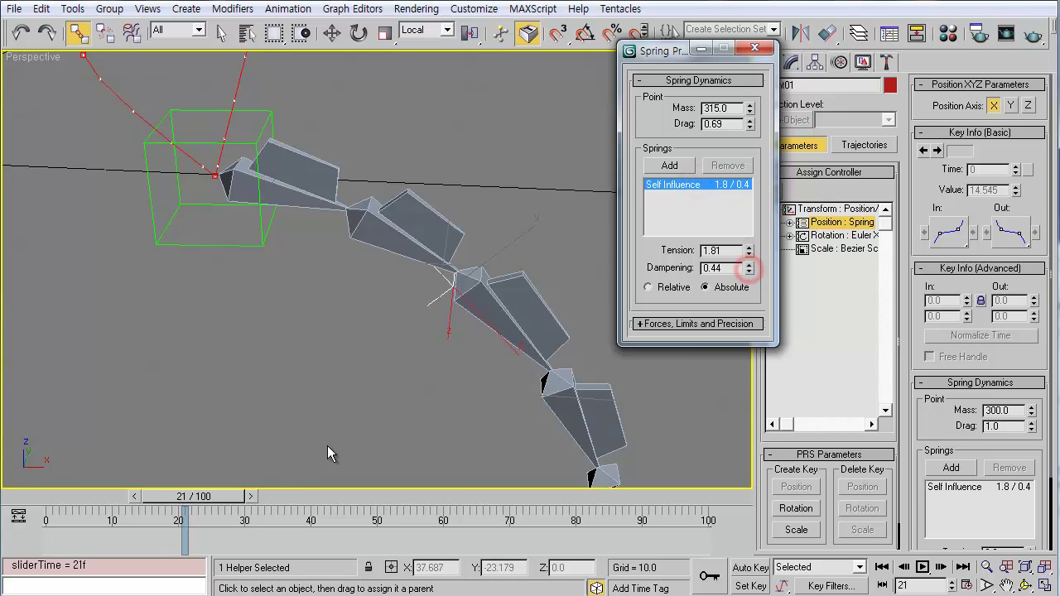
{"action": "left_click_drag", "start_coordinate": [200, 499], "coordinate": [261, 496]}
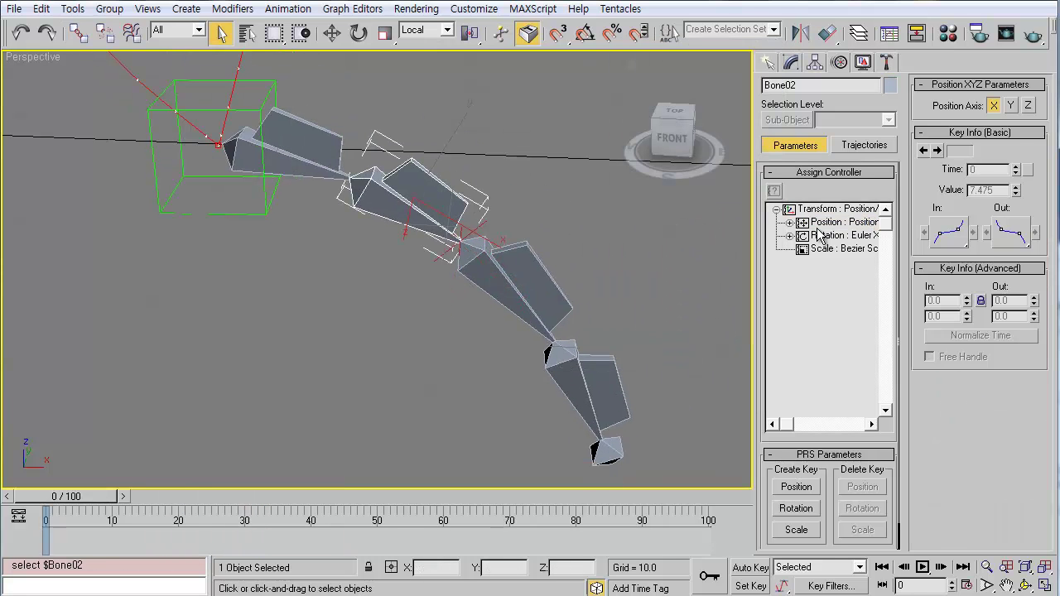
Assign a LookAt Constraint to Bone02's rotation and add Point01 as its target.
{"action": "left_click", "coordinate": [819, 235]}
{"action": "left_click", "coordinate": [773, 190]}
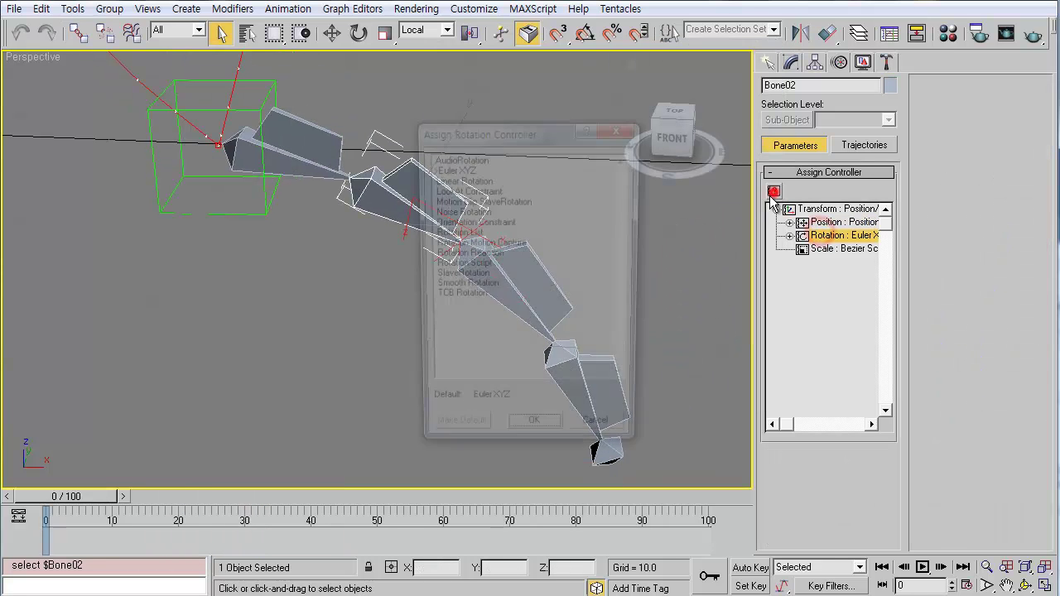
{"action": "double_click", "coordinate": [454, 191]}
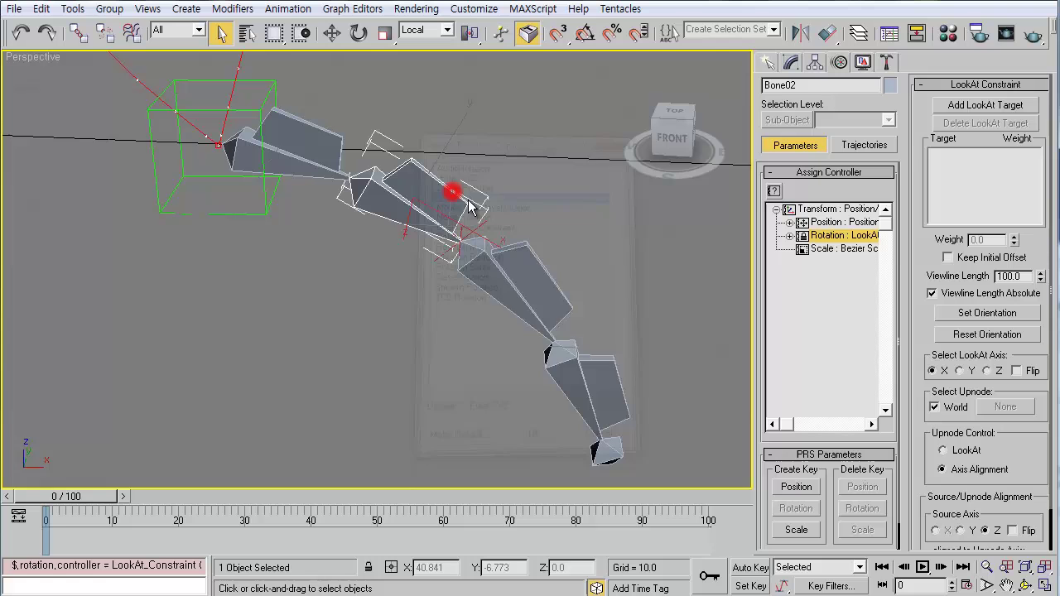
{"action": "left_click", "coordinate": [961, 106]}
{"action": "left_click", "coordinate": [445, 254]}
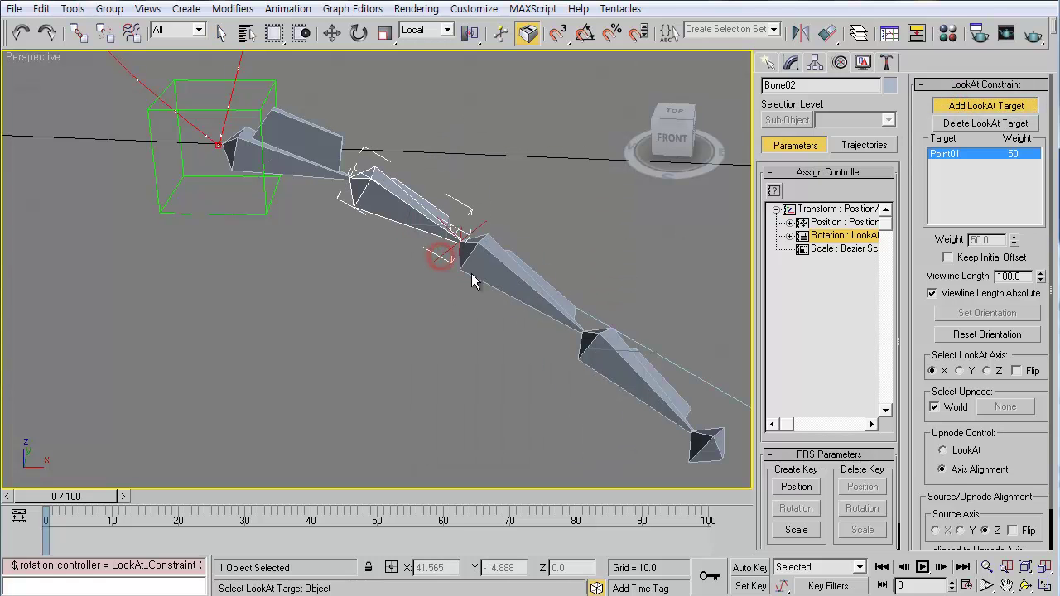
Turn off Viewline Length Absolute in Bone02's LookAt Constraint and replace the World upnode with Bone01.
{"action": "middle_click_drag", "start_coordinate": [704, 399], "coordinate": [562, 356]}
{"action": "left_click", "coordinate": [932, 294]}
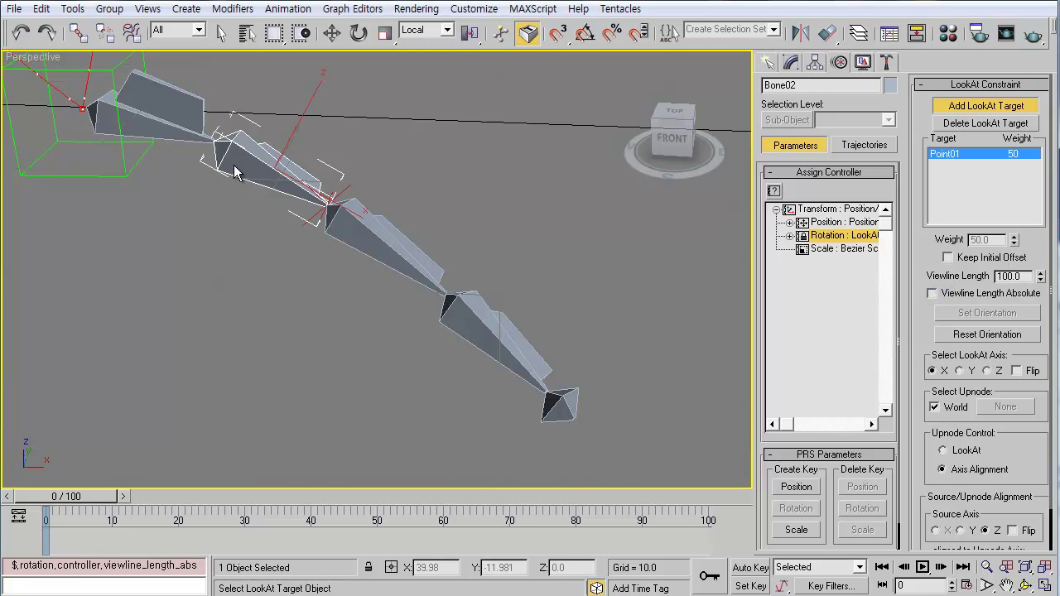
{"action": "middle_click_drag", "start_coordinate": [239, 173], "coordinate": [332, 240], "text": "alt"}
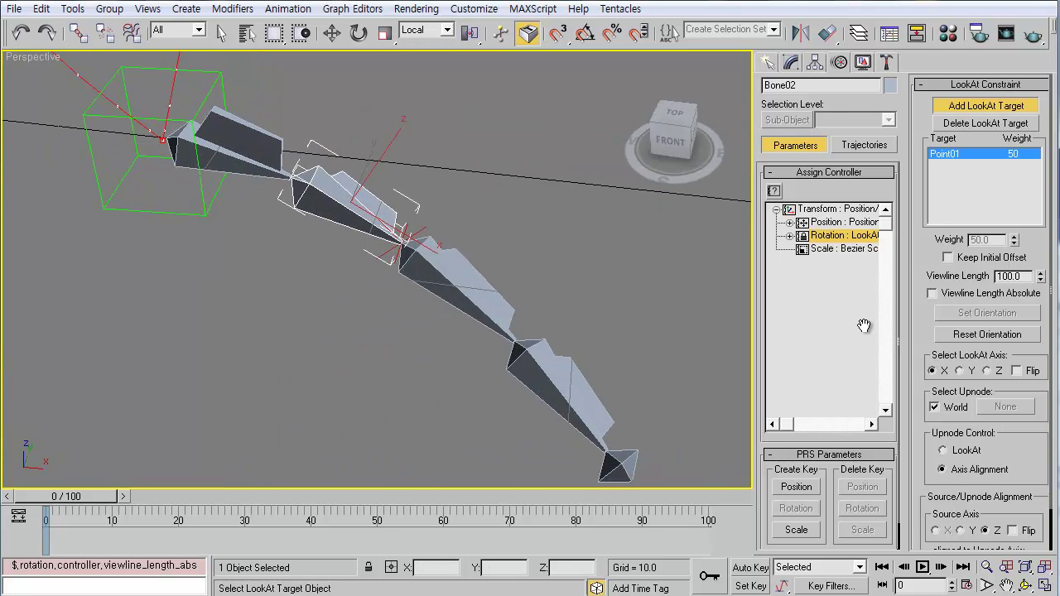
{"action": "left_click", "coordinate": [935, 407]}
{"action": "left_click", "coordinate": [998, 407]}
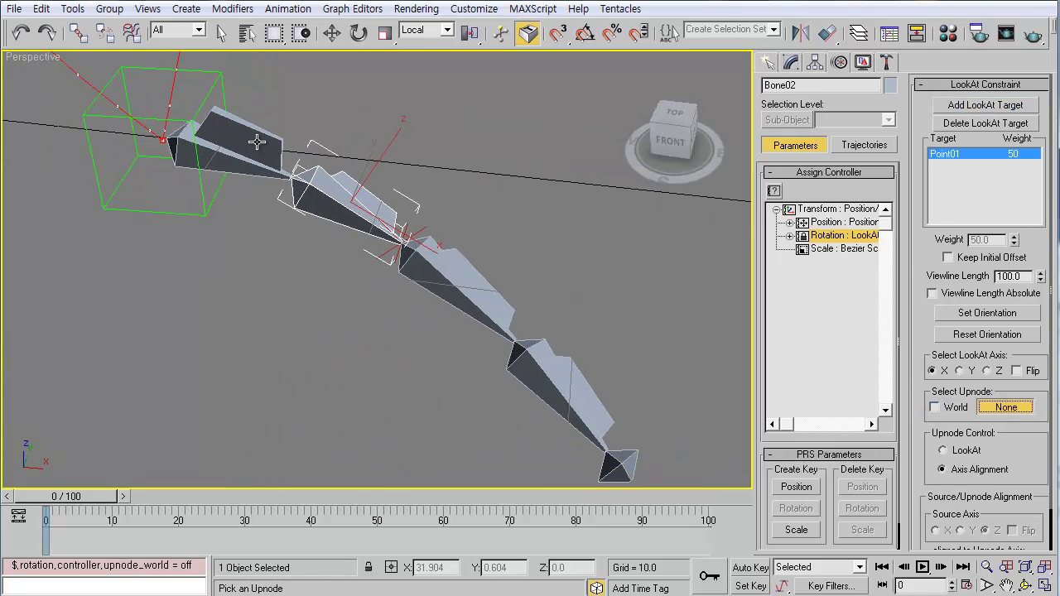
{"action": "left_click", "coordinate": [257, 138]}
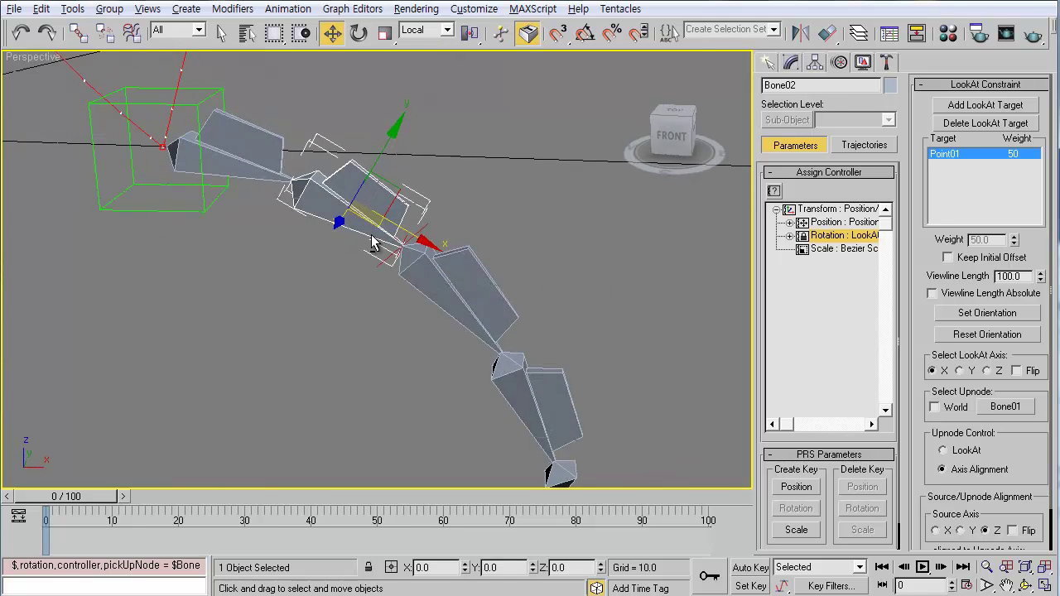
Inspect Bone01 through Bone04 and scrub the animation to check how the chain follows Bone02's LookAt Constraint.
{"action": "left_click", "coordinate": [251, 153]}
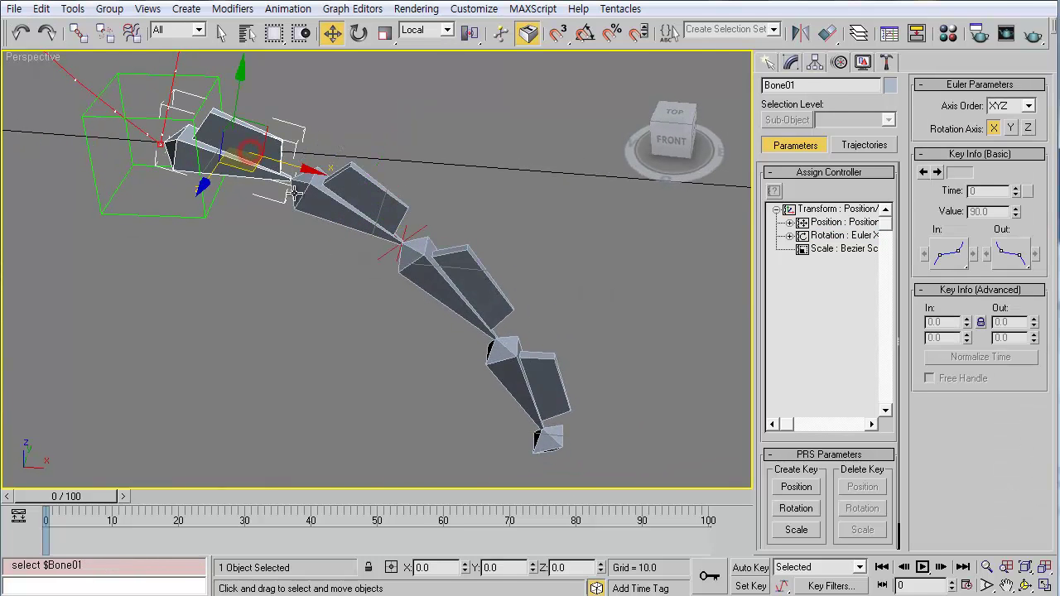
{"action": "left_click", "coordinate": [347, 208]}
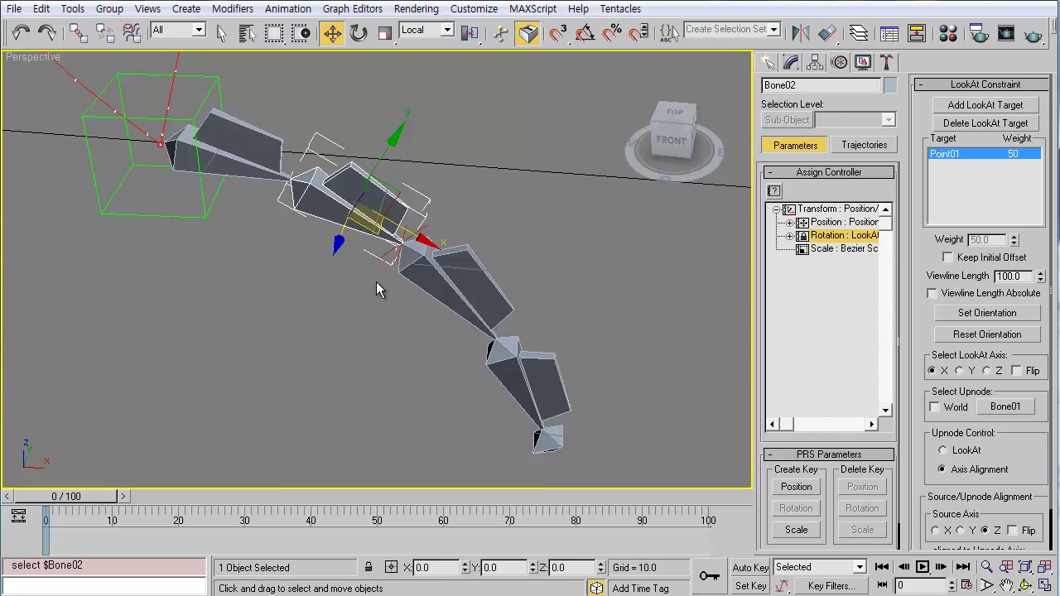
{"action": "middle_click_drag", "start_coordinate": [376, 281], "coordinate": [370, 285], "text": "alt"}
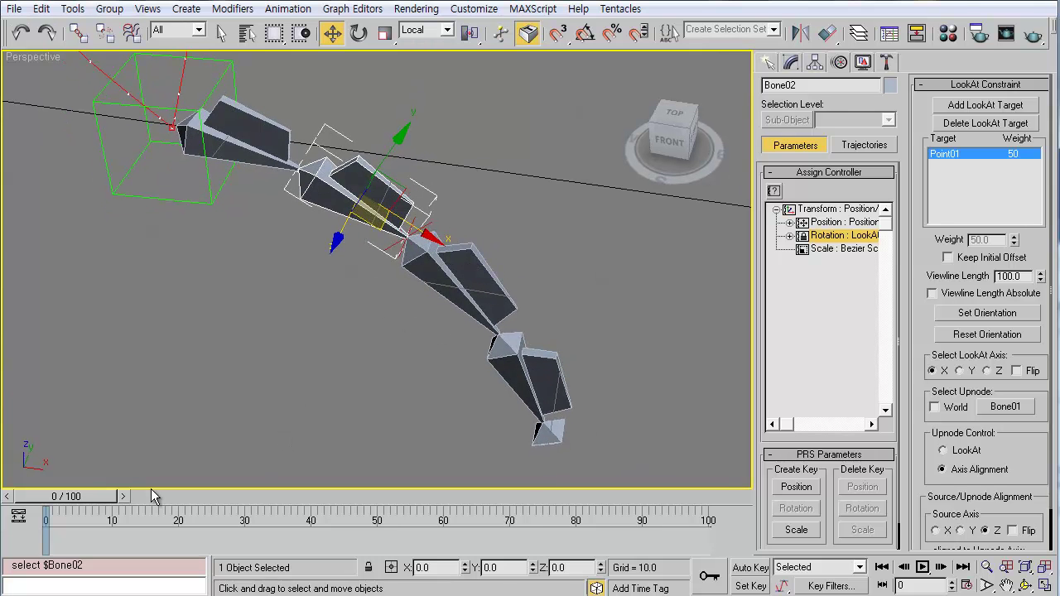
{"action": "mouse_move", "coordinate": [86, 497]}
{"action": "left_mouse_down"}
{"action": "mouse_move", "coordinate": [319, 524]}
{"action": "mouse_move", "coordinate": [104, 504]}
{"action": "left_mouse_up"}
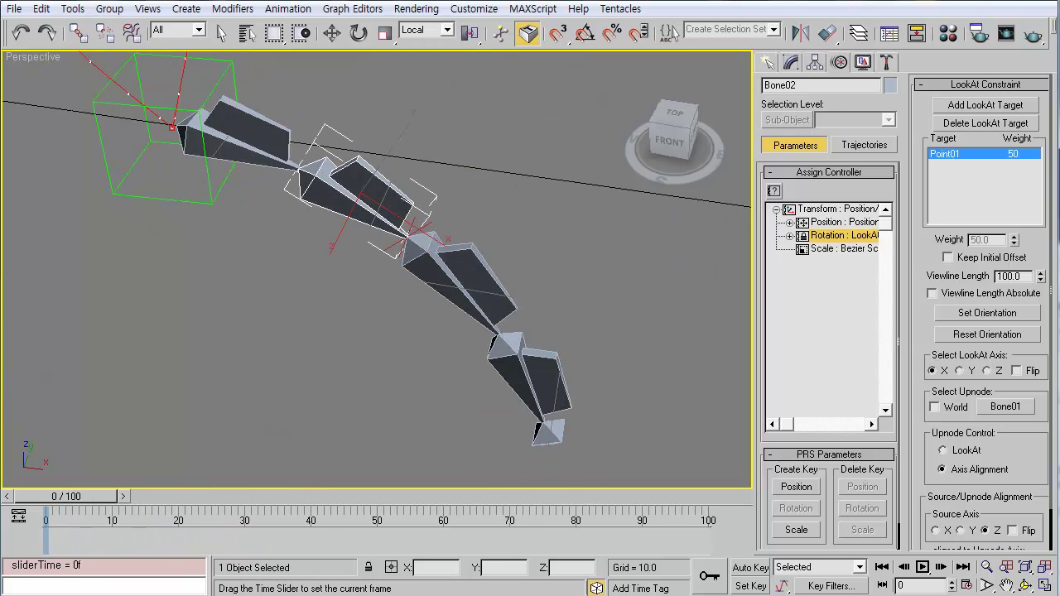
{"action": "key", "text": "w"}
{"action": "middle_click_drag", "start_coordinate": [329, 348], "coordinate": [425, 251], "text": "alt"}
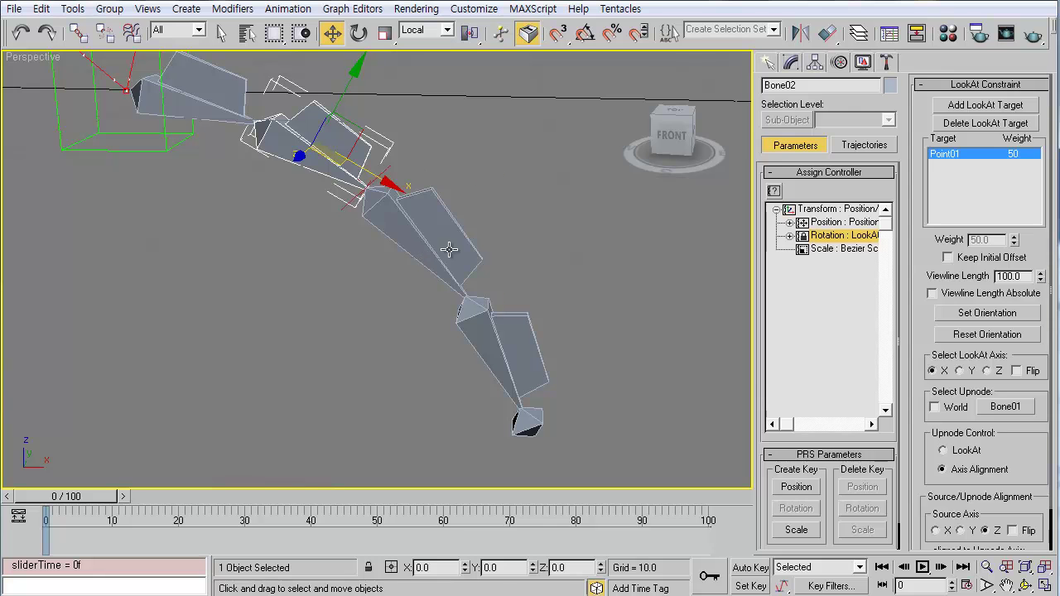
{"action": "left_click", "coordinate": [449, 249]}
{"action": "left_click", "coordinate": [491, 336]}
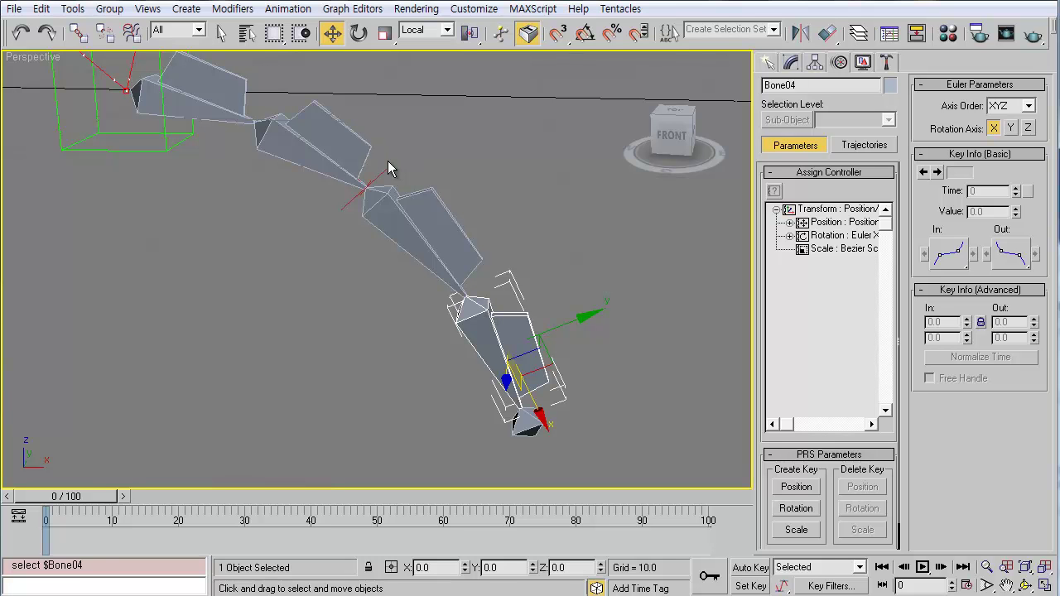
Clone the Point01 helper as a copy named Point03 and place it at the base of Bone04.
{"action": "left_click", "coordinate": [367, 192]}
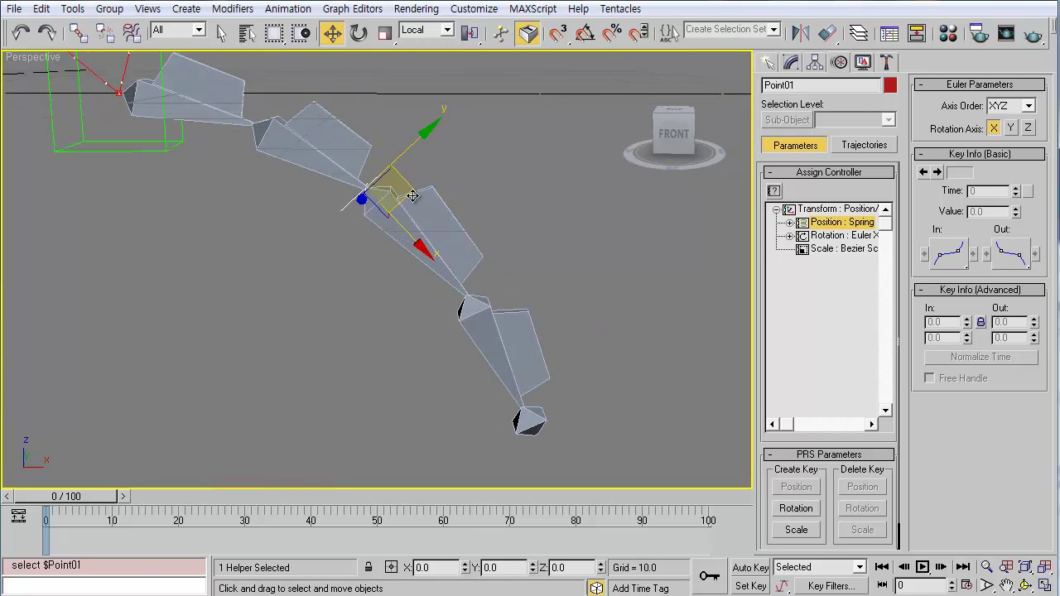
{"action": "left_click_drag", "start_coordinate": [412, 196], "coordinate": [563, 189]}
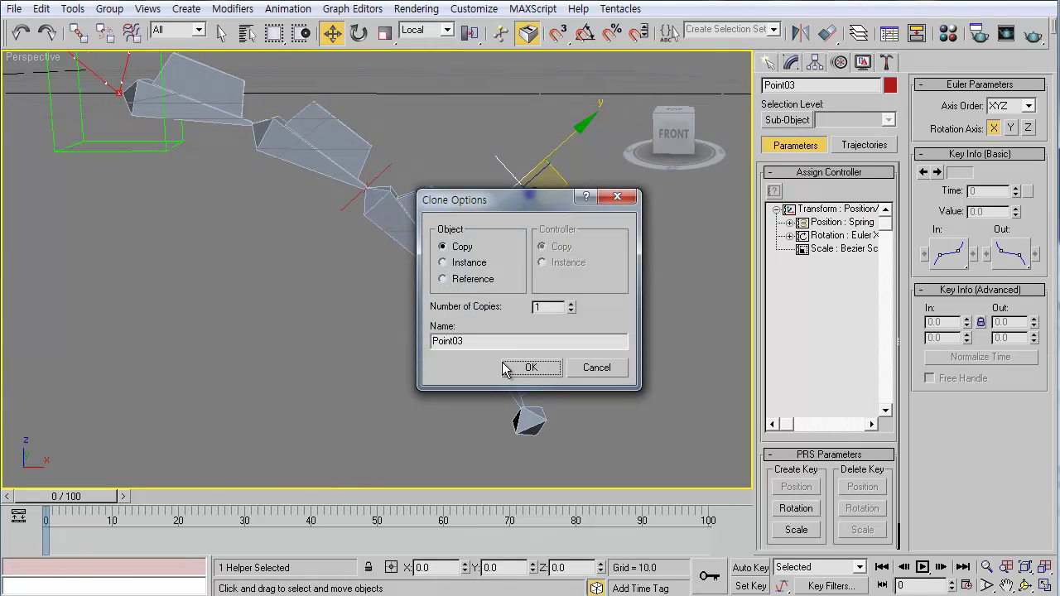
{"action": "left_click", "coordinate": [511, 366]}
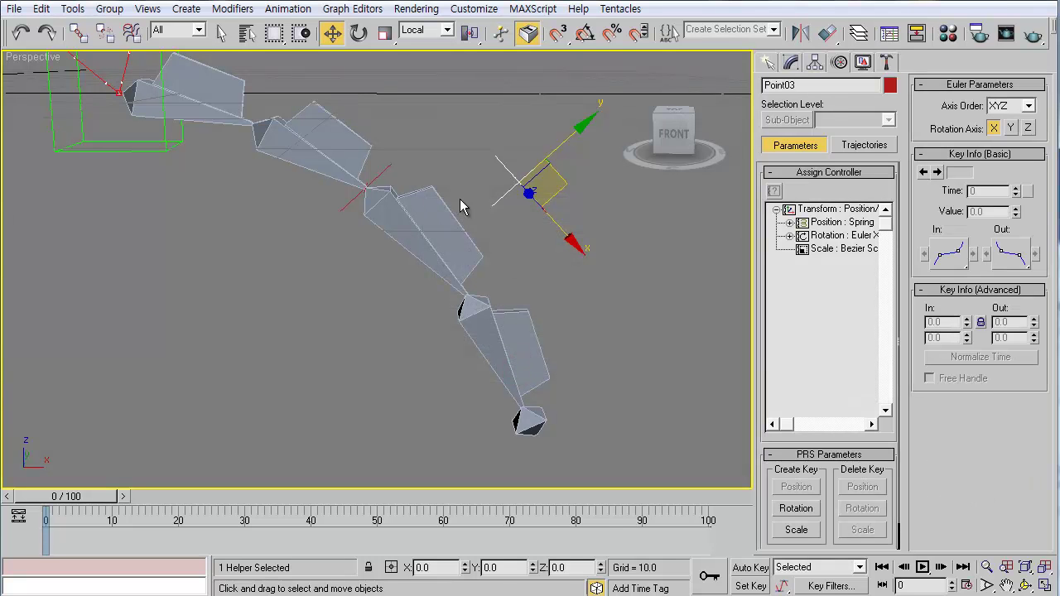
{"action": "left_click_drag", "start_coordinate": [565, 191], "coordinate": [513, 300]}
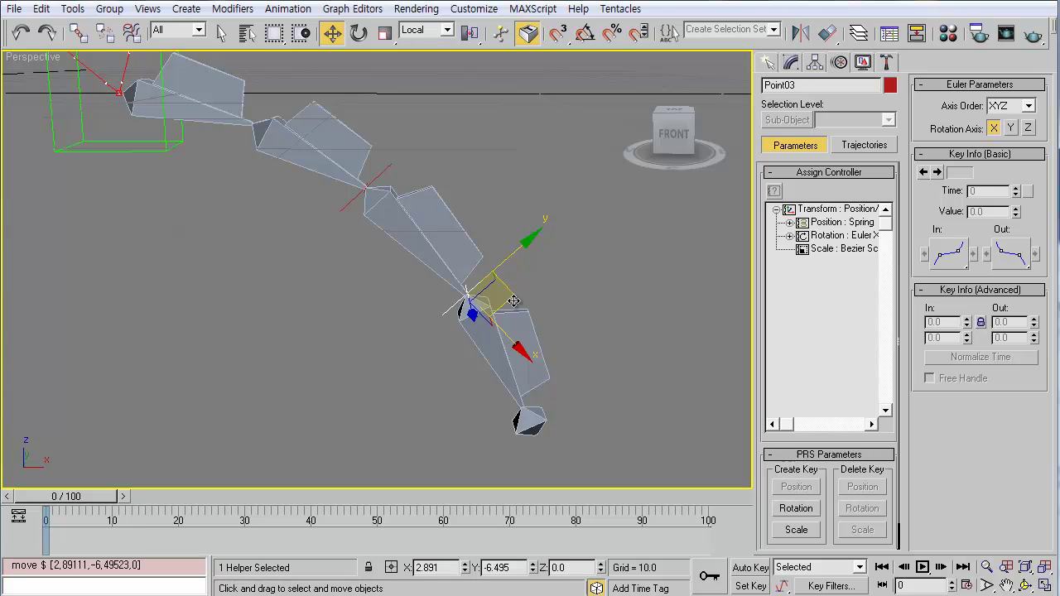
Compare the Point03 and Point01 helpers and review Bone02's LookAt Constraint settings.
{"action": "left_click", "coordinate": [423, 234]}
{"action": "left_click", "coordinate": [485, 279]}
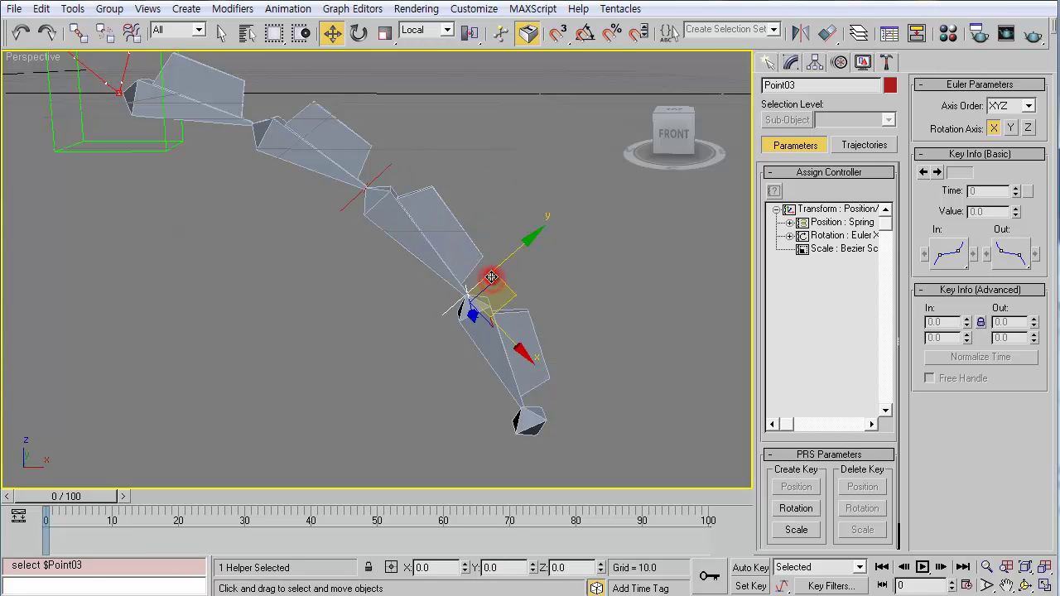
{"action": "left_click", "coordinate": [549, 274]}
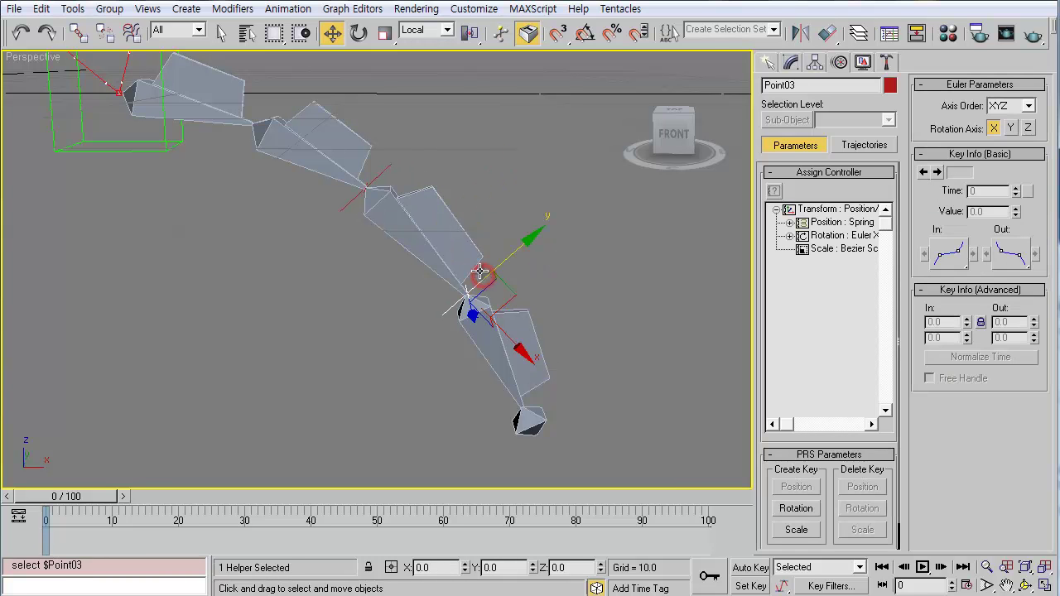
{"action": "left_click", "coordinate": [381, 172]}
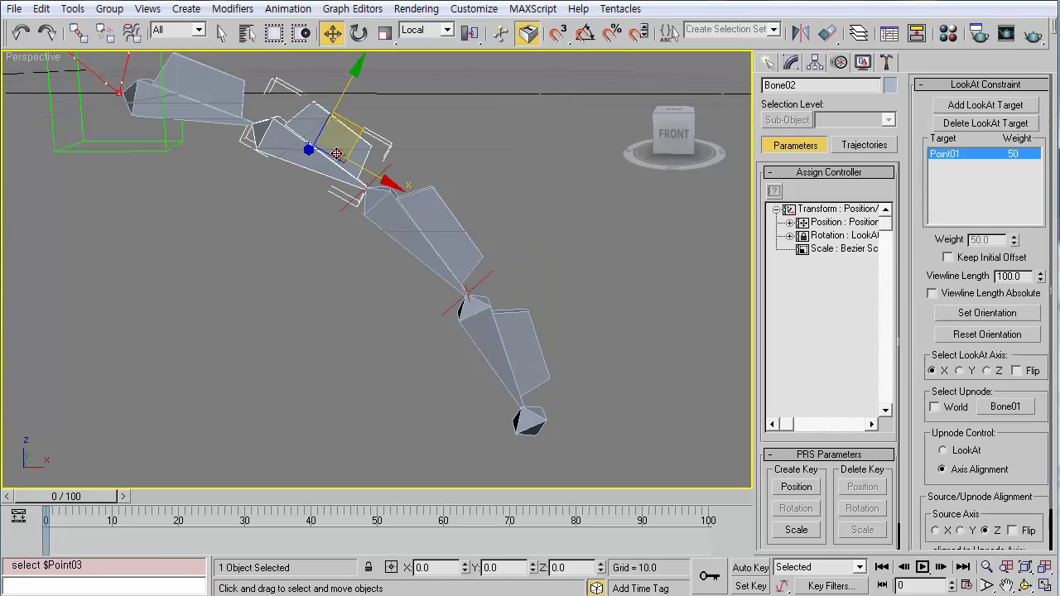
{"action": "left_click", "coordinate": [388, 172]}
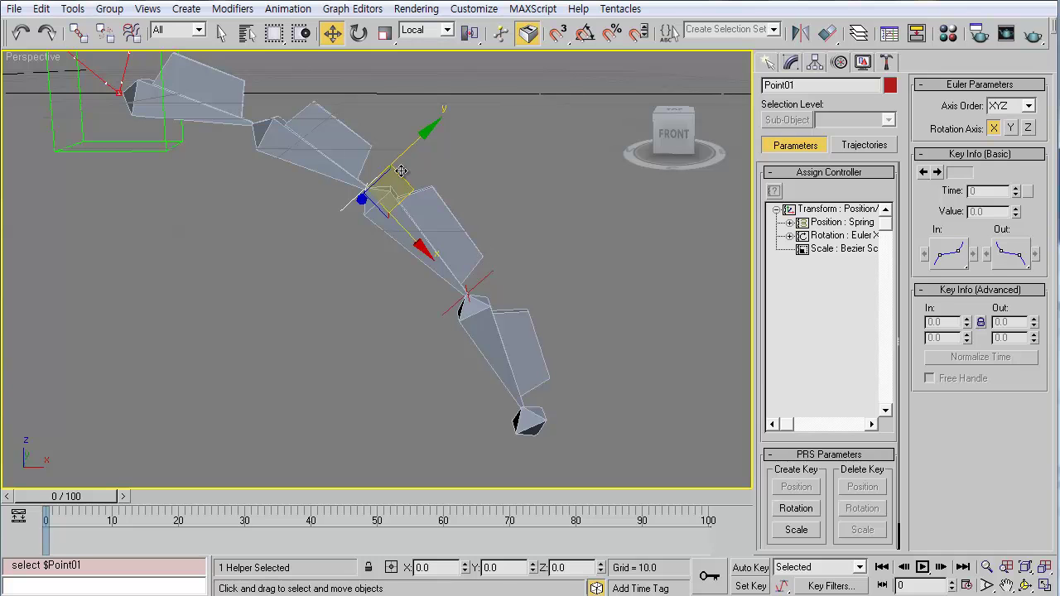
{"action": "left_click", "coordinate": [345, 146]}
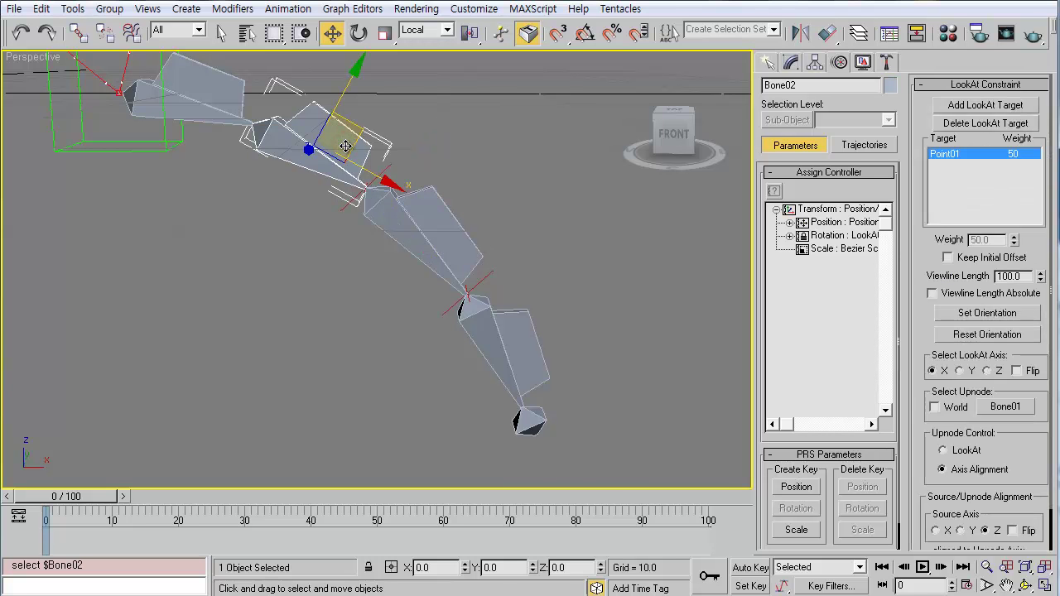
Inspect the Point01 and Point03 helpers and select Point03's parent to check what it is linked to.
{"action": "left_click", "coordinate": [389, 167]}
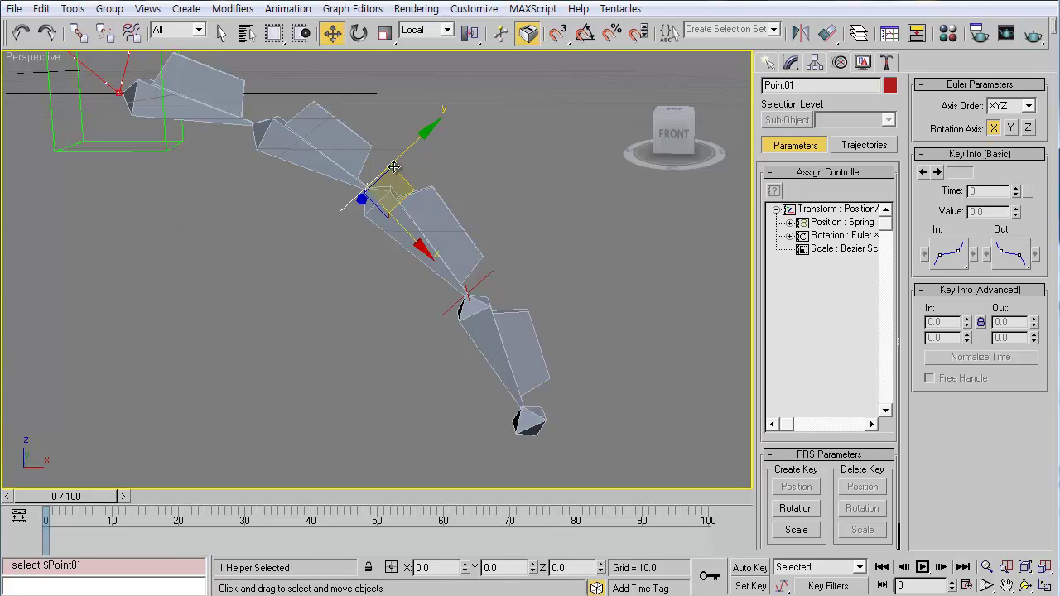
{"action": "left_click", "coordinate": [492, 270]}
{"action": "key", "text": "h"}
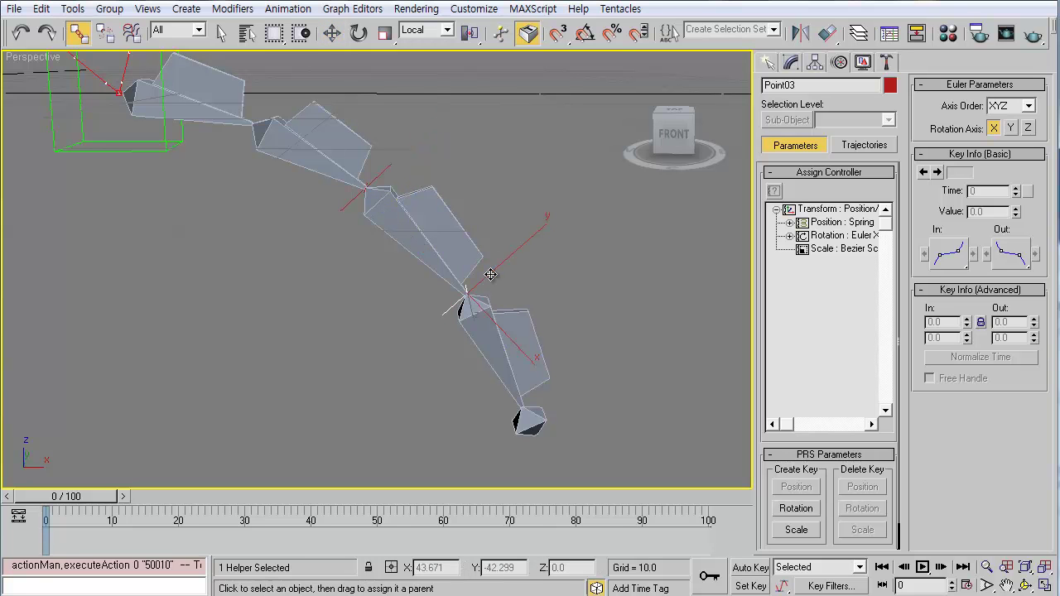
{"action": "left_click_drag", "start_coordinate": [486, 277], "coordinate": [589, 262]}
{"action": "left_click", "coordinate": [484, 282]}
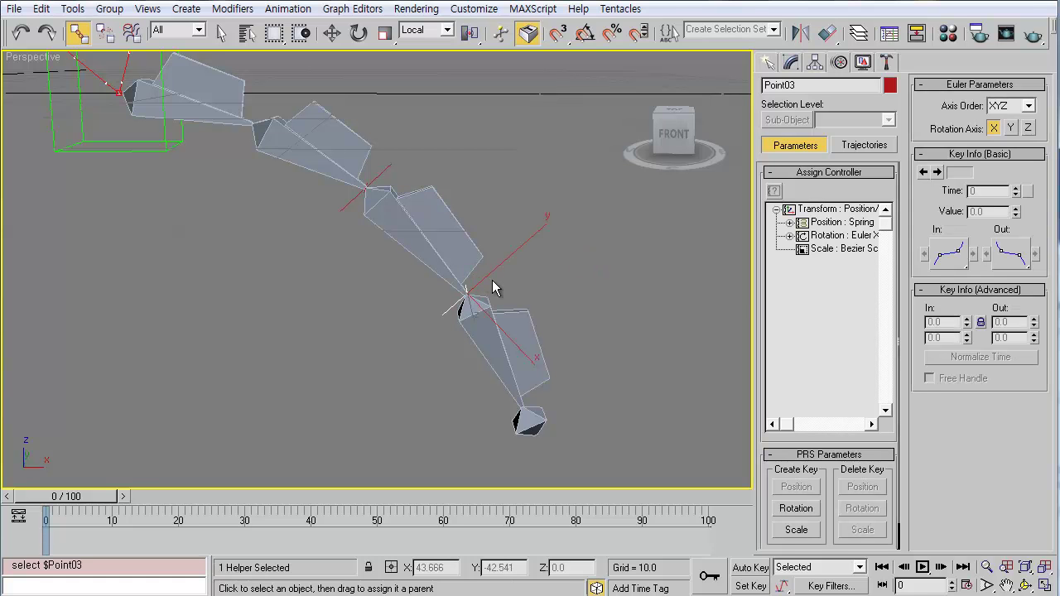
{"action": "key", "text": "Page_Up"}
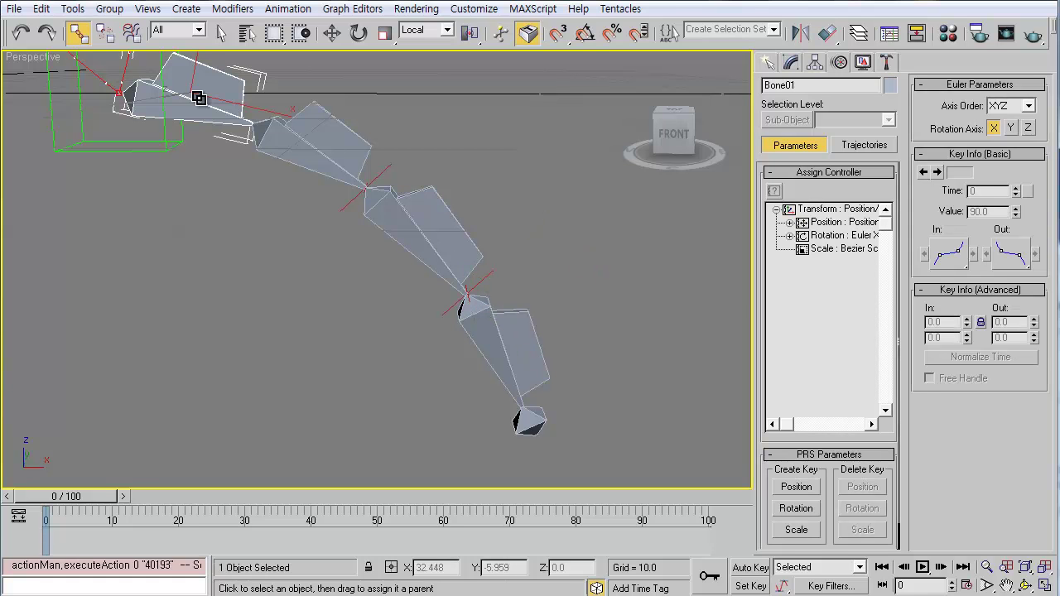
{"action": "key", "text": "q"}
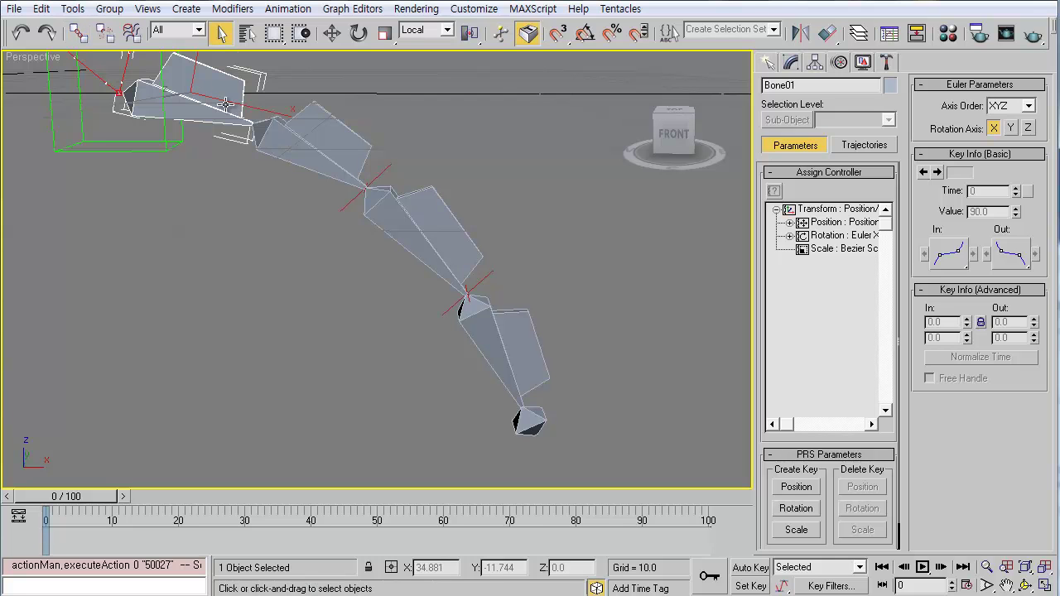
Compare Point01 and Point03 with Bone02's LookAt Constraint target and upnode.
{"action": "left_click", "coordinate": [388, 170]}
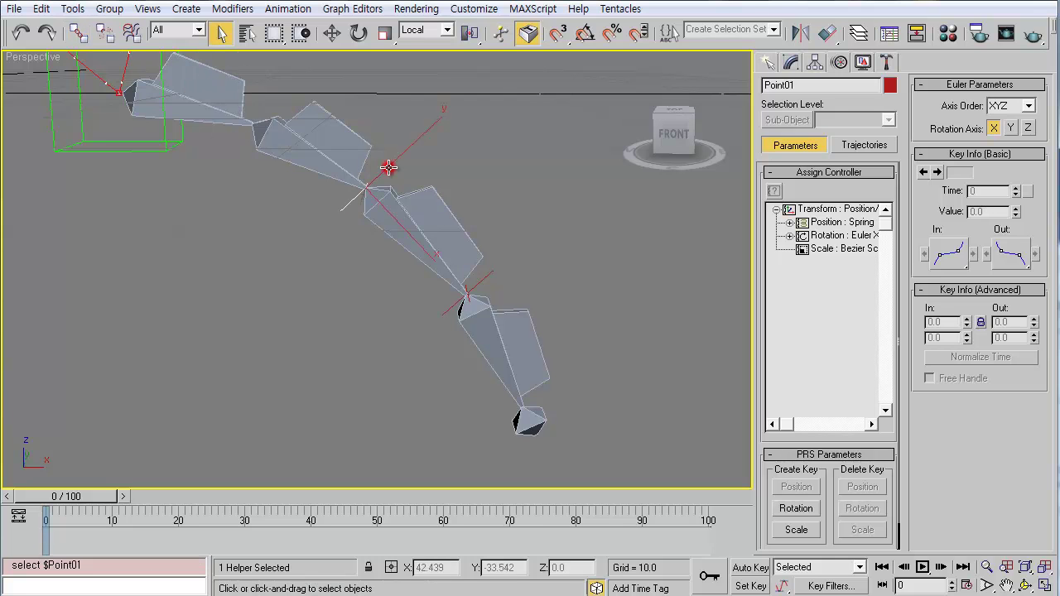
{"action": "left_click", "coordinate": [489, 278]}
{"action": "double_click", "coordinate": [789, 87]}
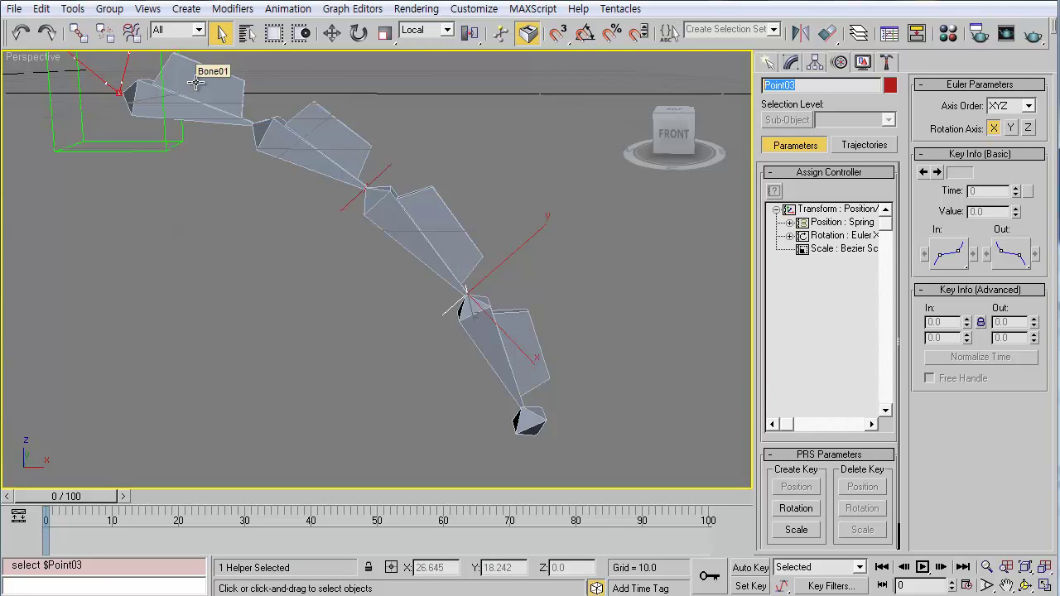
{"action": "left_click", "coordinate": [321, 132]}
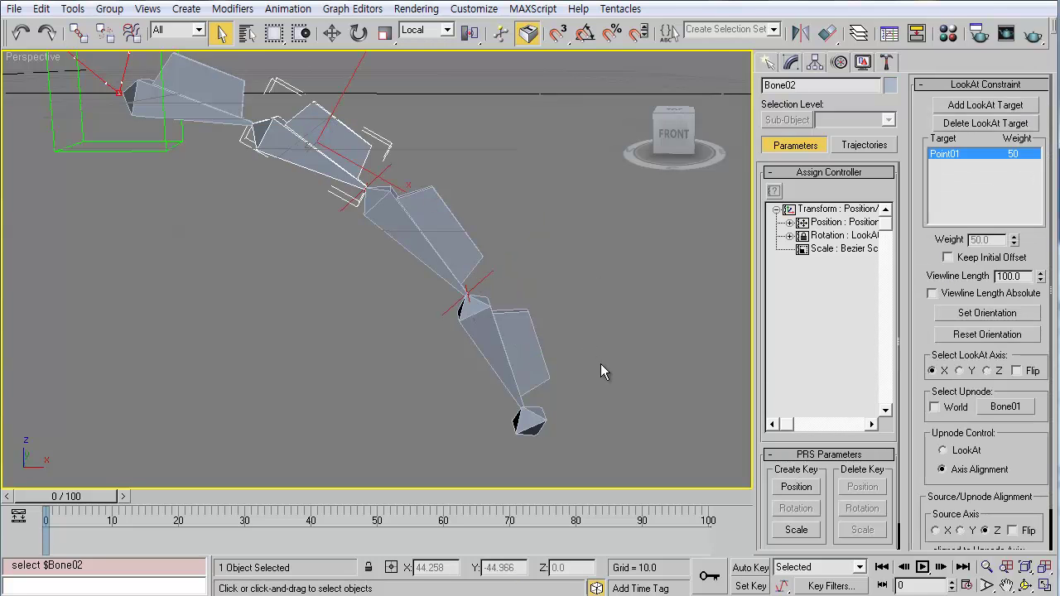
{"action": "left_click", "coordinate": [487, 280]}
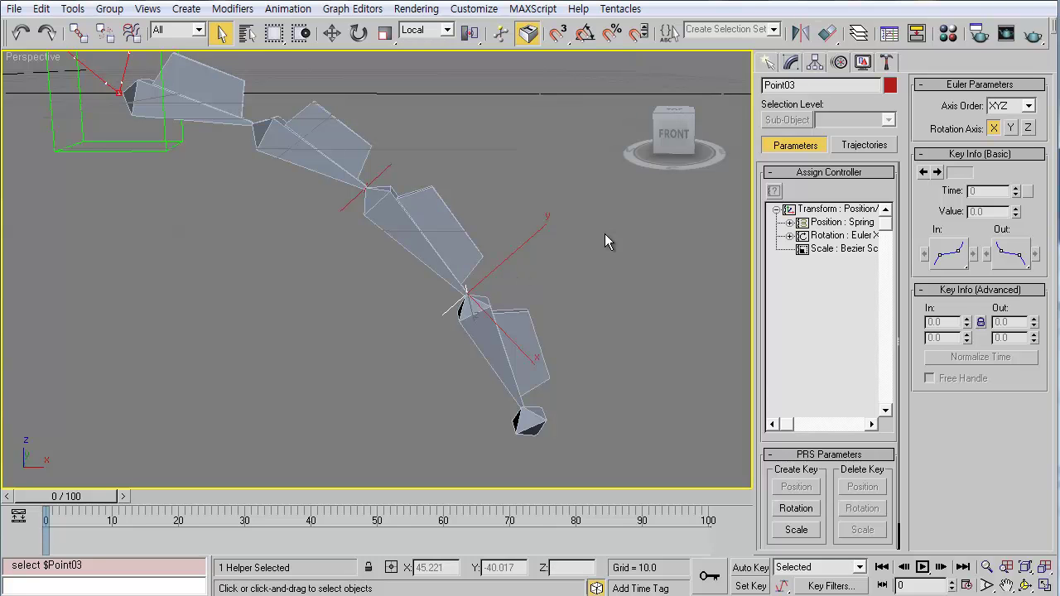
Create a teapot with a radius of about 4 in the empty area beside the bone chain.
{"action": "scroll", "coordinate": [480, 307], "scroll_direction": "down", "scroll_amount": 5}
{"action": "middle_click_drag", "start_coordinate": [481, 306], "coordinate": [514, 273], "text": "alt"}
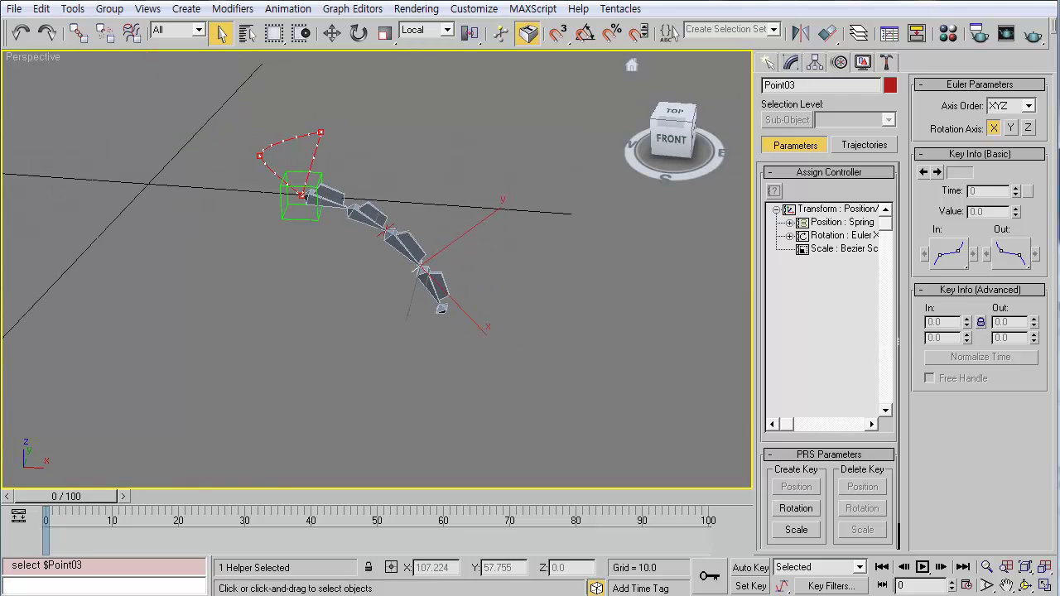
{"action": "left_click", "coordinate": [767, 62]}
{"action": "left_click", "coordinate": [795, 222]}
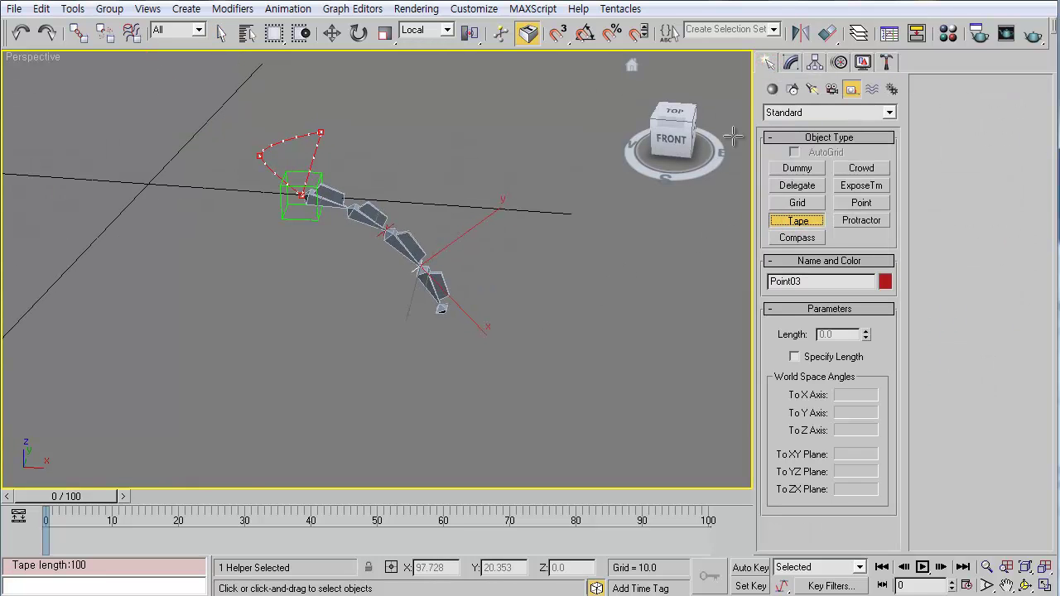
{"action": "left_click", "coordinate": [772, 90]}
{"action": "left_click", "coordinate": [795, 238]}
{"action": "left_click_drag", "start_coordinate": [273, 364], "coordinate": [335, 377]}
{"action": "middle_click_drag", "start_coordinate": [367, 338], "coordinate": [286, 333], "text": "alt"}
Clone the teapot along its X axis as a copy named Teapot02 and link the copy to Teapot01.
{"action": "key", "text": "w"}
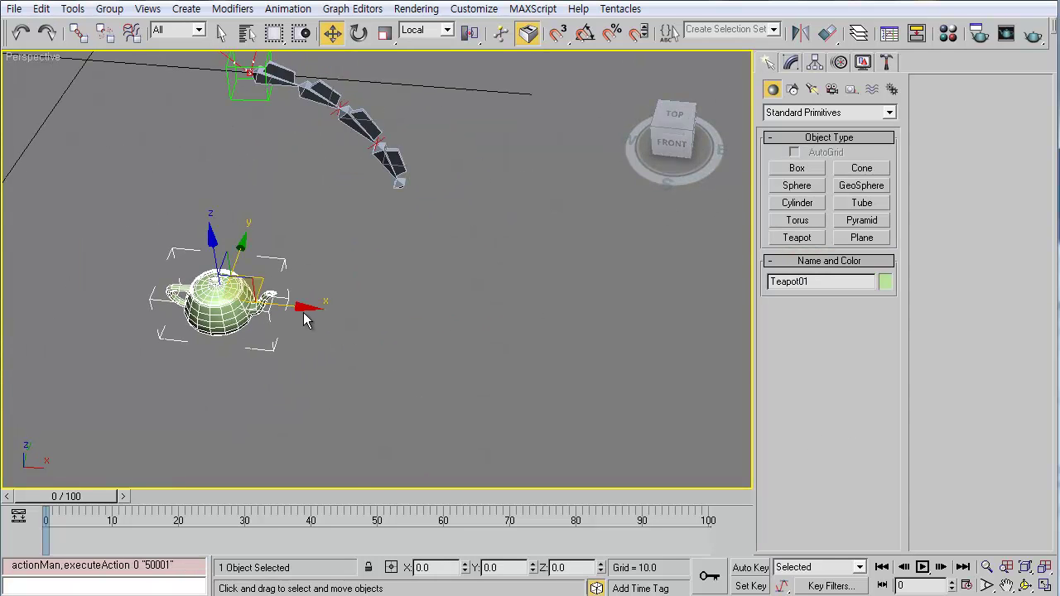
{"action": "left_click_drag", "start_coordinate": [296, 309], "coordinate": [377, 362], "text": "shift"}
{"action": "left_click", "coordinate": [511, 370]}
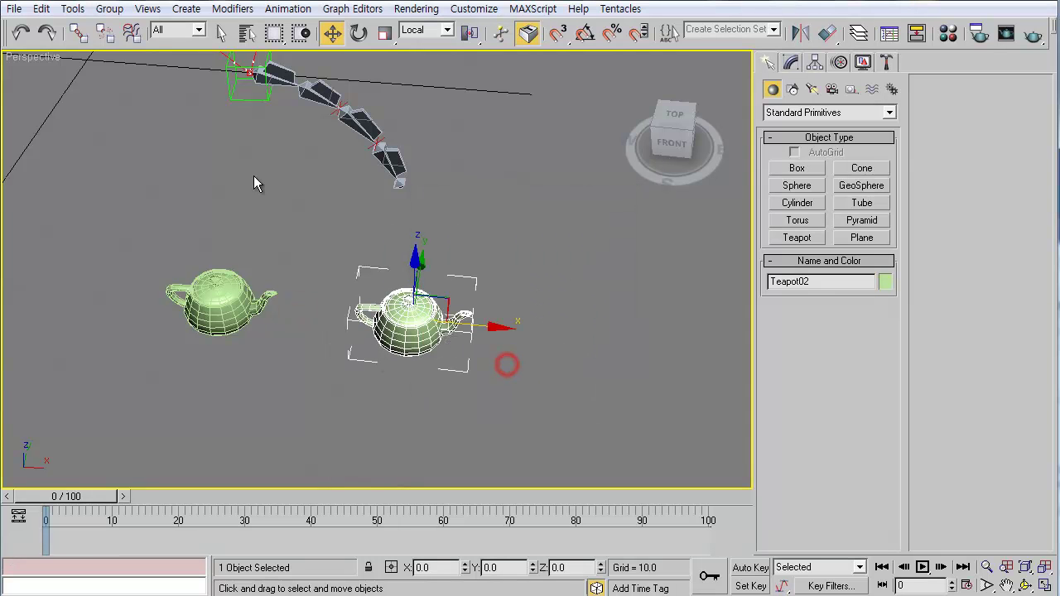
{"action": "left_click", "coordinate": [78, 31]}
{"action": "left_click_drag", "start_coordinate": [421, 305], "coordinate": [215, 301]}
Change Teapot02's wire color to red (176, 26, 26).
{"action": "left_click", "coordinate": [791, 63]}
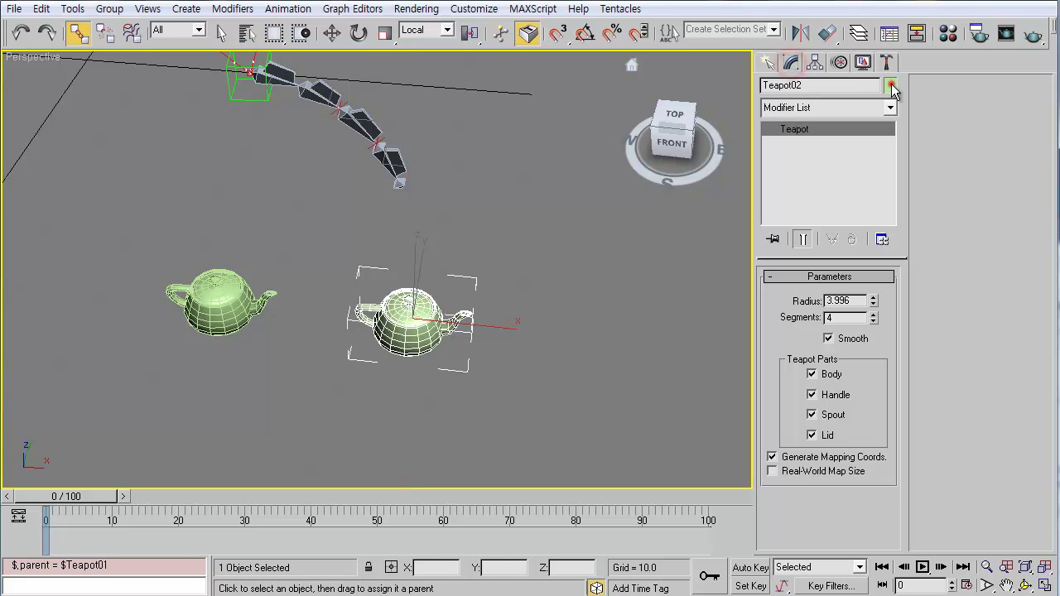
{"action": "left_click", "coordinate": [891, 85]}
{"action": "left_click", "coordinate": [398, 286]}
{"action": "left_click", "coordinate": [612, 387]}
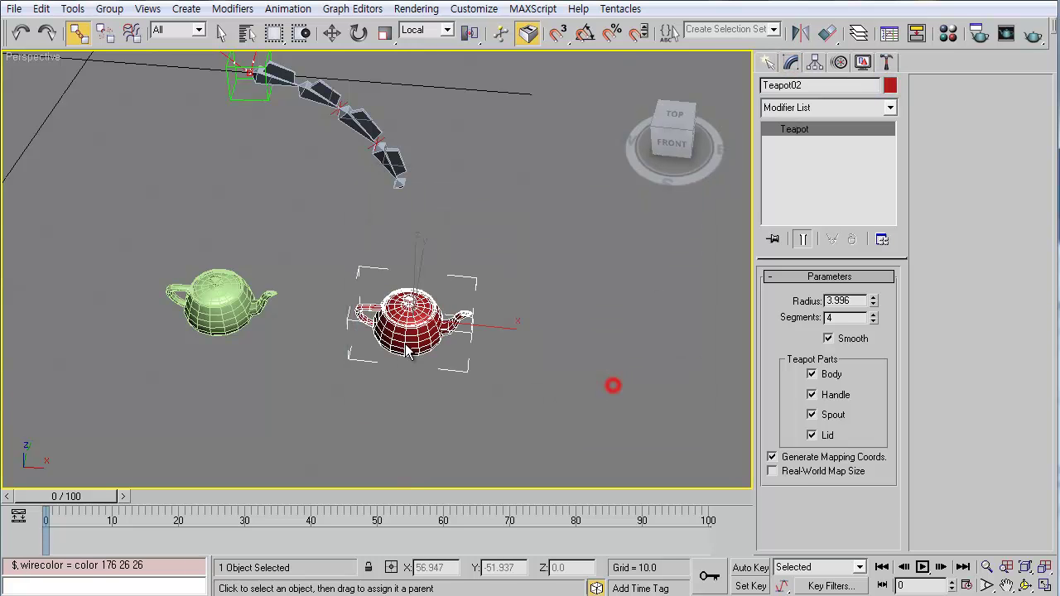
Check the link between the two teapots by moving the selection between parent and child.
{"action": "middle_click_drag", "start_coordinate": [280, 318], "coordinate": [362, 305]}
{"action": "left_click", "coordinate": [326, 281]}
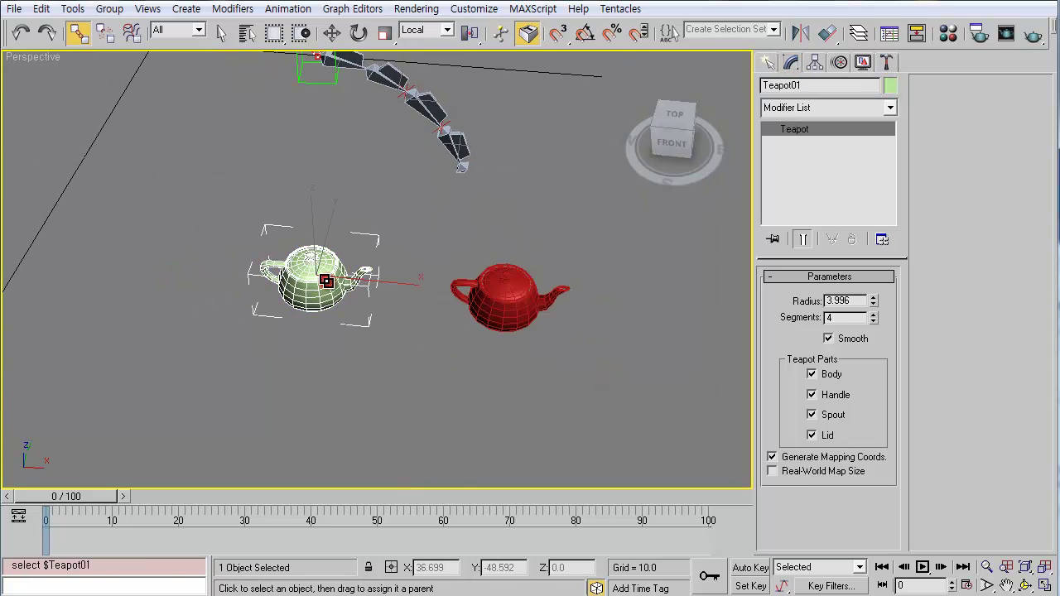
{"action": "left_click", "coordinate": [516, 307]}
{"action": "key", "text": "ctrl+z"}
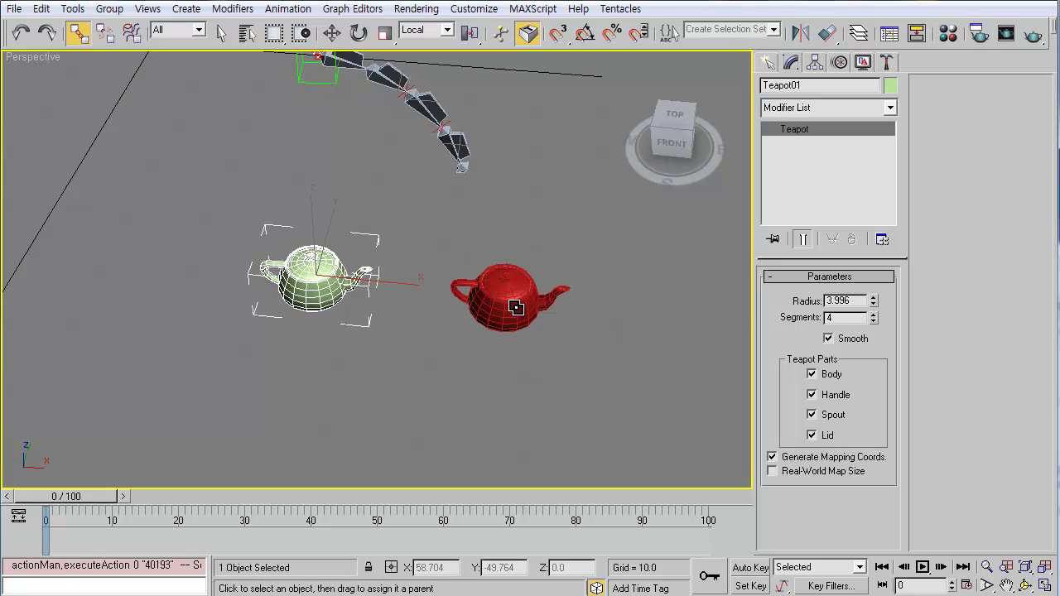
{"action": "key", "text": "Page_Down"}
{"action": "left_click", "coordinate": [469, 367]}
{"action": "left_click", "coordinate": [495, 310]}
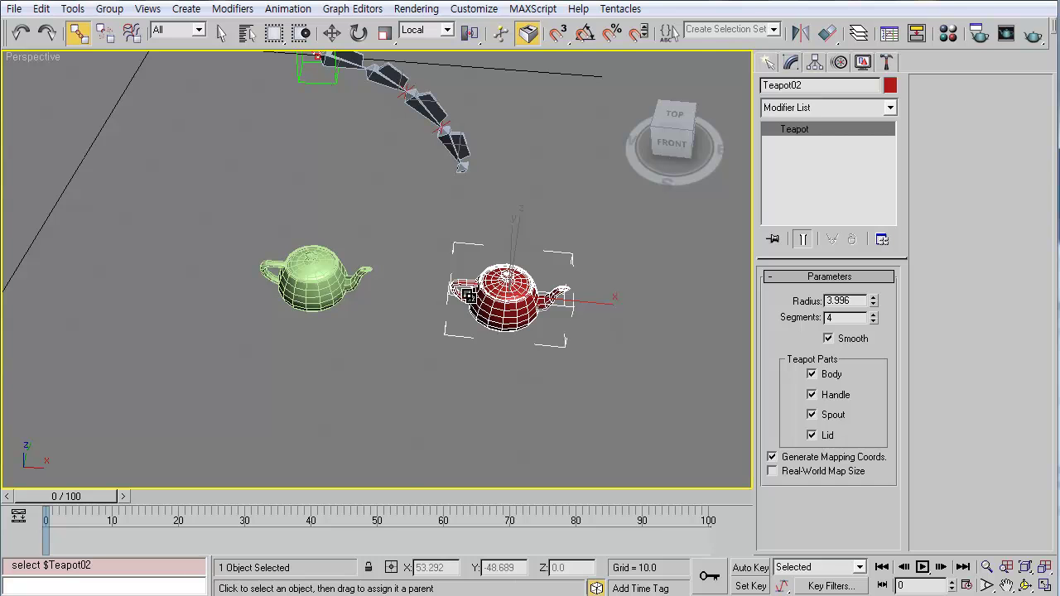
Clone Teapot01 along its Y axis as a single copy named Teapot03.
{"action": "middle_click_drag", "start_coordinate": [393, 302], "coordinate": [456, 309], "text": "alt"}
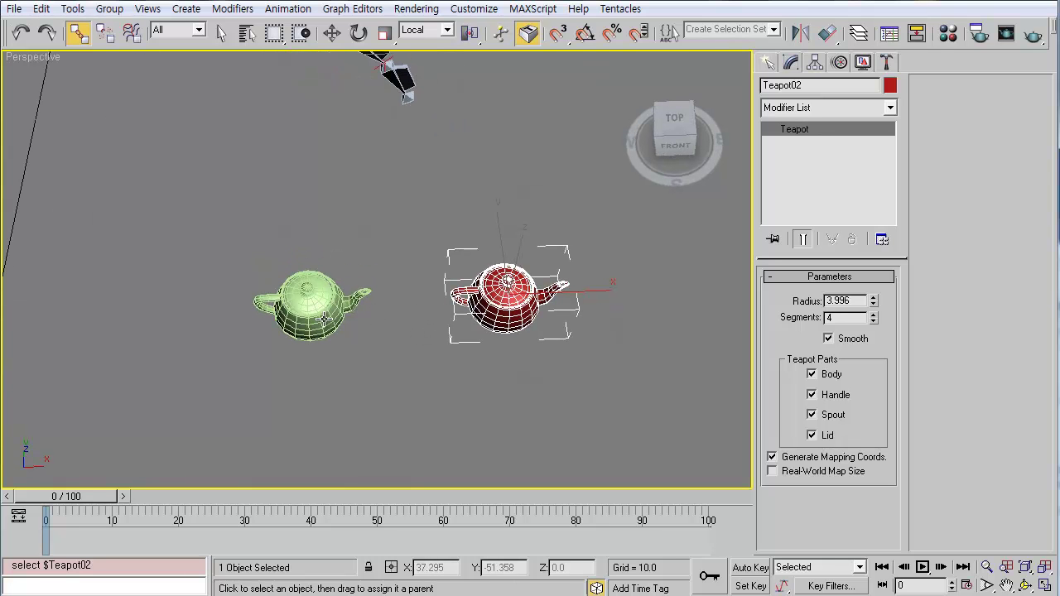
{"action": "middle_click_drag", "start_coordinate": [367, 323], "coordinate": [339, 157]}
{"action": "scroll", "coordinate": [345, 251], "scroll_direction": "down", "scroll_amount": 5}
{"action": "key", "text": "w"}
{"action": "left_click", "coordinate": [329, 221]}
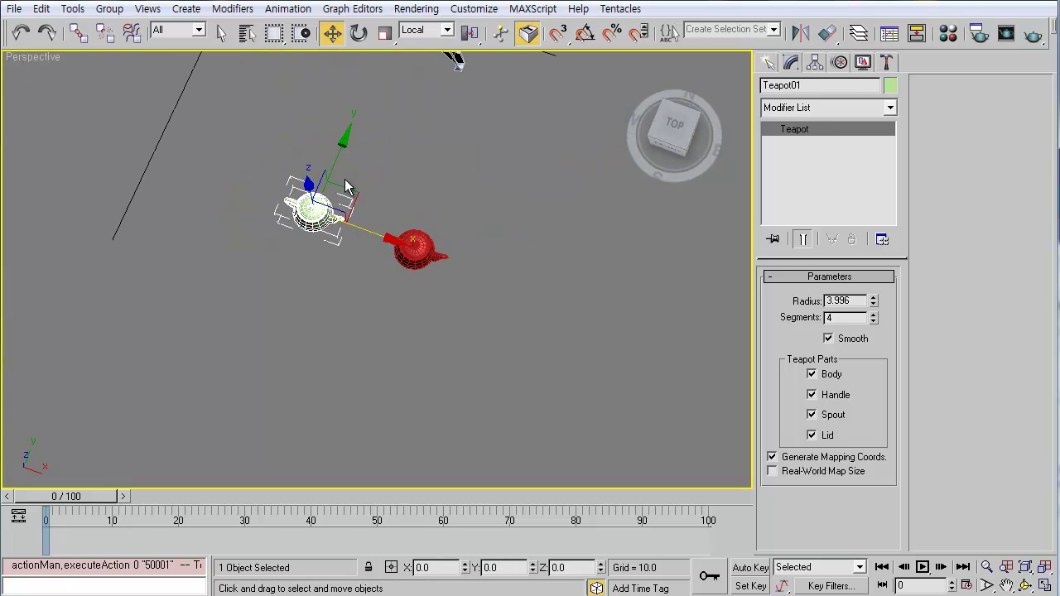
{"action": "left_click_drag", "start_coordinate": [338, 157], "coordinate": [311, 228], "text": "shift"}
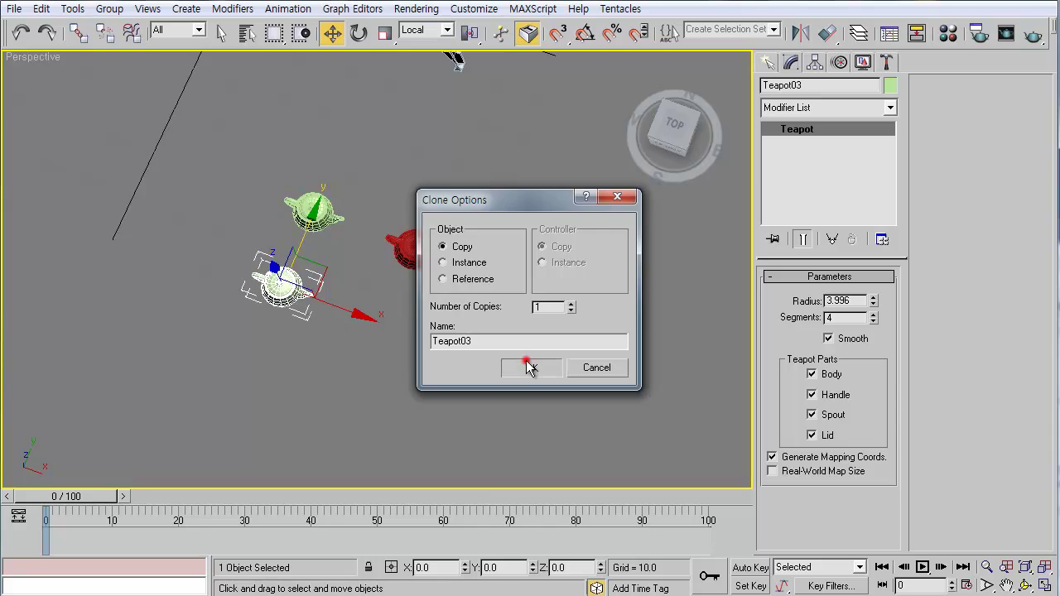
{"action": "left_click", "coordinate": [530, 363]}
Link the red Teapot02 to Teapot03 as its parent.
{"action": "mouse_move", "coordinate": [373, 369]}
{"action": "middle_mouse_down"}
{"action": "mouse_move", "coordinate": [401, 334]}
{"action": "mouse_move", "coordinate": [418, 274]}
{"action": "middle_mouse_up"}
{"action": "left_click", "coordinate": [438, 200]}
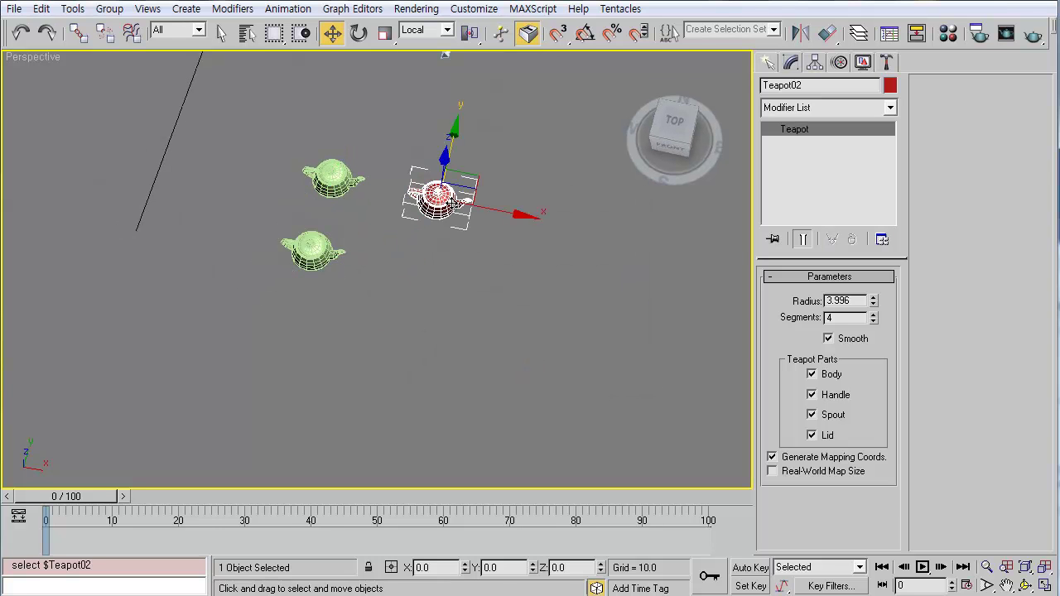
{"action": "left_click", "coordinate": [79, 34]}
{"action": "left_click_drag", "start_coordinate": [443, 209], "coordinate": [308, 251]}
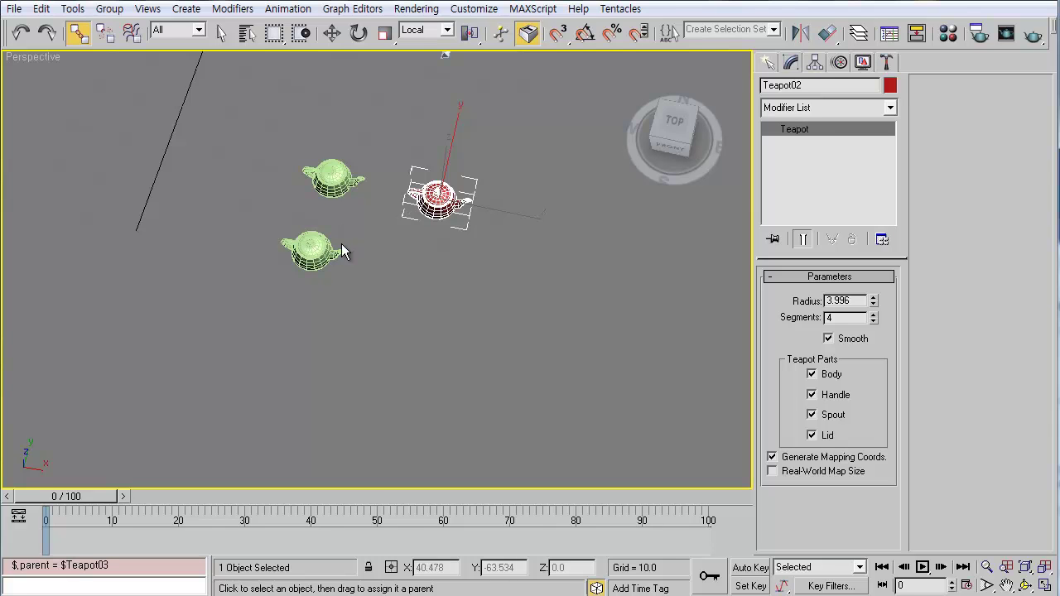
{"action": "middle_click_drag", "start_coordinate": [342, 246], "coordinate": [321, 279], "text": "alt"}
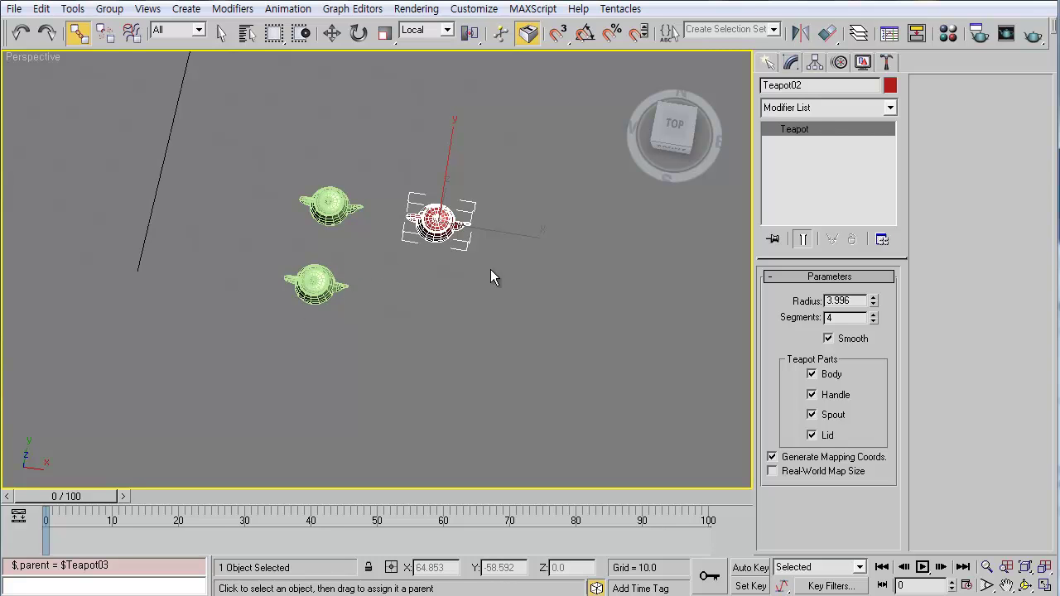
Set the reference coordinate system to Parent.
{"action": "left_click", "coordinate": [414, 32]}
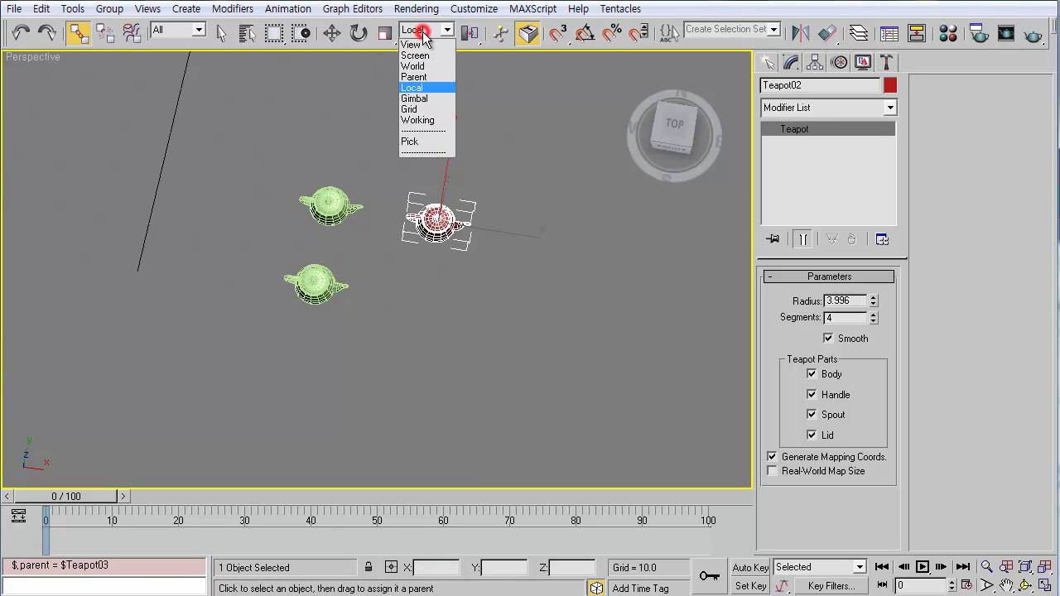
{"action": "left_click", "coordinate": [421, 76]}
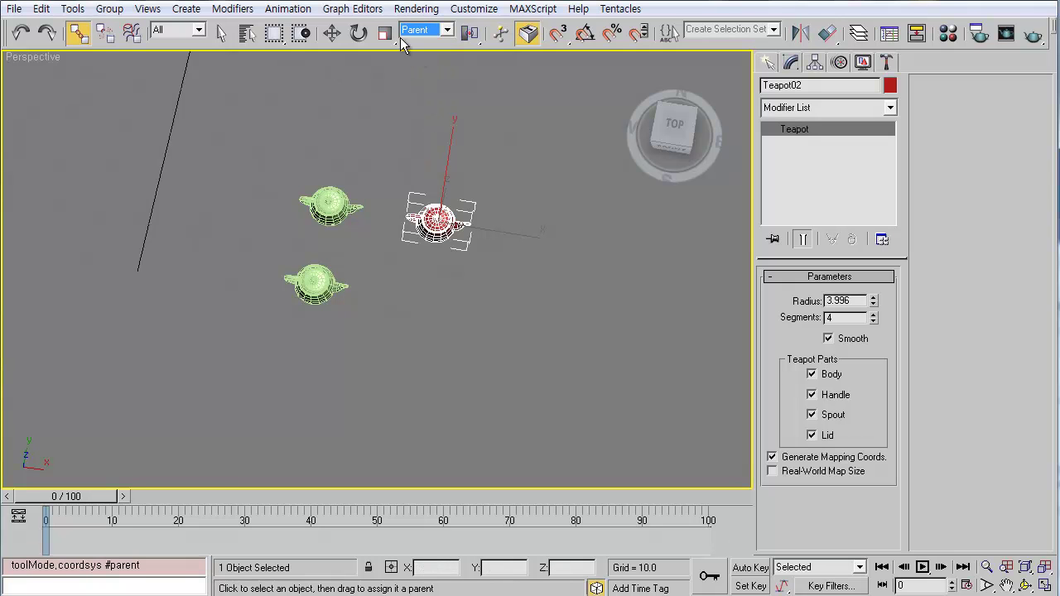
{"action": "left_click", "coordinate": [432, 31]}
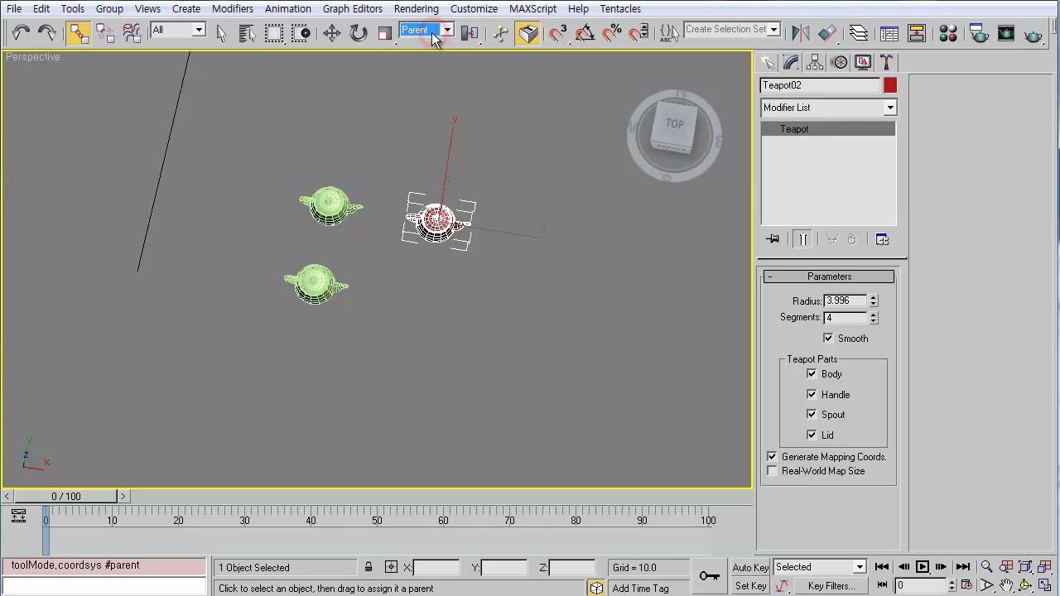
Open the Move Transform Type-In and examine Teapot02's absolute X, Y and Z position relative to its parent.
{"action": "key", "text": "w"}
{"action": "key", "text": "F12"}
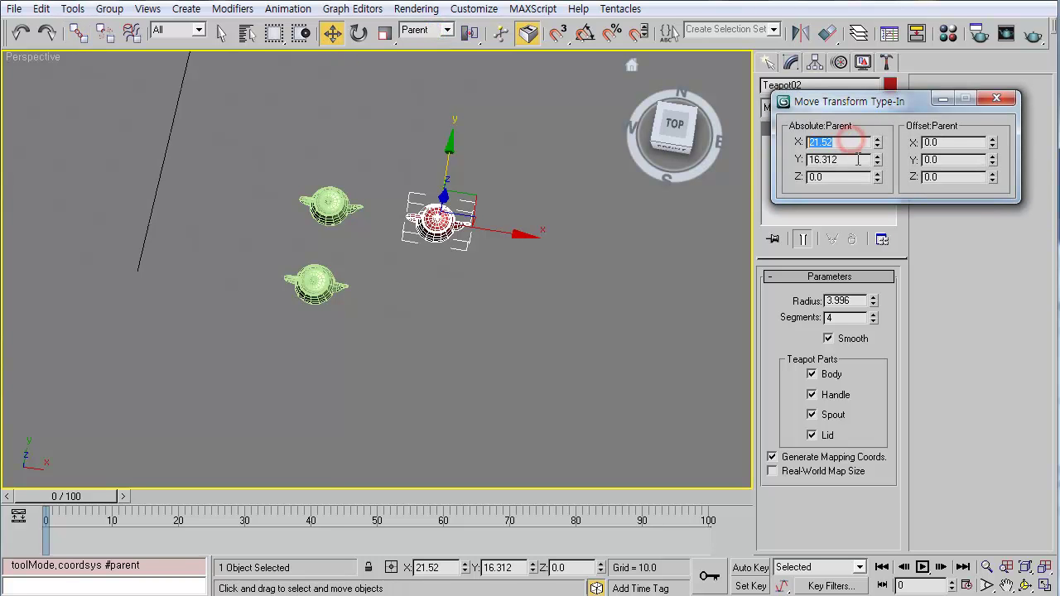
{"action": "left_click_drag", "start_coordinate": [833, 142], "coordinate": [818, 145]}
{"action": "left_click_drag", "start_coordinate": [842, 143], "coordinate": [739, 137]}
{"action": "left_click_drag", "start_coordinate": [839, 159], "coordinate": [810, 177]}
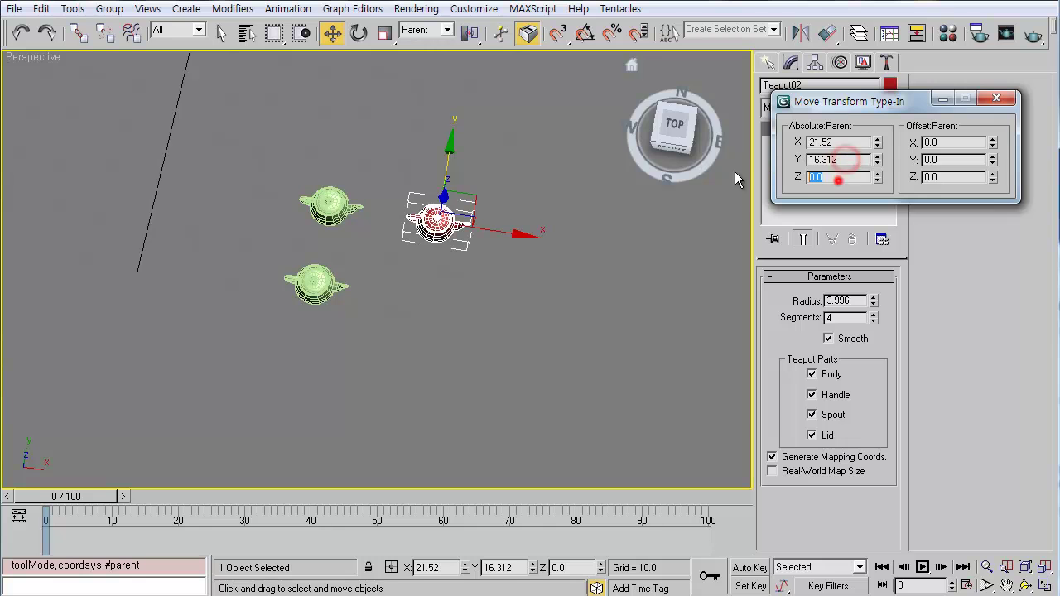
Link Teapot02 to Teapot01 and check its parent-relative position in the Move Transform Type-In.
{"action": "left_click", "coordinate": [77, 33]}
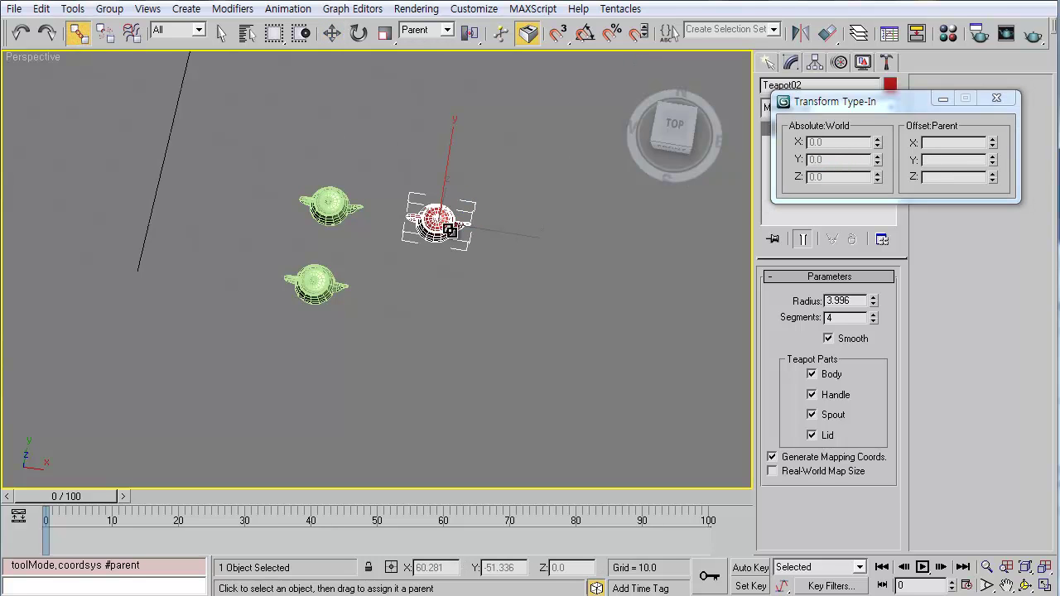
{"action": "left_click_drag", "start_coordinate": [445, 227], "coordinate": [318, 203]}
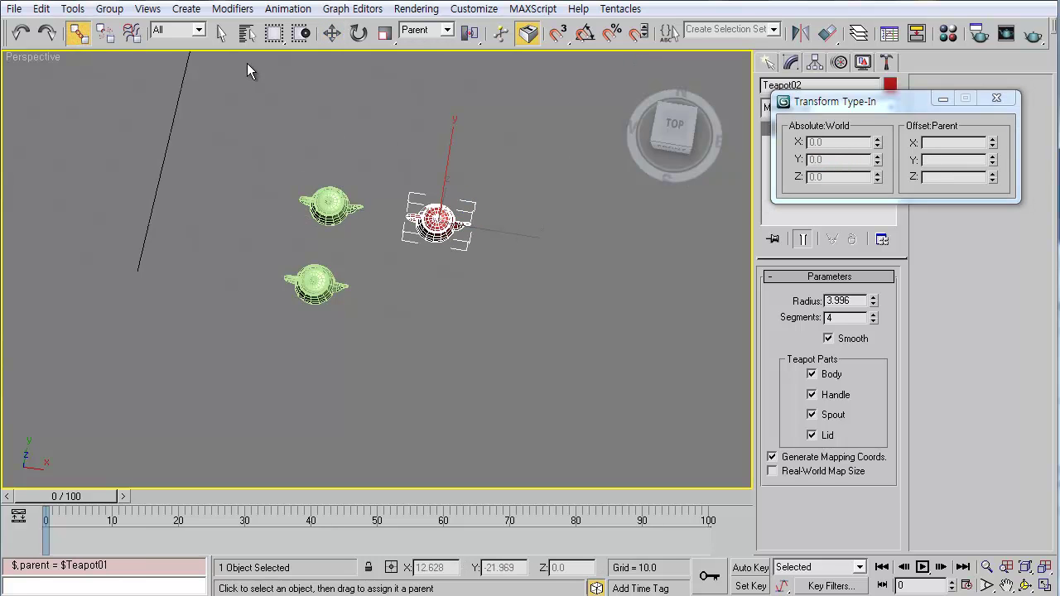
{"action": "left_click", "coordinate": [331, 31]}
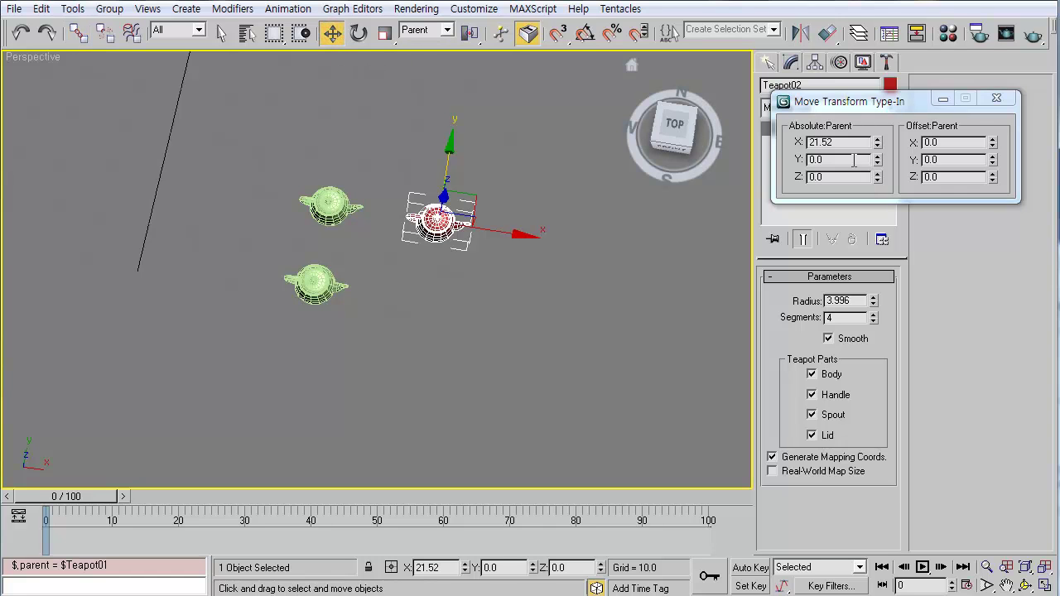
{"action": "key", "text": "Tab"}
{"action": "key", "text": "Tab"}
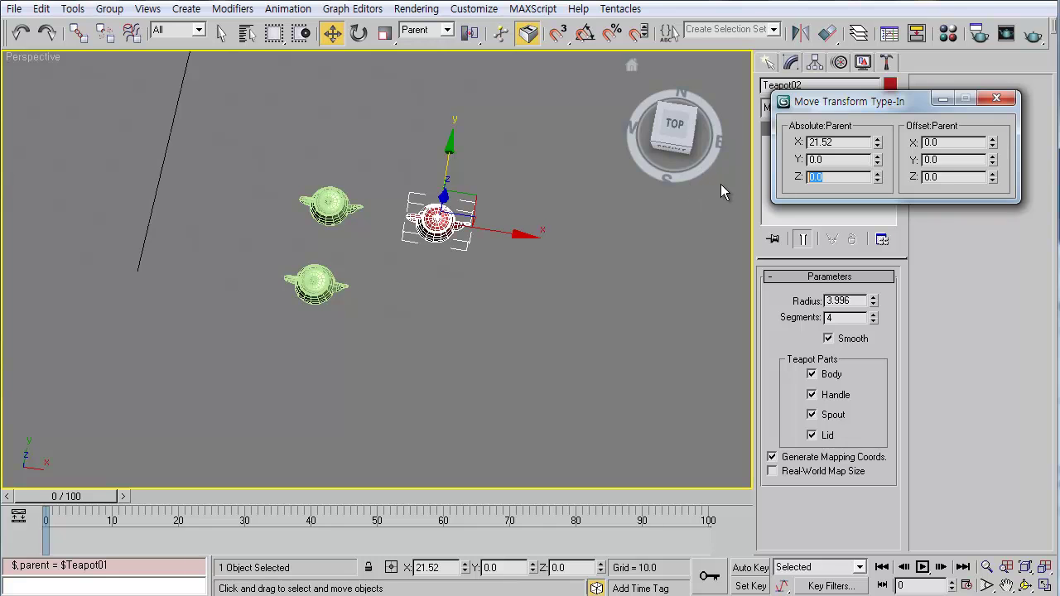
{"action": "left_click", "coordinate": [997, 99]}
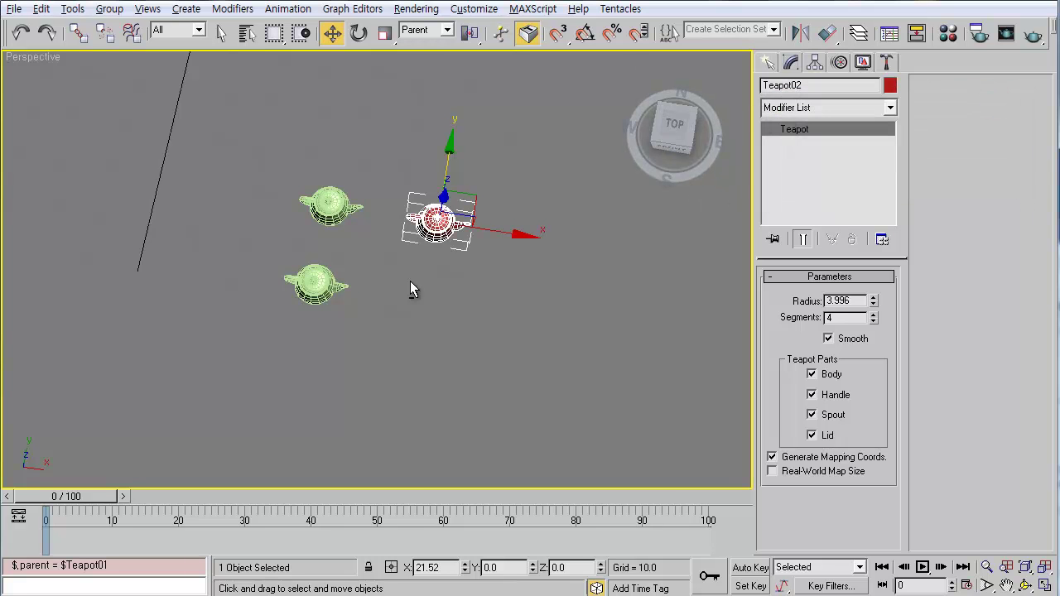
Assign a Position Expression controller to Teapot02's position track.
{"action": "middle_click_drag", "start_coordinate": [412, 289], "coordinate": [666, 156], "text": "alt"}
{"action": "left_click", "coordinate": [839, 62]}
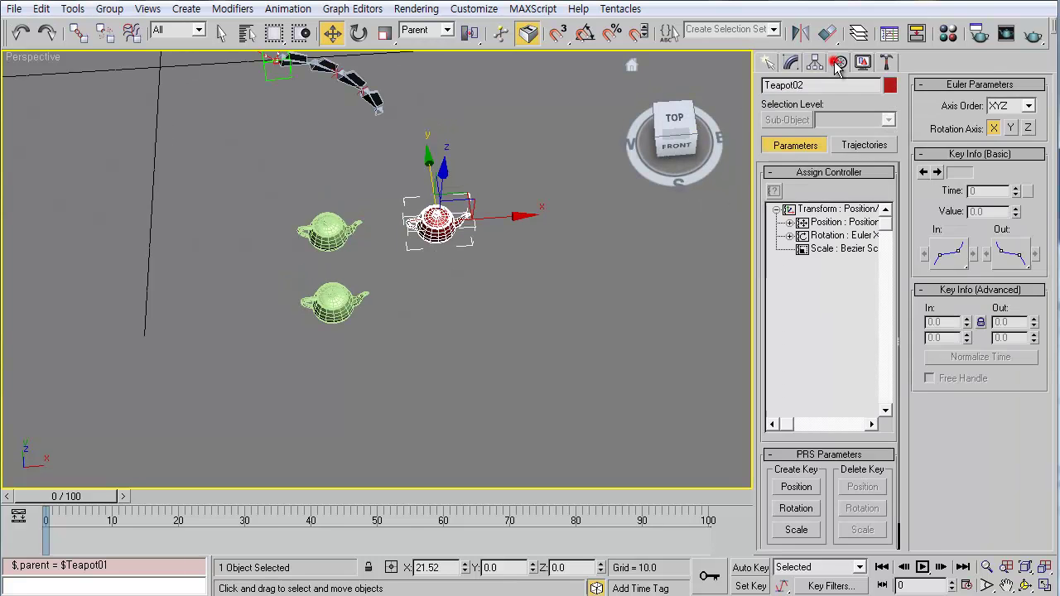
{"action": "left_click", "coordinate": [820, 223]}
{"action": "left_click", "coordinate": [774, 192]}
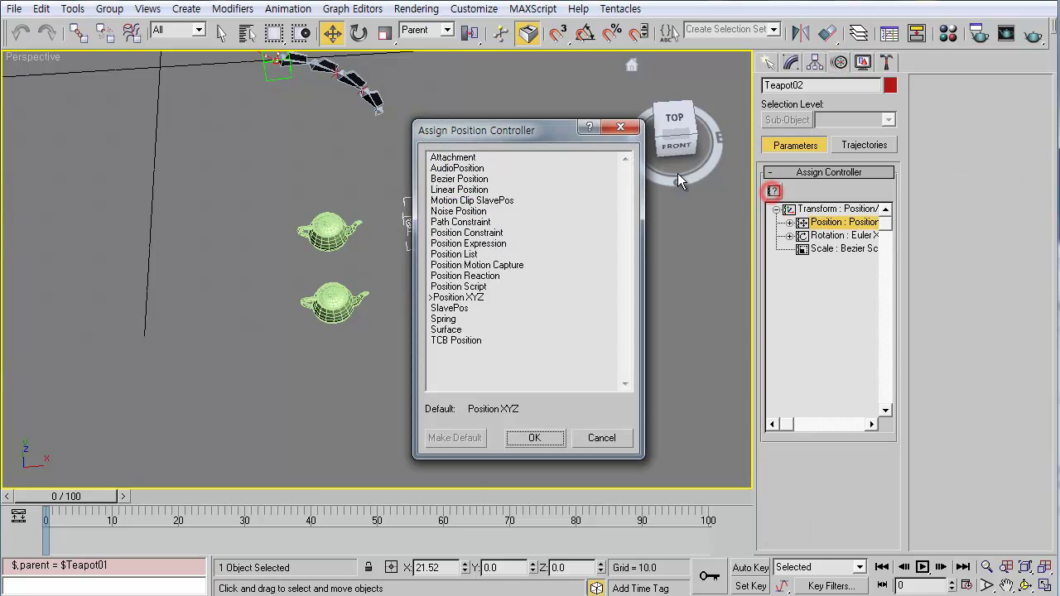
{"action": "left_click_drag", "start_coordinate": [547, 121], "coordinate": [657, 194]}
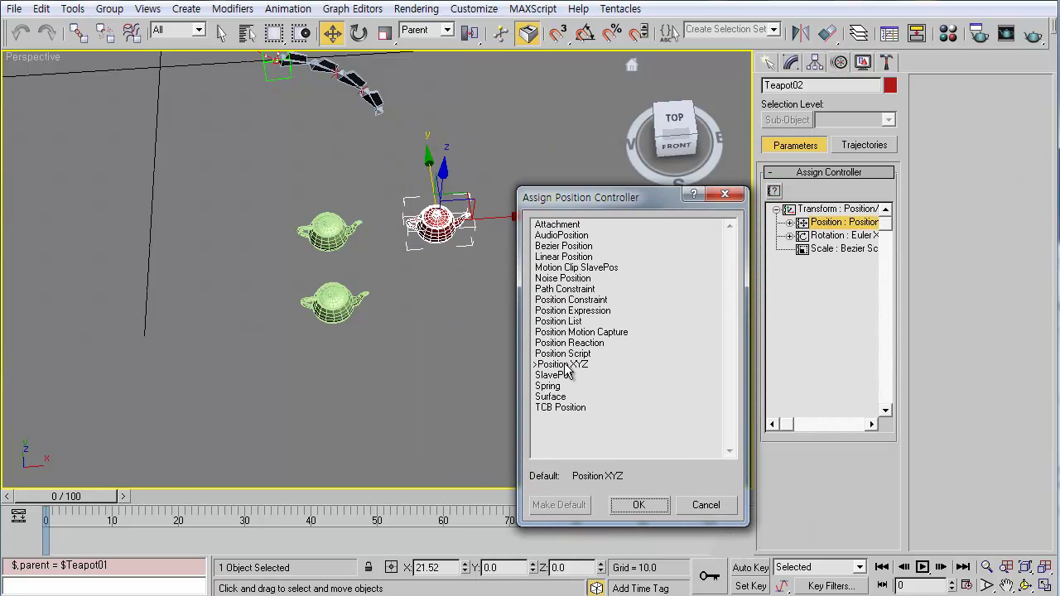
{"action": "left_click", "coordinate": [567, 364]}
{"action": "left_click", "coordinate": [580, 312]}
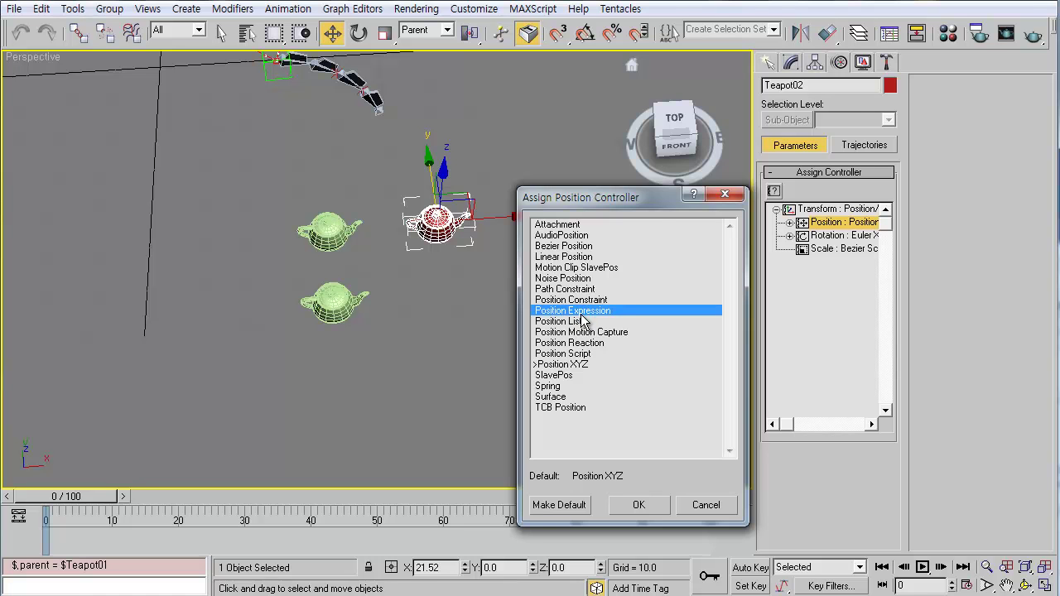
{"action": "left_click", "coordinate": [659, 505]}
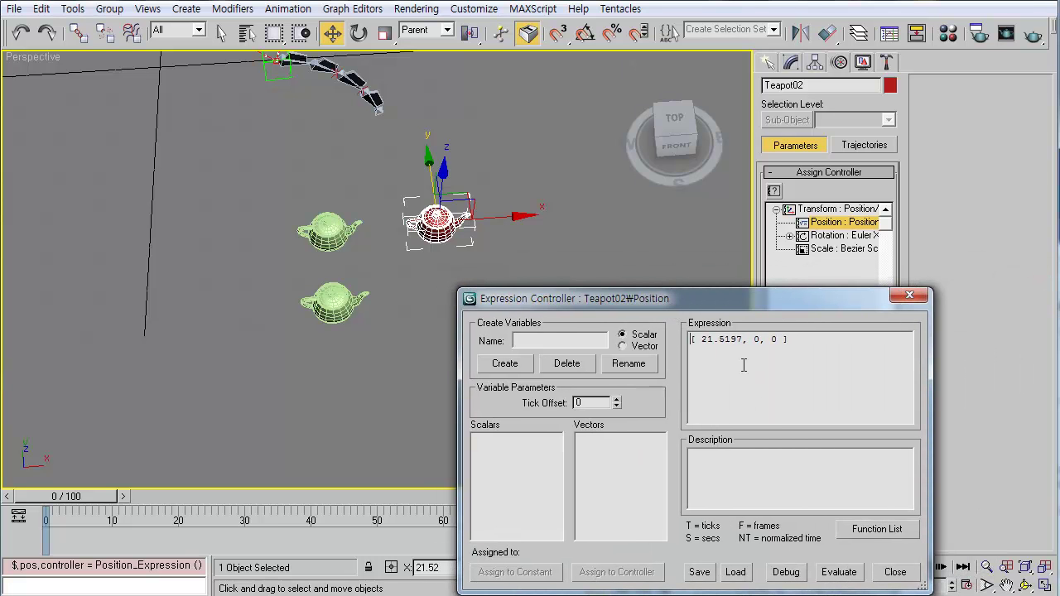
Evaluate Teapot02's position expression, then reopen it to examine its X, Y and Z components.
{"action": "left_click", "coordinate": [840, 571]}
{"action": "left_click", "coordinate": [880, 572]}
{"action": "double_click", "coordinate": [828, 222]}
{"action": "triple_click", "coordinate": [853, 331]}
{"action": "left_click", "coordinate": [910, 296]}
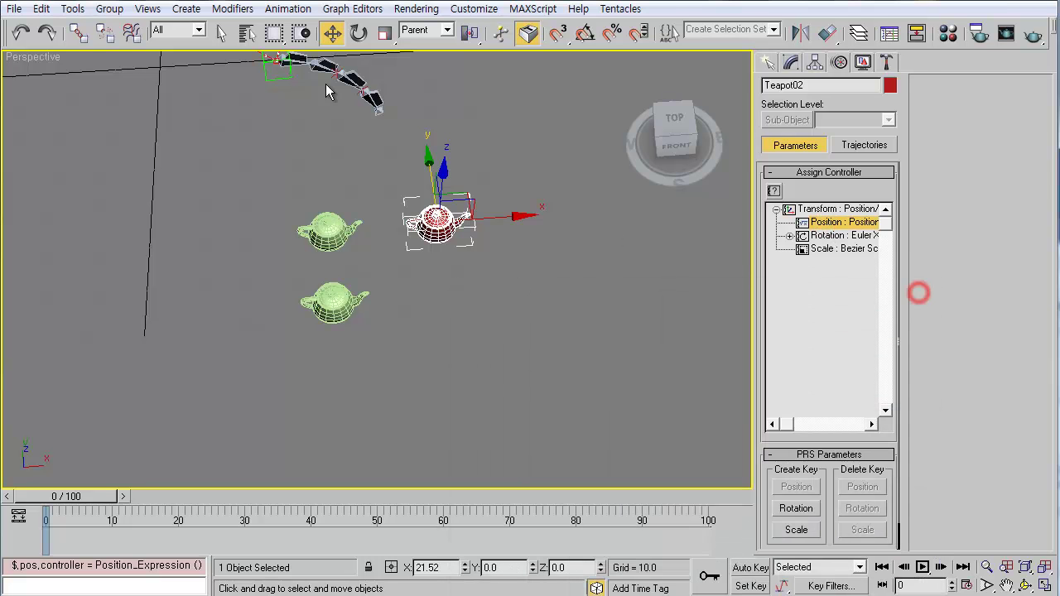
Link the expression-driven Teapot02 to Teapot03 as its parent and examine its placement relative to the green teapots.
{"action": "left_click", "coordinate": [77, 33]}
{"action": "left_click_drag", "start_coordinate": [437, 230], "coordinate": [330, 308]}
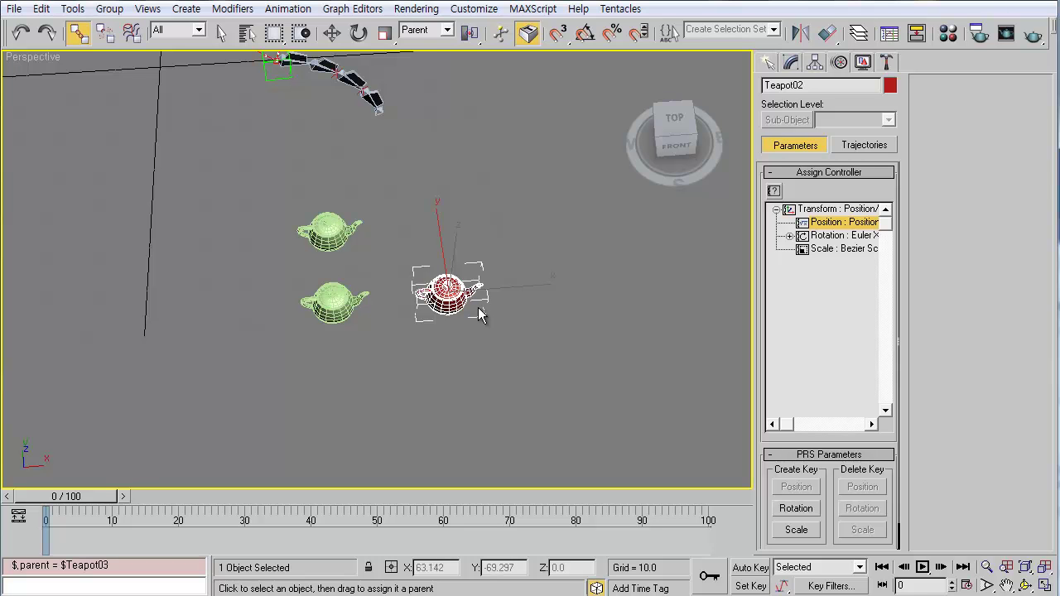
{"action": "middle_click_drag", "start_coordinate": [443, 285], "coordinate": [460, 285], "text": "alt"}
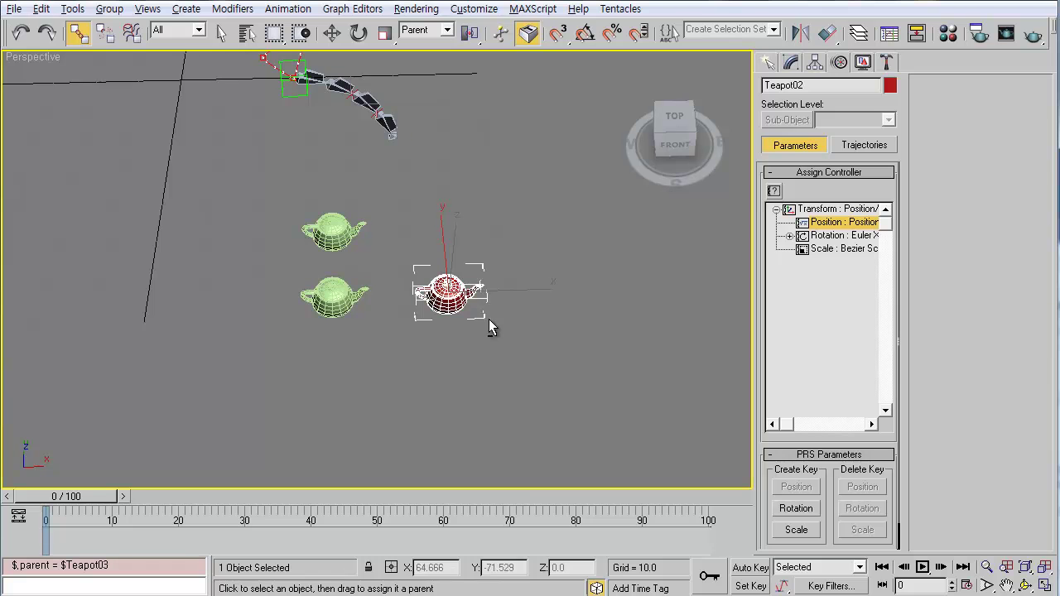
{"action": "middle_click_drag", "start_coordinate": [490, 323], "coordinate": [470, 300], "text": "alt"}
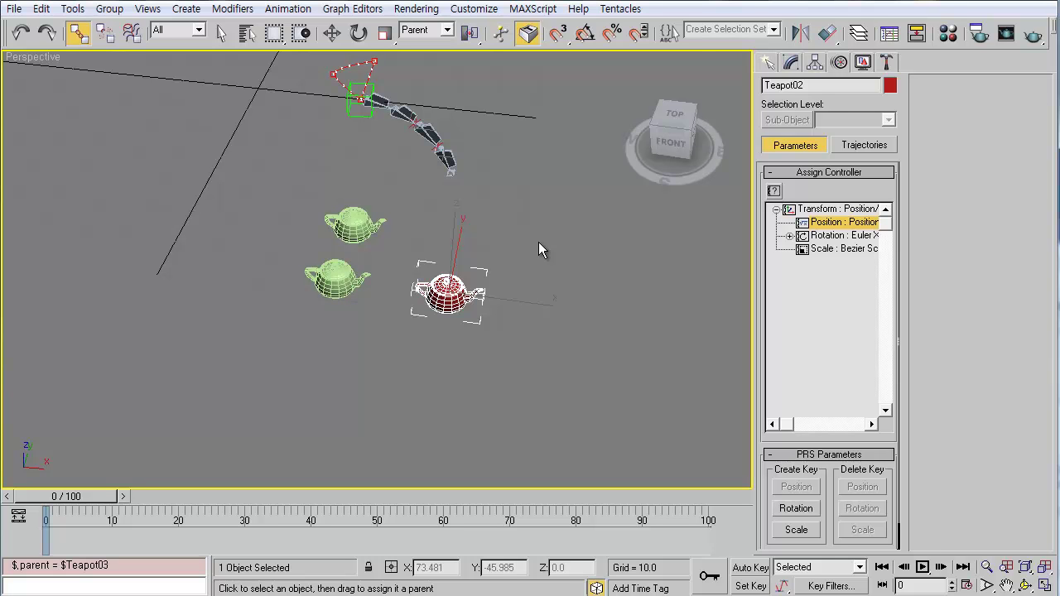
{"action": "middle_click_drag", "start_coordinate": [477, 195], "coordinate": [463, 180], "text": "alt"}
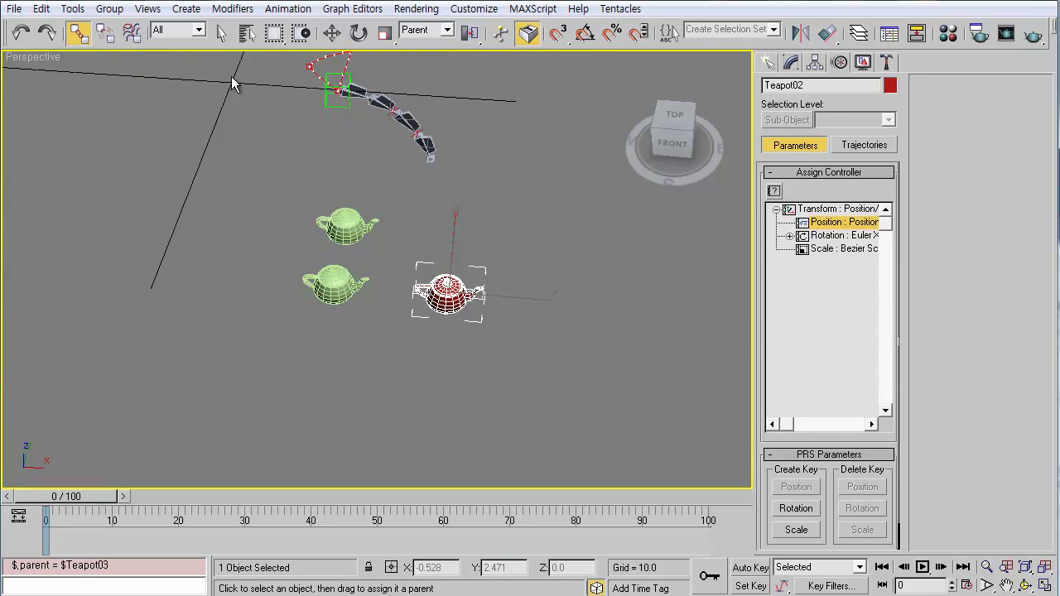
Unlink Teapot02 from its parent and check its position expression.
{"action": "middle_click_drag", "start_coordinate": [233, 83], "coordinate": [234, 149]}
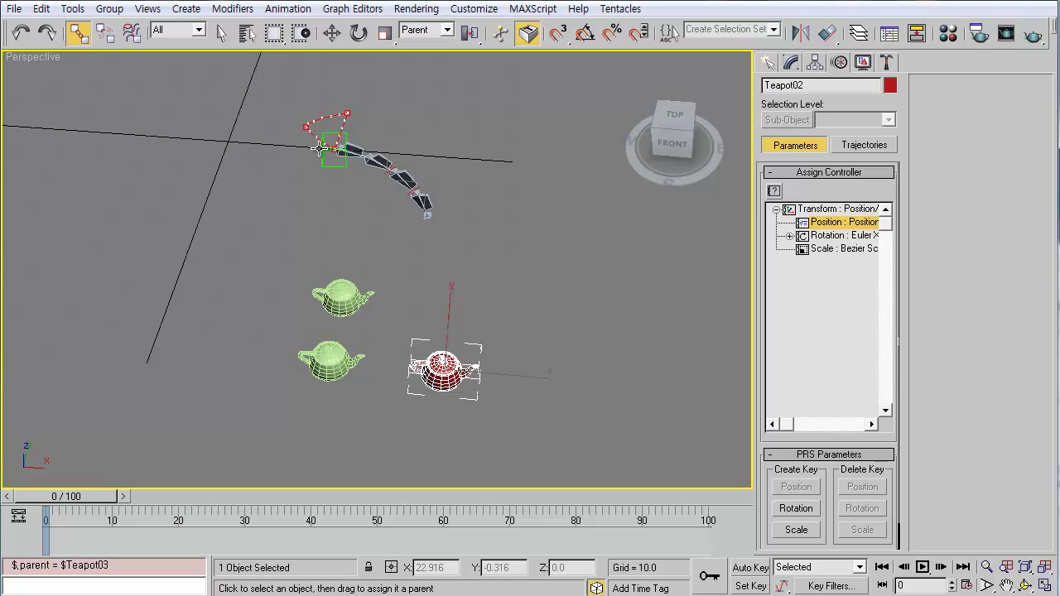
{"action": "left_click", "coordinate": [110, 41]}
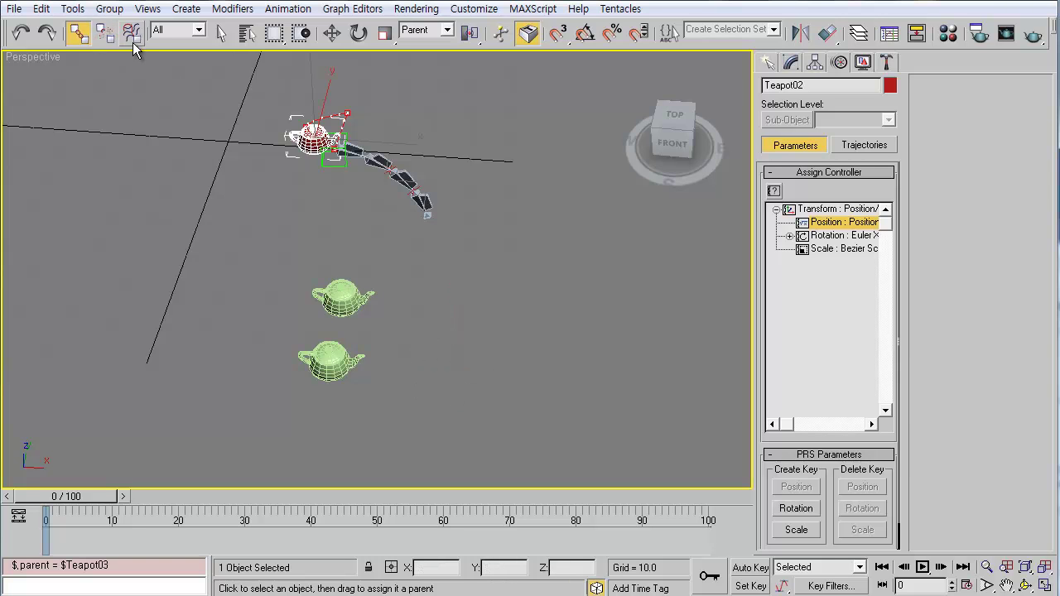
{"action": "double_click", "coordinate": [850, 225]}
{"action": "double_click", "coordinate": [805, 346]}
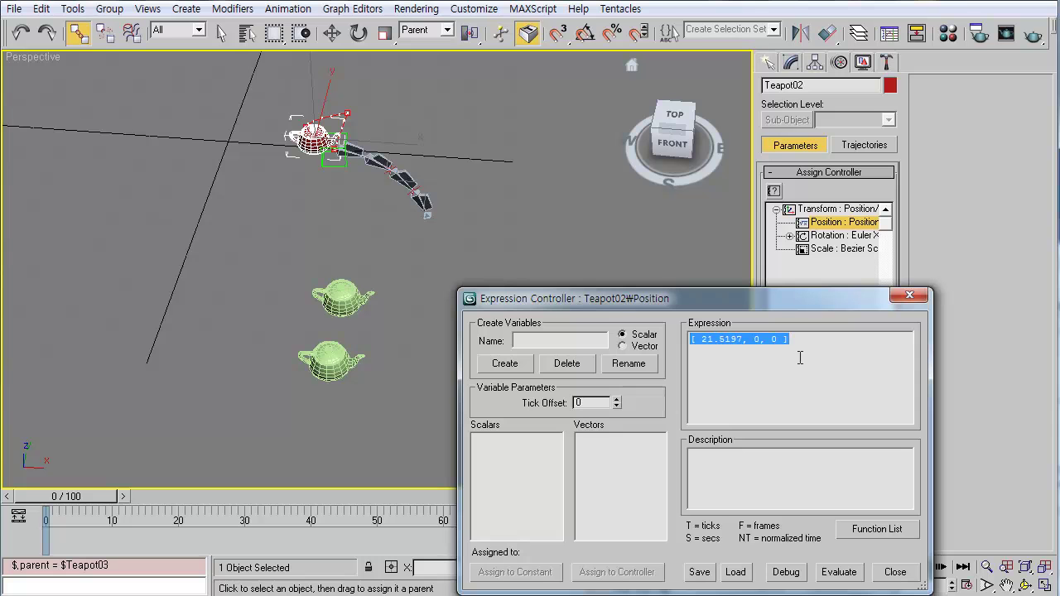
{"action": "left_click", "coordinate": [903, 580]}
Link Teapot02 to Teapot01 and then to Teapot03 to compare its placement under each parent.
{"action": "middle_click_drag", "start_coordinate": [301, 176], "coordinate": [262, 150]}
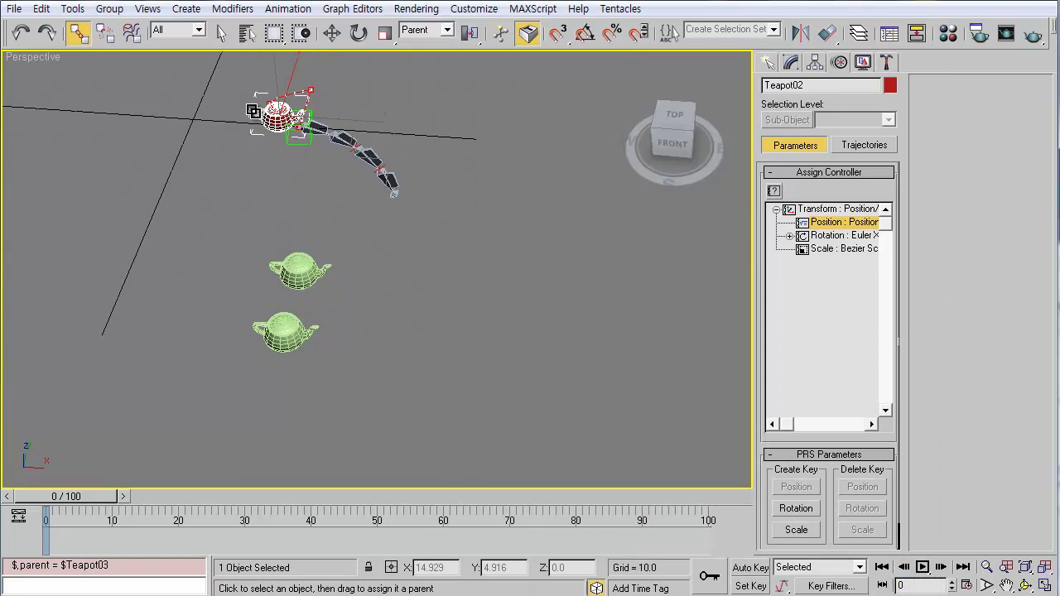
{"action": "left_click_drag", "start_coordinate": [253, 111], "coordinate": [292, 265]}
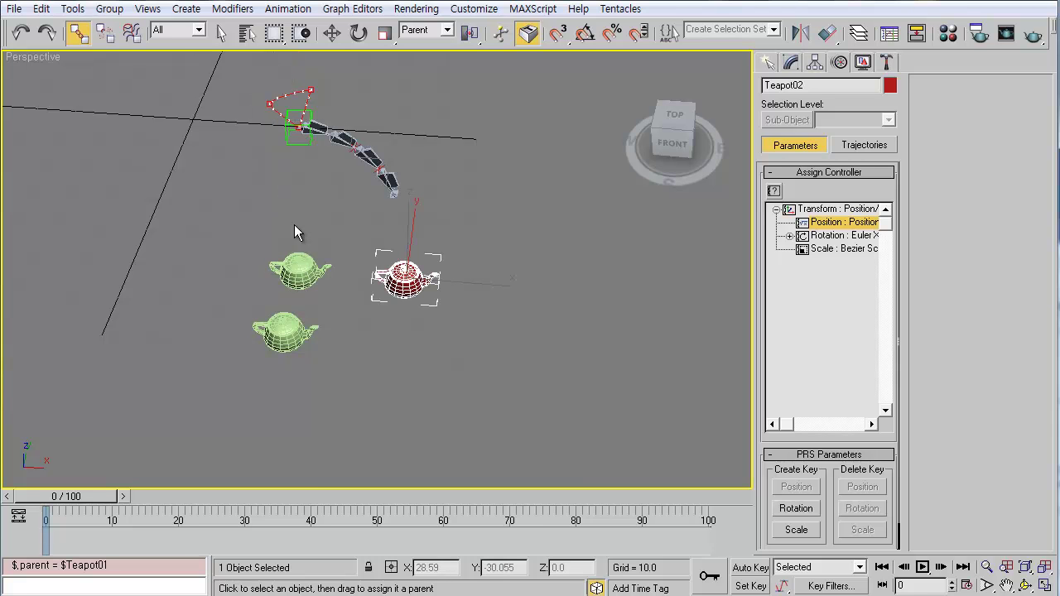
{"action": "left_click_drag", "start_coordinate": [403, 281], "coordinate": [292, 340]}
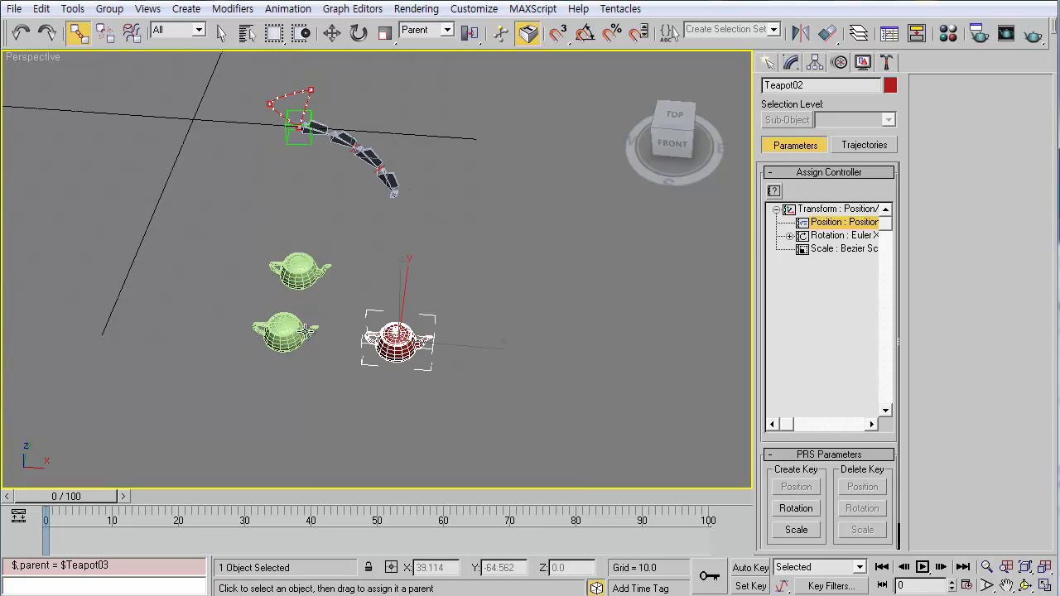
Assign the Position XYZ controller to Teapot02's position track and link the teapot to Teapot01.
{"action": "left_click", "coordinate": [774, 191]}
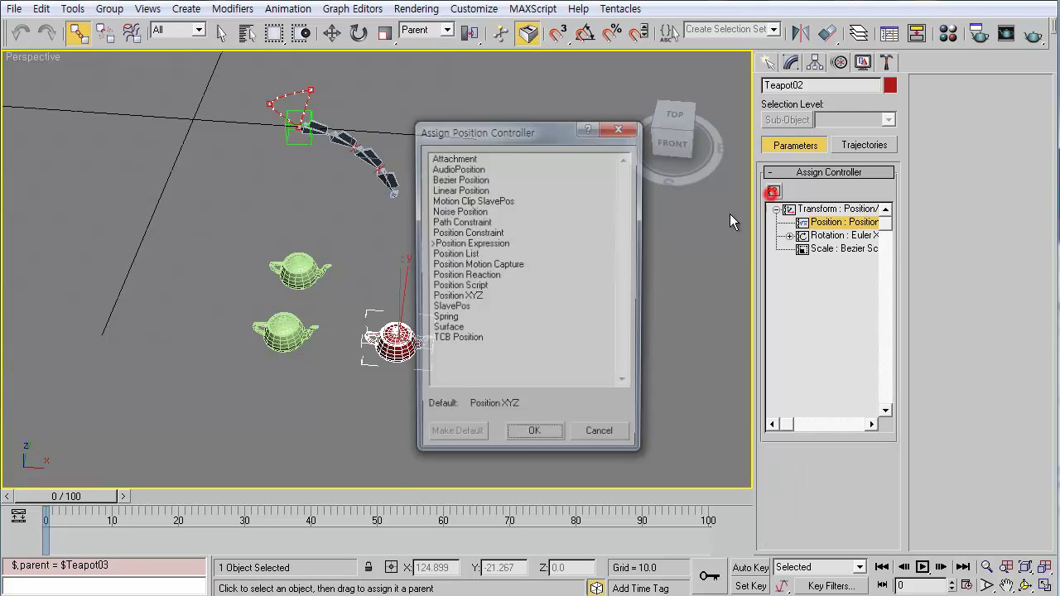
{"action": "double_click", "coordinate": [467, 295]}
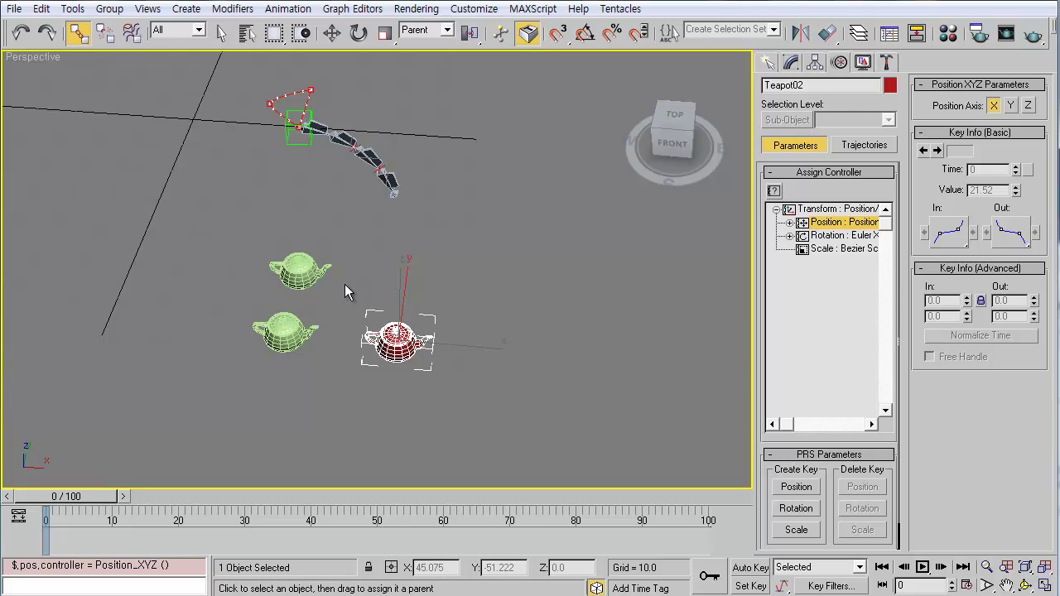
{"action": "left_click_drag", "start_coordinate": [402, 344], "coordinate": [310, 272]}
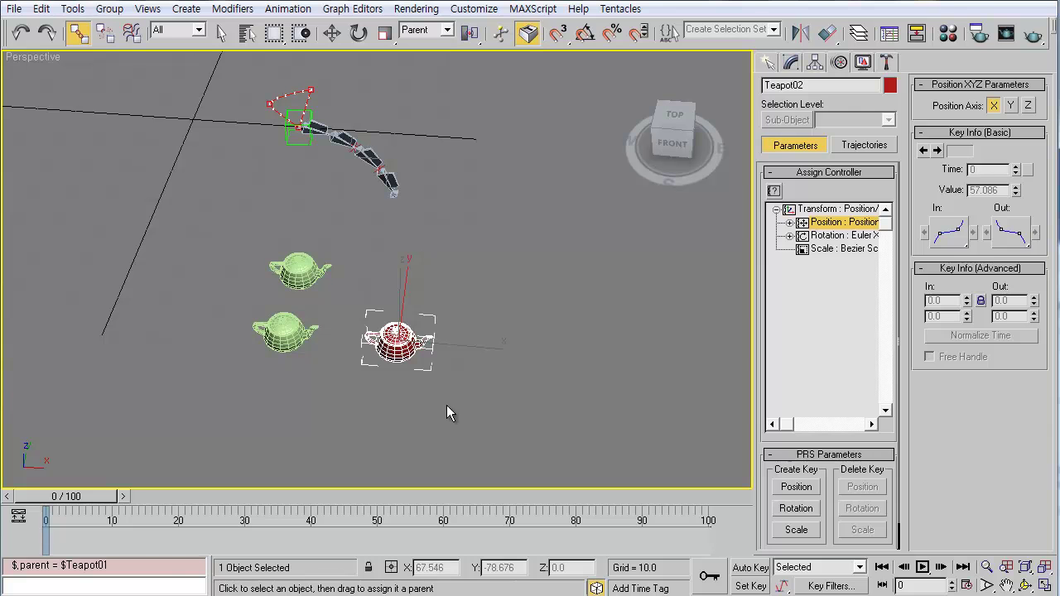
Delete all three teapots from the scene.
{"action": "left_click_drag", "start_coordinate": [421, 392], "coordinate": [237, 262]}
{"action": "key", "text": "Delete"}
Select the two red Point helpers at the joints of the bone chain together.
{"action": "scroll", "coordinate": [346, 257], "scroll_direction": "up", "scroll_amount": 5}
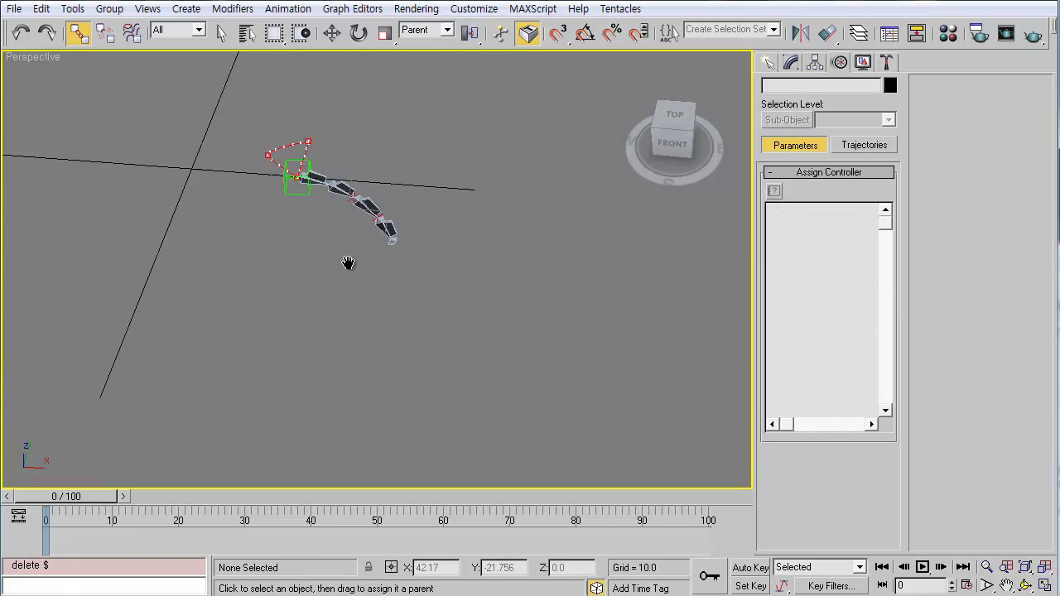
{"action": "middle_click_drag", "start_coordinate": [326, 282], "coordinate": [353, 304], "text": "alt"}
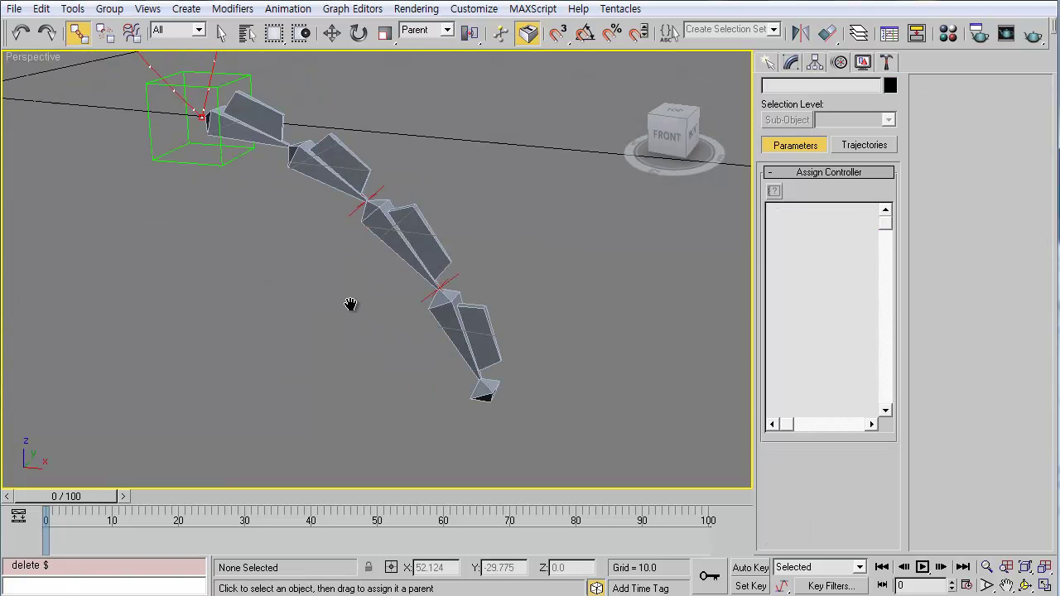
{"action": "key", "text": "q"}
{"action": "left_click", "coordinate": [451, 283]}
{"action": "middle_click_drag", "start_coordinate": [452, 282], "coordinate": [468, 283], "text": "alt"}
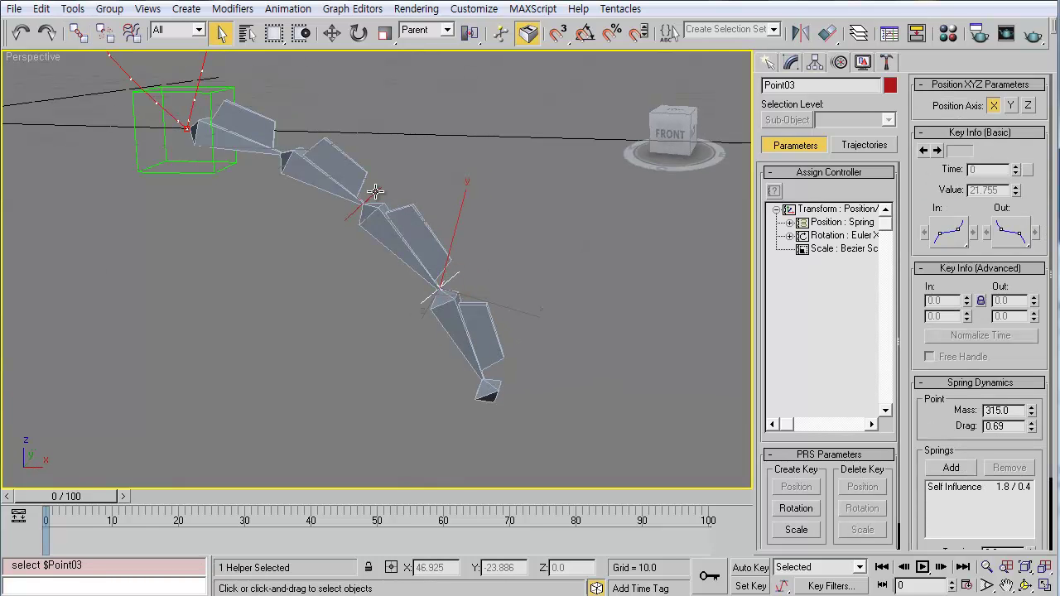
{"action": "left_click", "coordinate": [375, 192]}
{"action": "left_click", "coordinate": [453, 275]}
{"action": "middle_click_drag", "start_coordinate": [461, 285], "coordinate": [480, 248]}
{"action": "left_click", "coordinate": [407, 168], "text": "ctrl"}
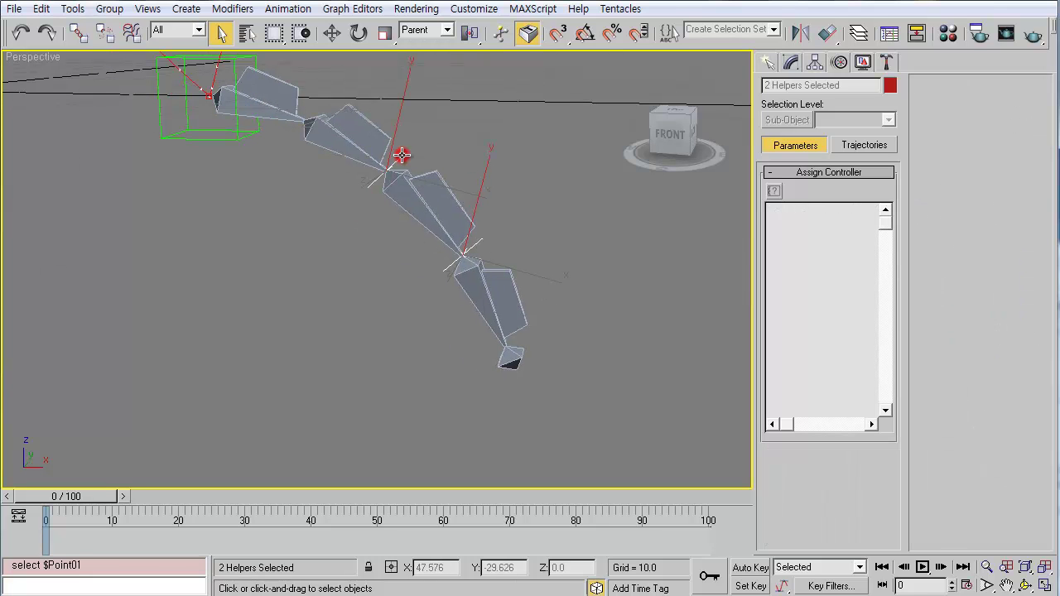
Select the parent bone of the two Point helpers to check their hierarchy, and clear the selection.
{"action": "key", "text": "Page_Up"}
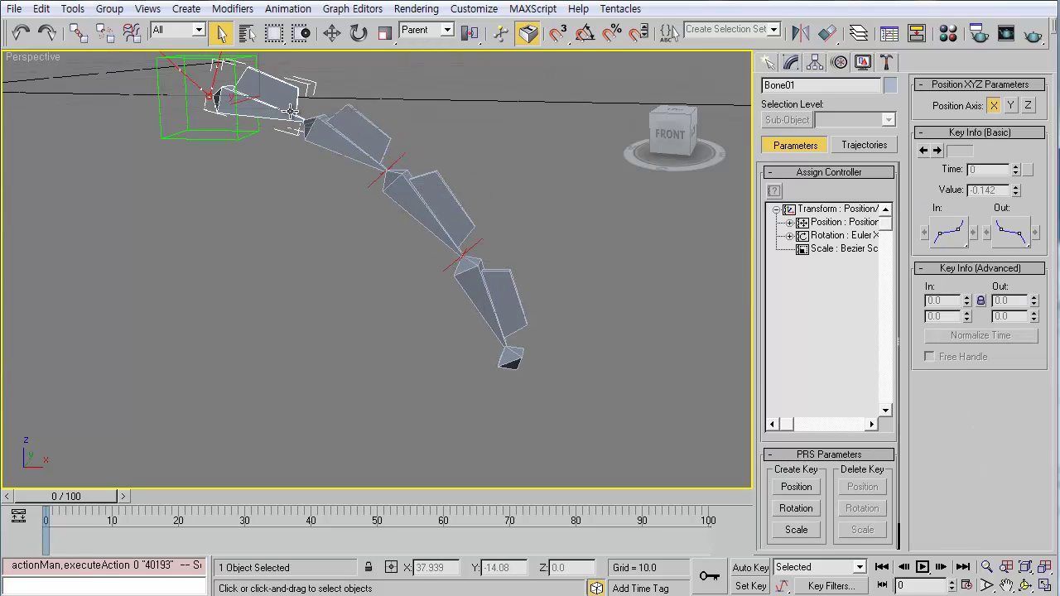
{"action": "middle_click_drag", "start_coordinate": [286, 104], "coordinate": [351, 139]}
{"action": "left_click", "coordinate": [351, 140]}
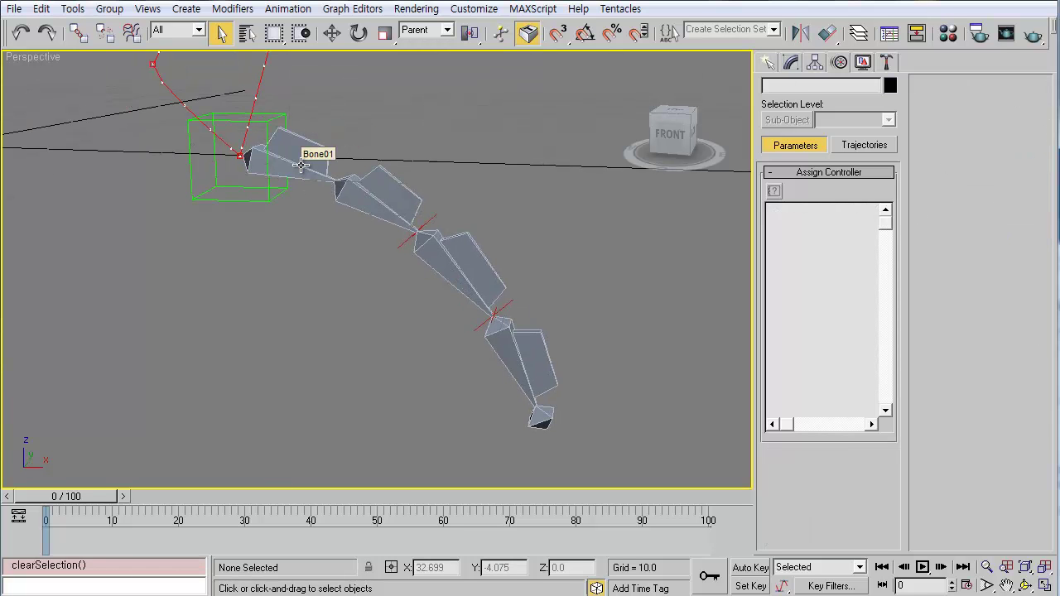
{"action": "middle_click_drag", "start_coordinate": [301, 164], "coordinate": [276, 136]}
Select Point03 and expand its Spring position controller to view the tracks inside.
{"action": "left_click", "coordinate": [470, 282]}
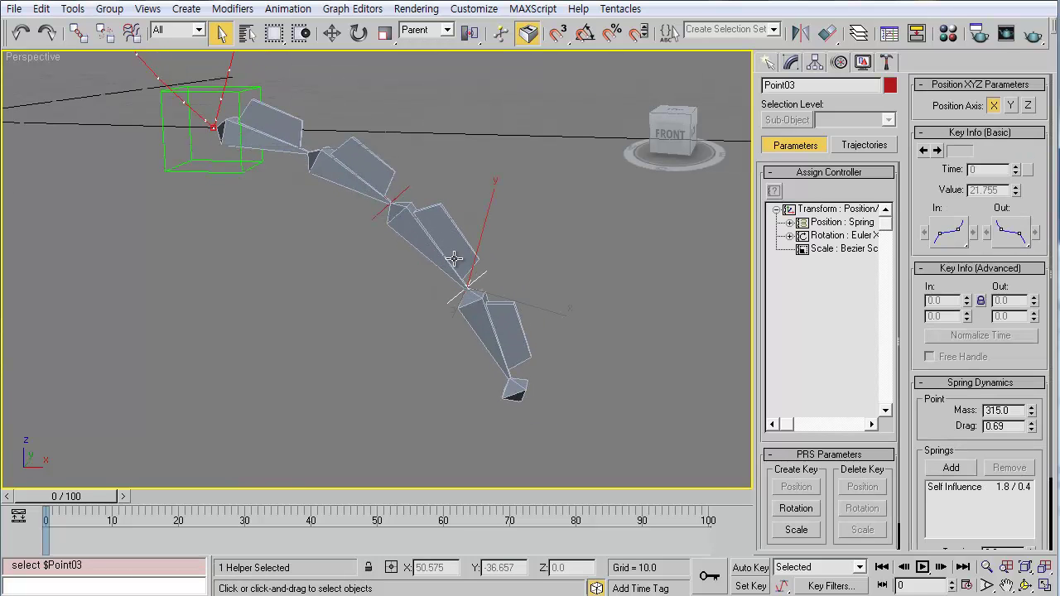
{"action": "left_click", "coordinate": [828, 223]}
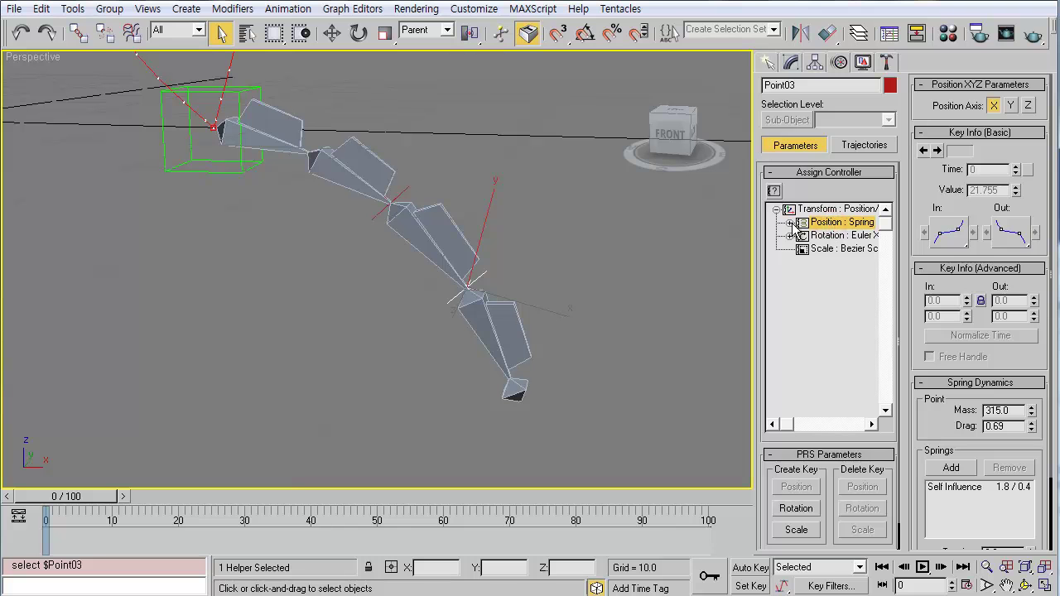
{"action": "left_click", "coordinate": [791, 224]}
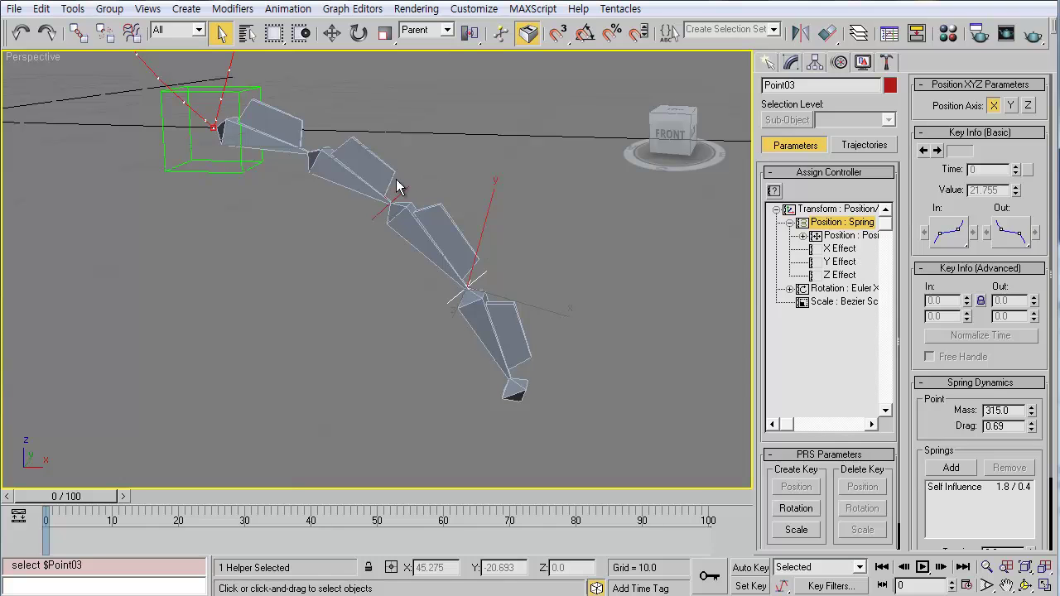
Compare the assigned controllers of Bone01, Bone02 and the Point03 helper.
{"action": "left_click", "coordinate": [277, 133]}
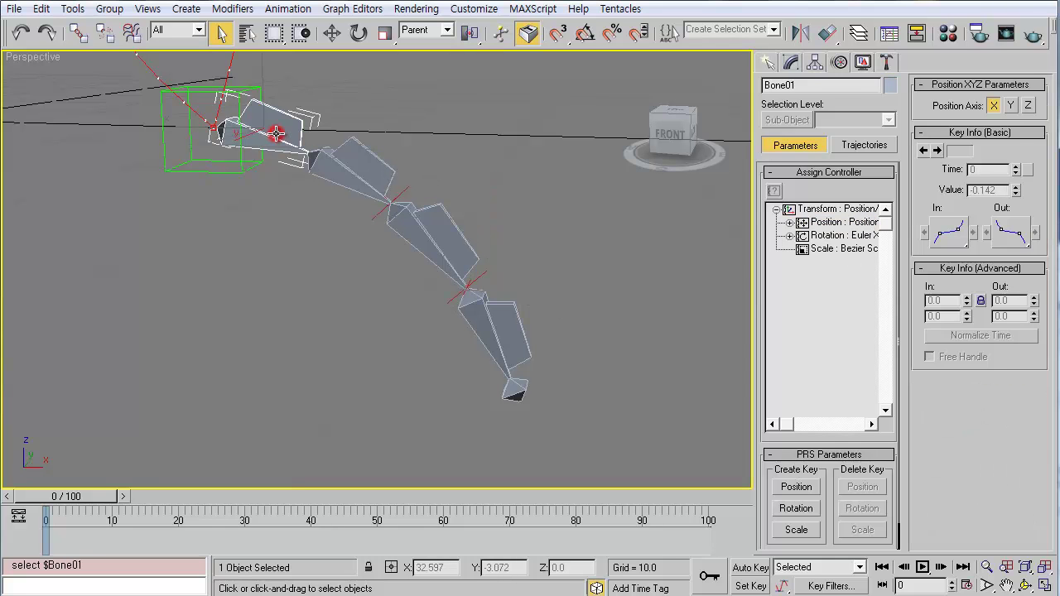
{"action": "left_click", "coordinate": [341, 155]}
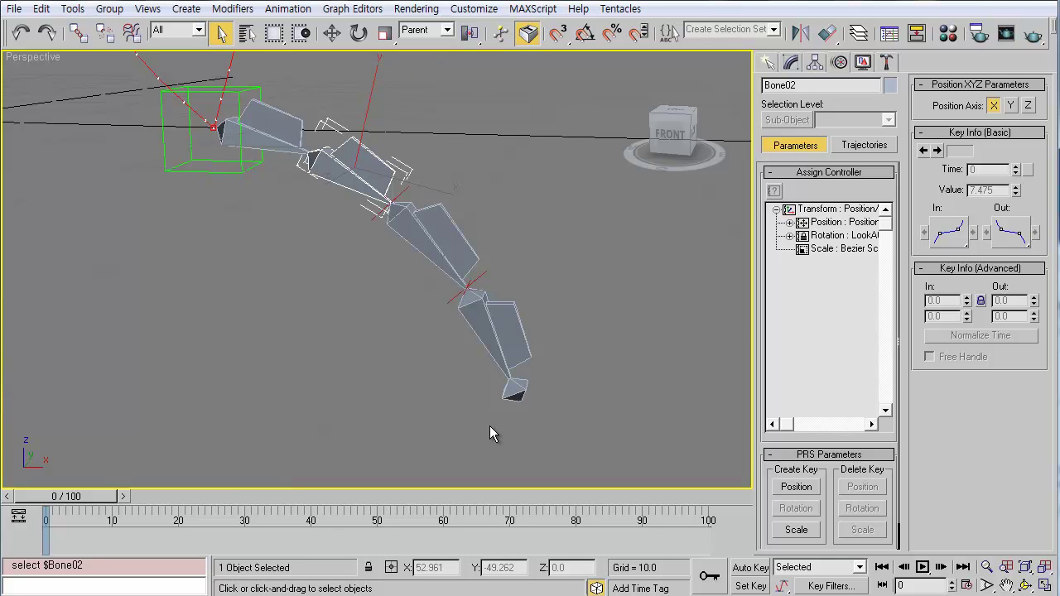
{"action": "left_click", "coordinate": [472, 287]}
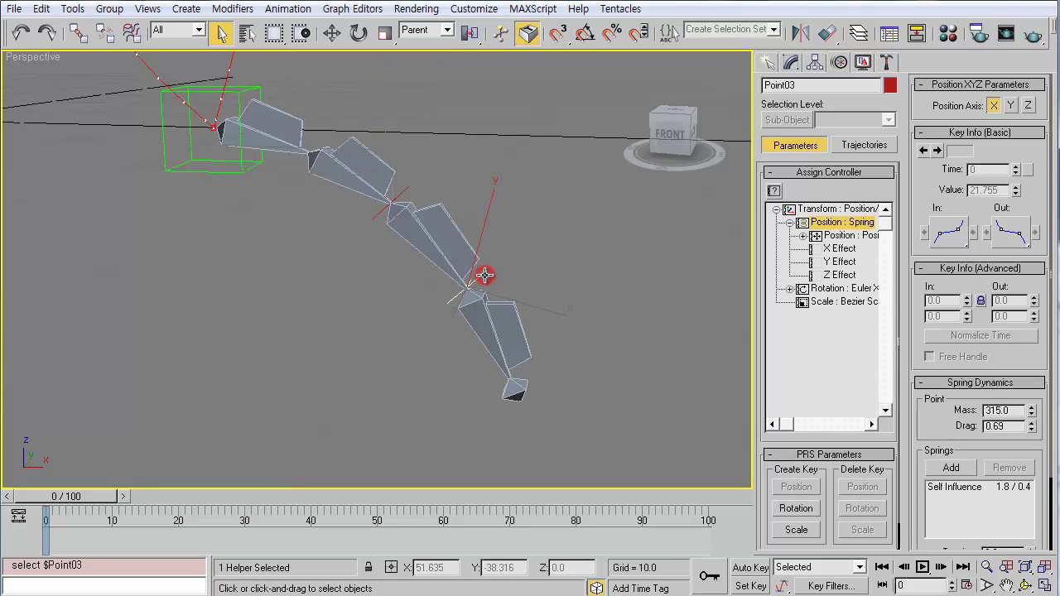
{"action": "left_click", "coordinate": [555, 294]}
{"action": "left_click", "coordinate": [481, 291]}
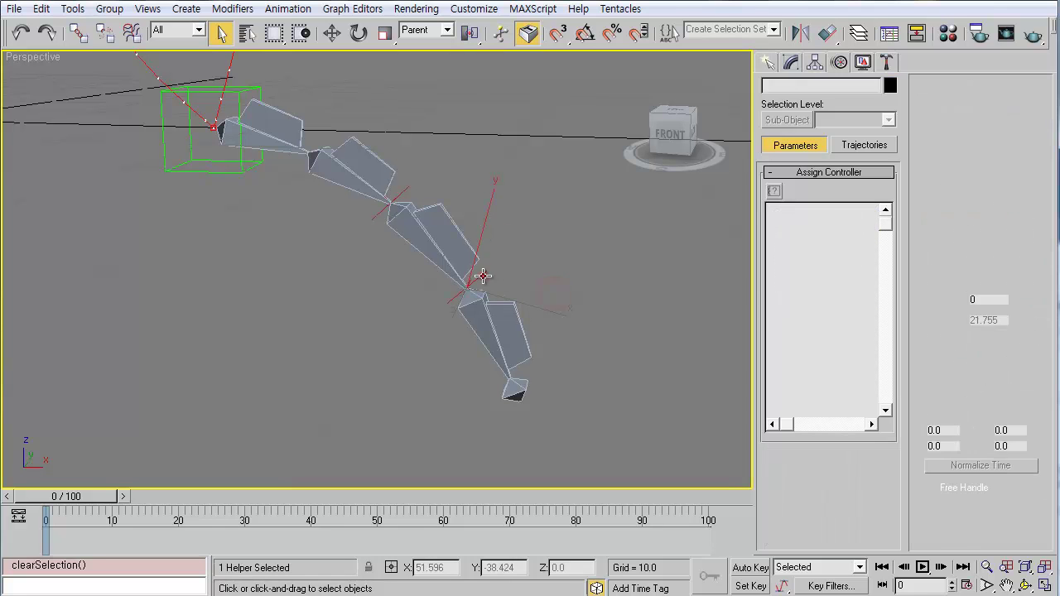
{"action": "left_click", "coordinate": [281, 127]}
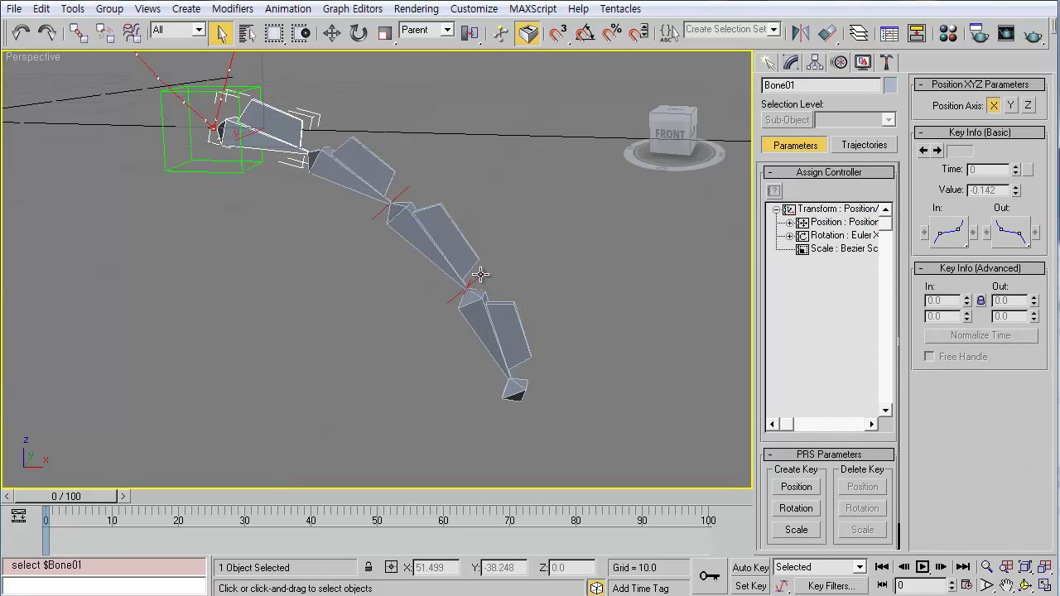
Move Point03 freely around the bone chain, leaving it at about X 24.35, Y -1.57 in parent coordinates.
{"action": "left_click", "coordinate": [483, 289]}
{"action": "key", "text": "w"}
{"action": "left_click_drag", "start_coordinate": [532, 242], "coordinate": [530, 204]}
{"action": "left_click_drag", "start_coordinate": [507, 161], "coordinate": [415, 108]}
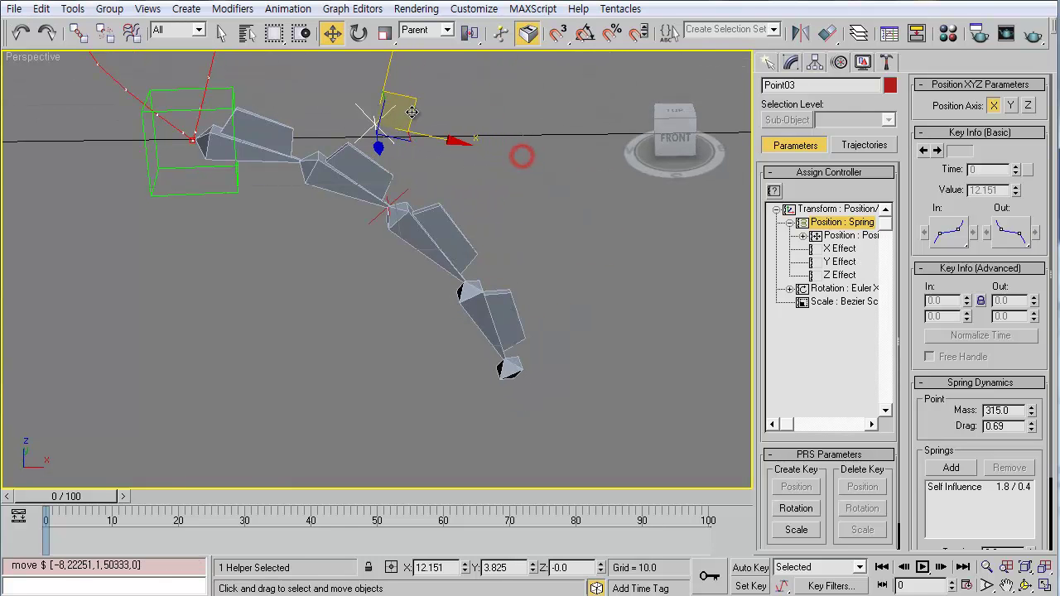
{"action": "middle_click_drag", "start_coordinate": [415, 108], "coordinate": [417, 106], "text": "alt"}
{"action": "left_click_drag", "start_coordinate": [417, 106], "coordinate": [556, 222]}
{"action": "middle_click_drag", "start_coordinate": [563, 272], "coordinate": [562, 237], "text": "alt"}
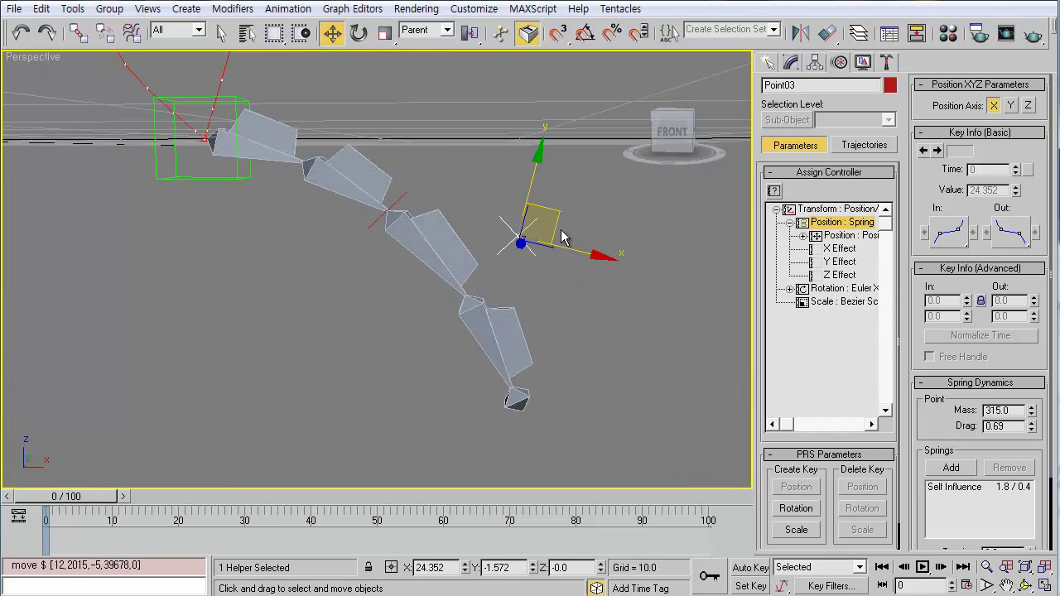
Select Bone01, Point03 and Bone02 in turn to compare their positions in the chain and their assigned controllers.
{"action": "left_click", "coordinate": [271, 126]}
{"action": "left_click", "coordinate": [517, 231], "text": "ctrl"}
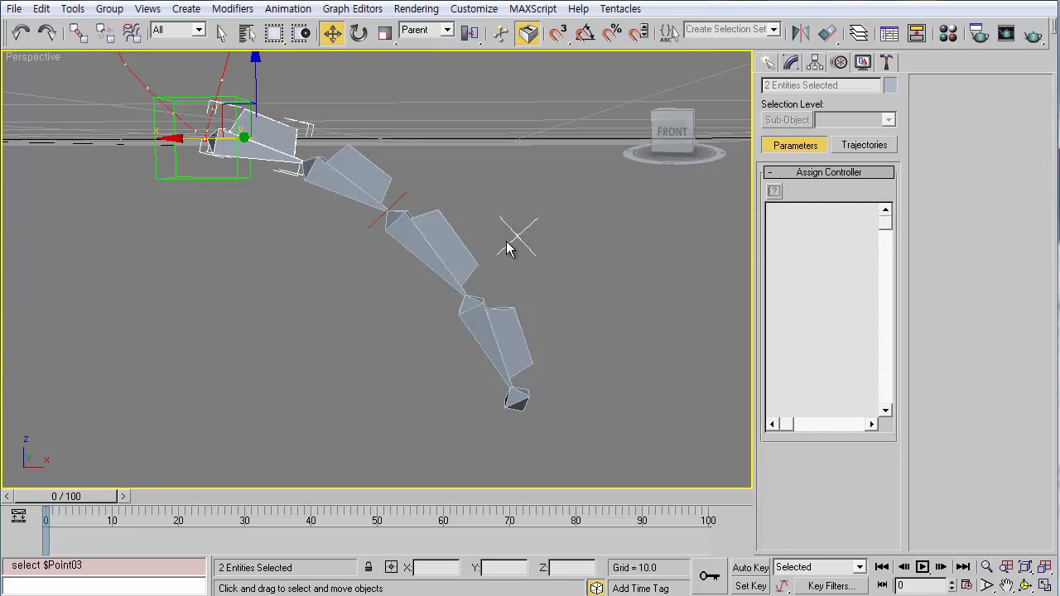
{"action": "middle_click_drag", "start_coordinate": [509, 249], "coordinate": [525, 251], "text": "alt"}
{"action": "left_click", "coordinate": [585, 278]}
{"action": "left_click", "coordinate": [525, 259]}
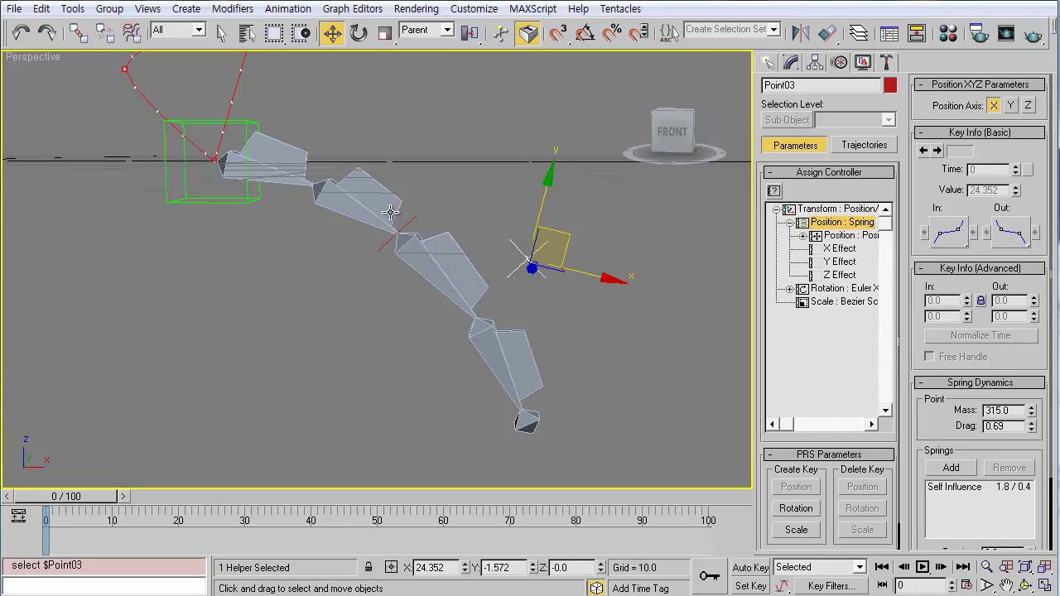
{"action": "left_click", "coordinate": [355, 204]}
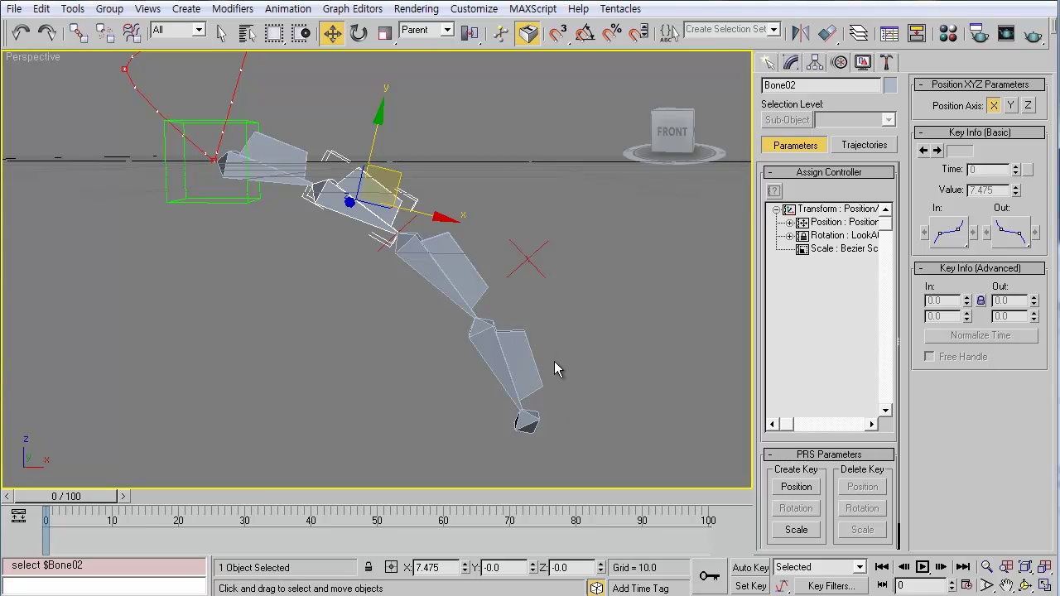
Link the Point03 helper to Bone02 as its parent.
{"action": "left_click", "coordinate": [528, 260]}
{"action": "key", "text": "l"}
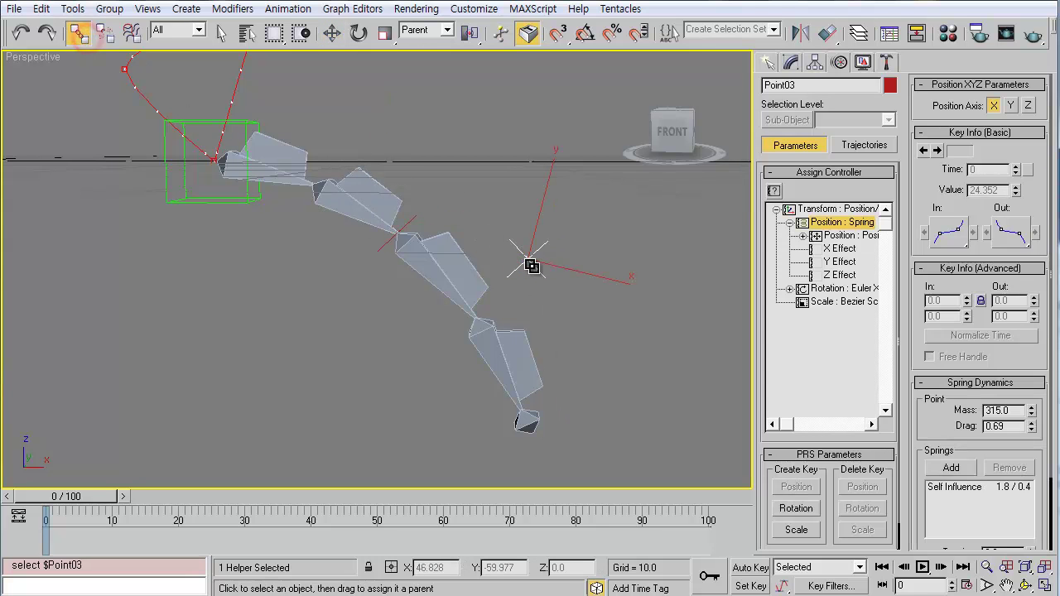
{"action": "left_click_drag", "start_coordinate": [530, 263], "coordinate": [367, 196]}
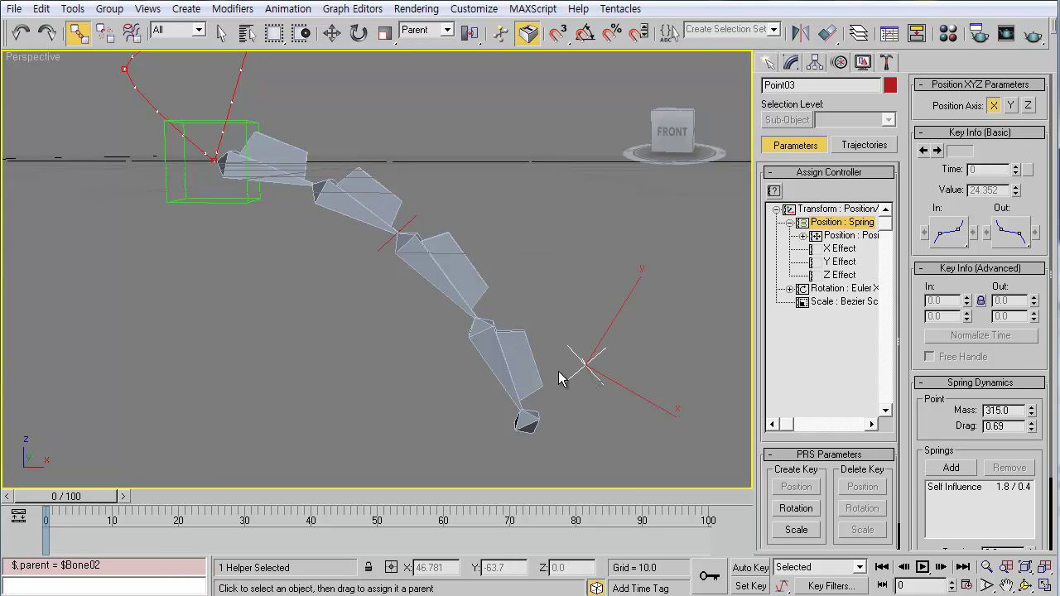
Align Point03 to Bone04, matching X, Y and Z position pivot to pivot and orientation on all three axes.
{"action": "key", "text": "w"}
{"action": "left_click_drag", "start_coordinate": [596, 331], "coordinate": [570, 273]}
{"action": "key", "text": "alt+a"}
{"action": "left_click", "coordinate": [472, 316]}
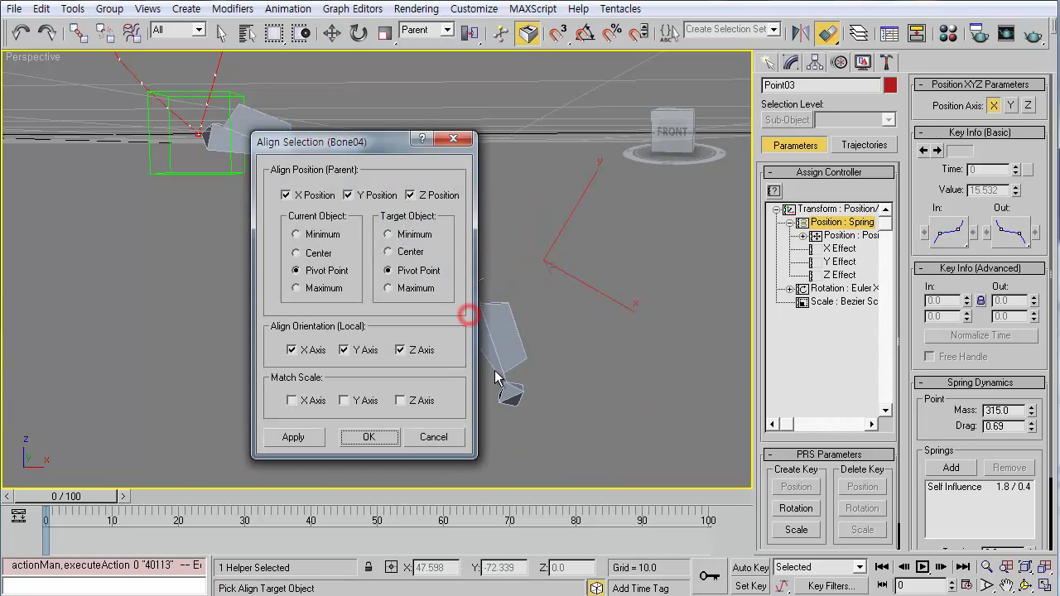
{"action": "left_click", "coordinate": [381, 439]}
{"action": "middle_click_drag", "start_coordinate": [415, 417], "coordinate": [417, 343]}
Assign a LookAt Constraint to Bone03's rotation and add Point03 as its target.
{"action": "left_click", "coordinate": [434, 184]}
{"action": "left_click", "coordinate": [833, 235]}
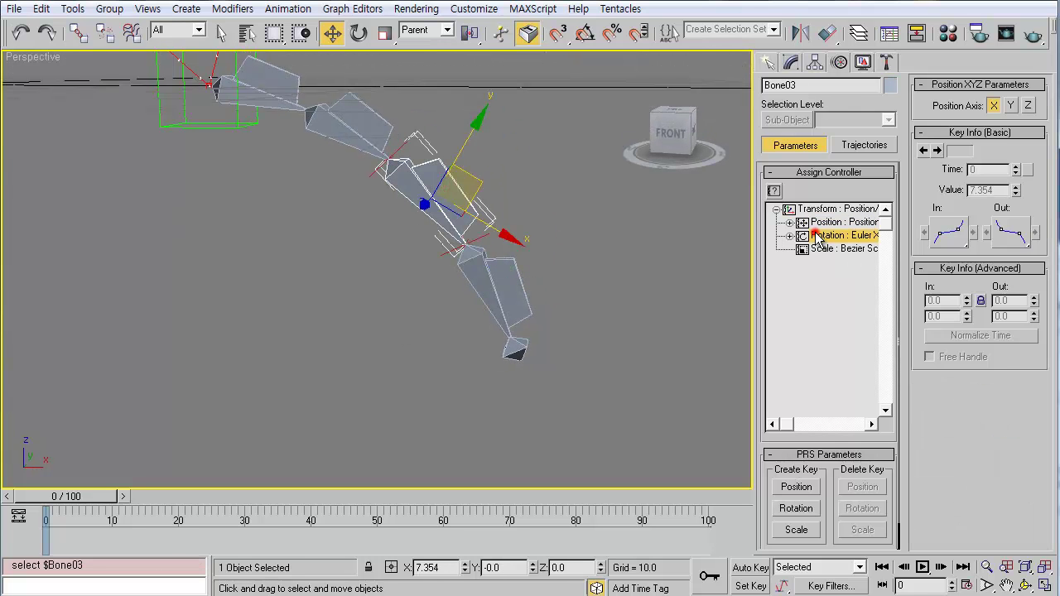
{"action": "left_click", "coordinate": [775, 191]}
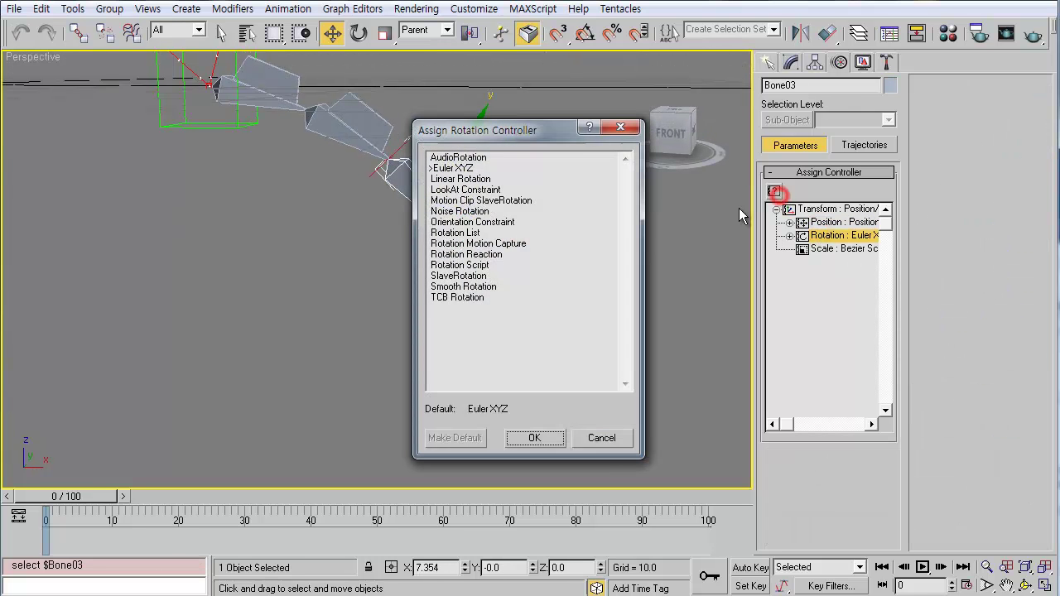
{"action": "double_click", "coordinate": [464, 189]}
{"action": "left_click", "coordinate": [986, 105]}
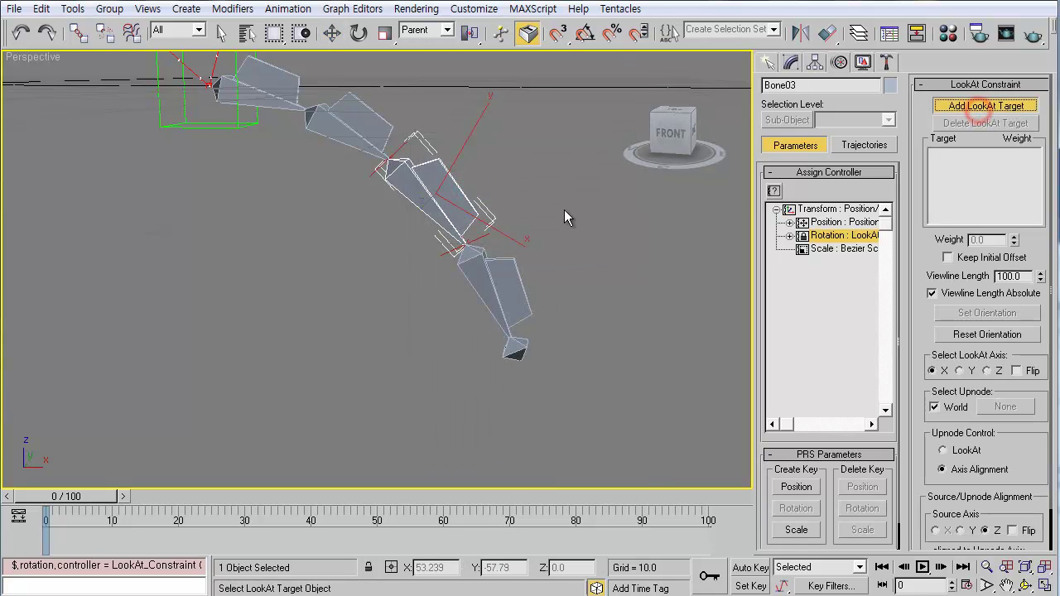
{"action": "left_click", "coordinate": [487, 238]}
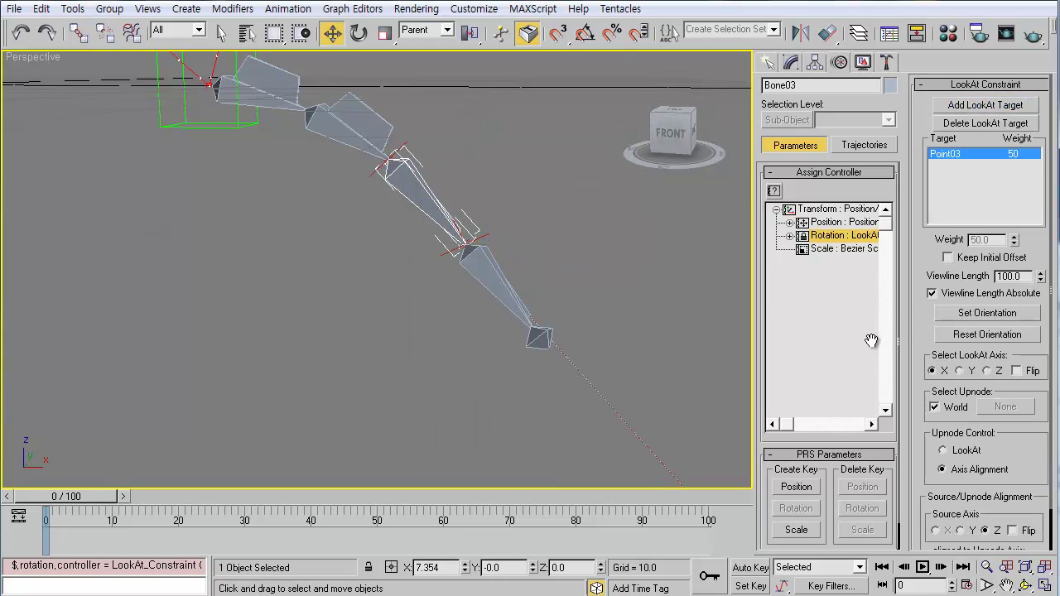
Turn off Viewline Length Absolute for Bone03's LookAt Constraint and replace the World upnode with Bone02.
{"action": "left_click", "coordinate": [932, 294]}
{"action": "left_click", "coordinate": [935, 407]}
{"action": "left_click", "coordinate": [1005, 407]}
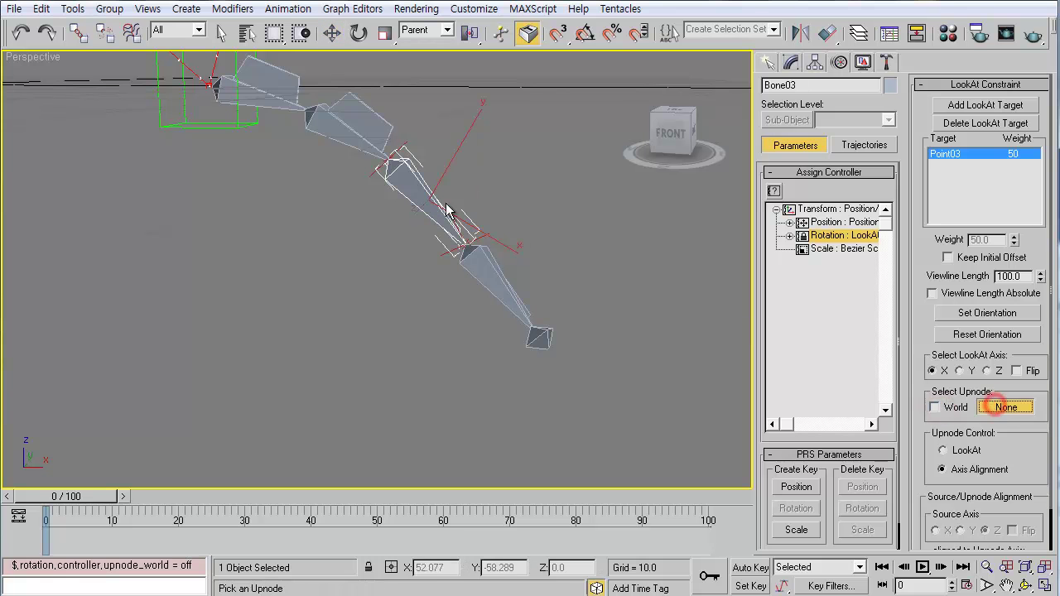
{"action": "left_click", "coordinate": [373, 126]}
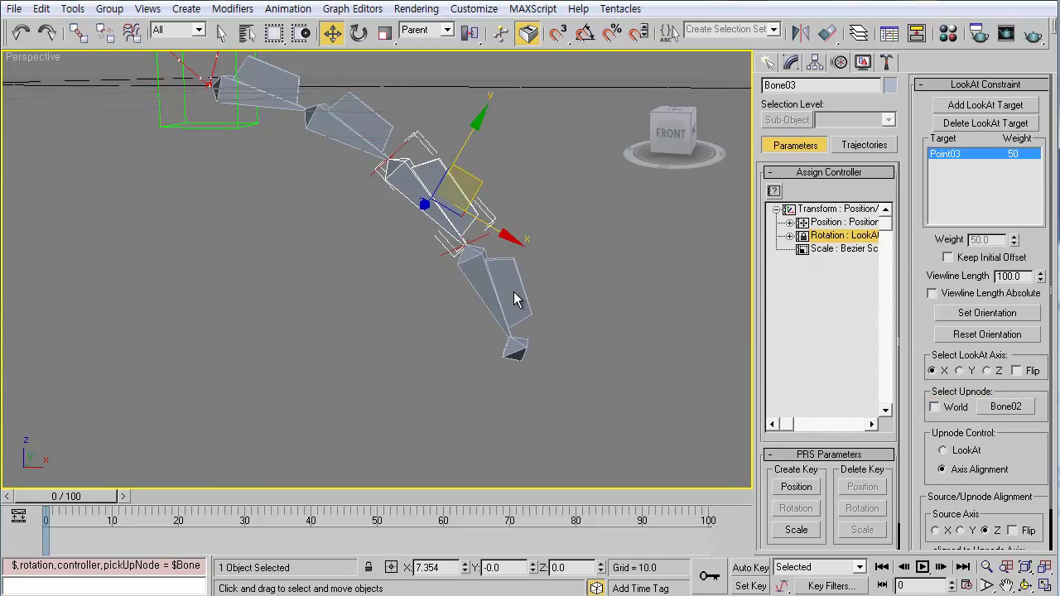
Clone Point03 as a single copy beside the chain's end and link the new helper to Bone03.
{"action": "middle_click_drag", "start_coordinate": [469, 269], "coordinate": [489, 240]}
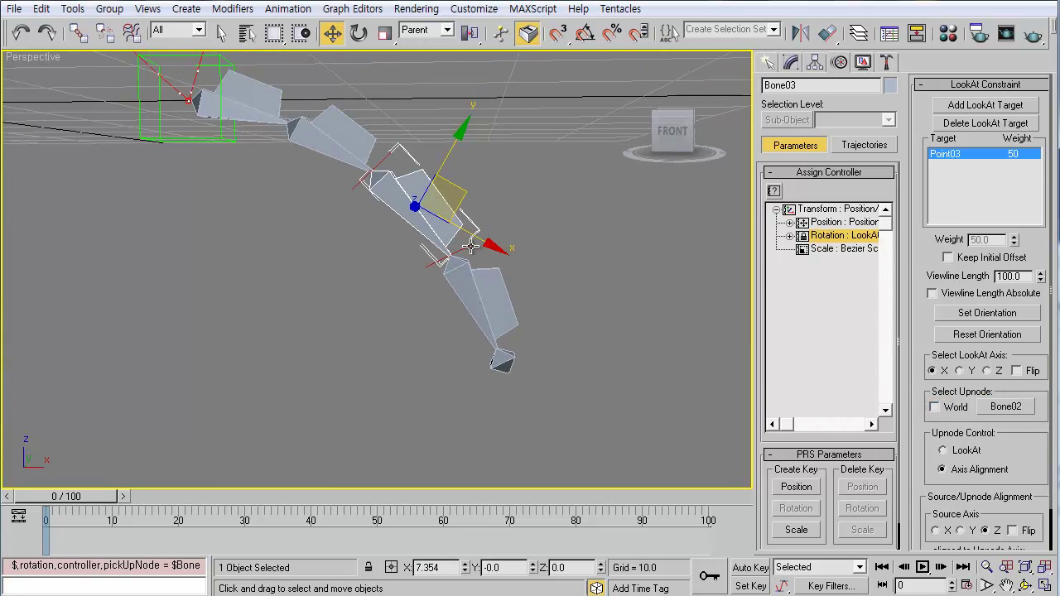
{"action": "left_click", "coordinate": [491, 240]}
{"action": "left_click_drag", "start_coordinate": [492, 240], "coordinate": [617, 335], "text": "shift"}
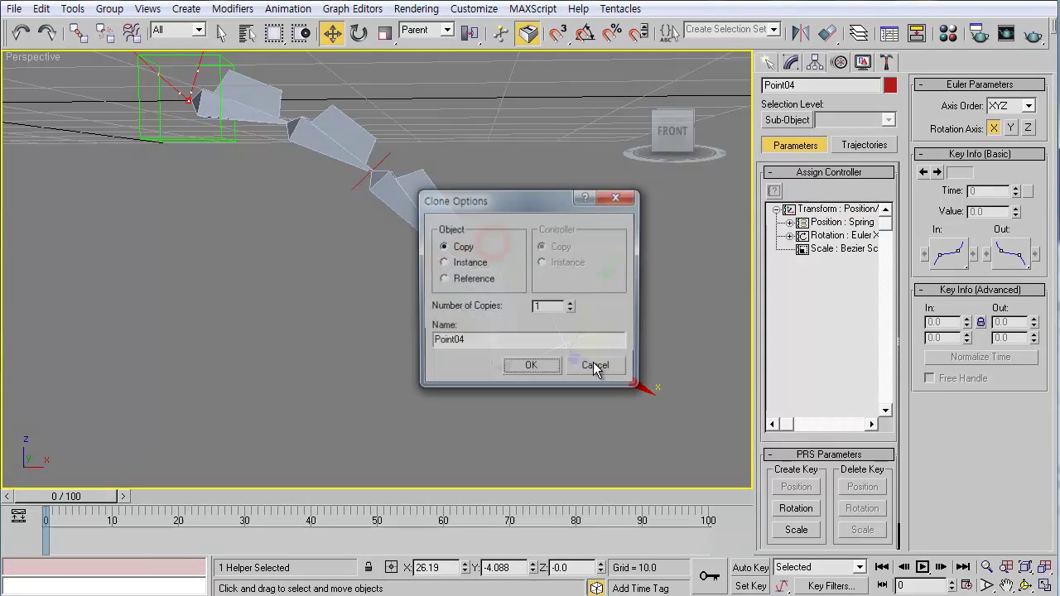
{"action": "left_click", "coordinate": [541, 365]}
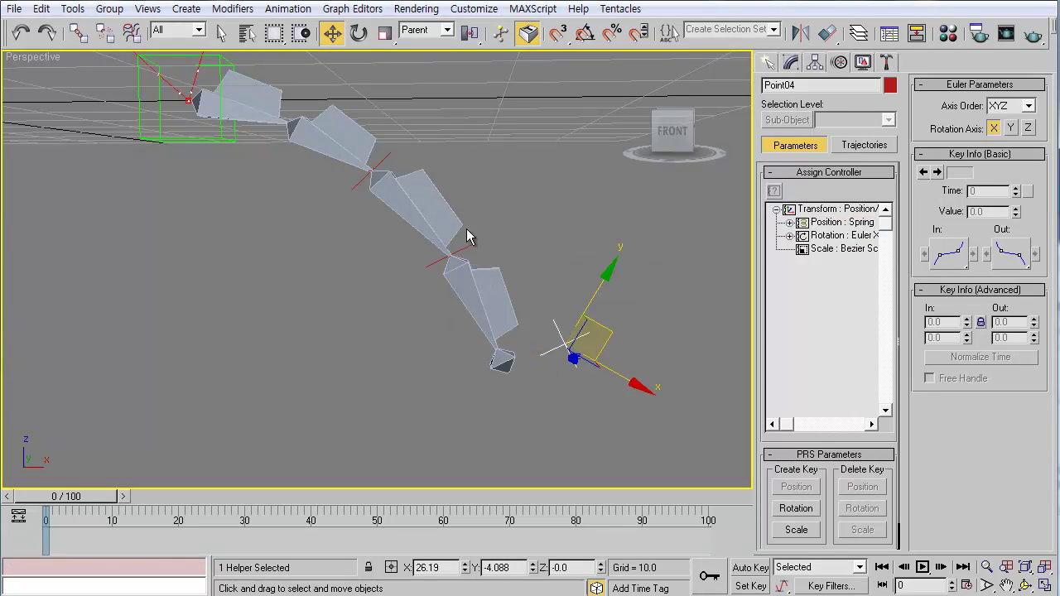
{"action": "key", "text": "l"}
{"action": "left_click_drag", "start_coordinate": [570, 349], "coordinate": [448, 220]}
Align Point04 to Bone05, matching position pivot to pivot and orientation on all three axes.
{"action": "middle_click_drag", "start_coordinate": [513, 317], "coordinate": [493, 257]}
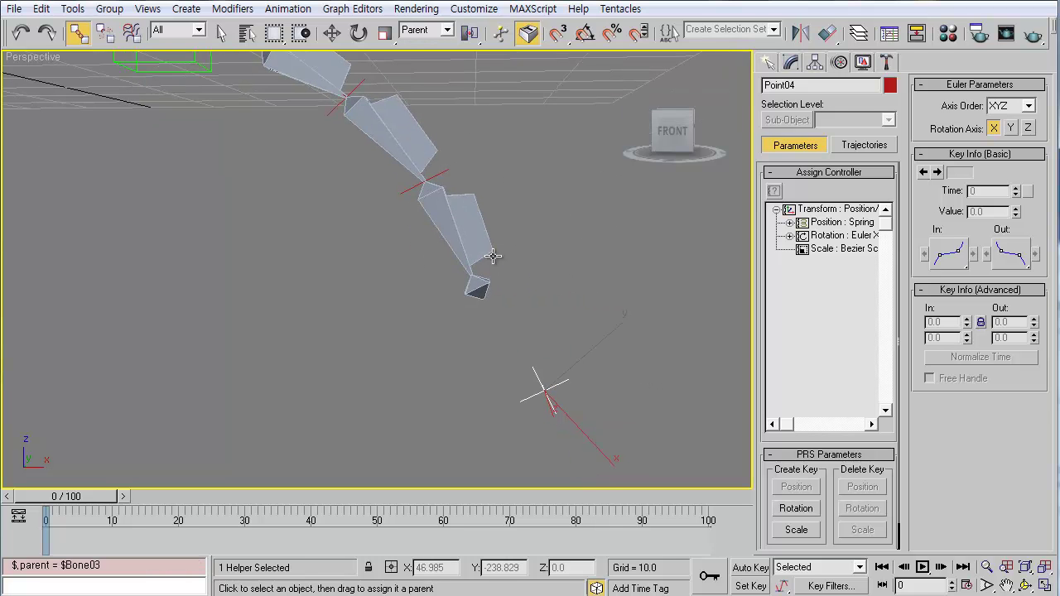
{"action": "key", "text": "alt+a"}
{"action": "left_click", "coordinate": [474, 292]}
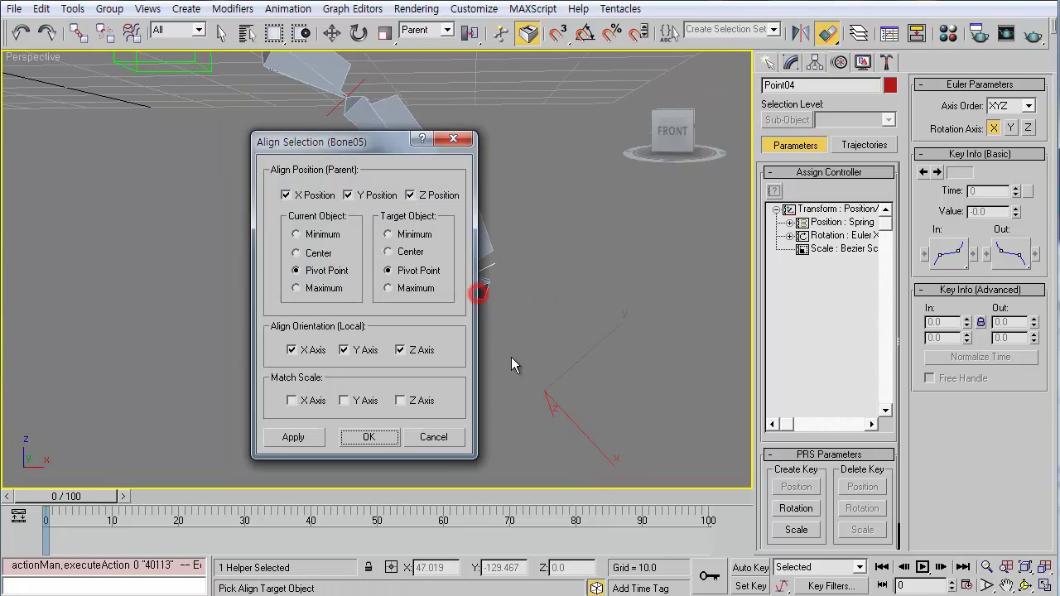
{"action": "left_click", "coordinate": [381, 433]}
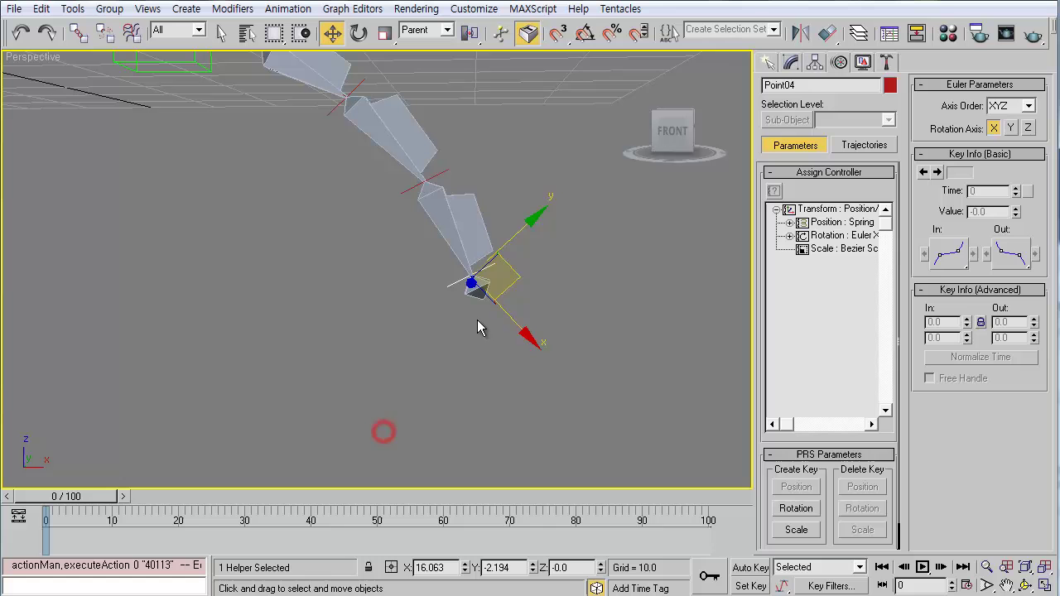
Assign a LookAt Constraint to Bone04's rotation and add Point04 as its target.
{"action": "left_click", "coordinate": [456, 231]}
{"action": "left_click", "coordinate": [832, 235]}
{"action": "left_click", "coordinate": [774, 190]}
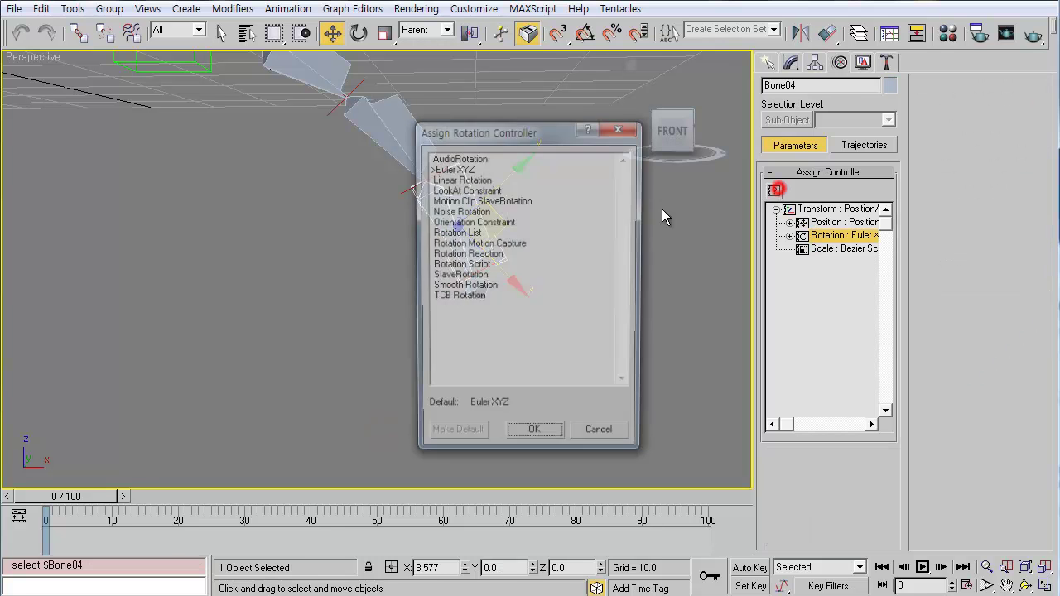
{"action": "double_click", "coordinate": [466, 189]}
{"action": "left_click", "coordinate": [963, 110]}
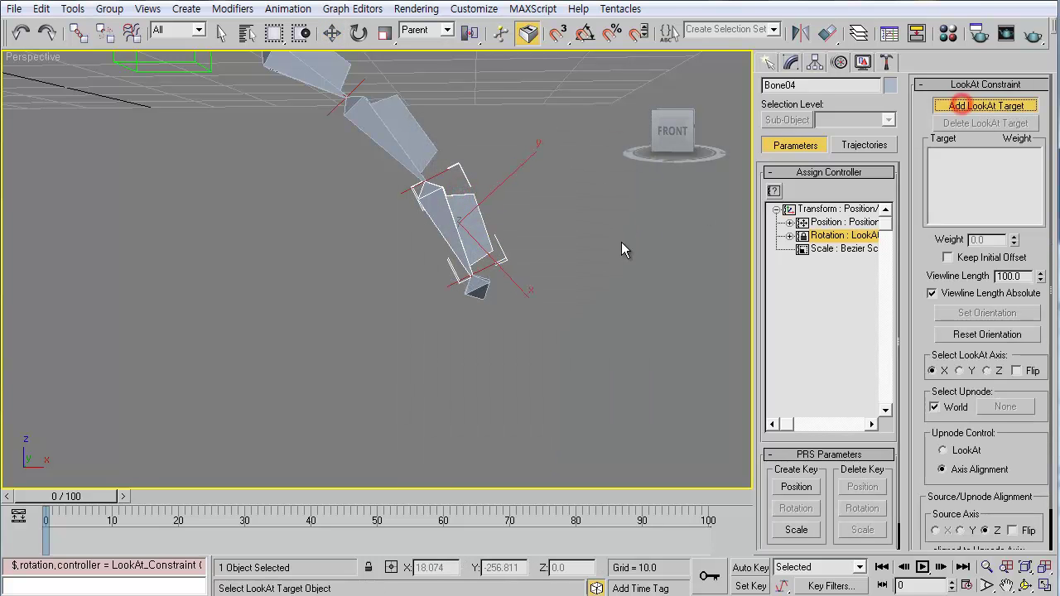
{"action": "left_click", "coordinate": [496, 277]}
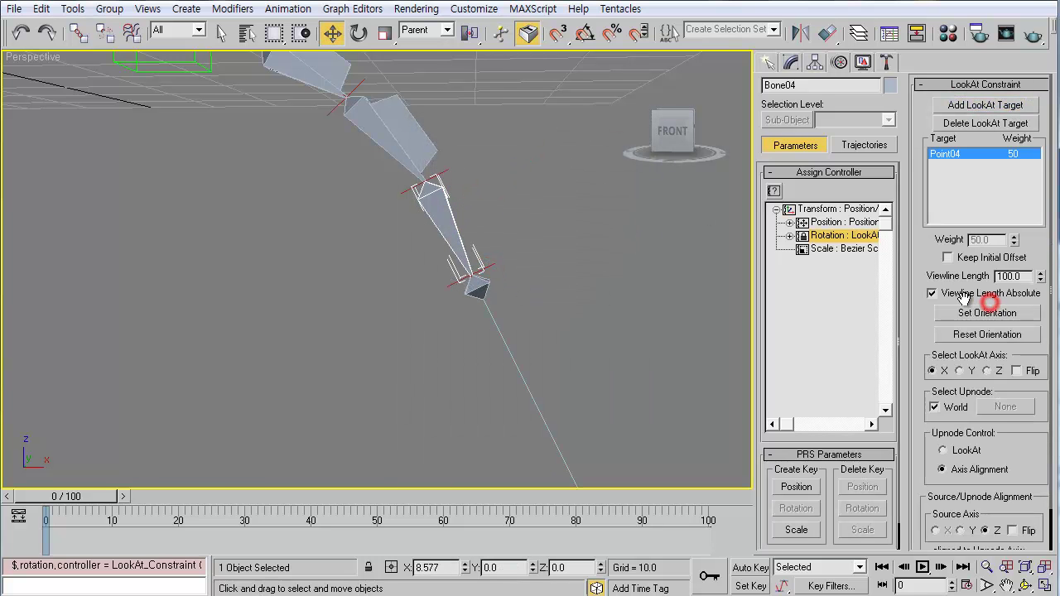
Turn off Viewline Length Absolute for Bone04's LookAt Constraint and replace the World upnode with Bone03.
{"action": "left_click", "coordinate": [933, 294]}
{"action": "left_click", "coordinate": [936, 407]}
{"action": "left_click", "coordinate": [1005, 407]}
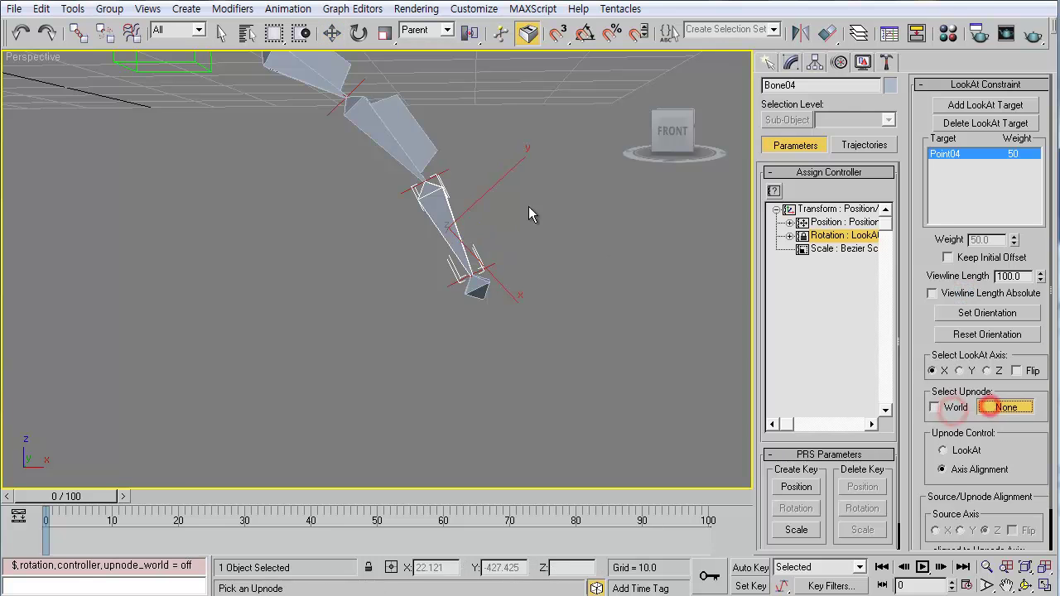
{"action": "left_click", "coordinate": [431, 144]}
{"action": "middle_click_drag", "start_coordinate": [552, 260], "coordinate": [445, 319], "text": "alt"}
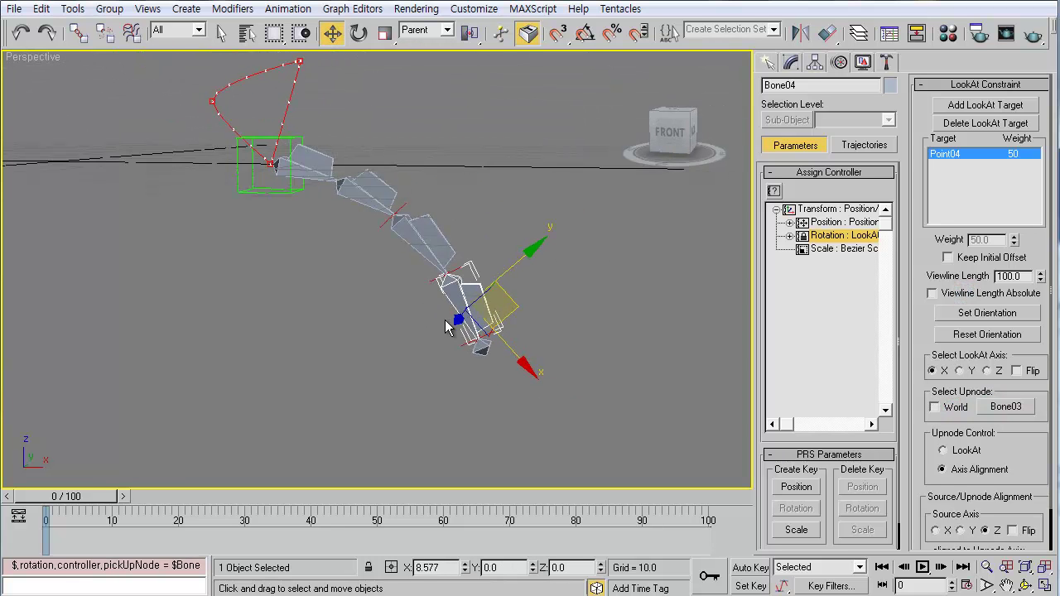
Select Bone05 at the chain's tip and save the scene as stest in the scenes folder.
{"action": "left_click", "coordinate": [481, 346]}
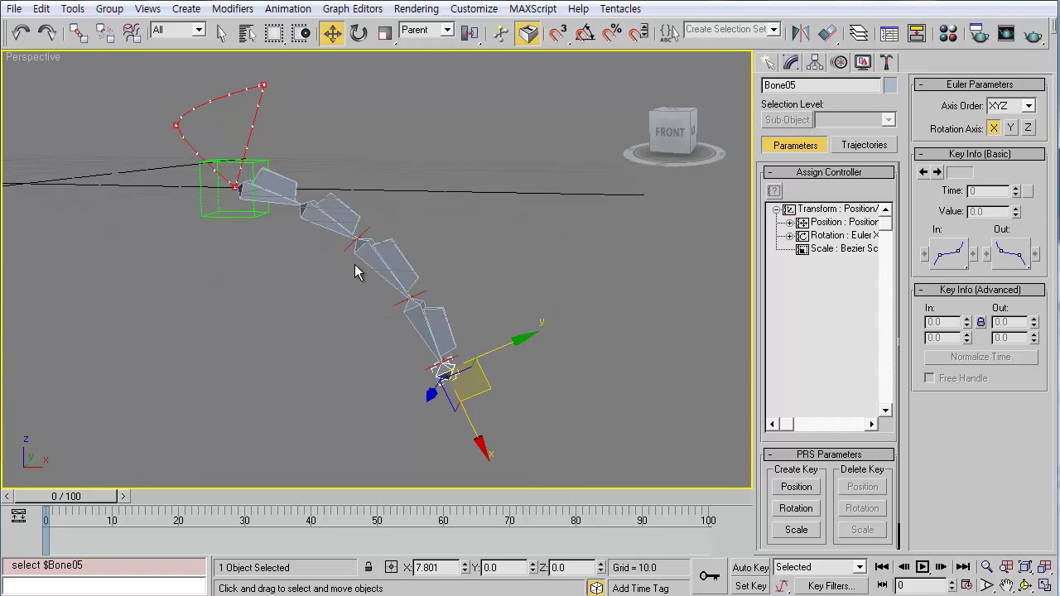
{"action": "key", "text": "ctrl+s"}
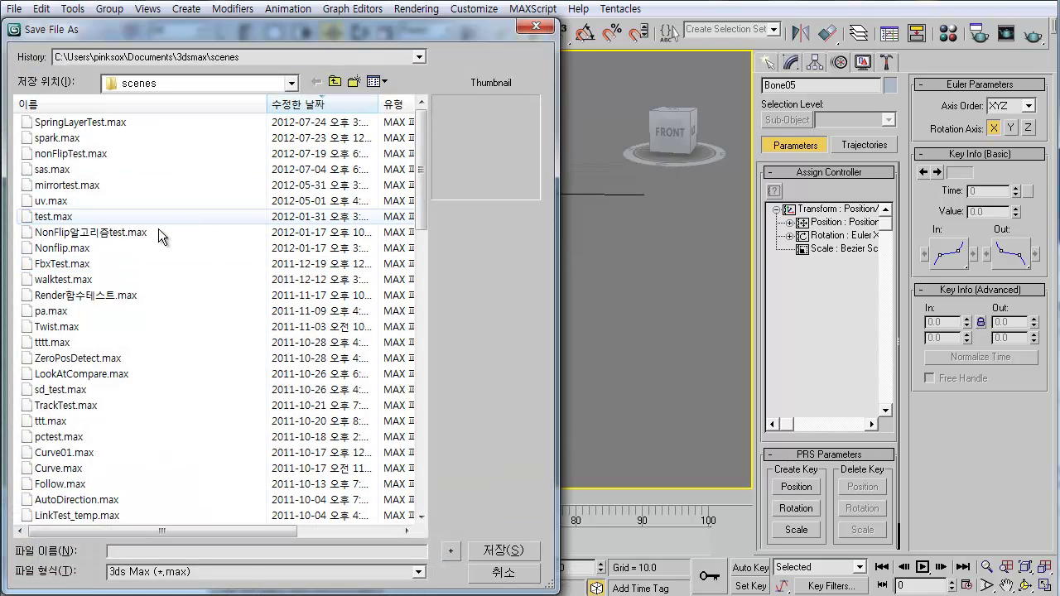
{"action": "type", "text": "test"}
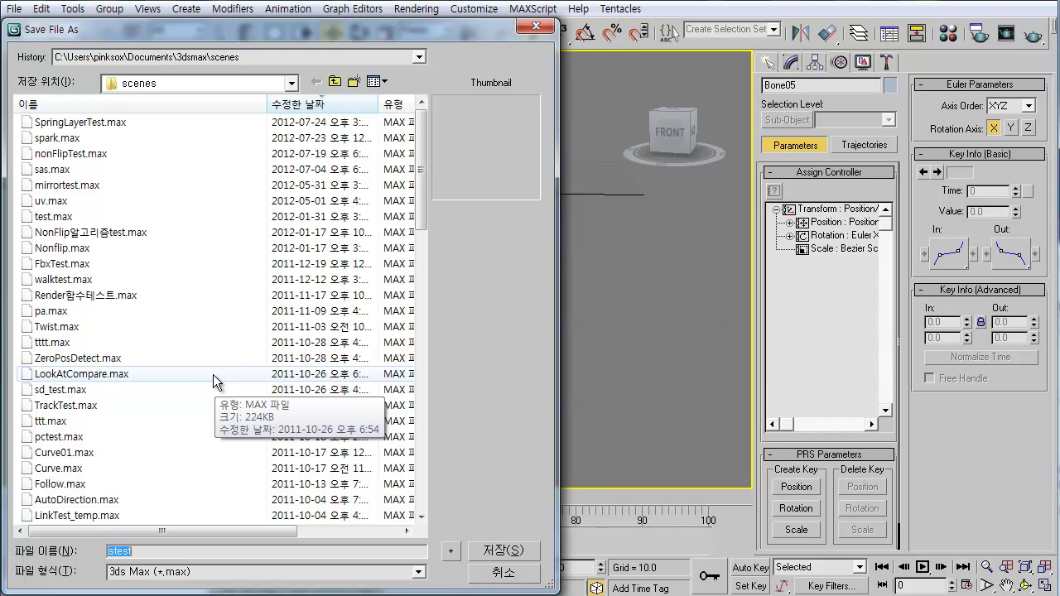
{"action": "key", "text": "Return"}
Try animating Bone01 with Auto Key on, rotating it about -43.77 degrees around Z at frame 38.
{"action": "left_click_drag", "start_coordinate": [84, 496], "coordinate": [323, 503]}
{"action": "key", "text": "w"}
{"action": "left_click", "coordinate": [282, 197]}
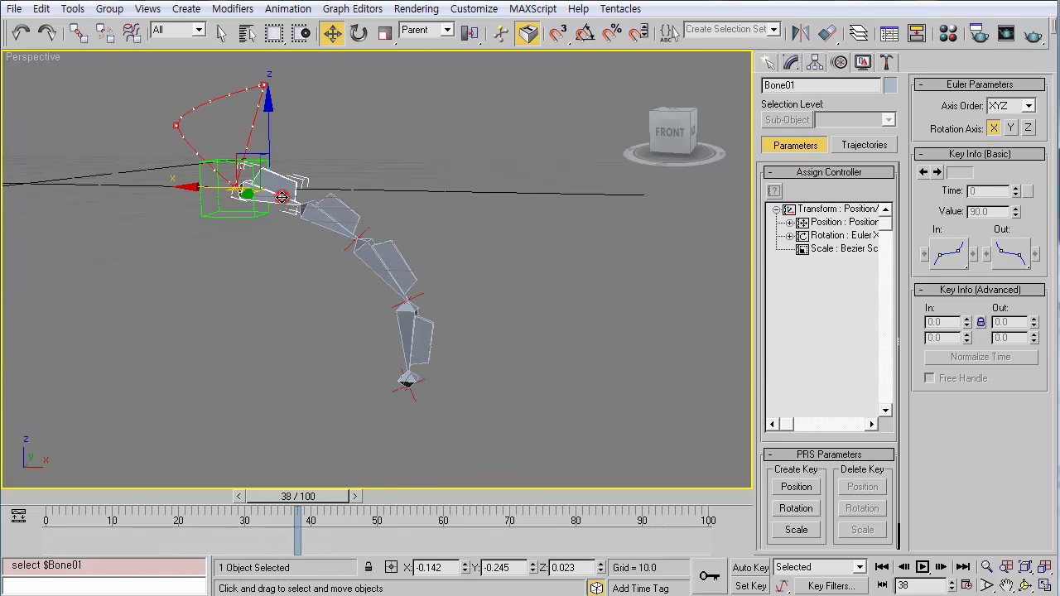
{"action": "middle_click_drag", "start_coordinate": [334, 265], "coordinate": [353, 284]}
{"action": "key", "text": "e"}
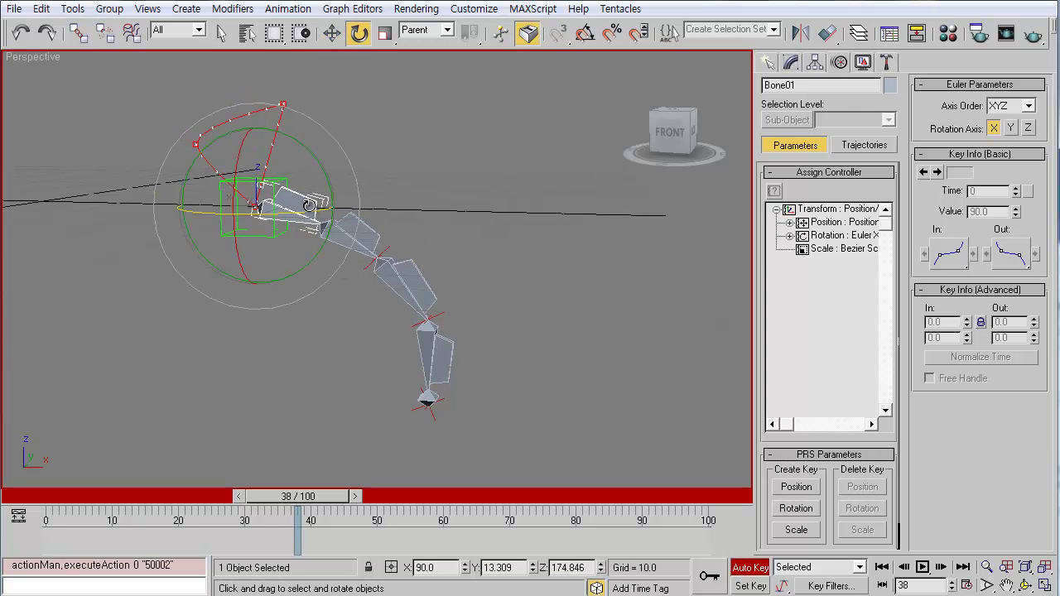
{"action": "left_click_drag", "start_coordinate": [307, 207], "coordinate": [313, 408]}
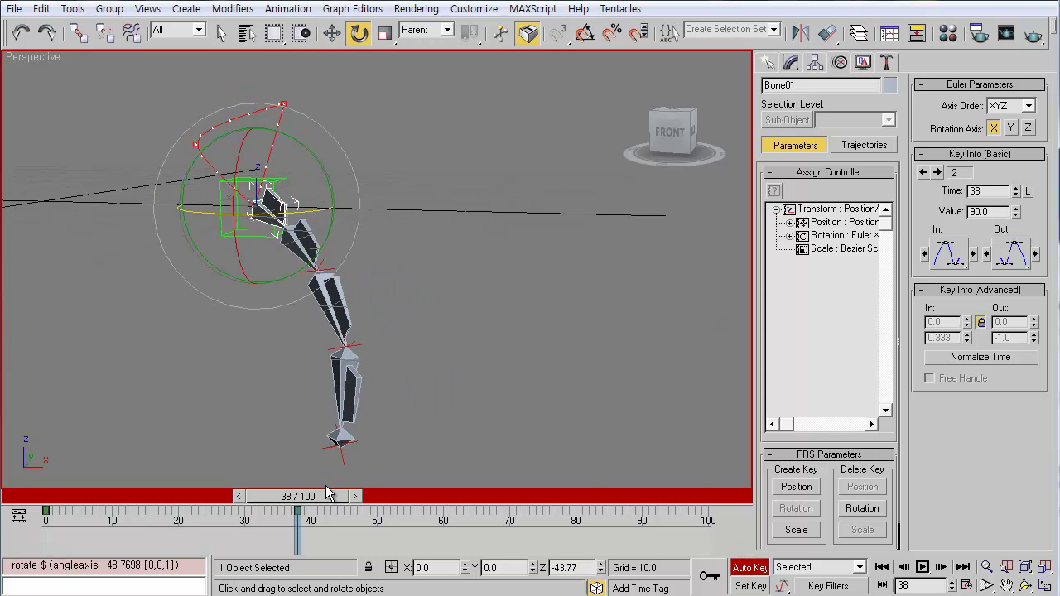
Scrub through the animation and examine from several angles how the spring-driven bone chain swings.
{"action": "left_click_drag", "start_coordinate": [325, 487], "coordinate": [52, 468]}
{"action": "key", "text": "e"}
{"action": "middle_click_drag", "start_coordinate": [429, 384], "coordinate": [442, 357], "text": "alt"}
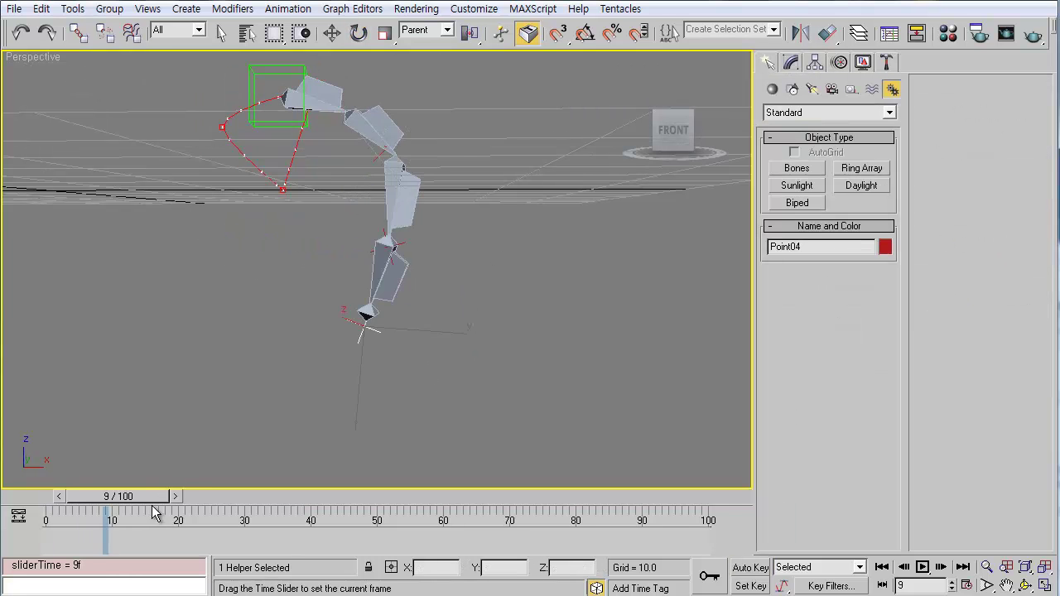
{"action": "left_click_drag", "start_coordinate": [148, 512], "coordinate": [571, 540]}
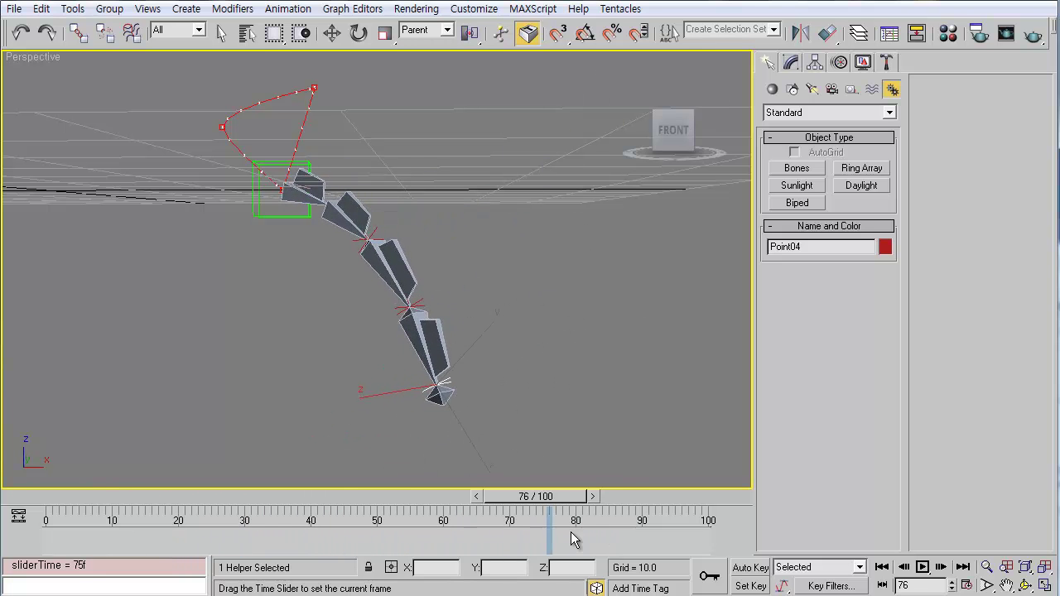
{"action": "middle_click_drag", "start_coordinate": [343, 414], "coordinate": [444, 336], "text": "alt"}
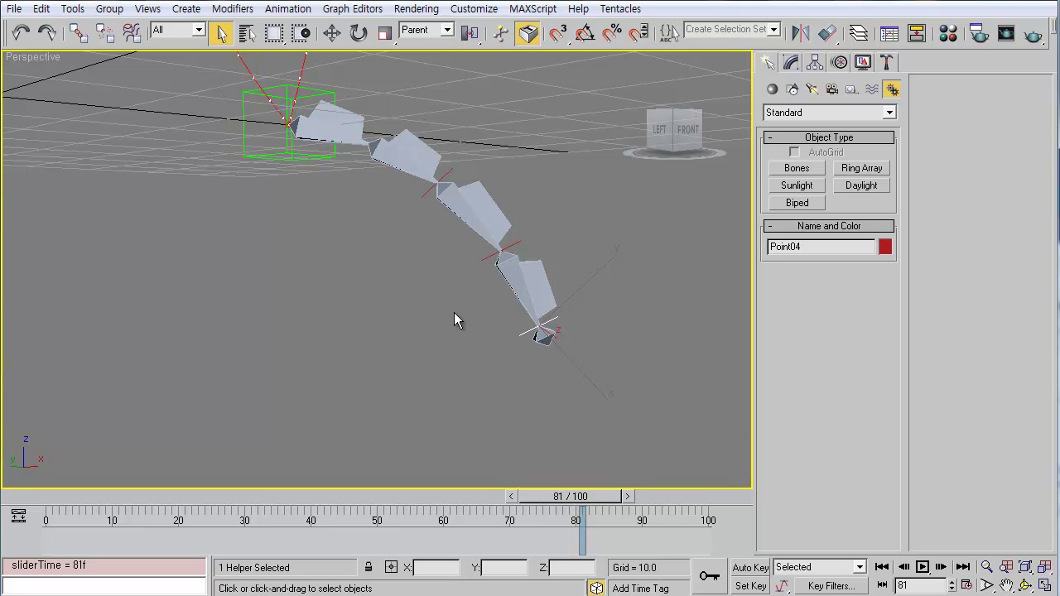
Pick through the Point helpers along the chain and display Point04's assigned motion controllers.
{"action": "left_click", "coordinate": [448, 170]}
{"action": "left_click", "coordinate": [517, 241]}
{"action": "left_click", "coordinate": [561, 325]}
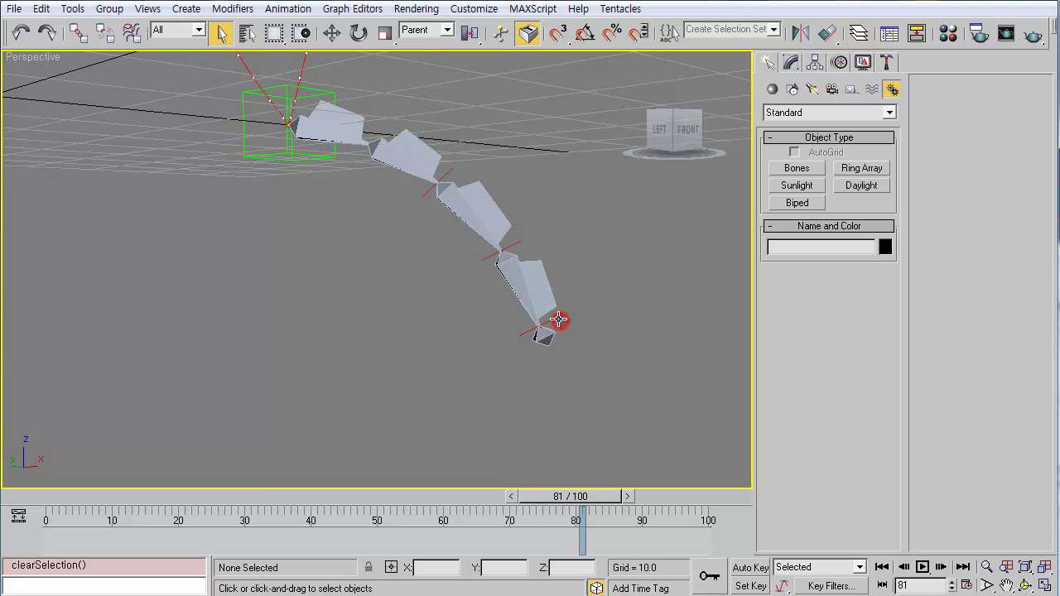
{"action": "left_click", "coordinate": [561, 326]}
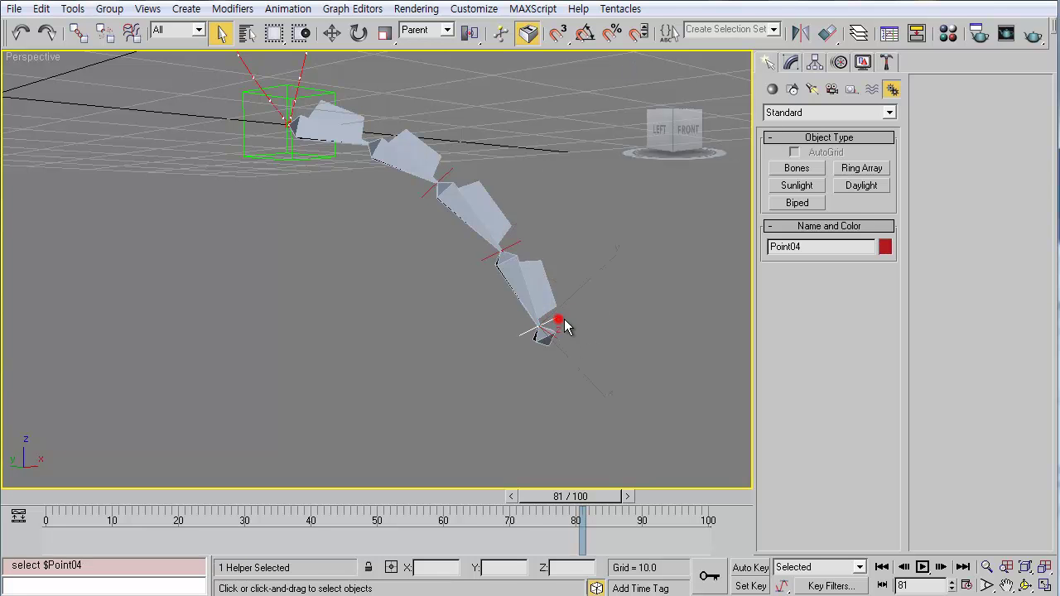
{"action": "left_click", "coordinate": [840, 63]}
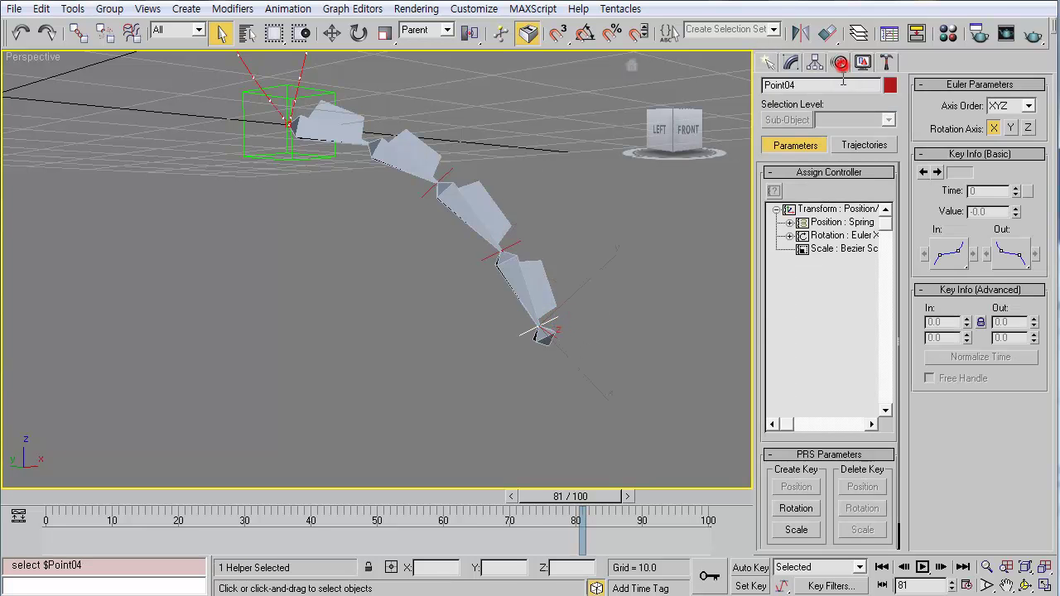
Expand Point04's Euler rotation and Spring position controllers and examine the Position XYZ controller nested inside Spring.
{"action": "left_click", "coordinate": [832, 236]}
{"action": "left_click", "coordinate": [790, 236]}
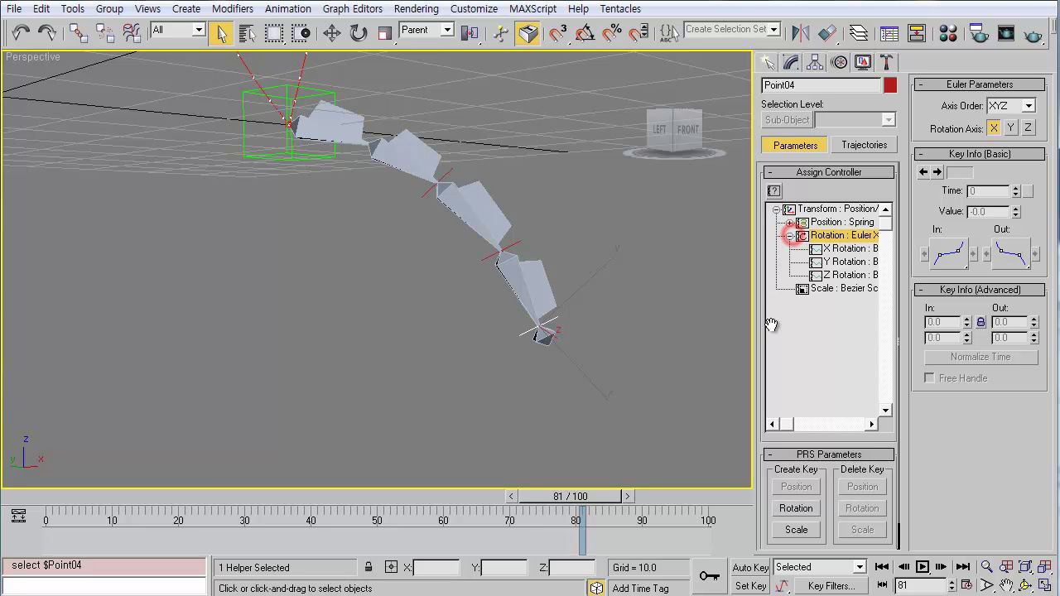
{"action": "left_click", "coordinate": [791, 224]}
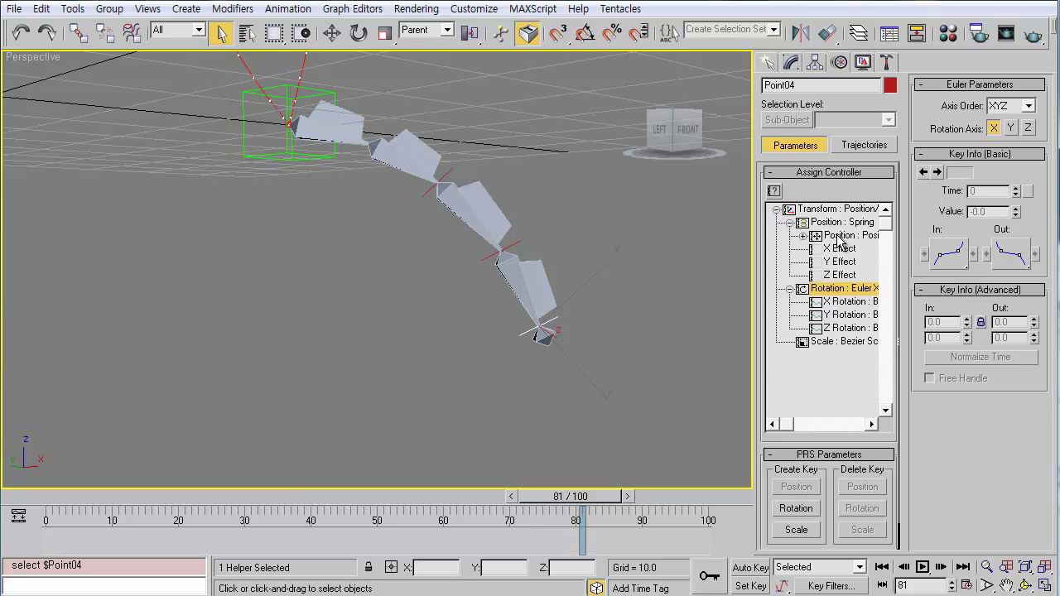
{"action": "left_click", "coordinate": [623, 329]}
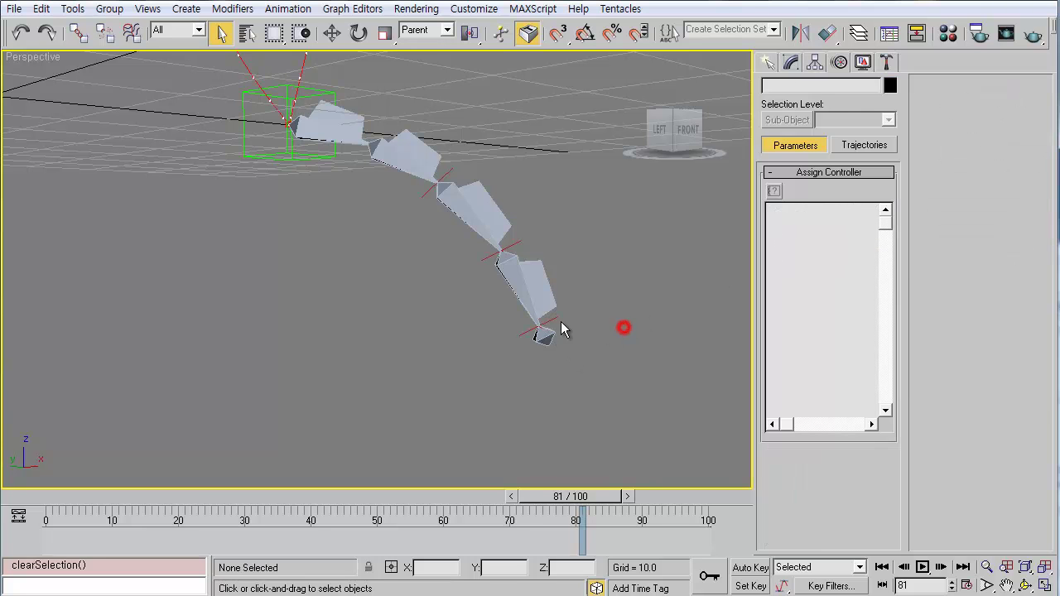
{"action": "left_click", "coordinate": [549, 323]}
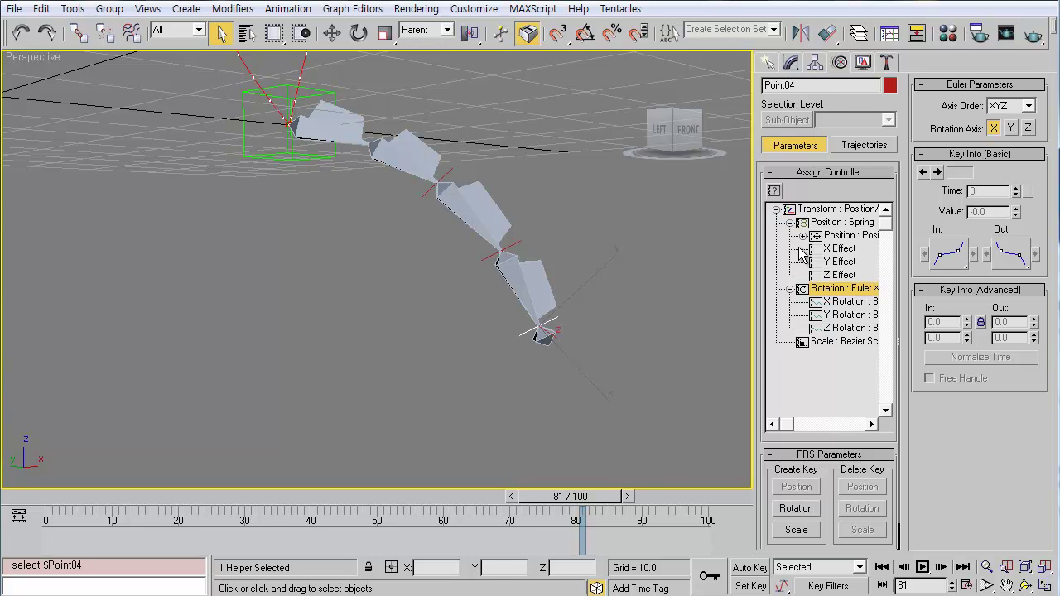
{"action": "left_click", "coordinate": [843, 237]}
Try animating Point01 with Auto Key on, moving it about -6.63 along its local Z axis at frame 28.
{"action": "left_click_drag", "start_coordinate": [599, 496], "coordinate": [305, 497]}
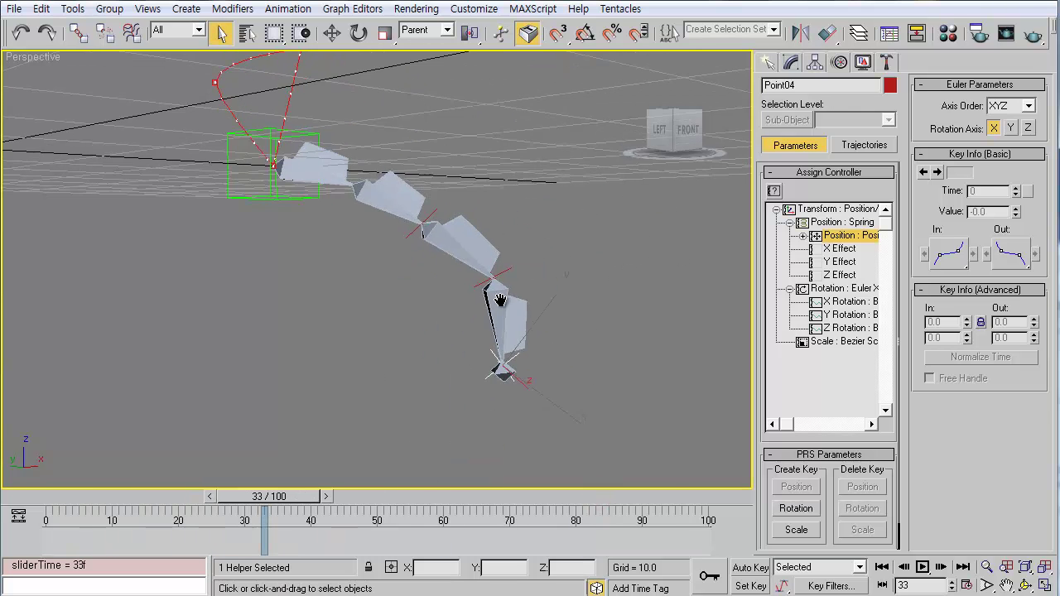
{"action": "middle_click_drag", "start_coordinate": [500, 300], "coordinate": [476, 291], "text": "alt"}
{"action": "left_click", "coordinate": [745, 570]}
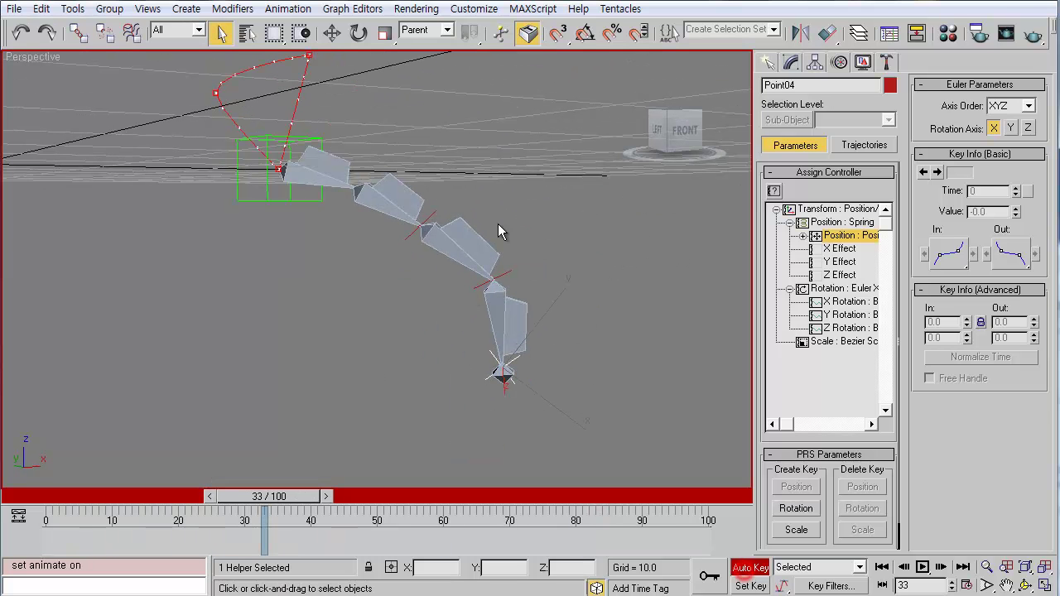
{"action": "left_click", "coordinate": [429, 217]}
{"action": "key", "text": "alt"}
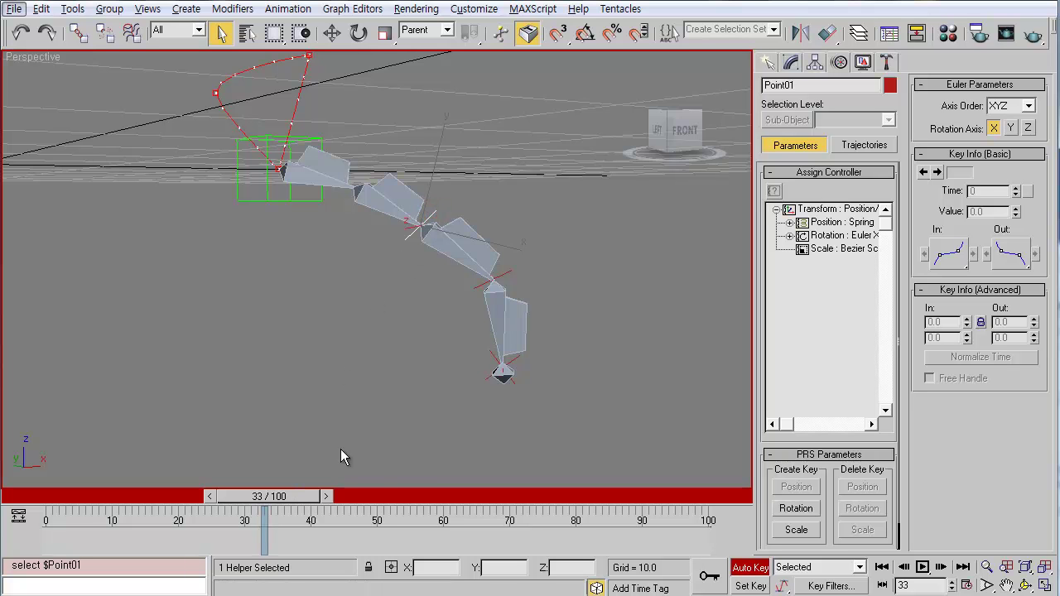
{"action": "middle_click_drag", "start_coordinate": [414, 348], "coordinate": [351, 406], "text": "alt"}
{"action": "left_click_drag", "start_coordinate": [303, 496], "coordinate": [240, 485]}
{"action": "middle_click_drag", "start_coordinate": [434, 316], "coordinate": [418, 244], "text": "alt"}
{"action": "key", "text": "w"}
{"action": "left_click_drag", "start_coordinate": [397, 209], "coordinate": [410, 296]}
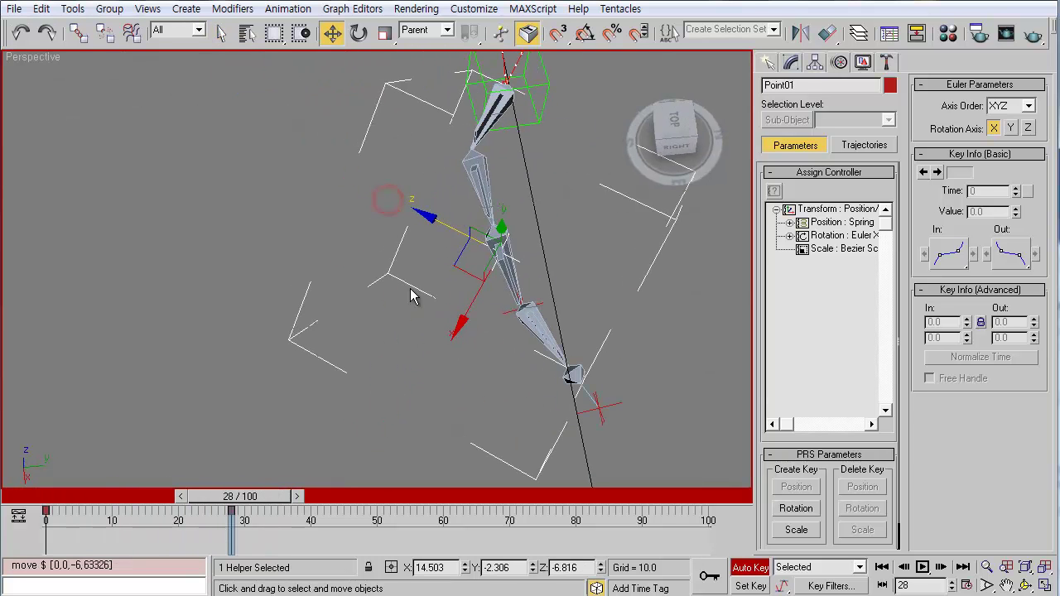
Try offsetting Point01 by about -0.72 in Y-side and 12.42 along Z at frame 42, and return to frame 0.
{"action": "left_click_drag", "start_coordinate": [280, 497], "coordinate": [367, 477]}
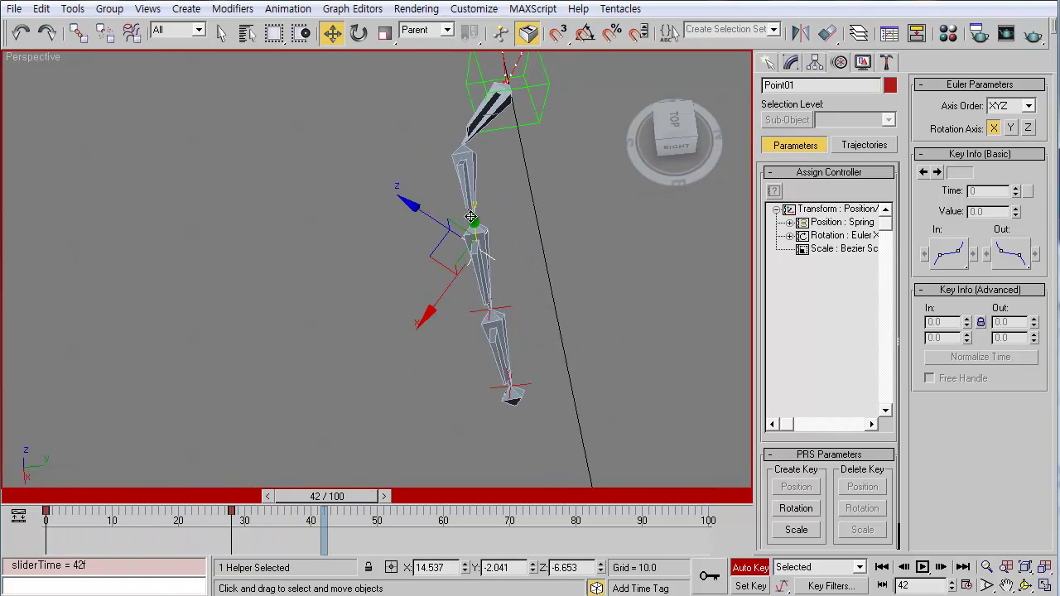
{"action": "left_click_drag", "start_coordinate": [435, 250], "coordinate": [341, 169]}
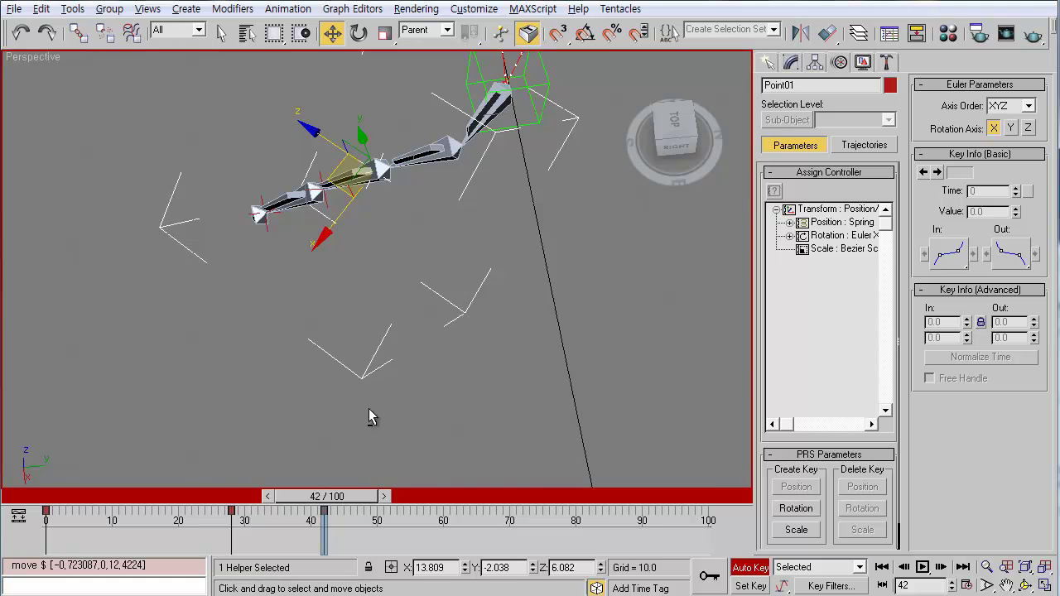
{"action": "left_click_drag", "start_coordinate": [342, 497], "coordinate": [58, 481]}
{"action": "key", "text": "w"}
{"action": "middle_click_drag", "start_coordinate": [572, 217], "coordinate": [470, 296]}
{"action": "left_click_drag", "start_coordinate": [104, 498], "coordinate": [47, 517]}
{"action": "key", "text": "w"}
{"action": "key", "text": "w"}
{"action": "mouse_move", "coordinate": [369, 353]}
{"action": "middle_mouse_down", "text": "alt"}
{"action": "mouse_move", "coordinate": [354, 304]}
{"action": "mouse_move", "coordinate": [331, 315]}
{"action": "mouse_move", "coordinate": [365, 338]}
{"action": "middle_mouse_up", "text": "alt"}
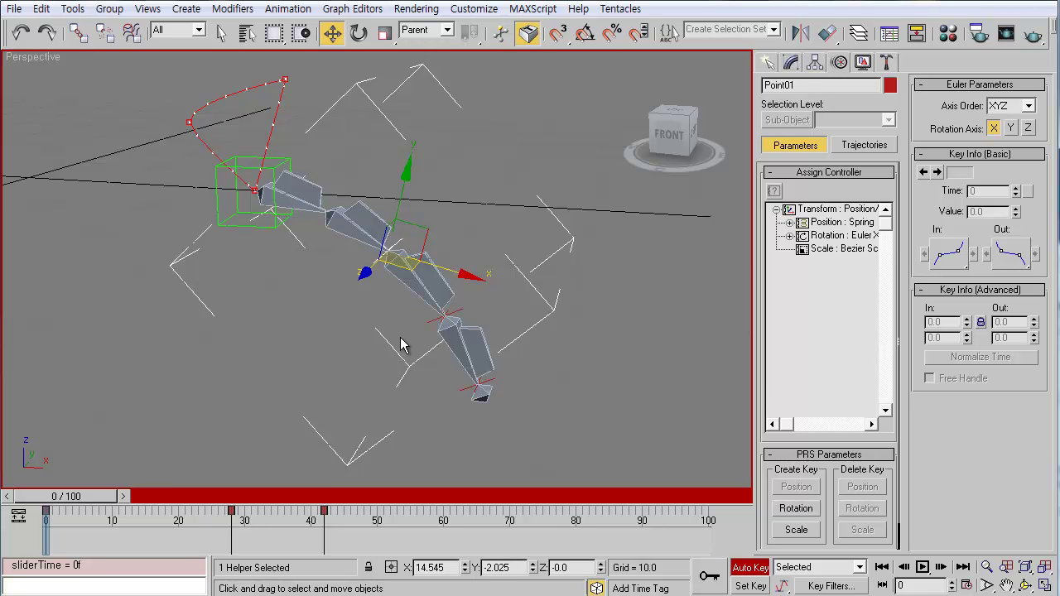
{"action": "middle_click_drag", "start_coordinate": [427, 340], "coordinate": [396, 335], "text": "alt"}
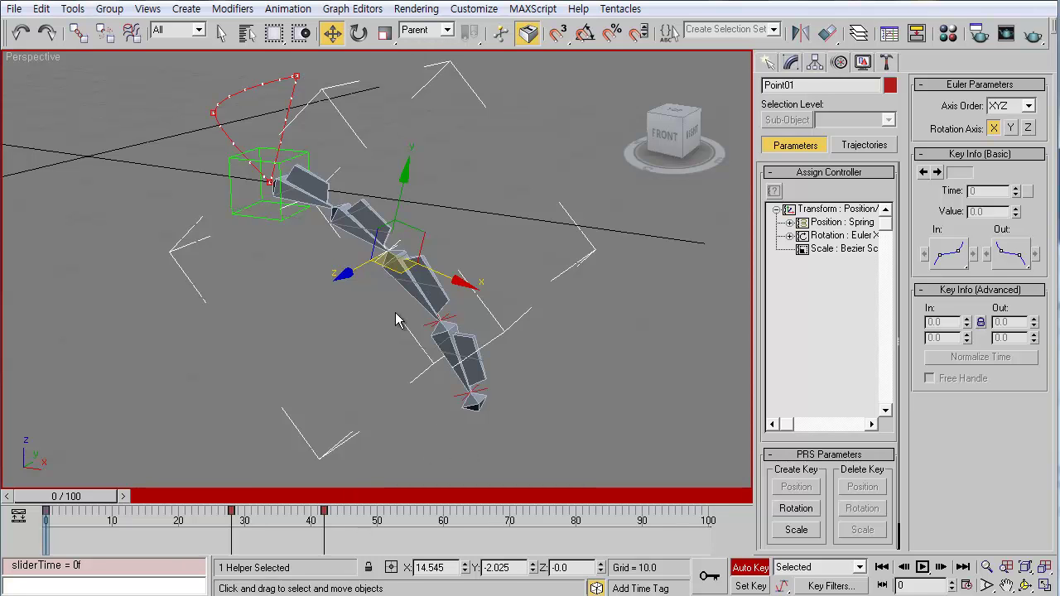
Expand Point01's Spring position controller and open its animation in an enlarged Dope Sheet set to edit keys.
{"action": "left_click", "coordinate": [516, 225]}
{"action": "left_click", "coordinate": [405, 250]}
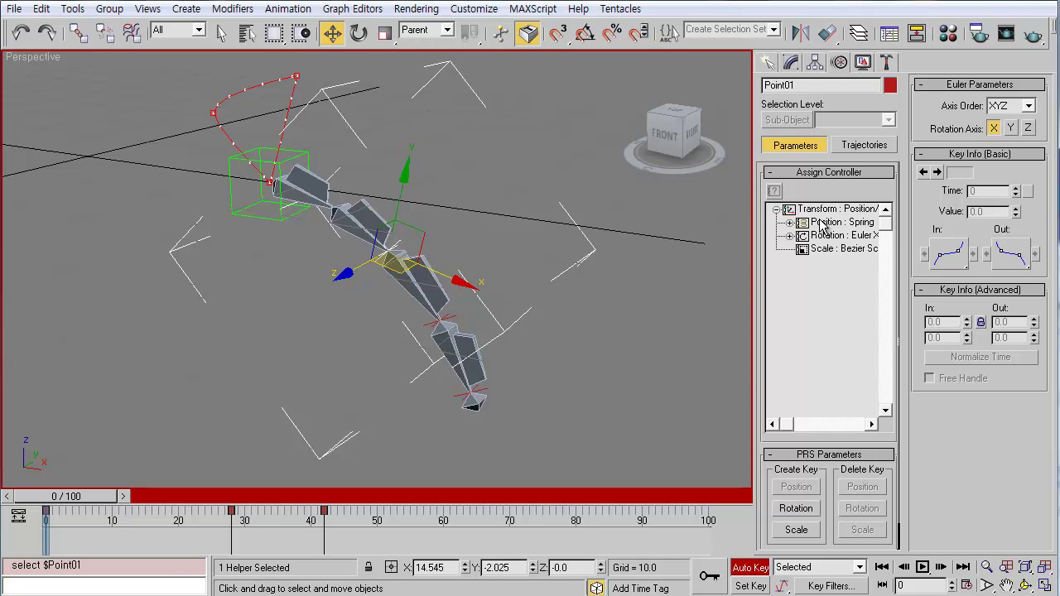
{"action": "left_click", "coordinate": [791, 222]}
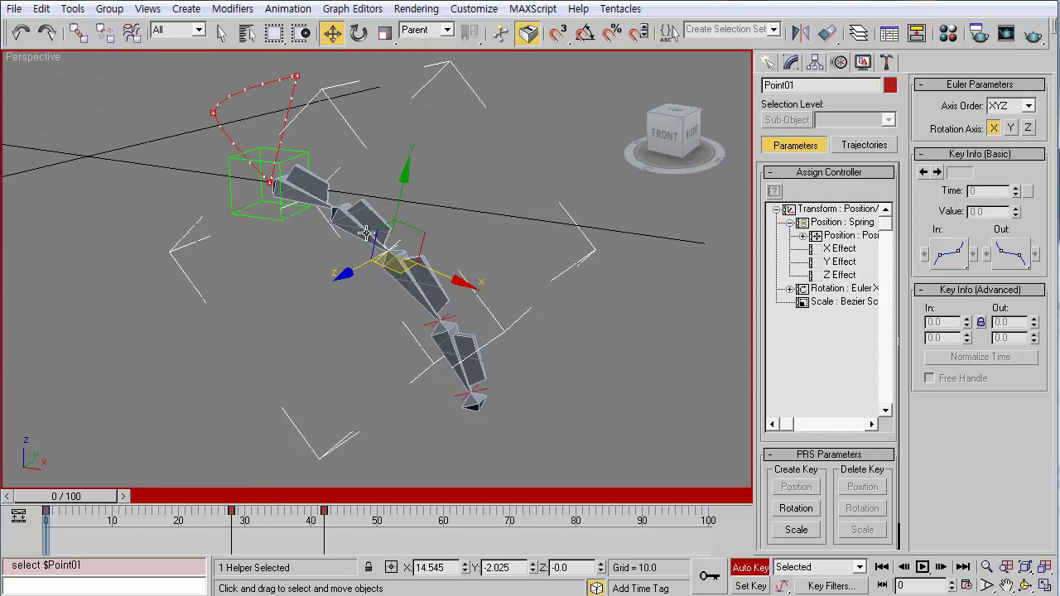
{"action": "right_click", "coordinate": [496, 240]}
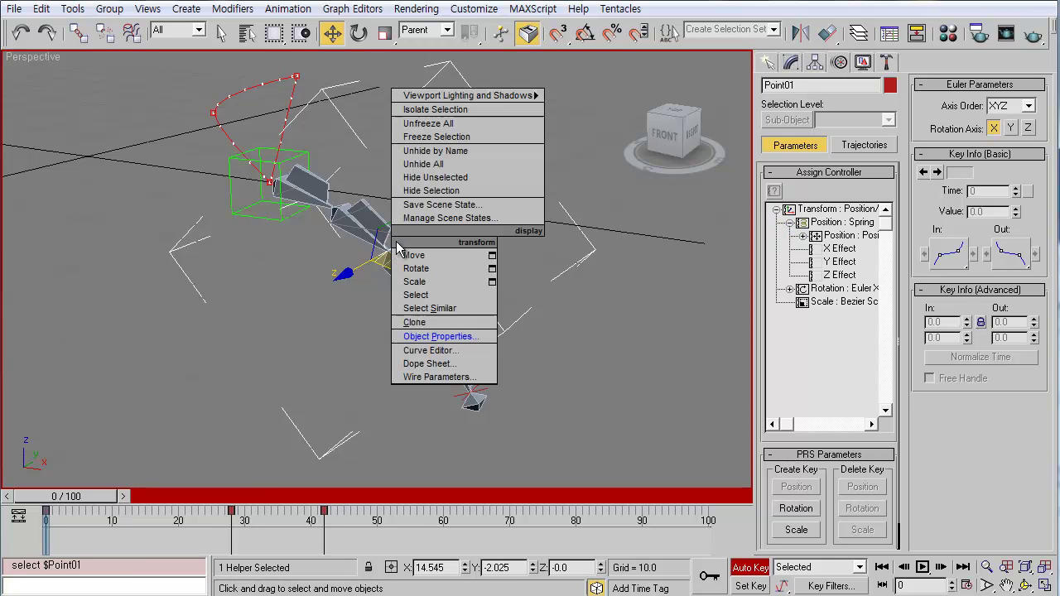
{"action": "left_click", "coordinate": [448, 363]}
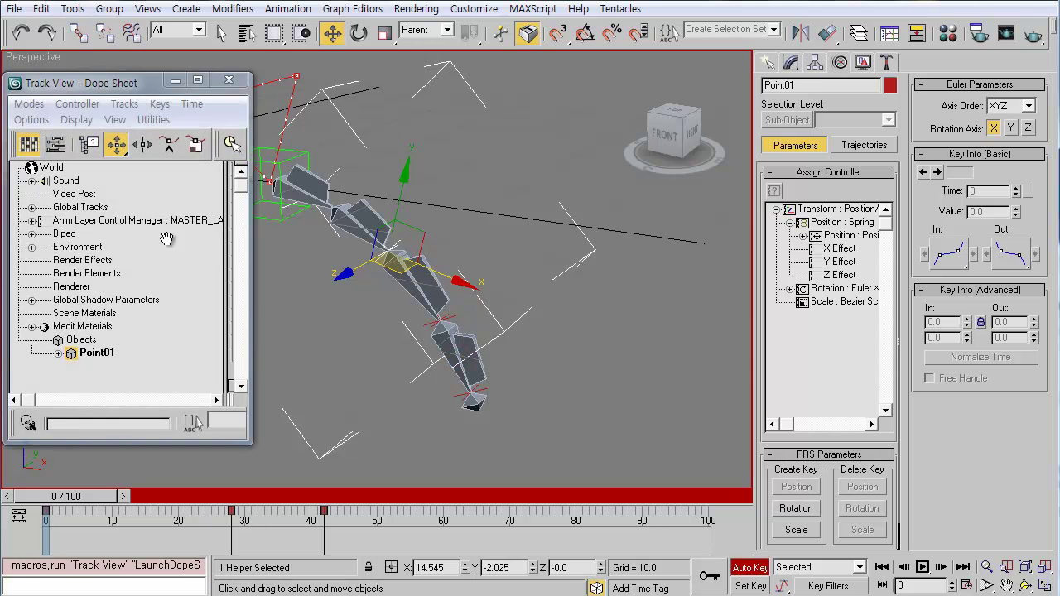
{"action": "left_click", "coordinate": [251, 332]}
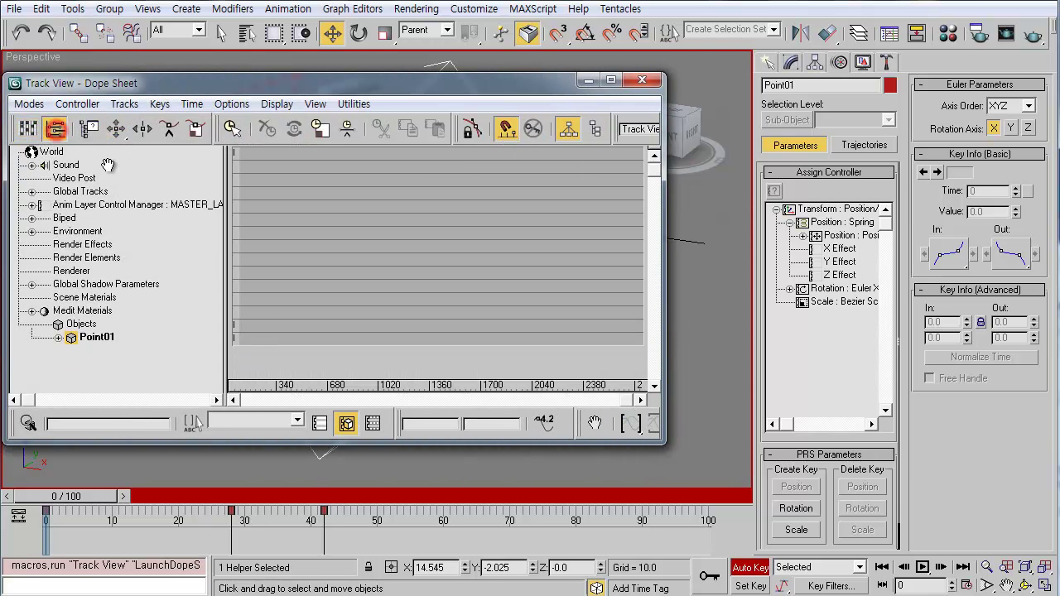
{"action": "left_click", "coordinate": [34, 104]}
{"action": "left_click", "coordinate": [64, 147]}
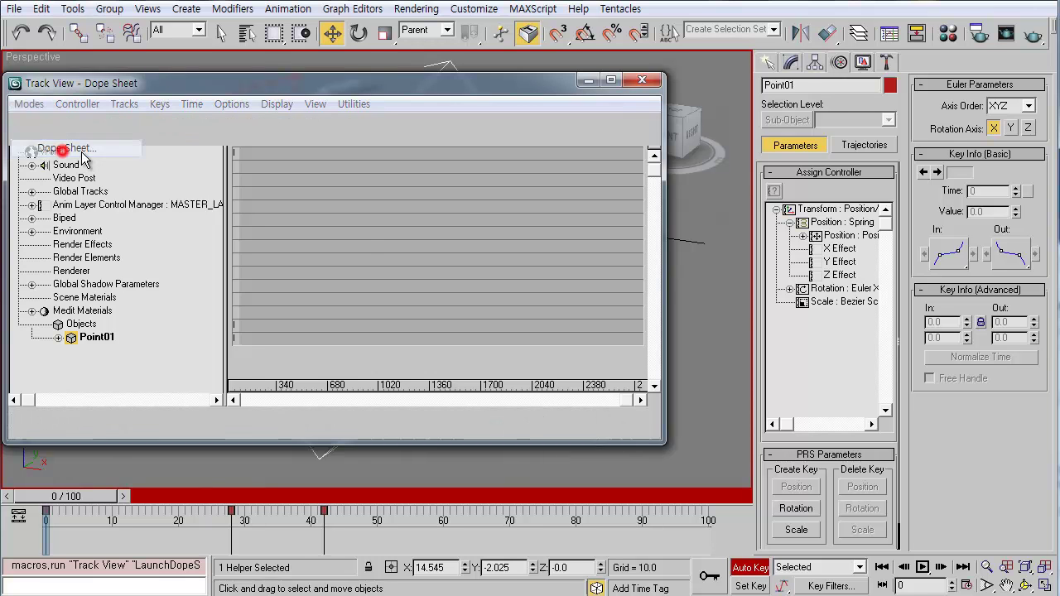
{"action": "left_click", "coordinate": [29, 131]}
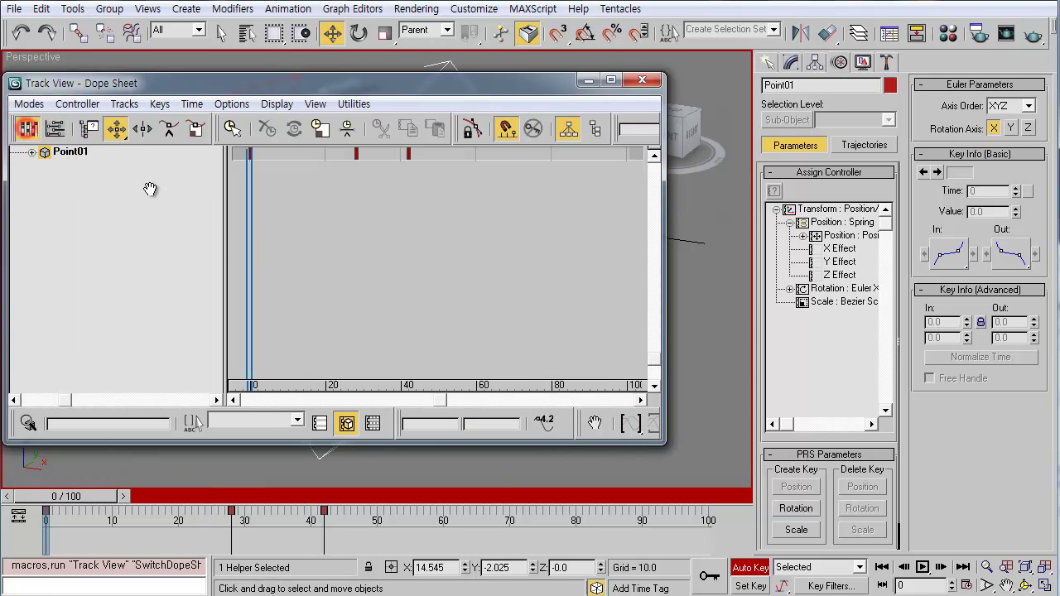
Examine Point01's X, Y and Z Position key tracks nested under its Spring controller and close the Dope Sheet.
{"action": "left_click", "coordinate": [34, 246]}
{"action": "left_click", "coordinate": [47, 258]}
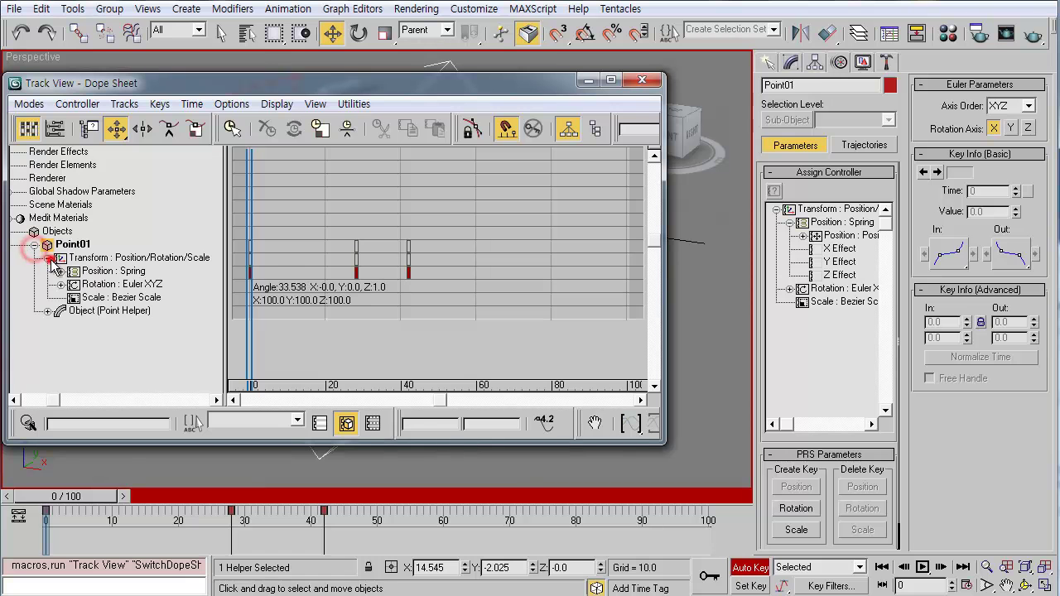
{"action": "left_click", "coordinate": [60, 271]}
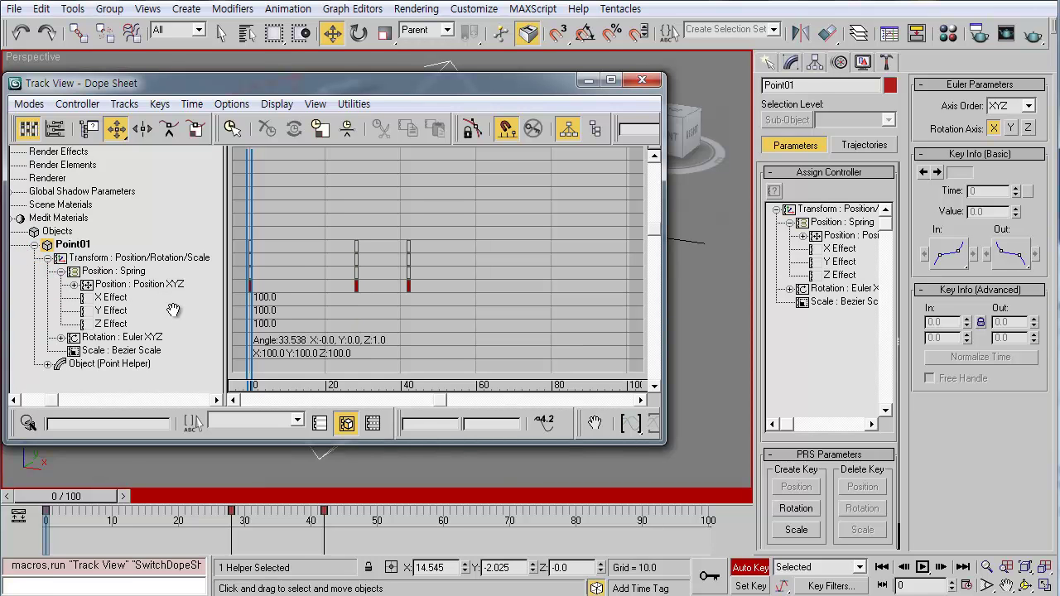
{"action": "left_click", "coordinate": [74, 285]}
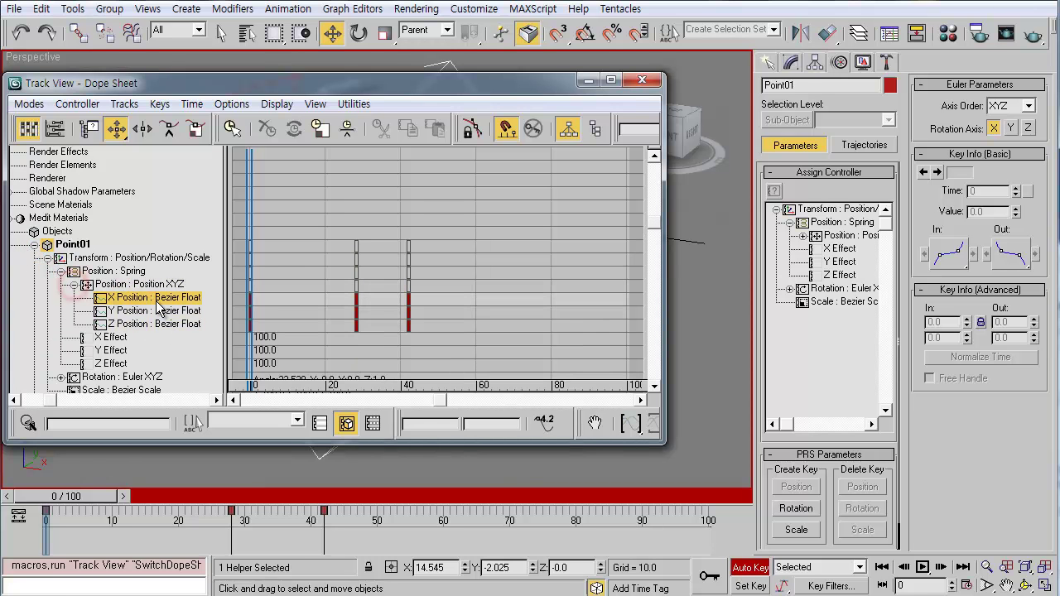
{"action": "left_click", "coordinate": [162, 321]}
{"action": "left_click", "coordinate": [157, 284]}
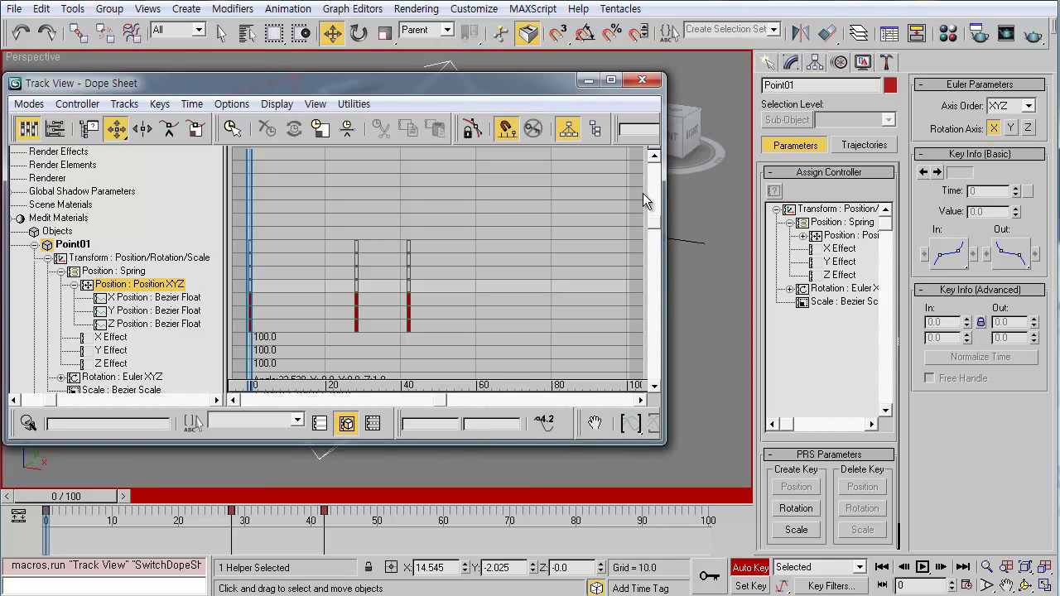
{"action": "left_click", "coordinate": [643, 80]}
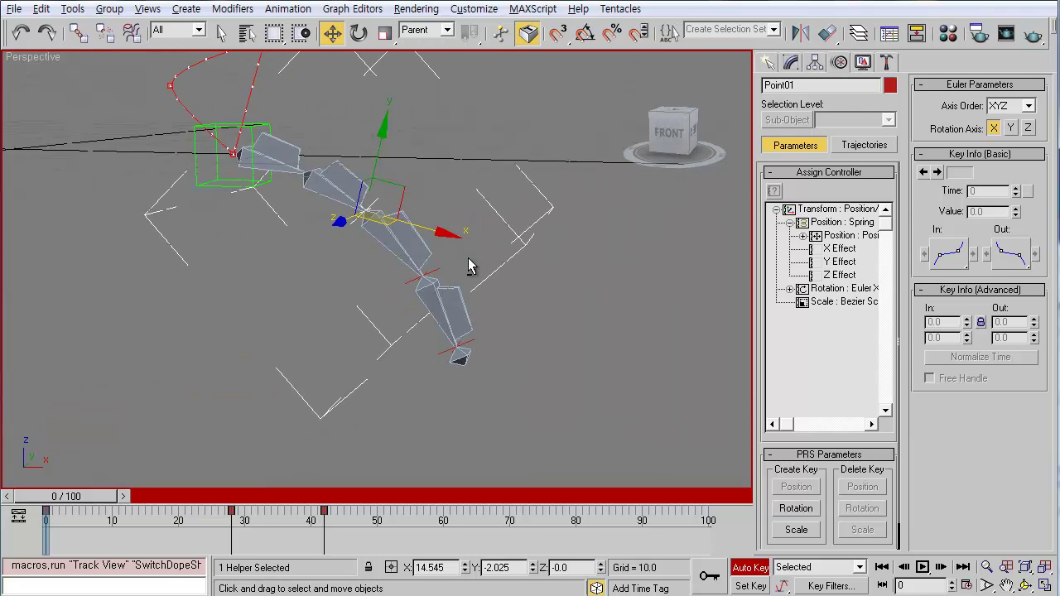
Delete all of Point01's animation keys at frames 0, 28 and 42.
{"action": "left_click", "coordinate": [499, 279]}
{"action": "left_click", "coordinate": [439, 278]}
{"action": "middle_click_drag", "start_coordinate": [439, 282], "coordinate": [469, 297], "text": "alt"}
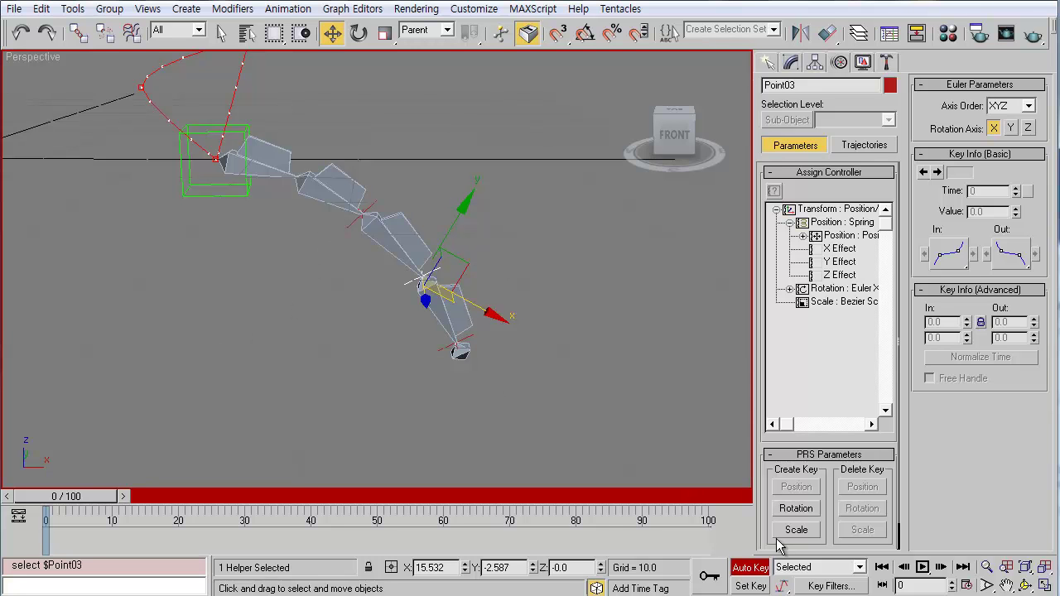
{"action": "left_click", "coordinate": [375, 209]}
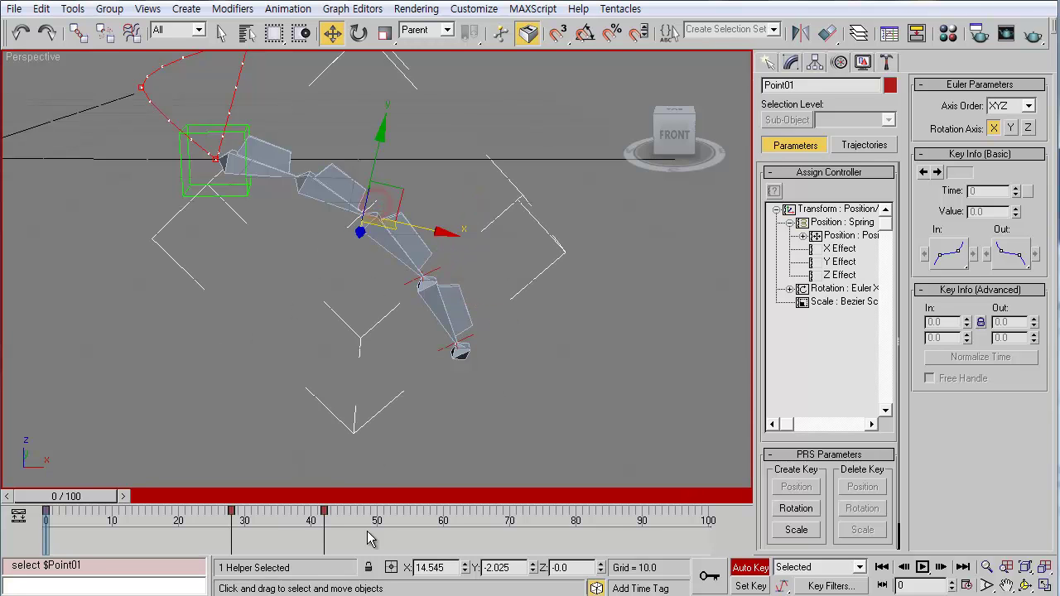
{"action": "key", "text": "Delete"}
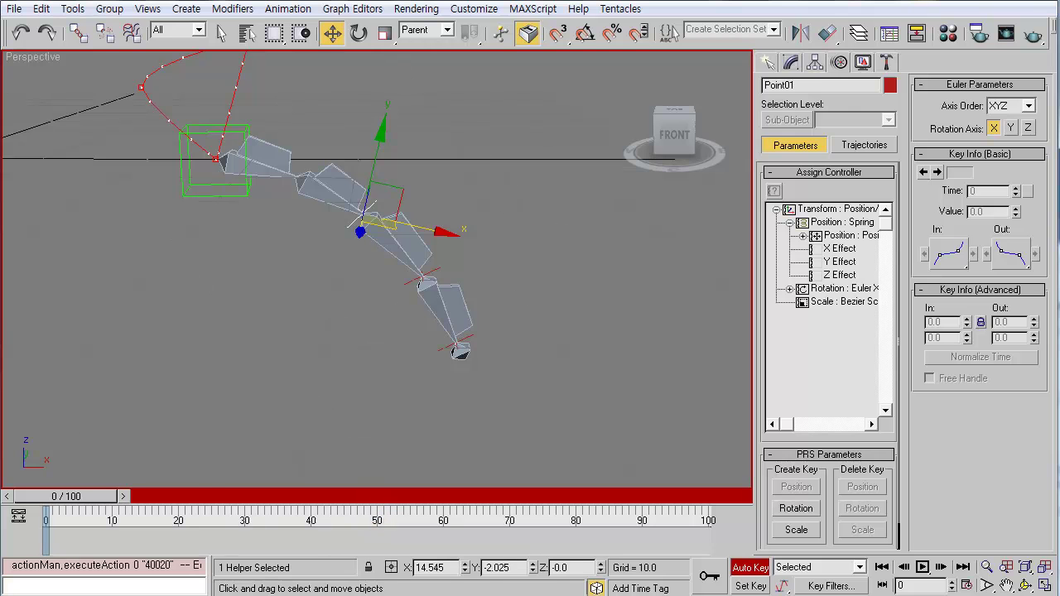
Delete Bone01's animation keys and turn Auto Key off at frame 0.
{"action": "left_click", "coordinate": [275, 180]}
{"action": "left_click", "coordinate": [331, 520]}
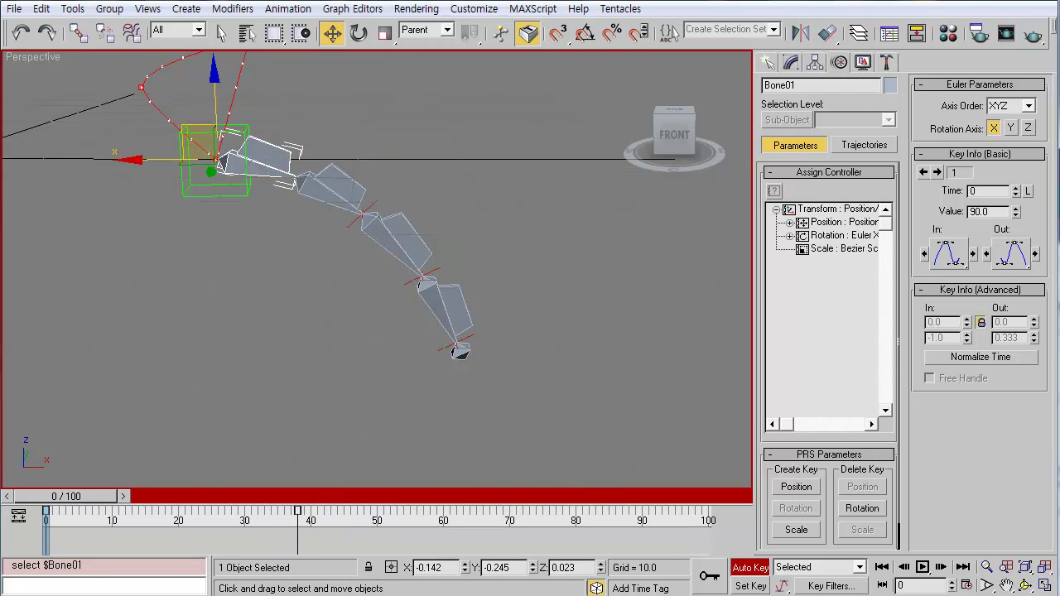
{"action": "key", "text": "Delete"}
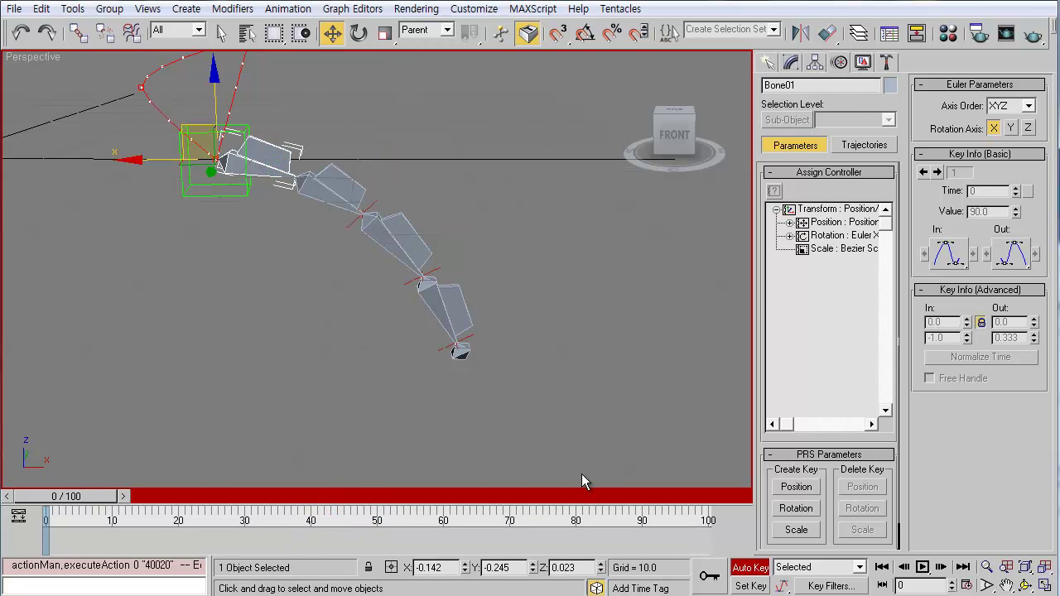
{"action": "left_click", "coordinate": [750, 568]}
{"action": "mouse_move", "coordinate": [66, 496]}
{"action": "left_mouse_down"}
{"action": "mouse_move", "coordinate": [187, 510]}
{"action": "mouse_move", "coordinate": [248, 497]}
{"action": "mouse_move", "coordinate": [46, 497]}
{"action": "left_mouse_up"}
{"action": "key", "text": "w"}
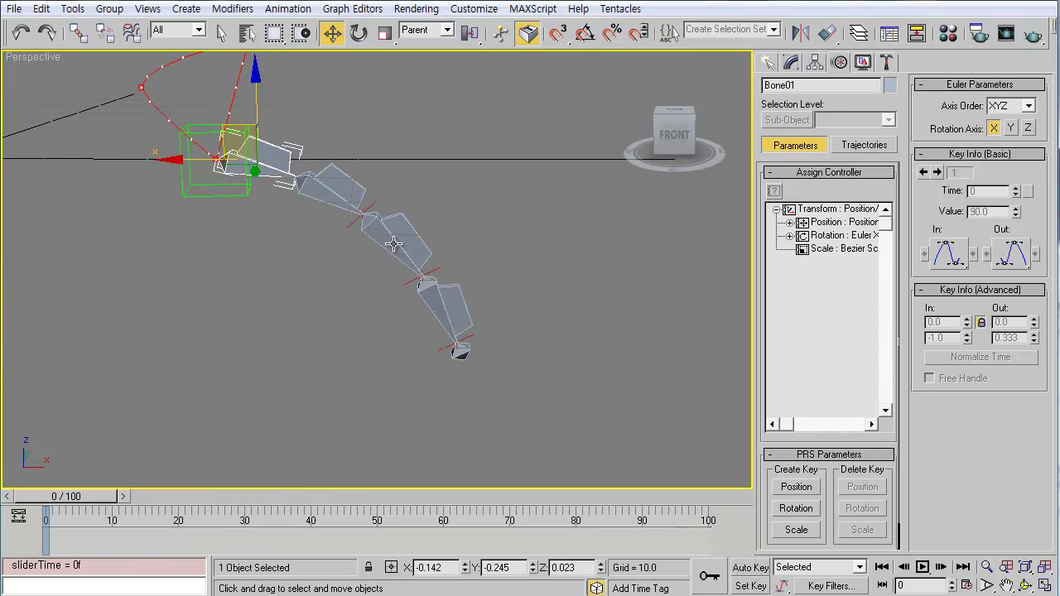
Create a Point helper of size 4.0 beside the bone chain, displayed as a Box without the Cross.
{"action": "left_click", "coordinate": [767, 65]}
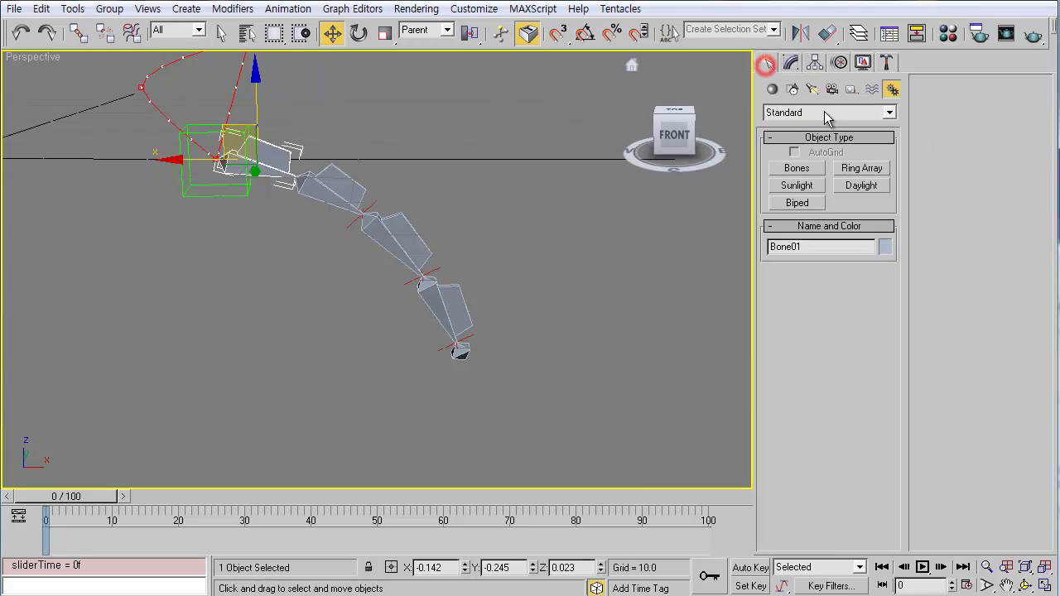
{"action": "left_click", "coordinate": [853, 92]}
{"action": "left_click", "coordinate": [858, 203]}
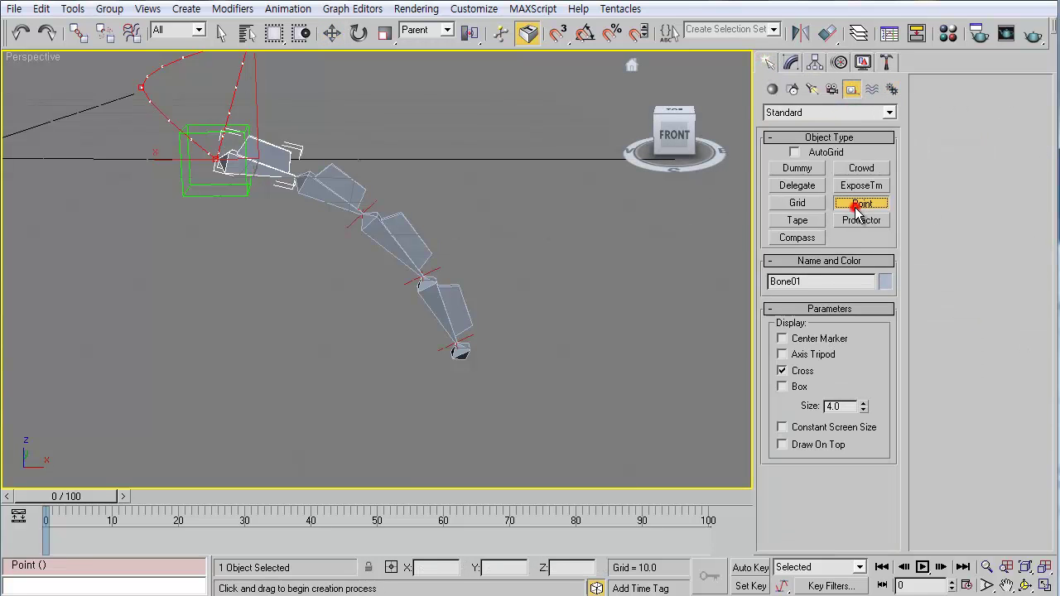
{"action": "left_click", "coordinate": [296, 340]}
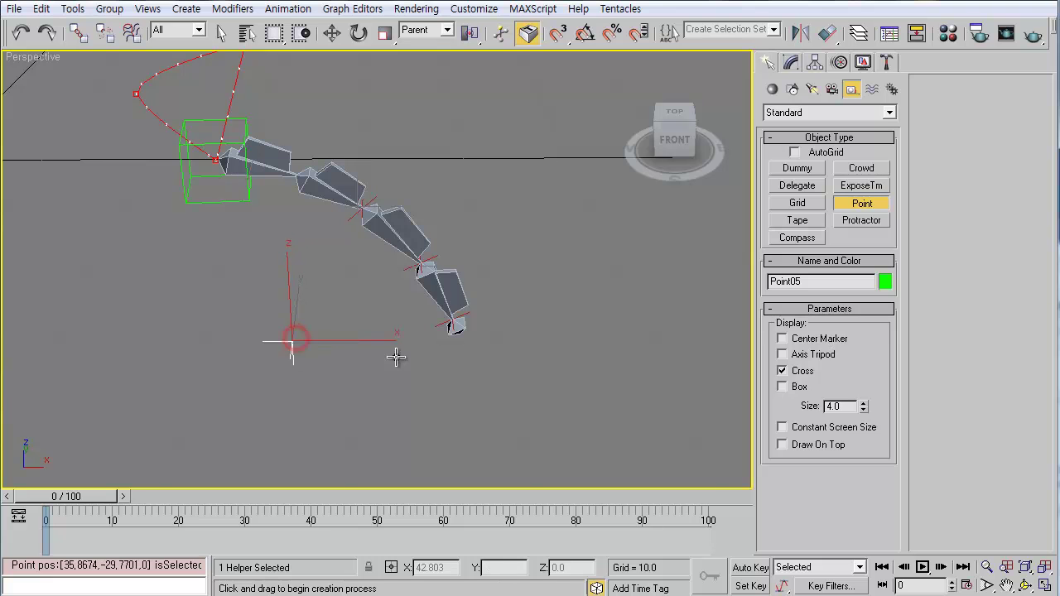
{"action": "left_click", "coordinate": [794, 371]}
{"action": "left_click", "coordinate": [792, 387]}
Align the box-shaped Point05 to Point01, pivot to pivot, on all X, Y and Z position and orientation axes.
{"action": "middle_click_drag", "start_coordinate": [489, 361], "coordinate": [431, 355], "text": "alt"}
{"action": "key", "text": "alt+a"}
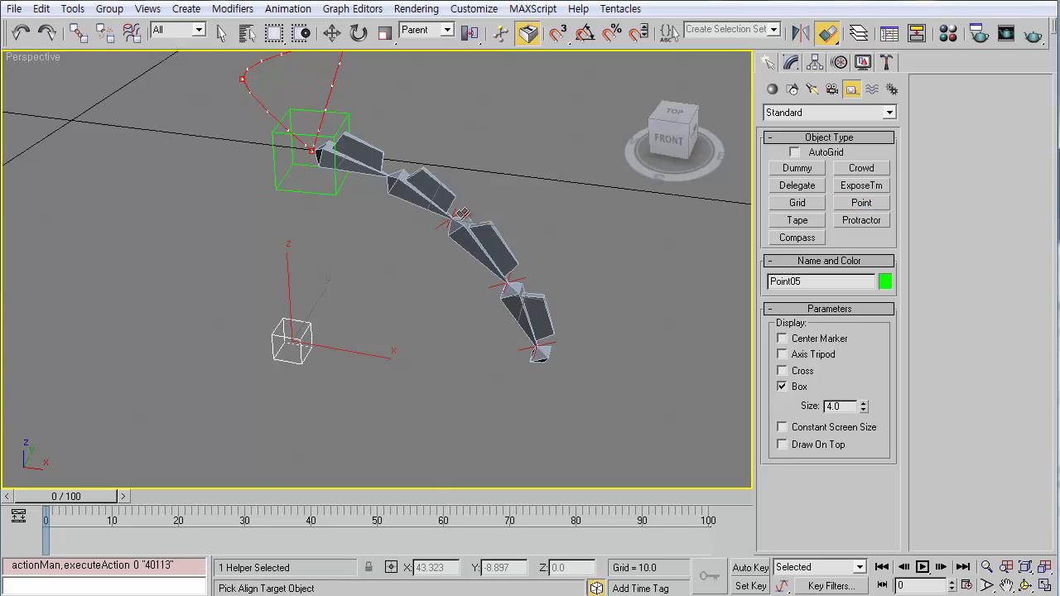
{"action": "left_click", "coordinate": [462, 214]}
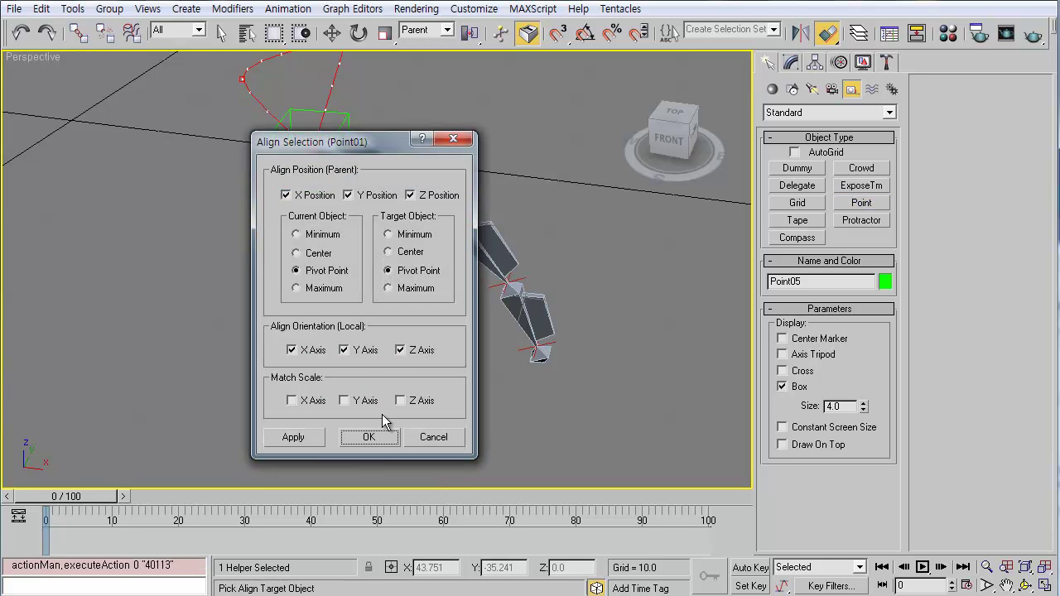
{"action": "left_click", "coordinate": [381, 437]}
{"action": "middle_click_drag", "start_coordinate": [460, 239], "coordinate": [530, 224]}
{"action": "scroll", "coordinate": [419, 277], "scroll_direction": "up", "scroll_amount": 5}
{"action": "scroll", "coordinate": [452, 267], "scroll_direction": "down", "scroll_amount": 3}
{"action": "left_click", "coordinate": [530, 217]}
{"action": "left_click", "coordinate": [408, 265]}
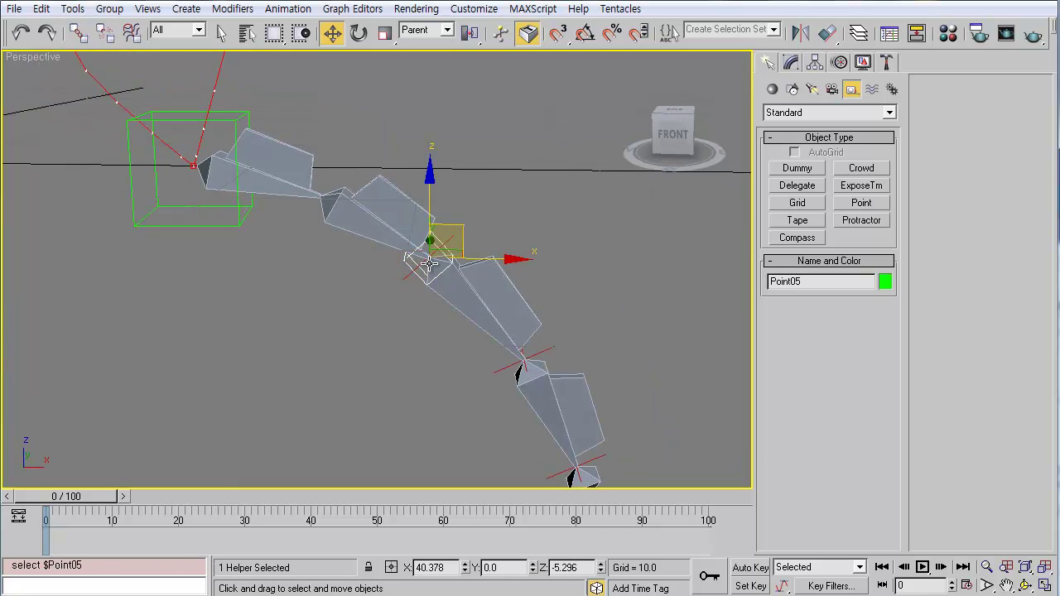
Examine Point01's place in the hierarchy by selecting it, its parent bone and the overlapping box helper Point05.
{"action": "middle_click_drag", "start_coordinate": [429, 265], "coordinate": [430, 300], "text": "alt"}
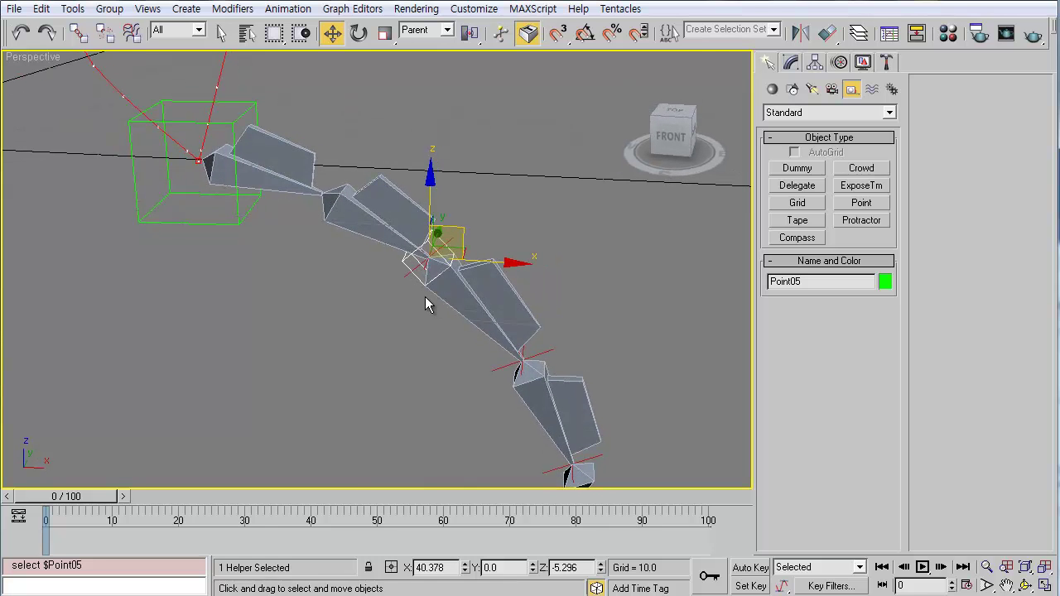
{"action": "left_click", "coordinate": [423, 301]}
{"action": "left_click", "coordinate": [454, 239]}
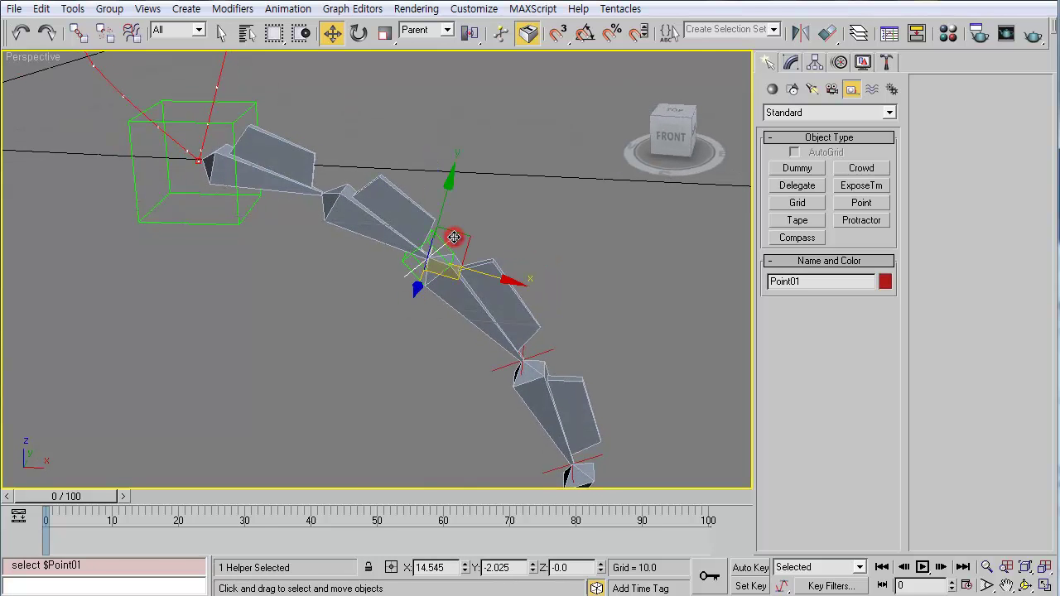
{"action": "key", "text": "Page_Up"}
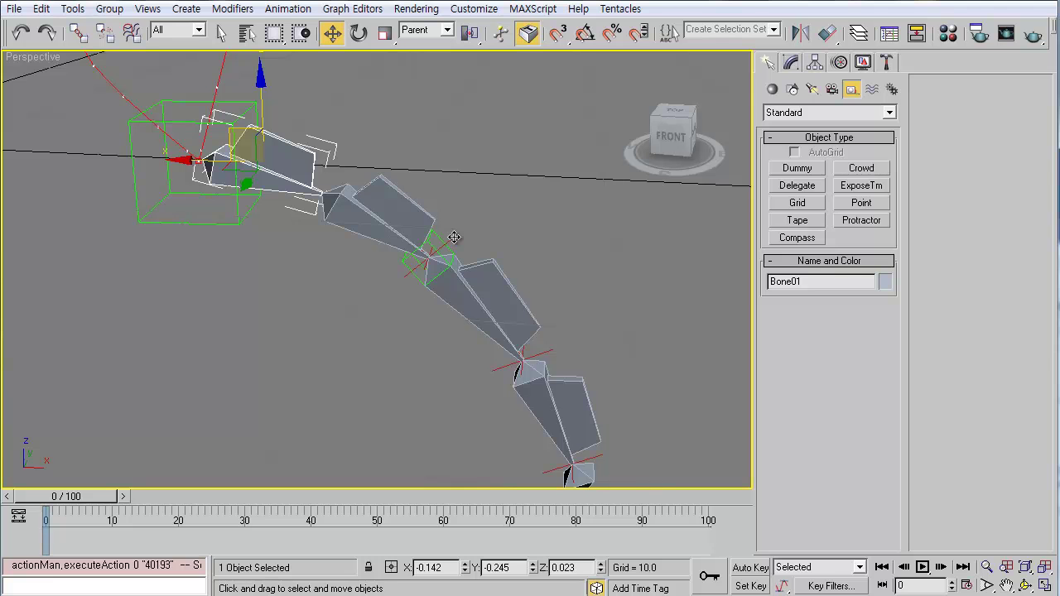
{"action": "left_click", "coordinate": [454, 238]}
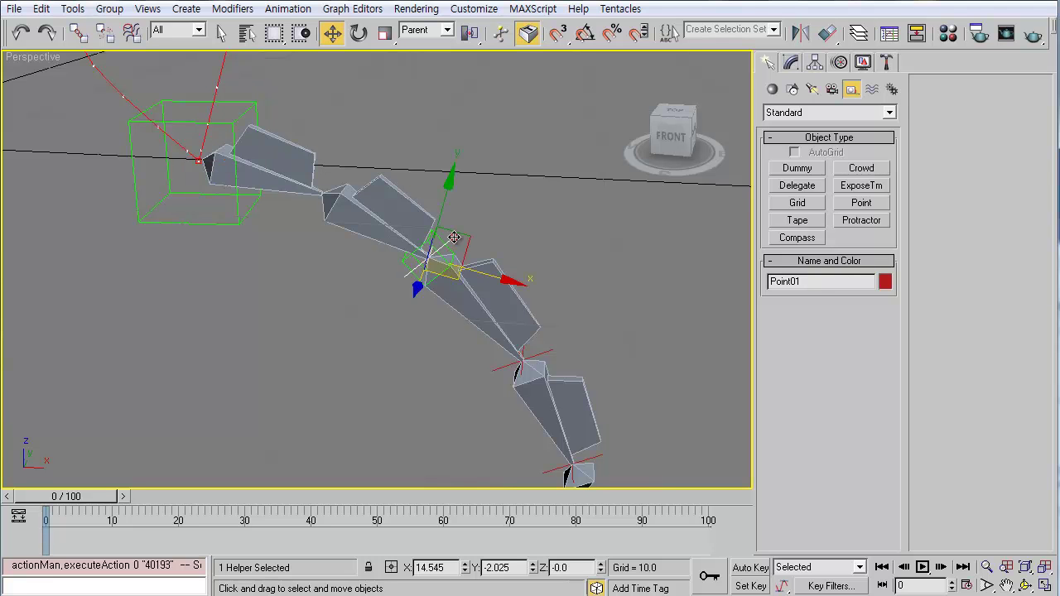
{"action": "left_click", "coordinate": [291, 162]}
{"action": "left_click", "coordinate": [401, 262]}
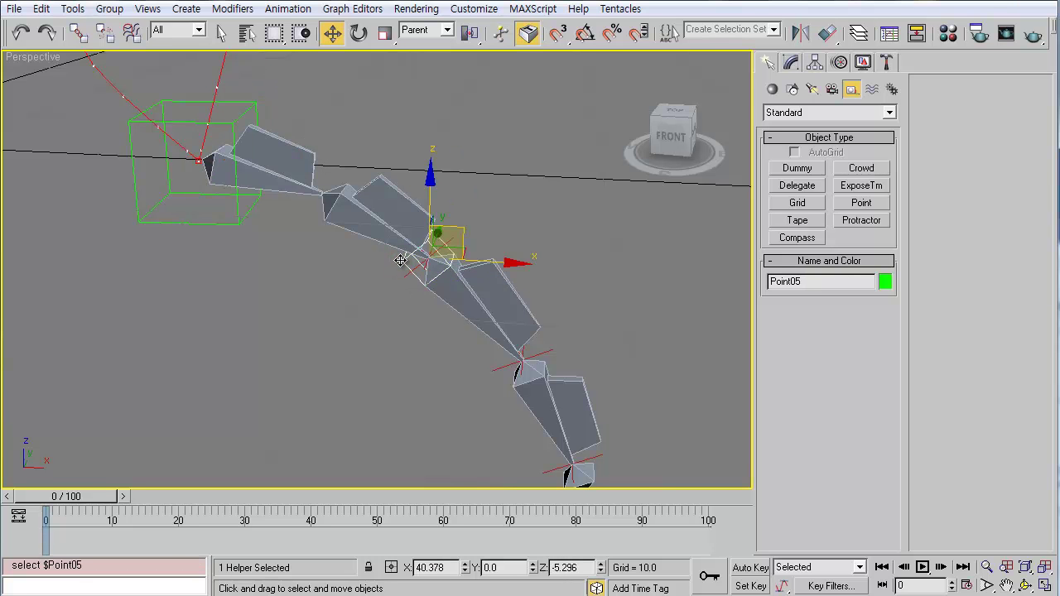
{"action": "left_click", "coordinate": [431, 321]}
Link the box helper Point05 to Bone01 as its parent.
{"action": "left_click", "coordinate": [405, 263]}
{"action": "key", "text": "l"}
{"action": "left_click_drag", "start_coordinate": [402, 262], "coordinate": [309, 169]}
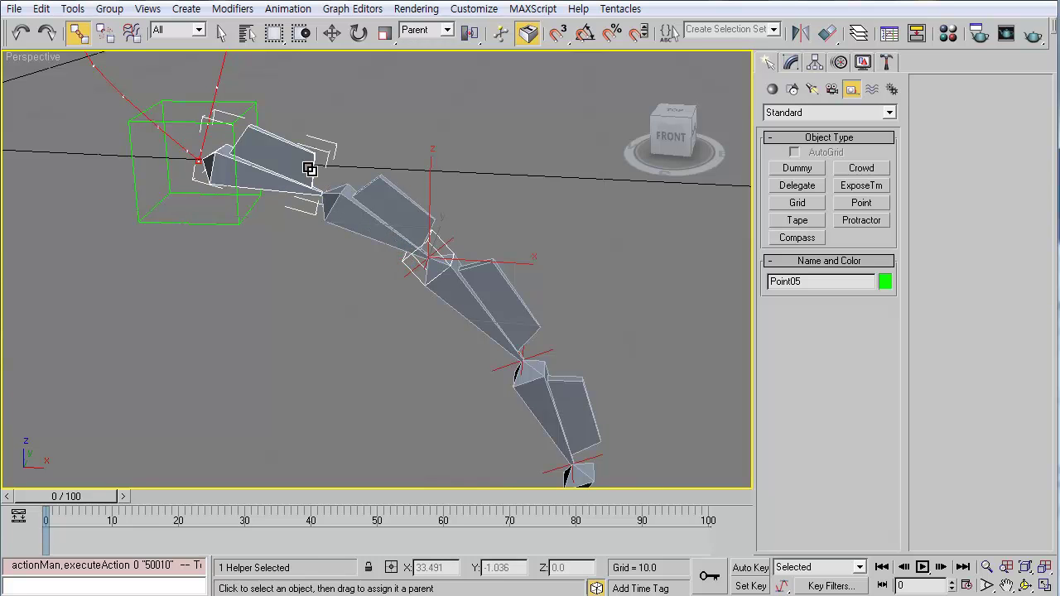
{"action": "left_click", "coordinate": [398, 317]}
Link the cross-shaped Point01 to the box helper Point05 as its parent.
{"action": "left_click", "coordinate": [449, 238]}
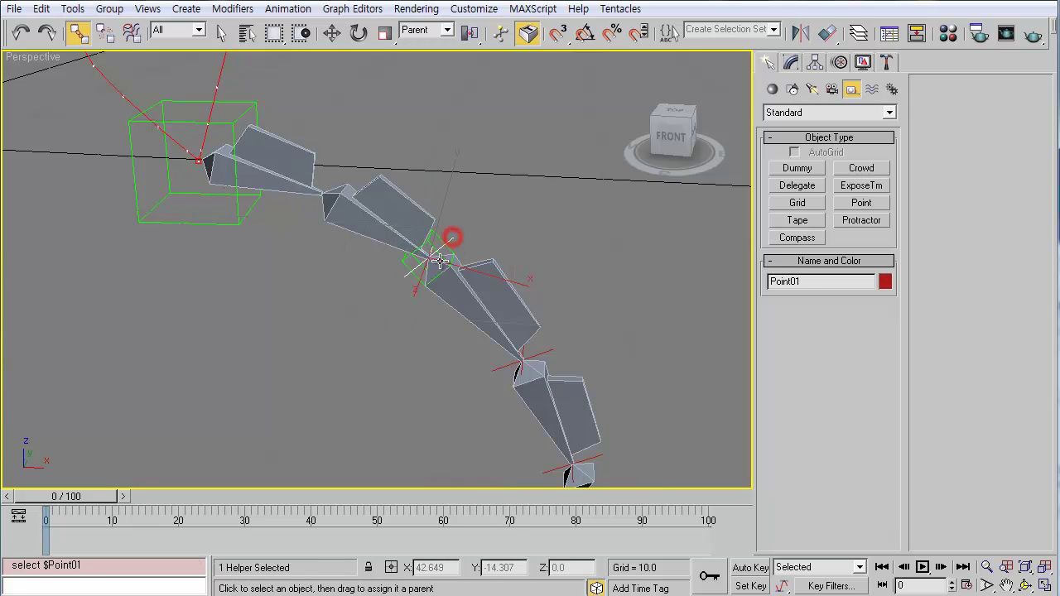
{"action": "left_click", "coordinate": [435, 236]}
{"action": "scroll", "coordinate": [437, 256], "scroll_direction": "up", "scroll_amount": 1}
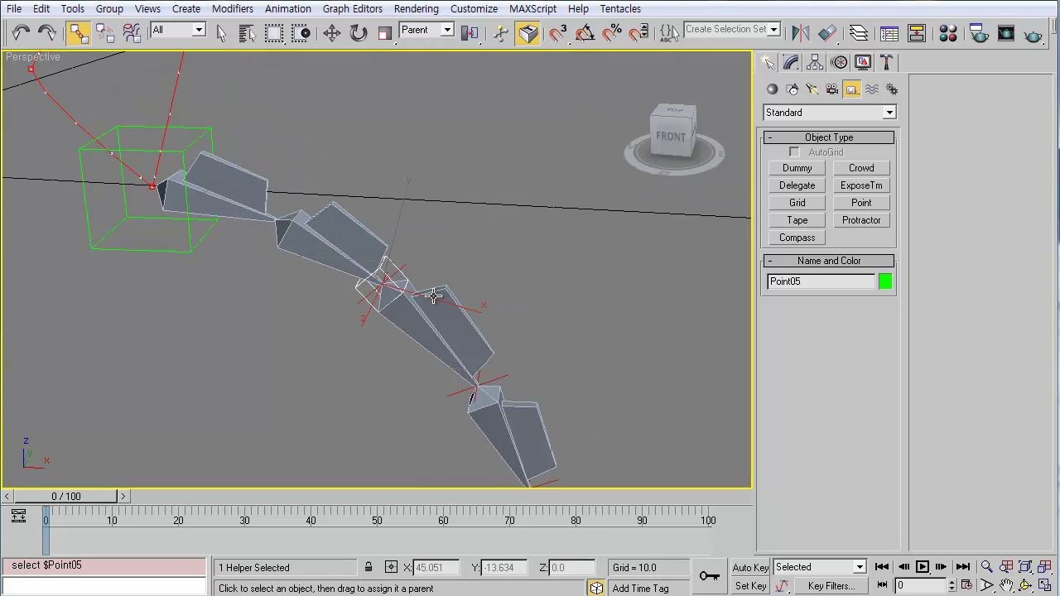
{"action": "scroll", "coordinate": [432, 282], "scroll_direction": "up", "scroll_amount": 3}
{"action": "left_click_drag", "start_coordinate": [423, 261], "coordinate": [400, 260]}
{"action": "scroll", "coordinate": [422, 334], "scroll_direction": "down", "scroll_amount": 4}
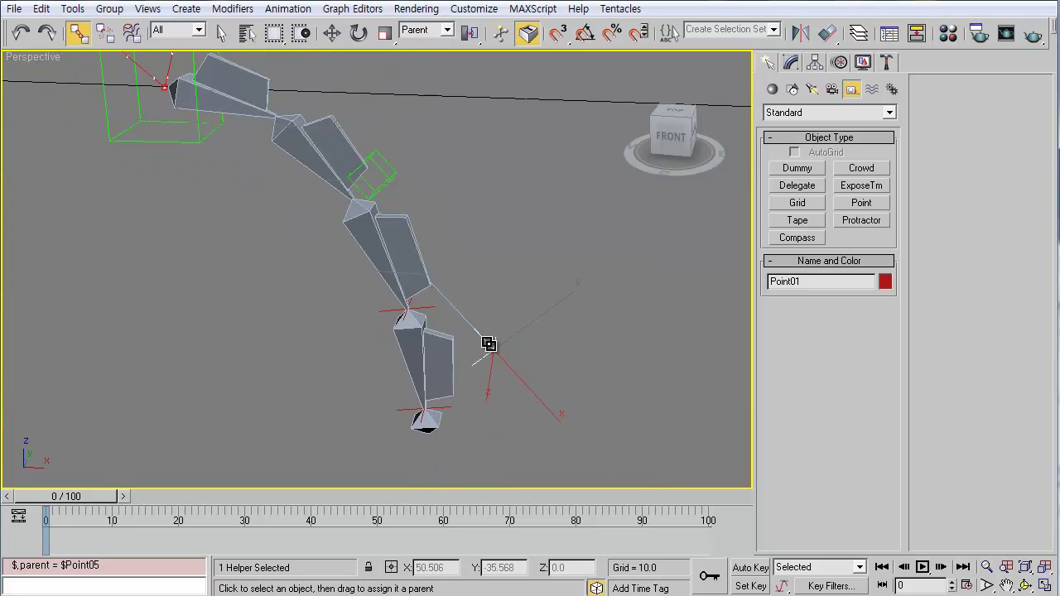
Try to align Point01 to Point05 in position and orientation, and undo the alignment.
{"action": "key", "text": "alt+a"}
{"action": "left_click", "coordinate": [381, 173]}
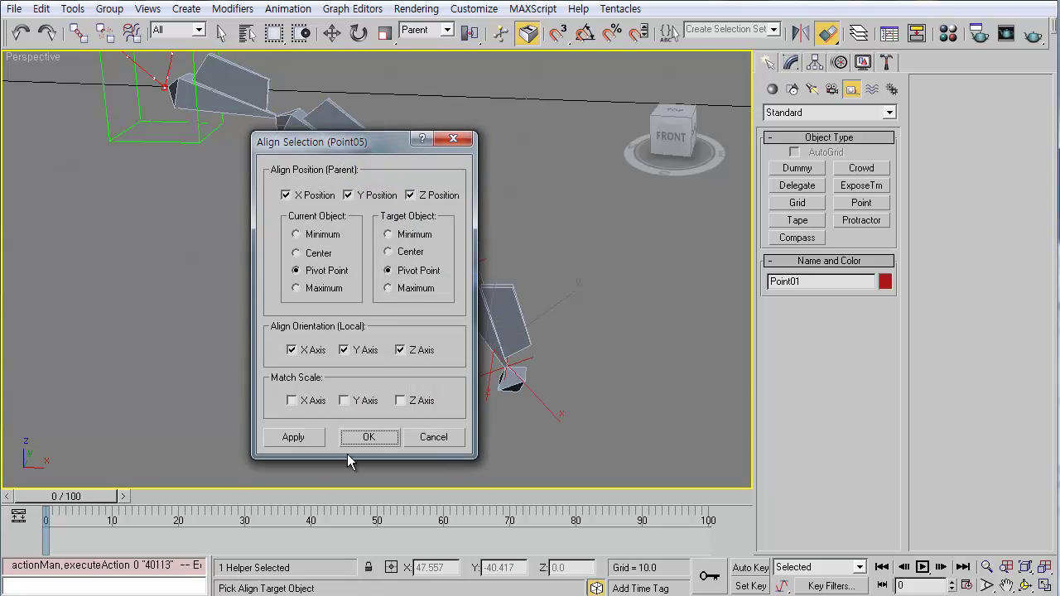
{"action": "left_click", "coordinate": [365, 437]}
{"action": "middle_click_drag", "start_coordinate": [420, 327], "coordinate": [419, 334]}
{"action": "scroll", "coordinate": [413, 316], "scroll_direction": "up", "scroll_amount": 4}
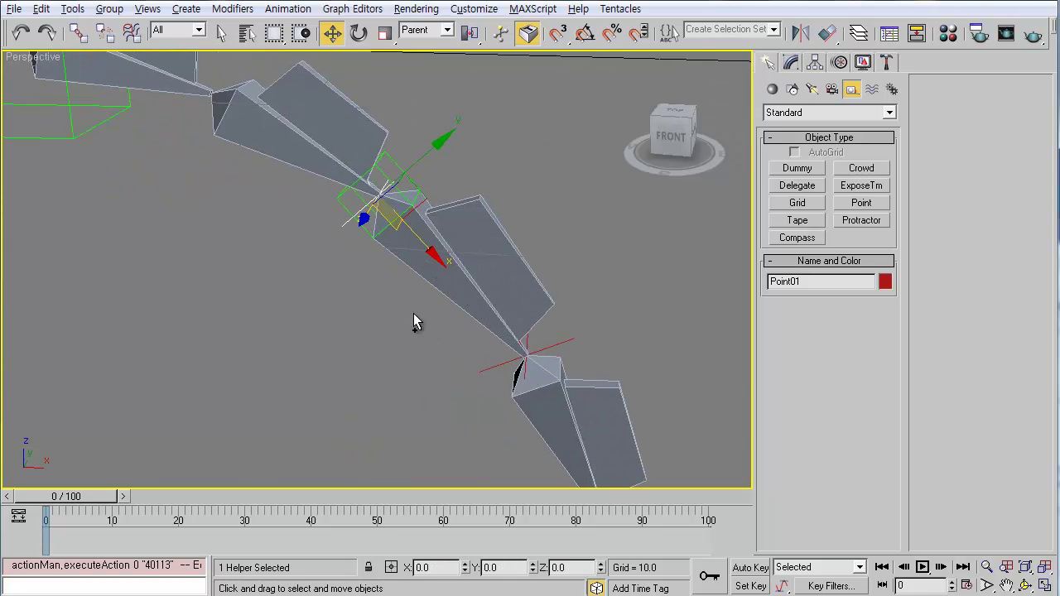
{"action": "scroll", "coordinate": [406, 328], "scroll_direction": "down", "scroll_amount": 4}
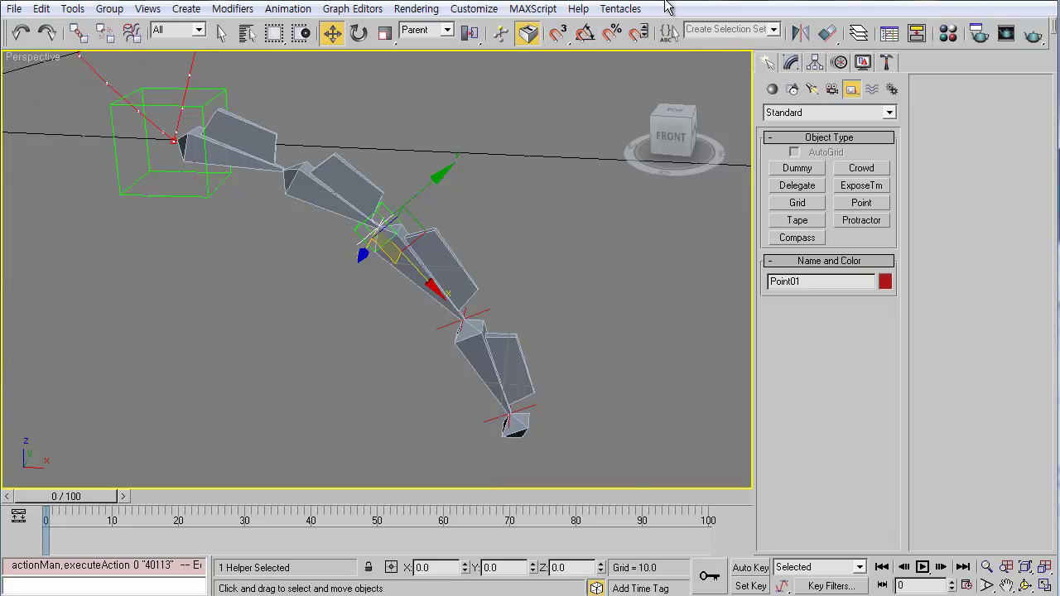
{"action": "middle_click_drag", "start_coordinate": [403, 202], "coordinate": [396, 218]}
{"action": "scroll", "coordinate": [397, 203], "scroll_direction": "up", "scroll_amount": 4}
{"action": "scroll", "coordinate": [398, 203], "scroll_direction": "down", "scroll_amount": 2}
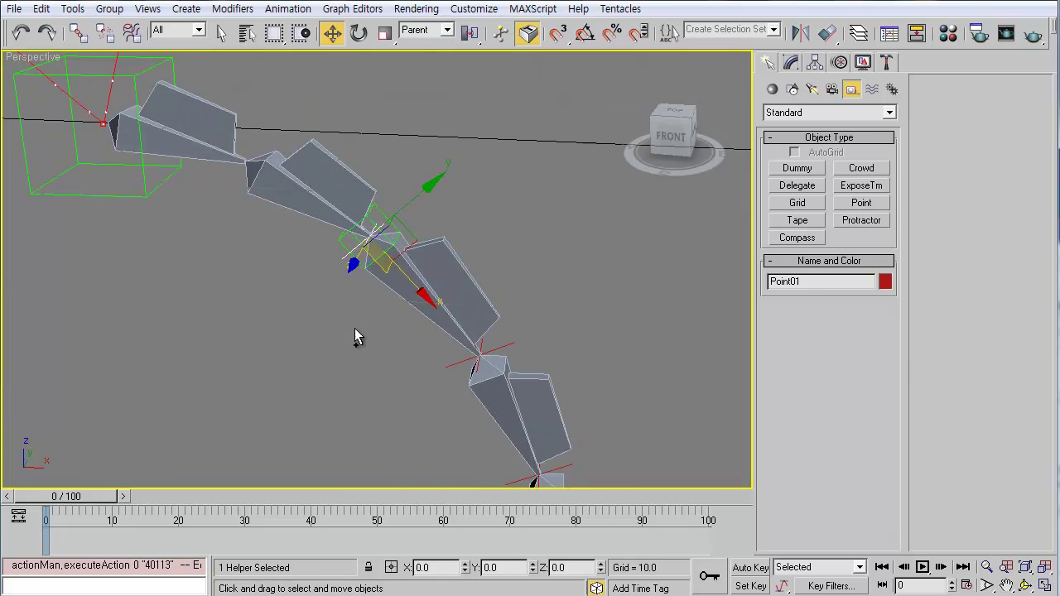
{"action": "key", "text": "ctrl+z"}
Align Point01 to its parent Point05, pivot to pivot, on all X, Y and Z position and orientation axes.
{"action": "middle_click_drag", "start_coordinate": [390, 363], "coordinate": [384, 309]}
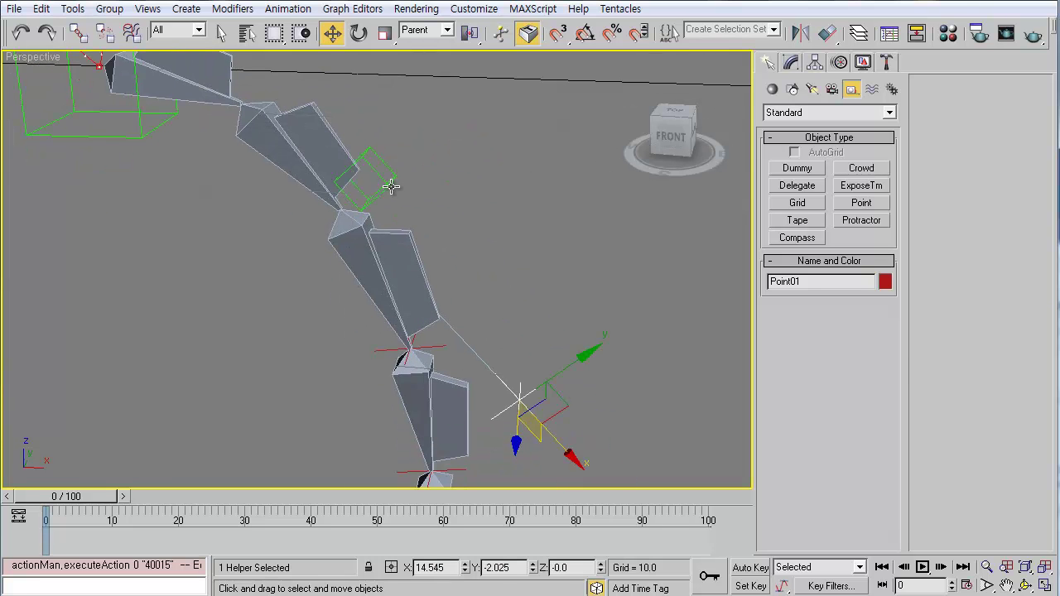
{"action": "key", "text": "alt+a"}
{"action": "left_click", "coordinate": [378, 157]}
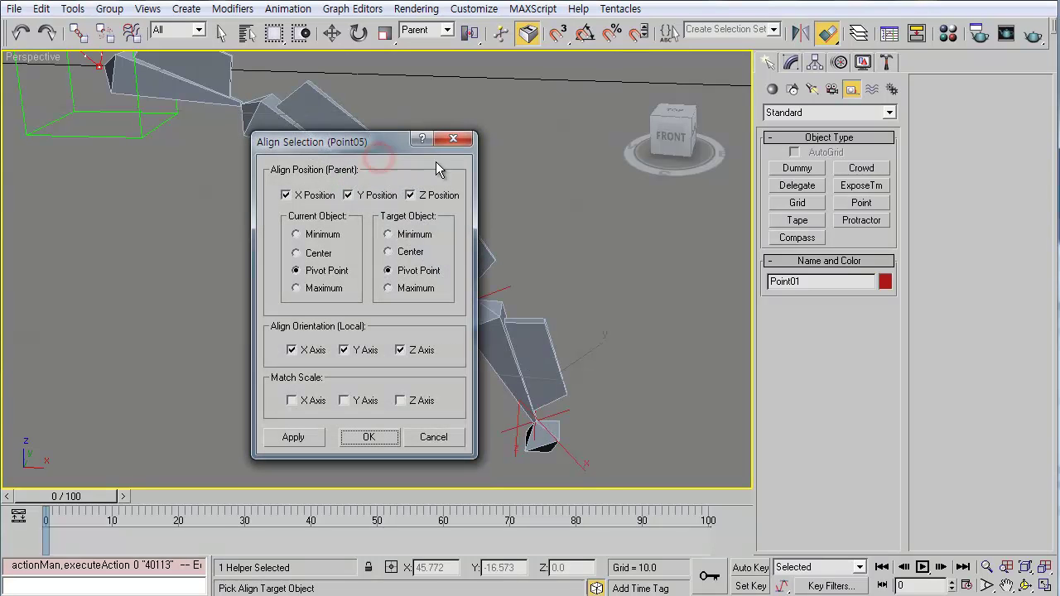
{"action": "left_click_drag", "start_coordinate": [358, 134], "coordinate": [627, 113]}
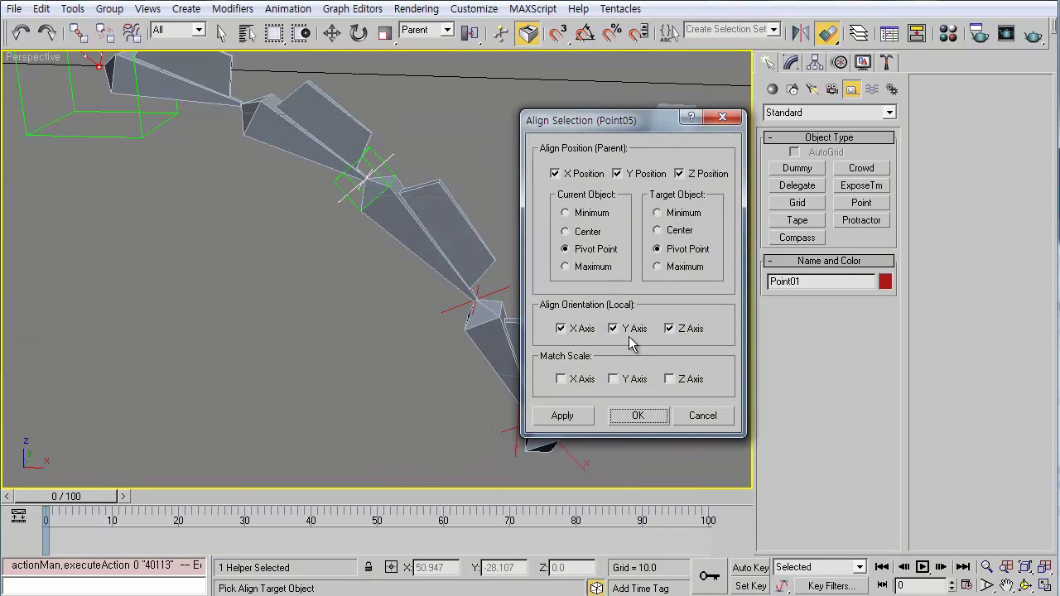
{"action": "left_click", "coordinate": [637, 416]}
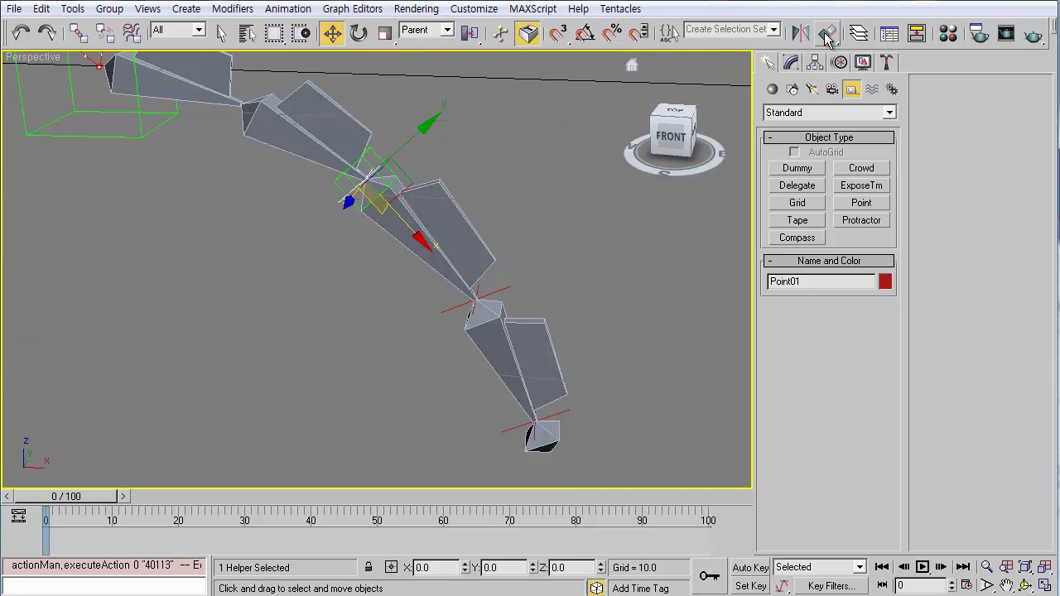
Check the link order by selecting Point01, its box parent Point05 and Bone01 in turn.
{"action": "middle_click_drag", "start_coordinate": [418, 212], "coordinate": [409, 256], "text": "alt"}
{"action": "left_click", "coordinate": [380, 275]}
{"action": "left_click", "coordinate": [404, 193]}
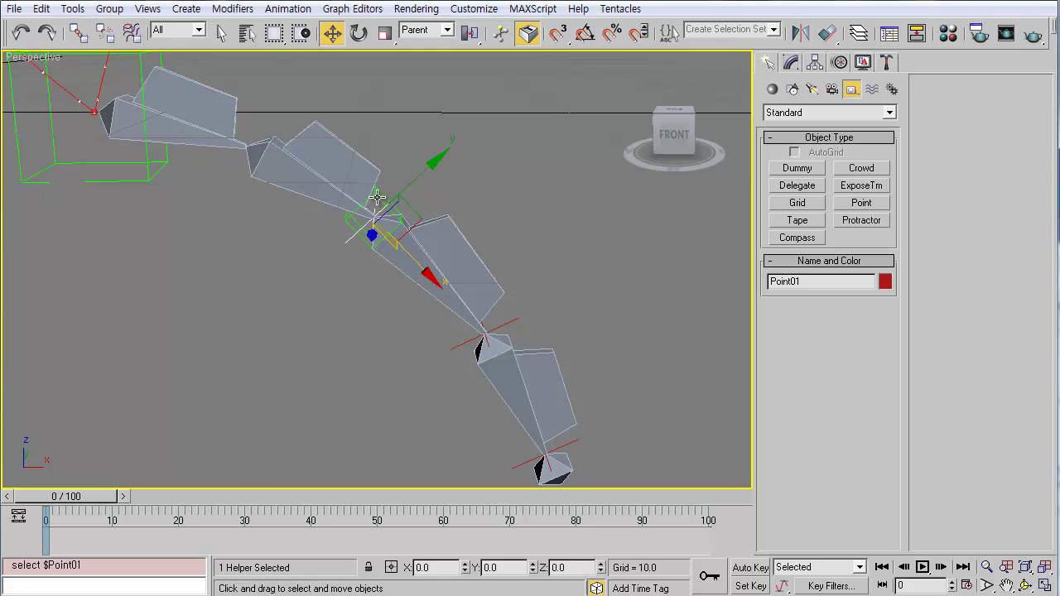
{"action": "left_click", "coordinate": [377, 197]}
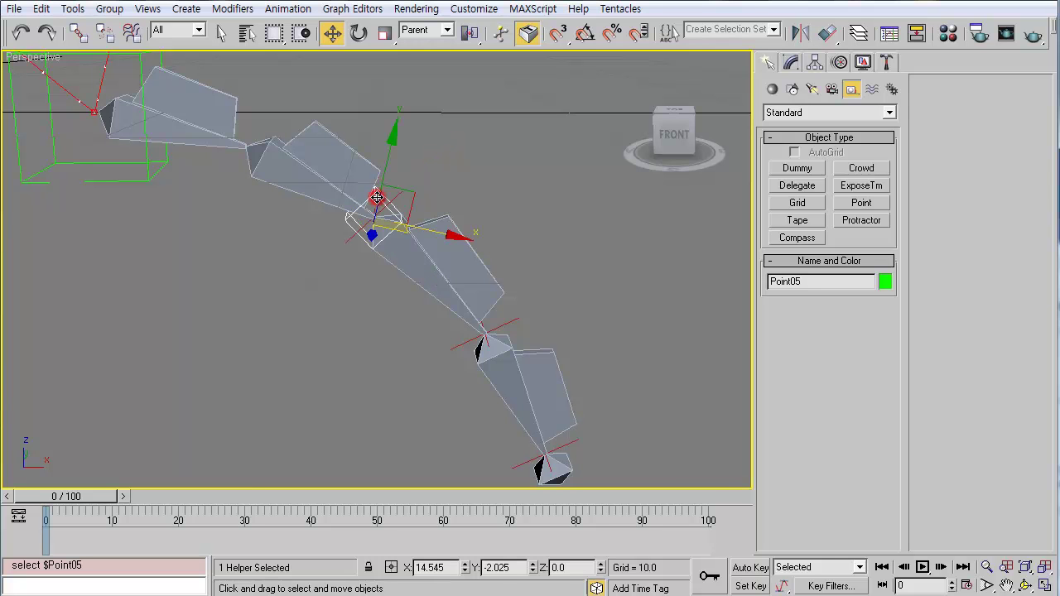
{"action": "left_click", "coordinate": [222, 116]}
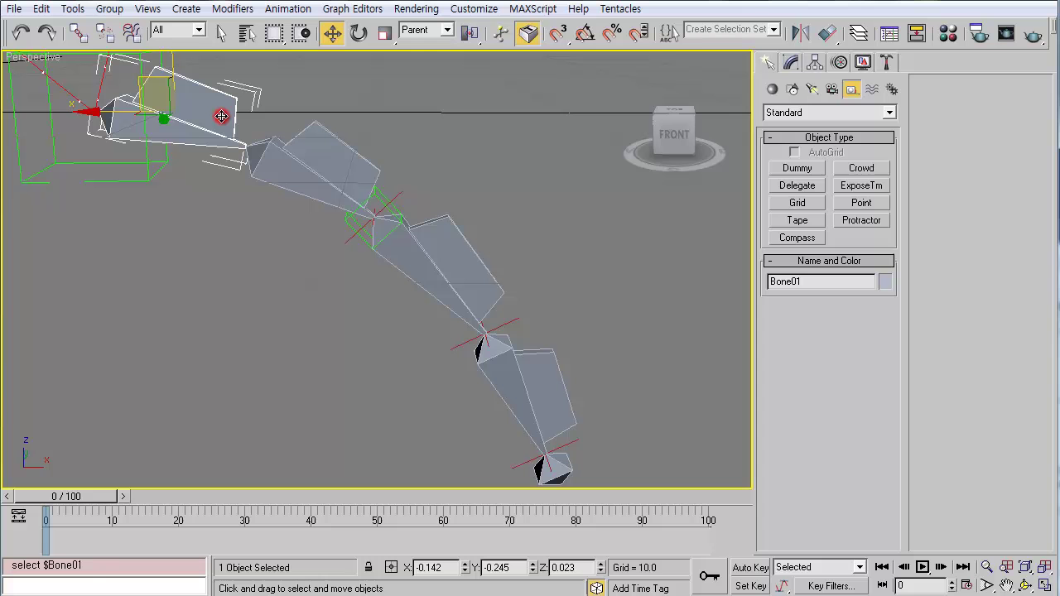
Clone the box helper Point05 beside the chain and align the clone to Point03 in position and orientation.
{"action": "left_click", "coordinate": [377, 197]}
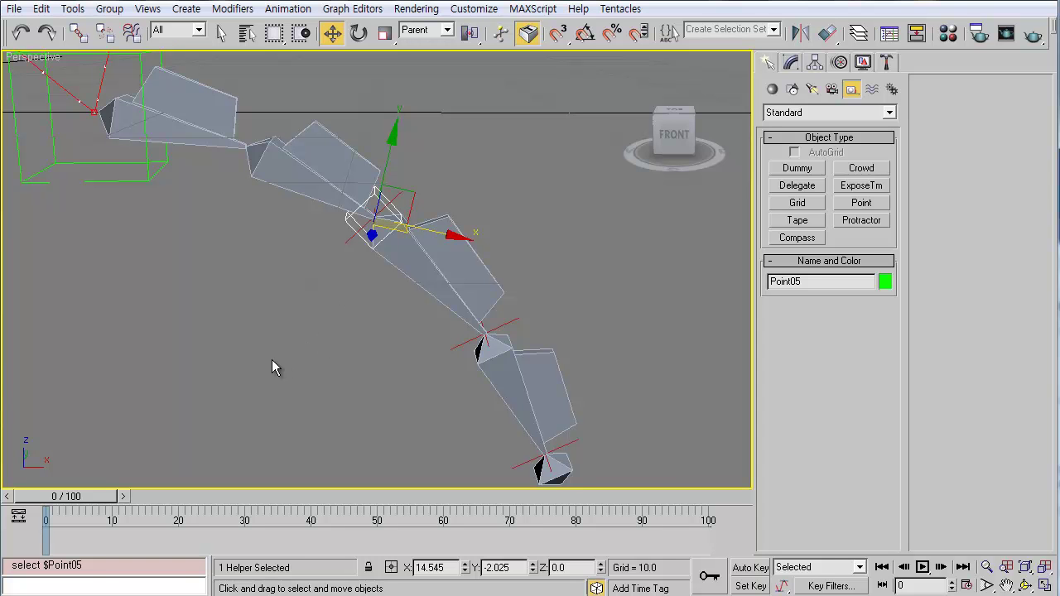
{"action": "middle_click_drag", "start_coordinate": [437, 249], "coordinate": [406, 182]}
{"action": "mouse_move", "coordinate": [365, 139]}
{"action": "left_mouse_down", "text": "shift"}
{"action": "mouse_move", "coordinate": [596, 219]}
{"action": "mouse_move", "coordinate": [556, 279]}
{"action": "left_mouse_up", "text": "shift"}
{"action": "left_click", "coordinate": [520, 370]}
{"action": "key", "text": "alt+a"}
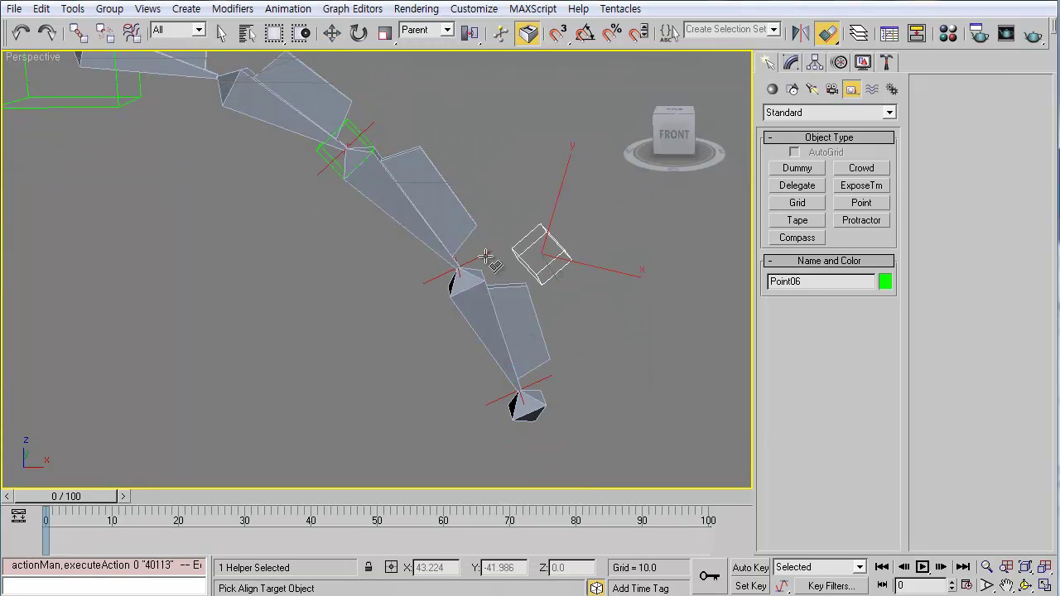
{"action": "left_click", "coordinate": [486, 255]}
{"action": "left_click", "coordinate": [628, 421]}
Link the box helper Point06 to the second bone, and link Point03 to Point06.
{"action": "key", "text": "alt+l"}
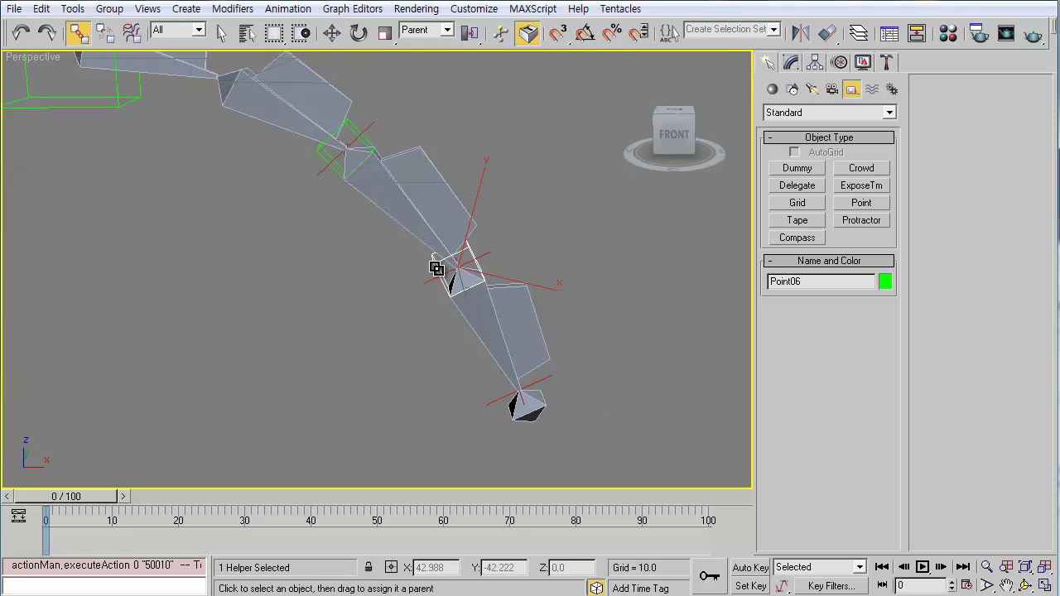
{"action": "left_click_drag", "start_coordinate": [432, 265], "coordinate": [336, 100]}
{"action": "left_click", "coordinate": [490, 254]}
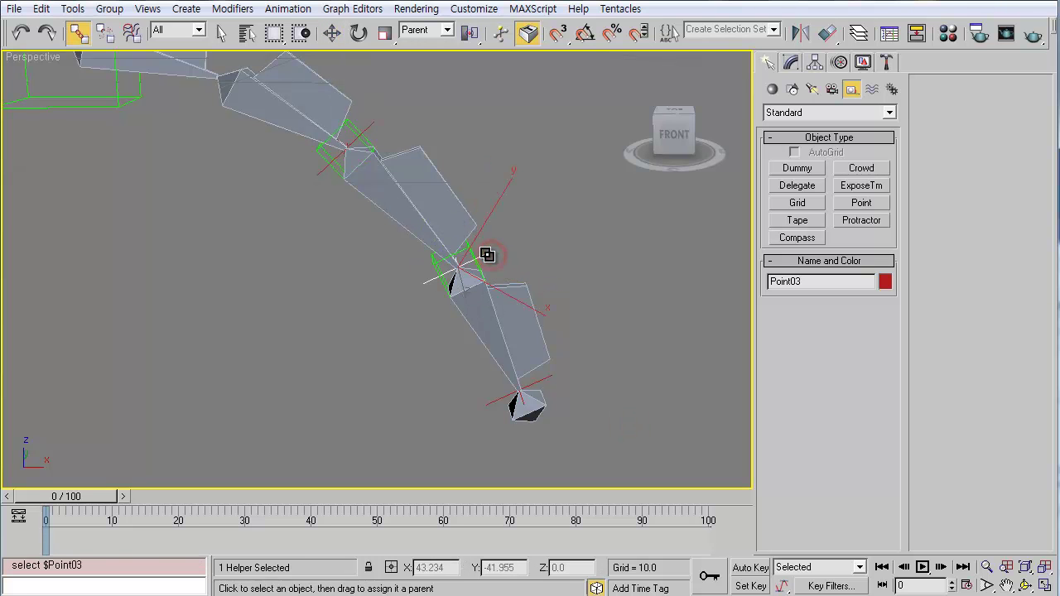
{"action": "left_click_drag", "start_coordinate": [487, 255], "coordinate": [431, 263]}
Align Point03 to its box helper Point06, pivot to pivot, in position and orientation.
{"action": "middle_click_drag", "start_coordinate": [450, 296], "coordinate": [466, 258]}
{"action": "key", "text": "alt+a"}
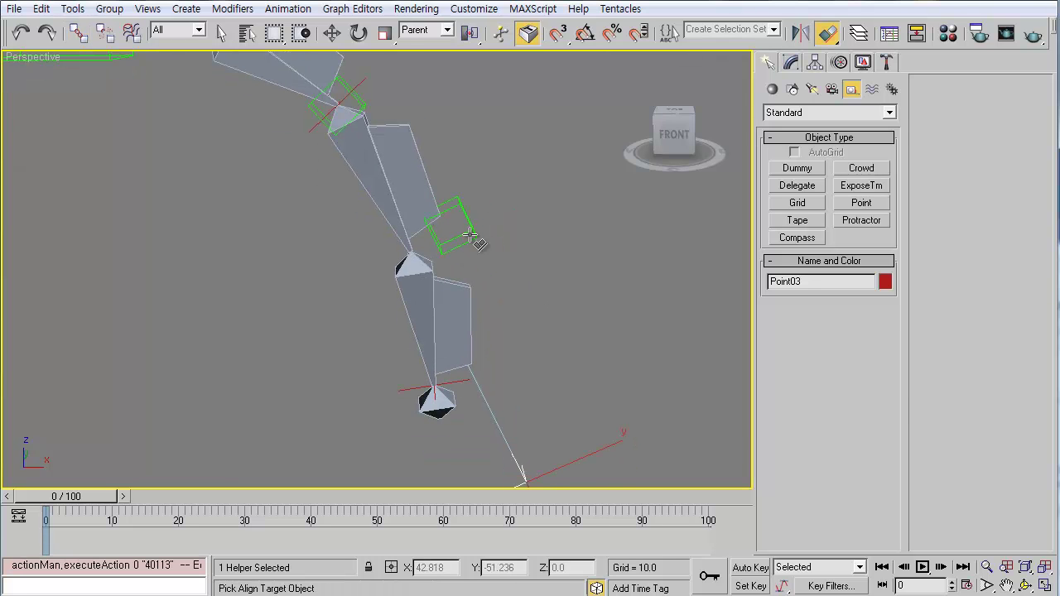
{"action": "left_click", "coordinate": [469, 237]}
{"action": "left_click", "coordinate": [632, 415]}
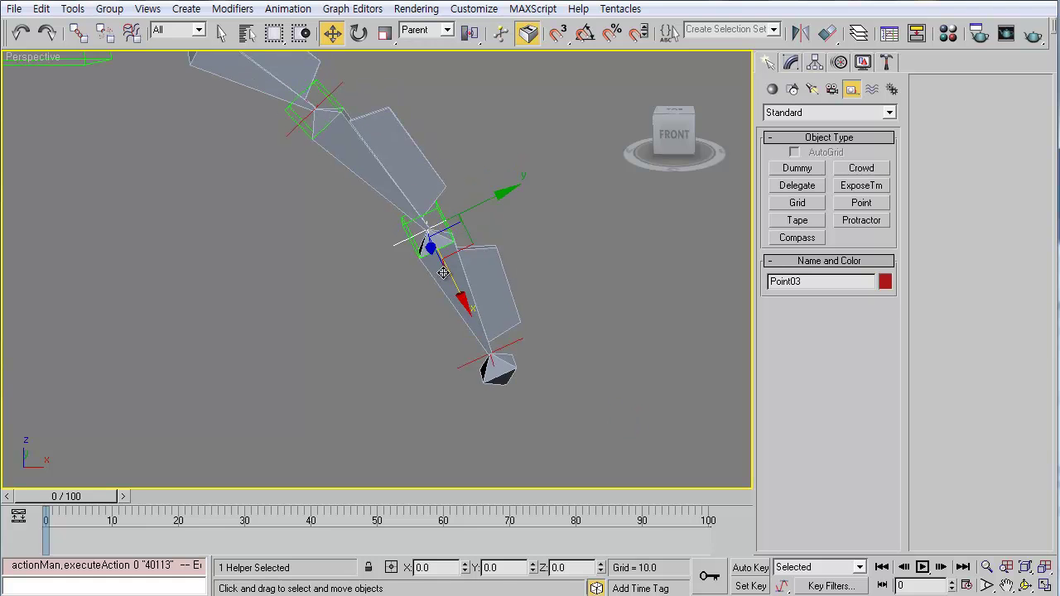
Clone the box helper Point06 beside the end of the chain and link the clone to the third bone.
{"action": "left_click", "coordinate": [401, 226]}
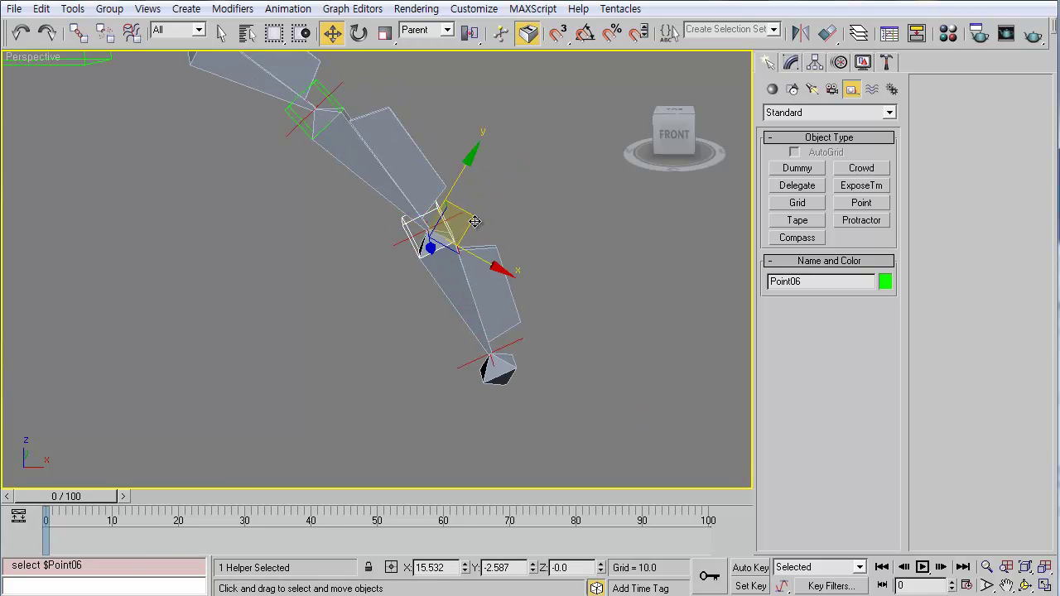
{"action": "mouse_move", "coordinate": [475, 221]}
{"action": "left_mouse_down", "text": "shift"}
{"action": "mouse_move", "coordinate": [654, 380]}
{"action": "mouse_move", "coordinate": [483, 199]}
{"action": "mouse_move", "coordinate": [571, 244]}
{"action": "mouse_move", "coordinate": [433, 165]}
{"action": "mouse_move", "coordinate": [426, 173]}
{"action": "left_mouse_up", "text": "shift"}
{"action": "left_click", "coordinate": [540, 367]}
{"action": "key", "text": "h"}
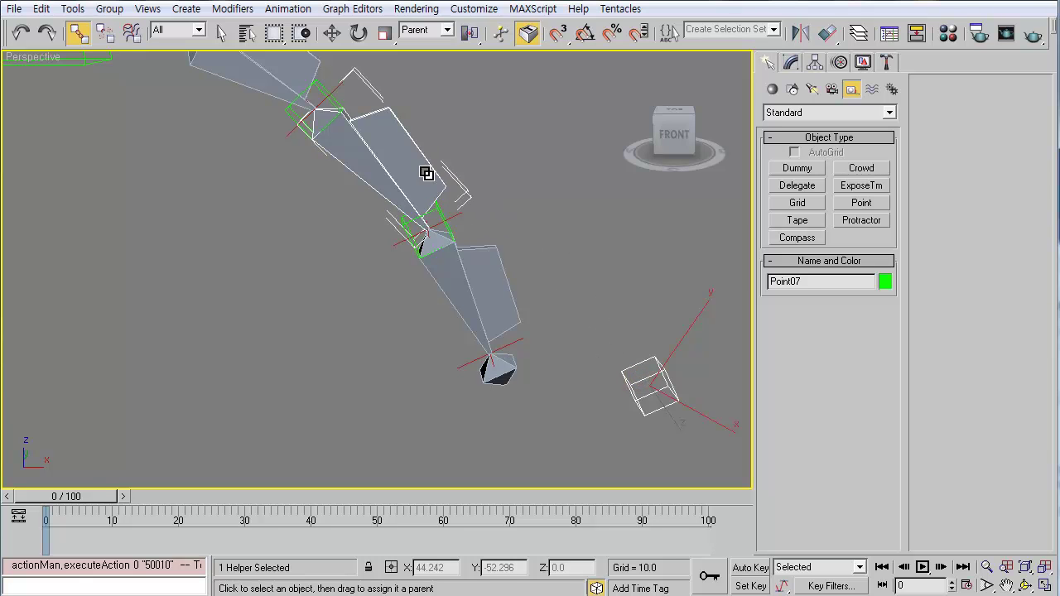
Align the box helper Point07 to Point04 at the chain's tip on all position and orientation axes.
{"action": "key", "text": "alt+a"}
{"action": "left_click", "coordinate": [520, 343]}
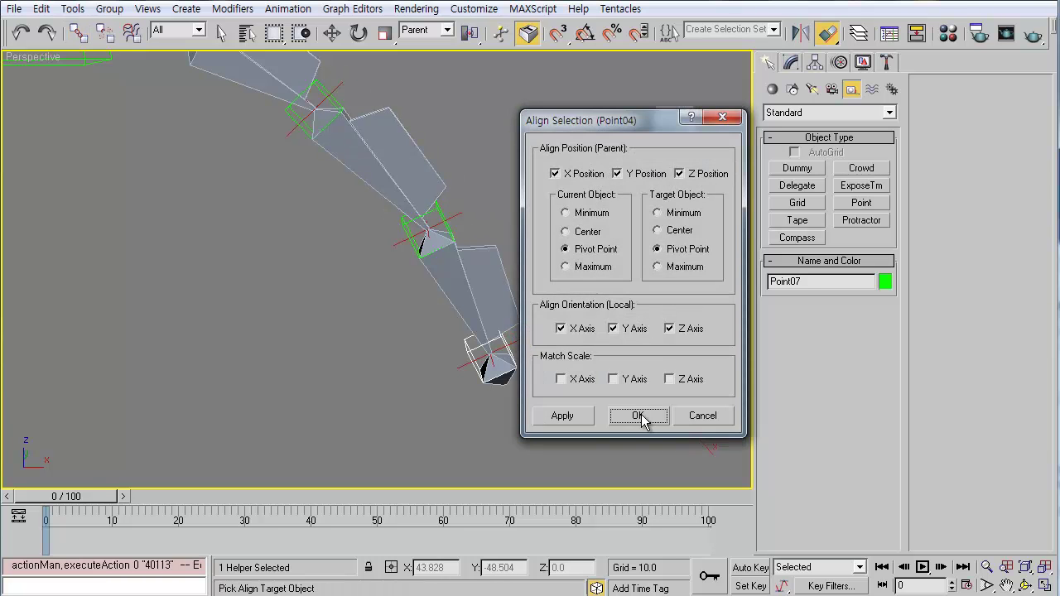
{"action": "left_click", "coordinate": [642, 417]}
Link Point04 at the chain's tip to its box helper Point07.
{"action": "left_click", "coordinate": [473, 316]}
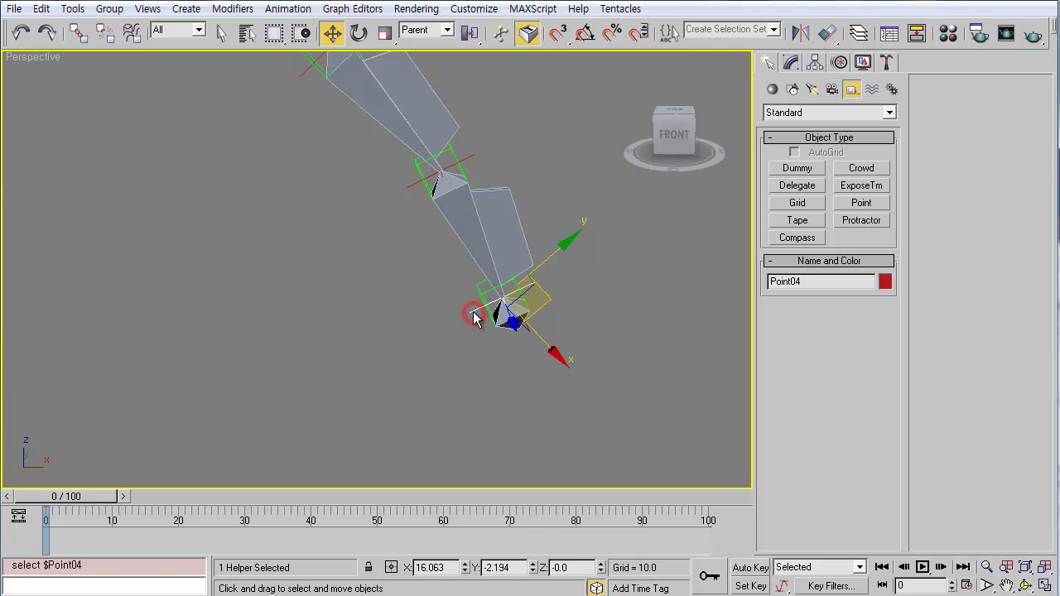
{"action": "key", "text": "h"}
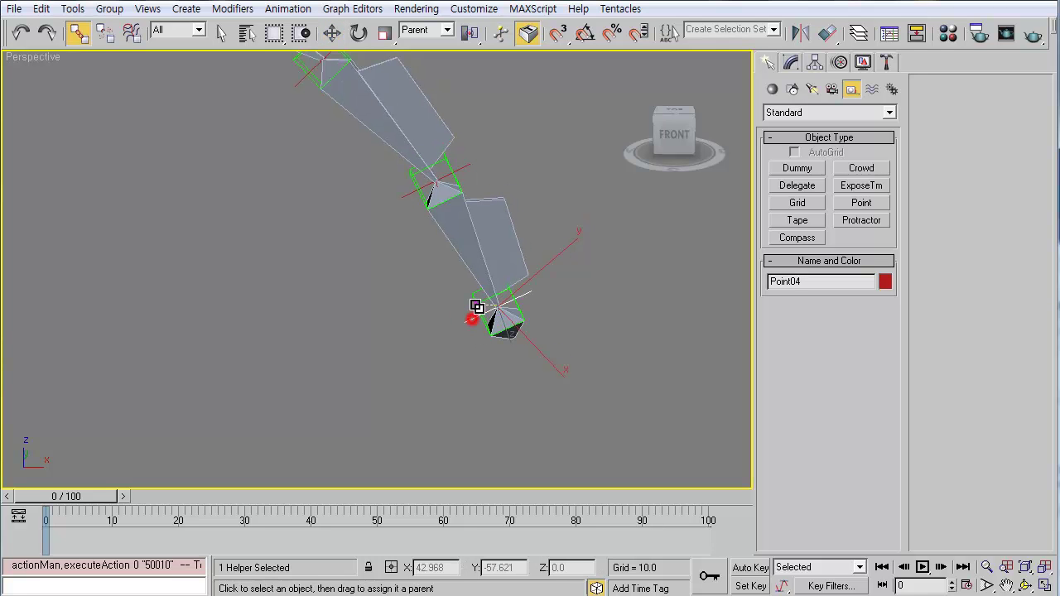
{"action": "left_click_drag", "start_coordinate": [476, 307], "coordinate": [470, 324]}
Align Point04 to box helper Point07, pivot to pivot, in position and orientation.
{"action": "key", "text": "alt+a"}
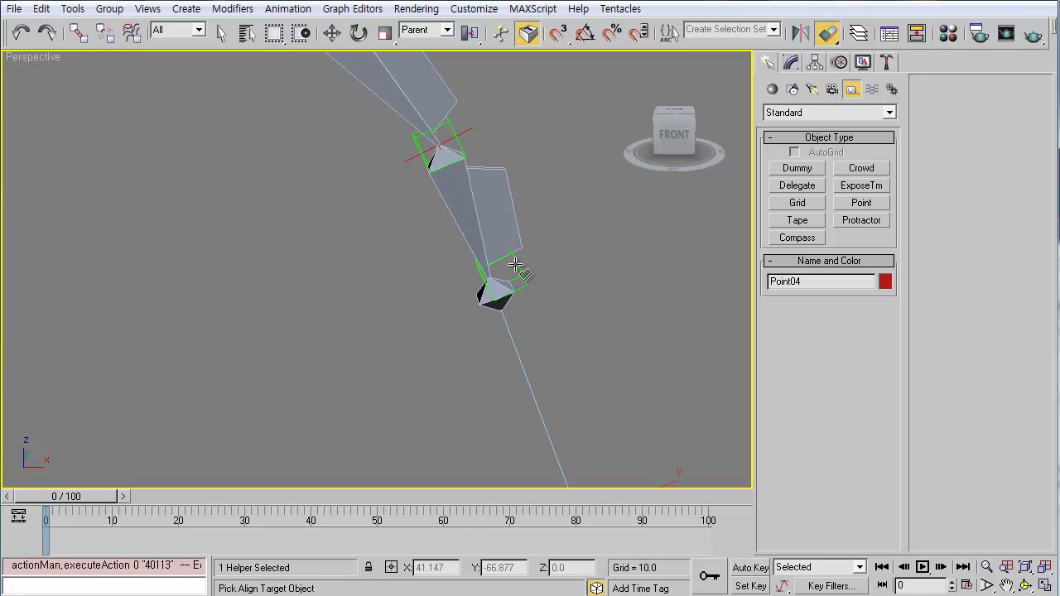
{"action": "left_click", "coordinate": [514, 265]}
{"action": "left_click", "coordinate": [639, 413]}
{"action": "key", "text": "w"}
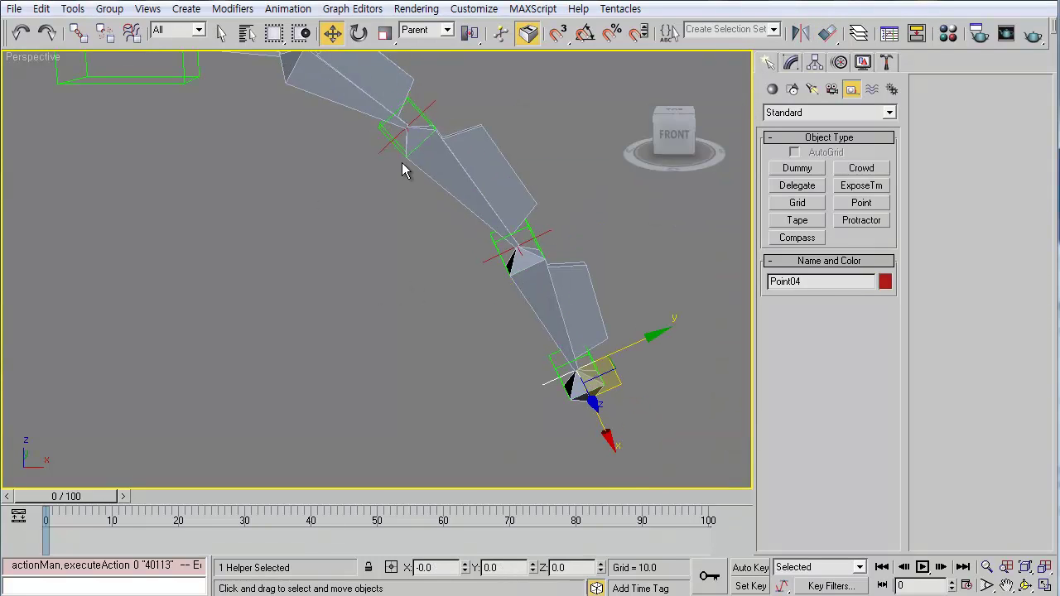
Examine the box helpers Point05, Point06 and Point07 one by one at frame 0 and again at frame 13.
{"action": "middle_click_drag", "start_coordinate": [415, 112], "coordinate": [425, 180], "text": "alt"}
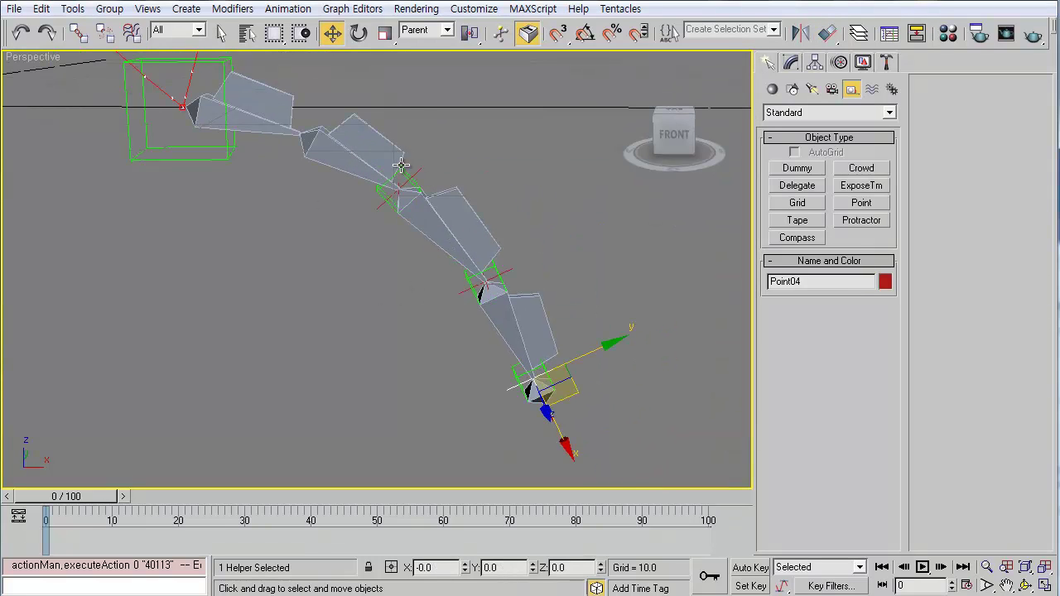
{"action": "left_click", "coordinate": [398, 183]}
{"action": "key", "text": "q"}
{"action": "left_click", "coordinate": [488, 276]}
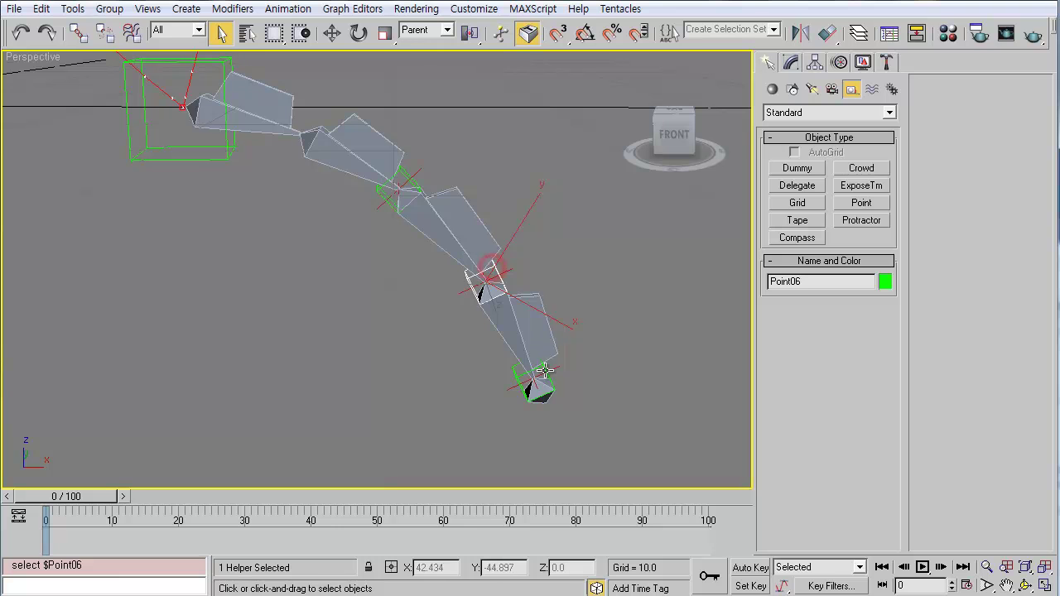
{"action": "left_click", "coordinate": [546, 373]}
{"action": "middle_click_drag", "start_coordinate": [546, 381], "coordinate": [503, 394], "text": "alt"}
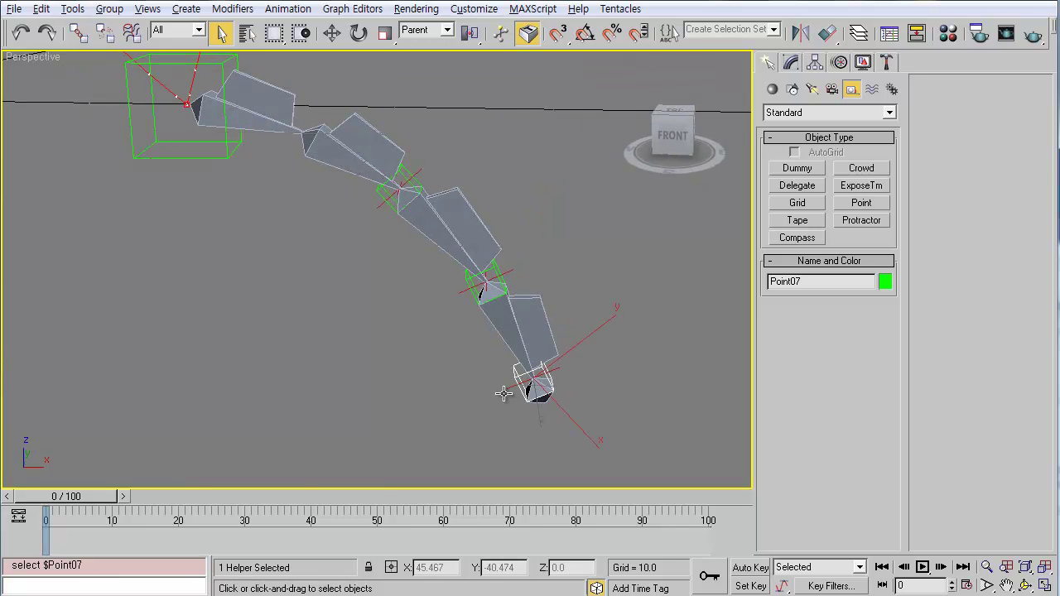
{"action": "left_click_drag", "start_coordinate": [106, 497], "coordinate": [189, 497]}
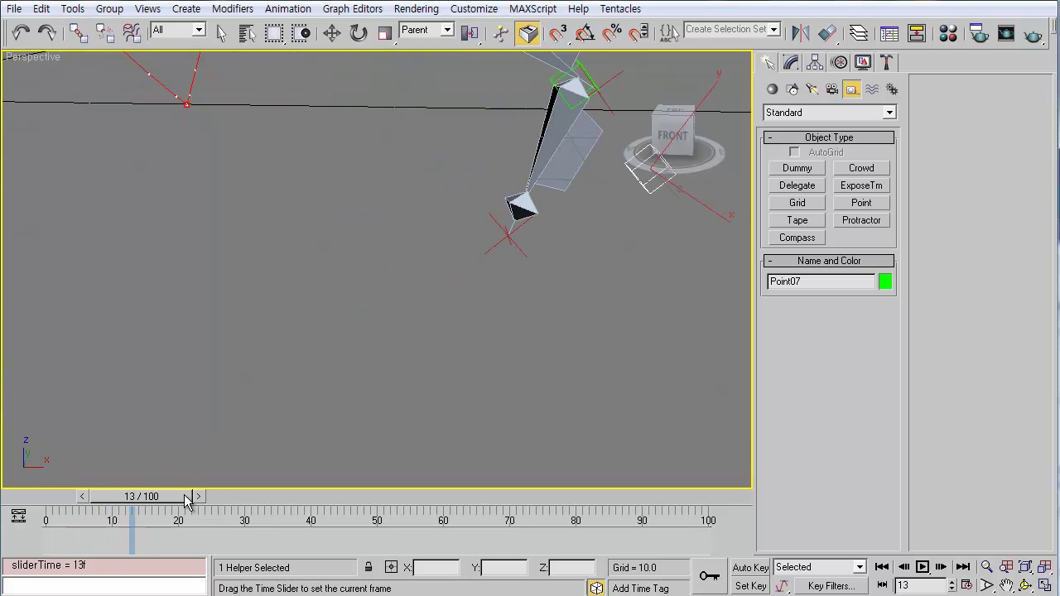
{"action": "middle_click_drag", "start_coordinate": [414, 372], "coordinate": [412, 245], "text": "alt"}
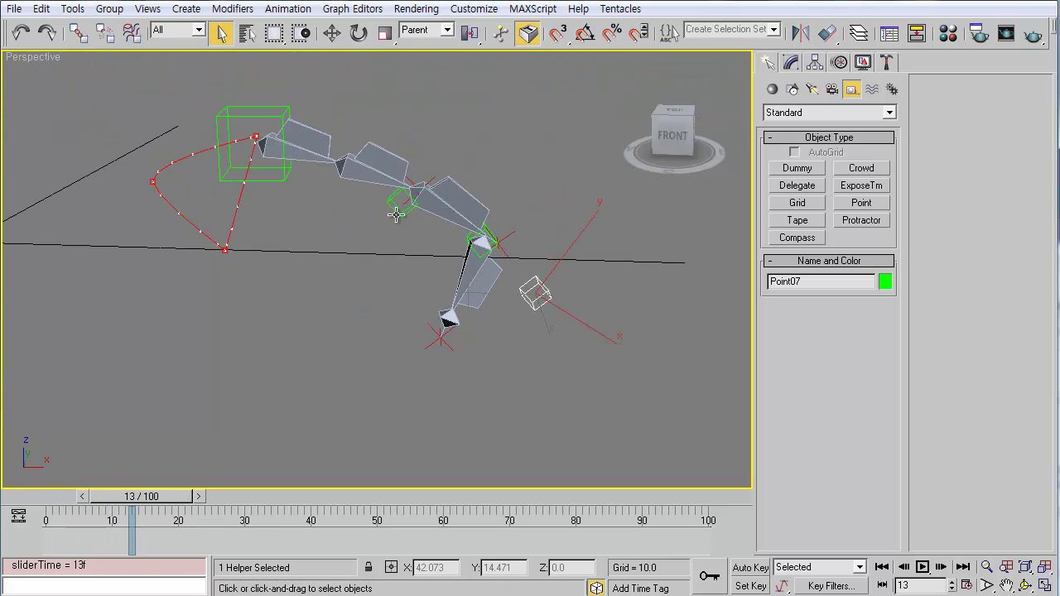
{"action": "left_click", "coordinate": [396, 213]}
{"action": "left_click", "coordinate": [474, 240]}
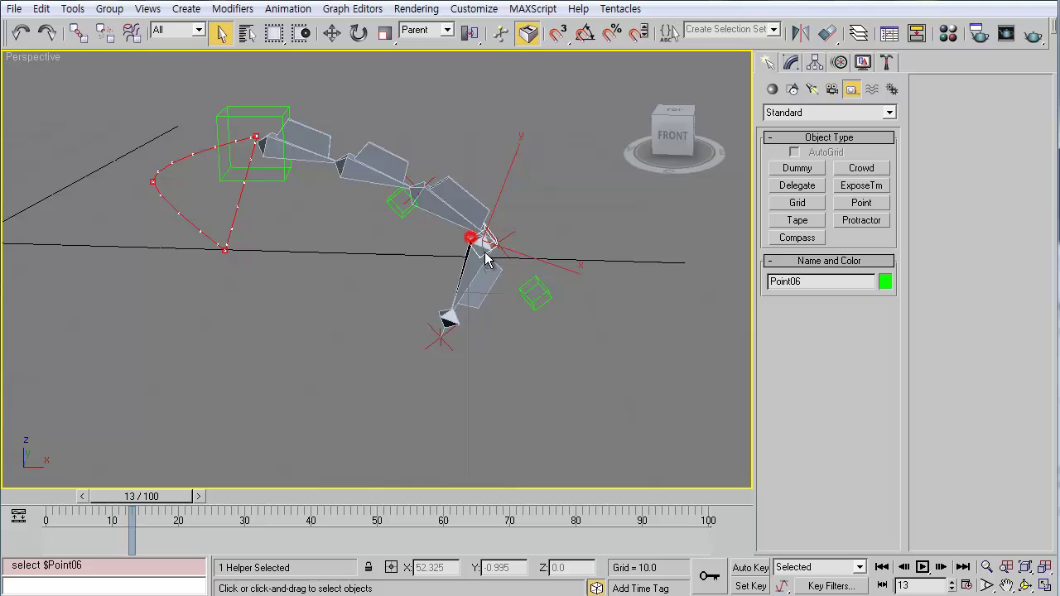
{"action": "left_click", "coordinate": [536, 297]}
At frame 49, examine Point05 paired with the first bone and Point06 paired with the second bone.
{"action": "left_click_drag", "start_coordinate": [182, 497], "coordinate": [406, 484]}
{"action": "middle_click_drag", "start_coordinate": [483, 351], "coordinate": [402, 299]}
{"action": "scroll", "coordinate": [403, 259], "scroll_direction": "up", "scroll_amount": 4}
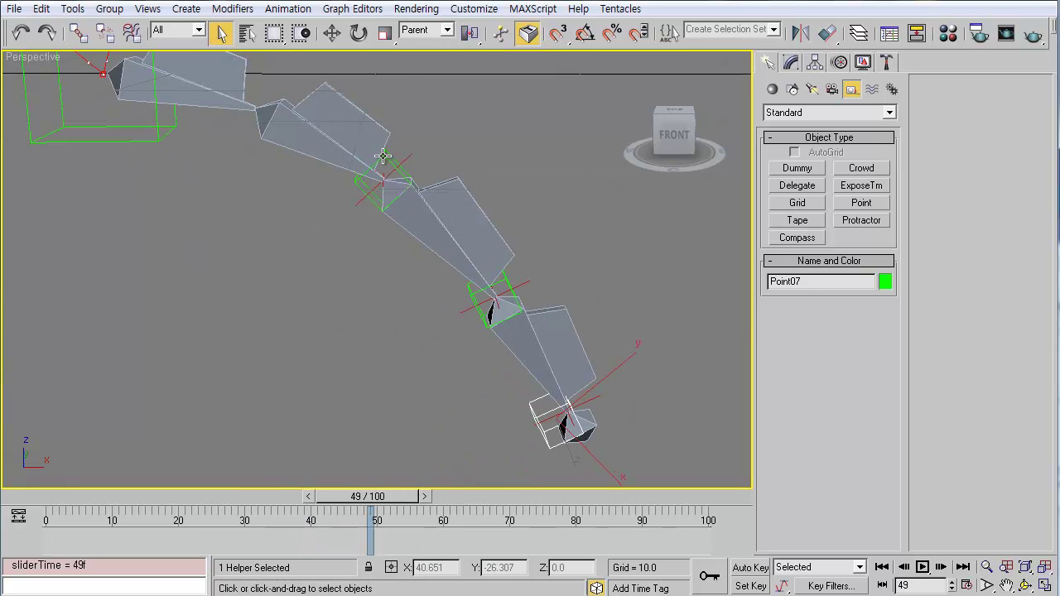
{"action": "left_click", "coordinate": [383, 156]}
{"action": "middle_click_drag", "start_coordinate": [383, 156], "coordinate": [412, 186]}
{"action": "left_click", "coordinate": [412, 186]}
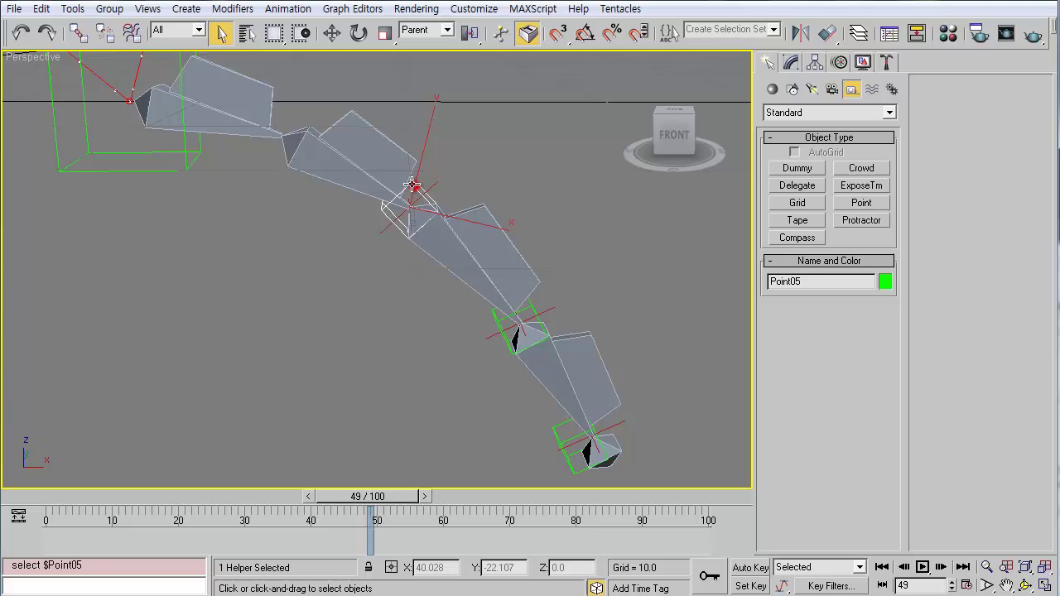
{"action": "left_click", "coordinate": [238, 103], "text": "ctrl"}
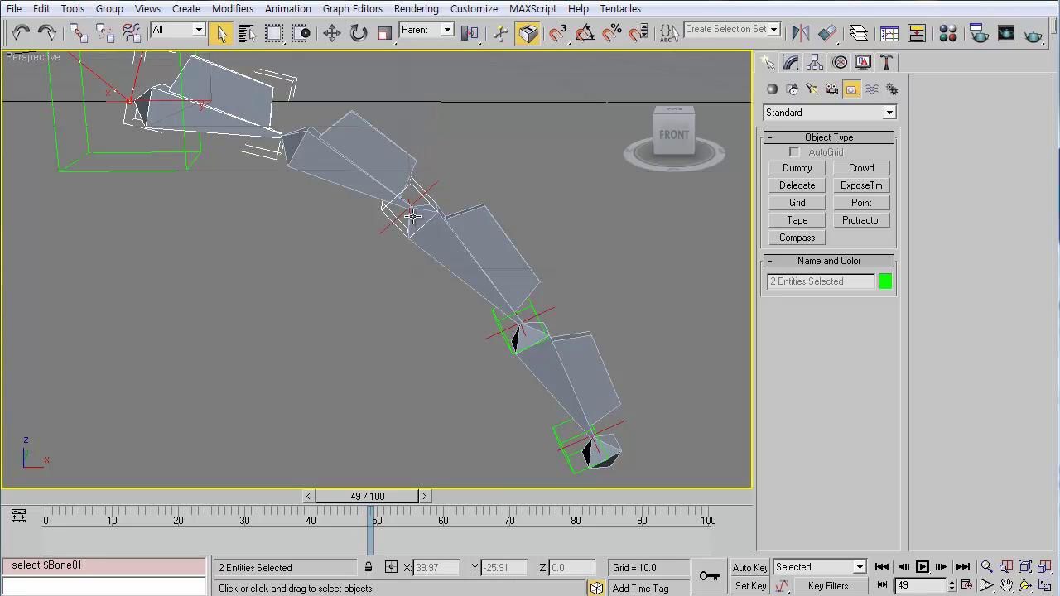
{"action": "left_click", "coordinate": [530, 311]}
{"action": "left_click", "coordinate": [381, 146], "text": "ctrl"}
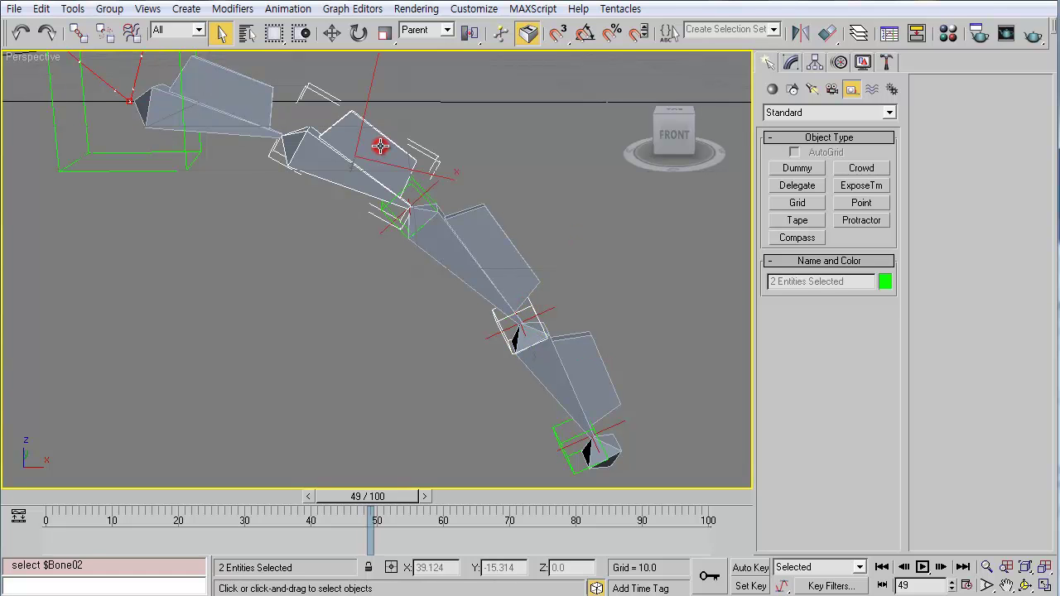
{"action": "left_click", "coordinate": [344, 282]}
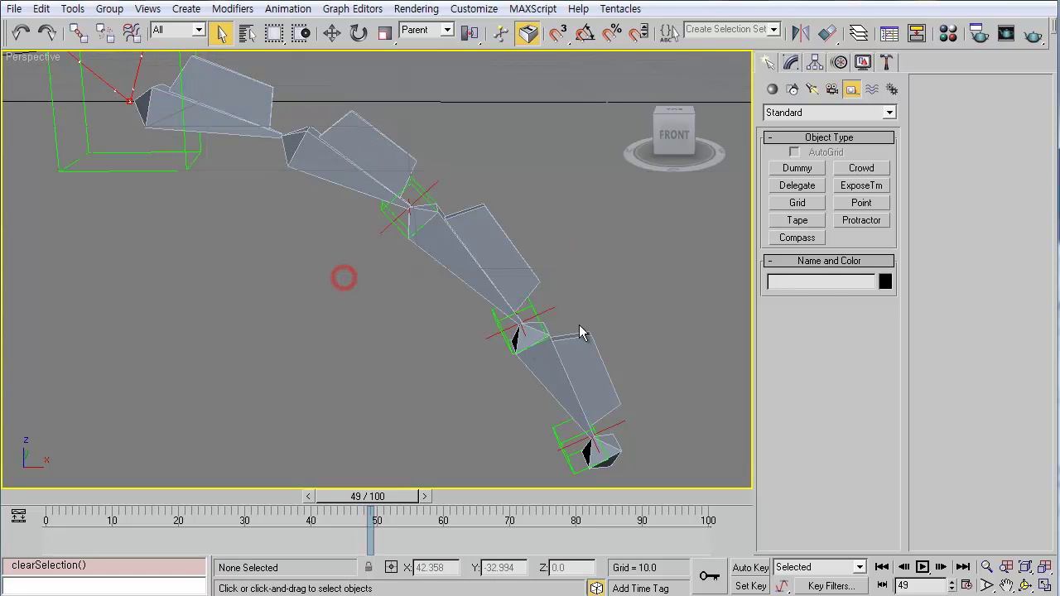
{"action": "left_click", "coordinate": [533, 311]}
{"action": "left_click", "coordinate": [357, 158], "text": "ctrl"}
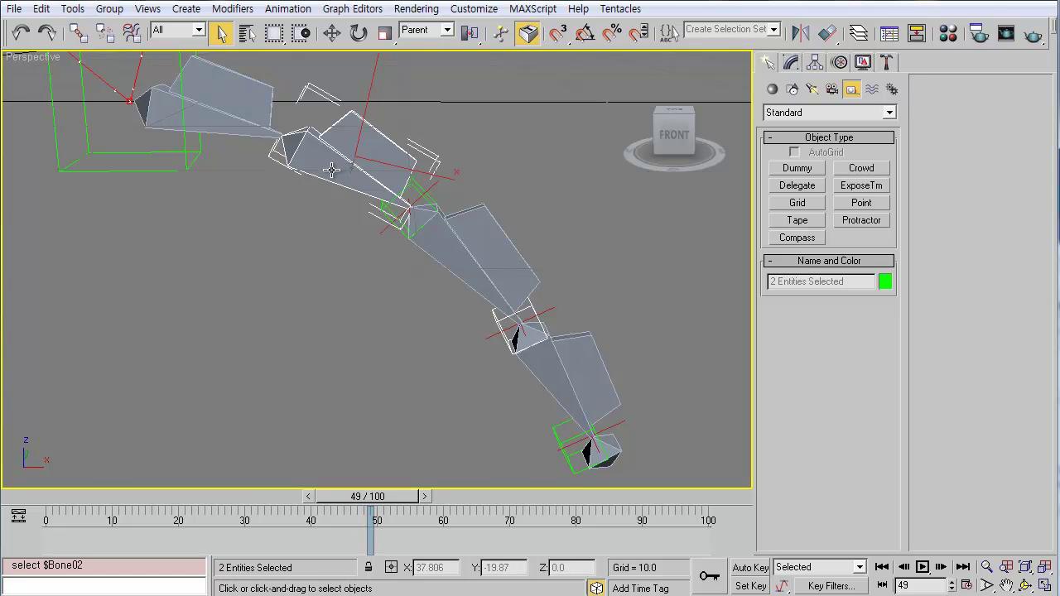
At frame 45, examine the box helper Point07 together with the third bone it is linked to.
{"action": "left_click_drag", "start_coordinate": [383, 495], "coordinate": [344, 515]}
{"action": "key", "text": "q"}
{"action": "middle_click_drag", "start_coordinate": [414, 434], "coordinate": [432, 358], "text": "alt"}
{"action": "left_click", "coordinate": [558, 376]}
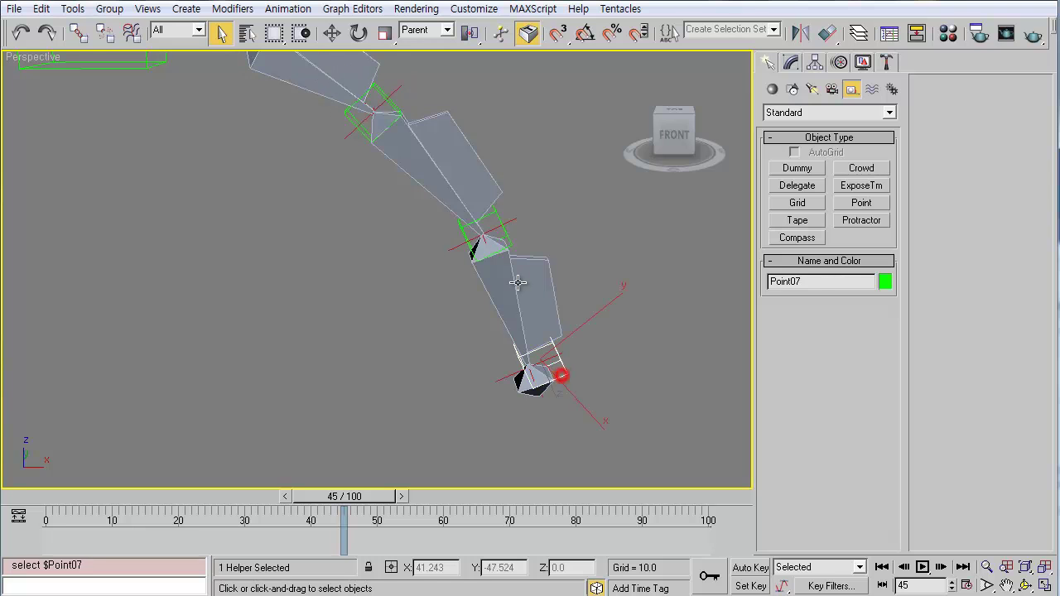
{"action": "key", "text": "ctrl+z"}
{"action": "left_click", "coordinate": [599, 364]}
{"action": "left_click", "coordinate": [569, 373]}
{"action": "left_click", "coordinate": [460, 180], "text": "ctrl"}
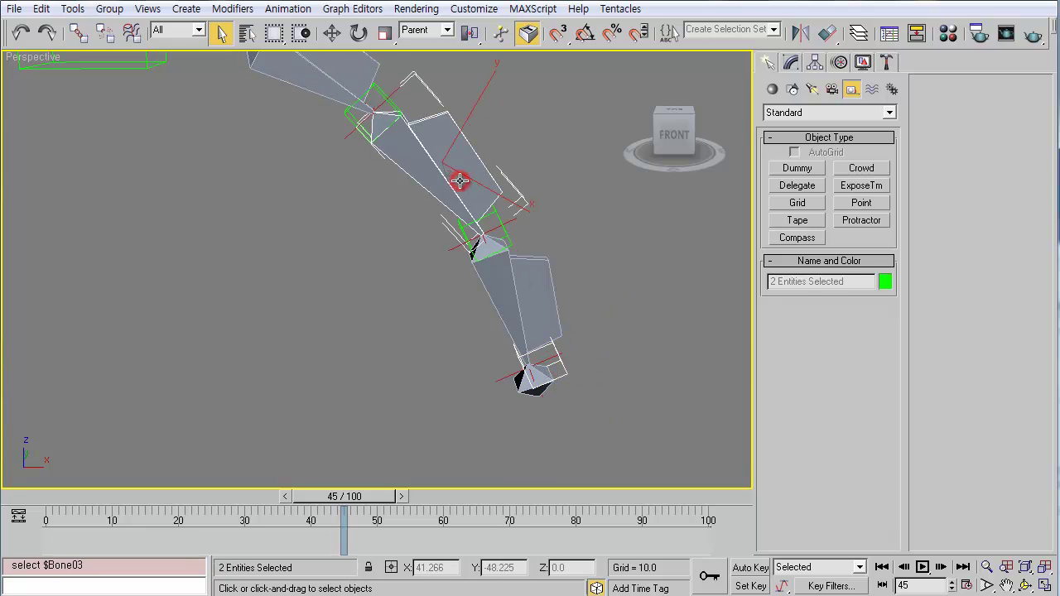
{"action": "left_click", "coordinate": [597, 394]}
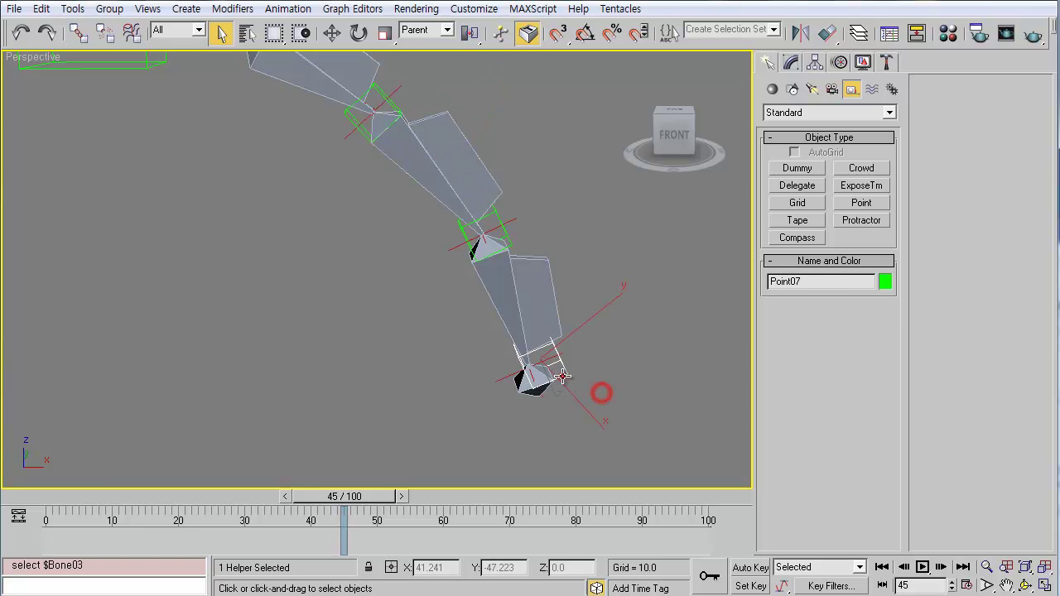
{"action": "left_click", "coordinate": [559, 377]}
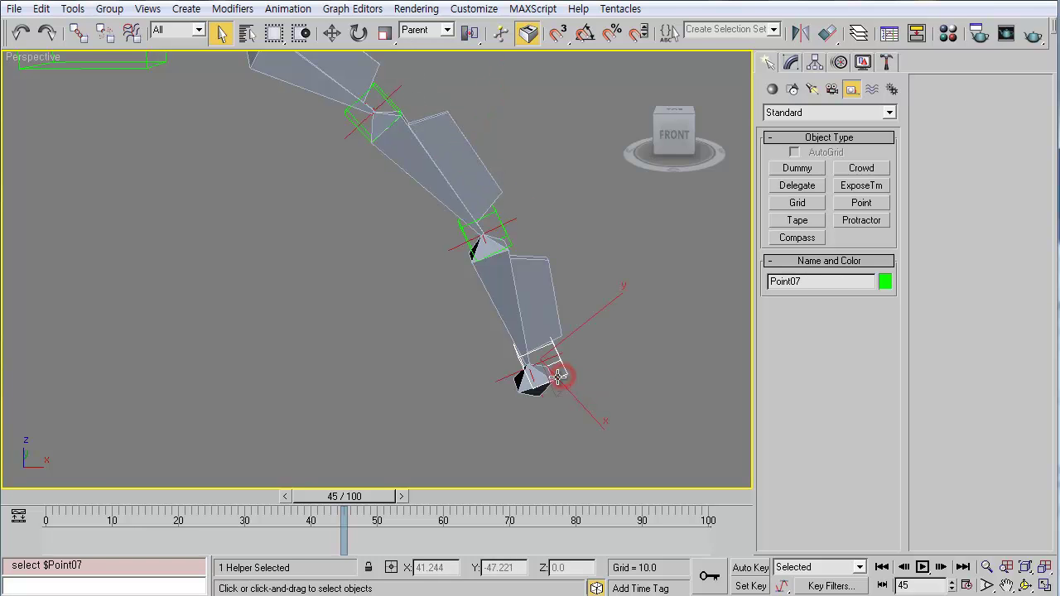
{"action": "left_click", "coordinate": [461, 155], "text": "ctrl"}
Return the timeline to frame 0 and turn on Auto Key.
{"action": "left_click_drag", "start_coordinate": [371, 498], "coordinate": [43, 516]}
{"action": "middle_click_drag", "start_coordinate": [403, 249], "coordinate": [404, 352]}
{"action": "scroll", "coordinate": [403, 357], "scroll_direction": "down", "scroll_amount": 5}
{"action": "middle_click_drag", "start_coordinate": [401, 422], "coordinate": [475, 356], "text": "alt"}
{"action": "left_click", "coordinate": [751, 567]}
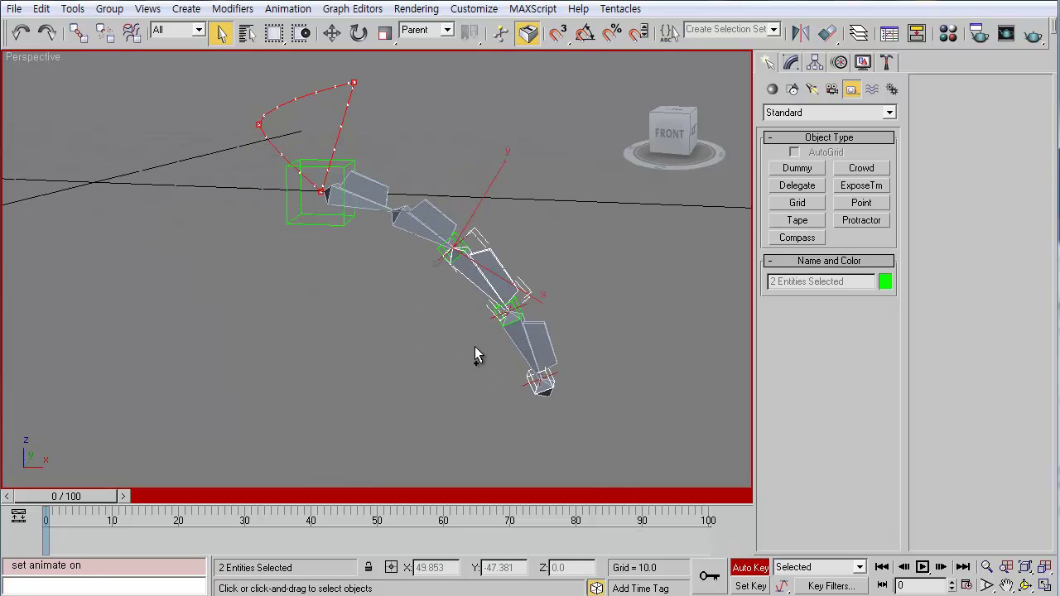
Create a position key for the box helper Point05 at frame 15.
{"action": "left_click", "coordinate": [455, 245]}
{"action": "middle_click_drag", "start_coordinate": [462, 295], "coordinate": [459, 281], "text": "alt"}
{"action": "key", "text": "w"}
{"action": "left_click_drag", "start_coordinate": [108, 497], "coordinate": [245, 489]}
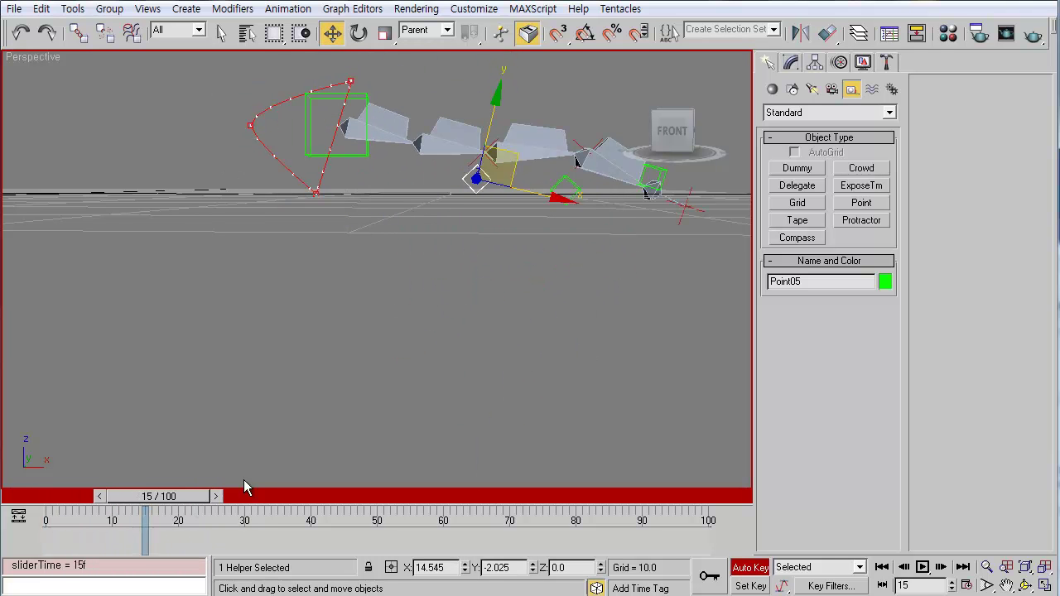
{"action": "left_click", "coordinate": [862, 63]}
{"action": "left_click", "coordinate": [797, 487]}
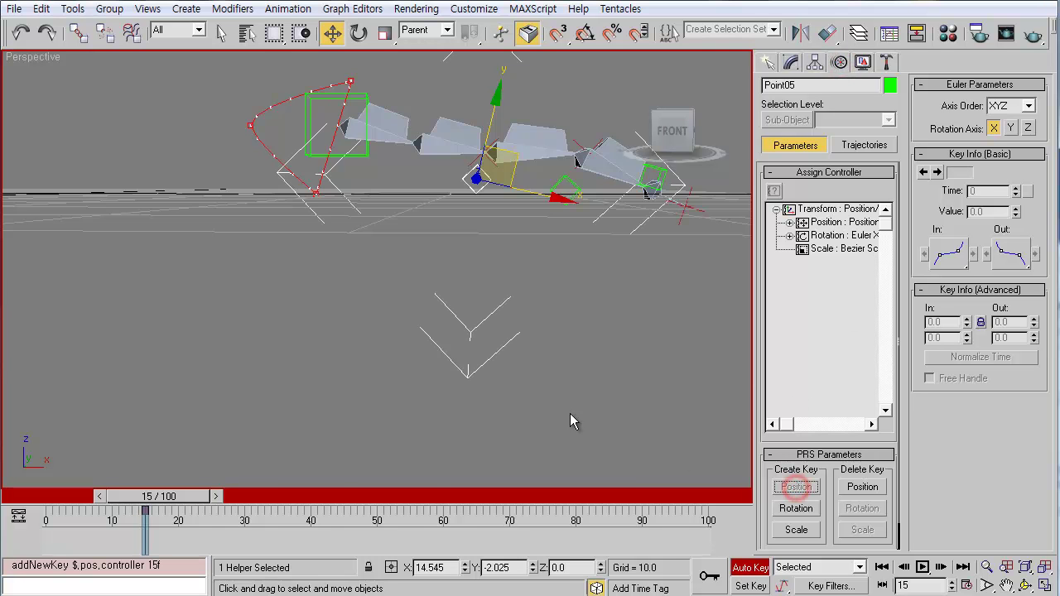
Raise Point05 at frame 24 to about X 13.386, Y 6.612 as an animated move.
{"action": "middle_click_drag", "start_coordinate": [570, 422], "coordinate": [340, 400]}
{"action": "left_click_drag", "start_coordinate": [203, 498], "coordinate": [263, 497]}
{"action": "left_click_drag", "start_coordinate": [386, 303], "coordinate": [395, 217]}
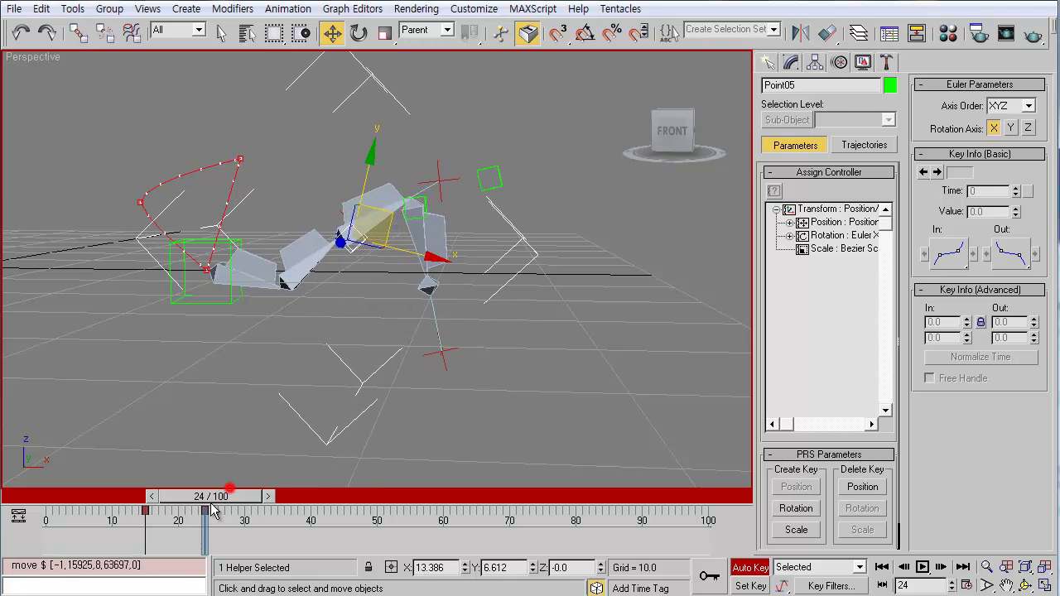
Lower Point05 at frame 33 to about X 15.203, Y -1.505 as an animated move.
{"action": "left_click_drag", "start_coordinate": [230, 496], "coordinate": [289, 513]}
{"action": "key", "text": "w"}
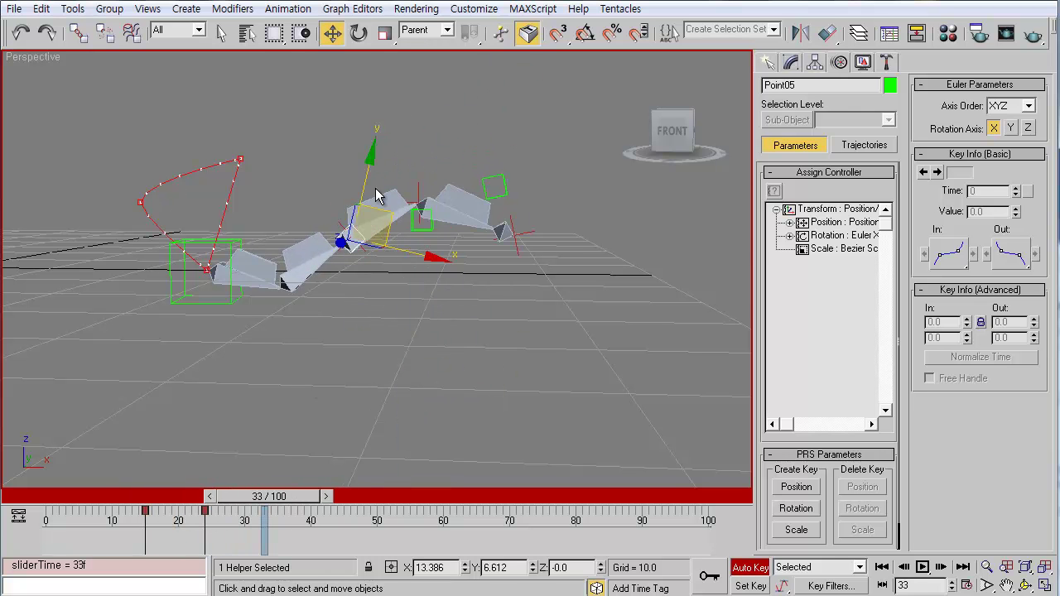
{"action": "left_click_drag", "start_coordinate": [390, 215], "coordinate": [372, 301]}
Try rotating the box helper Point05 at frame 39, and undo the rotation.
{"action": "left_click_drag", "start_coordinate": [269, 496], "coordinate": [304, 497]}
{"action": "left_click", "coordinate": [247, 280]}
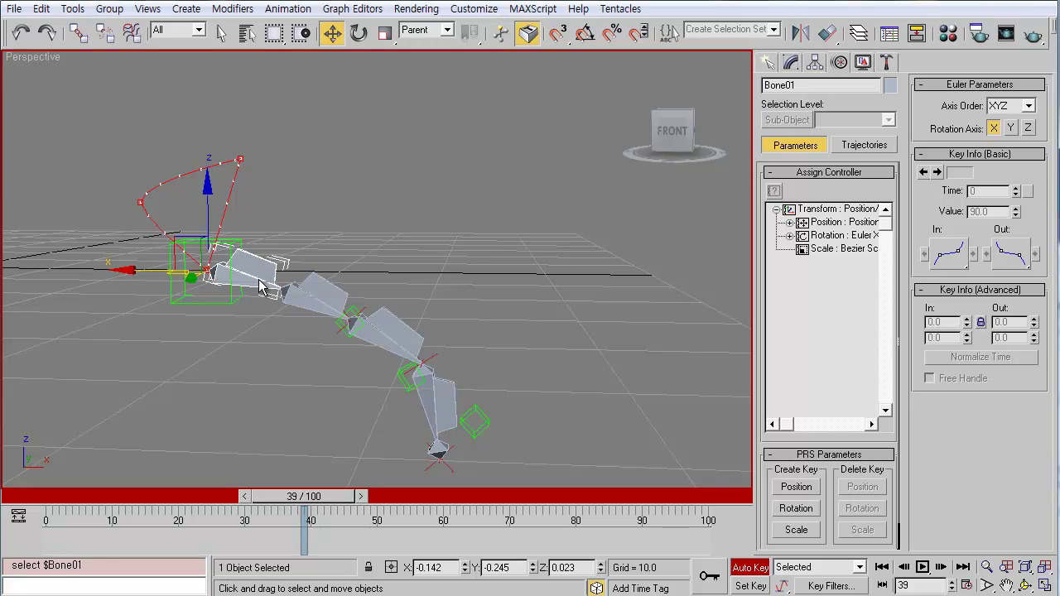
{"action": "left_click", "coordinate": [354, 312]}
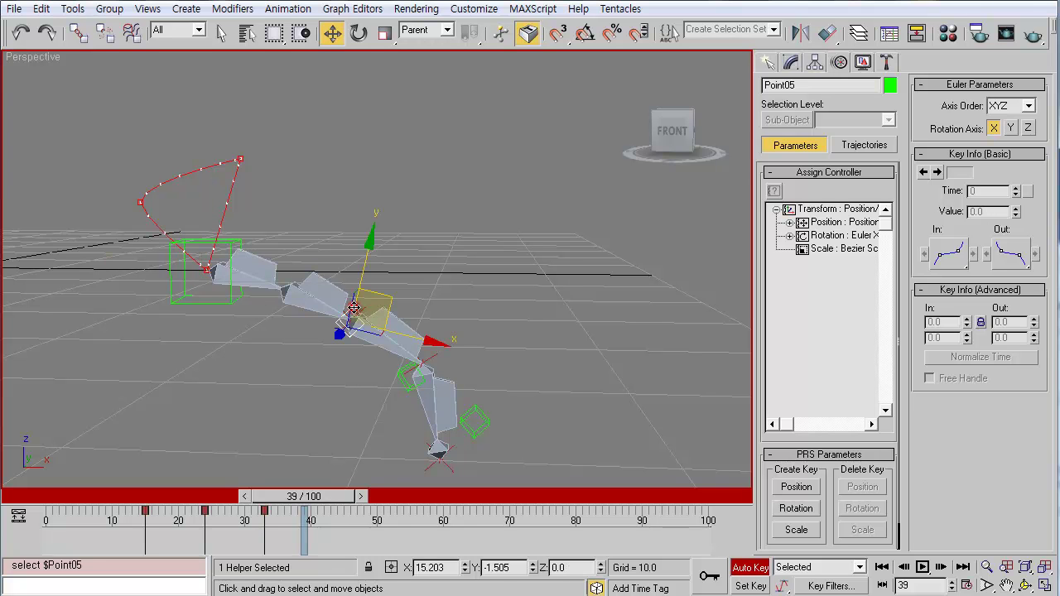
{"action": "mouse_move", "coordinate": [326, 502]}
{"action": "left_mouse_down"}
{"action": "mouse_move", "coordinate": [186, 496]}
{"action": "mouse_move", "coordinate": [371, 491]}
{"action": "mouse_move", "coordinate": [330, 496]}
{"action": "left_mouse_up"}
{"action": "key", "text": "w"}
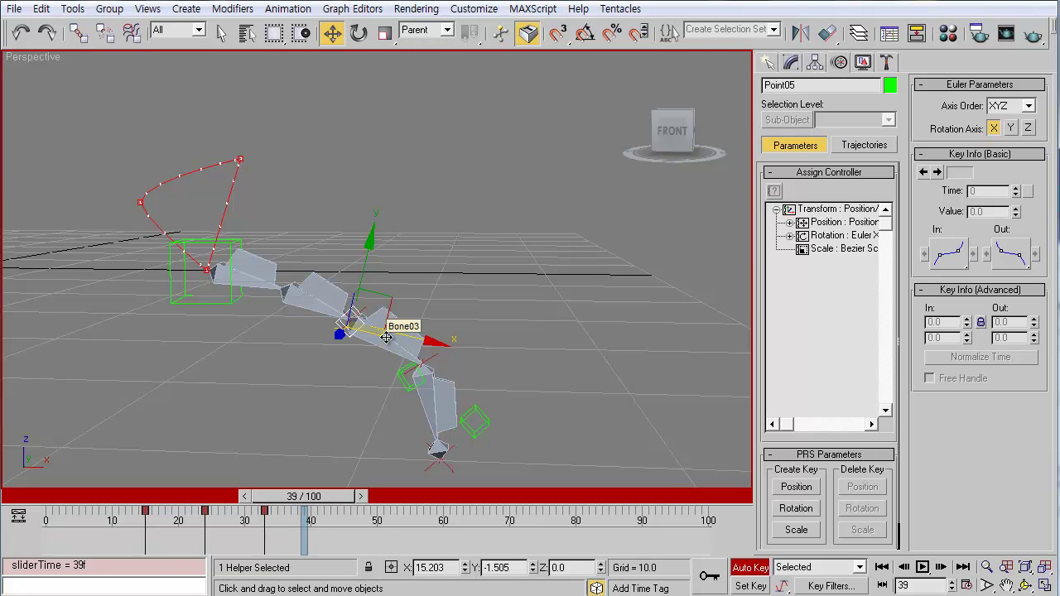
{"action": "key", "text": "e"}
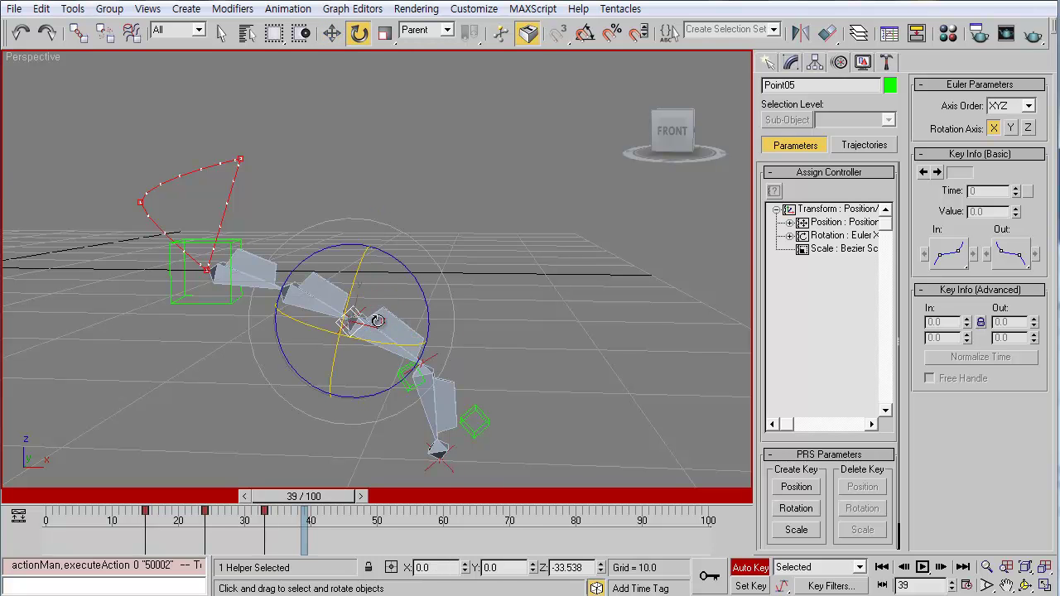
{"action": "mouse_move", "coordinate": [356, 321]}
{"action": "left_mouse_down"}
{"action": "mouse_move", "coordinate": [378, 307]}
{"action": "mouse_move", "coordinate": [345, 315]}
{"action": "mouse_move", "coordinate": [386, 353]}
{"action": "mouse_move", "coordinate": [362, 304]}
{"action": "mouse_move", "coordinate": [349, 303]}
{"action": "left_mouse_up"}
{"action": "key", "text": "ctrl+z"}
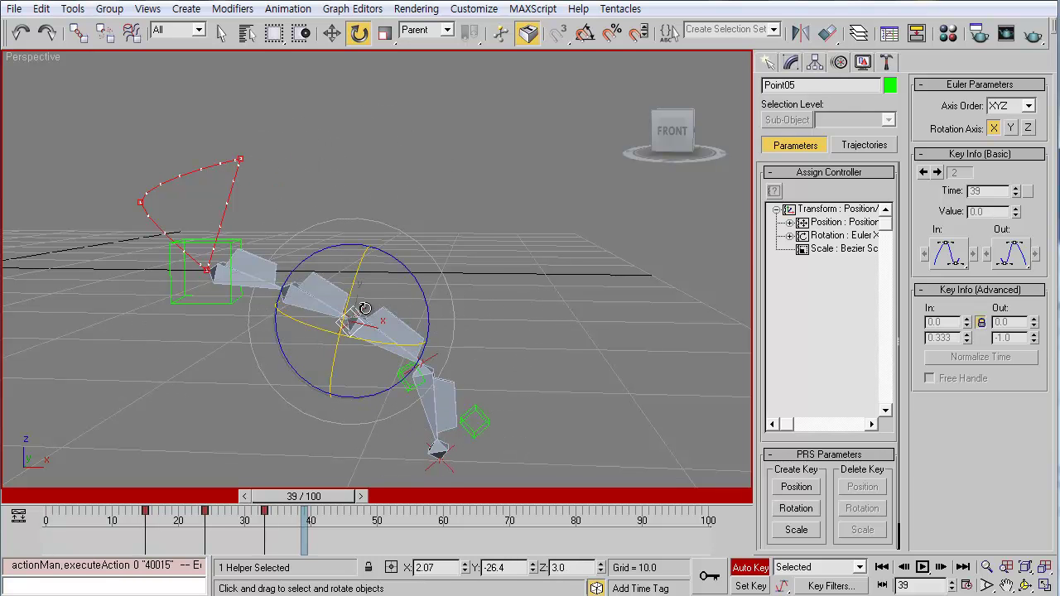
Move the timeline back to frame 27.
{"action": "left_click", "coordinate": [365, 308]}
{"action": "scroll", "coordinate": [385, 329], "scroll_direction": "up", "scroll_amount": 3}
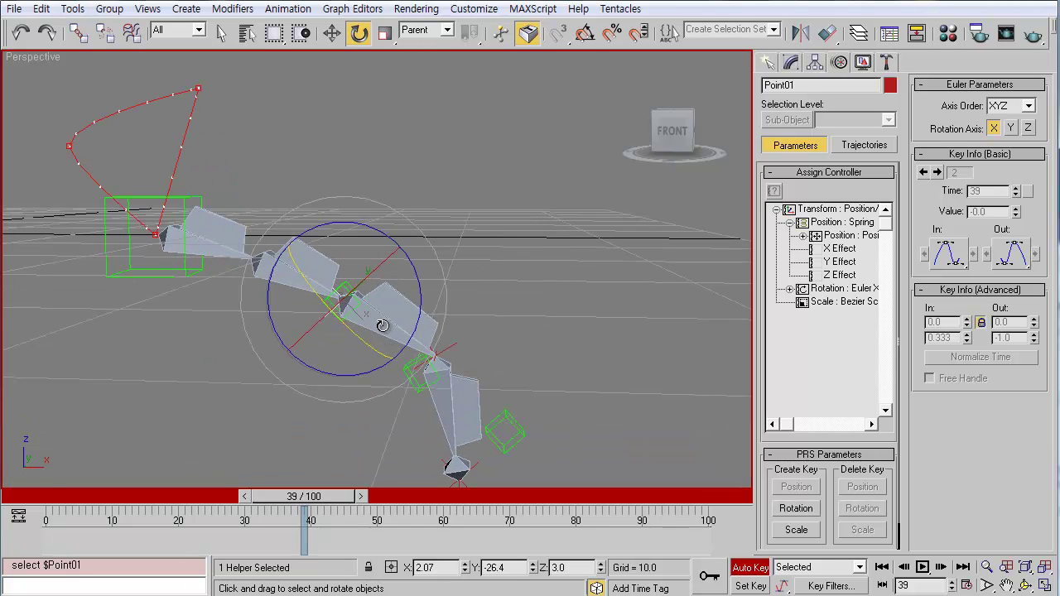
{"action": "mouse_move", "coordinate": [388, 357]}
{"action": "middle_mouse_down", "text": "alt"}
{"action": "mouse_move", "coordinate": [388, 329]}
{"action": "mouse_move", "coordinate": [390, 373]}
{"action": "middle_mouse_up", "text": "alt"}
{"action": "left_click_drag", "start_coordinate": [336, 498], "coordinate": [261, 486]}
{"action": "key", "text": "e"}
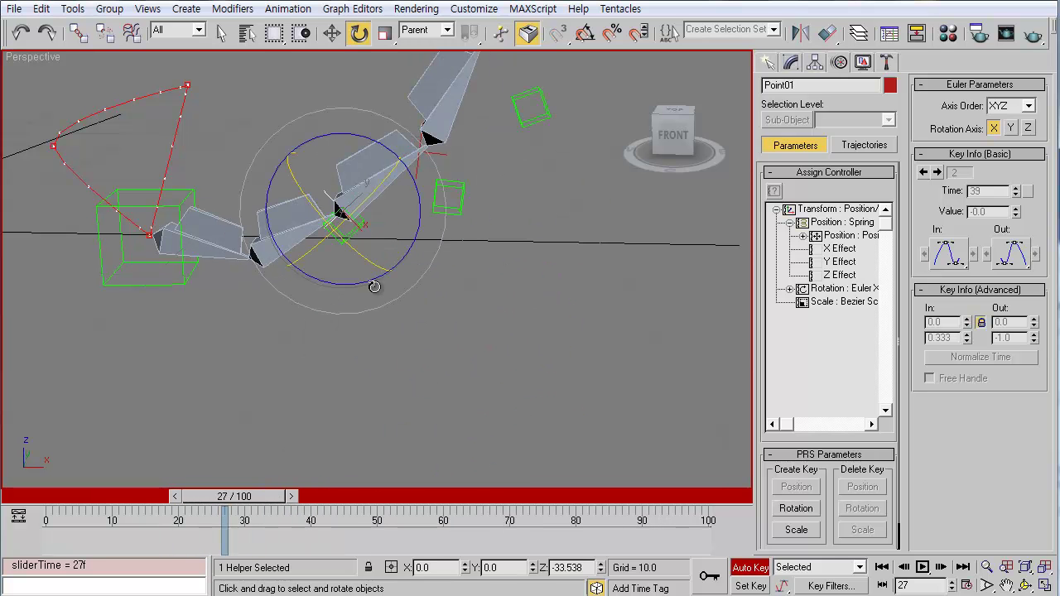
Lock the rotation of box helper Point05 on the X, Y and Z axes.
{"action": "left_click", "coordinate": [351, 240]}
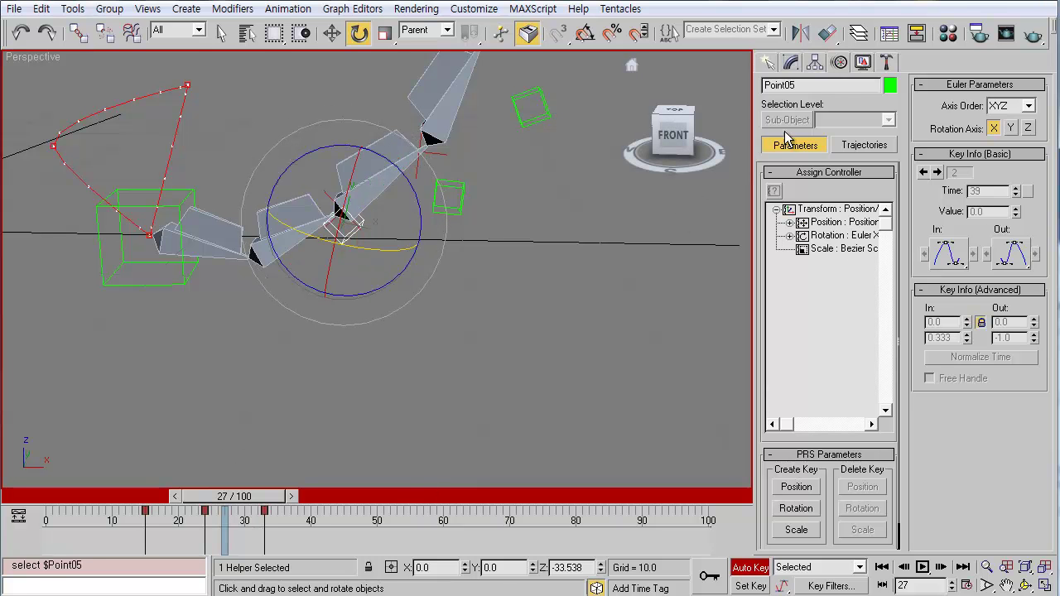
{"action": "left_click", "coordinate": [818, 65]}
{"action": "left_click", "coordinate": [867, 107]}
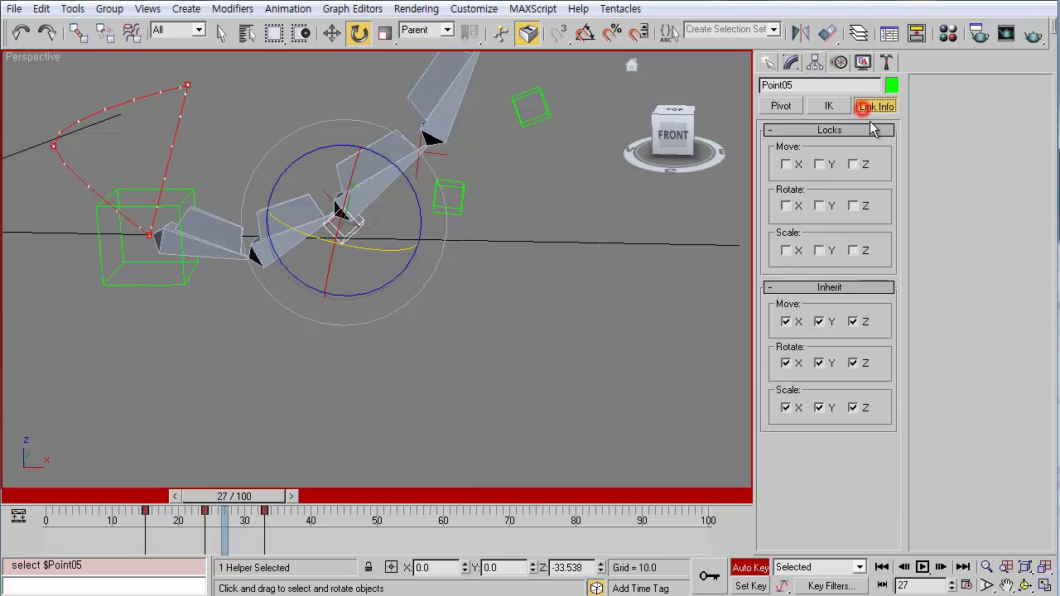
{"action": "left_click", "coordinate": [857, 209]}
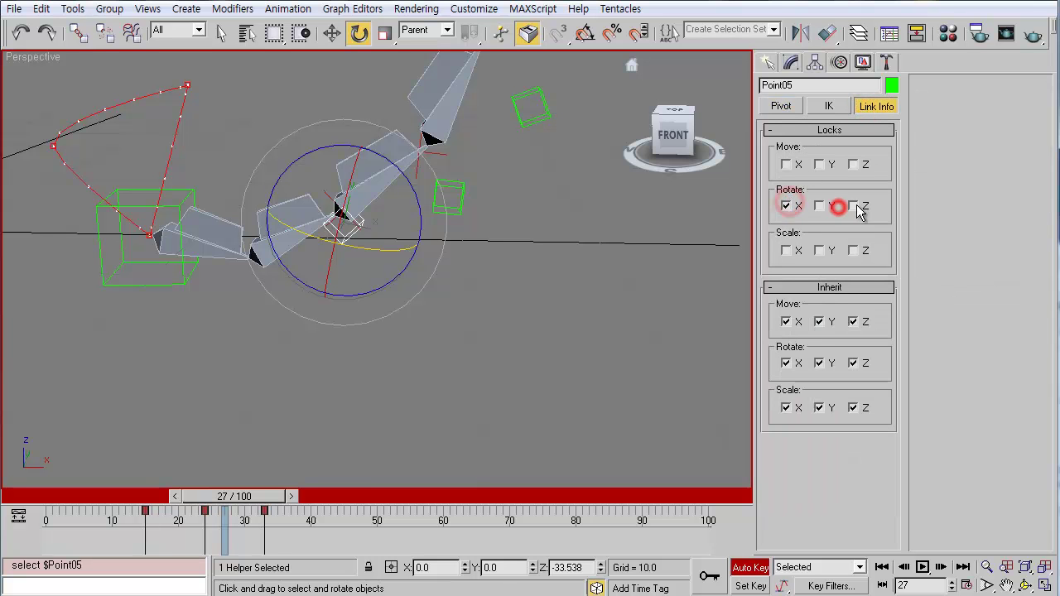
{"action": "left_click", "coordinate": [823, 206]}
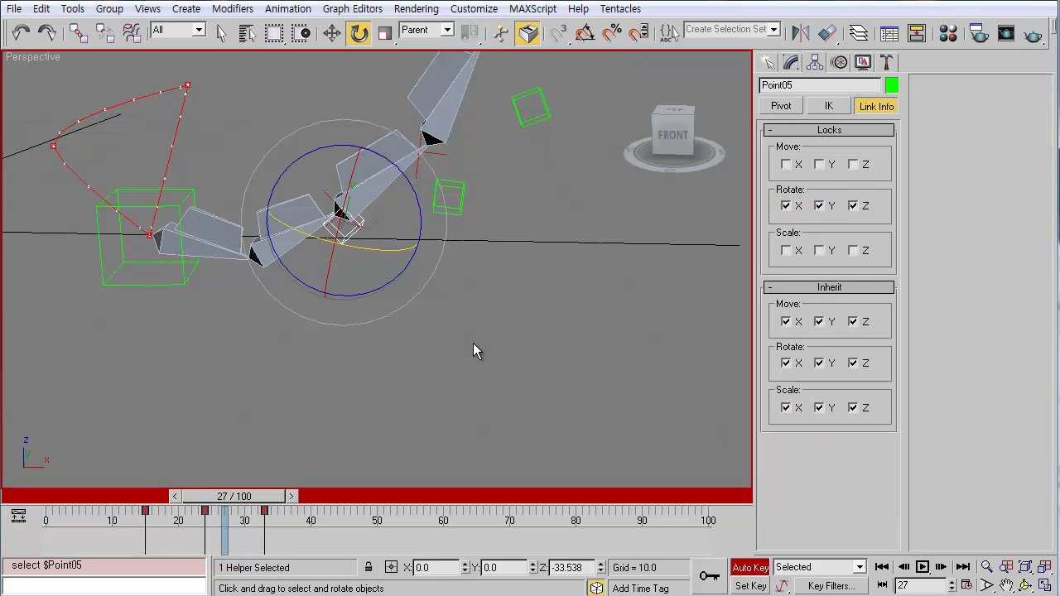
Try to rotate Point05 at frame 27 with its rotation axes locked.
{"action": "middle_click_drag", "start_coordinate": [372, 198], "coordinate": [386, 232]}
{"action": "left_click_drag", "start_coordinate": [386, 232], "coordinate": [378, 253]}
{"action": "left_click_drag", "start_coordinate": [405, 295], "coordinate": [407, 365]}
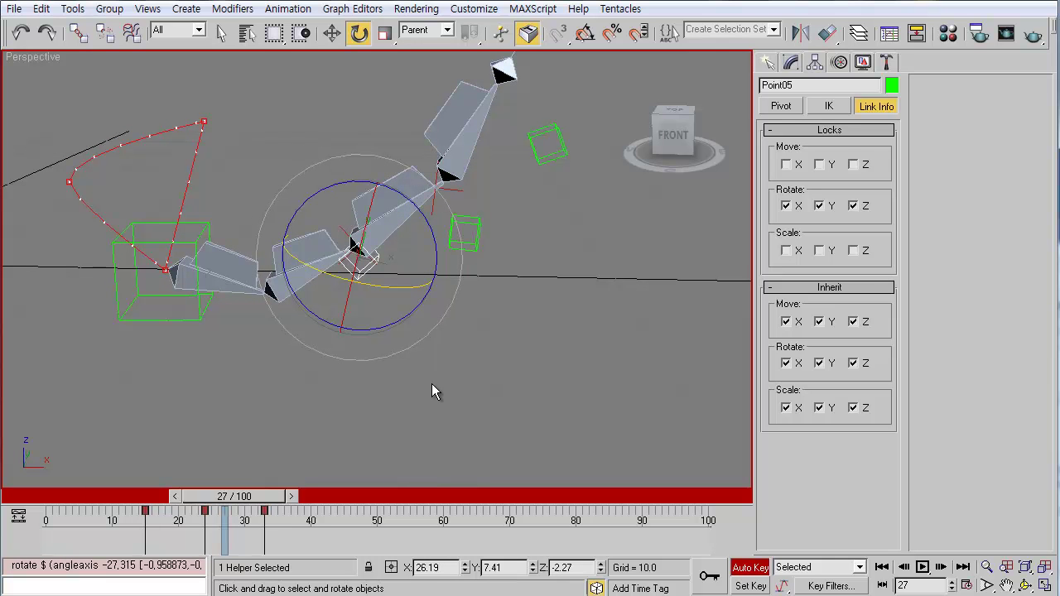